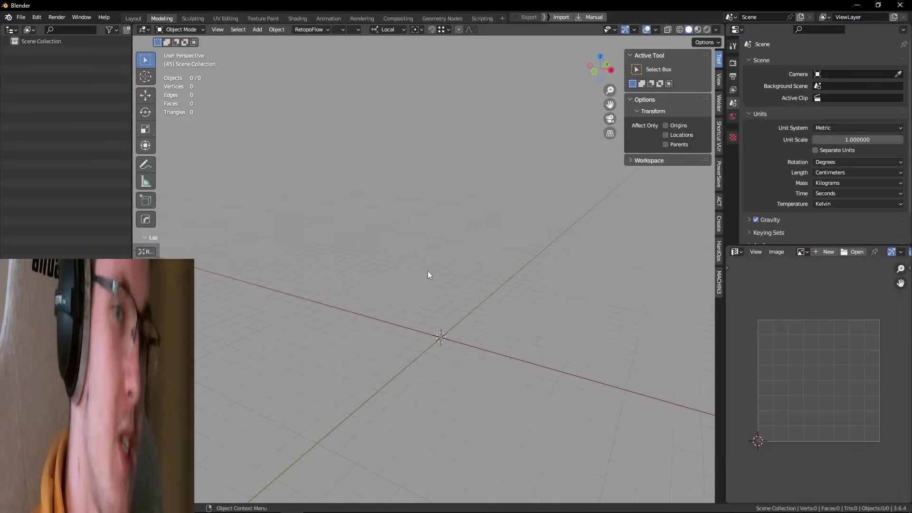
Step: Add a cube and scale it up to 37.7 cm on each side
key(shift+a)
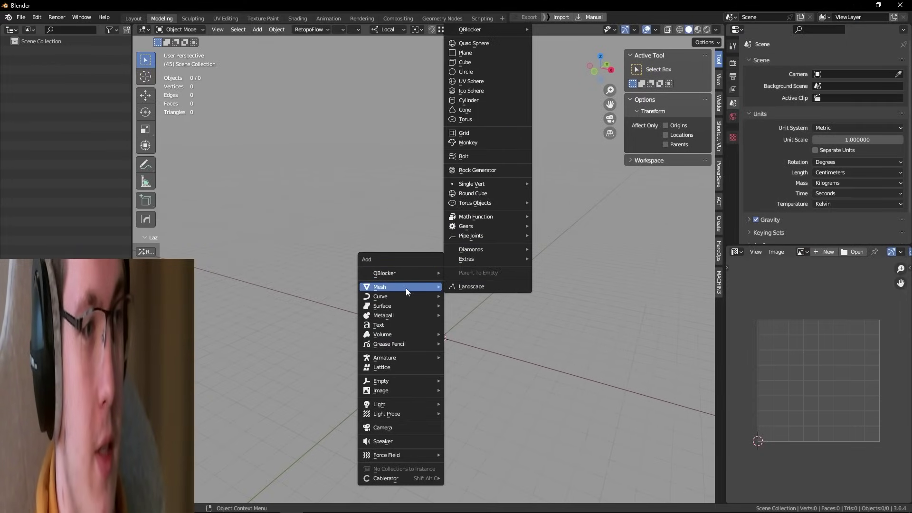
click(467, 60)
key(s)
click(632, 363)
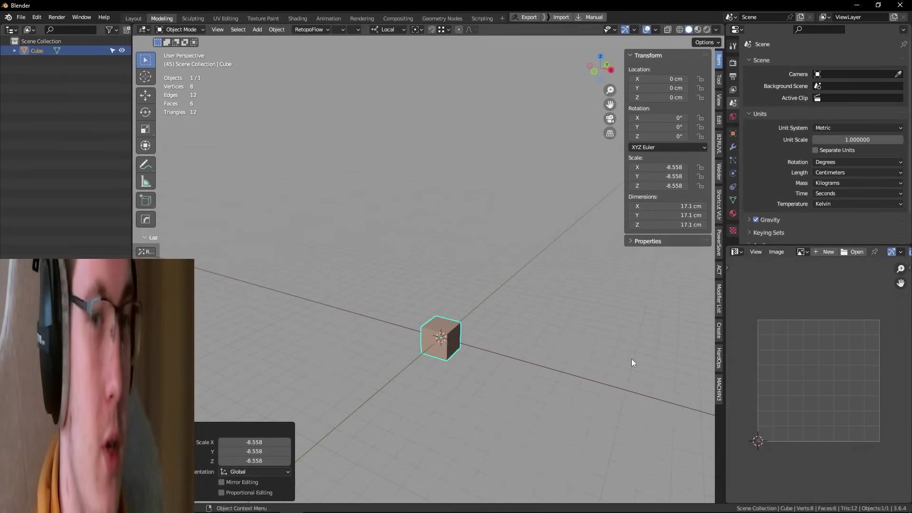
scroll(559, 360, up, 3)
key(s)
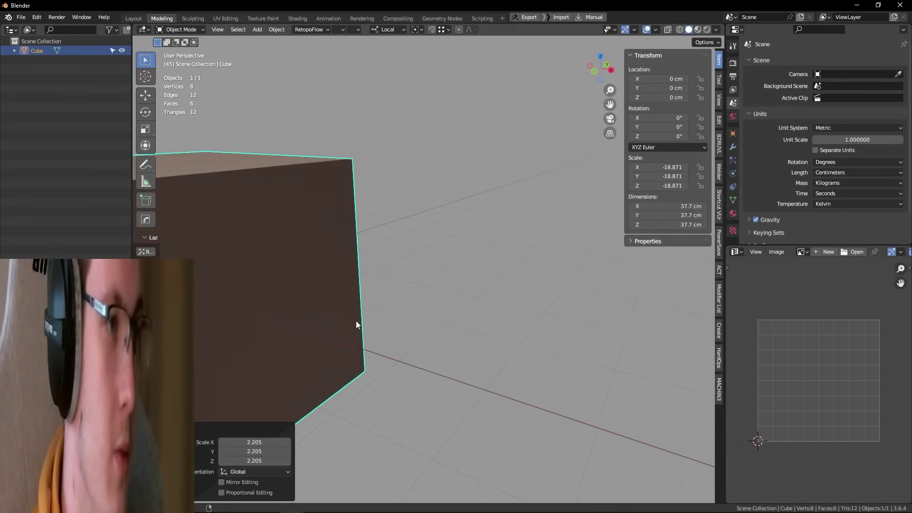
click(384, 273)
scroll(383, 271, down, 3)
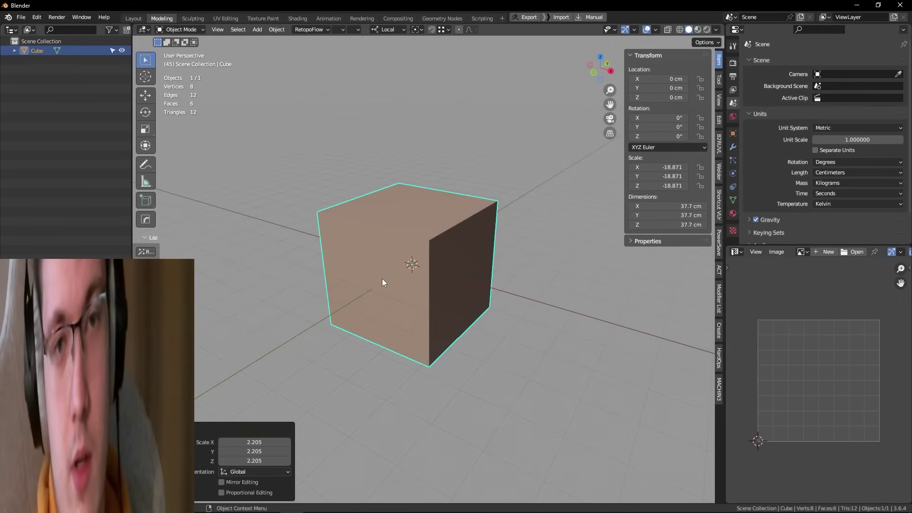
Step: Put the cube into edge-select Edit Mode and show its modifier settings
key(ctrl+Tab)
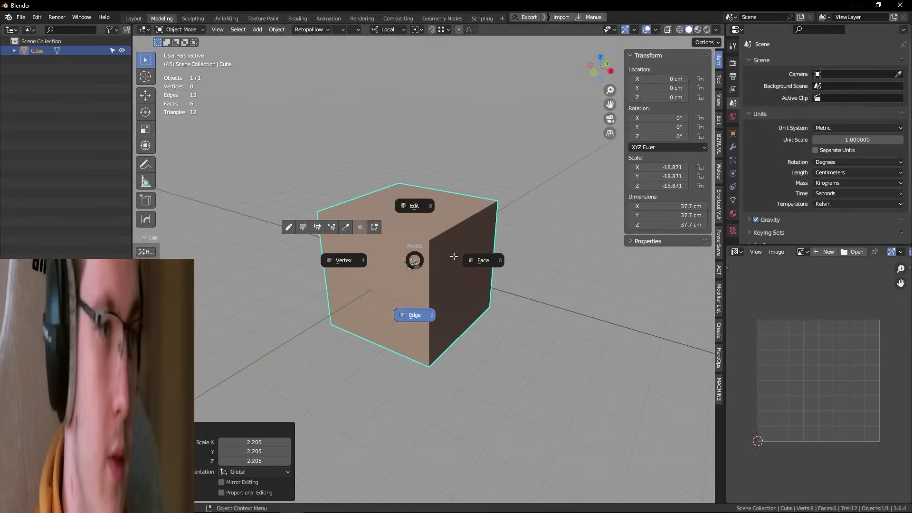
click(406, 207)
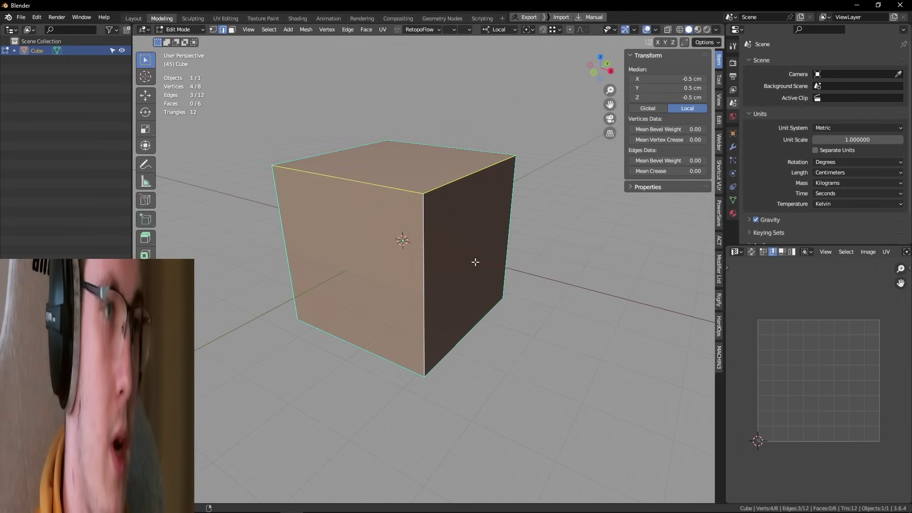
middle_drag(475, 262, 491, 293)
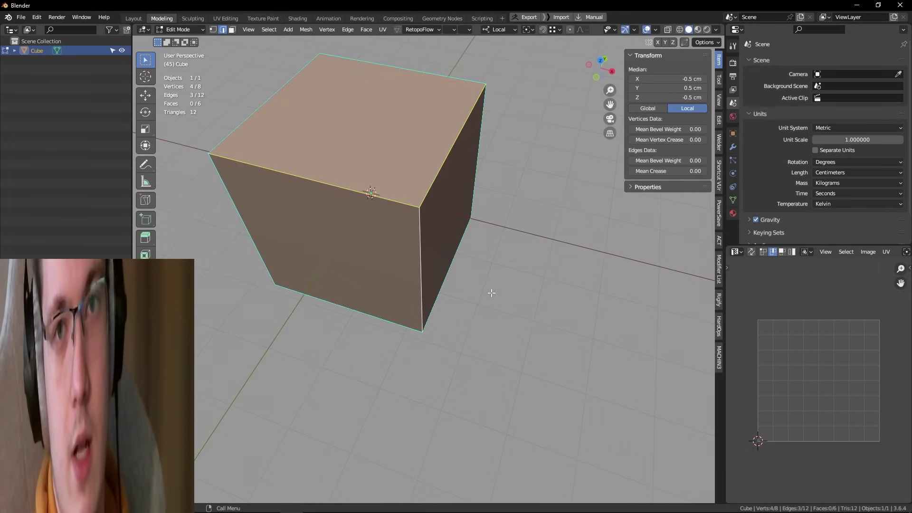
middle_drag(483, 246, 478, 249)
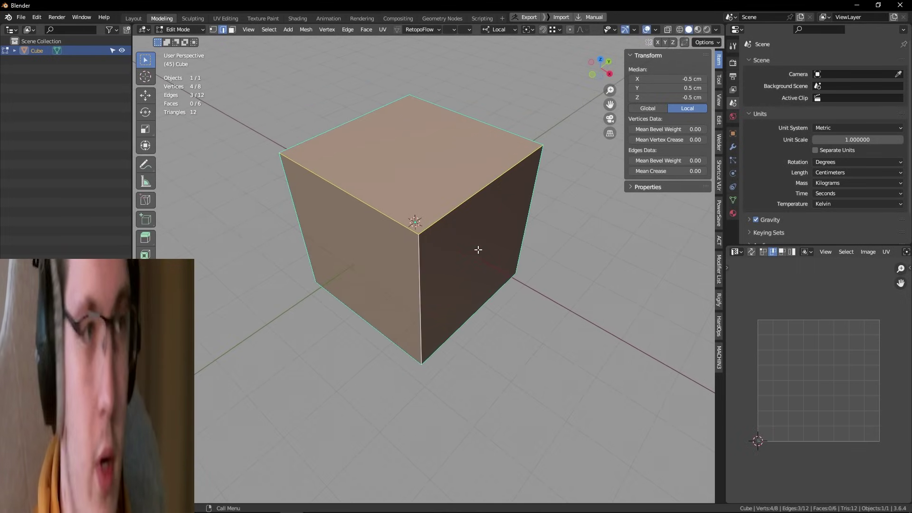
middle_drag(476, 258, 483, 255)
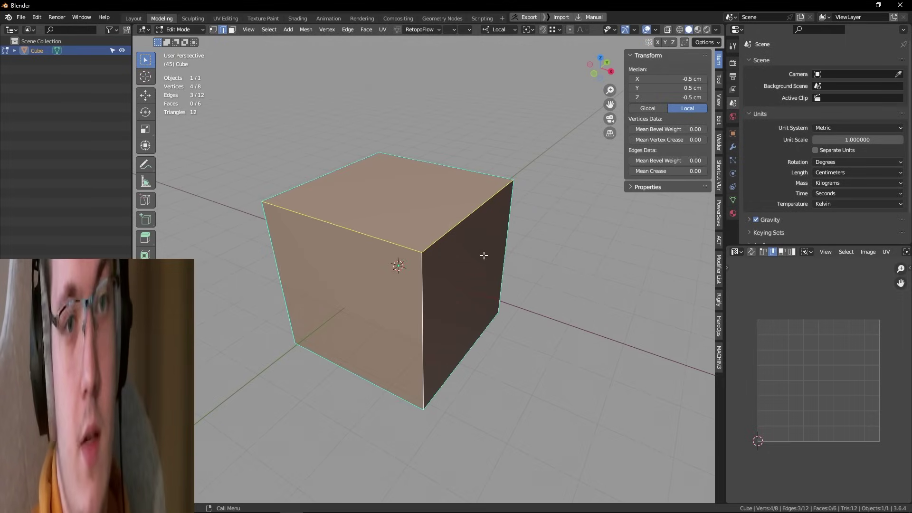
click(733, 147)
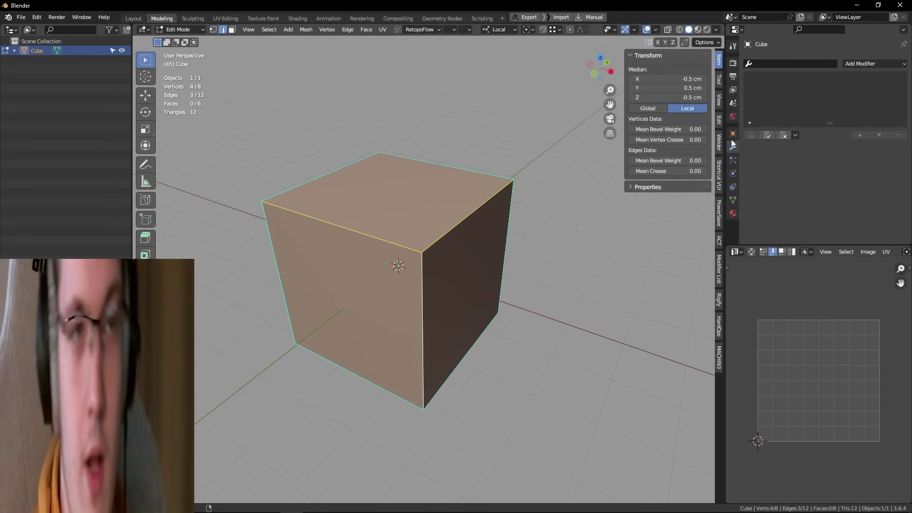
Step: Add a Bevel modifier with Weight limit, profile 1.00 and 4 segments, then exit Edit Mode
click(864, 63)
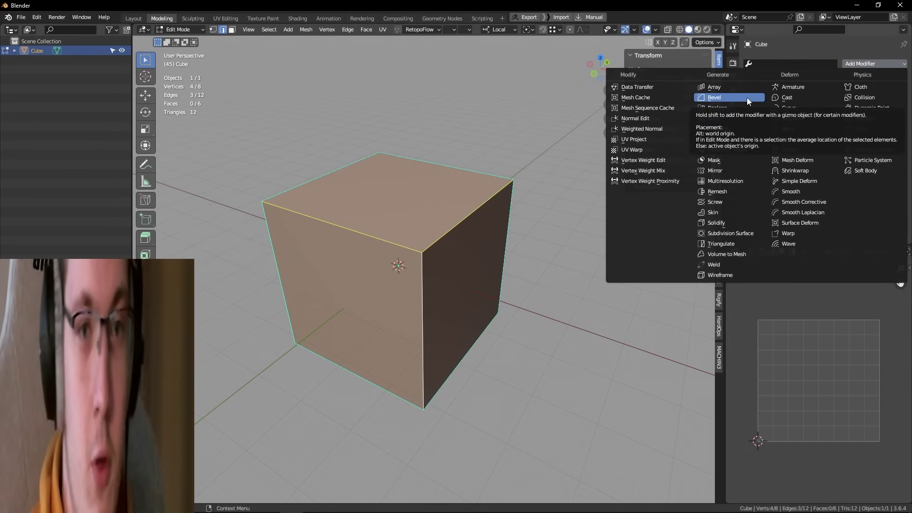
click(747, 98)
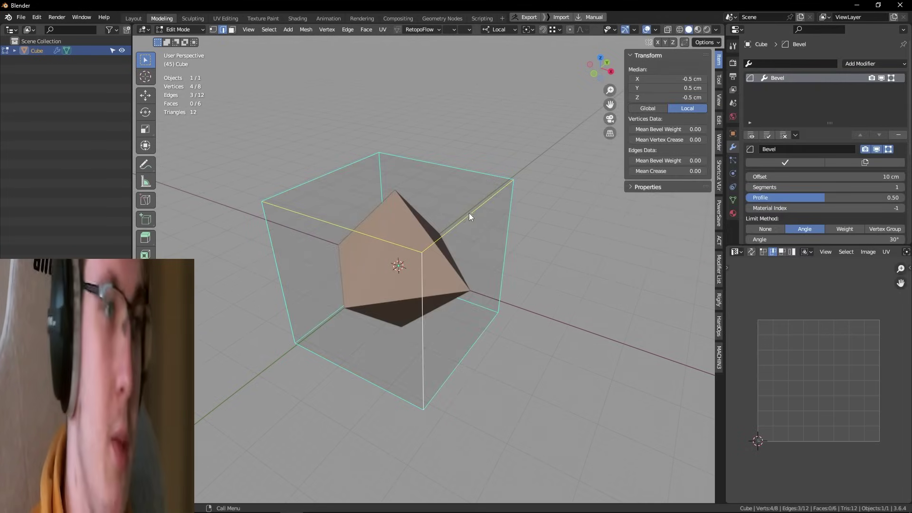
middle_drag(469, 217, 455, 226)
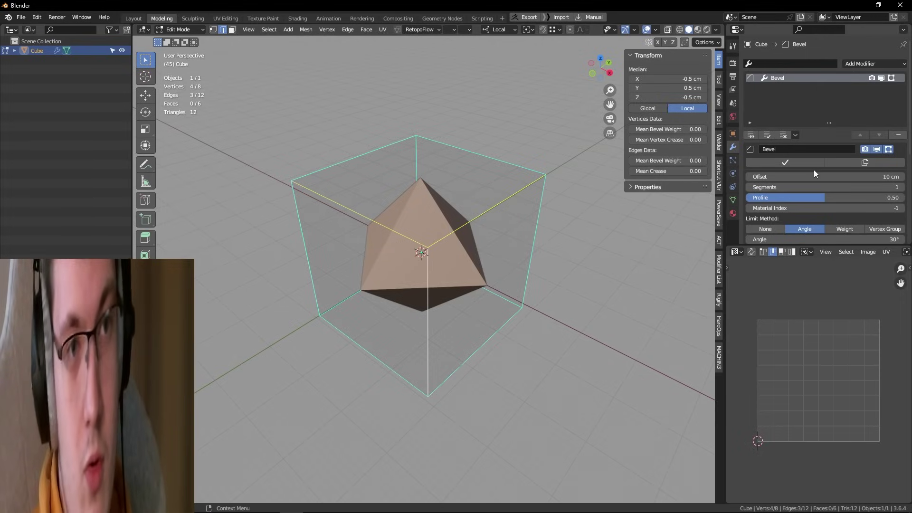
click(846, 230)
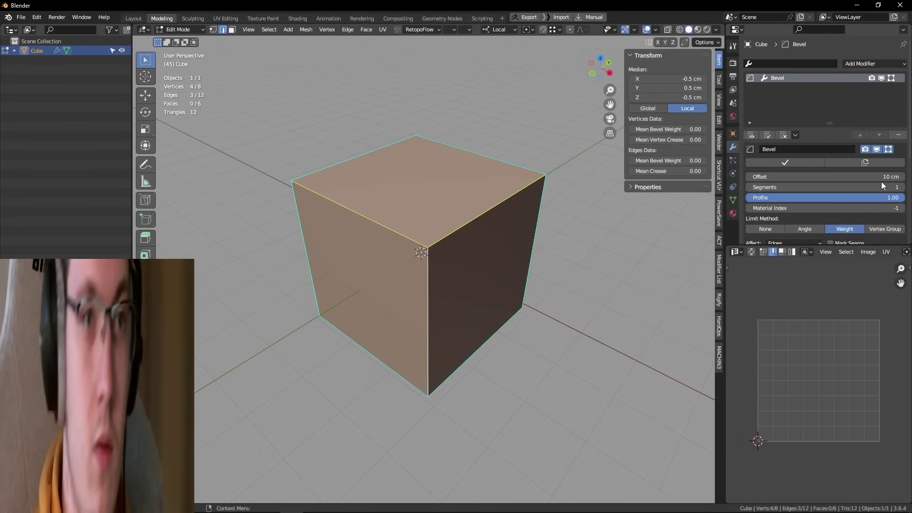
click(902, 187)
click(902, 187)
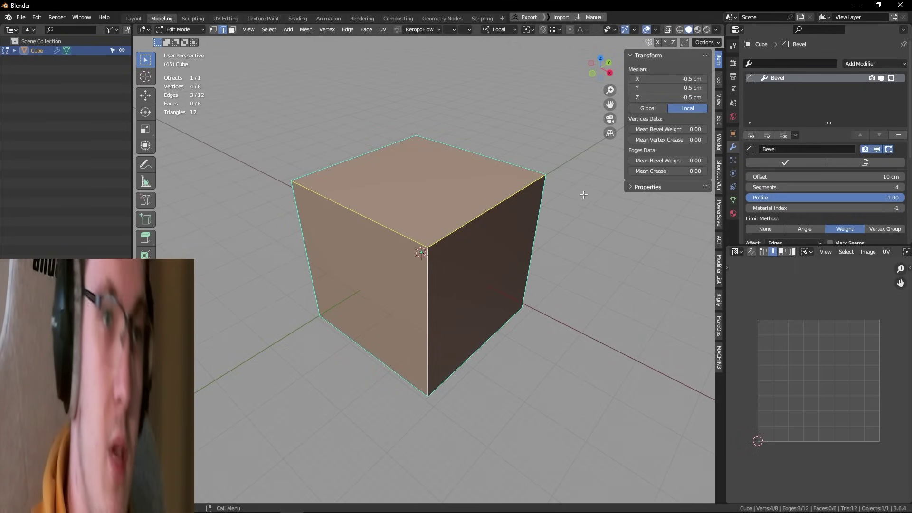
key(Tab)
Step: Apply the cube's transforms so its scale reads 1.000
key(q)
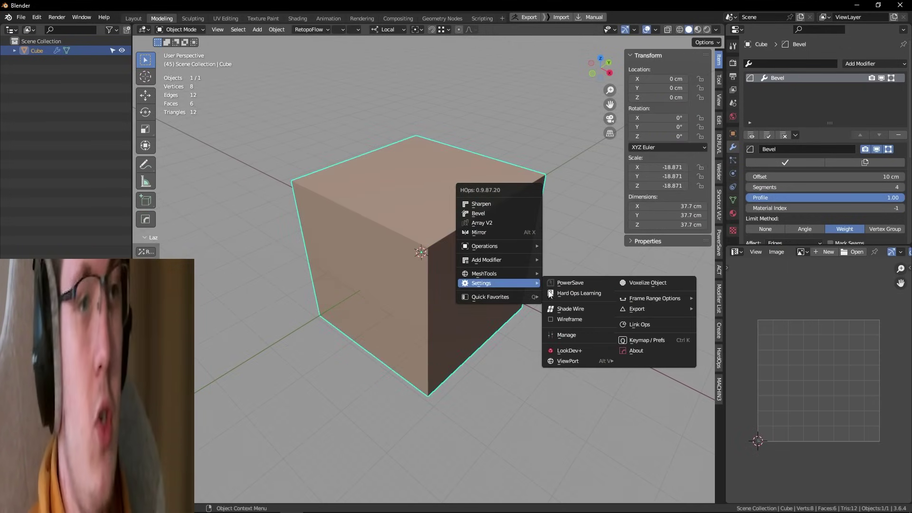
click(572, 317)
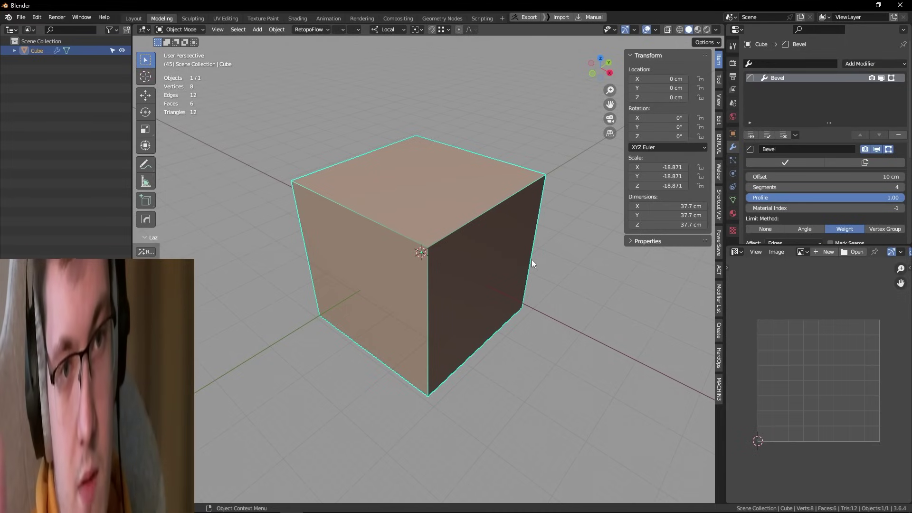
key(ctrl+a)
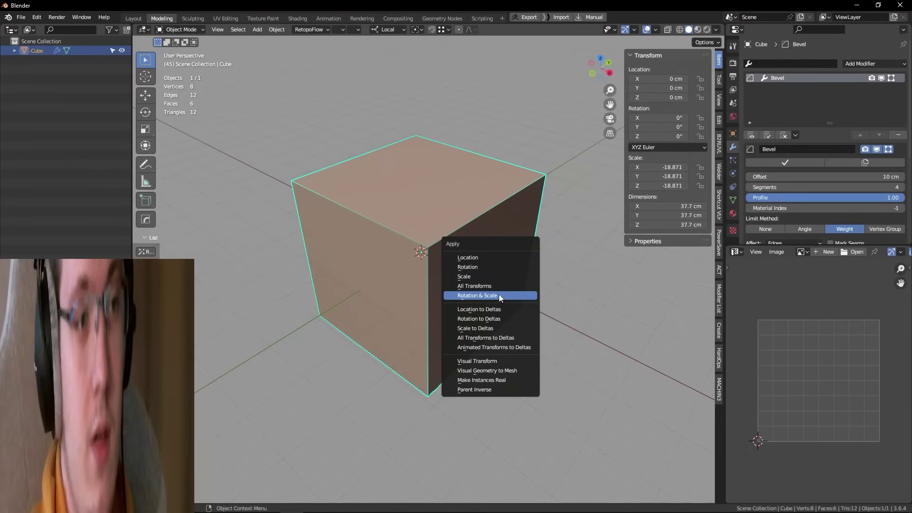
click(495, 289)
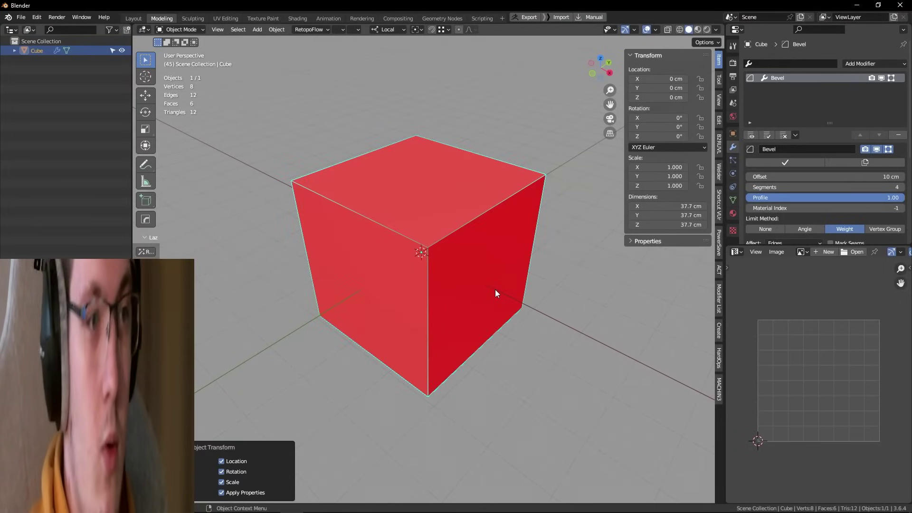
Step: Flip the normals of all the cube's geometry and return to Object Mode
key(Tab)
key(a)
key(alt+n)
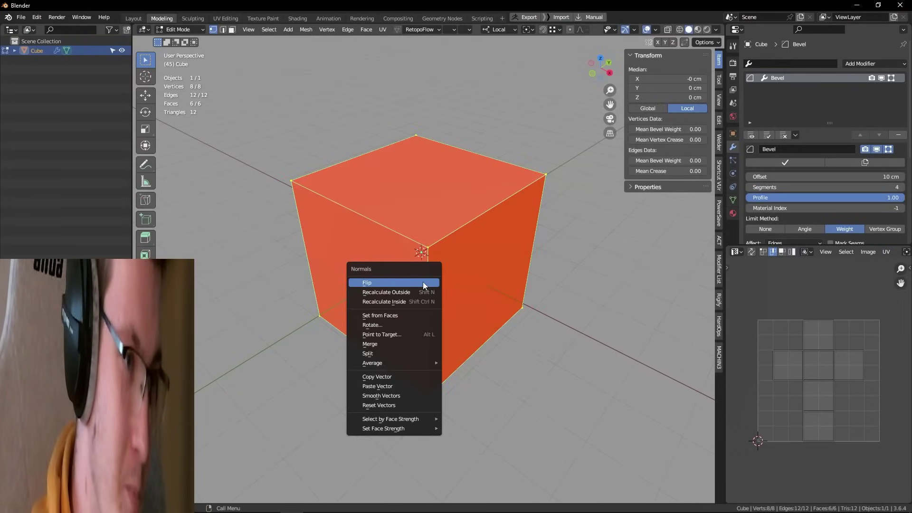
click(423, 283)
key(Tab)
click(434, 224)
Step: Lower the Bevel modifier offset from 10 cm to 3 cm
middle_drag(429, 243, 441, 247)
scroll(441, 248, up, 2)
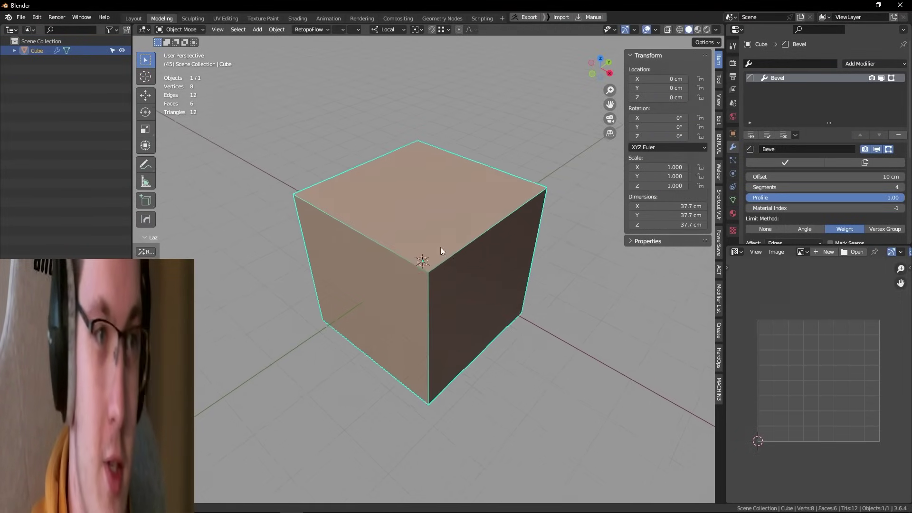
key(alt+a)
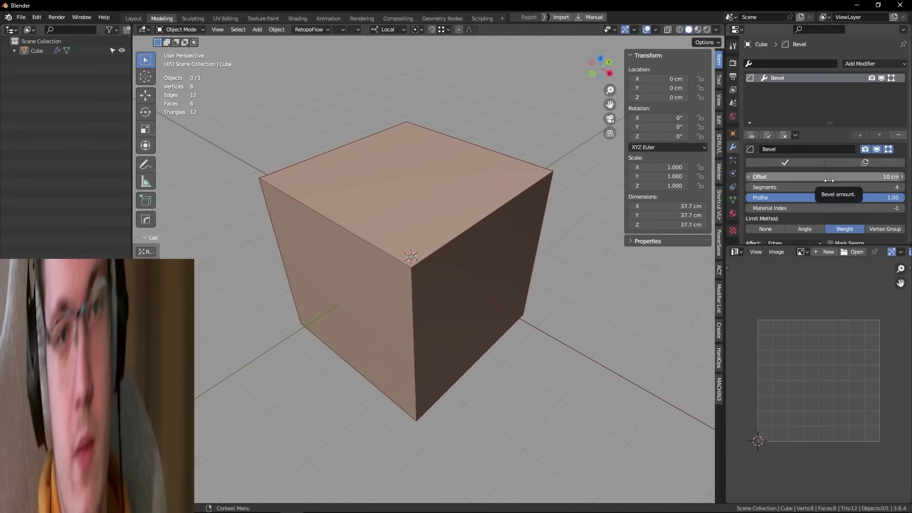
drag(829, 181, 798, 176)
click(509, 219)
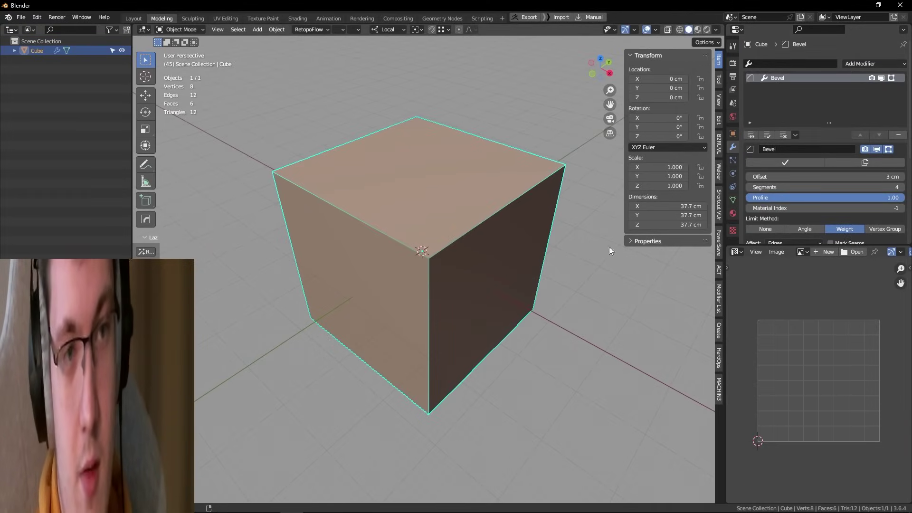
Step: Give the cube's selected top edges a bevel weight of 1 and return to Object Mode
key(Tab)
click(466, 231)
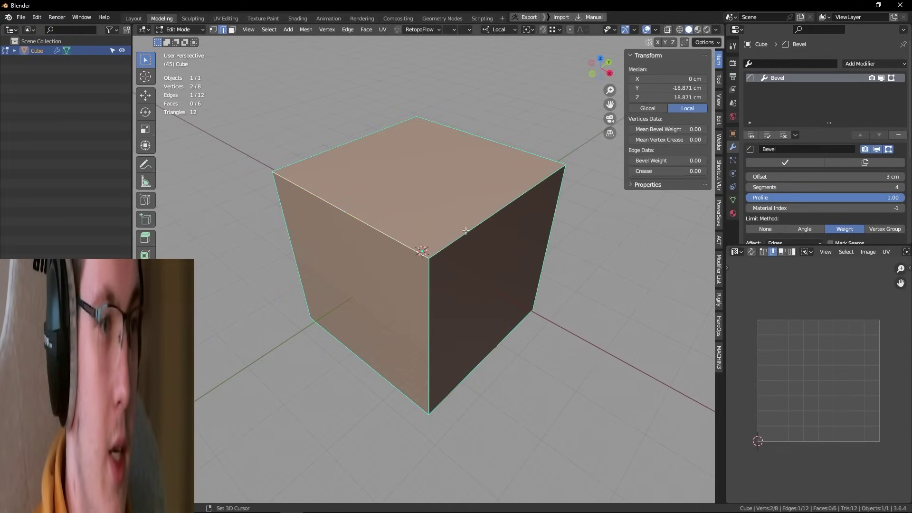
middle_drag(501, 301, 534, 265)
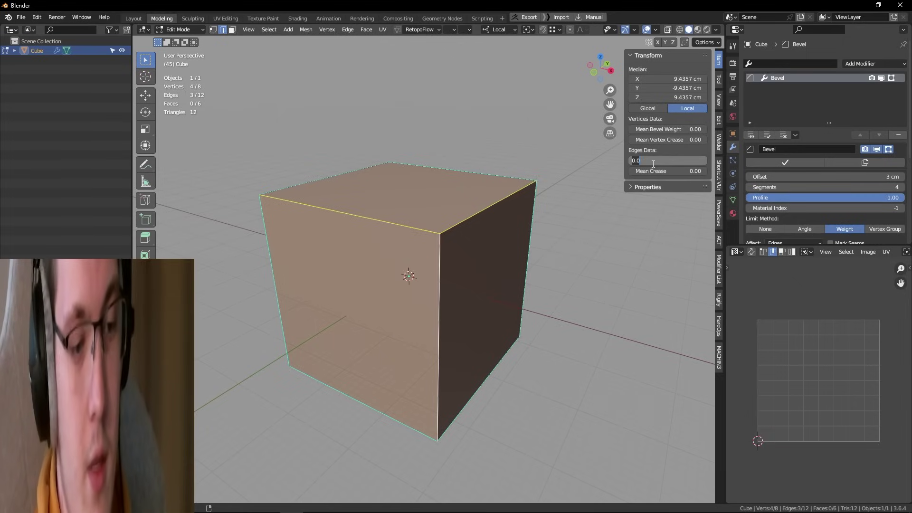
text(1)
key(Return)
click(555, 259)
middle_drag(555, 259, 594, 295)
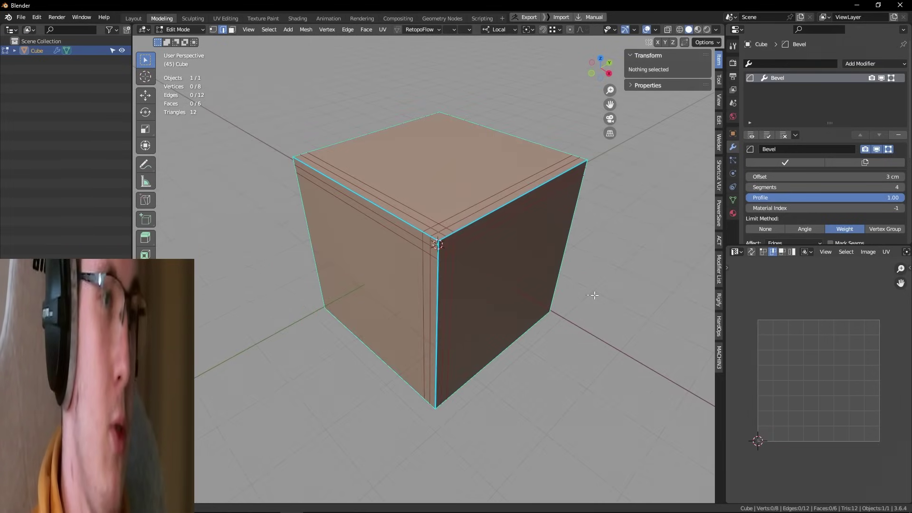
key(Tab)
Step: Try a different bevel segment count, then reselect the cube
click(578, 335)
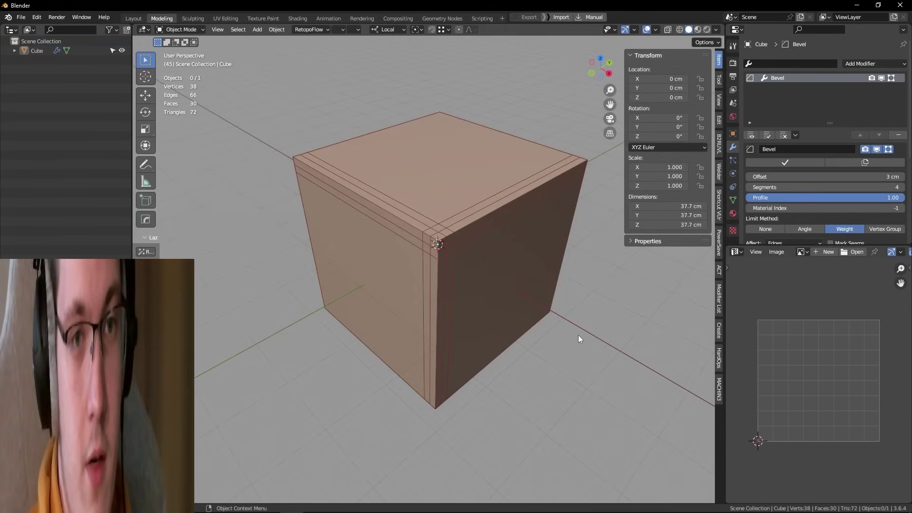
scroll(565, 335, up, 3)
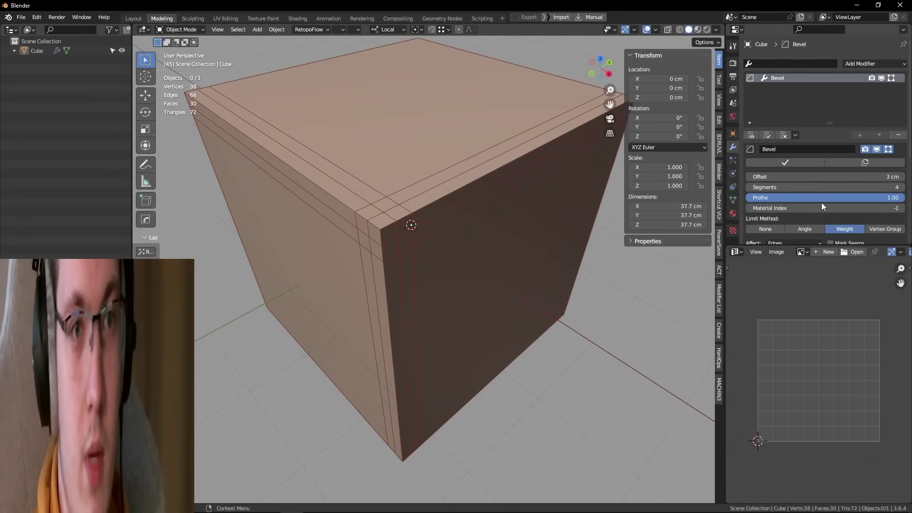
drag(828, 187, 835, 187)
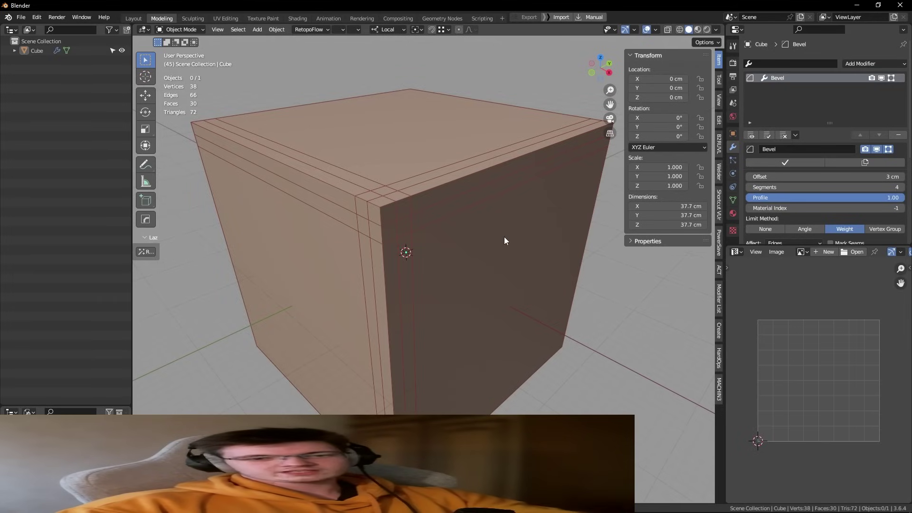
mouse_move(468, 216)
middle_down()
mouse_move(458, 220)
mouse_move(458, 209)
middle_up()
click(458, 210)
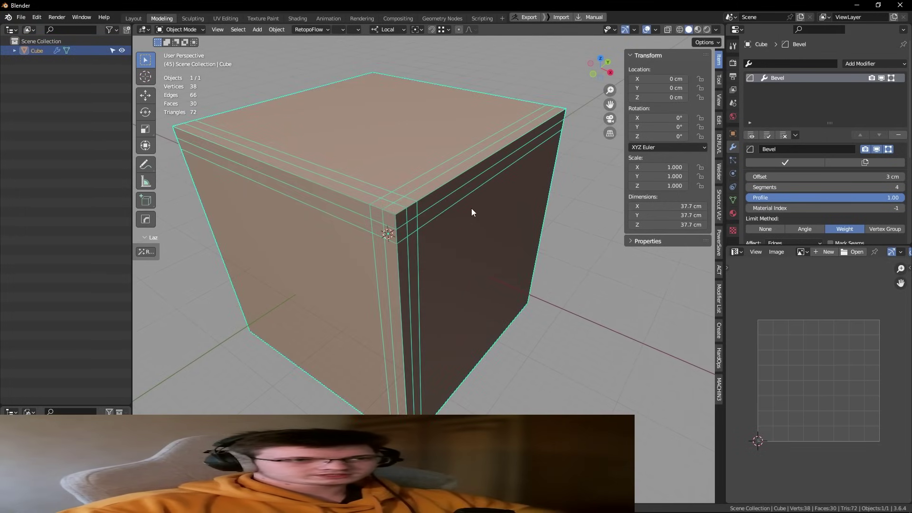
scroll(472, 212, down, 3)
key(Tab)
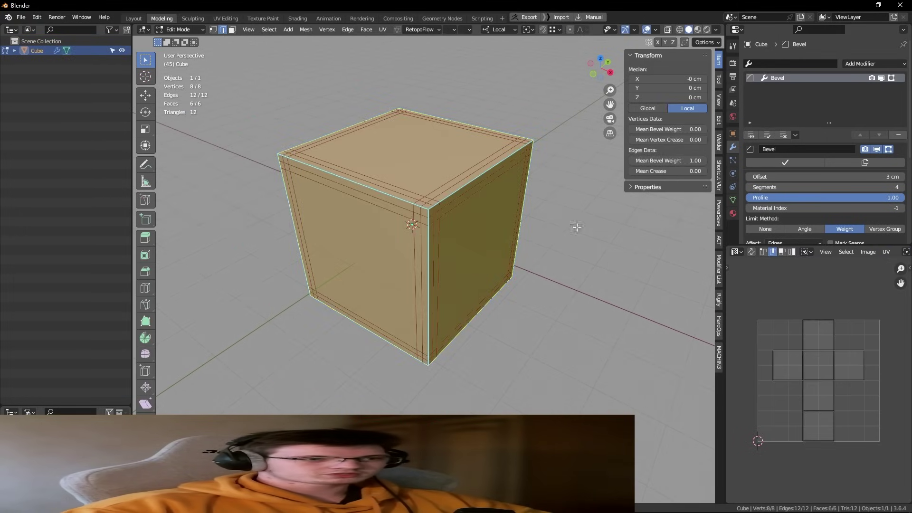
key(Tab)
scroll(430, 226, up, 3)
click(430, 226)
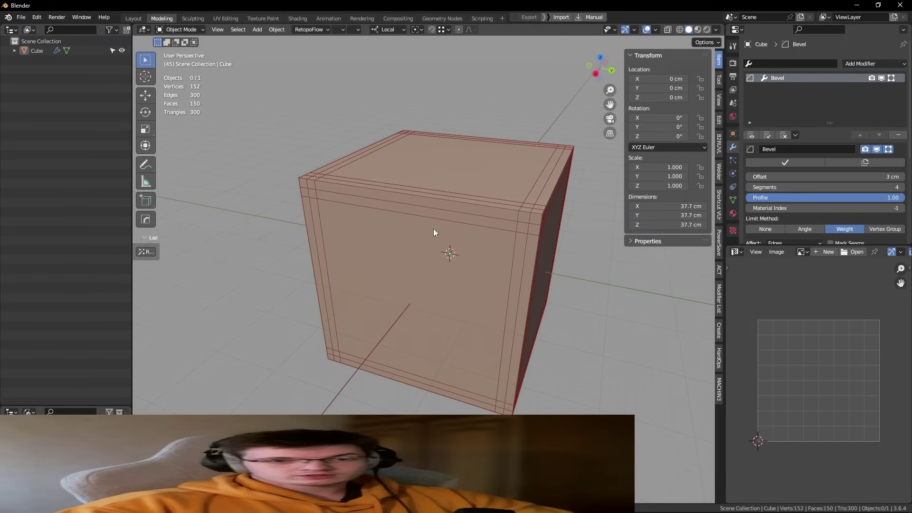
click(433, 229)
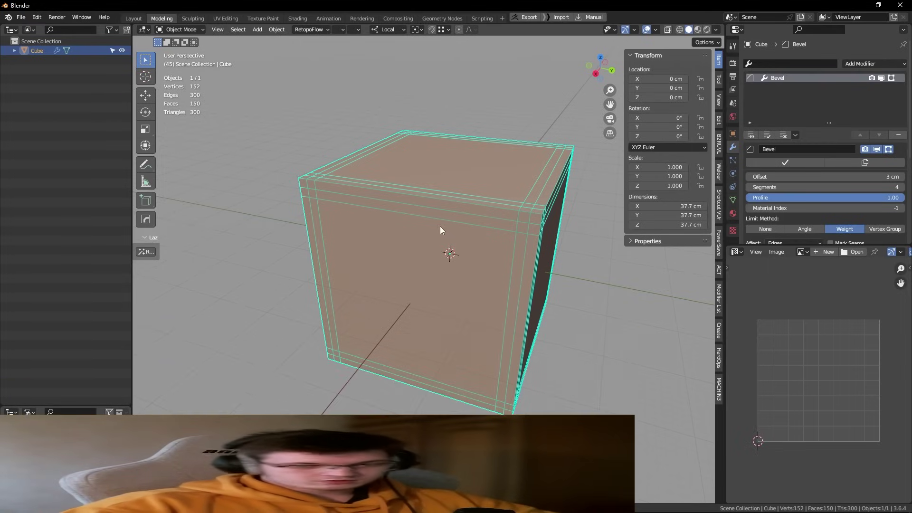
mouse_move(440, 226)
middle_down()
mouse_move(495, 235)
mouse_move(440, 244)
middle_up()
Step: Loop-cut the cube horizontally through its middle in right-side view
key(Tab)
key(KP_3)
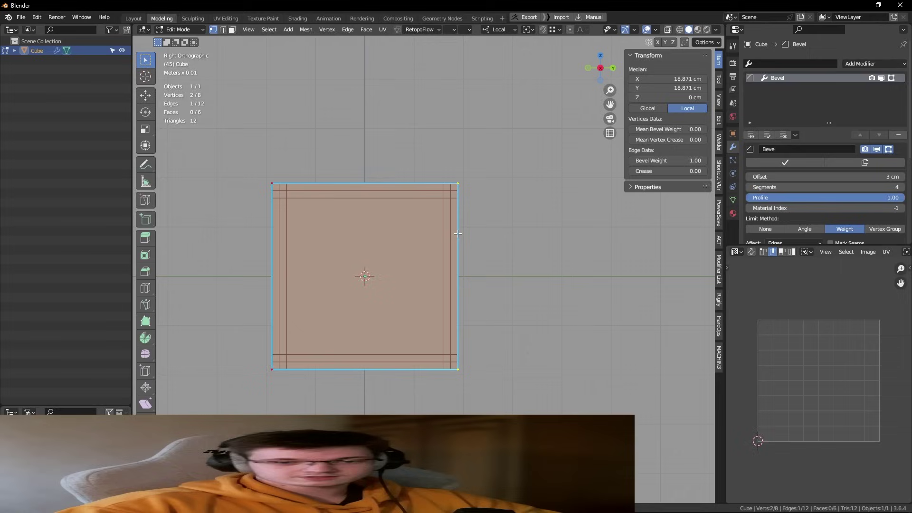
key(ctrl+r)
click(447, 265)
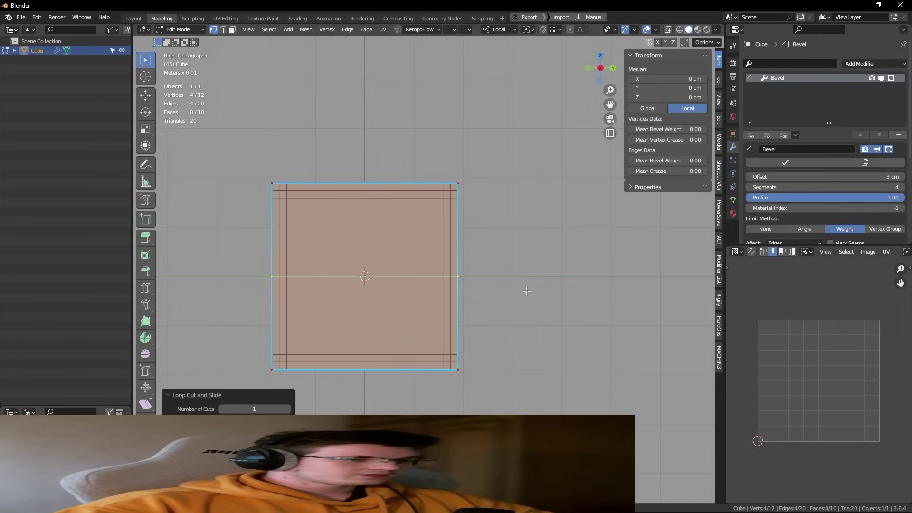
key(alt+z)
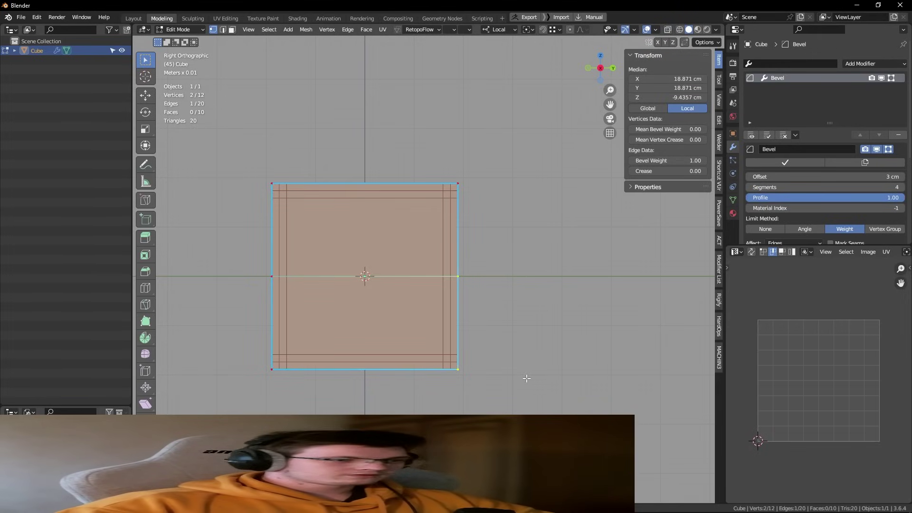
key(alt+z)
scroll(458, 253, down, 2)
Step: Extrude the lower right face sideways so the block is 76.9 cm long
shift+middle_drag(487, 306, 451, 288)
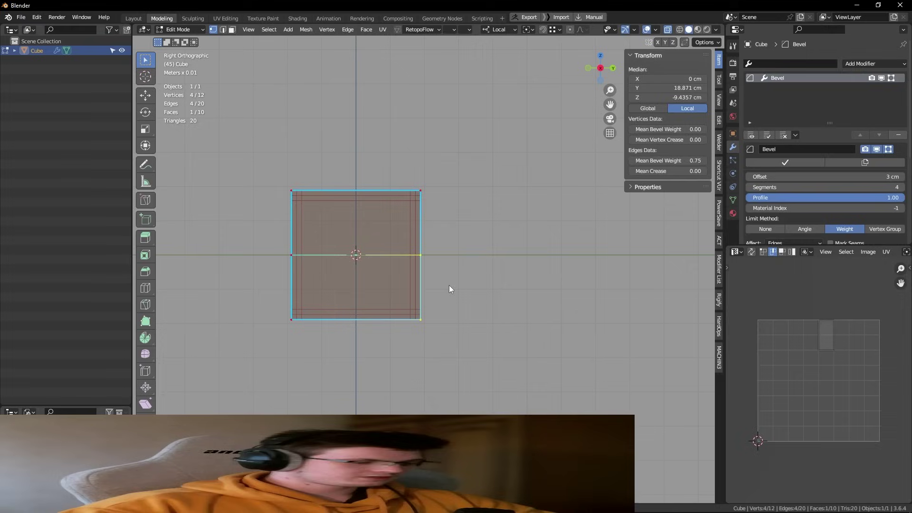
key(shift+space)
key(g)
mouse_move(453, 287)
mouse_down()
mouse_move(524, 294)
mouse_move(422, 285)
mouse_up()
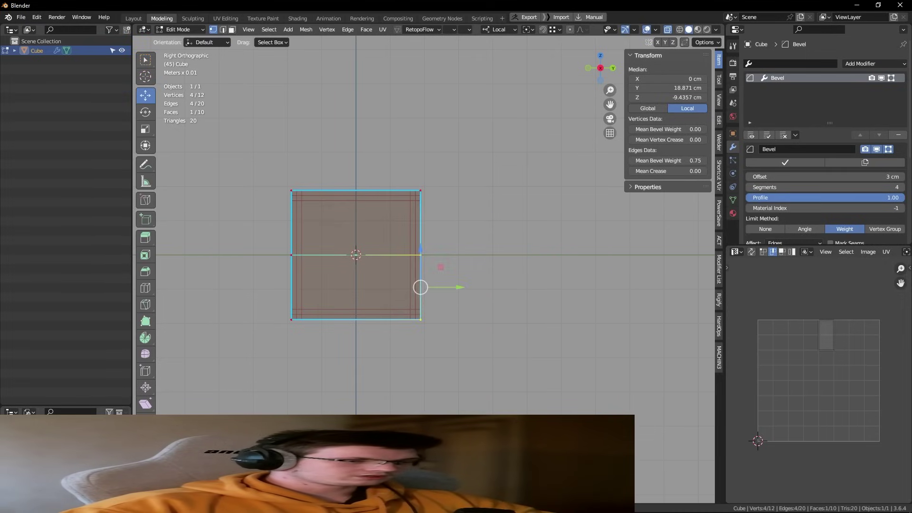
key(e)
click(594, 295)
key(Tab)
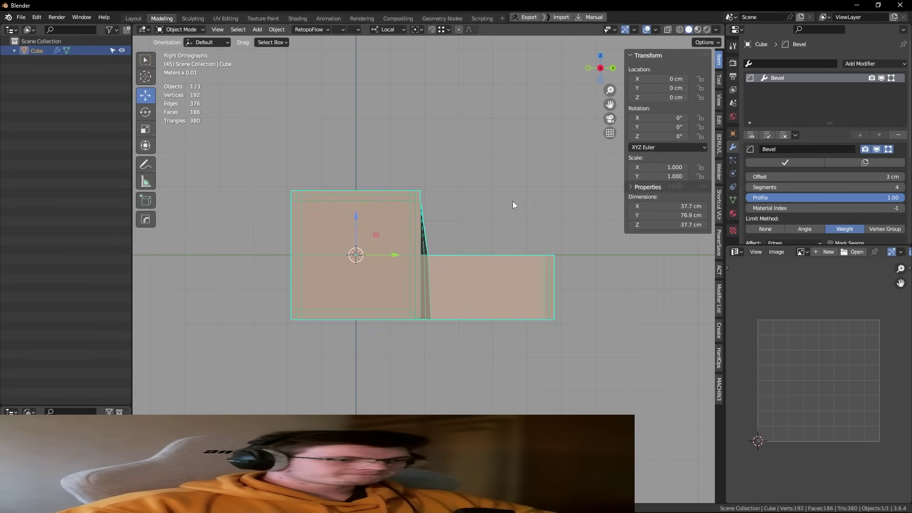
Step: Select the whole stepped mesh in Edit Mode, then exit and deselect the block
middle_drag(513, 204, 483, 247)
key(Tab)
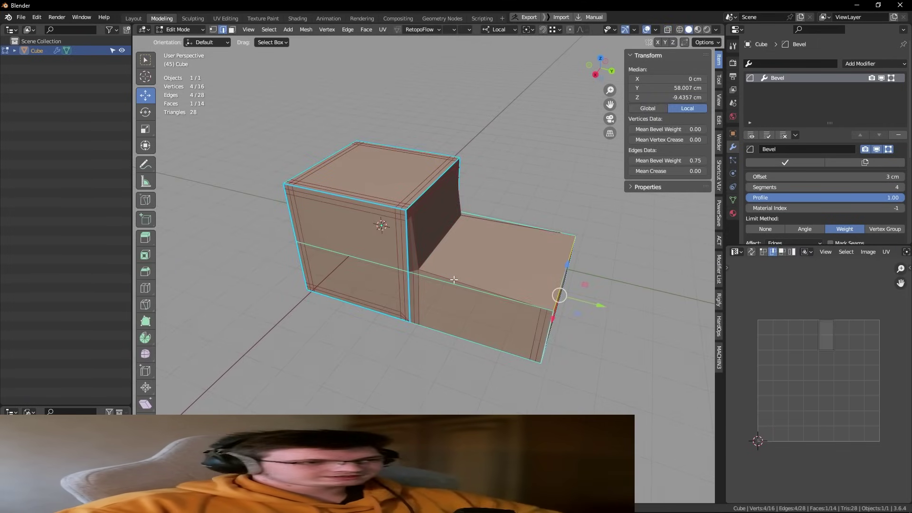
key(a)
key(Tab)
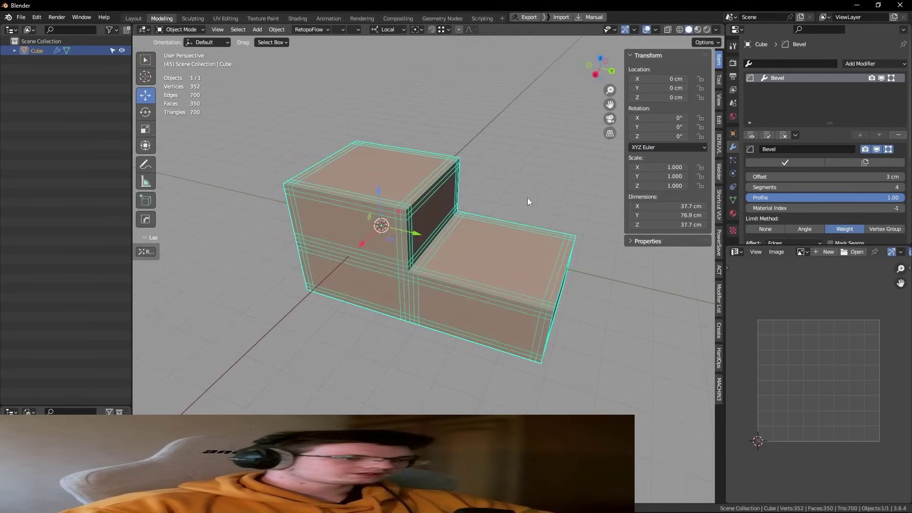
click(495, 208)
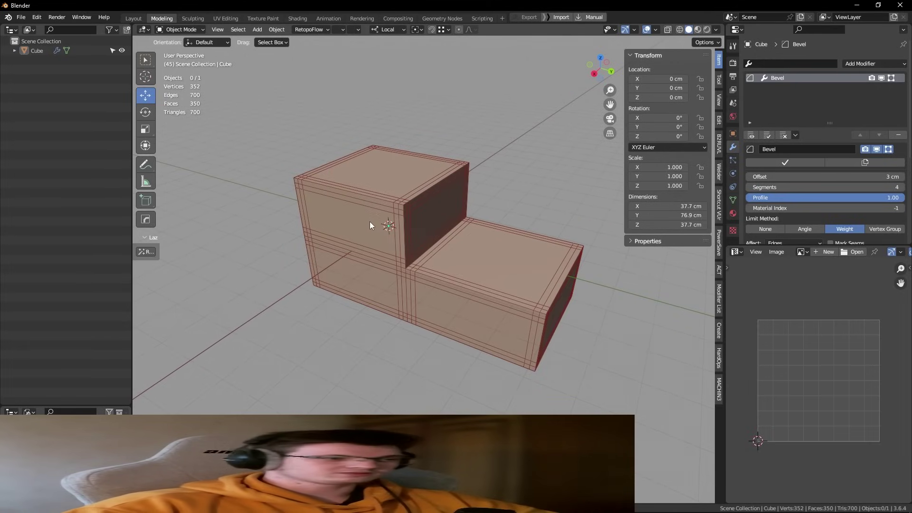
Step: Add a level-2 Subdivision Surface modifier to the stepped block with Ctrl+2
mouse_move(369, 221)
middle_down()
mouse_move(434, 244)
mouse_move(410, 219)
mouse_move(500, 191)
middle_up()
click(505, 189)
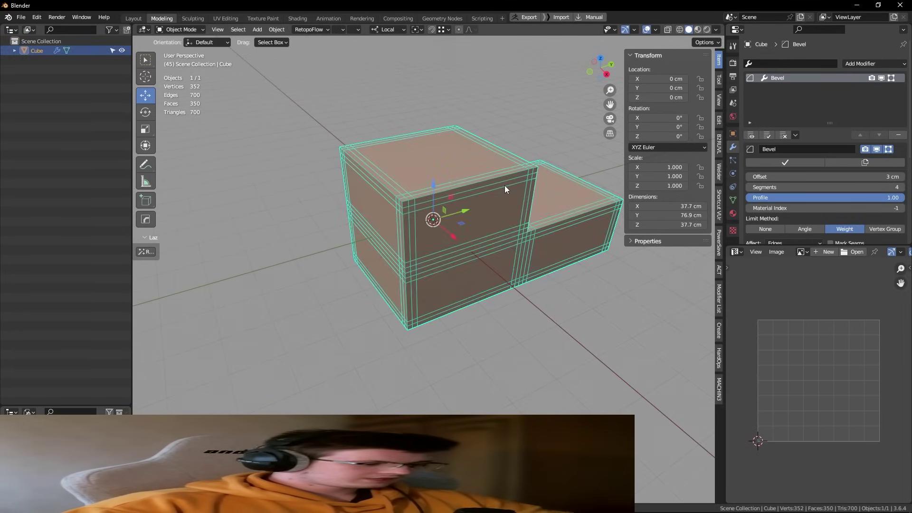
key(ctrl+2)
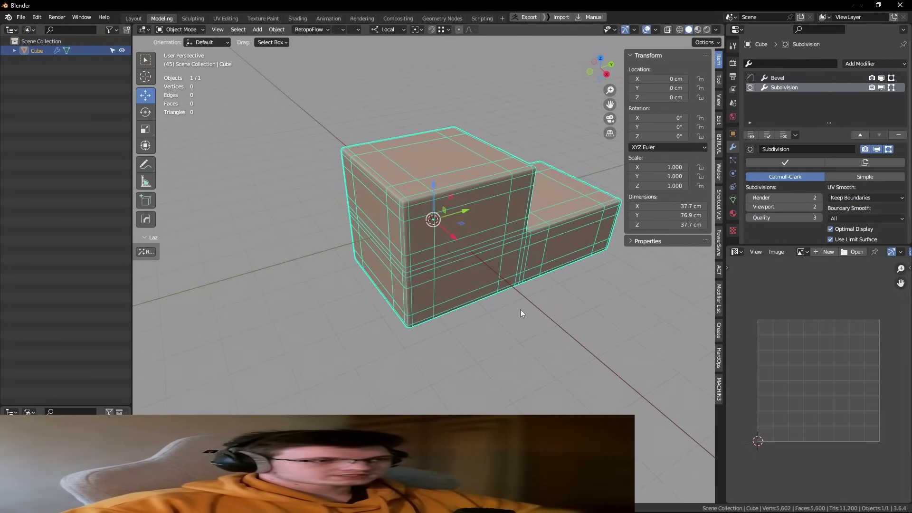
click(520, 309)
scroll(448, 207, up, 4)
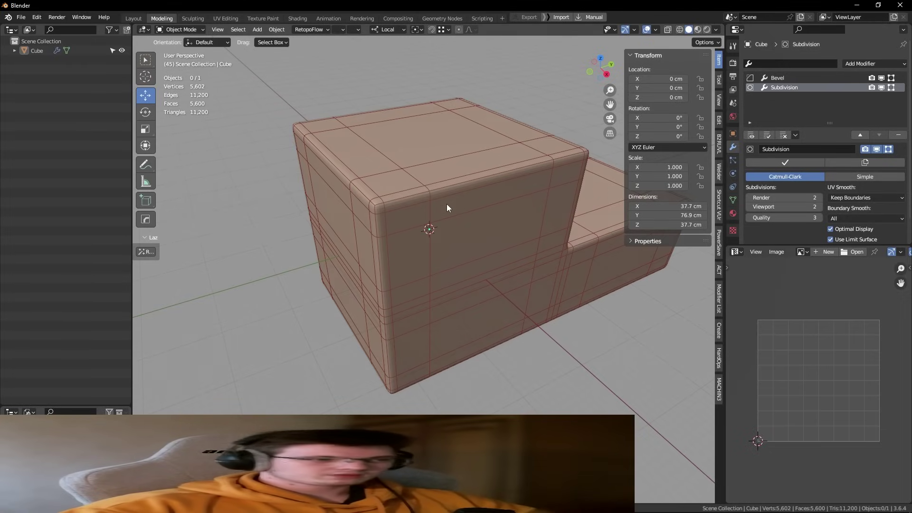
click(439, 207)
right_click(441, 209)
click(584, 369)
middle_drag(456, 223, 440, 225)
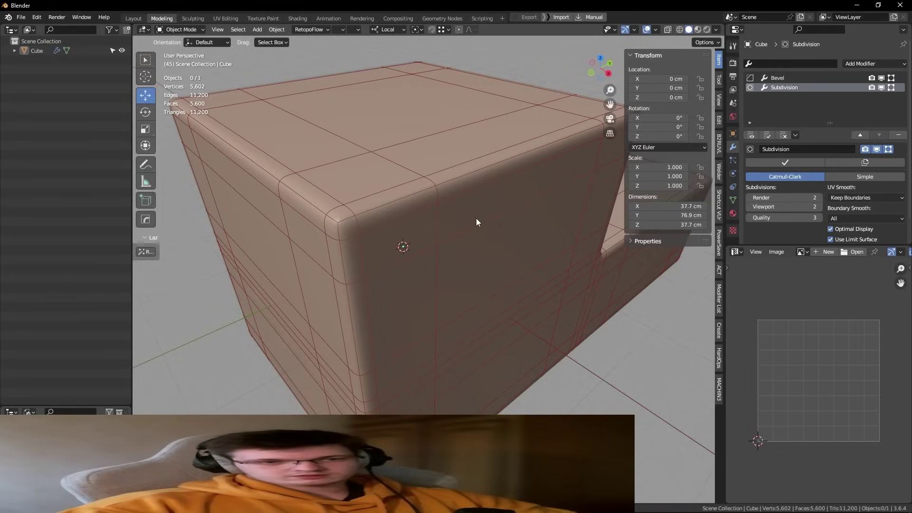
Step: Try 2 then 4 bevel segments, judging the smooth surface with overlays hidden
click(777, 78)
mouse_move(807, 187)
mouse_down()
mouse_move(837, 188)
mouse_move(808, 187)
mouse_up()
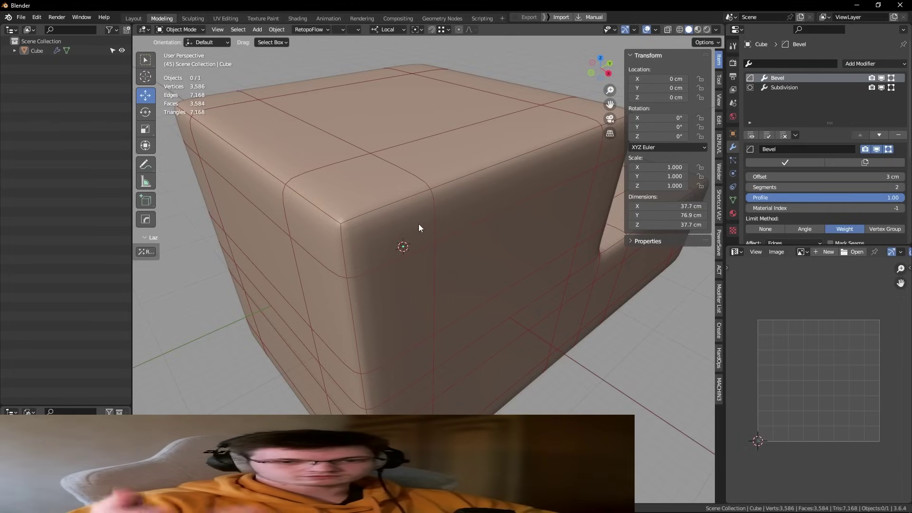
key(shift+alt+z)
scroll(380, 238, down, 5)
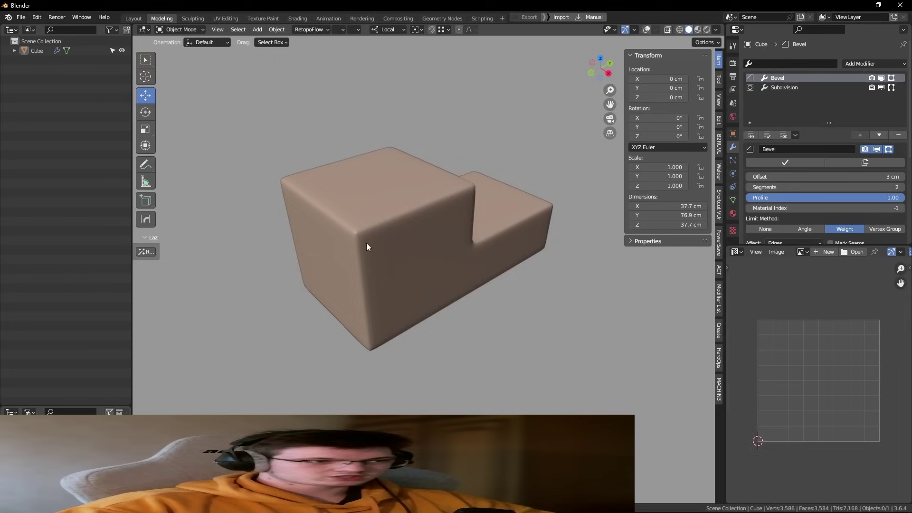
middle_drag(366, 246, 368, 266)
drag(827, 187, 851, 187)
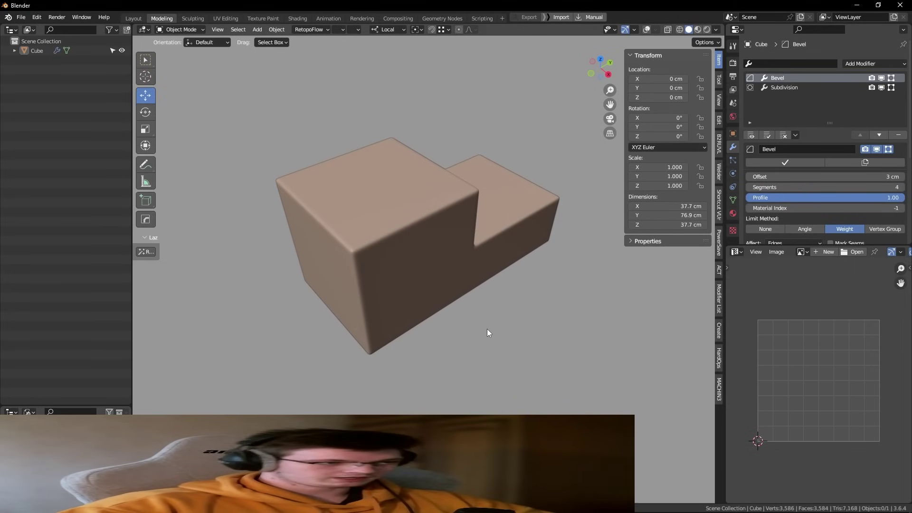
key(shift+alt+z)
scroll(457, 303, up, 1)
scroll(409, 257, up, 3)
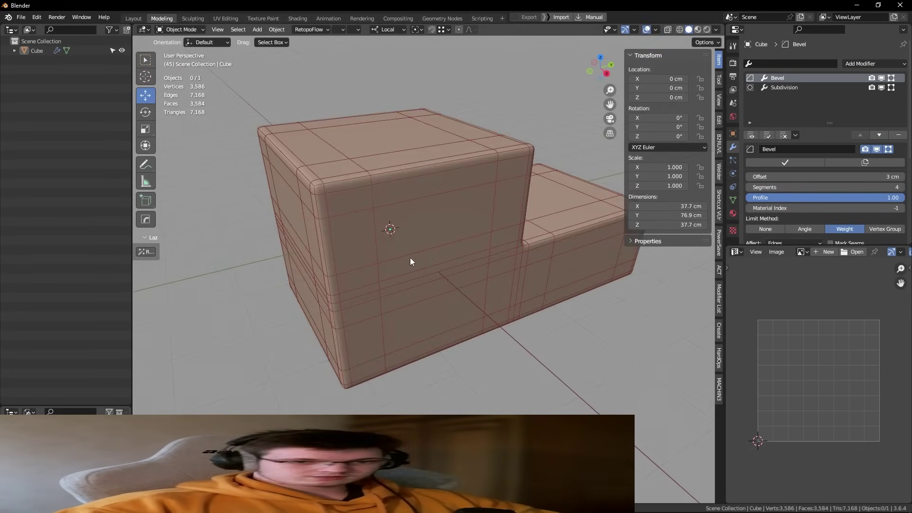
scroll(438, 255, down, 3)
scroll(435, 280, up, 5)
scroll(435, 280, up, 1)
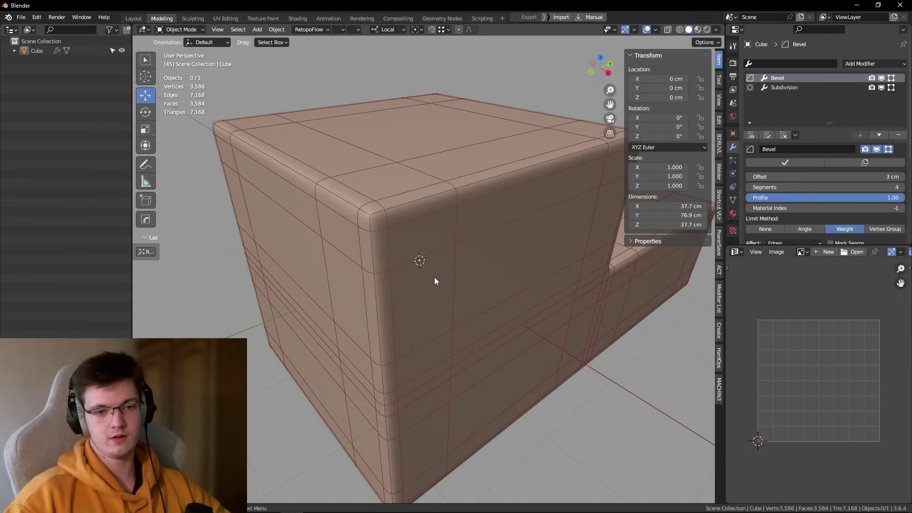
mouse_move(435, 277)
middle_down()
mouse_move(450, 275)
mouse_move(467, 253)
middle_up()
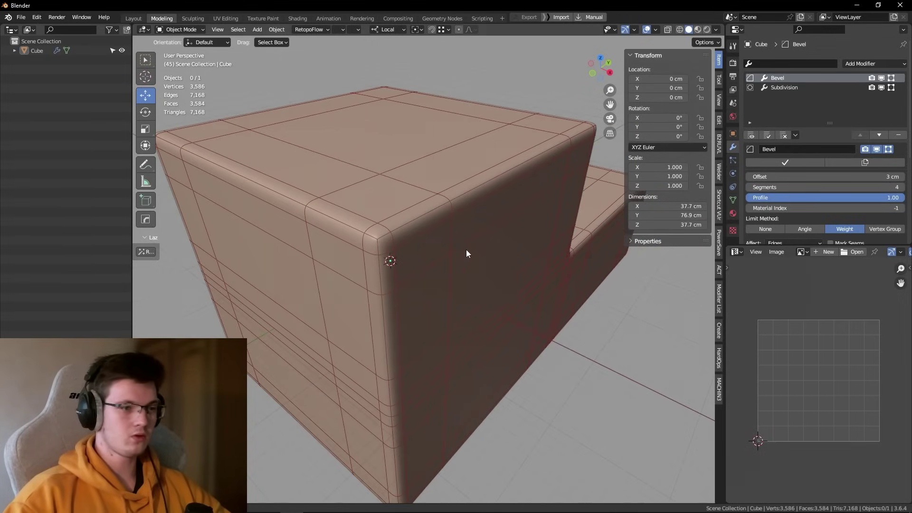
Step: Reduce the bevel to 2 segments while toggling the Subdivision viewport display off and on
click(882, 87)
mouse_move(501, 281)
middle_down()
mouse_move(363, 237)
mouse_move(373, 229)
mouse_move(452, 279)
mouse_move(473, 227)
mouse_move(529, 258)
mouse_move(522, 276)
middle_up()
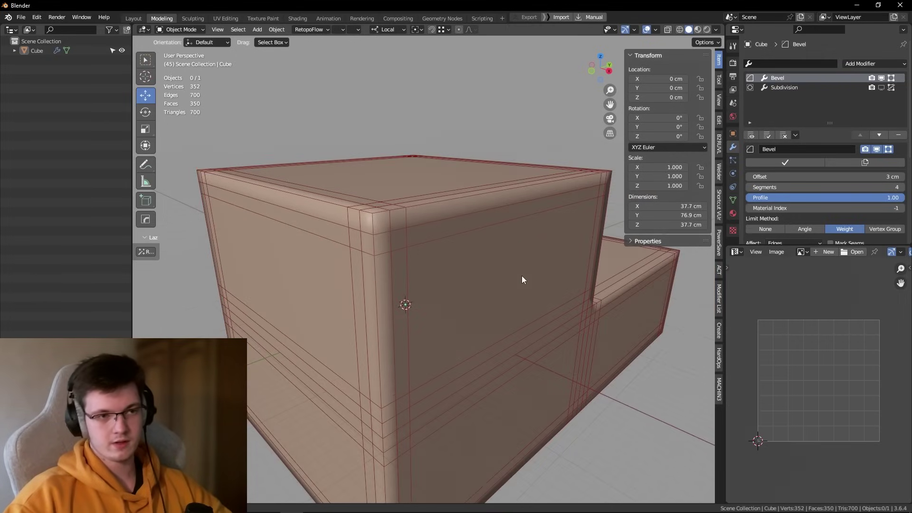
click(750, 187)
click(749, 187)
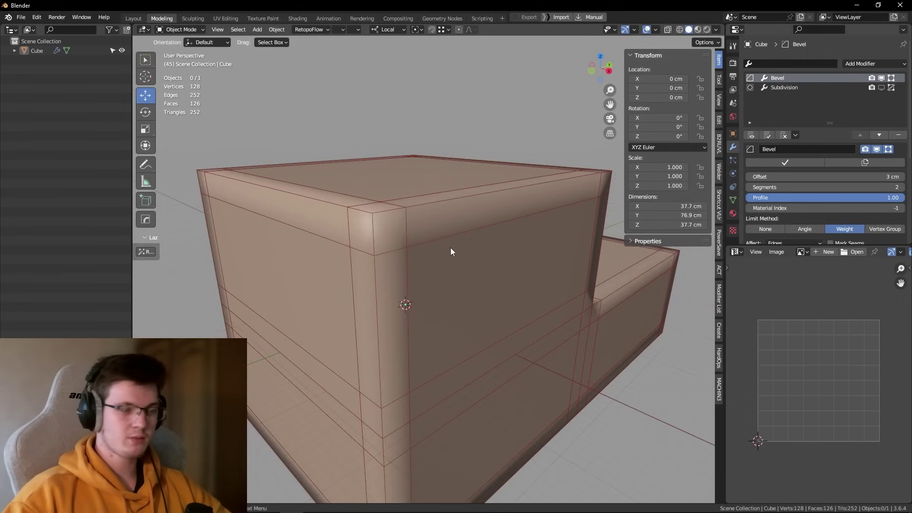
middle_drag(431, 253, 434, 256)
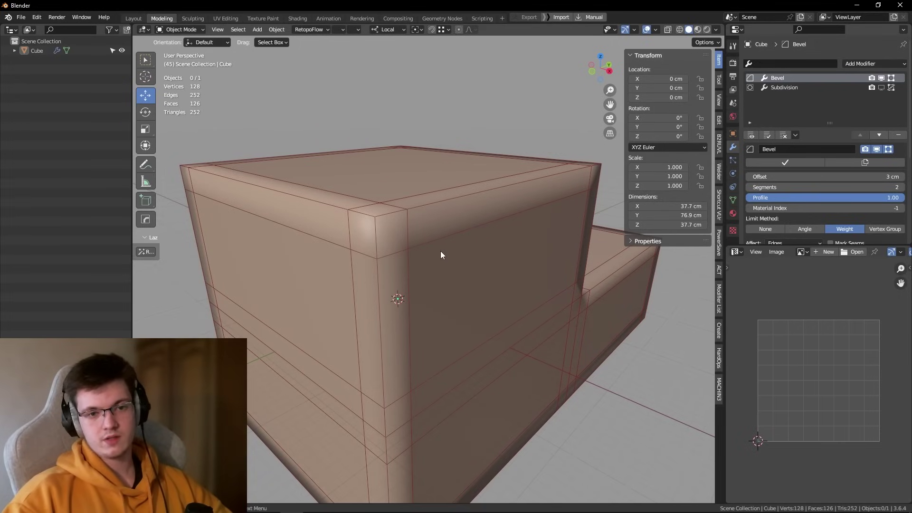
click(882, 87)
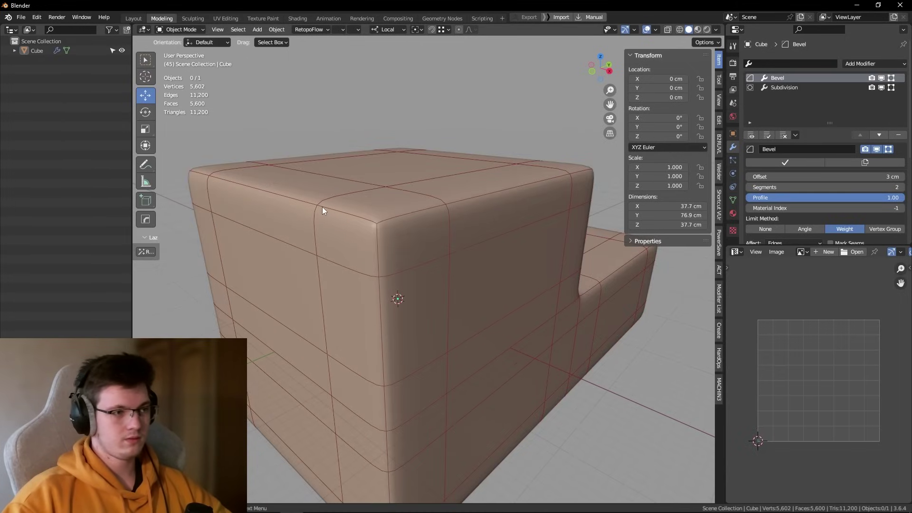
scroll(435, 221, up, 3)
mouse_move(322, 207)
middle_down()
mouse_move(434, 221)
mouse_move(429, 184)
middle_up()
scroll(412, 205, down, 5)
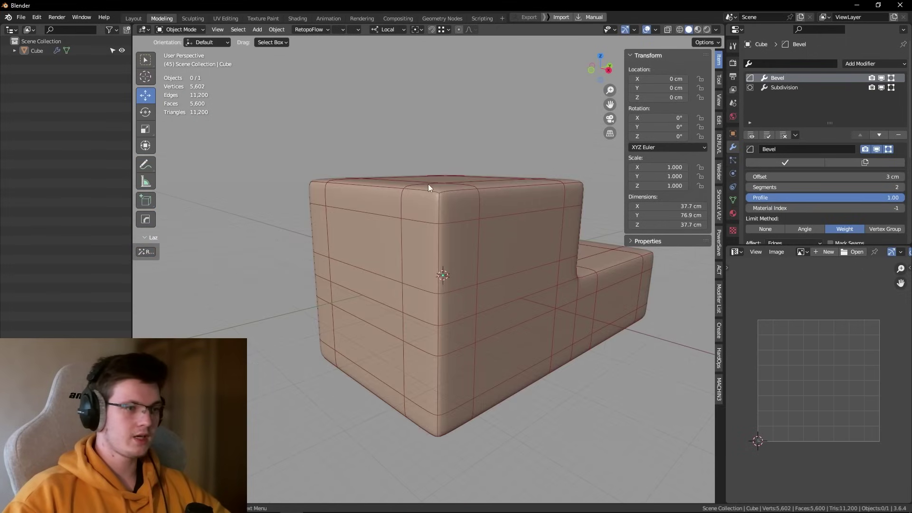
click(444, 238)
Step: Toggle the Subdivision modifier's Optimal Display, finishing with the simple-cage wireframe in Object Mode
click(803, 87)
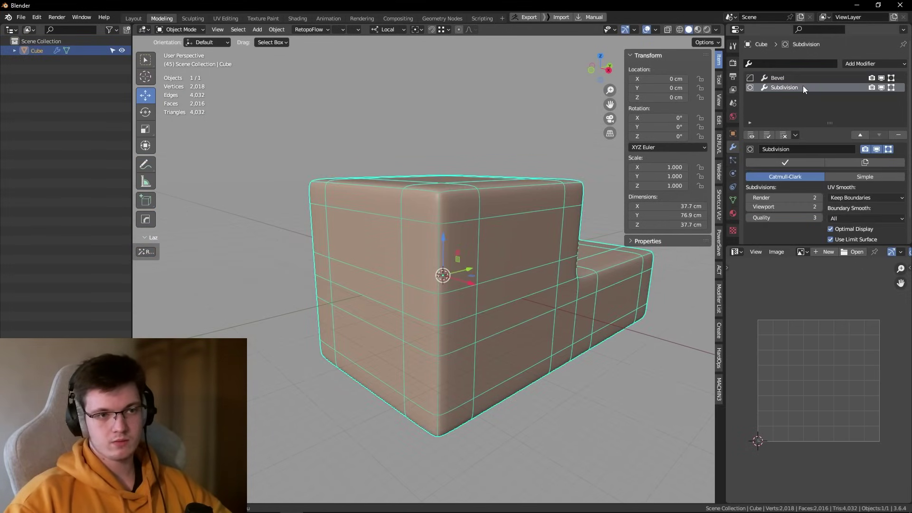
scroll(826, 201, down, 1)
click(831, 210)
mouse_move(486, 208)
middle_down()
mouse_move(489, 217)
mouse_move(484, 197)
middle_up()
scroll(452, 193, down, 2)
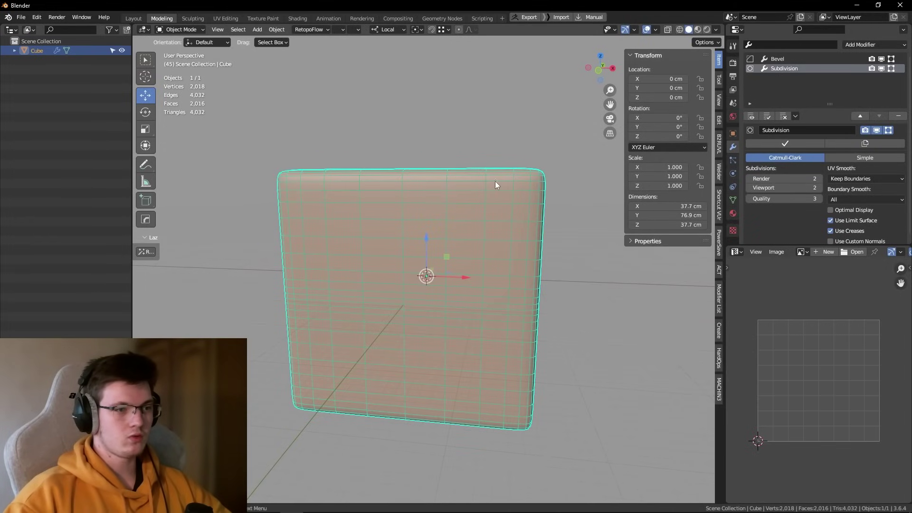
key(ctrl+Tab)
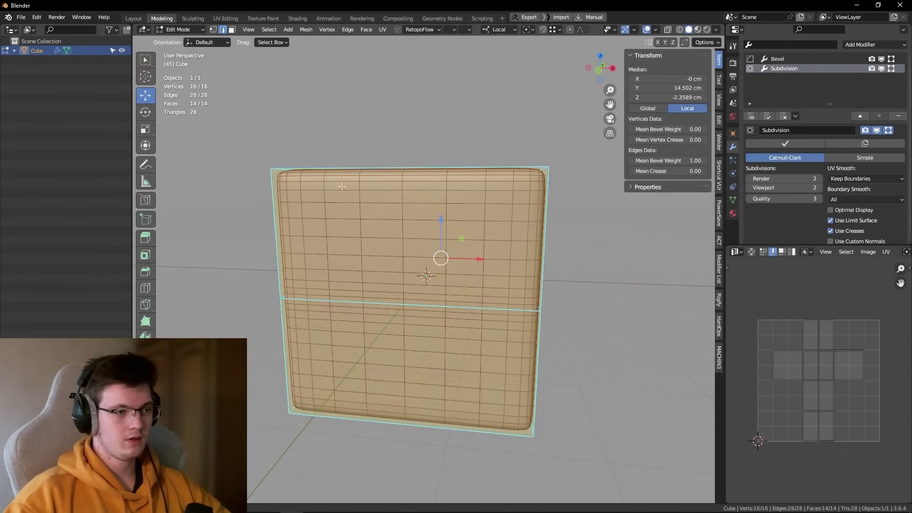
mouse_move(476, 197)
middle_down()
mouse_move(478, 218)
mouse_move(492, 222)
middle_up()
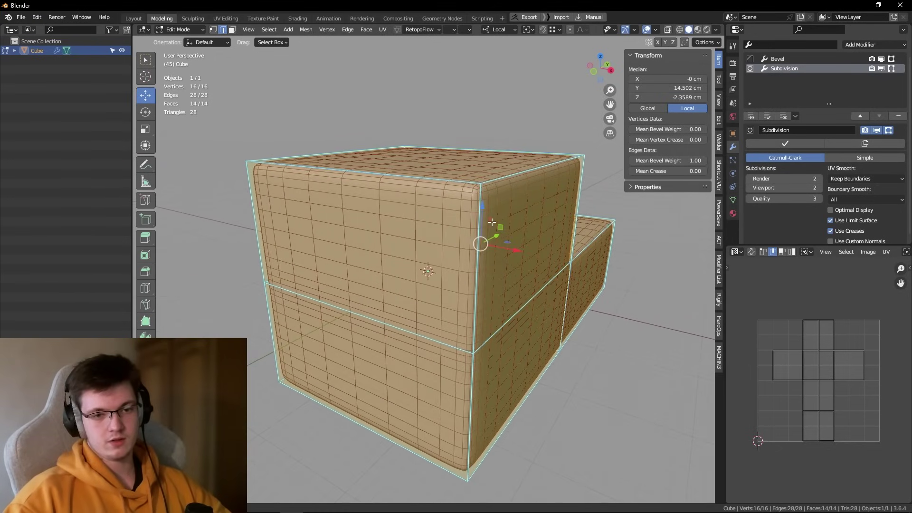
mouse_move(495, 259)
middle_down()
mouse_move(443, 254)
mouse_move(581, 273)
middle_up()
key(Tab)
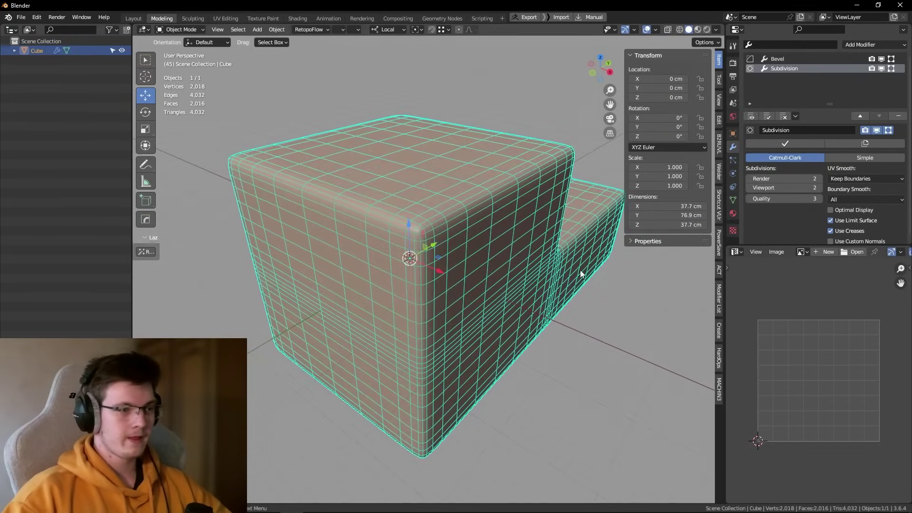
click(838, 211)
Step: Show the Bevel settings and orbit to a near-front view of the deselected block
click(810, 59)
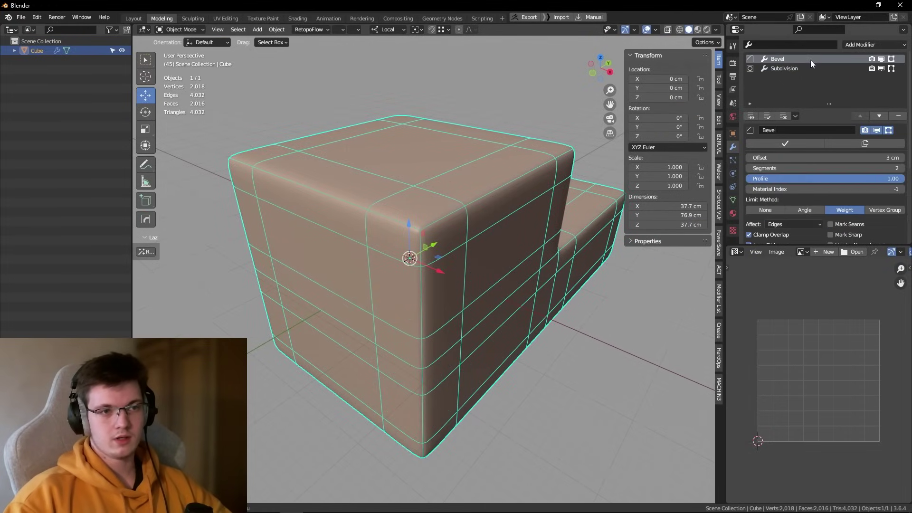
scroll(445, 190, up, 5)
key(alt+a)
scroll(447, 187, down, 3)
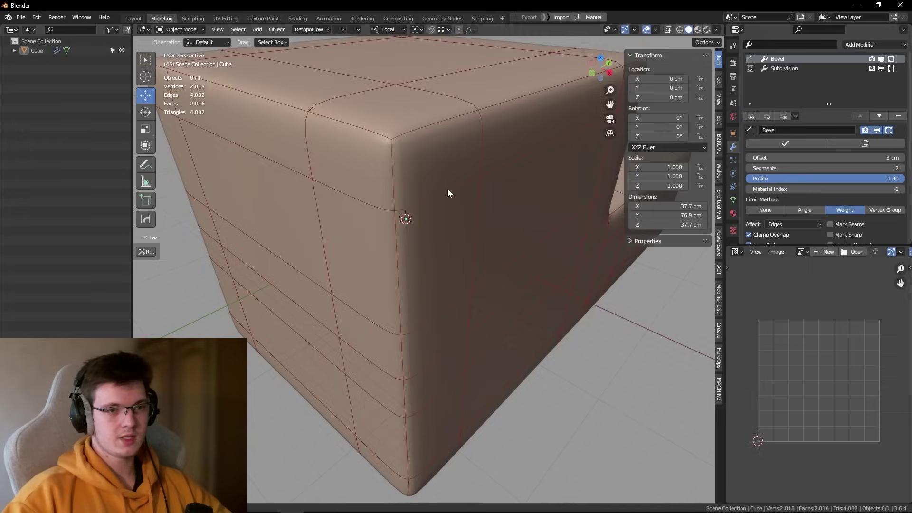
mouse_move(448, 190)
middle_down()
mouse_move(497, 109)
mouse_move(497, 161)
middle_up()
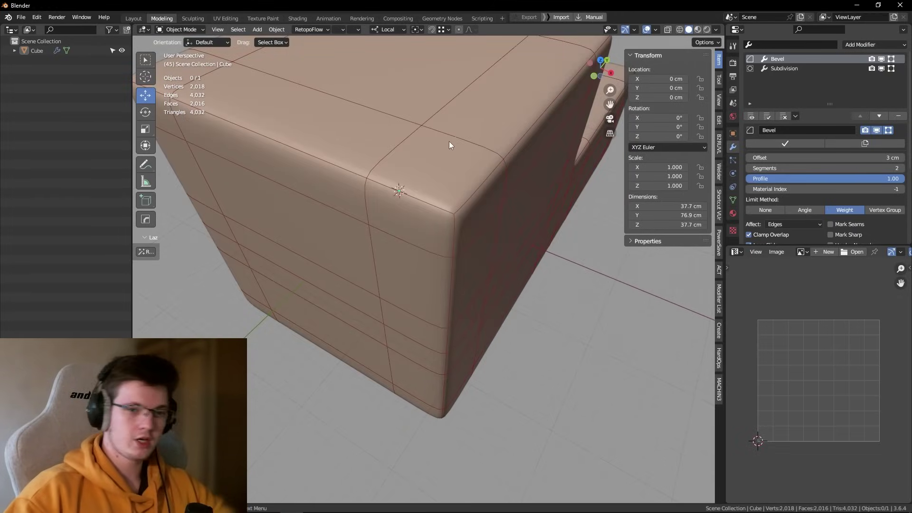
scroll(449, 143, down, 5)
middle_drag(449, 144, 506, 157)
scroll(457, 127, up, 5)
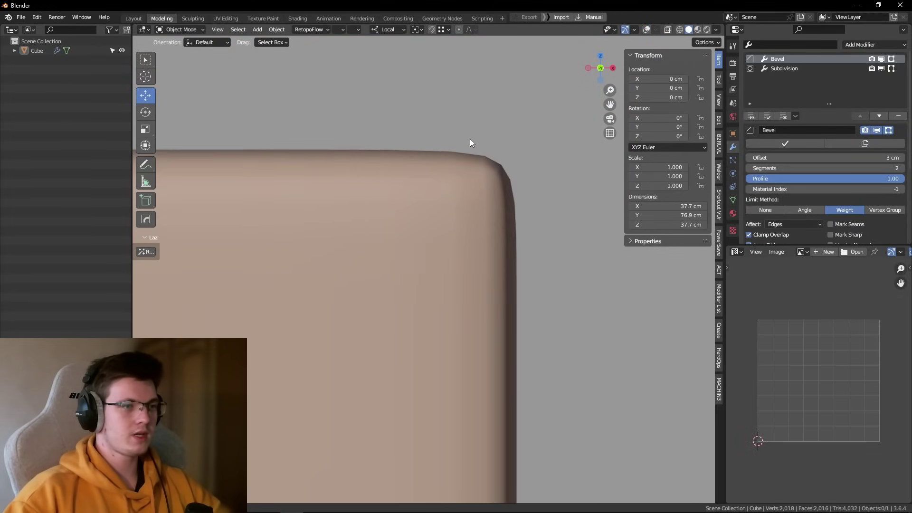
scroll(461, 204, up, 2)
Step: Draw two annotation strokes along the rounded corner in front orthographic view
key(KP_1)
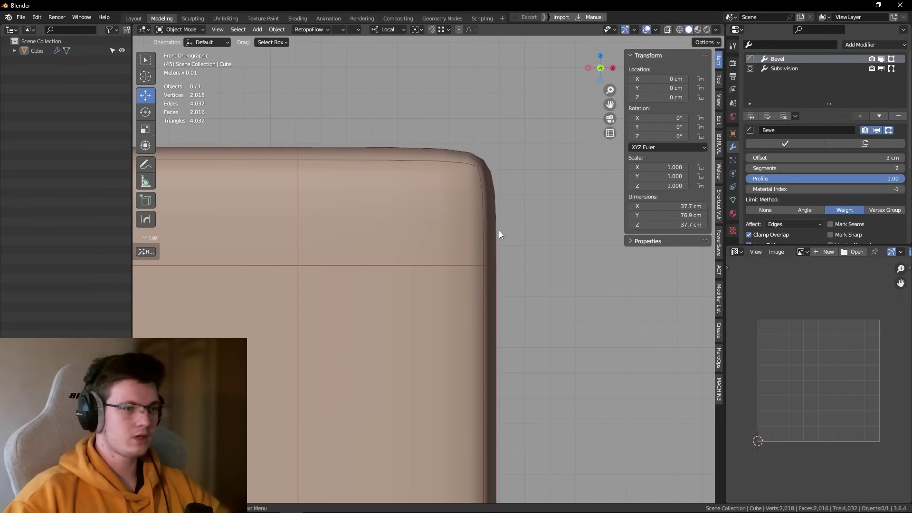
drag(495, 263, 493, 208)
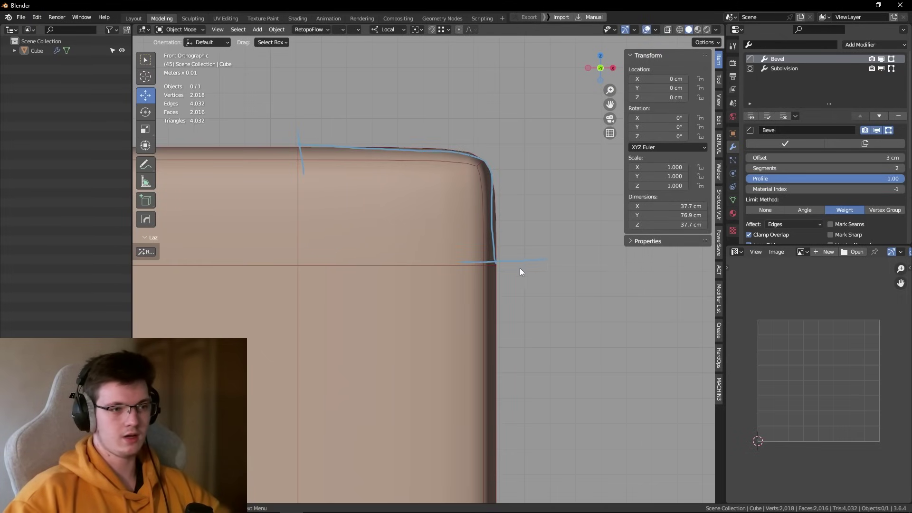
scroll(520, 268, down, 2)
scroll(435, 253, down, 2)
scroll(402, 228, up, 1)
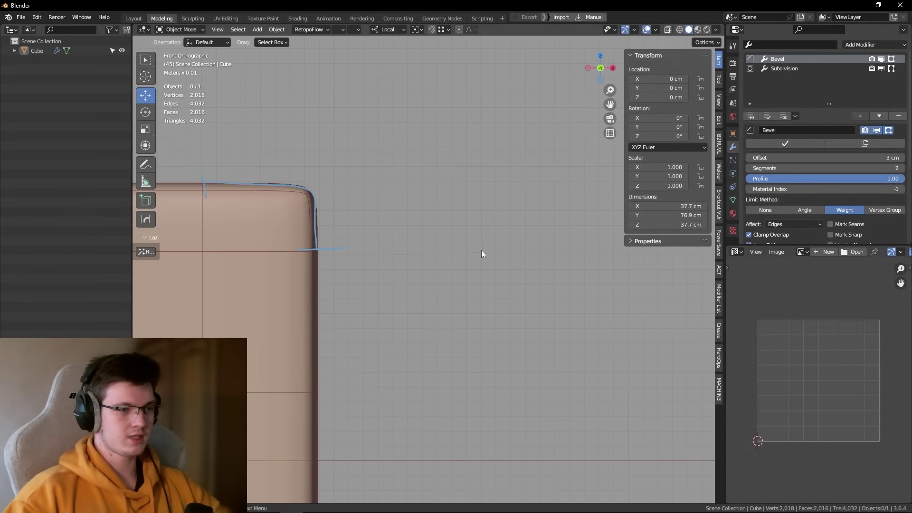
drag(479, 250, 499, 194)
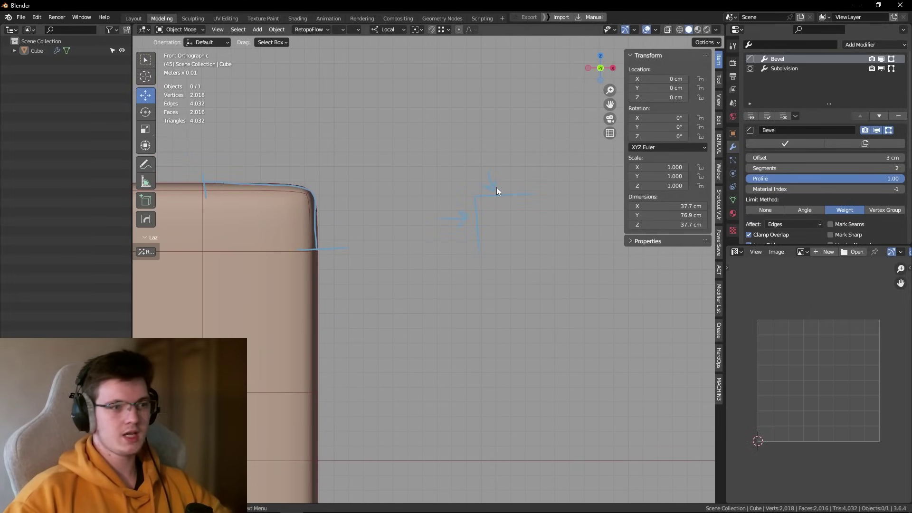
Step: Erase the annotation arrows in a maximized 3D view, then restore the normal layout
key(ctrl+space)
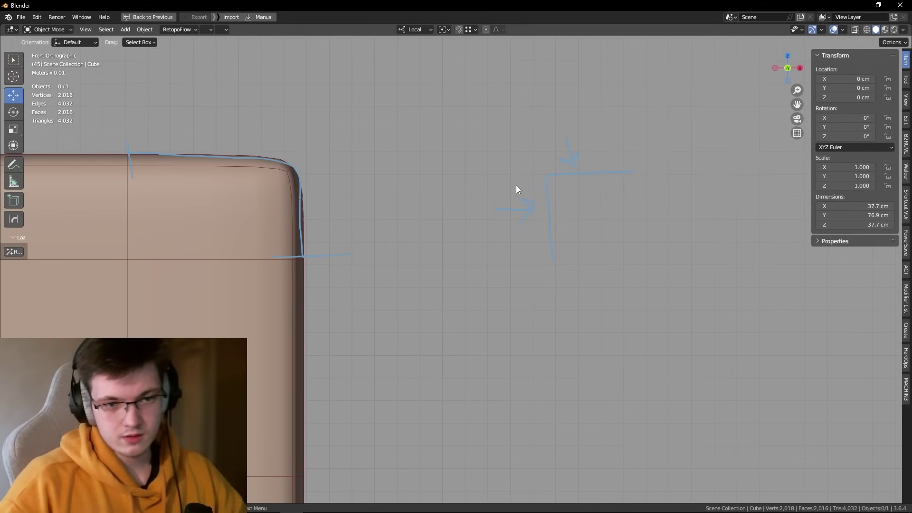
right_drag(498, 210, 632, 133)
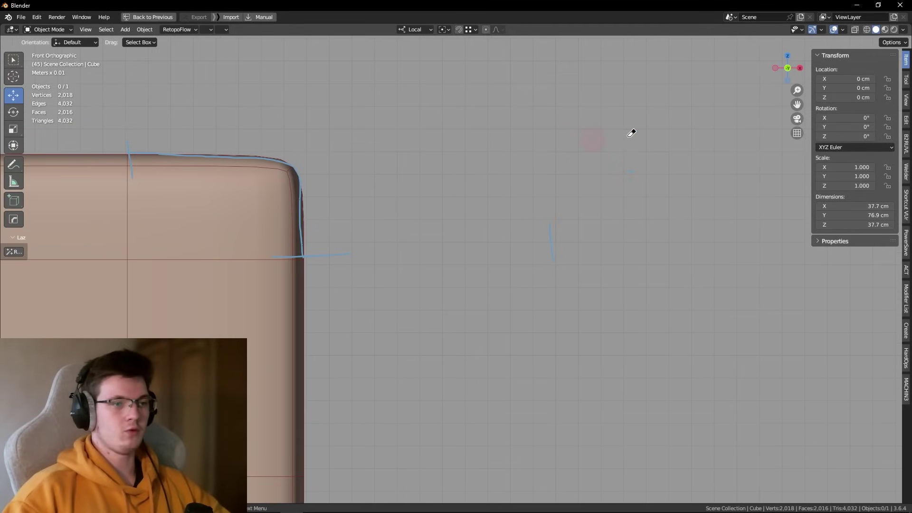
shift+middle_drag(131, 164, 254, 171)
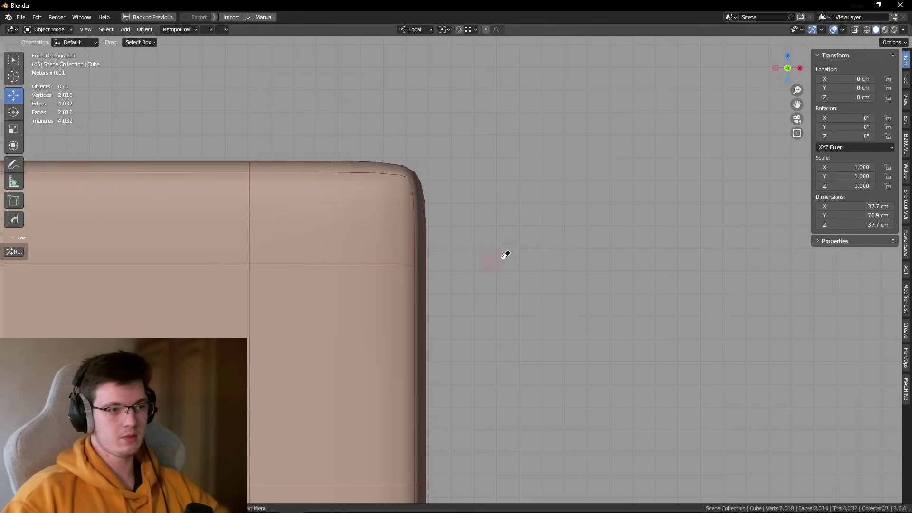
mouse_move(506, 254)
middle_down()
mouse_move(399, 274)
mouse_move(442, 240)
middle_up()
middle_drag(401, 209, 432, 218)
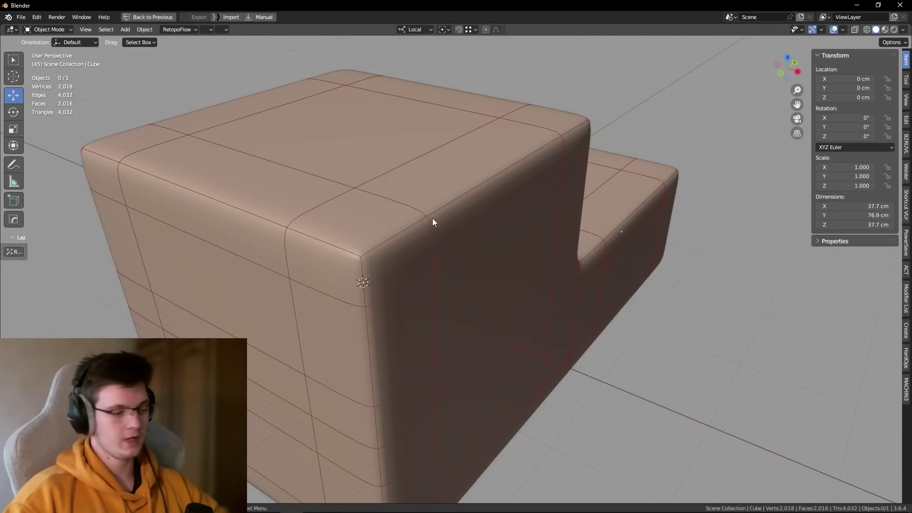
key(ctrl+space)
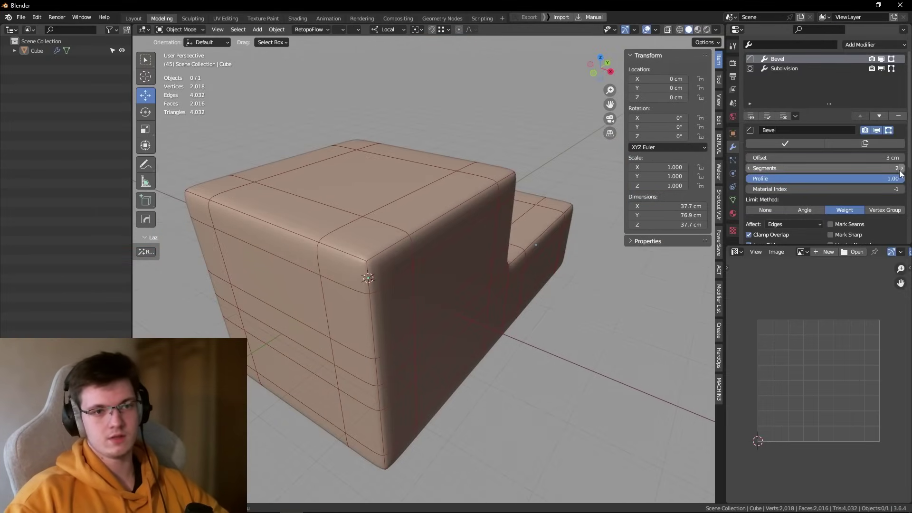
Step: Raise the bevel segments from 2 to 4 and toggle the subdivision result to compare
click(902, 168)
click(902, 168)
scroll(466, 322, up, 3)
mouse_move(466, 322)
middle_down()
mouse_move(446, 227)
mouse_move(466, 226)
middle_up()
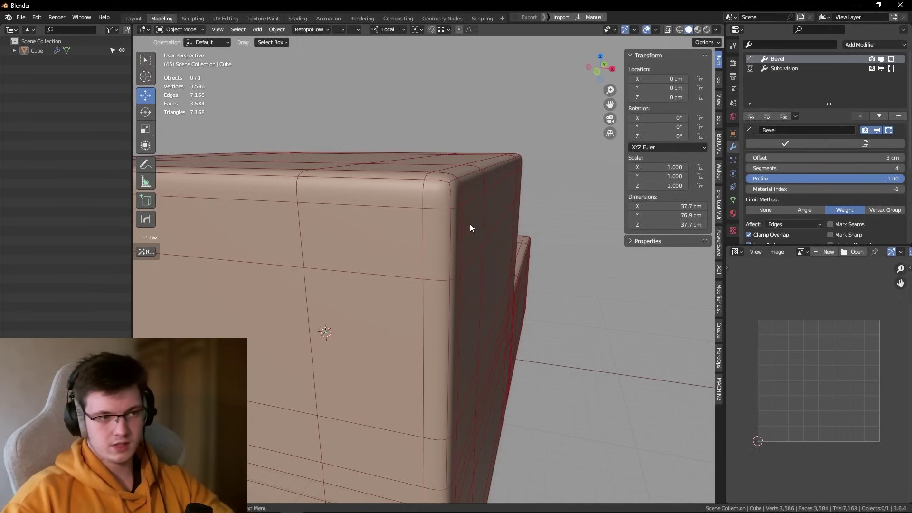
click(882, 68)
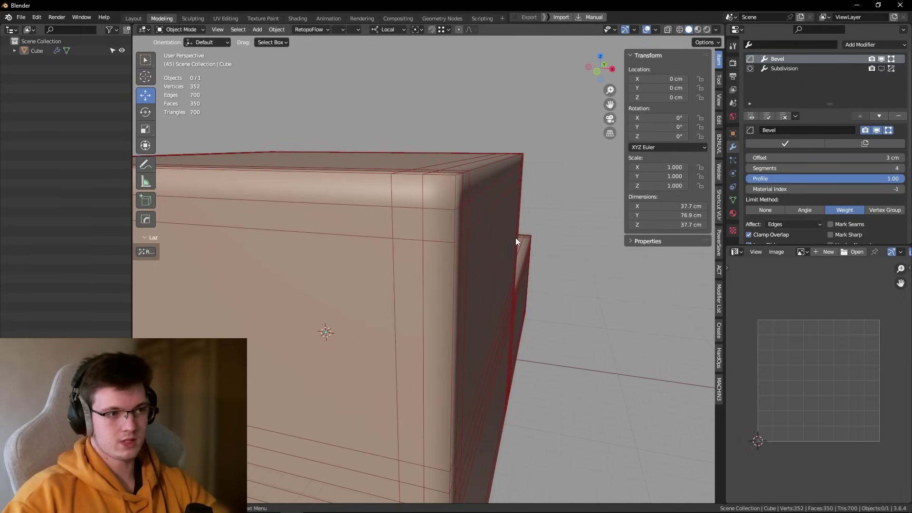
click(882, 68)
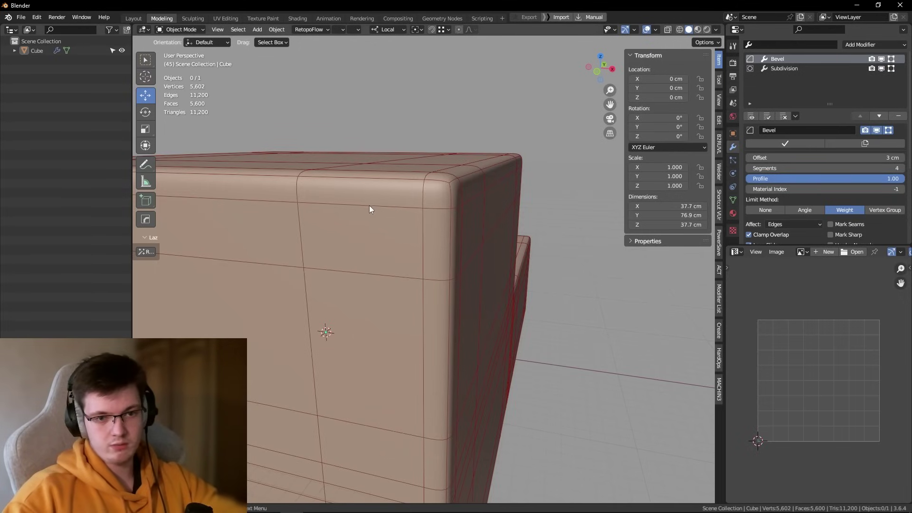
middle_drag(369, 205, 349, 215)
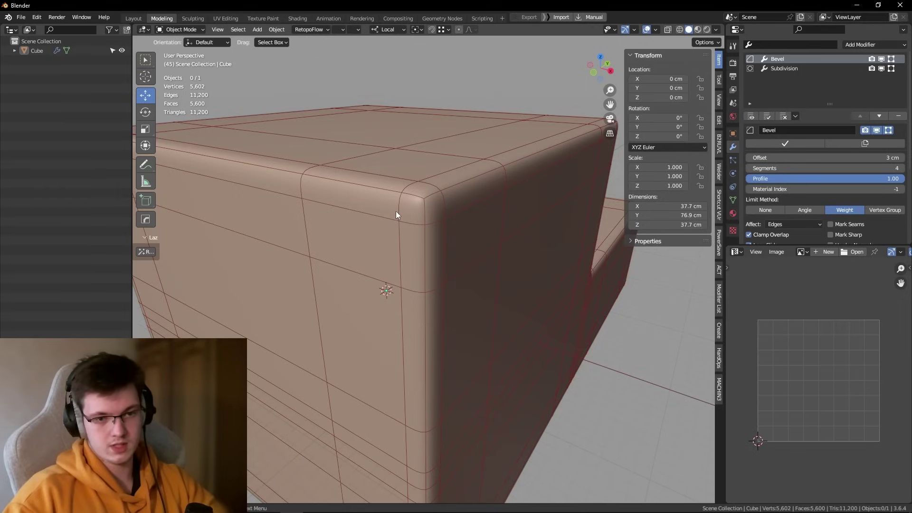
click(882, 69)
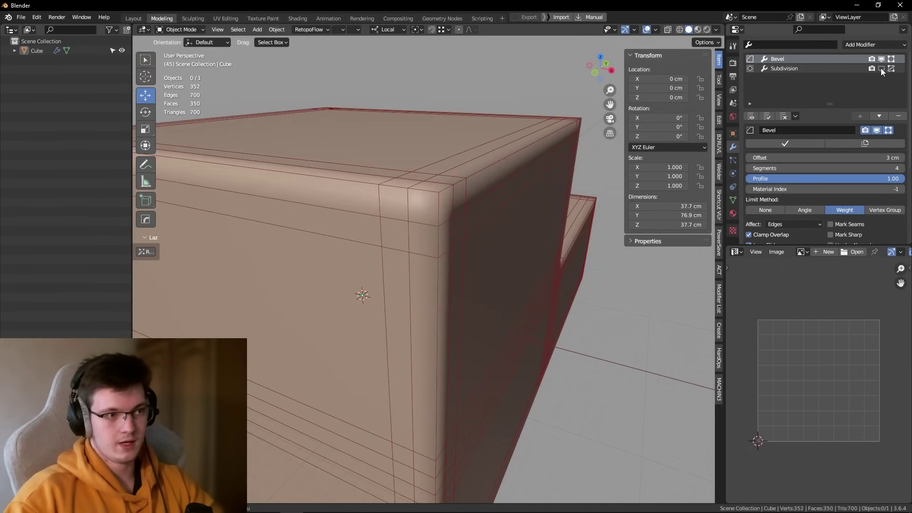
click(881, 69)
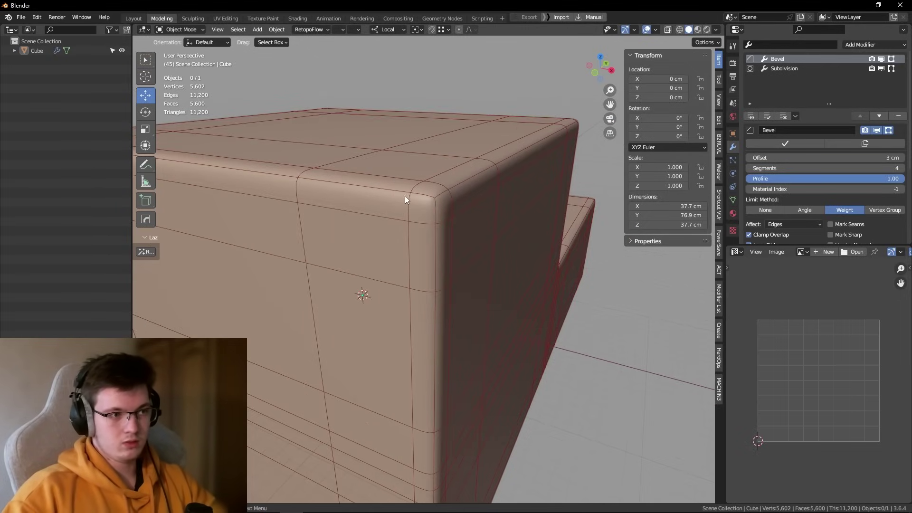
Step: Hide overlays to inspect the smoothed stepped block from several angles, then restore them
scroll(413, 196, down, 5)
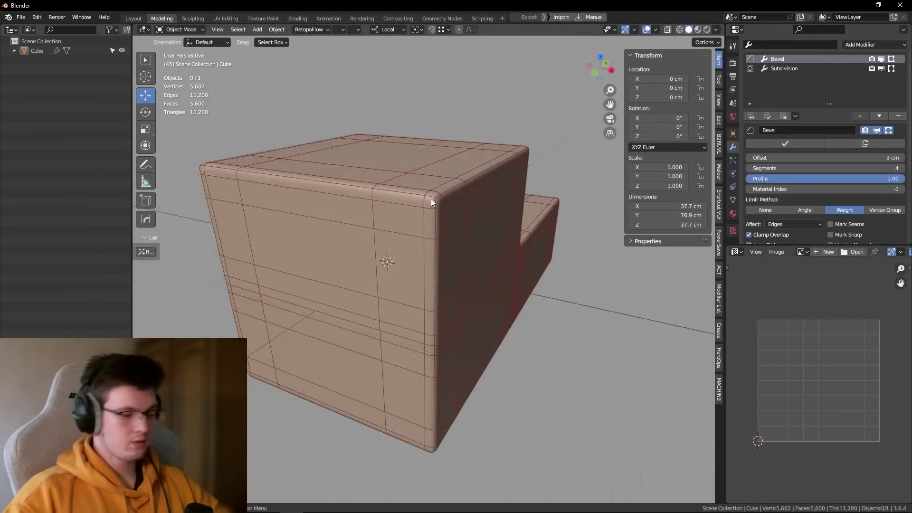
key(shift+alt+z)
middle_drag(409, 221, 392, 241)
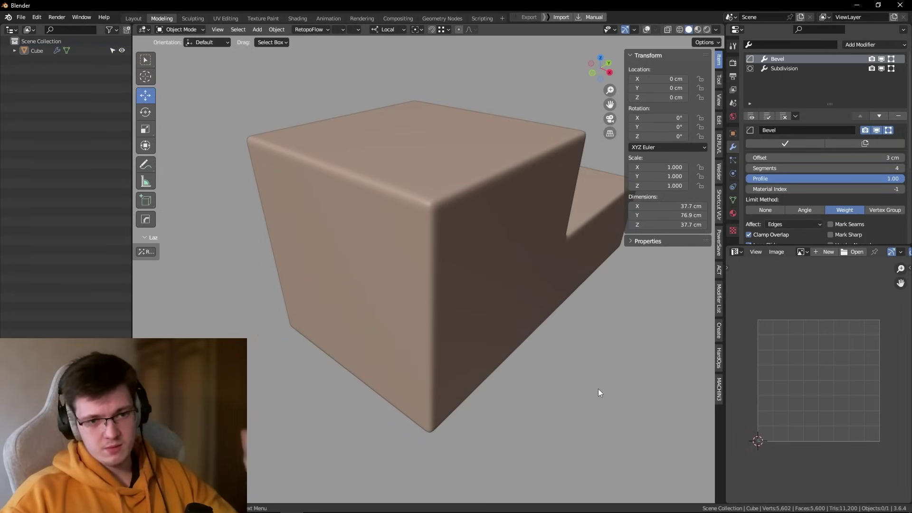
mouse_move(589, 393)
middle_down()
mouse_move(561, 368)
mouse_move(486, 373)
mouse_move(468, 335)
middle_up()
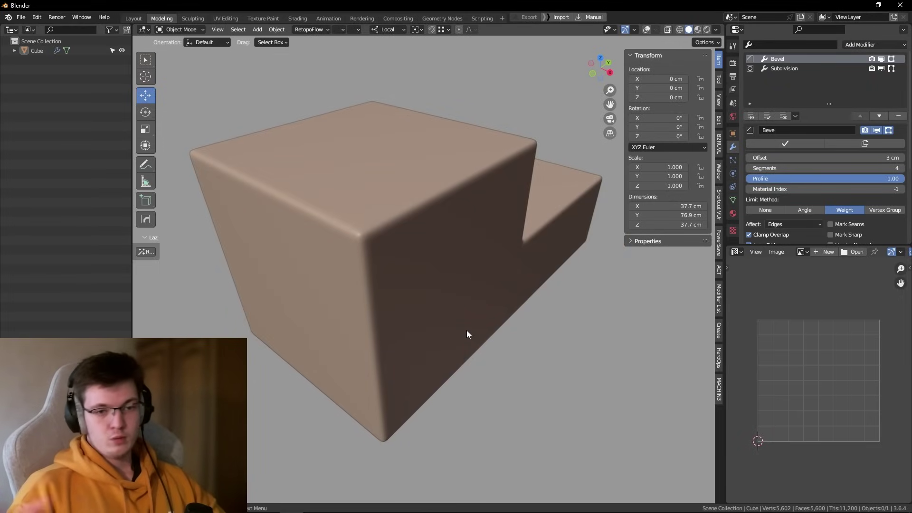
click(450, 304)
mouse_move(451, 306)
middle_down()
mouse_move(537, 412)
mouse_move(416, 261)
mouse_move(434, 265)
middle_up()
click(537, 411)
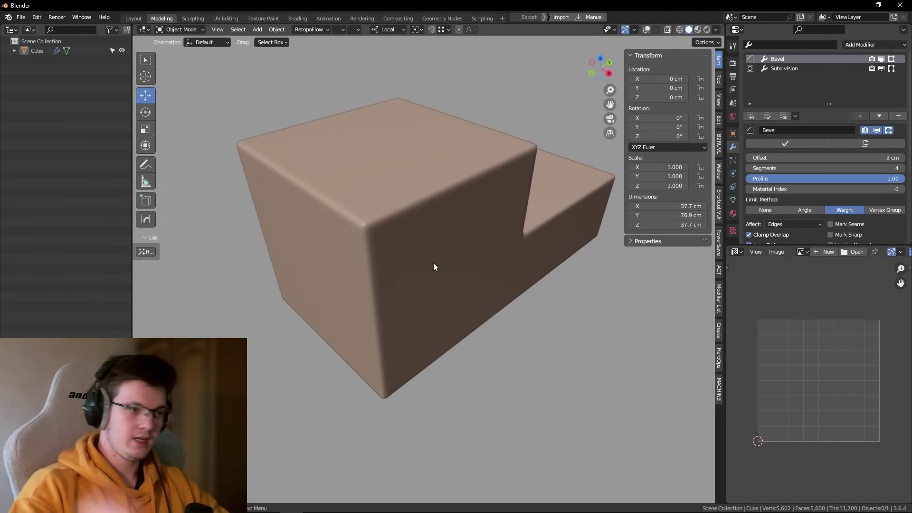
scroll(434, 263, down, 5)
key(shift+alt+z)
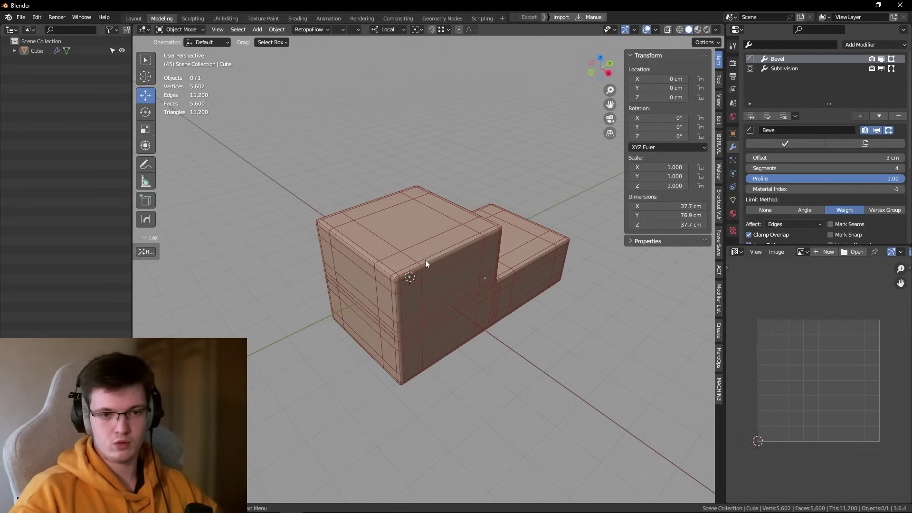
Step: Orbit around the block, toggling overlays to judge its smoothed shape
middle_drag(524, 373, 512, 355)
scroll(489, 333, down, 2)
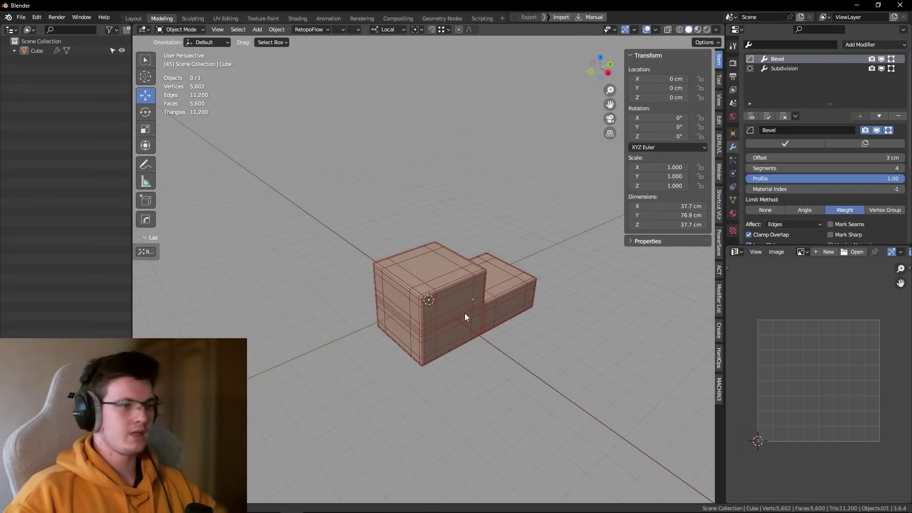
middle_drag(465, 313, 450, 310)
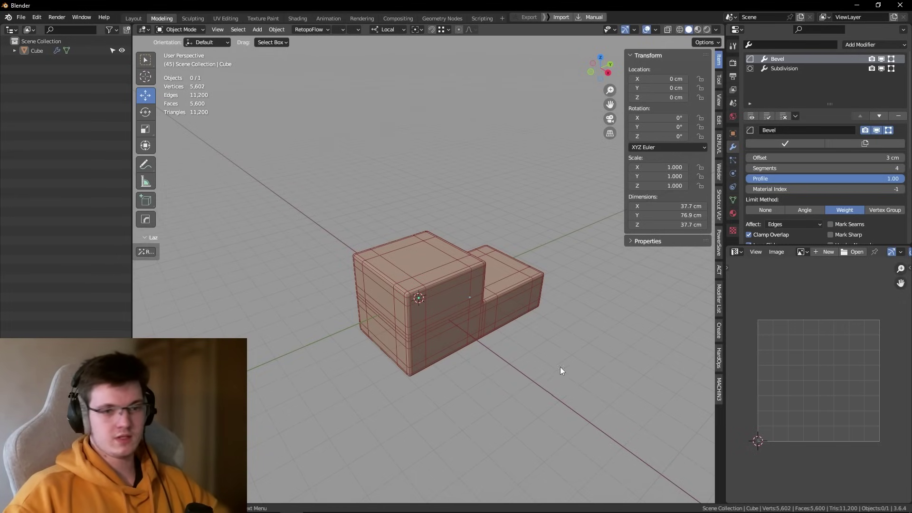
middle_drag(560, 367, 412, 373)
scroll(395, 394, up, 2)
key(shift+alt+z)
scroll(394, 398, down, 3)
scroll(384, 335, down, 2)
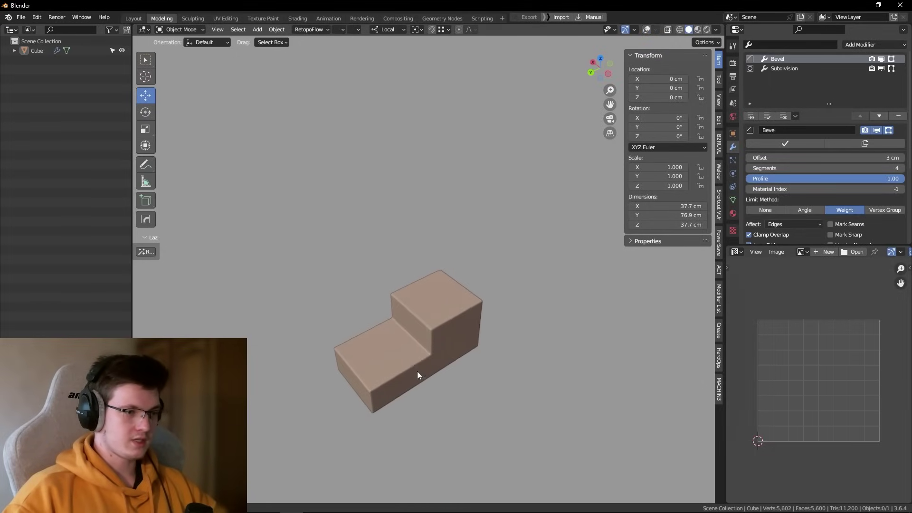
key(shift+alt+z)
key(shift+alt+z)
Step: Move in close on the stepped block and maximize the 3D viewport to fill the window
mouse_move(437, 366)
middle_down()
mouse_move(471, 370)
mouse_move(469, 387)
middle_up()
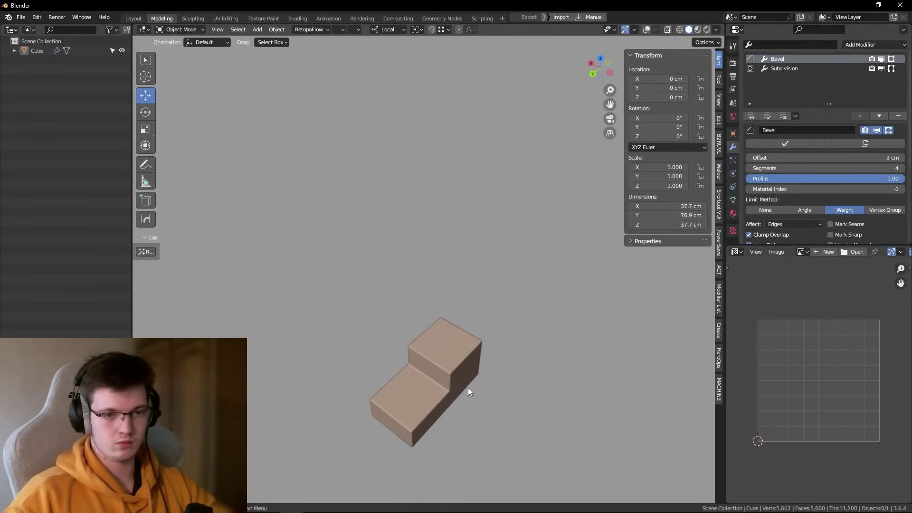
mouse_move(469, 388)
middle_down()
mouse_move(453, 386)
mouse_move(476, 373)
mouse_move(497, 403)
mouse_move(479, 382)
middle_up()
key(shift+alt+z)
key(shift+alt+z)
key(ctrl+space)
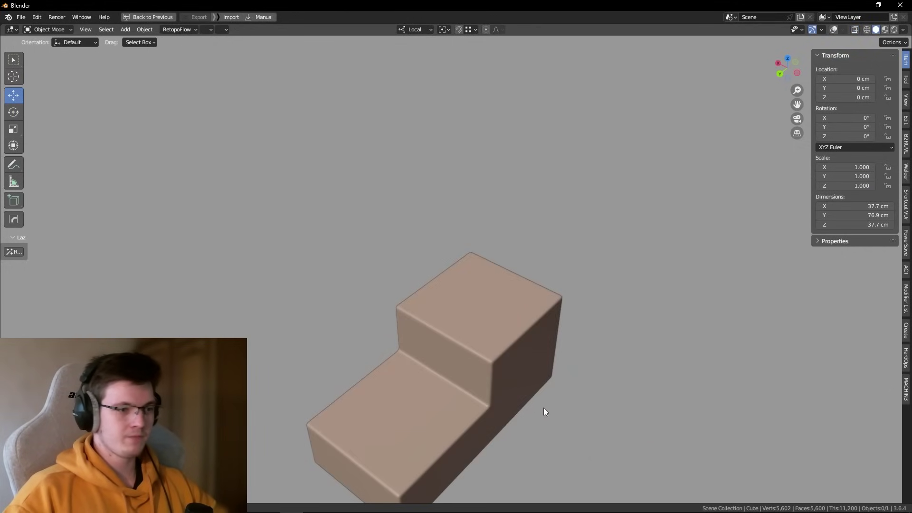
mouse_move(544, 408)
middle_down()
mouse_move(540, 372)
mouse_move(522, 379)
mouse_move(486, 365)
middle_up()
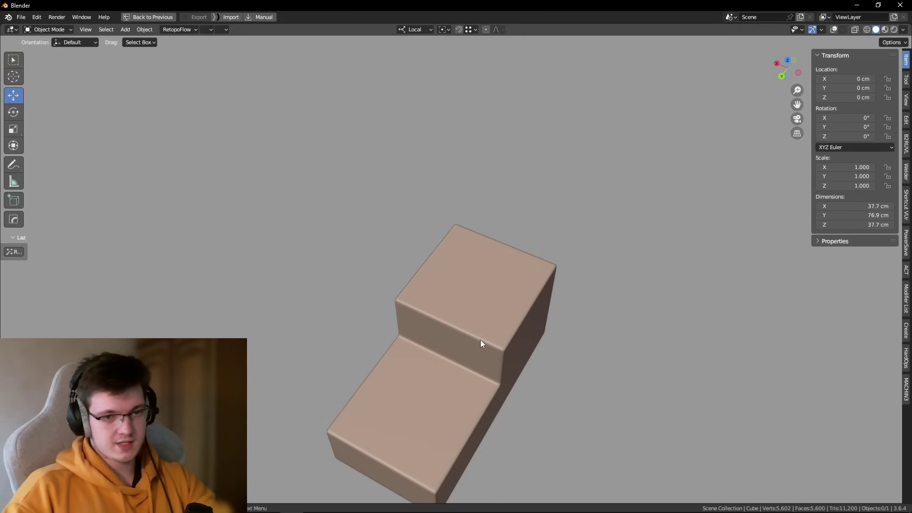
Step: Raise the Bevel Offset to about 15 cm to round the block, then drag it back down
key(alt+space)
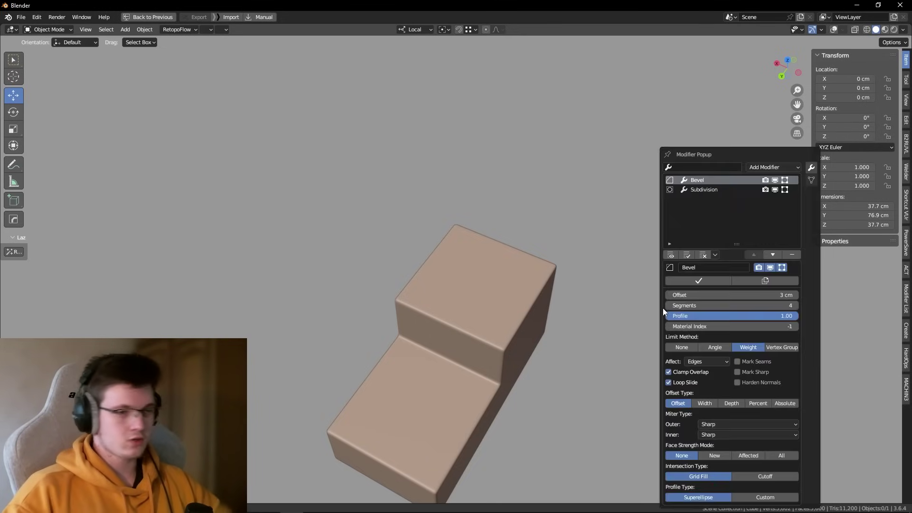
drag(702, 175, 711, 145)
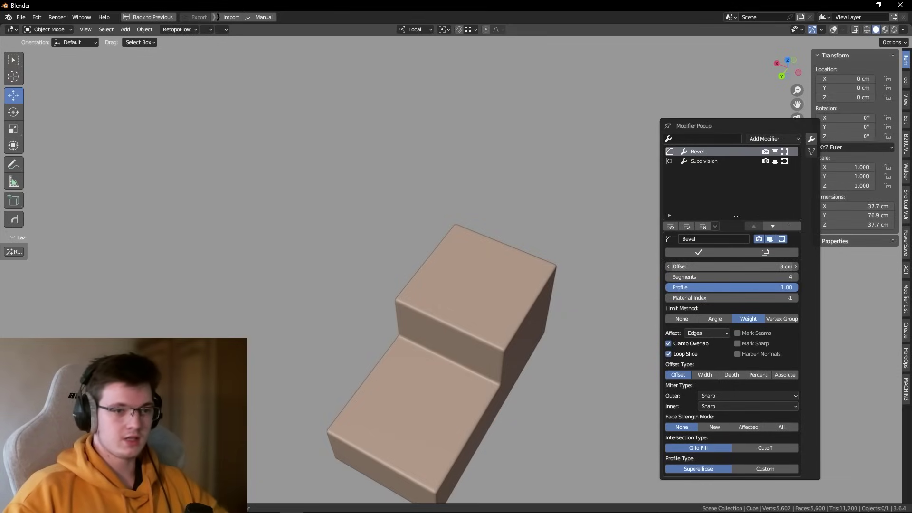
drag(756, 270, 780, 268)
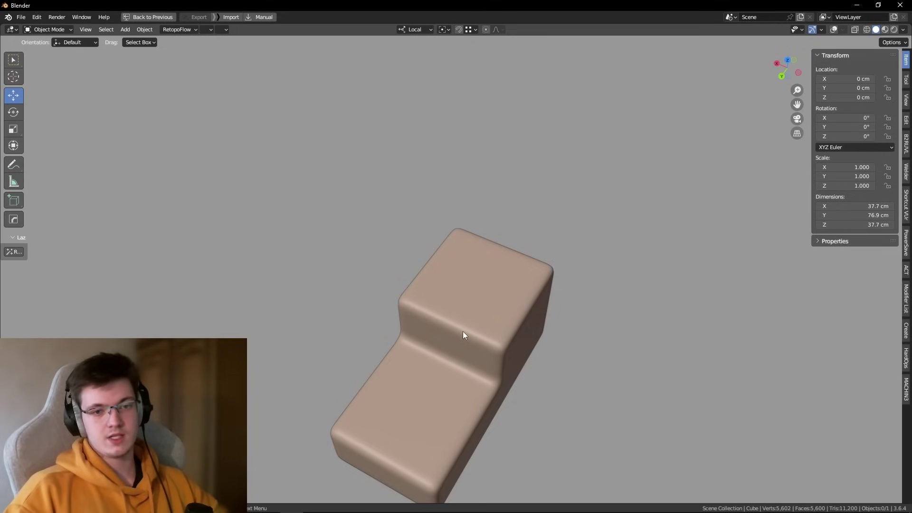
key(alt+shift+space)
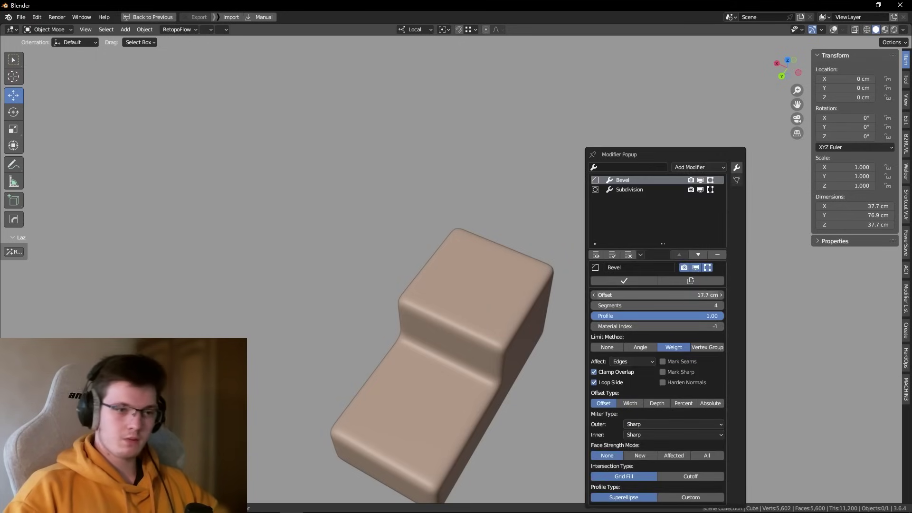
drag(658, 294, 618, 294)
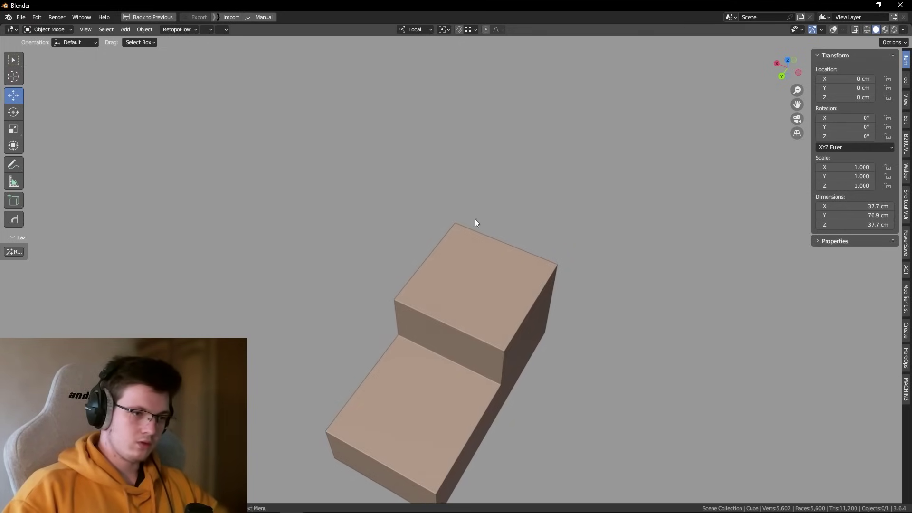
middle_drag(691, 320, 685, 295)
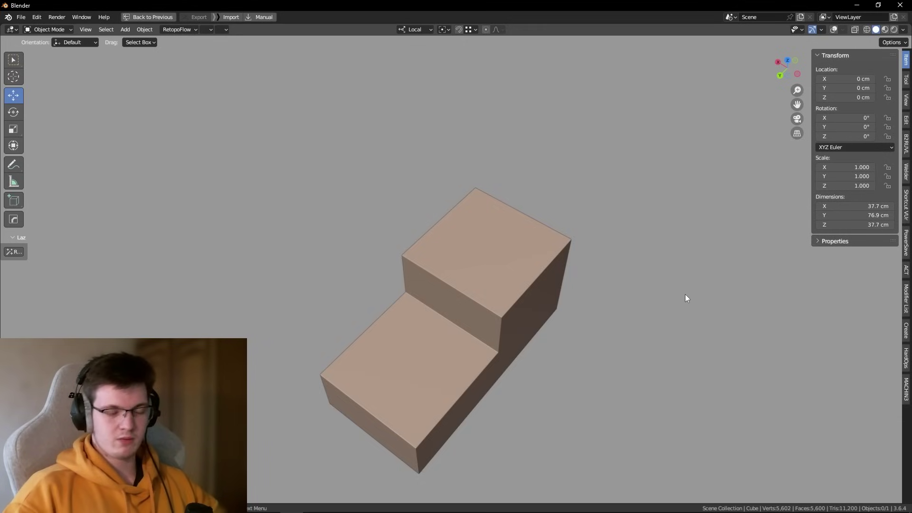
scroll(604, 286, down, 2)
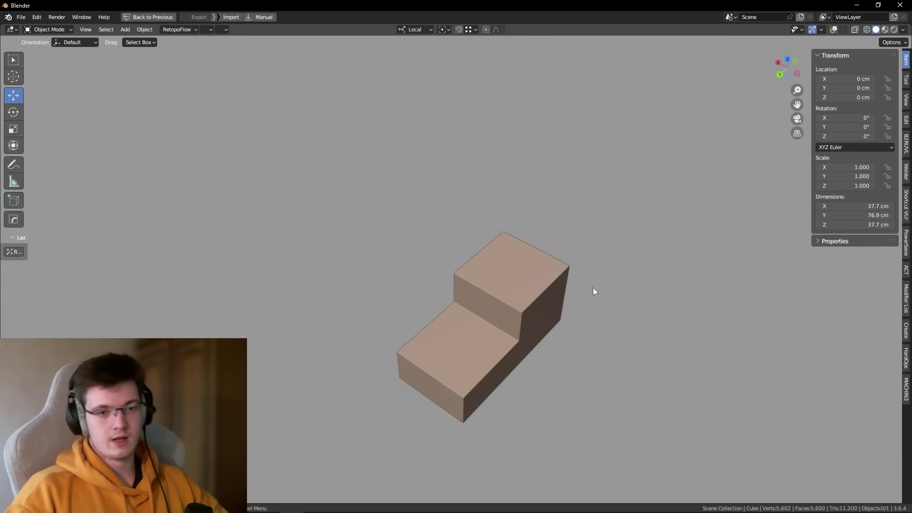
scroll(540, 289, up, 2)
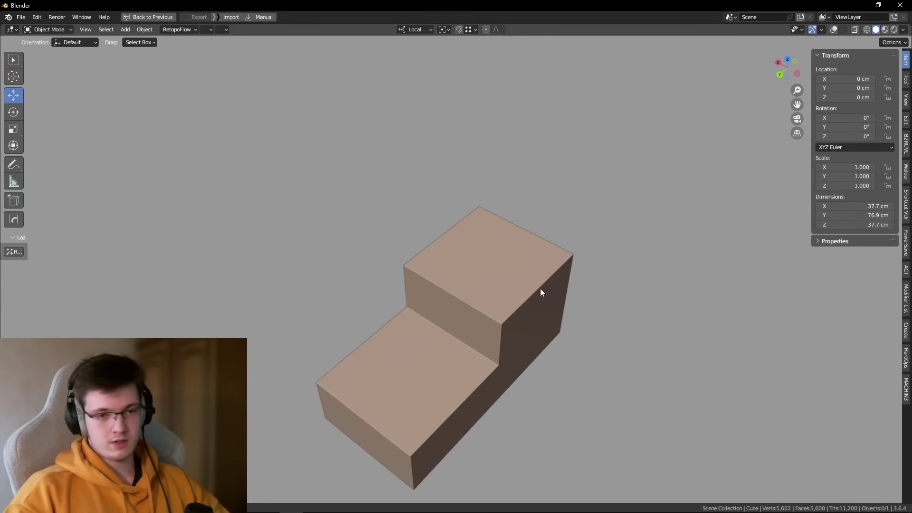
scroll(450, 324, up, 4)
scroll(446, 308, up, 3)
scroll(487, 299, up, 2)
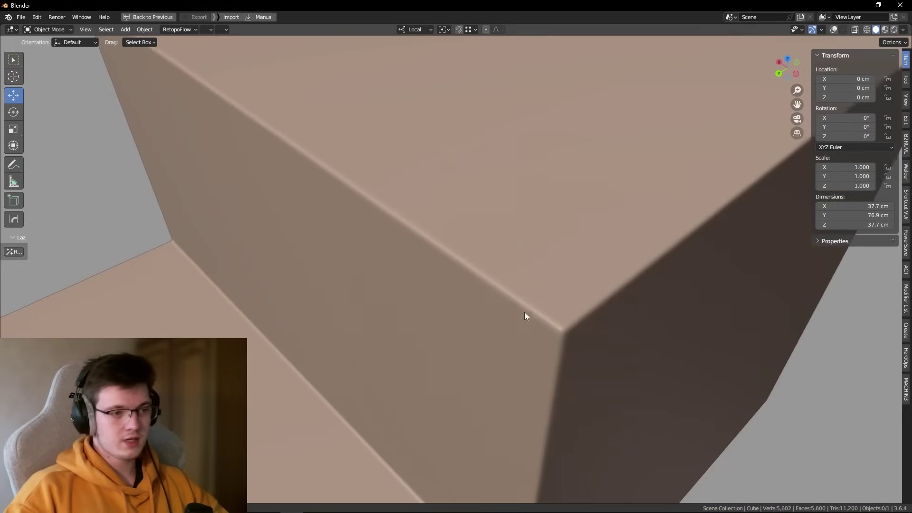
scroll(523, 312, down, 4)
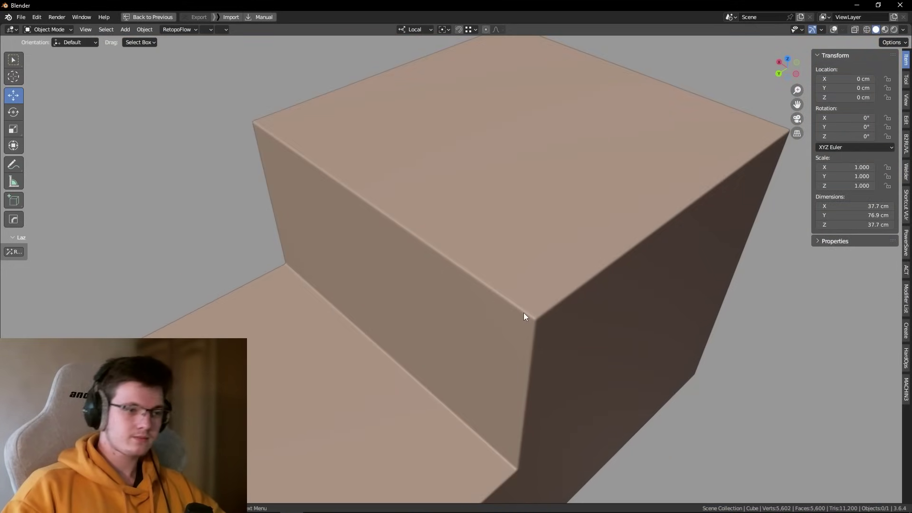
scroll(524, 313, up, 1)
middle_drag(524, 312, 519, 311)
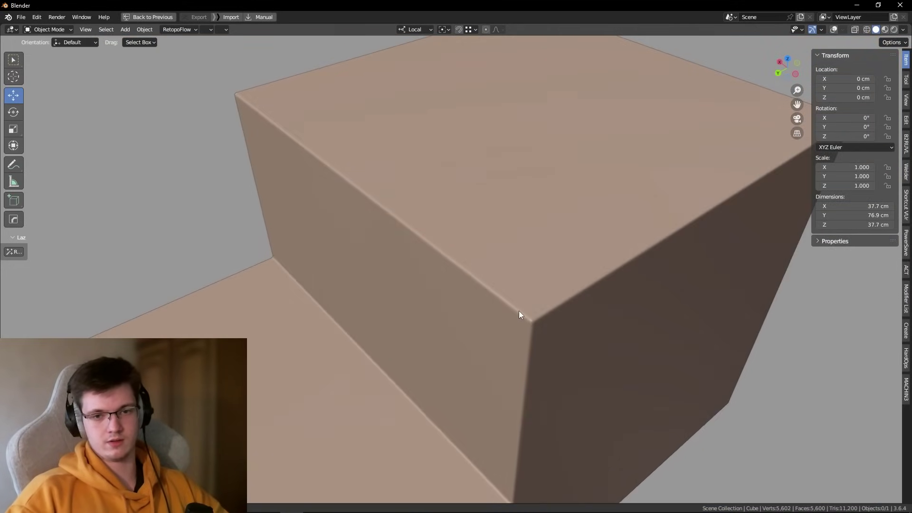
scroll(523, 304, up, 1)
scroll(503, 311, up, 2)
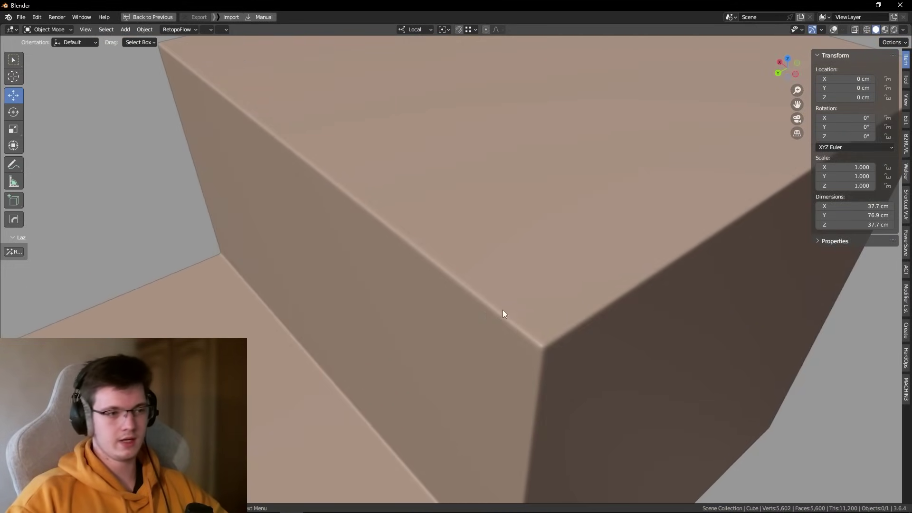
scroll(510, 321, down, 1)
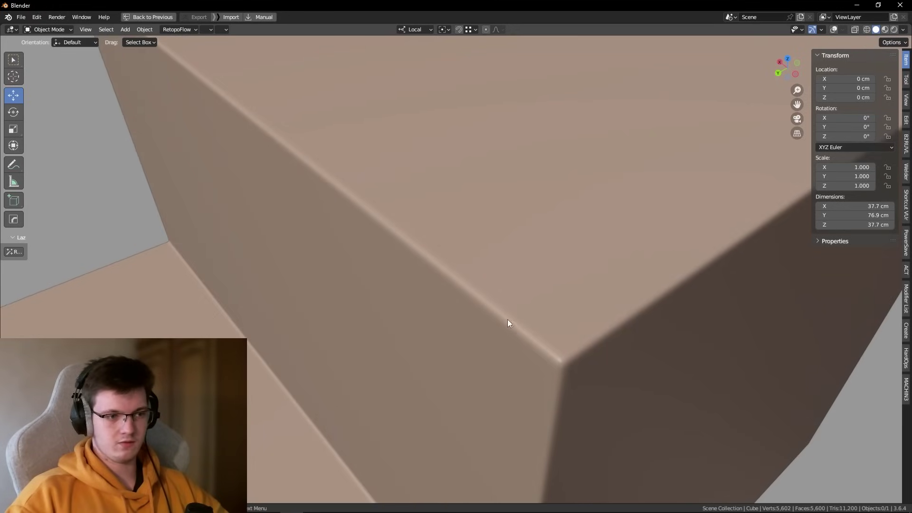
scroll(506, 319, down, 3)
scroll(518, 317, down, 1)
scroll(528, 317, down, 5)
mouse_move(521, 320)
middle_down()
mouse_move(526, 354)
mouse_move(506, 360)
mouse_move(533, 364)
middle_up()
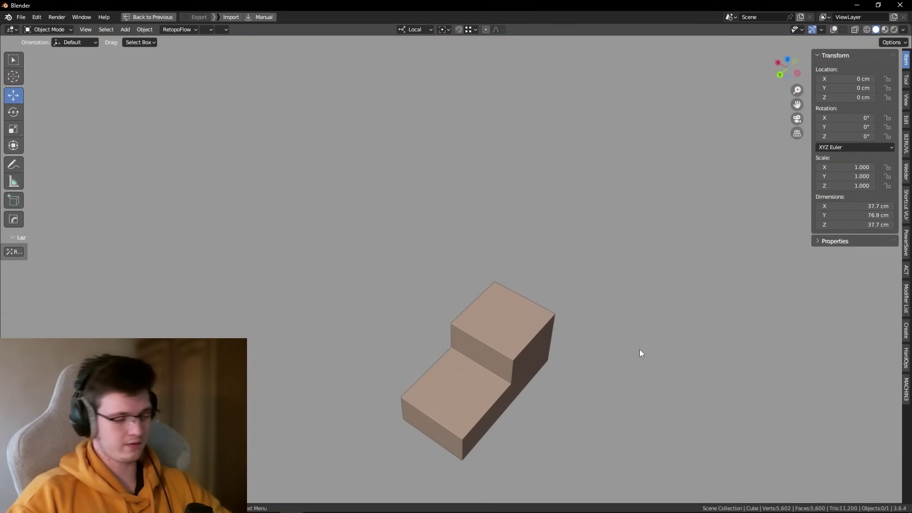
Step: Bring up the modifier popup to set the Bevel Offset to 0.7 cm with 4 segments
key(alt+space)
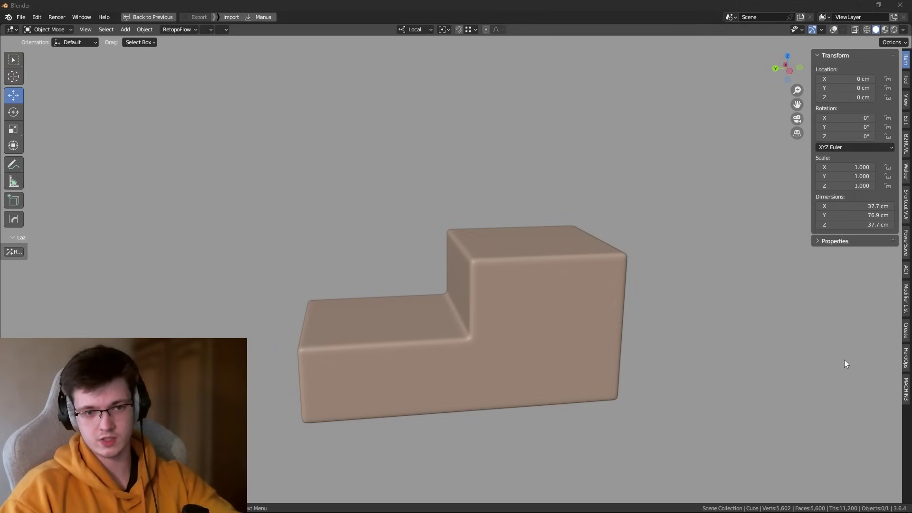
Step: In left orthographic X-ray view, annotate the rounded corner's curve, then orbit back to perspective
scroll(716, 330, up, 1)
mouse_move(714, 326)
alt+middle_down()
mouse_move(592, 263)
mouse_move(557, 262)
alt+middle_up()
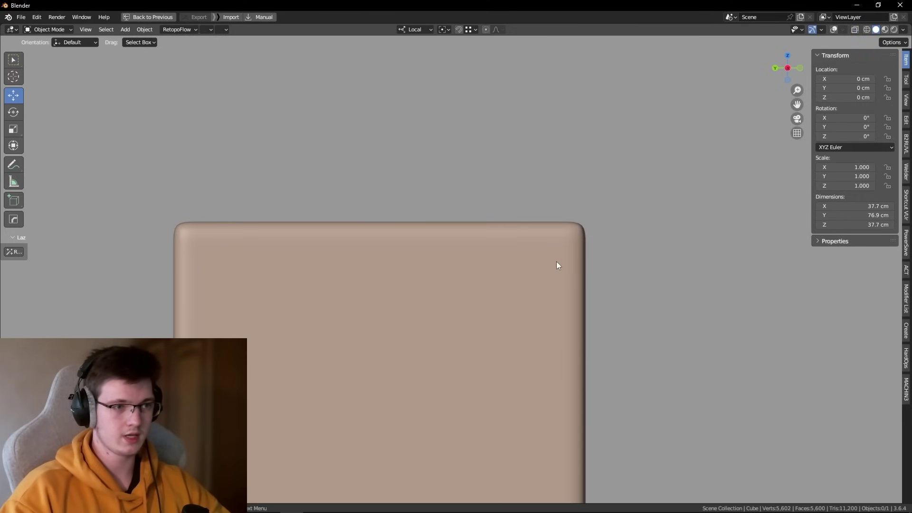
key(alt+z)
scroll(584, 255, up, 4)
scroll(550, 235, up, 2)
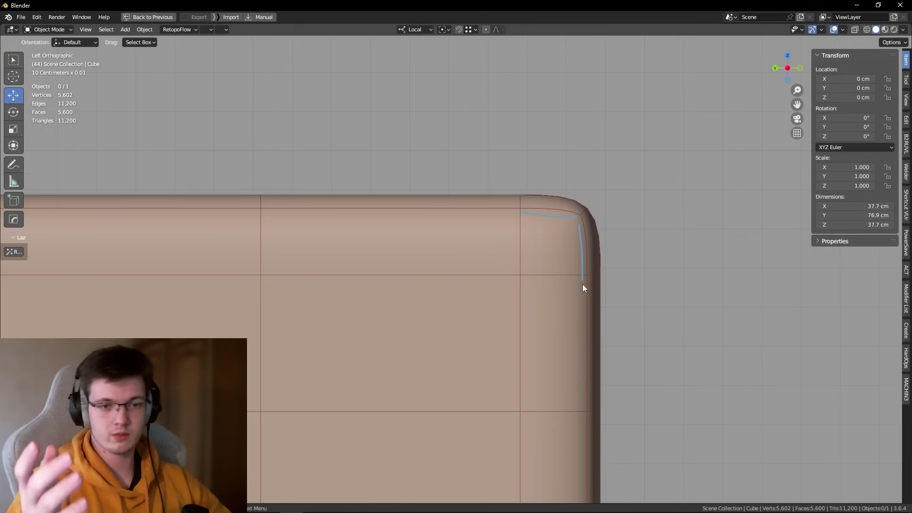
key(ctrl+z)
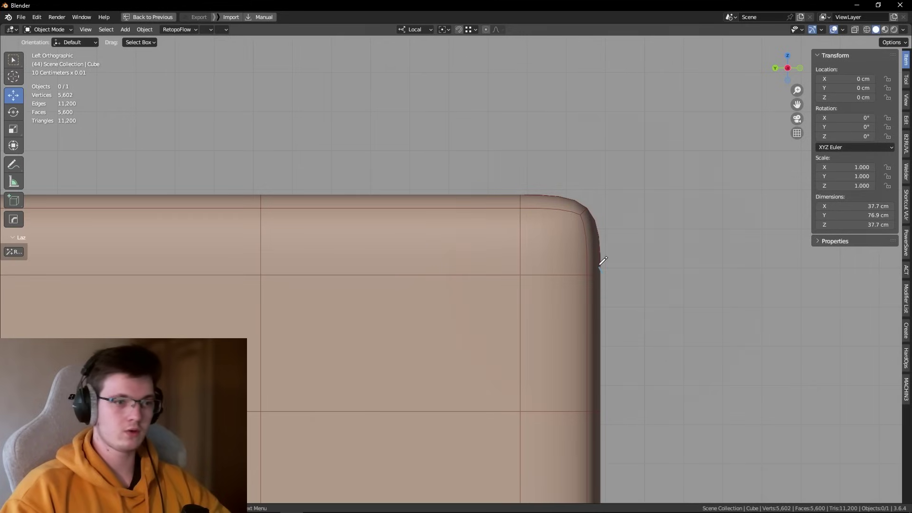
drag(593, 219, 599, 268)
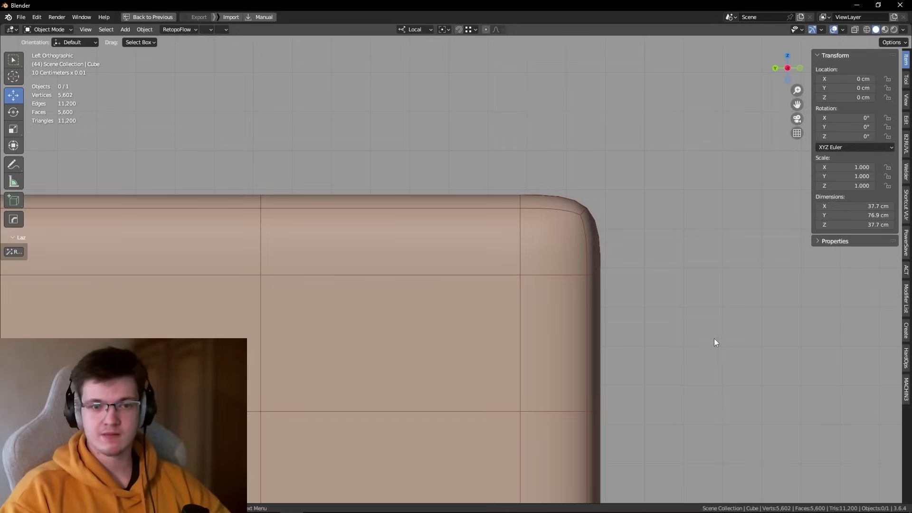
mouse_move(714, 338)
middle_down()
mouse_move(567, 355)
mouse_move(518, 315)
middle_up()
scroll(558, 347, up, 3)
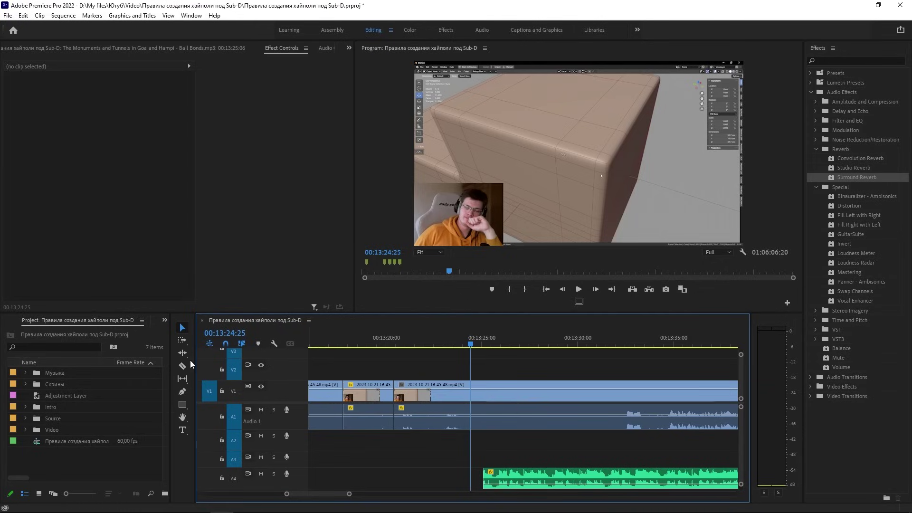
Step: Cut V1 at 00:13:24:25 and 00:13:32:24, delete the middle clip, and close the gap
click(183, 367)
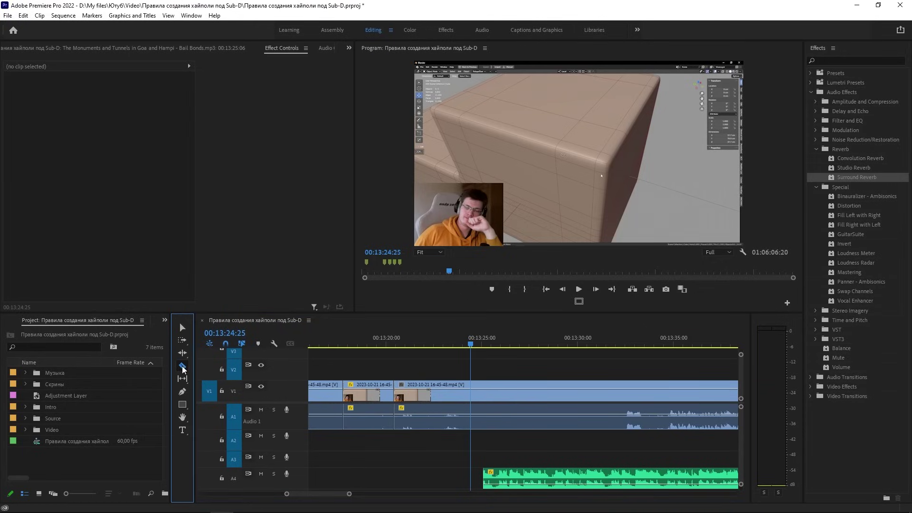
click(470, 397)
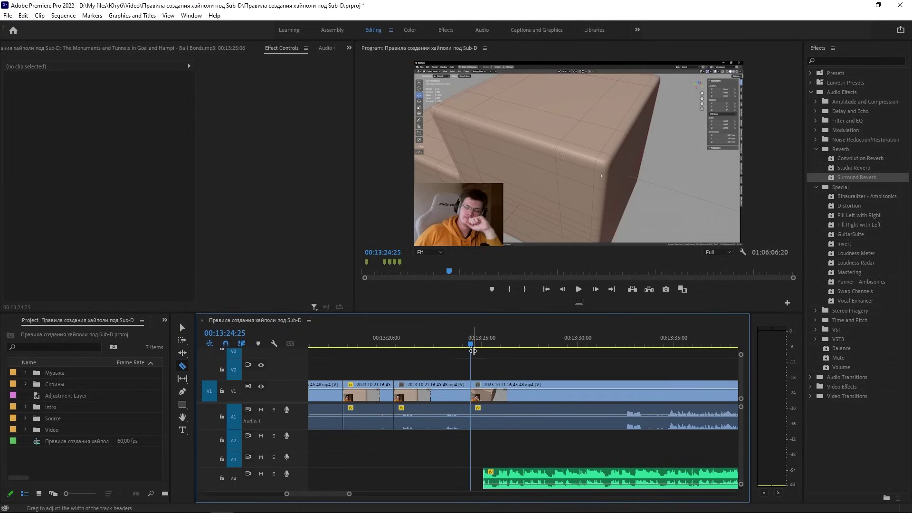
drag(472, 351, 622, 350)
click(623, 393)
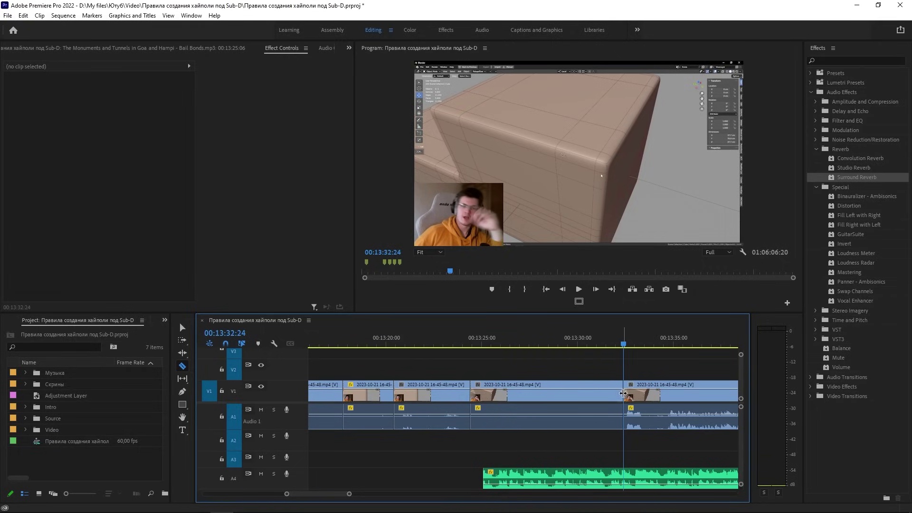
key(v)
key(Delete)
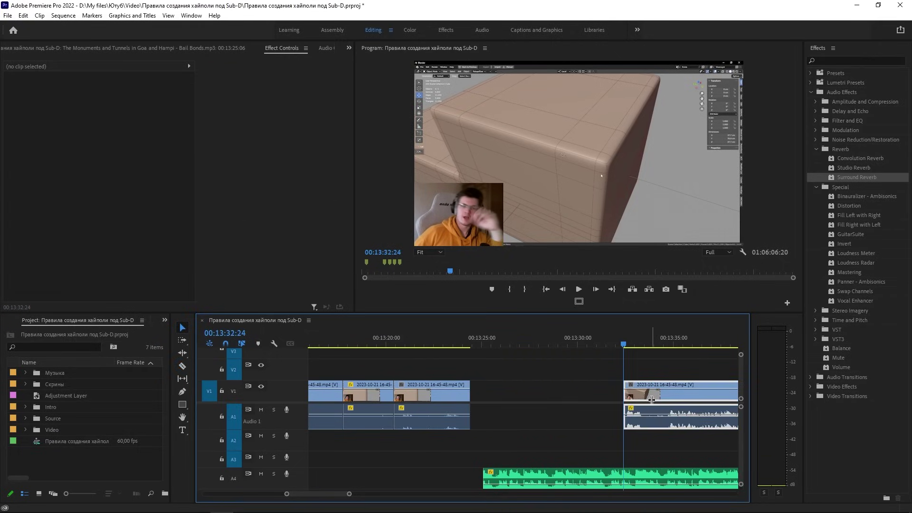
drag(652, 399, 501, 399)
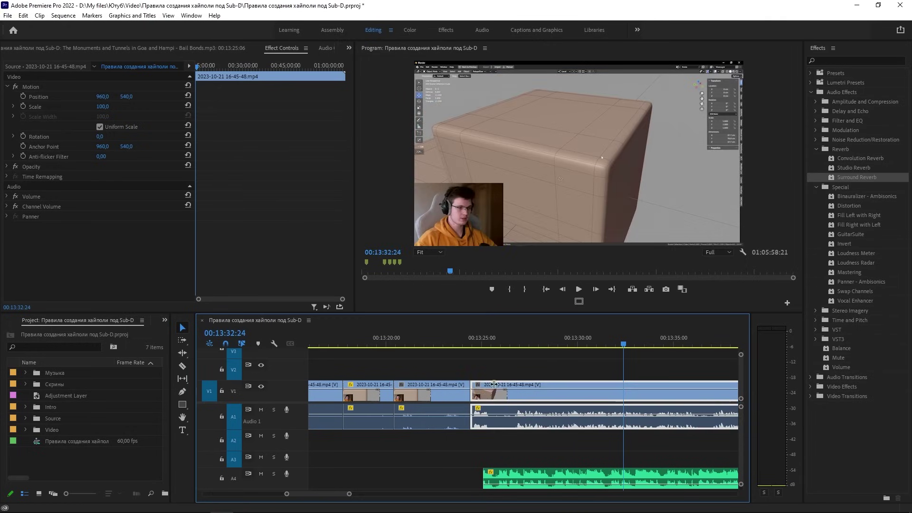
click(471, 345)
Step: Check the Bevel and Subdivision modifiers, then enter Edit Mode on the block's 16-vertex cage
click(507, 365)
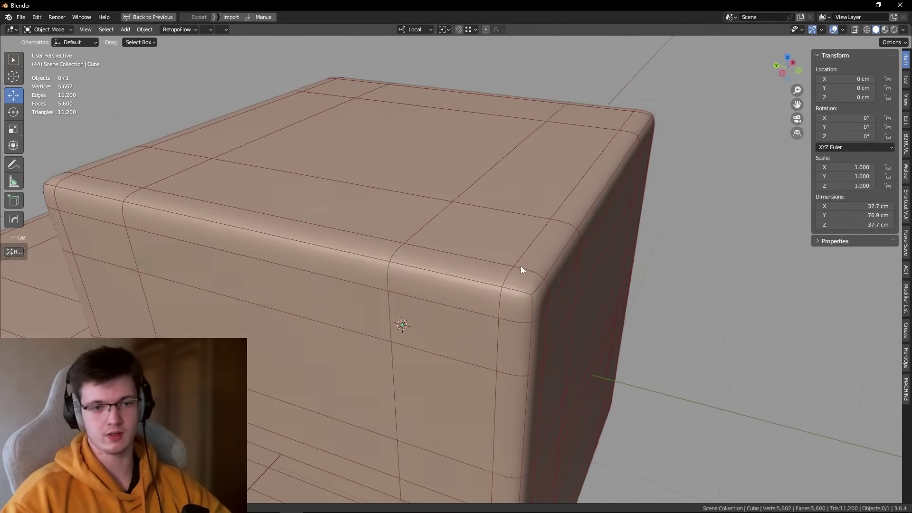
scroll(521, 266, up, 4)
scroll(563, 254, down, 3)
scroll(545, 238, up, 1)
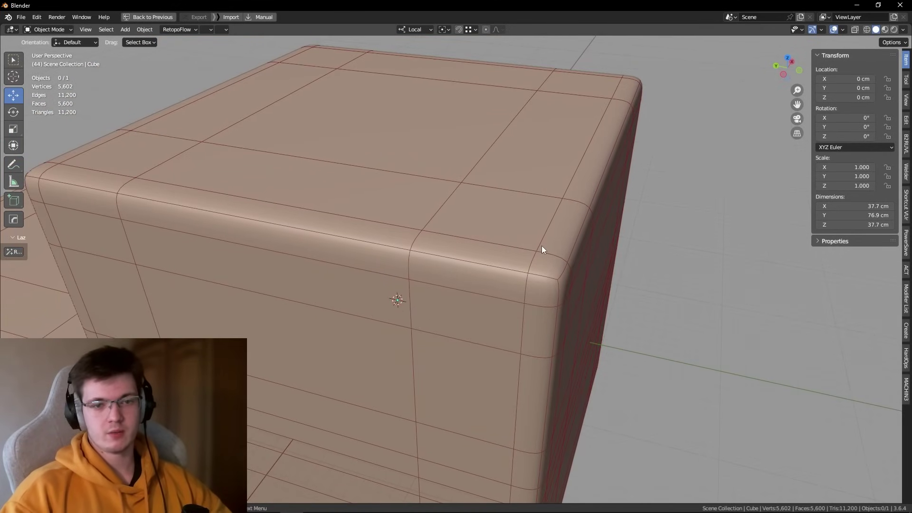
key(alt+space)
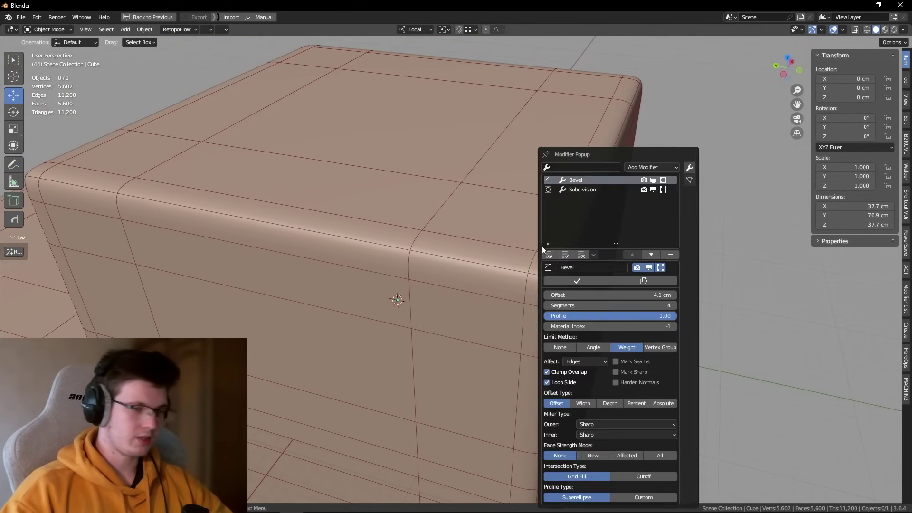
key(Tab)
key(alt+space)
Step: Loop-cut the block's top and extrude the larger part upward, clearing its bevel weight
middle_drag(687, 192, 361, 232)
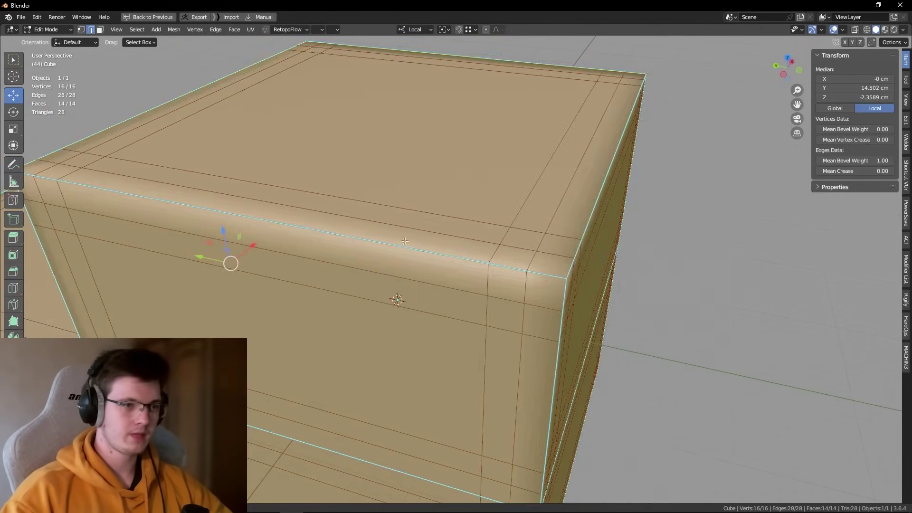
key(ctrl+r)
click(328, 209)
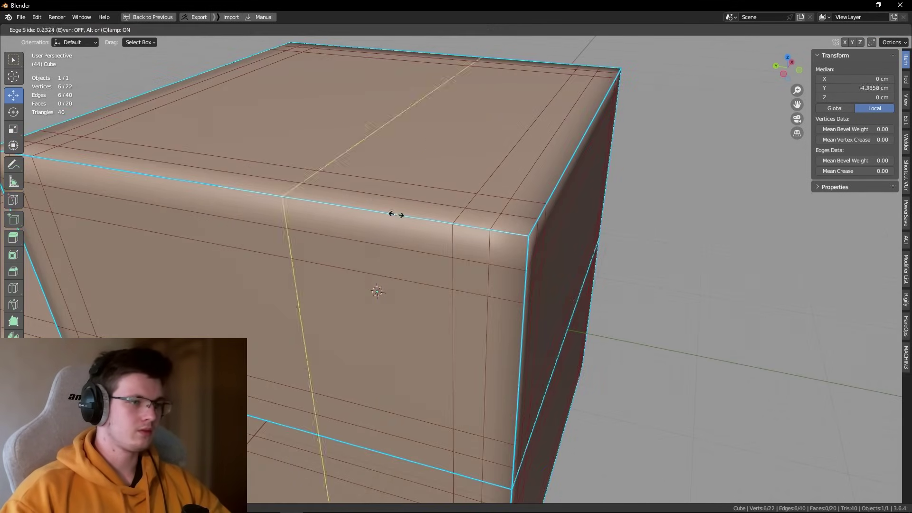
click(521, 224)
click(546, 157)
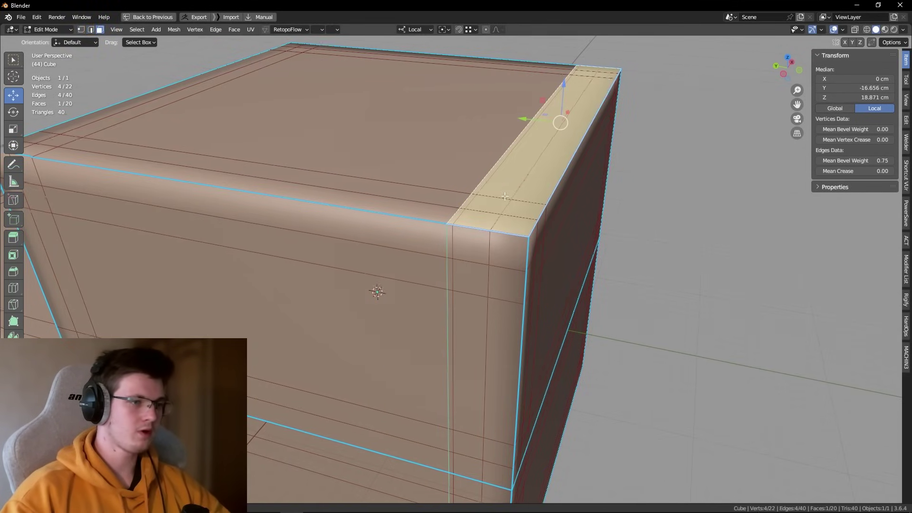
click(392, 177)
key(e)
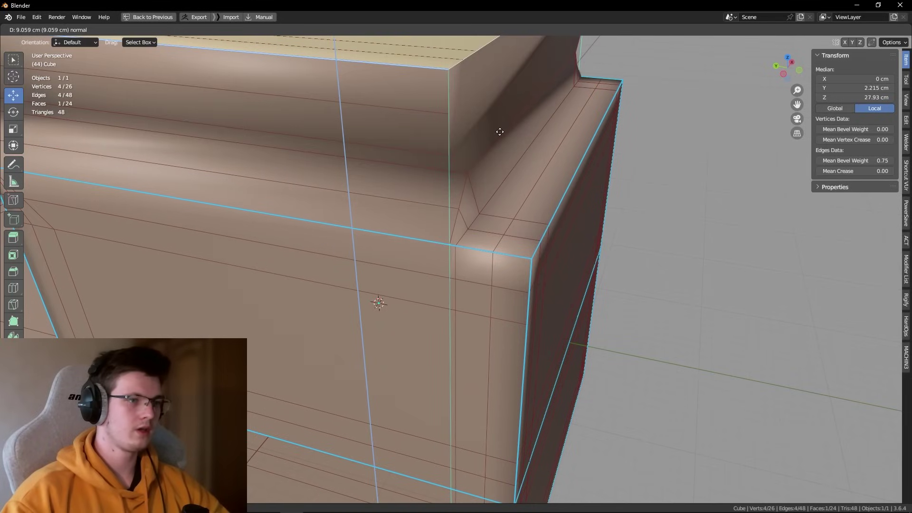
click(508, 167)
middle_drag(508, 167, 523, 185)
key(BackSpace)
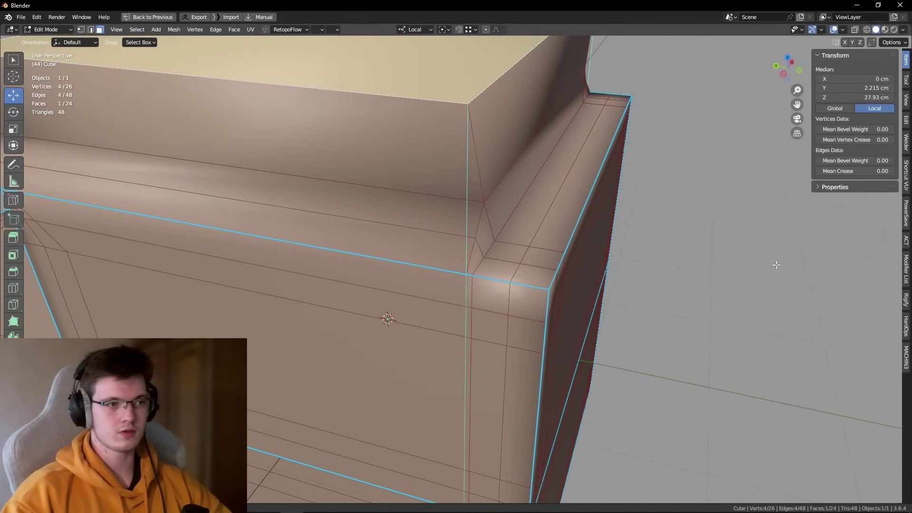
Step: Check the smoothed result of the new 9.059 cm step and reselect the whole mesh
key(Tab)
scroll(680, 214, down, 3)
key(Tab)
scroll(646, 257, up, 3)
key(alt+a)
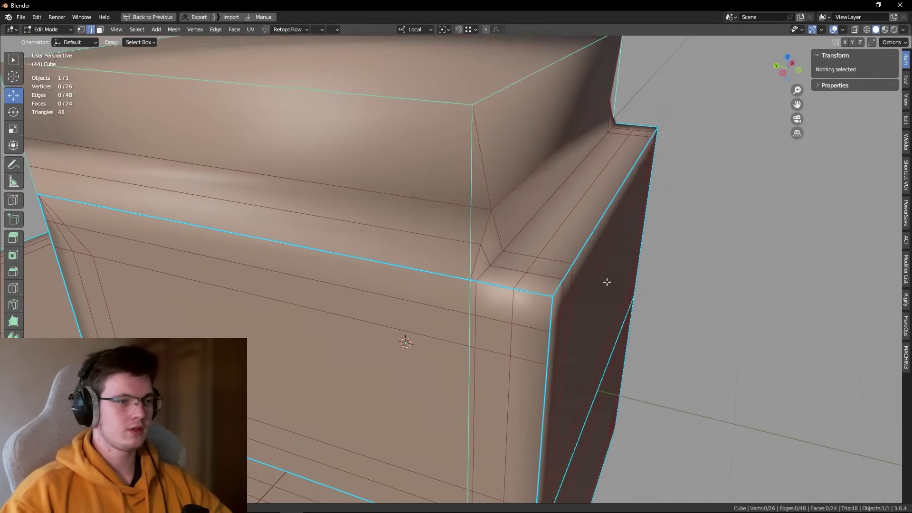
mouse_move(607, 282)
middle_down()
mouse_move(564, 253)
mouse_move(456, 207)
mouse_move(419, 158)
middle_up()
click(456, 208)
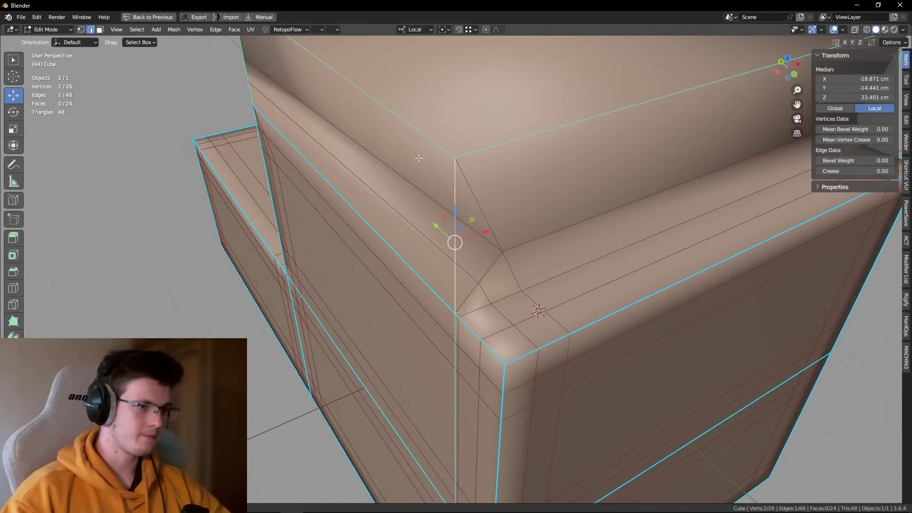
key(a)
scroll(797, 175, down, 3)
Step: Return to Object Mode and view the block's new step from the top and front
middle_drag(797, 175, 722, 344)
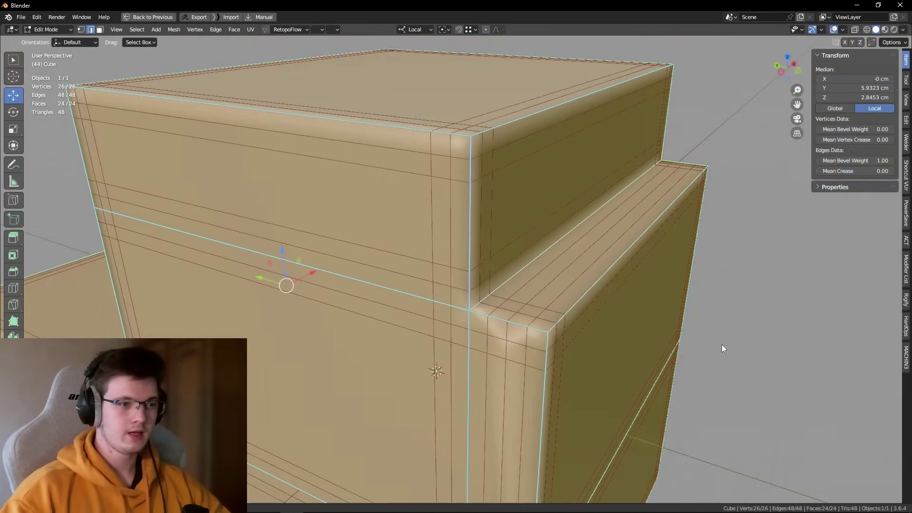
key(Tab)
scroll(668, 280, up, 4)
click(679, 316)
mouse_move(678, 315)
middle_down()
mouse_move(566, 273)
mouse_move(436, 161)
middle_up()
mouse_move(574, 170)
middle_down()
mouse_move(580, 198)
mouse_move(566, 195)
middle_up()
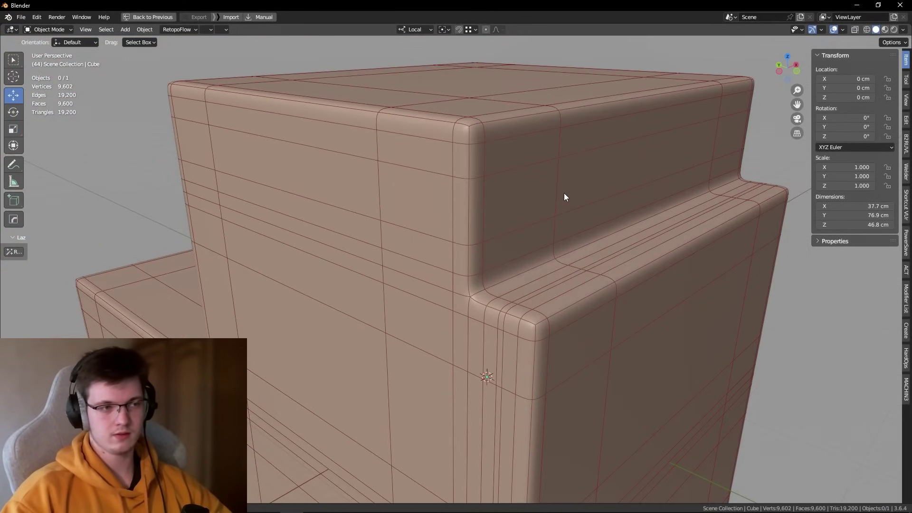
Step: Hide overlays to judge the smoothed stepped corner, then restore them
mouse_move(591, 238)
middle_down()
mouse_move(564, 216)
mouse_move(513, 267)
mouse_move(529, 261)
mouse_move(460, 278)
mouse_move(473, 290)
mouse_move(477, 325)
mouse_move(497, 292)
middle_up()
key(shift+alt+z)
scroll(481, 275, down, 8)
scroll(489, 340, up, 2)
key(shift+alt+z)
Step: Move the vertical face above the ledge along Y to thin the ledge, then return to Object Mode
key(Tab)
scroll(489, 340, up, 3)
click(518, 297)
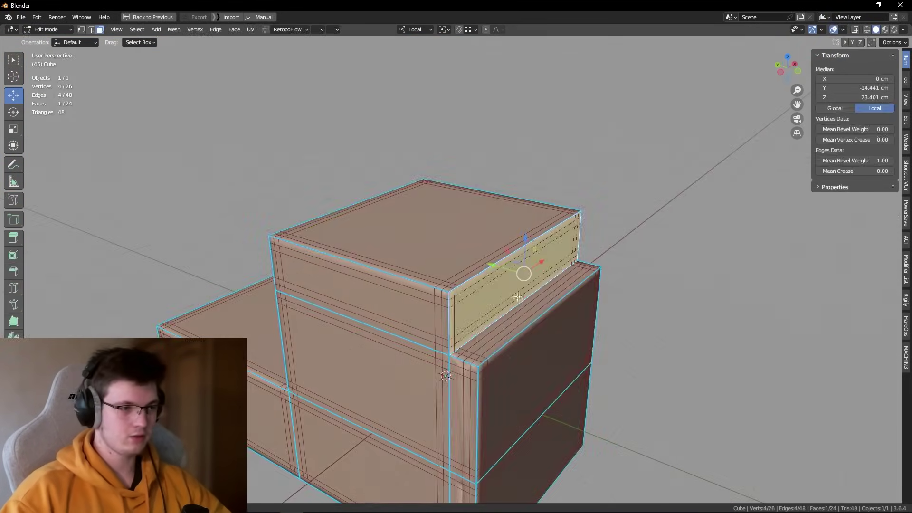
scroll(518, 297, down, 2)
key(g)
key(y)
key(Tab)
click(550, 341)
Step: Inspect the thinner ledge from above with overlays hidden, then show them again
key(shift+alt+z)
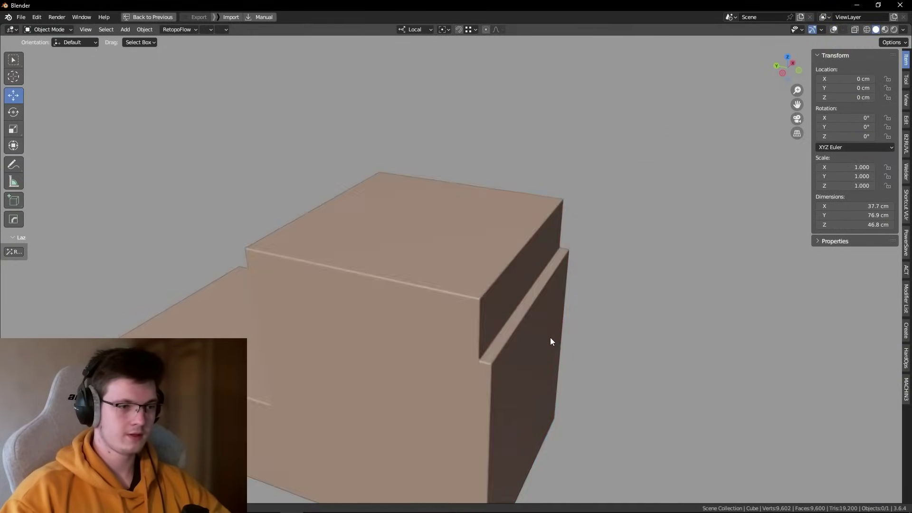
middle_drag(550, 341, 493, 373)
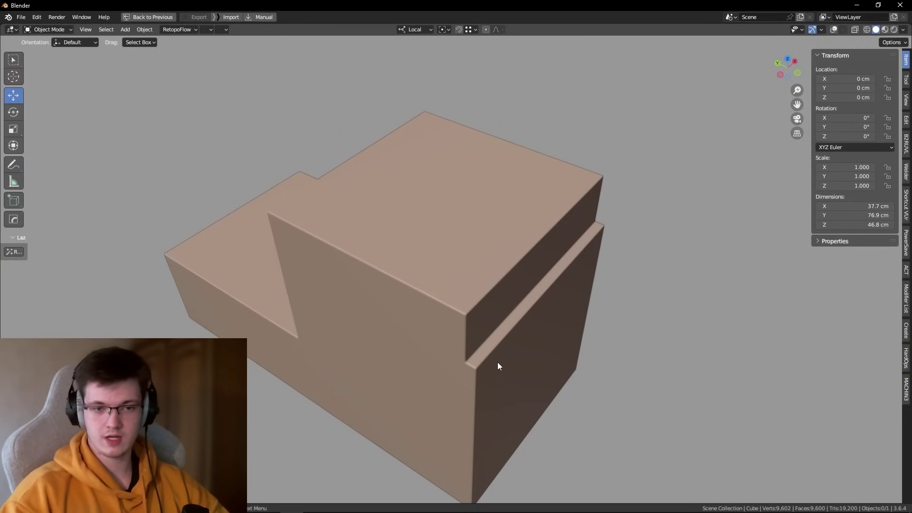
scroll(498, 362, up, 2)
scroll(489, 376, down, 5)
scroll(453, 348, down, 2)
scroll(469, 335, down, 2)
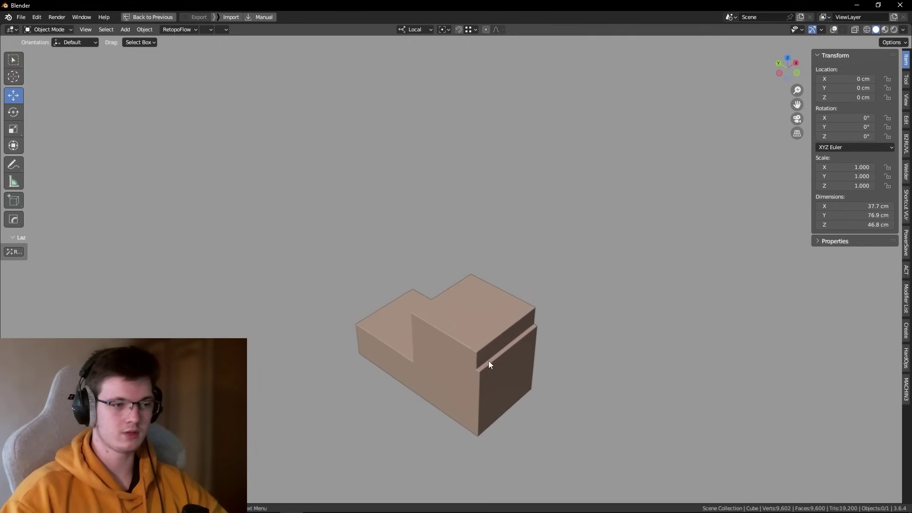
middle_drag(489, 362, 483, 366)
scroll(494, 368, up, 2)
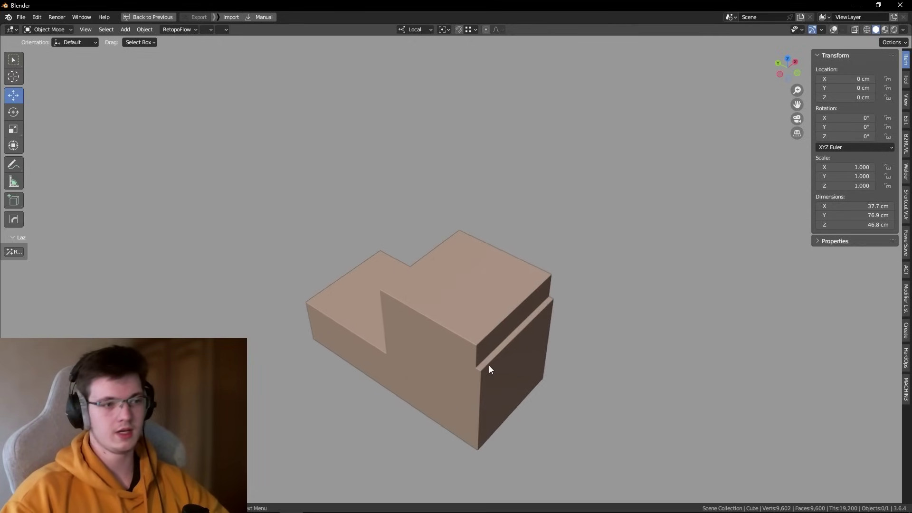
scroll(489, 366, up, 3)
scroll(477, 363, up, 3)
key(shift+alt+z)
Step: Check the modifier stack, frame the model, and reselect the face above the ledge in Edit Mode
key(alt+space)
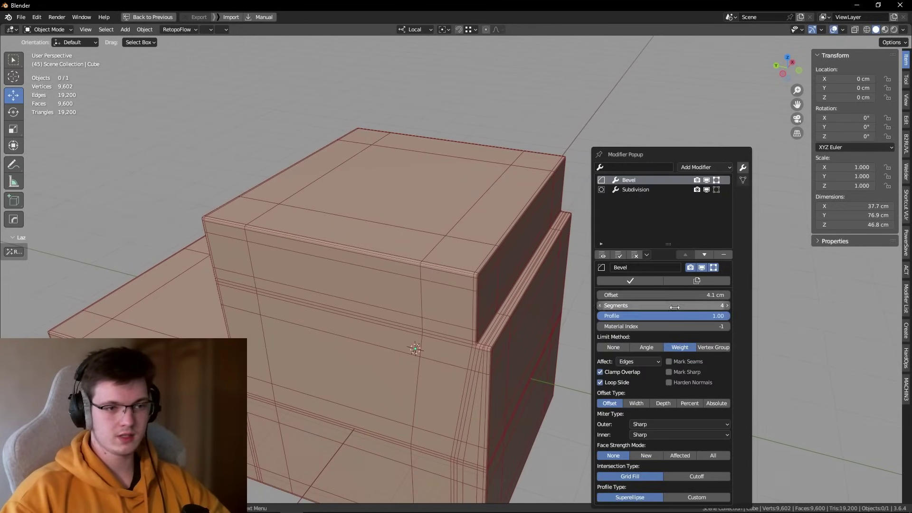
scroll(451, 313, up, 3)
scroll(471, 289, up, 1)
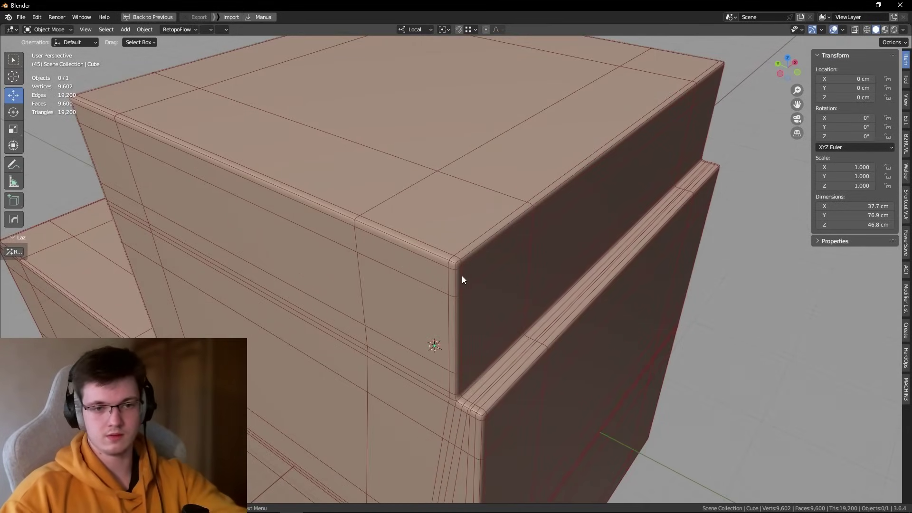
key(Home)
scroll(543, 249, up, 2)
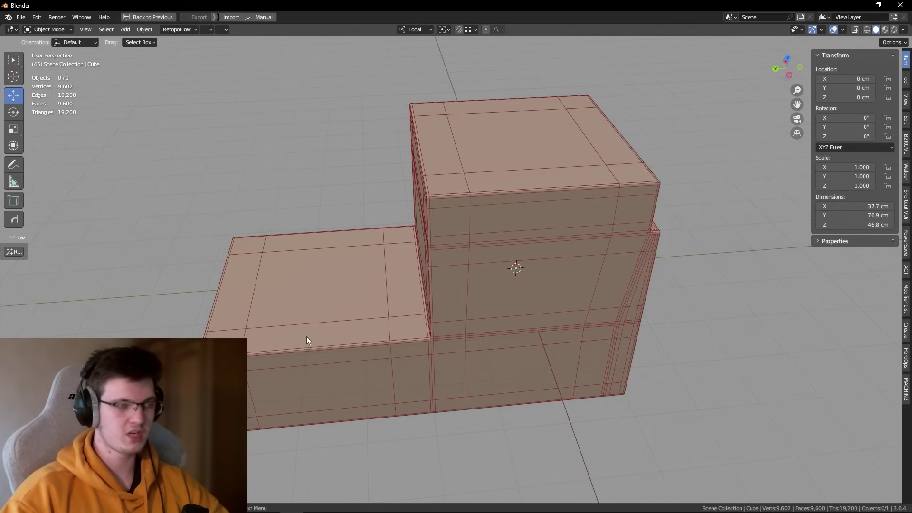
mouse_move(306, 337)
middle_down()
mouse_move(496, 307)
mouse_move(438, 316)
middle_up()
scroll(438, 316, up, 4)
key(shift+alt+z)
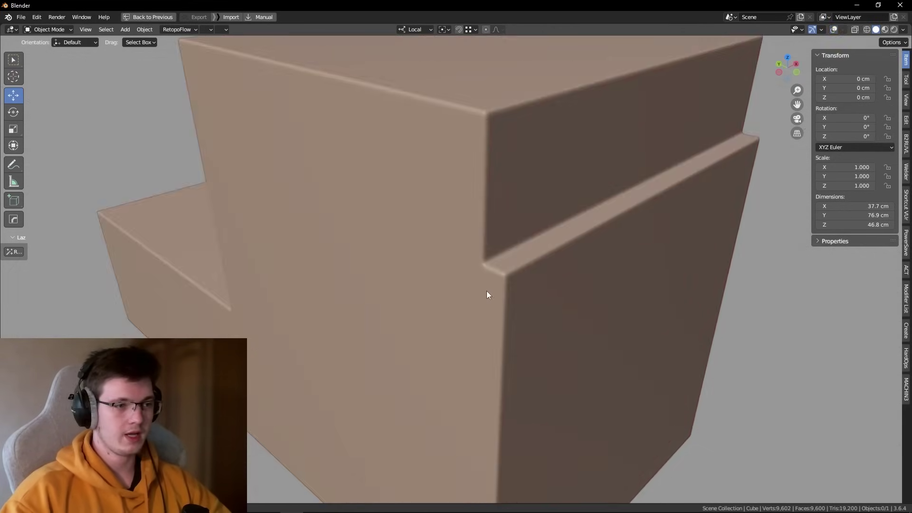
key(shift+alt+z)
key(Tab)
middle_drag(572, 271, 554, 261)
scroll(554, 261, up, 4)
alt+click(547, 285)
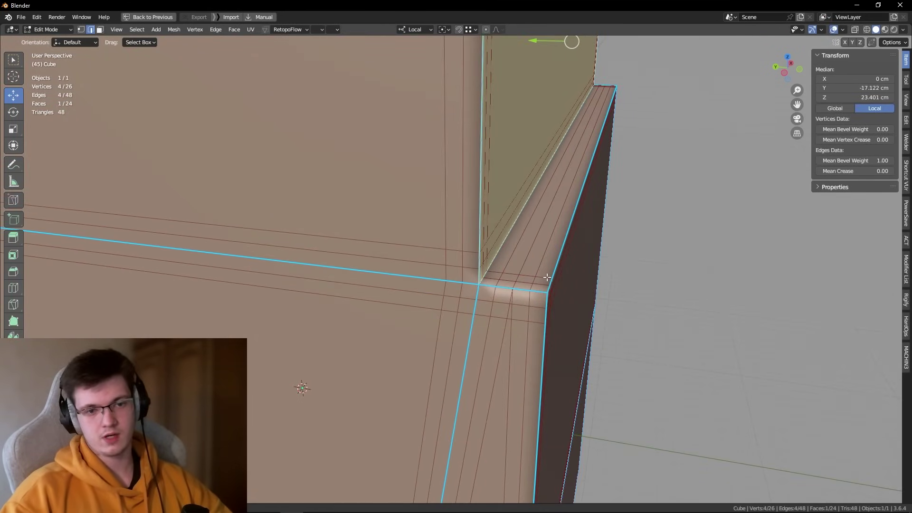
Step: Select the whole mesh, set every edge's bevel weight to 0.00, and check the modifier stack
scroll(540, 276, down, 5)
right_click(618, 295)
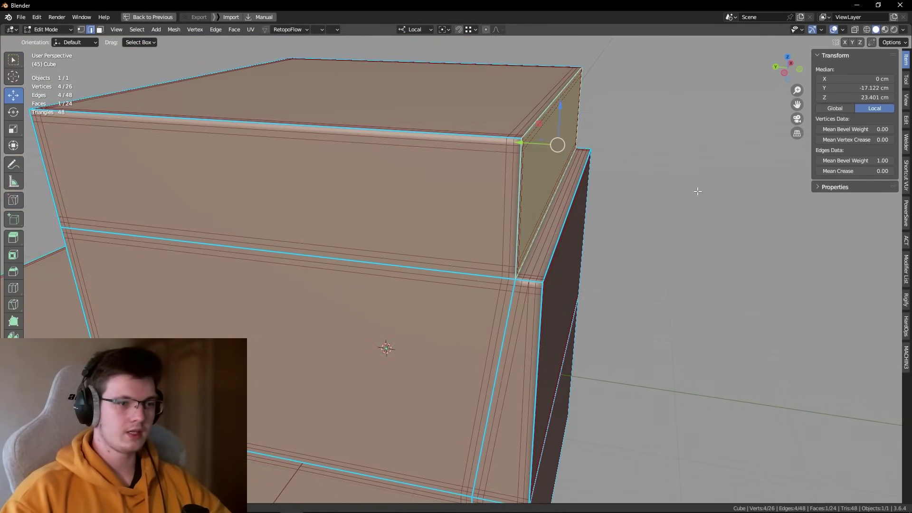
key(alt+a)
key(a)
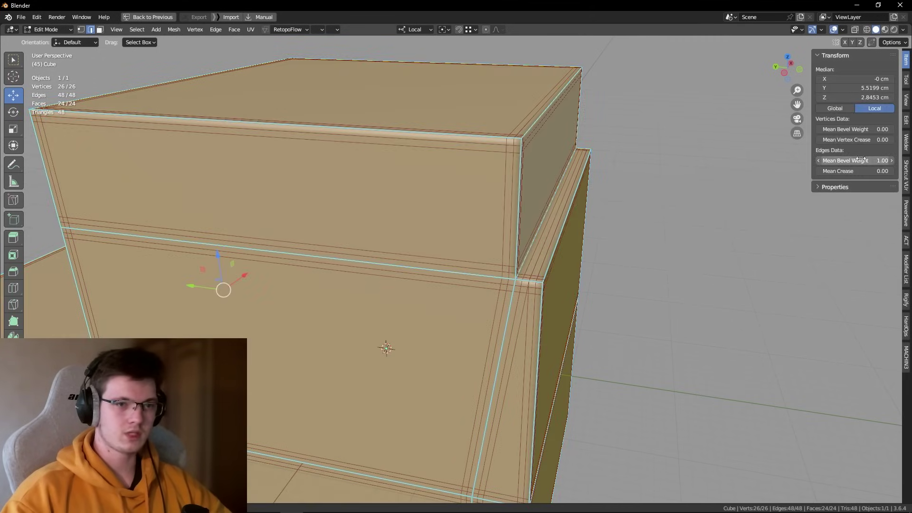
key(alt+space)
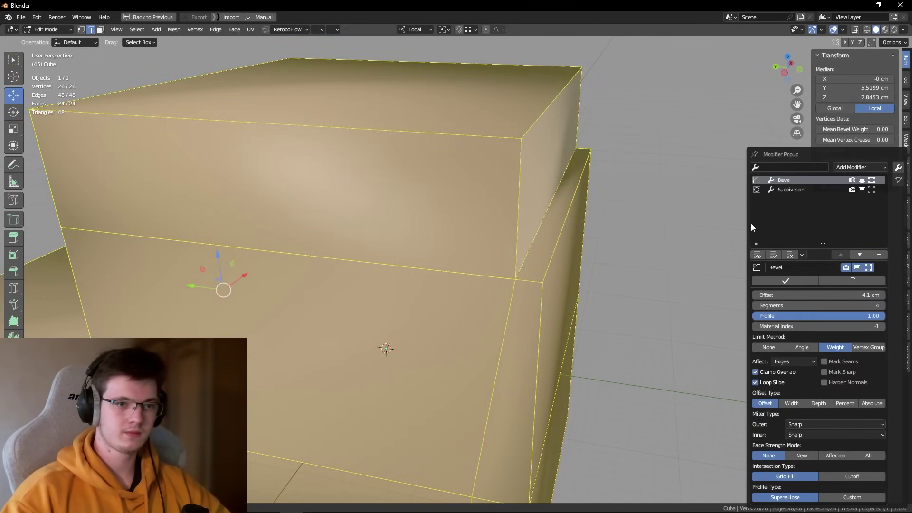
scroll(595, 239, down, 4)
mouse_move(595, 239)
middle_down()
mouse_move(541, 248)
mouse_move(517, 263)
middle_up()
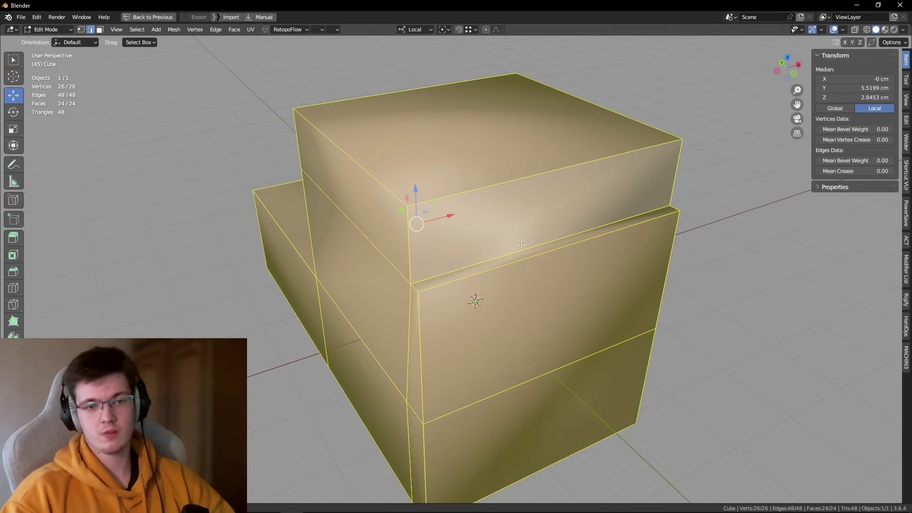
Step: Add two loop cuts, one near the front corner and one across the block
key(ctrl+r)
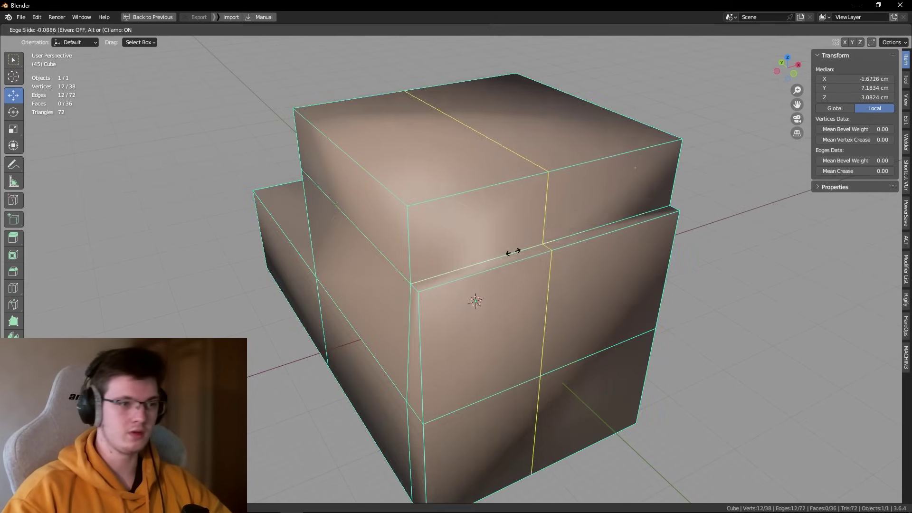
click(505, 254)
click(407, 294)
middle_drag(408, 293, 316, 255)
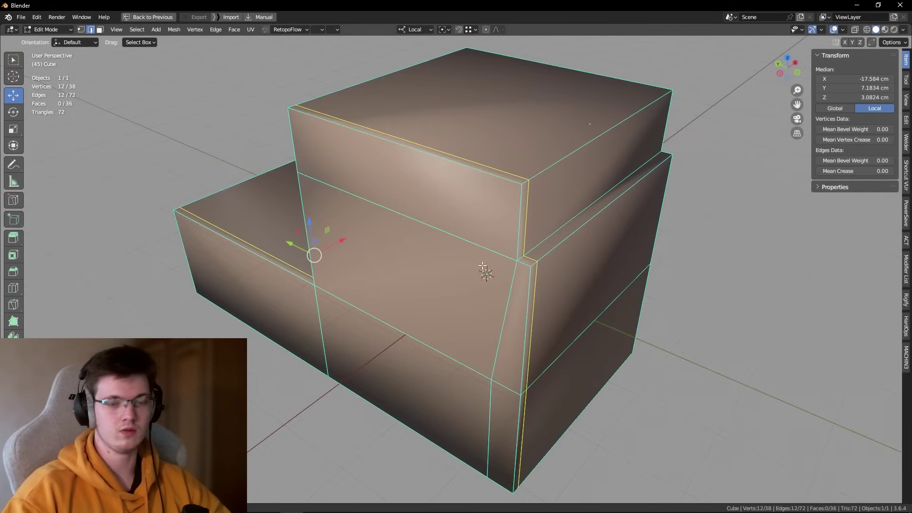
key(ctrl+r)
click(482, 179)
click(545, 191)
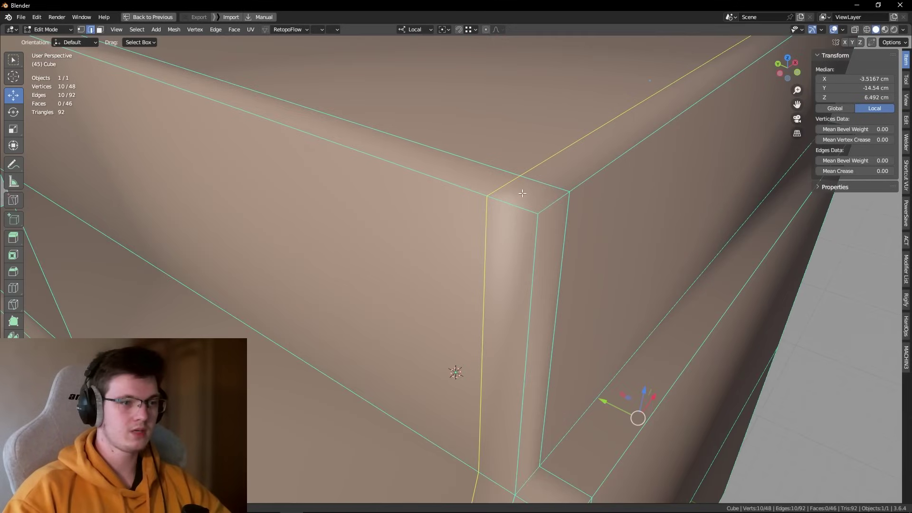
scroll(454, 373, up, 5)
middle_drag(460, 332, 373, 350)
scroll(384, 197, up, 3)
Step: Add two more supporting edge loops close to the block's corner
key(ctrl+r)
click(384, 196)
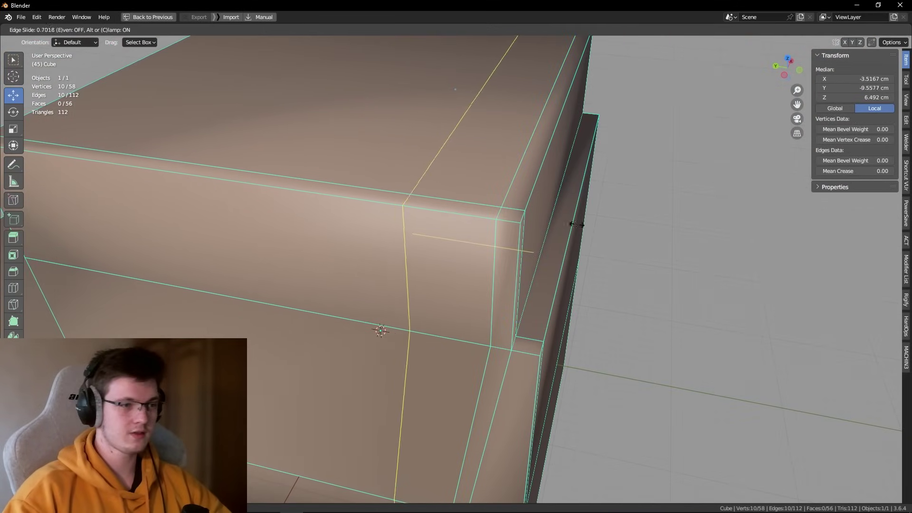
click(507, 322)
scroll(507, 322, down, 4)
key(ctrl+r)
click(523, 249)
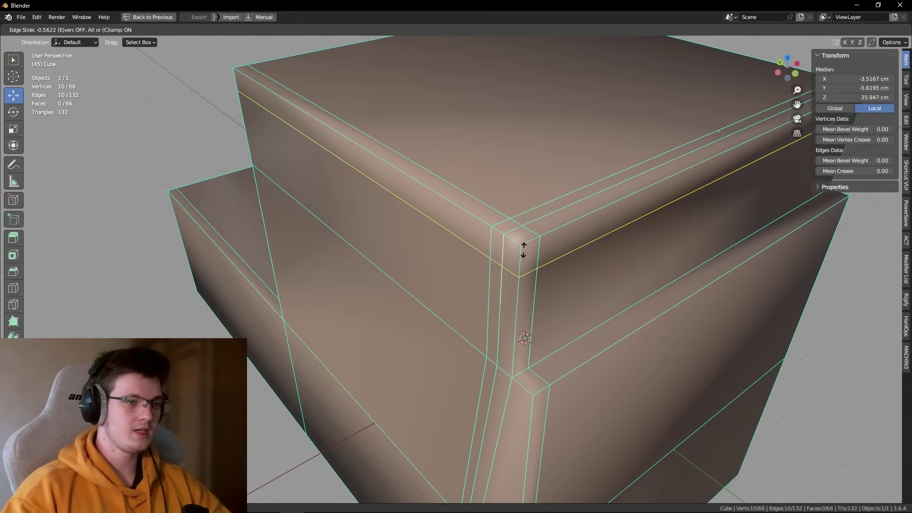
click(528, 239)
Step: Cut another edge loop near the corner and inspect it up close
key(ctrl+r)
click(525, 255)
click(533, 234)
mouse_move(533, 234)
middle_down()
mouse_move(531, 200)
mouse_move(554, 214)
mouse_move(518, 285)
middle_up()
scroll(531, 194, up, 3)
scroll(531, 194, down, 3)
Step: Add edge loops along the lower face near the corner
key(ctrl+r)
click(515, 316)
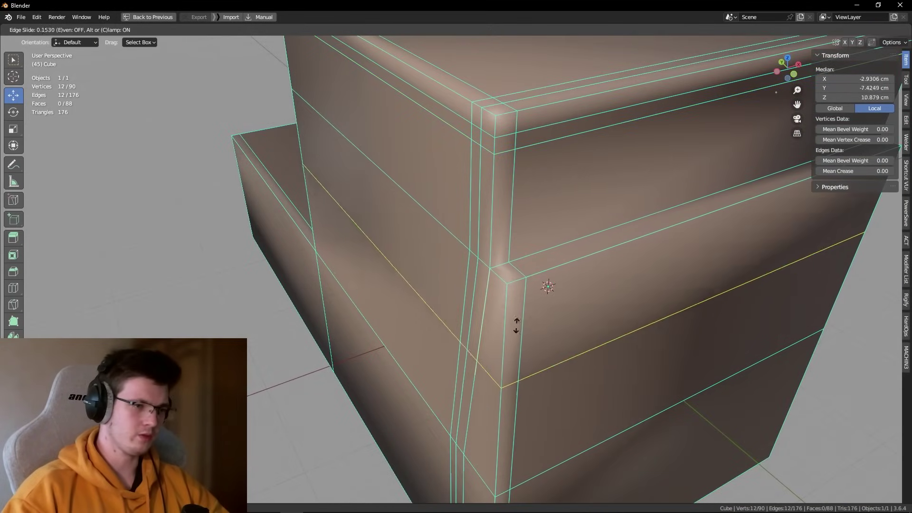
click(534, 259)
key(ctrl+r)
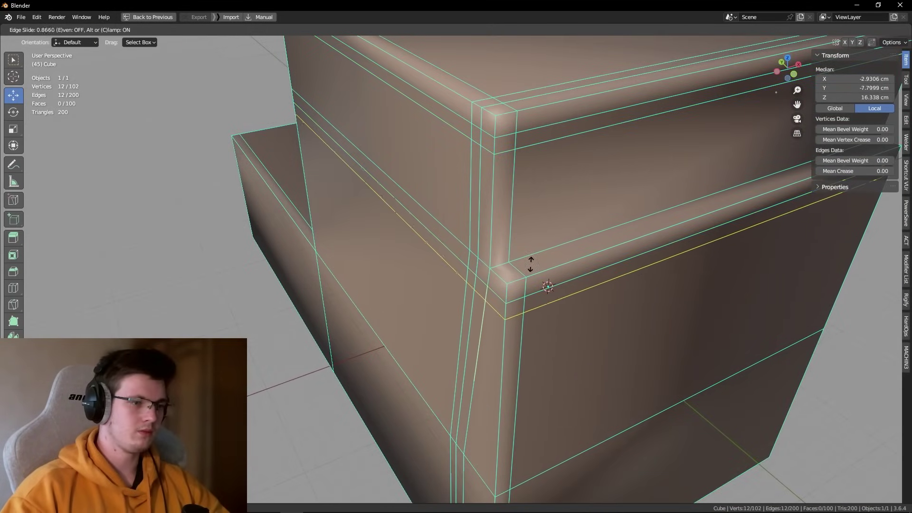
click(531, 255)
scroll(531, 256, up, 1)
scroll(531, 256, down, 2)
Step: Add one more loop cut on the block and clear the selection
key(ctrl+r)
click(503, 250)
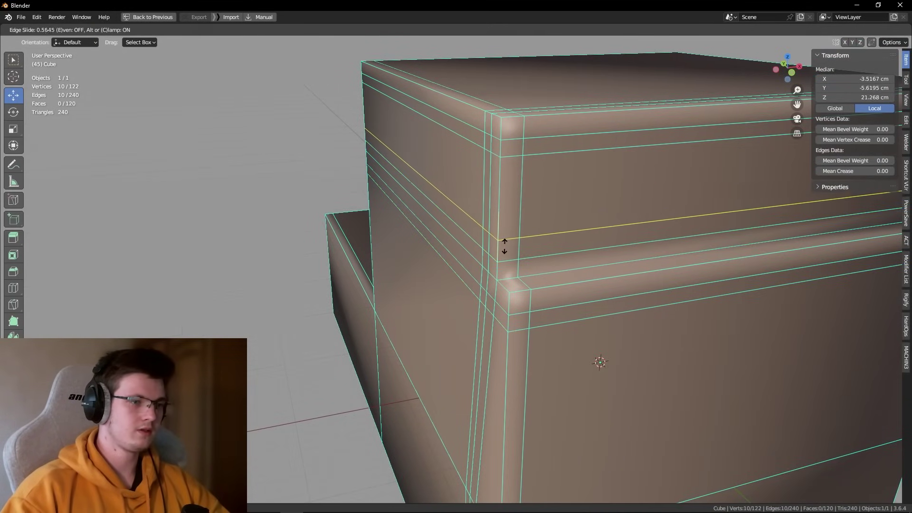
click(495, 274)
middle_drag(496, 273, 510, 267)
key(alt+a)
scroll(479, 267, up, 2)
scroll(499, 267, up, 2)
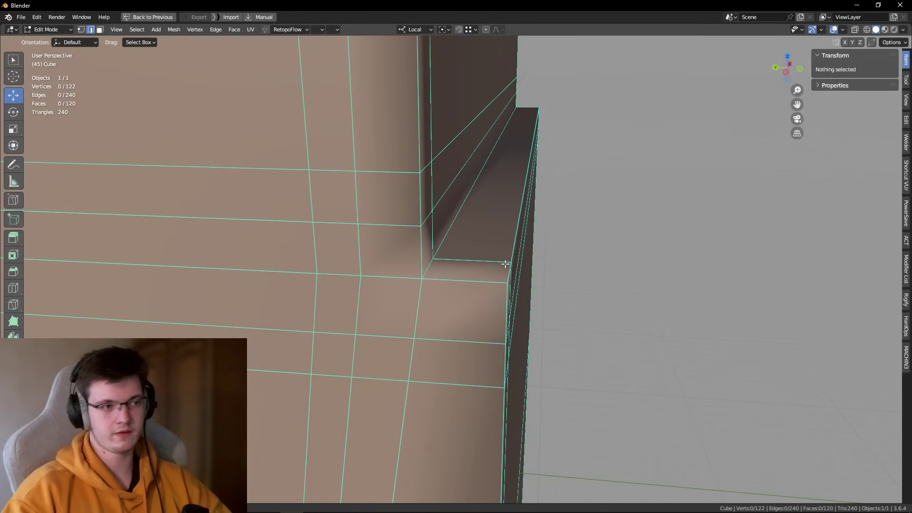
Step: Check level-2 smoothing in Object Mode, then turn it off and slide a loop downward
key(ctrl+2)
key(Tab)
middle_drag(508, 247, 469, 266)
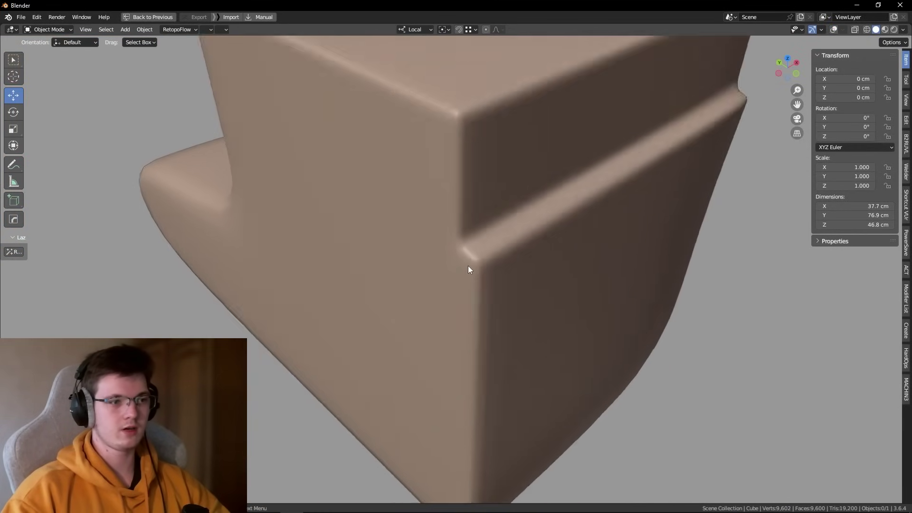
scroll(489, 272, down, 3)
key(Tab)
key(ctrl+0)
scroll(516, 227, up, 2)
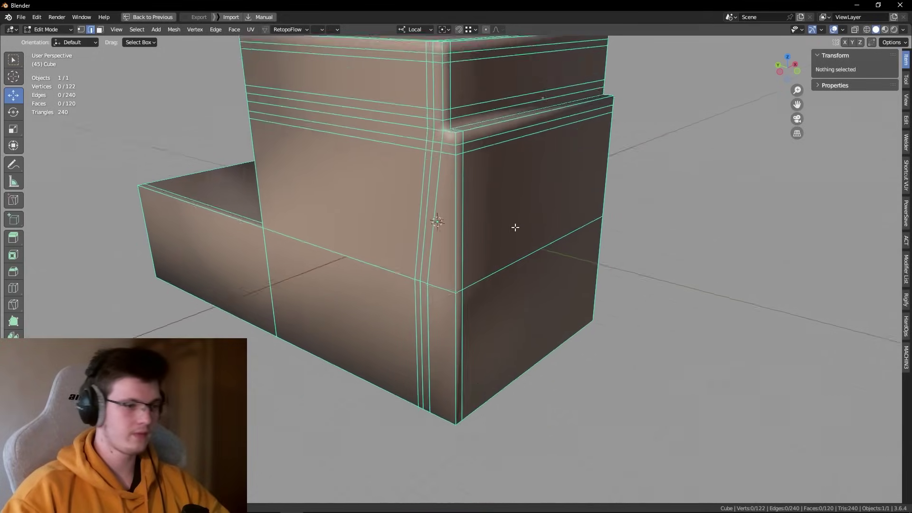
shift+middle_drag(516, 227, 514, 193)
Step: Add a supporting edge loop close to the bottom edge
key(ctrl+r)
click(475, 362)
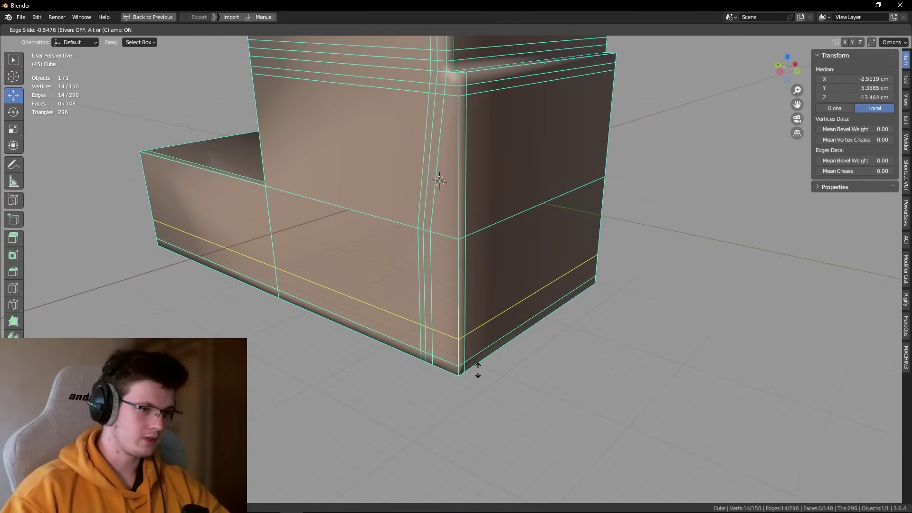
click(483, 390)
middle_drag(483, 390, 464, 281)
scroll(420, 341, up, 2)
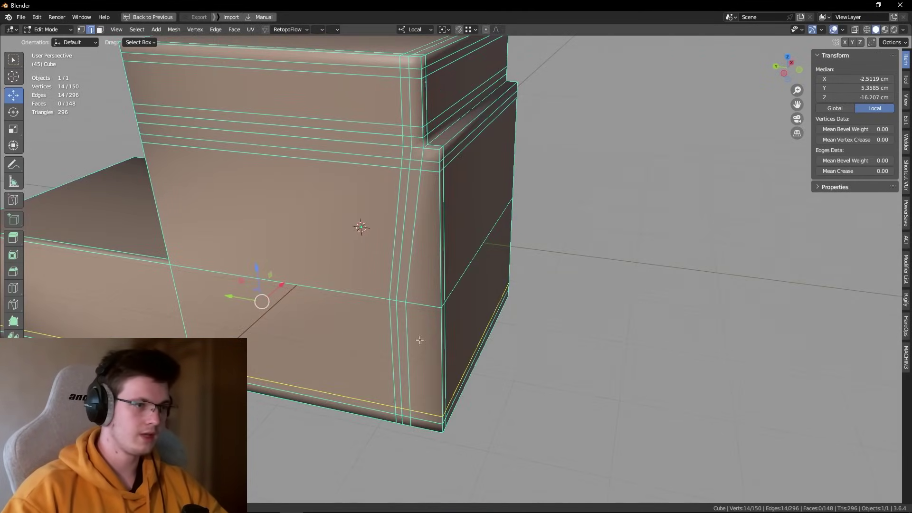
Step: Re-enable level-2 subdivision and inspect the smoothed block in Object Mode
key(ctrl+2)
scroll(432, 200, down, 3)
key(Tab)
scroll(472, 241, up, 3)
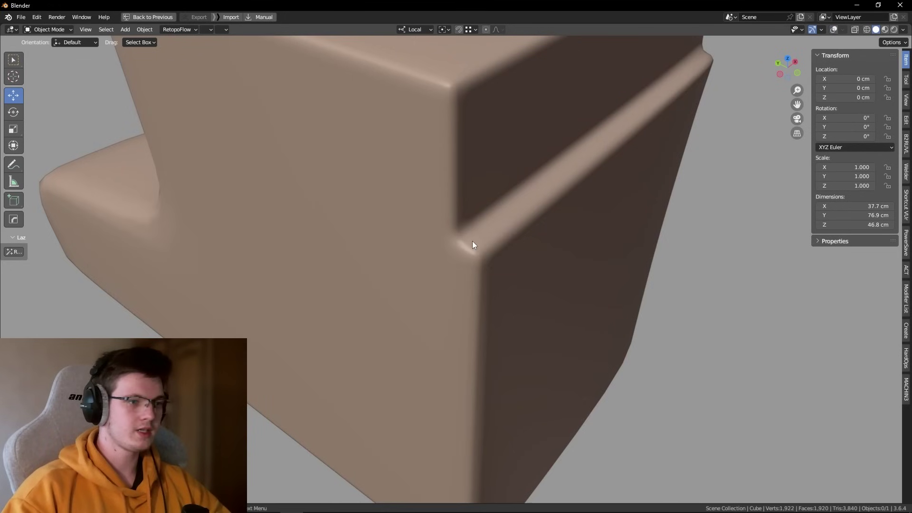
scroll(474, 276, down, 2)
middle_drag(474, 279, 441, 276)
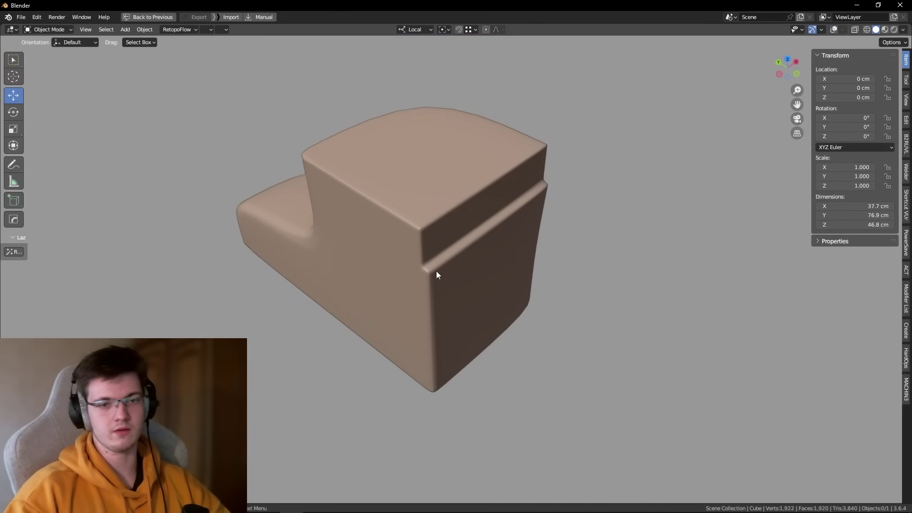
key(Tab)
Step: Cut a new edge loop along the ledge and check the smoothing
scroll(443, 260, up, 3)
scroll(447, 259, up, 3)
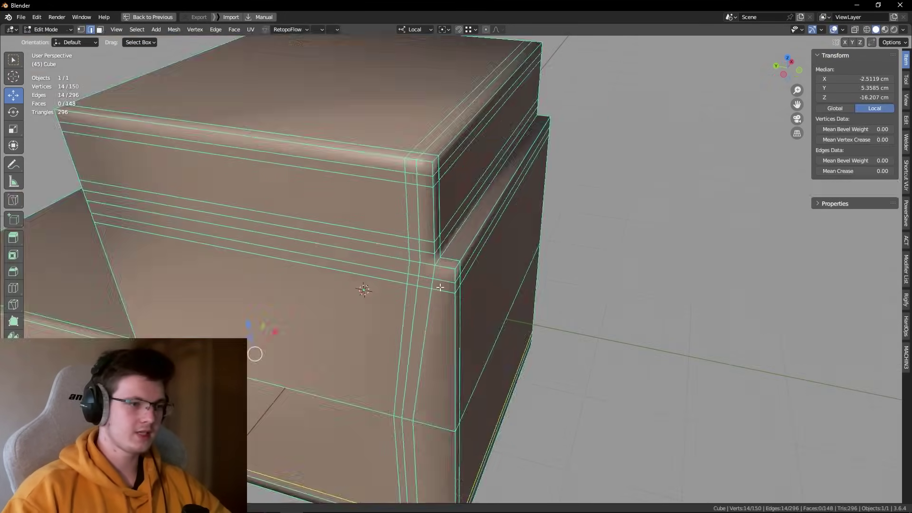
scroll(454, 255, up, 3)
click(454, 255)
scroll(480, 250, down, 5)
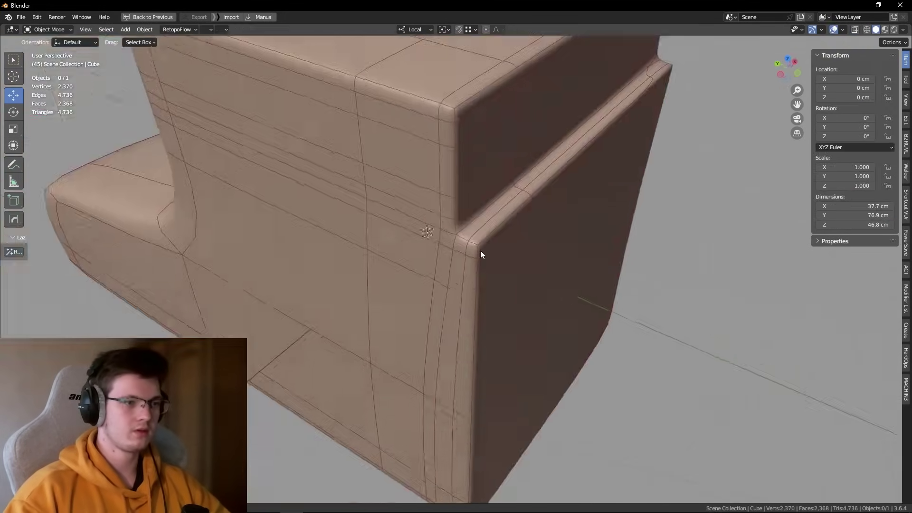
key(Tab)
scroll(481, 262, up, 6)
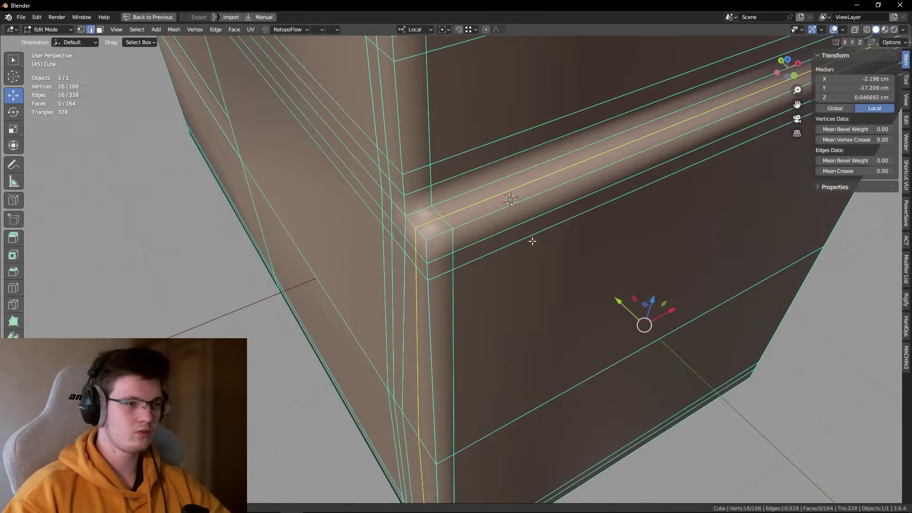
Step: Slide a new loop close to the ledge edge and view the smoothed block
key(ctrl+r)
drag(478, 238, 324, 258)
click(321, 259)
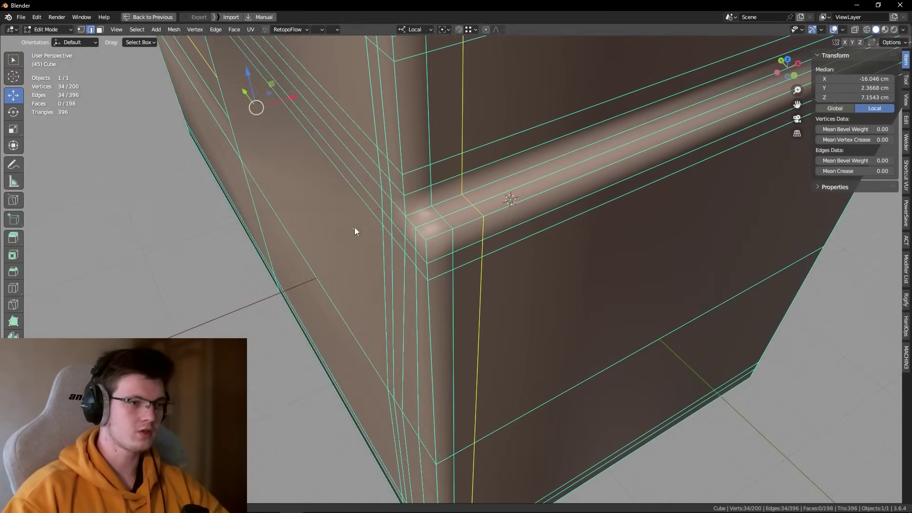
key(Tab)
scroll(423, 215, down, 5)
middle_drag(462, 239, 449, 217)
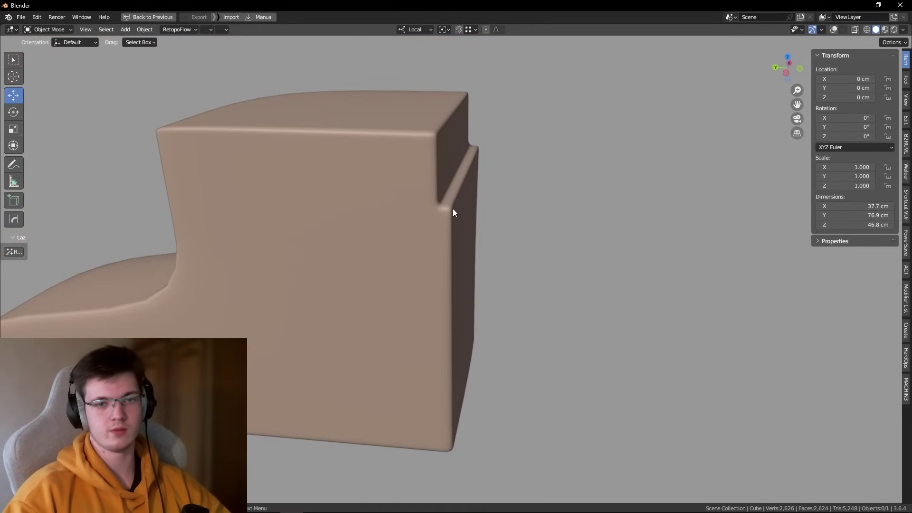
middle_drag(459, 228, 446, 241)
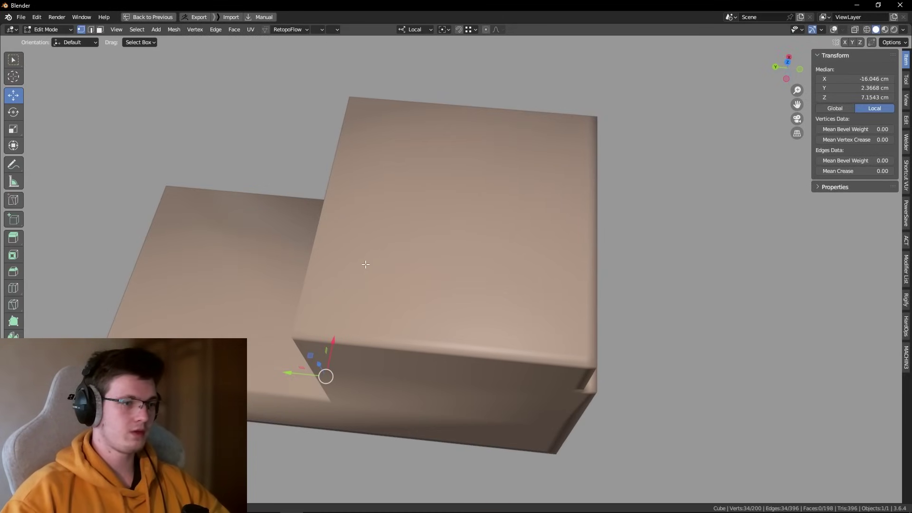
Step: Add four loop cuts toward the tall block's top edges, including one across the top face
key(ctrl+r)
click(482, 264)
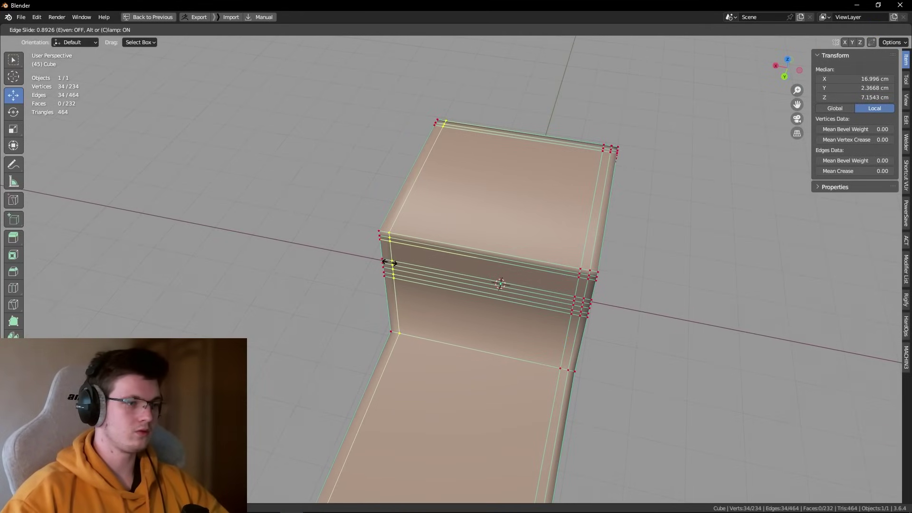
click(388, 262)
key(ctrl+r)
click(368, 244)
click(388, 240)
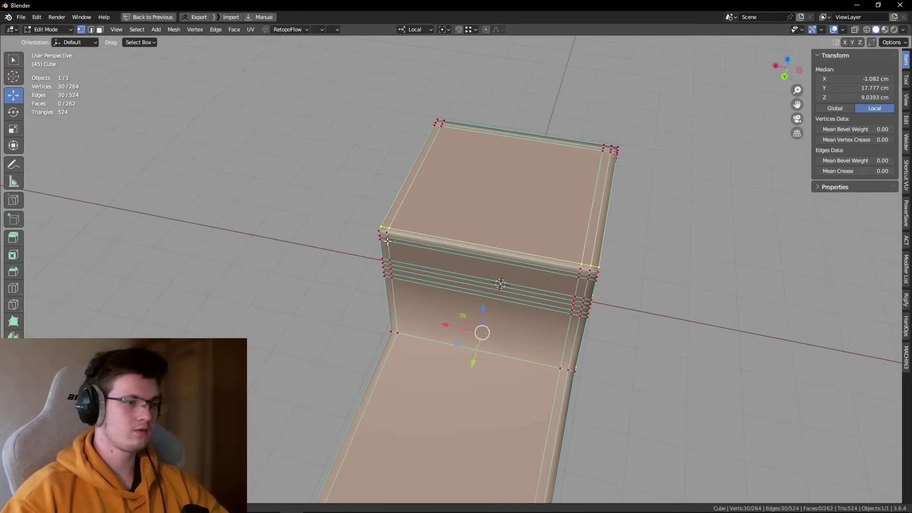
key(ctrl+r)
click(348, 244)
key(ctrl+r)
click(393, 205)
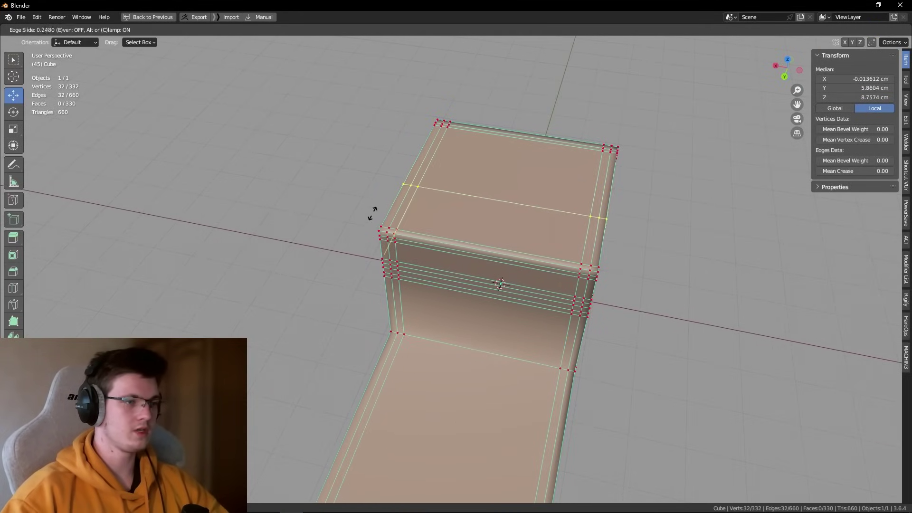
click(342, 241)
Step: Select the tall block's top face in face-select mode
key(alt+a)
mouse_move(342, 241)
middle_down()
mouse_move(393, 222)
mouse_move(618, 247)
middle_up()
key(3)
click(393, 222)
Step: Inset the tall block's top face and subdivide the inset square
key(i)
click(622, 249)
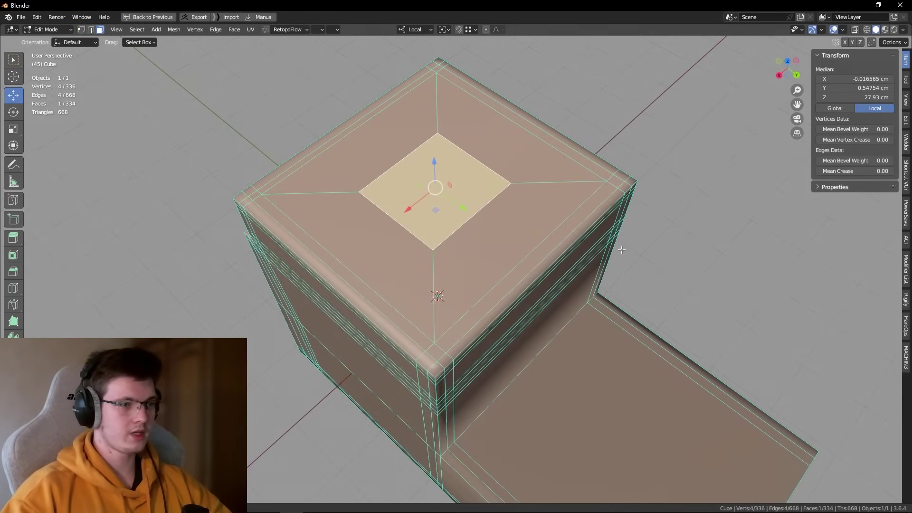
right_click(622, 249)
click(613, 248)
Step: Turn the inset square's edge loop into a circle
key(Tab)
click(435, 187)
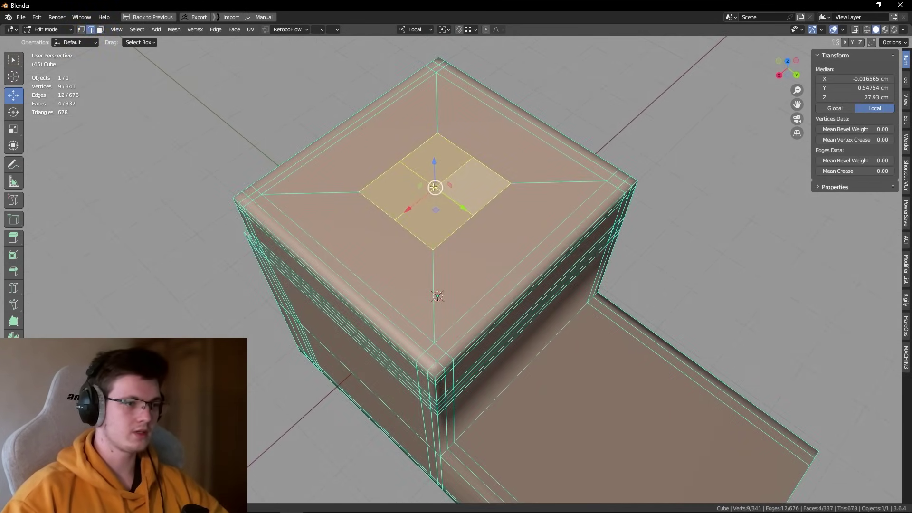
click(409, 156)
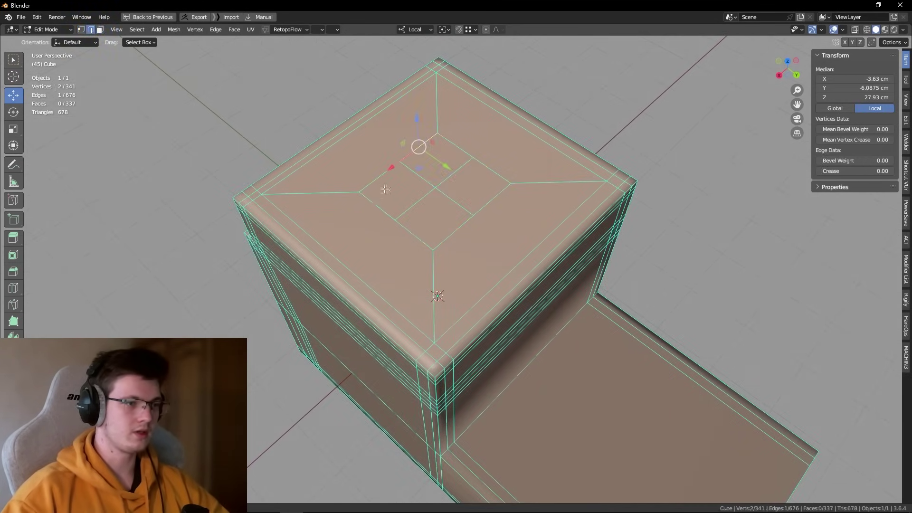
right_click(640, 179)
click(706, 211)
mouse_move(706, 211)
middle_down()
mouse_move(426, 181)
mouse_move(479, 171)
middle_up()
Step: Select the faces inside the circle and push them down into a hole
key(ctrl+Tab)
click(479, 177)
click(439, 168)
key(l)
drag(431, 162, 431, 200)
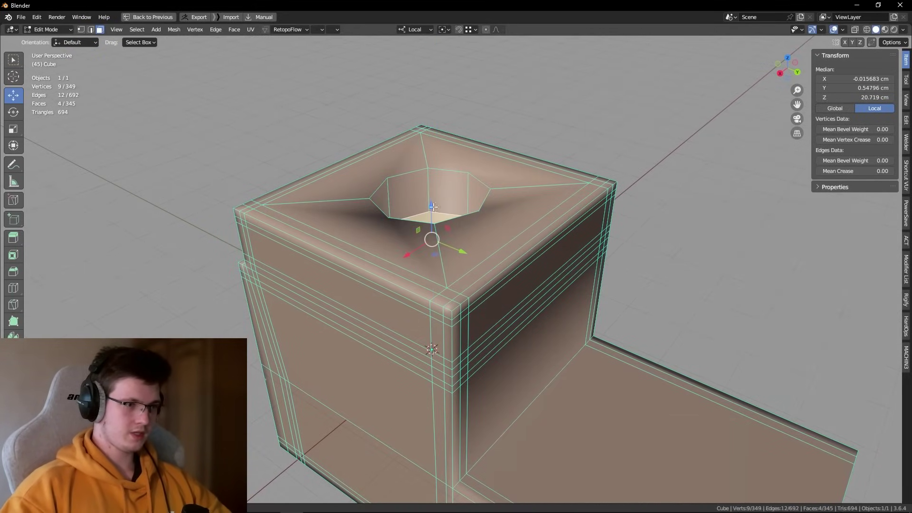
key(Tab)
mouse_move(445, 138)
middle_down()
mouse_move(475, 170)
mouse_move(462, 157)
mouse_move(394, 236)
middle_up()
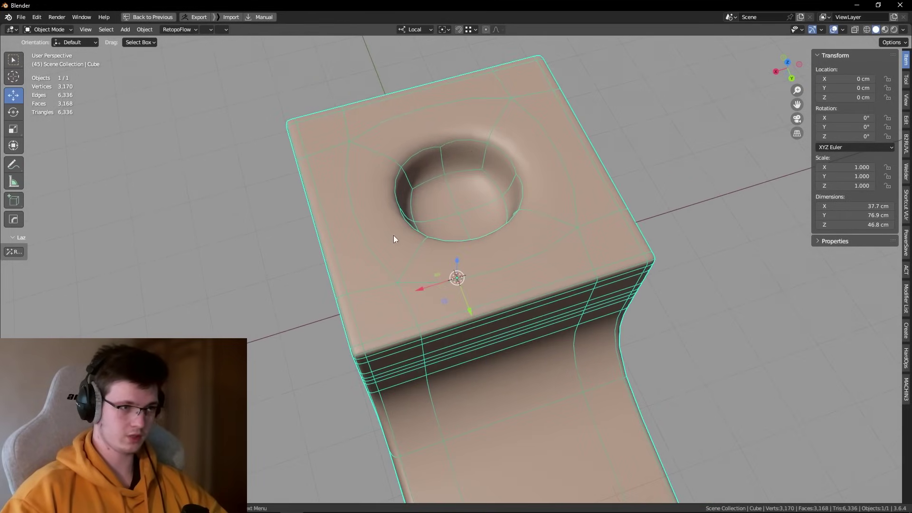
key(Tab)
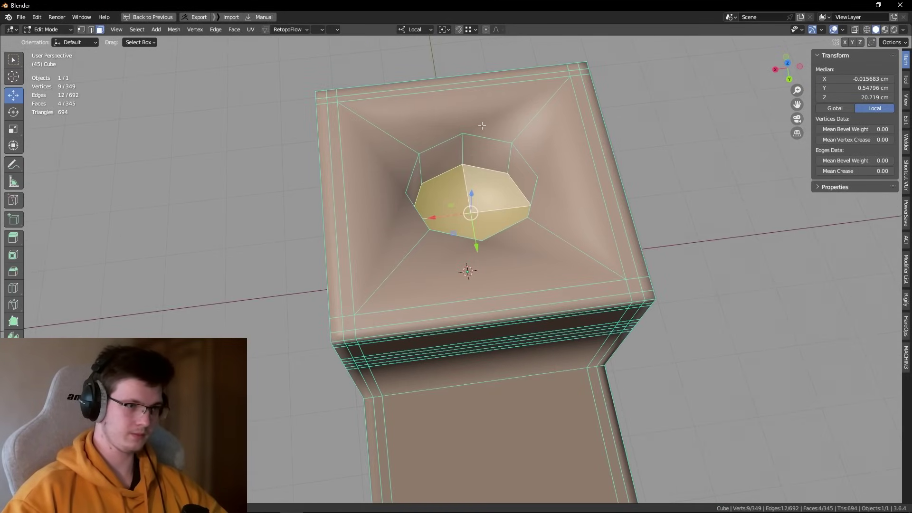
Step: Select the full edge loop around the hole's rim
key(2)
click(484, 138)
middle_drag(484, 138, 456, 191)
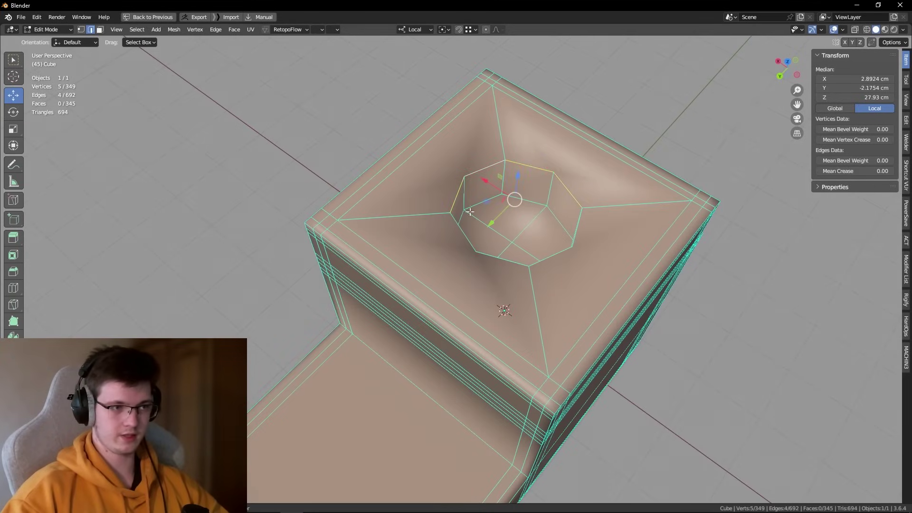
shift+click(588, 239)
middle_drag(588, 239, 525, 306)
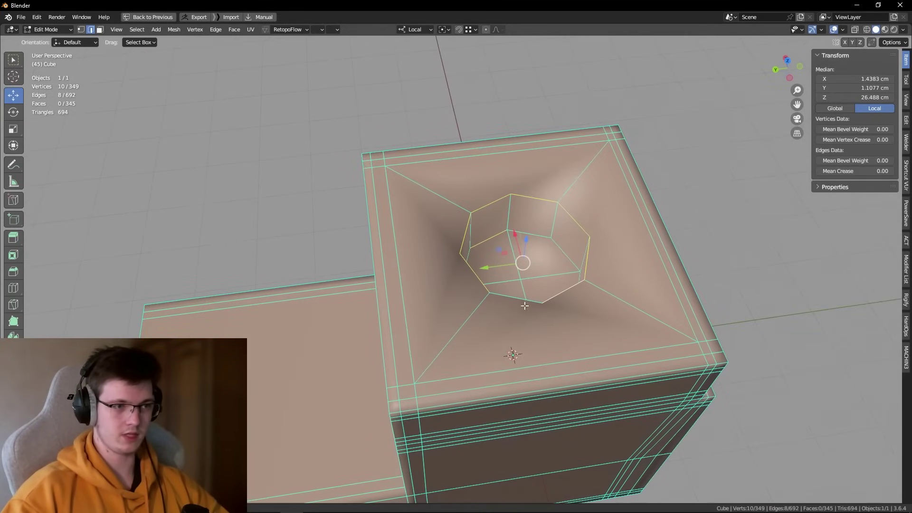
shift+click(483, 227)
middle_drag(483, 227, 561, 261)
scroll(529, 270, up, 3)
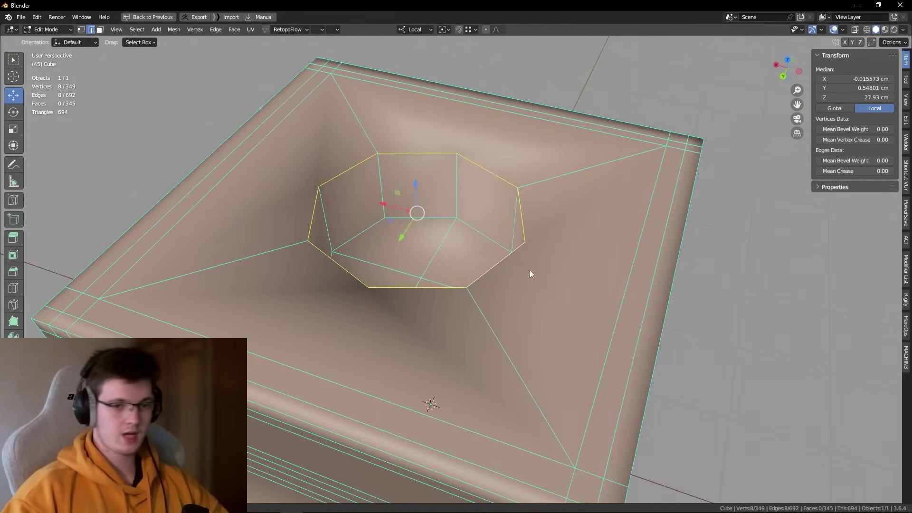
Step: Bevel the hole's rim edges with Ctrl+B
key(ctrl+b)
scroll(637, 230, up, 1)
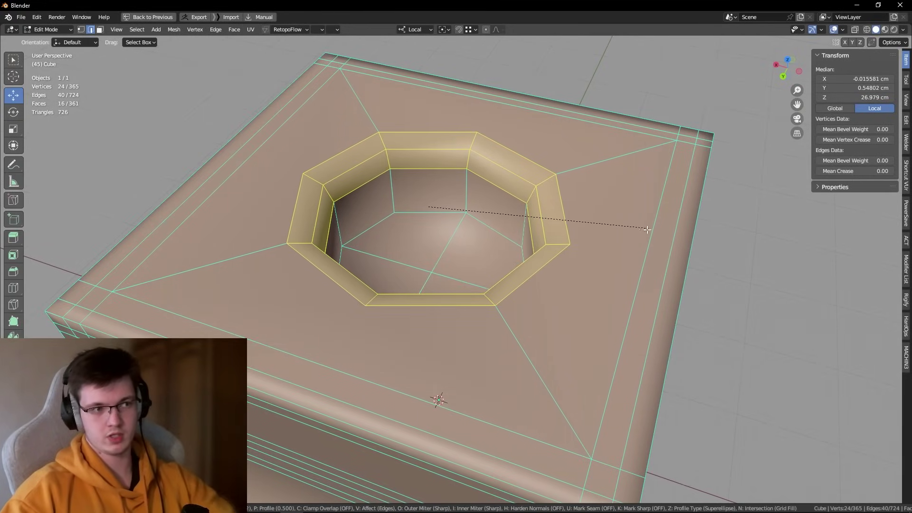
click(658, 230)
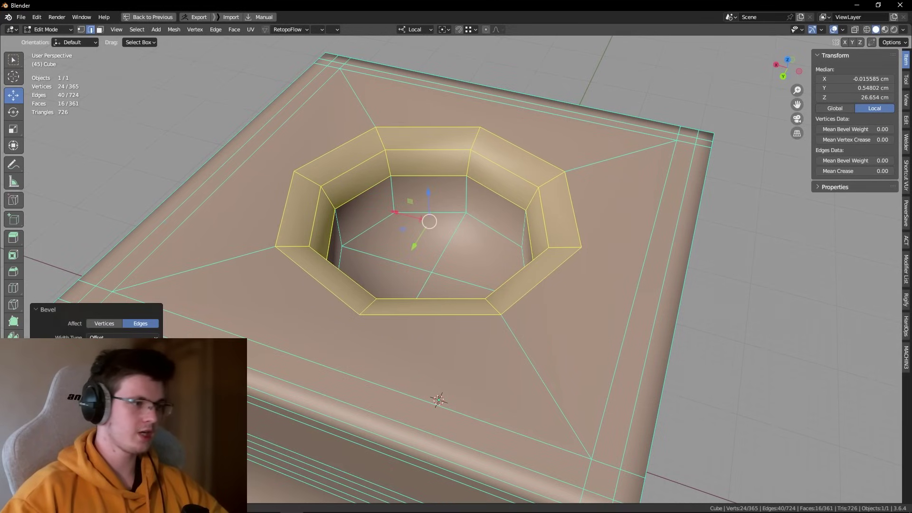
middle_drag(269, 354, 428, 294)
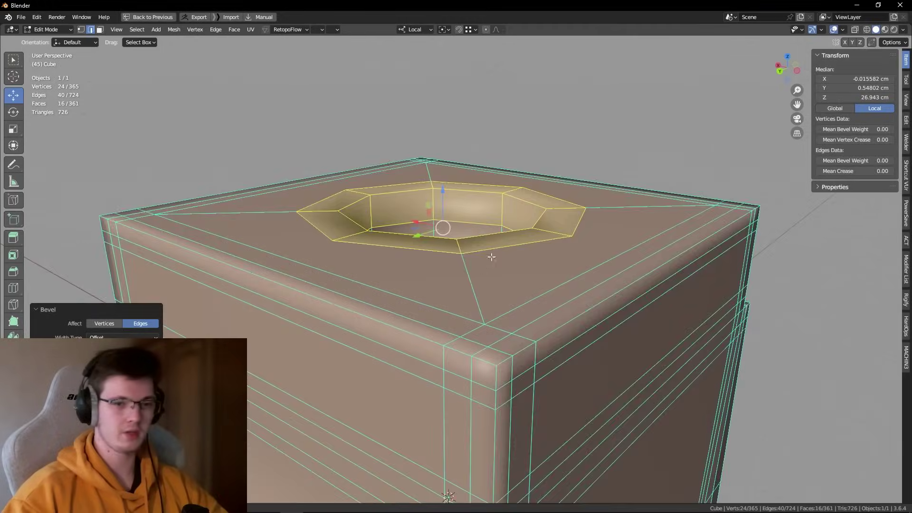
scroll(459, 284, up, 3)
scroll(459, 284, up, 2)
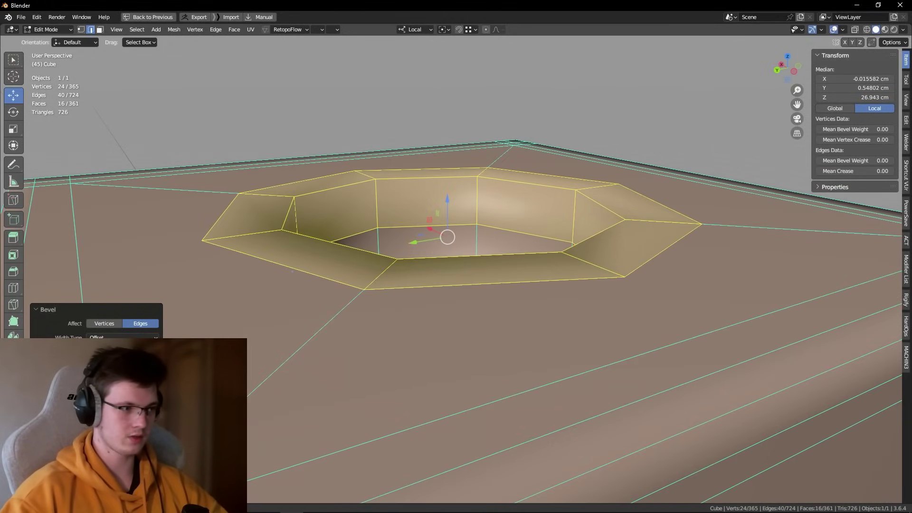
Step: Lower the inner ring along Z to deepen the recess, inspecting from several angles
key(g)
key(z)
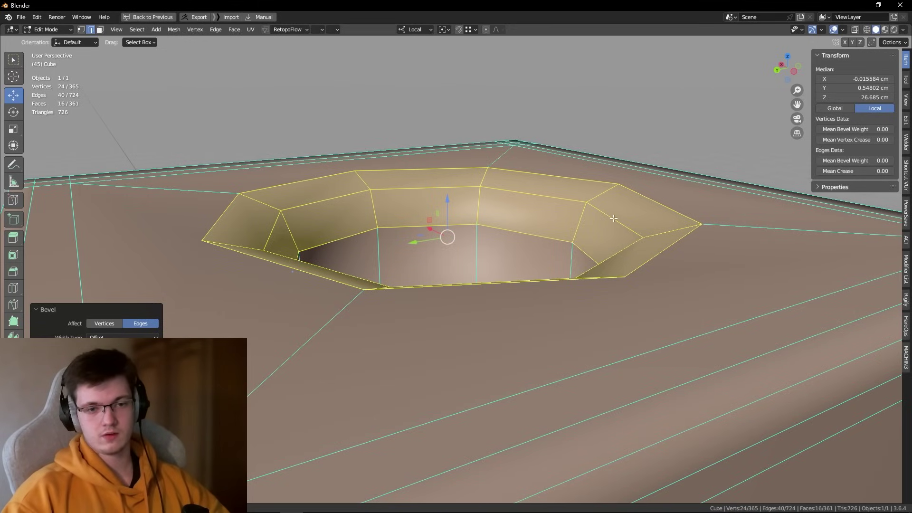
mouse_move(618, 222)
middle_down()
mouse_move(418, 321)
mouse_move(540, 281)
mouse_move(540, 265)
middle_up()
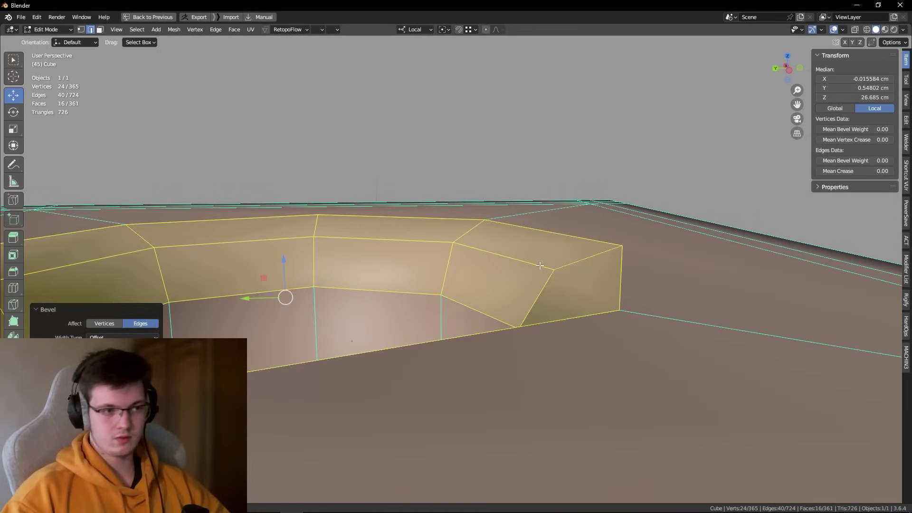
scroll(541, 265, down, 5)
scroll(605, 261, up, 3)
scroll(539, 213, up, 3)
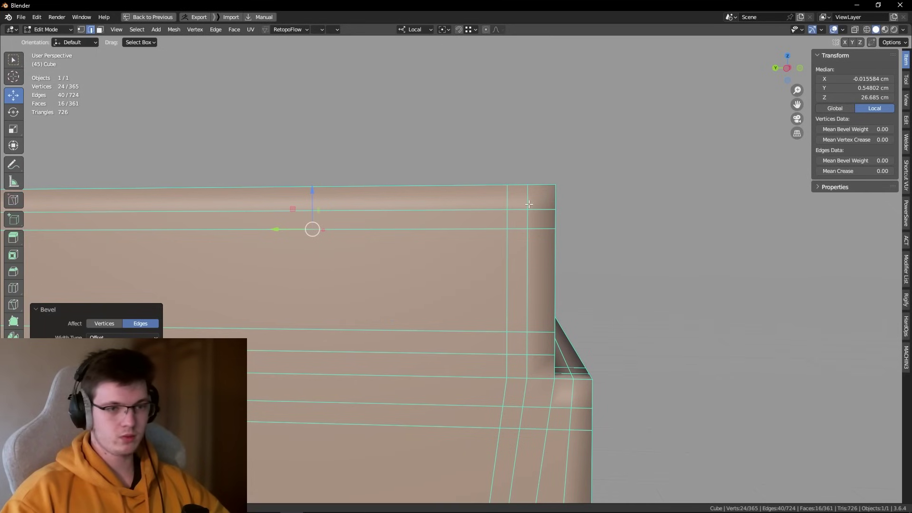
mouse_move(529, 204)
middle_down()
mouse_move(557, 205)
mouse_move(530, 224)
mouse_move(402, 263)
mouse_move(387, 332)
mouse_move(493, 315)
middle_up()
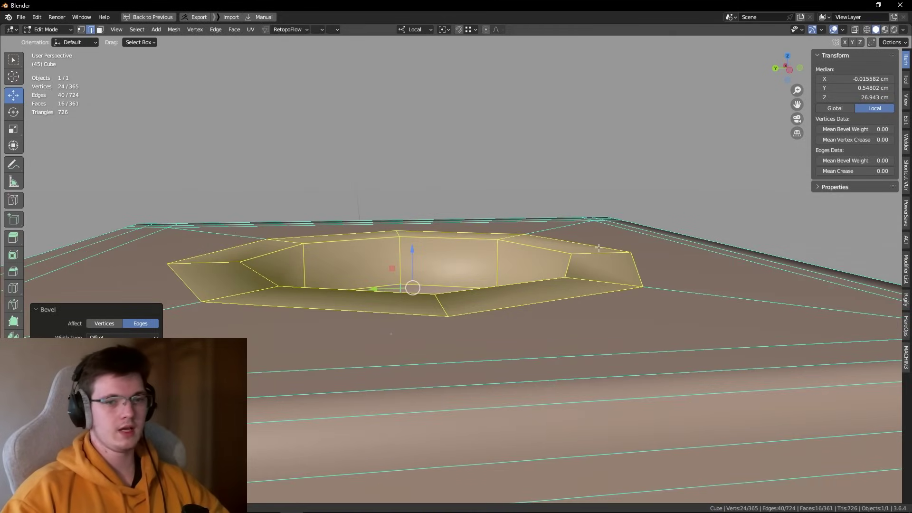
middle_drag(578, 262, 367, 345)
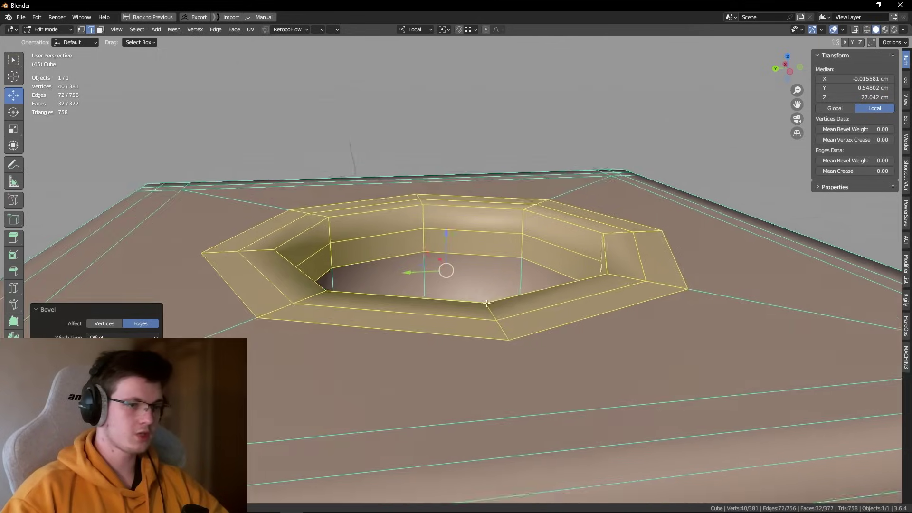
mouse_move(466, 304)
middle_down()
mouse_move(488, 315)
mouse_move(492, 304)
middle_up()
Step: Undo the extra bevel loops and view the smooth block in Object Mode
key(ctrl+z)
key(ctrl+z)
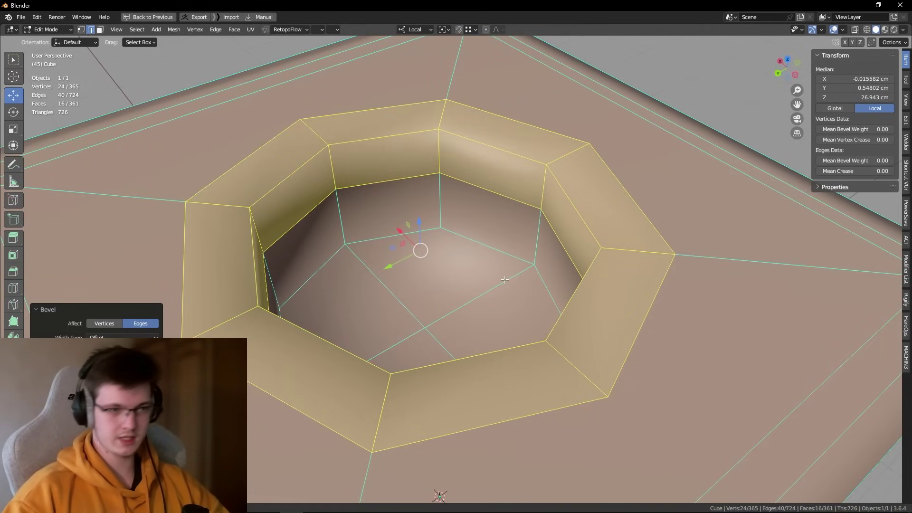
key(Tab)
mouse_move(508, 188)
middle_down()
mouse_move(538, 204)
mouse_move(503, 243)
middle_up()
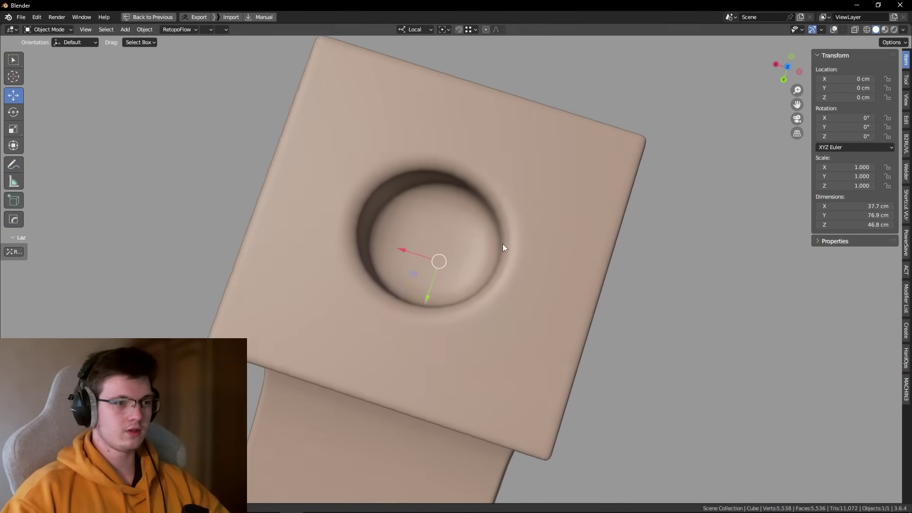
Step: Show the wireframe overlays and orbit in closer to the hole
key(shift+alt+z)
middle_drag(447, 232, 740, 317)
click(739, 318)
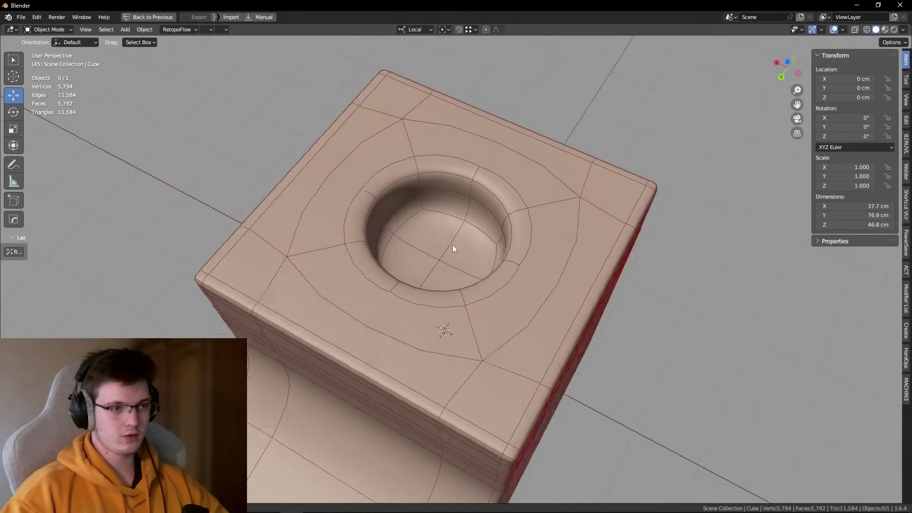
scroll(452, 245, up, 3)
mouse_move(480, 247)
middle_down()
mouse_move(517, 278)
mouse_move(486, 177)
middle_up()
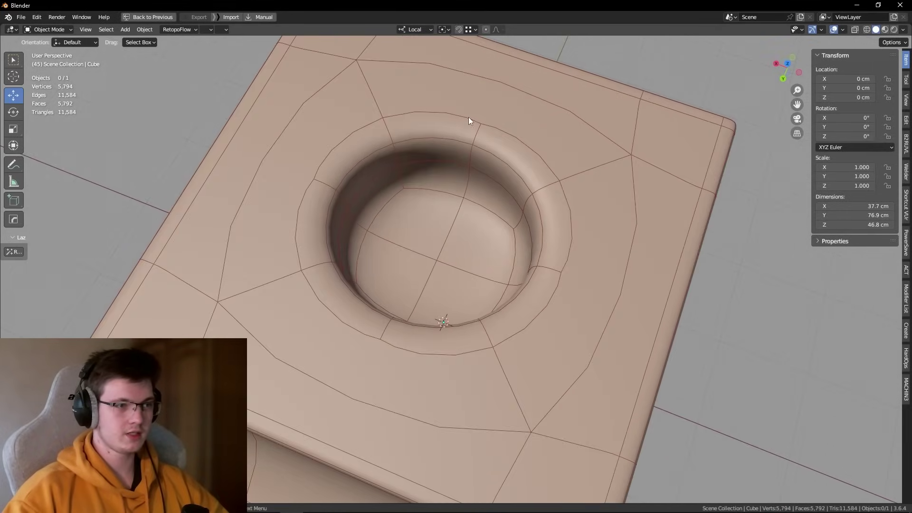
Step: Select the block, raise its subdivision level with Ctrl+2, then deselect it and hide the overlays
click(568, 278)
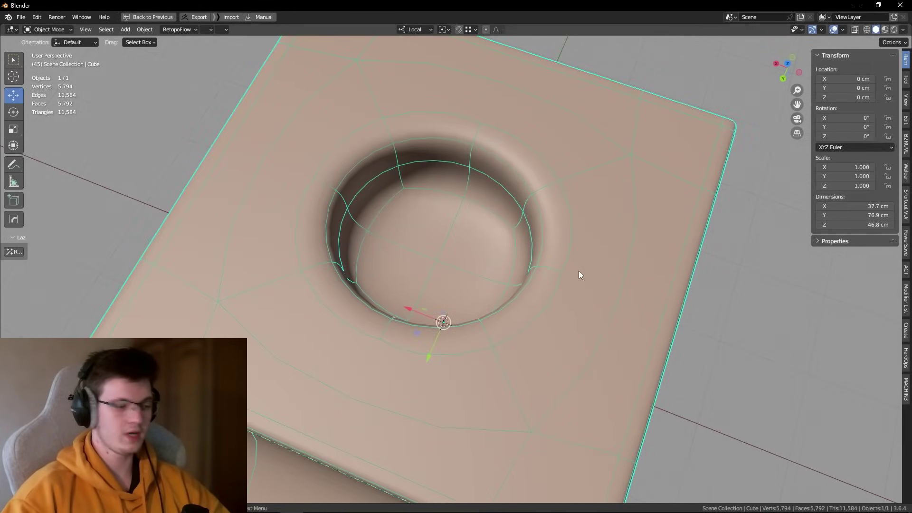
key(ctrl+2)
key(alt+a)
key(shift+alt+z)
scroll(575, 275, down, 2)
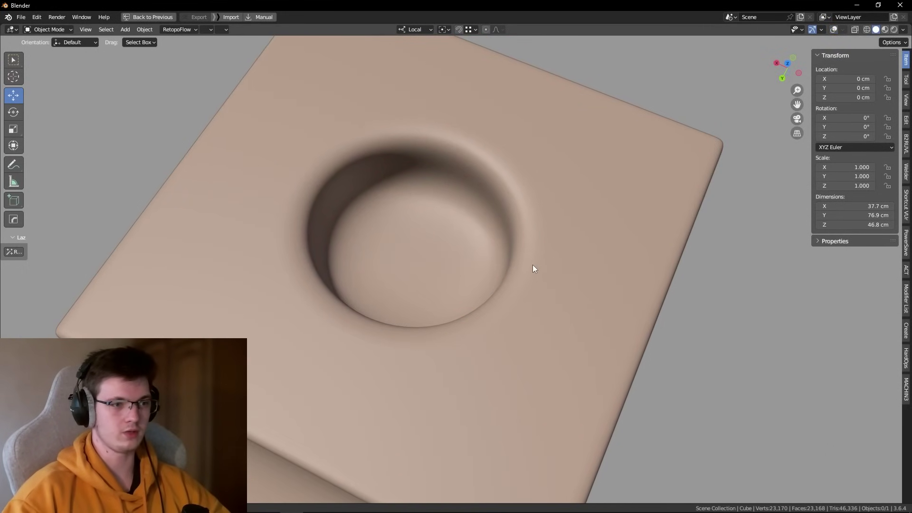
Step: Inspect the smoothed block from the side and top, then return to Edit Mode on the cage
mouse_move(534, 267)
middle_down()
mouse_move(554, 320)
mouse_move(605, 309)
middle_up()
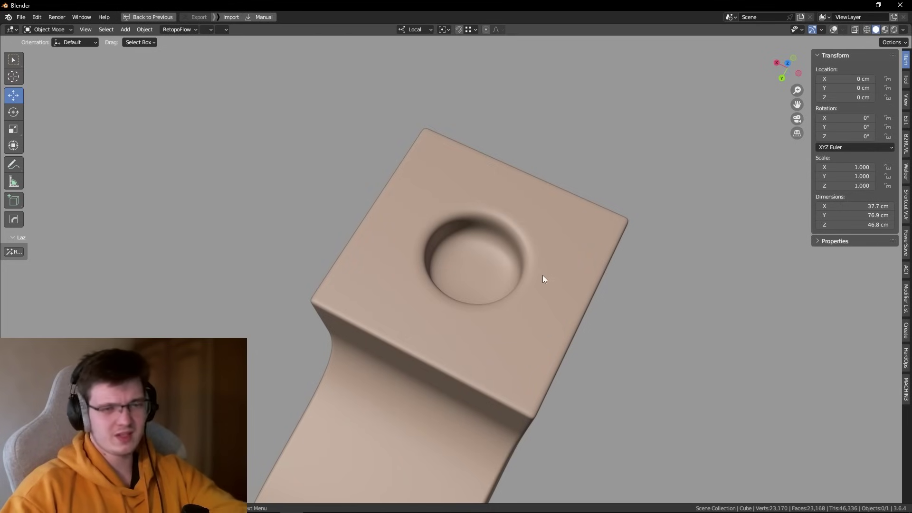
mouse_move(511, 272)
middle_down()
mouse_move(491, 252)
mouse_move(586, 264)
mouse_move(537, 280)
mouse_move(543, 295)
mouse_move(515, 278)
middle_up()
scroll(498, 243, up, 2)
key(shift+alt+z)
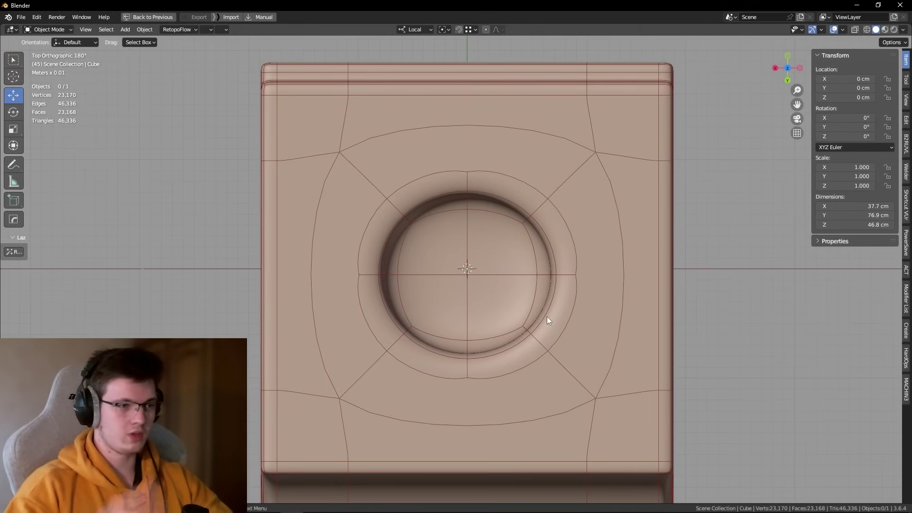
key(Tab)
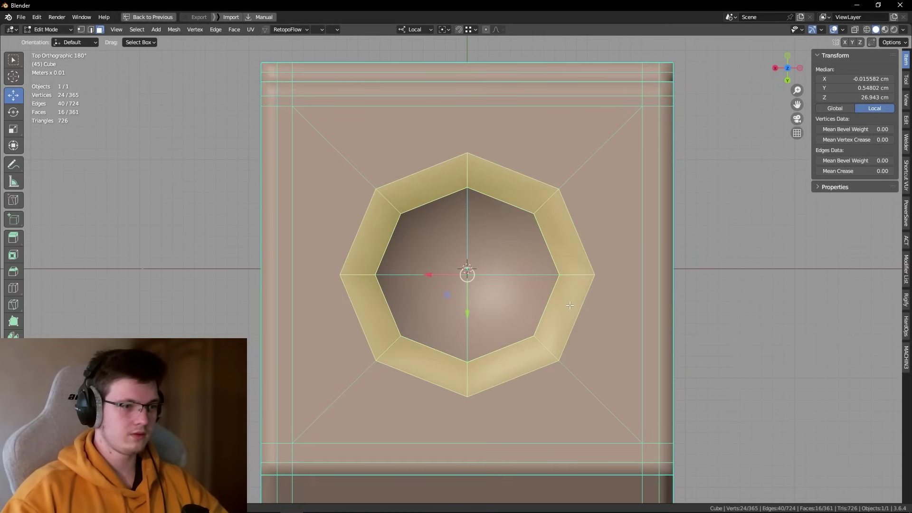
Step: In edge select mode, select the hole's inner and outer edge loops
key(2)
middle_drag(571, 305, 440, 237)
alt+click(498, 250)
shift+click(456, 247)
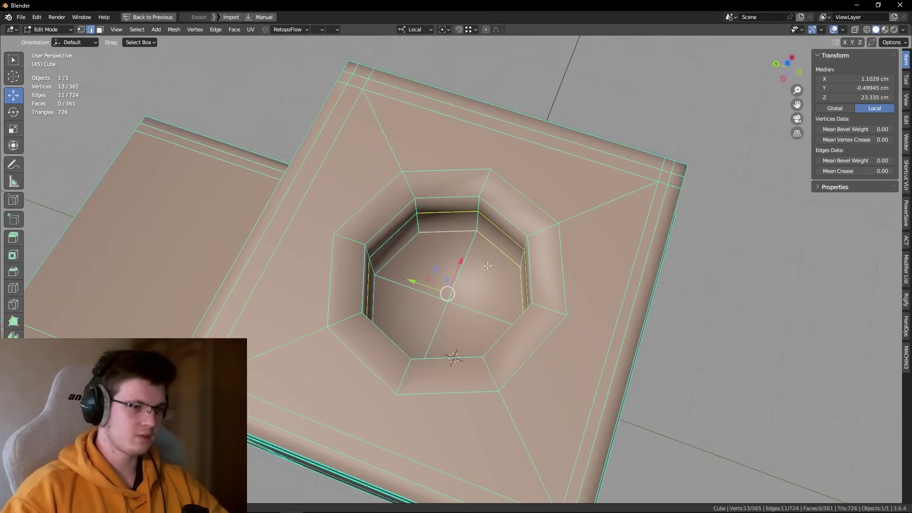
middle_drag(488, 266, 472, 230)
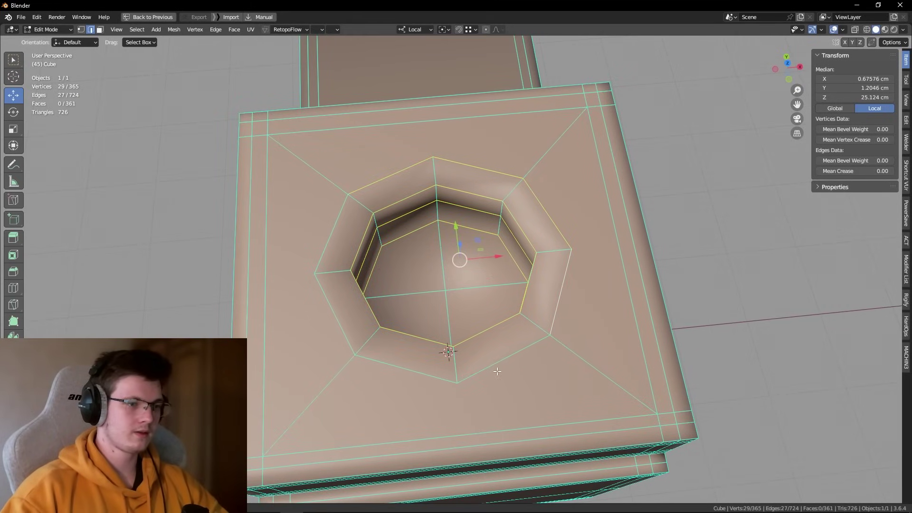
shift+click(322, 293)
Step: Make the selected loops perfectly circular with LoopTools Circle, viewed from Top
middle_drag(323, 292, 430, 270)
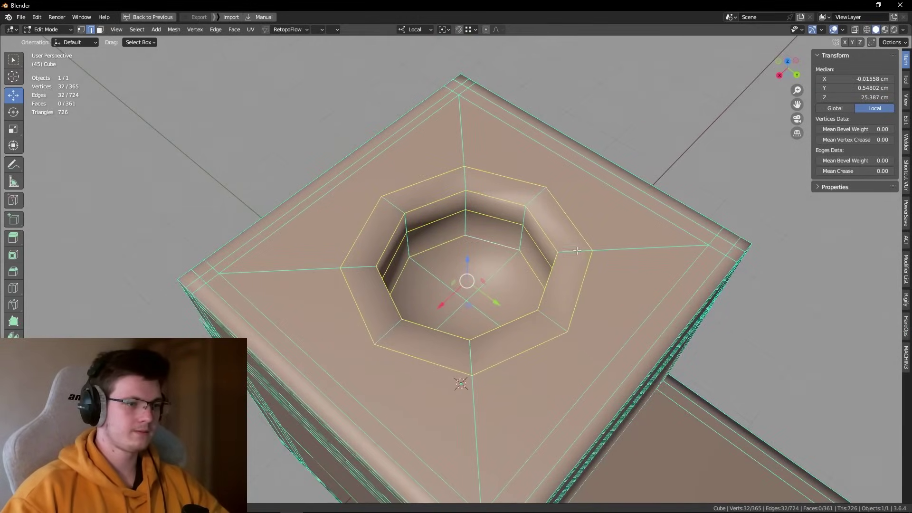
middle_drag(577, 251, 613, 167)
right_click(613, 166)
mouse_move(605, 165)
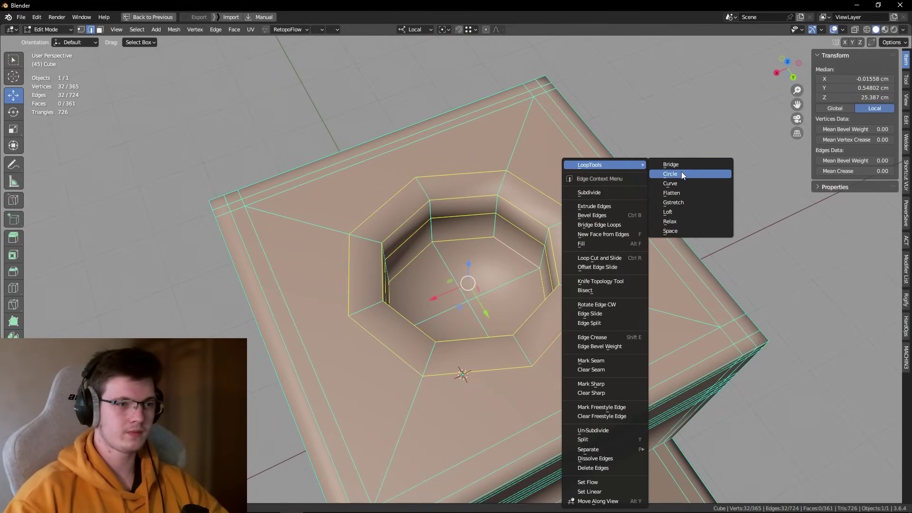
click(682, 172)
key(KP_7)
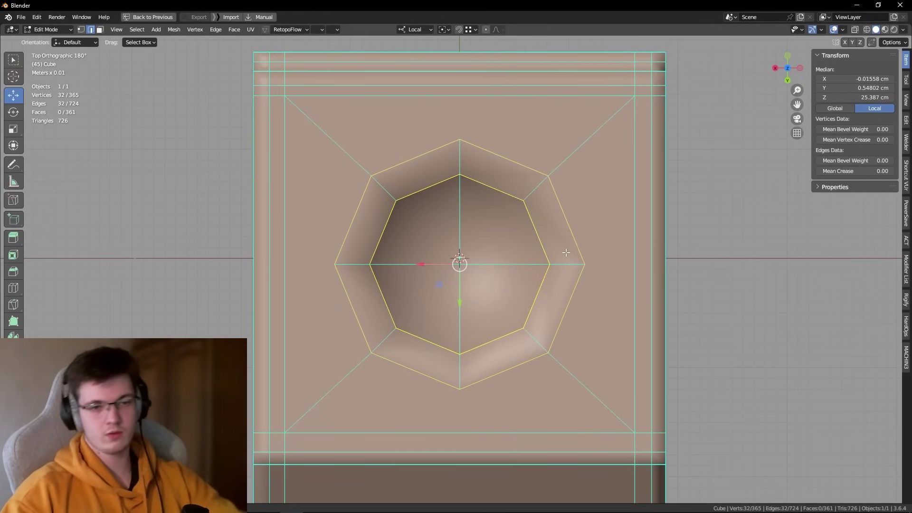
Step: Check the round smoothed recess in Object Mode, then select the block and re-enter Edit Mode
key(Tab)
click(581, 280)
key(KP_5)
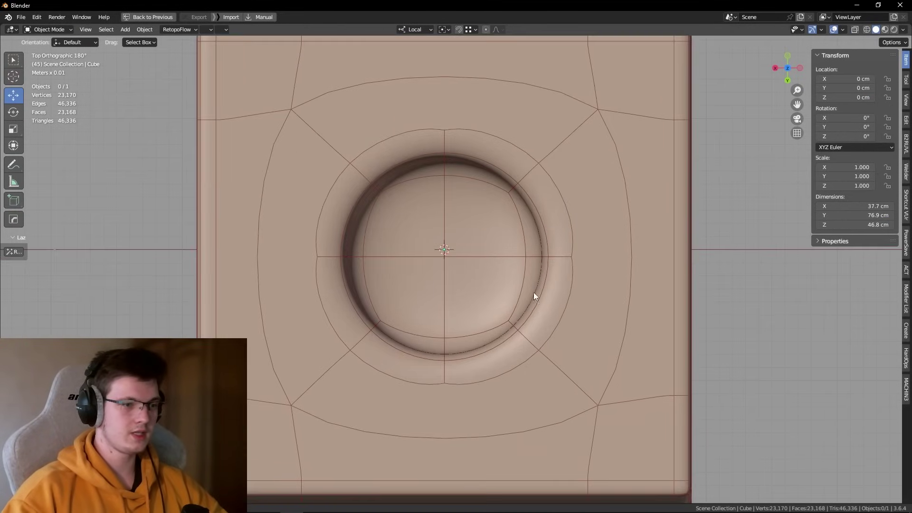
middle_drag(478, 154, 452, 158)
scroll(480, 207, up, 3)
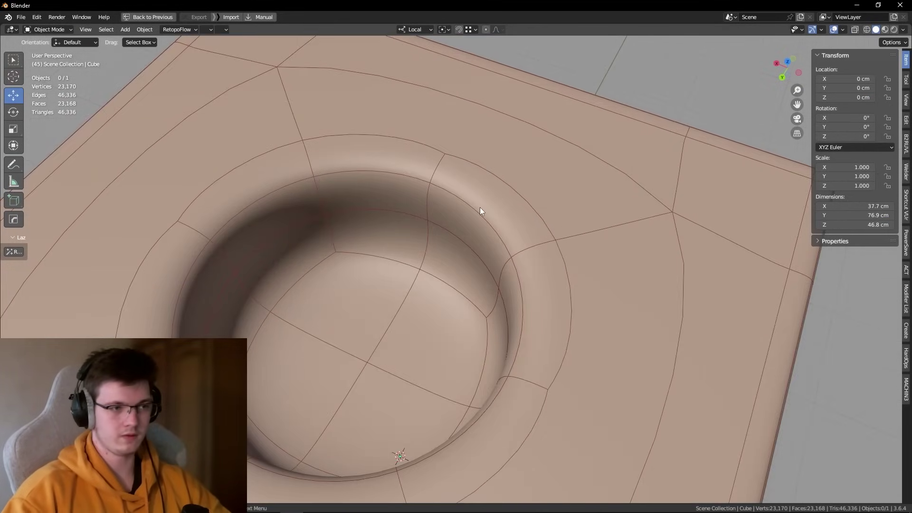
scroll(512, 240, up, 2)
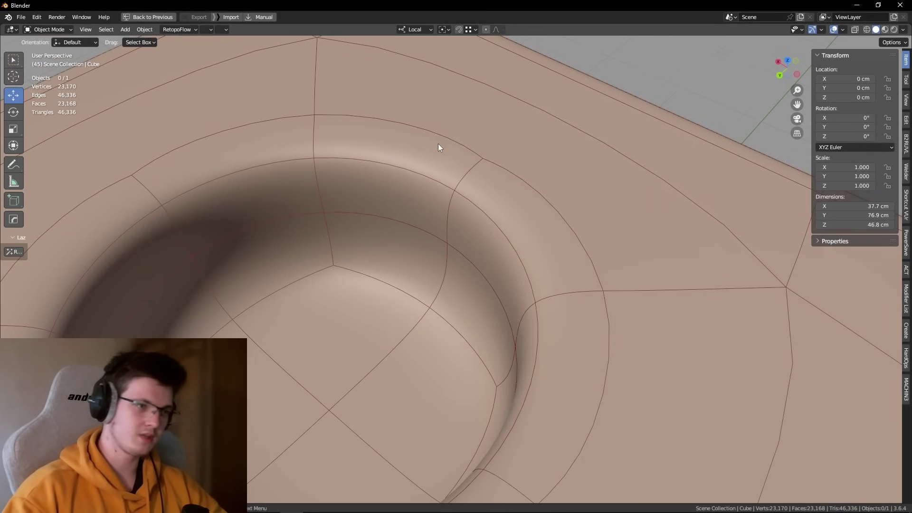
scroll(456, 157, down, 3)
scroll(487, 164, up, 2)
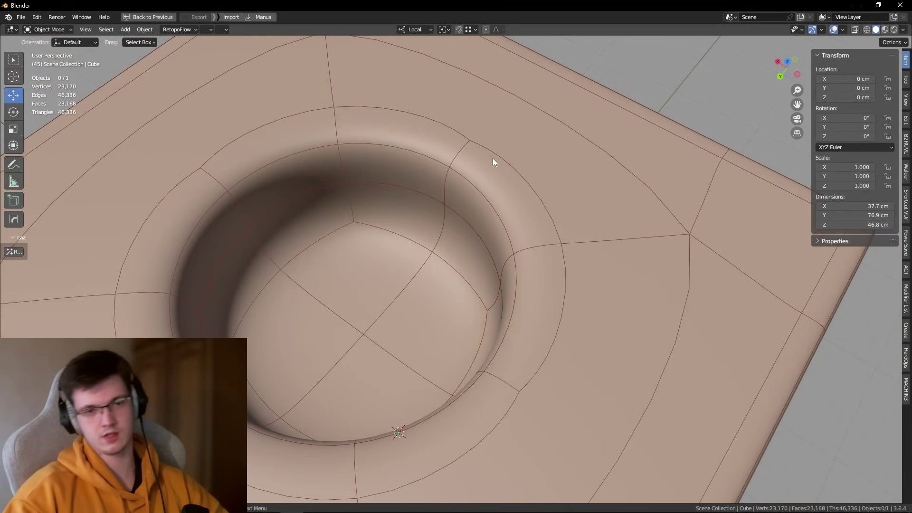
scroll(492, 158, down, 3)
middle_drag(481, 215, 483, 194)
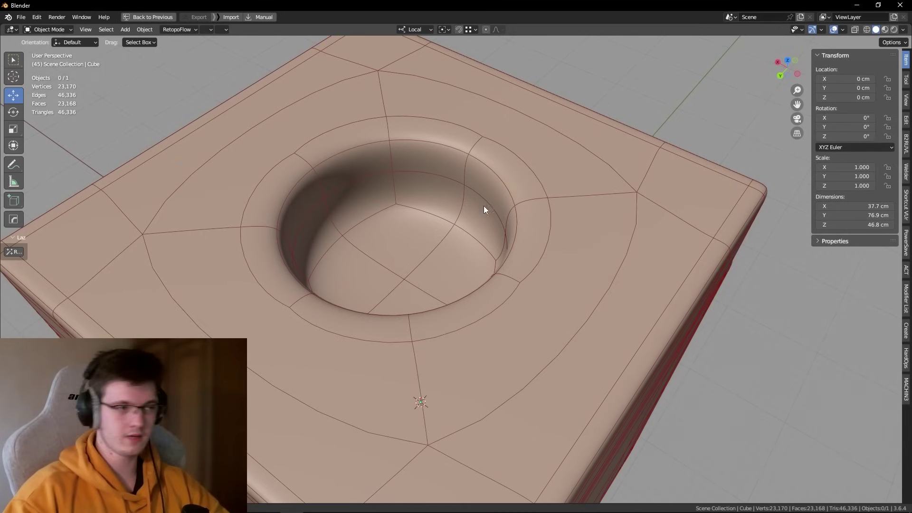
click(501, 209)
key(Tab)
Step: Select faces on the cage's top and open their context menu, then return to Object Mode
scroll(539, 215, down, 5)
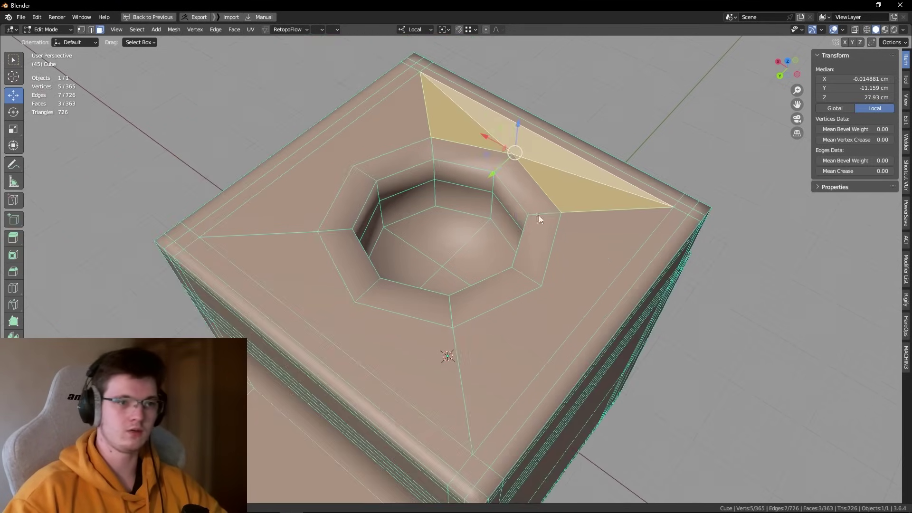
key(Tab)
click(681, 109)
right_click(623, 107)
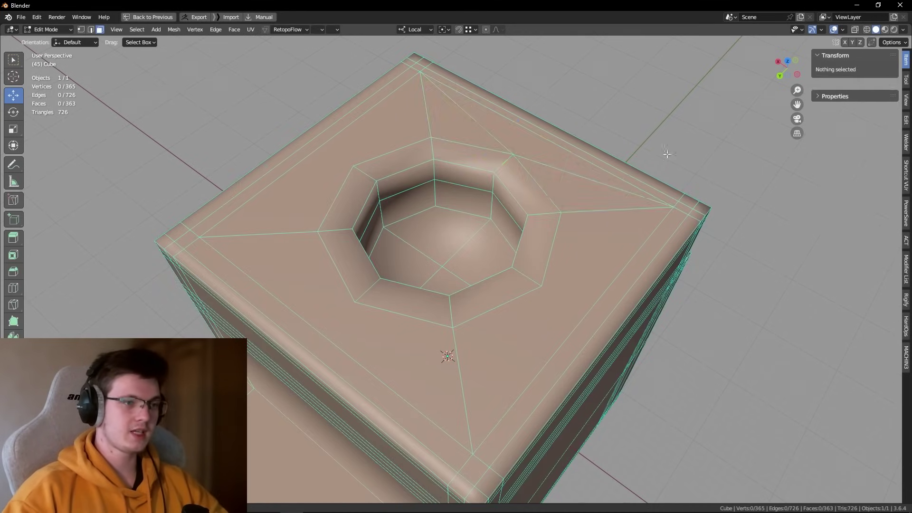
key(Tab)
scroll(535, 146, up, 4)
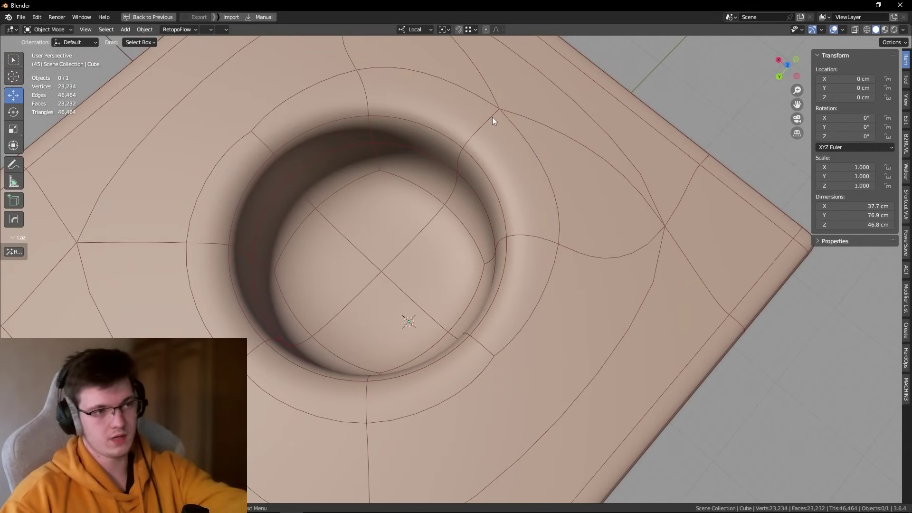
Step: Orbit around the hole, toggling the wireframe overlay off and back on
mouse_move(491, 176)
middle_down()
mouse_move(509, 151)
mouse_move(499, 200)
middle_up()
scroll(499, 204, down, 3)
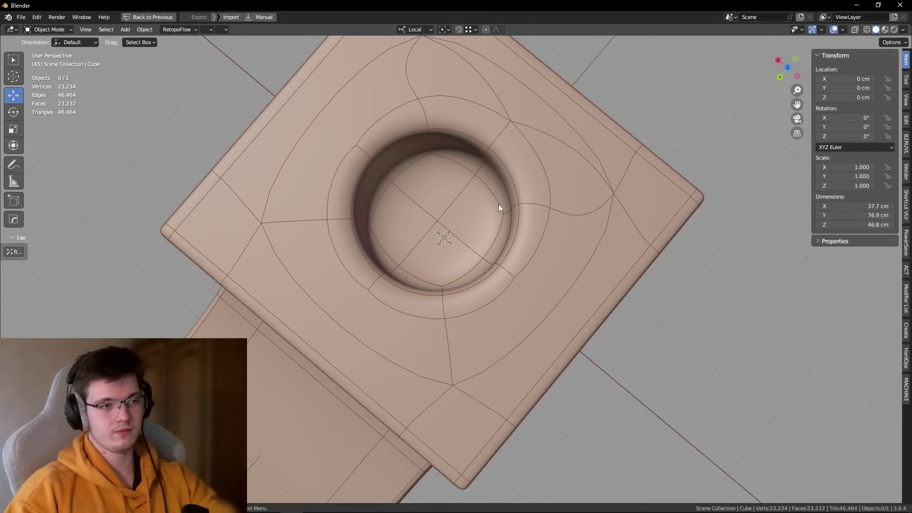
scroll(540, 204, up, 2)
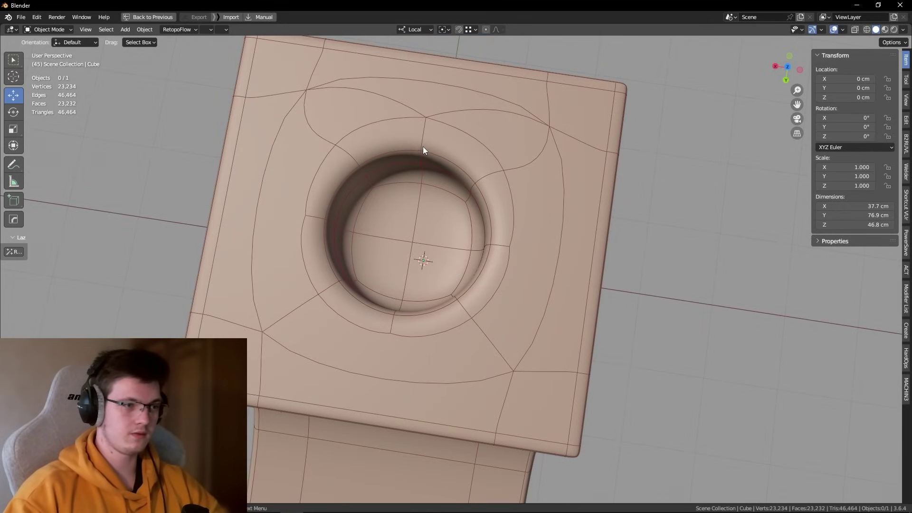
middle_drag(423, 147, 507, 248)
key(shift+alt+z)
mouse_move(446, 149)
middle_down()
mouse_move(452, 133)
mouse_move(440, 170)
middle_up()
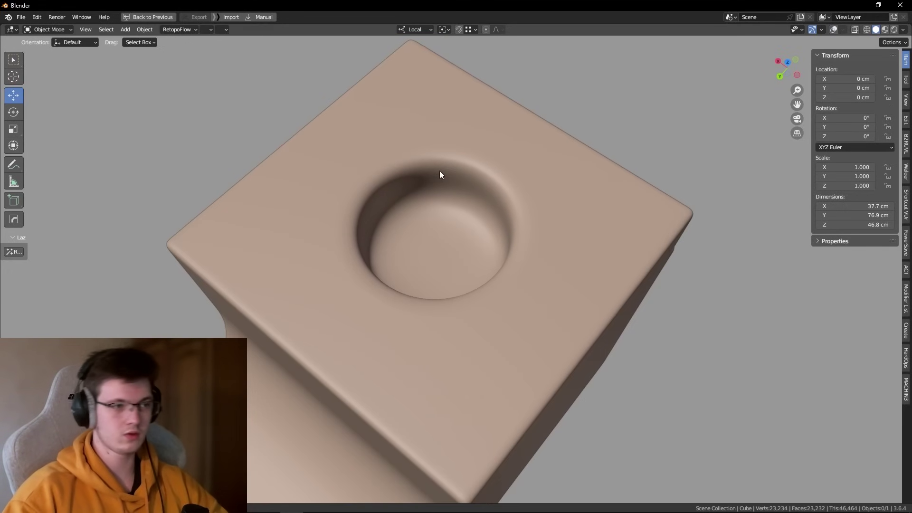
key(shift+alt+z)
middle_drag(463, 201, 455, 199)
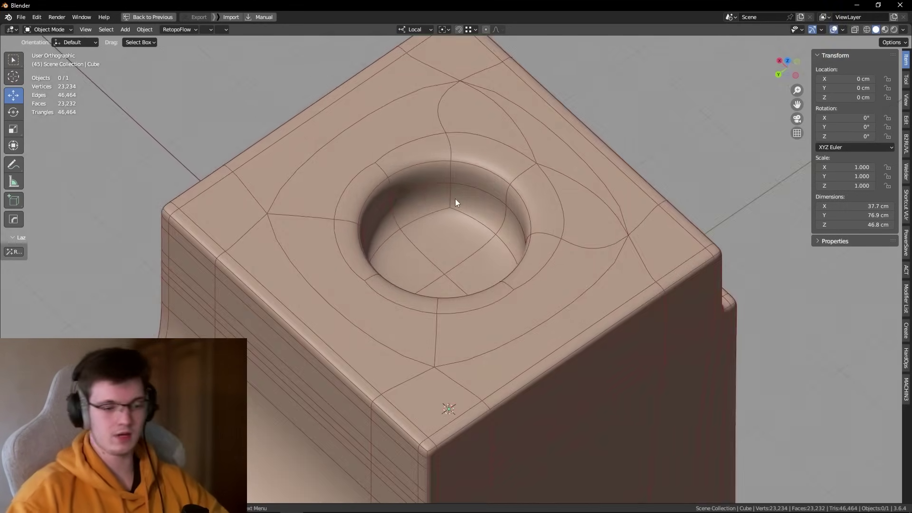
Step: Switch to perspective view and orbit and zoom to look down into the hole
key(KP_5)
scroll(455, 199, down, 4)
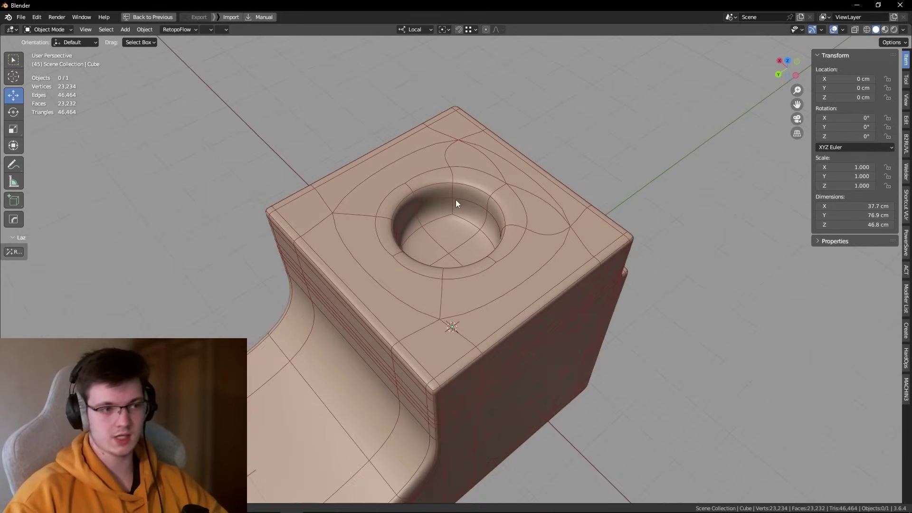
middle_drag(455, 199, 492, 194)
scroll(491, 195, up, 2)
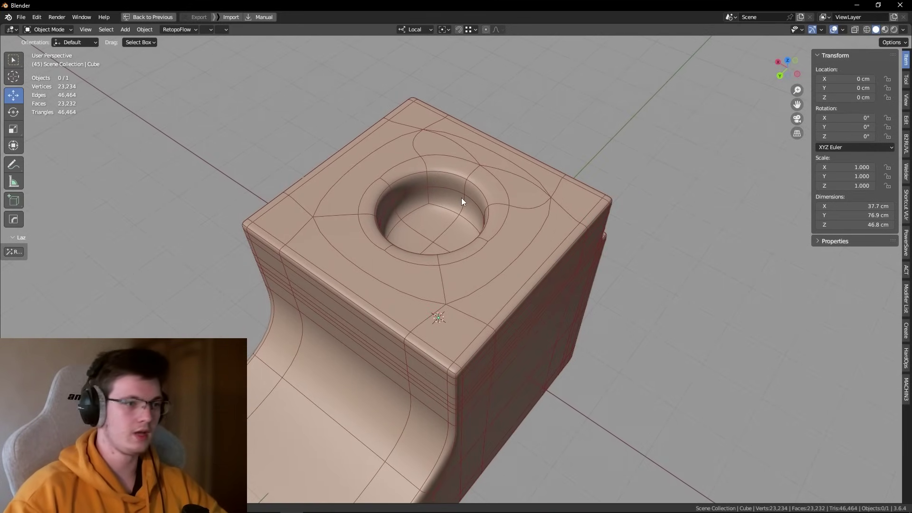
mouse_move(461, 198)
middle_down()
mouse_move(480, 225)
mouse_move(456, 193)
mouse_move(483, 217)
mouse_move(476, 209)
middle_up()
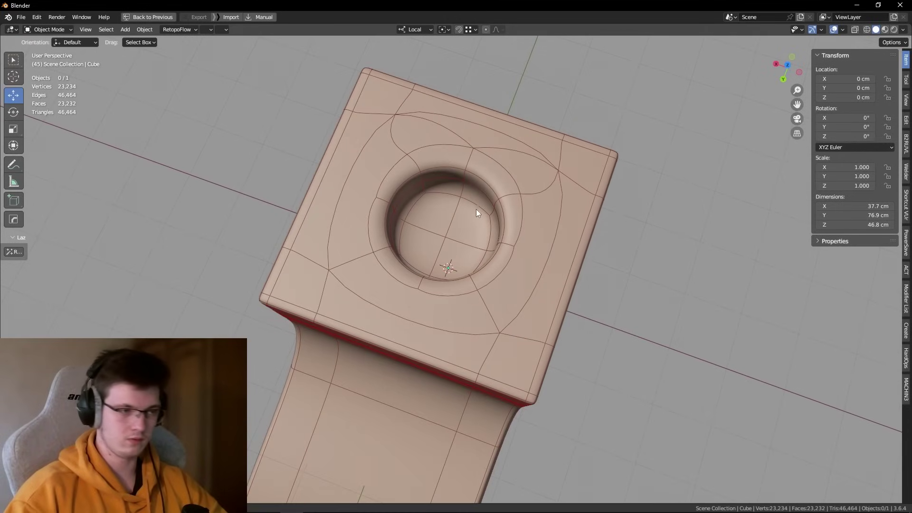
scroll(425, 175, up, 2)
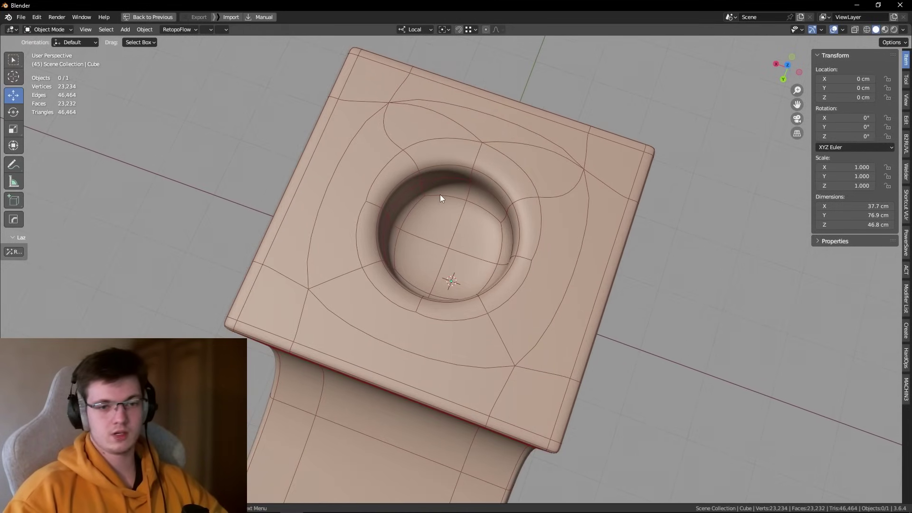
mouse_move(441, 200)
middle_down()
mouse_move(481, 225)
mouse_move(454, 191)
middle_up()
Step: In edge mode, frame the hole's rim loop and cut a new edge loop beside it
click(454, 191)
key(Tab)
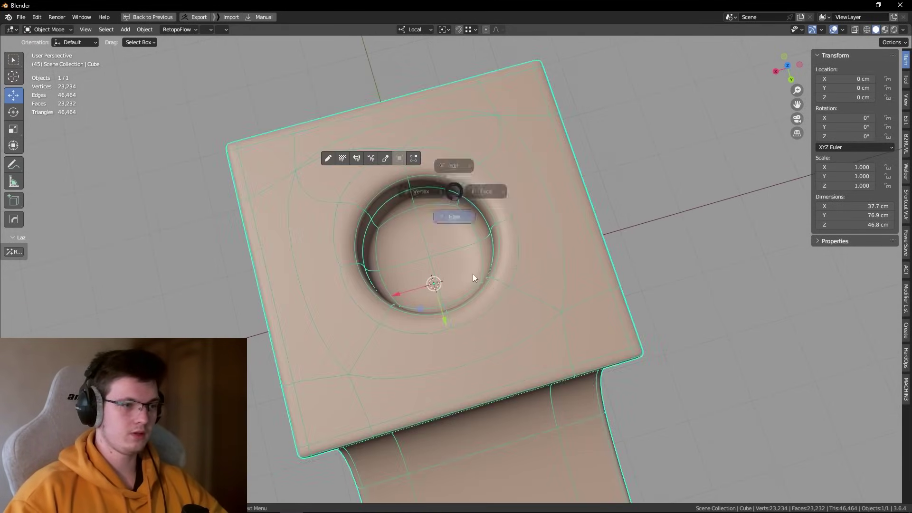
click(473, 273)
alt+click(437, 198)
key(KP_Decimal)
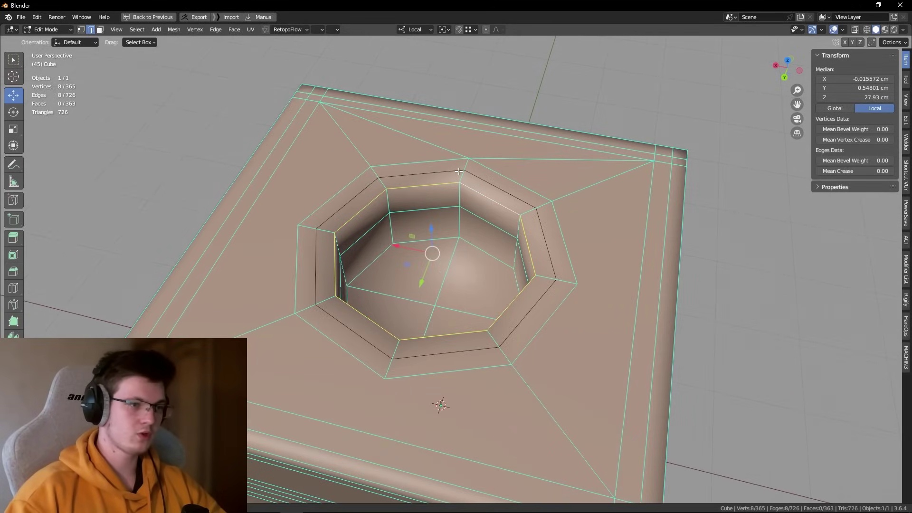
key(ctrl+r)
click(459, 171)
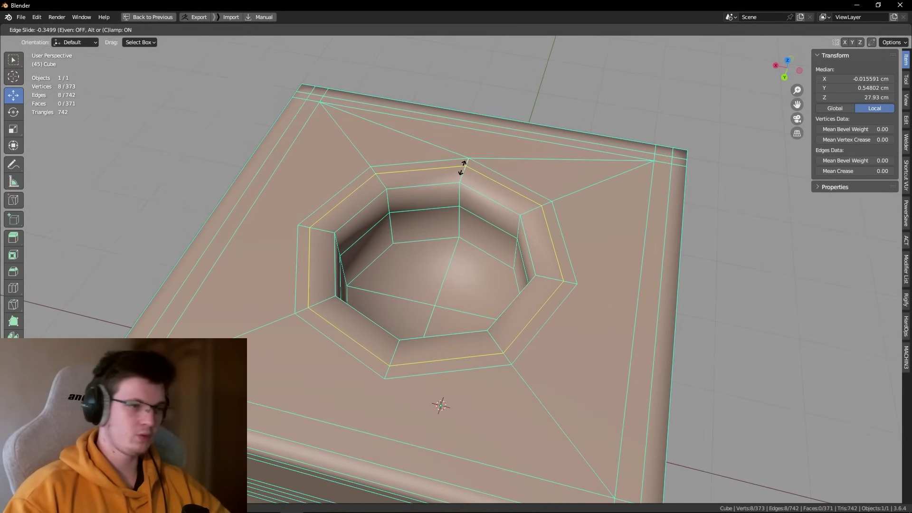
click(459, 171)
Step: Check the smoothed result in Object Mode from a low, side-on view of the hole
scroll(557, 222, up, 4)
scroll(556, 223, down, 4)
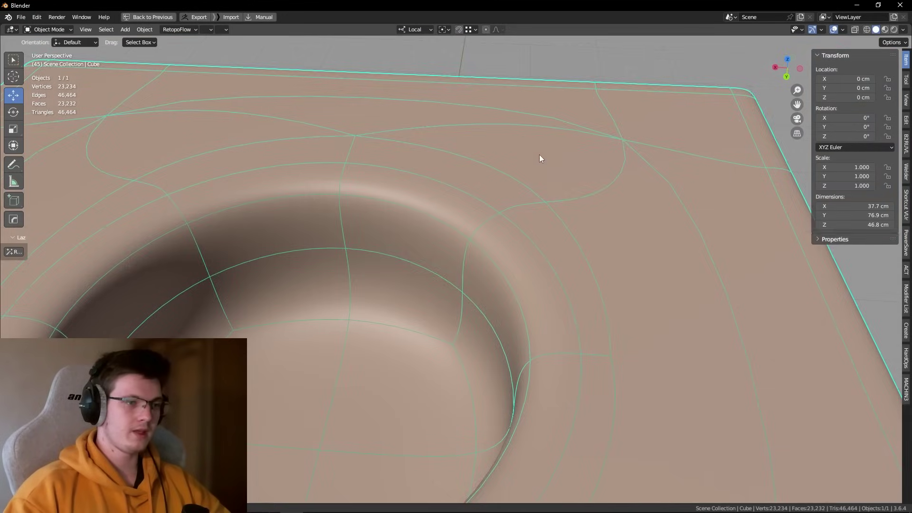
key(Tab)
scroll(514, 209, up, 2)
right_click(514, 216)
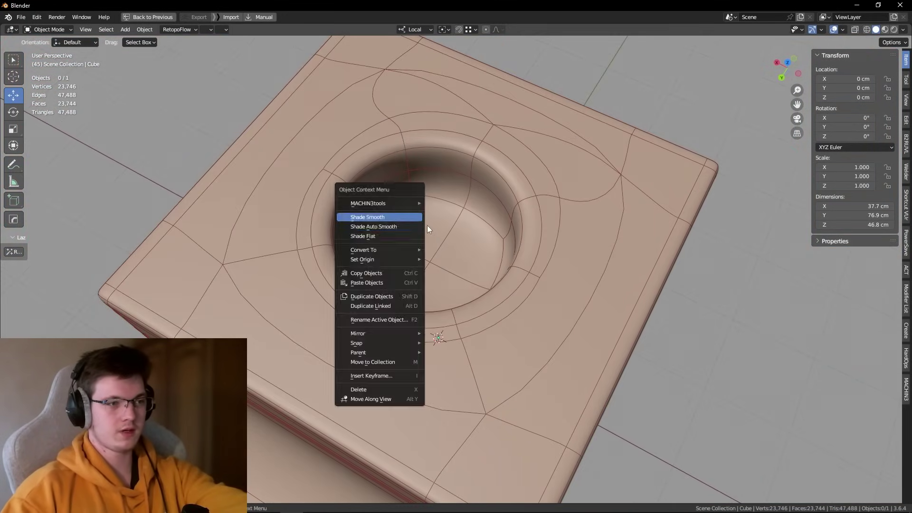
middle_drag(427, 225, 574, 232)
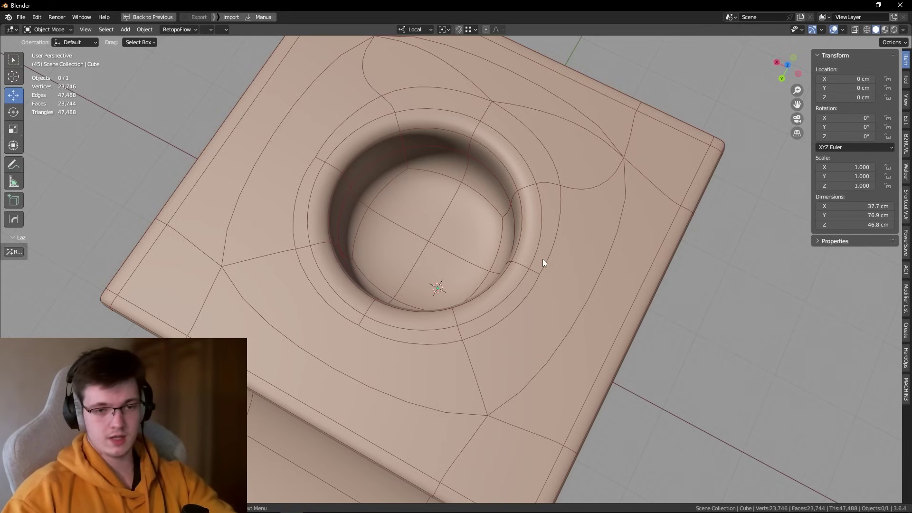
middle_drag(542, 264, 489, 135)
scroll(512, 209, up, 3)
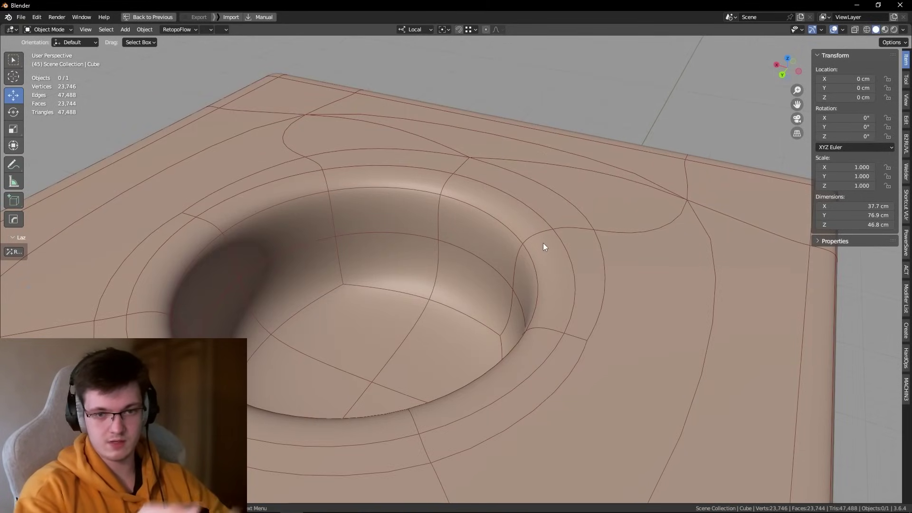
mouse_move(529, 246)
middle_down()
mouse_move(561, 220)
mouse_move(529, 187)
middle_up()
Step: Slide a loop down the hole wall, add another loop inside it, then return to Object Mode
key(Tab)
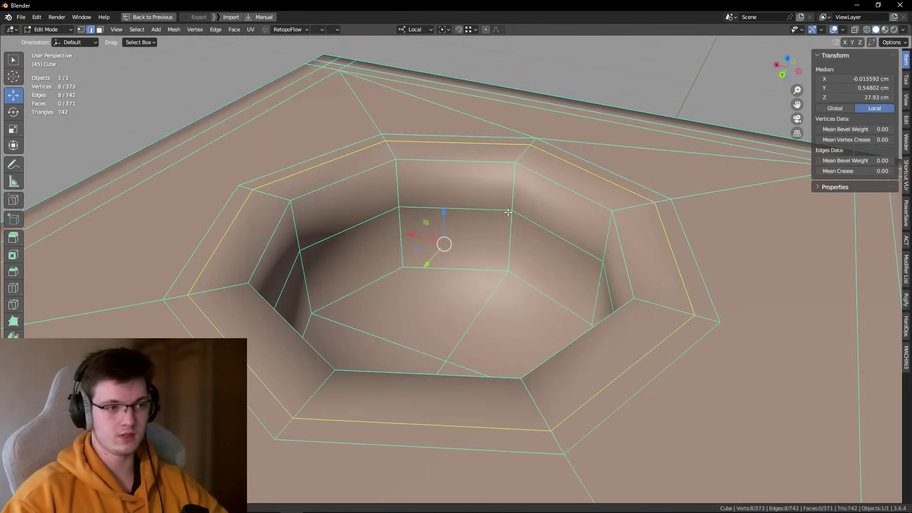
key(Tab)
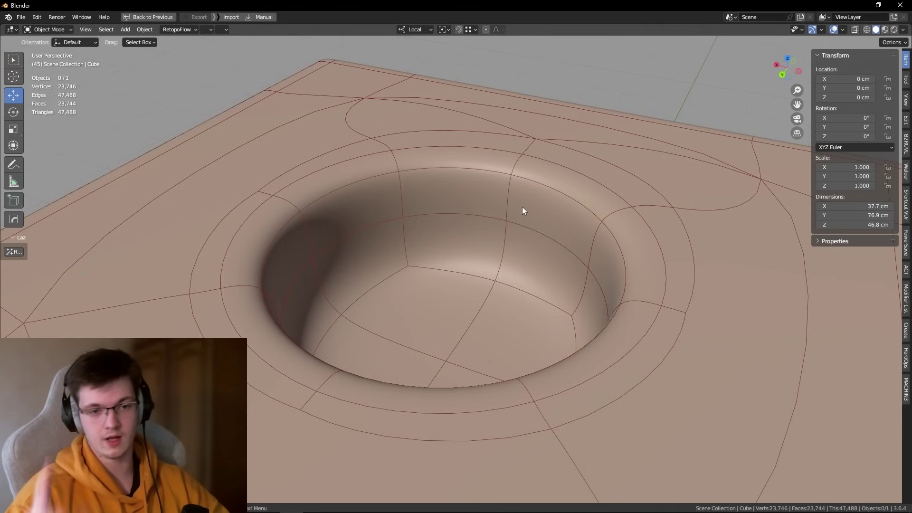
key(Tab)
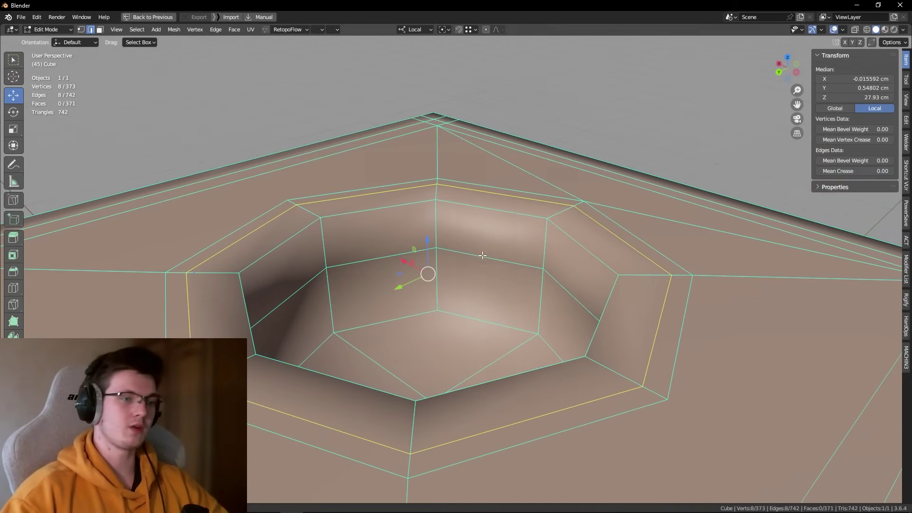
scroll(540, 252, up, 2)
key(g)
key(g)
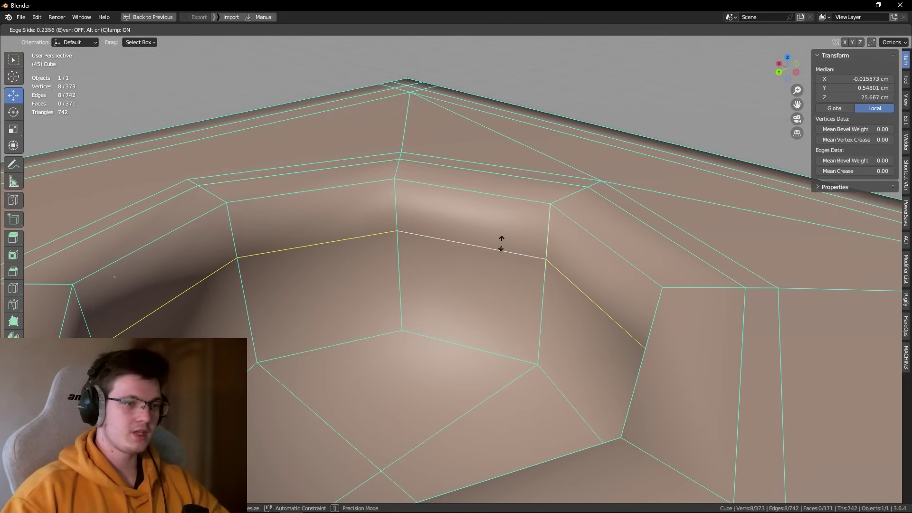
click(502, 235)
key(e)
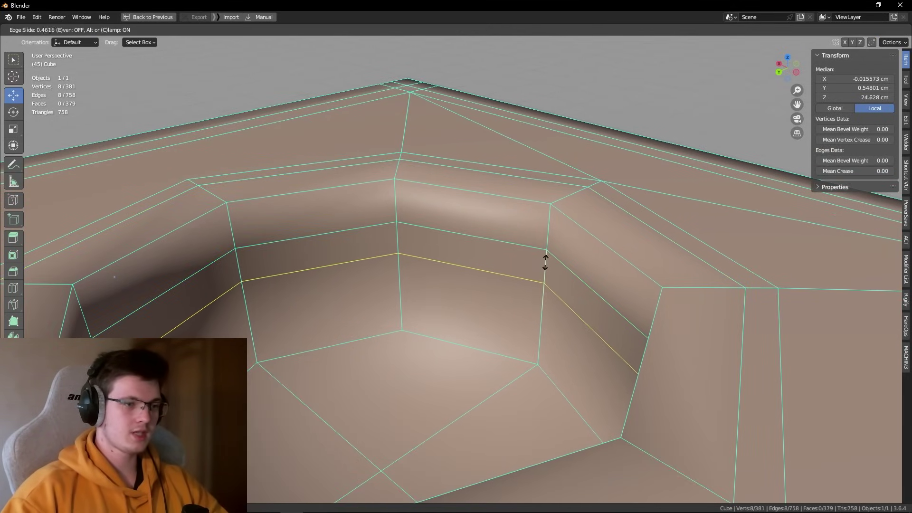
click(545, 266)
key(shift+Tab)
key(Tab)
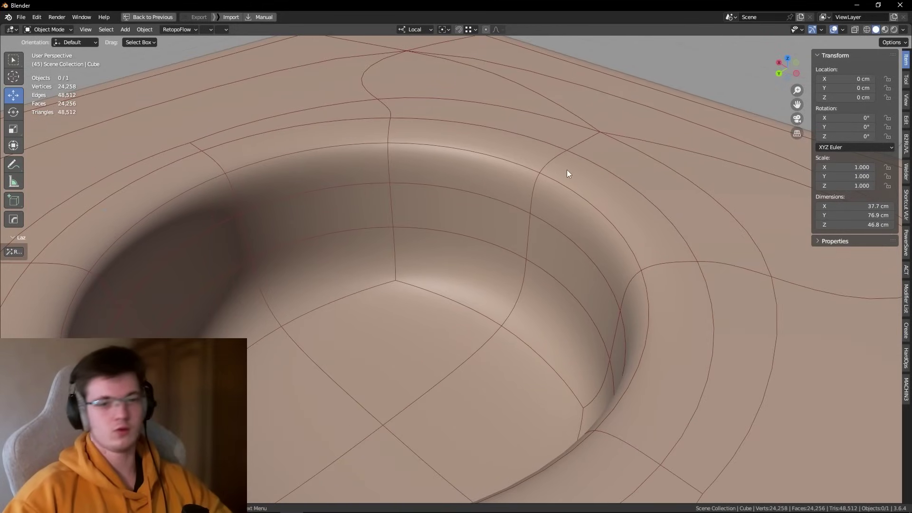
Step: Hide the wireframe overlay and orbit out to view the whole smoothed block and its recess
scroll(566, 169, down, 4)
mouse_move(504, 170)
middle_down()
mouse_move(543, 192)
mouse_move(510, 185)
mouse_move(509, 198)
middle_up()
key(shift+alt+z)
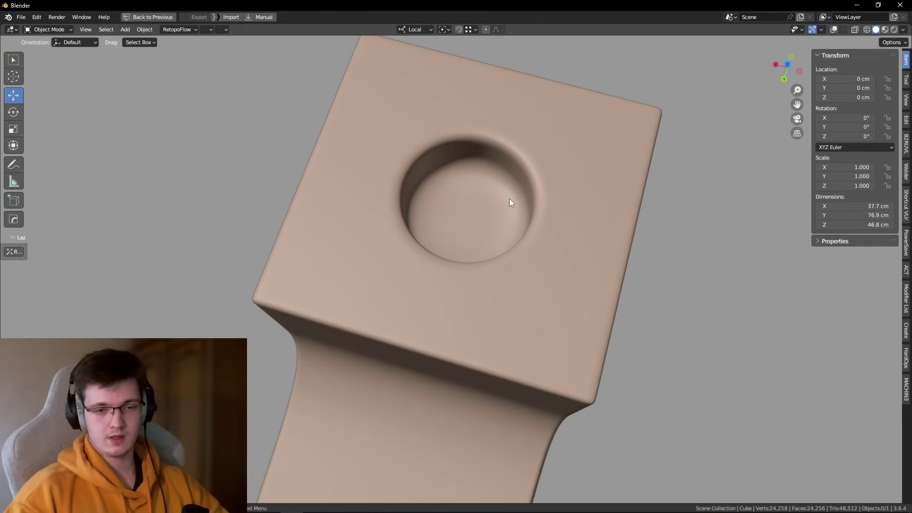
mouse_move(509, 198)
middle_down()
mouse_move(484, 186)
mouse_move(407, 210)
mouse_move(537, 355)
middle_up()
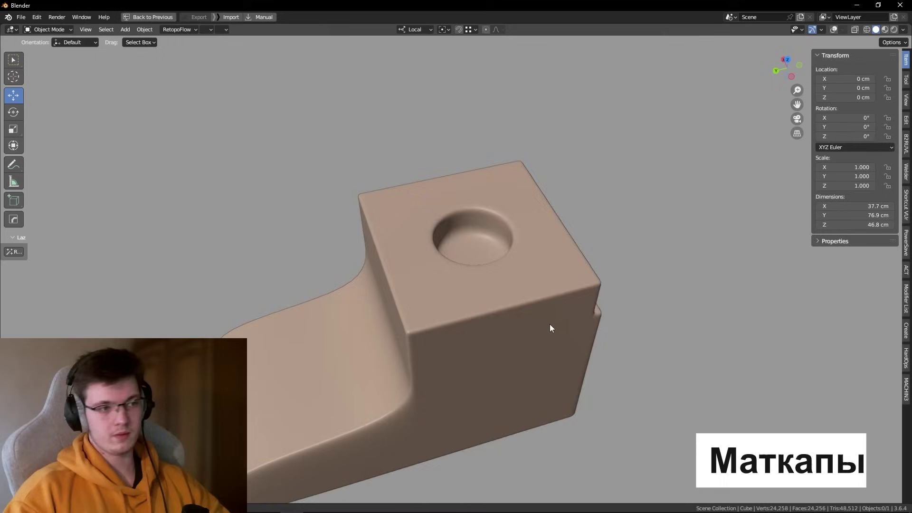
mouse_move(550, 324)
middle_down()
mouse_move(545, 221)
mouse_move(664, 142)
mouse_move(642, 169)
middle_up()
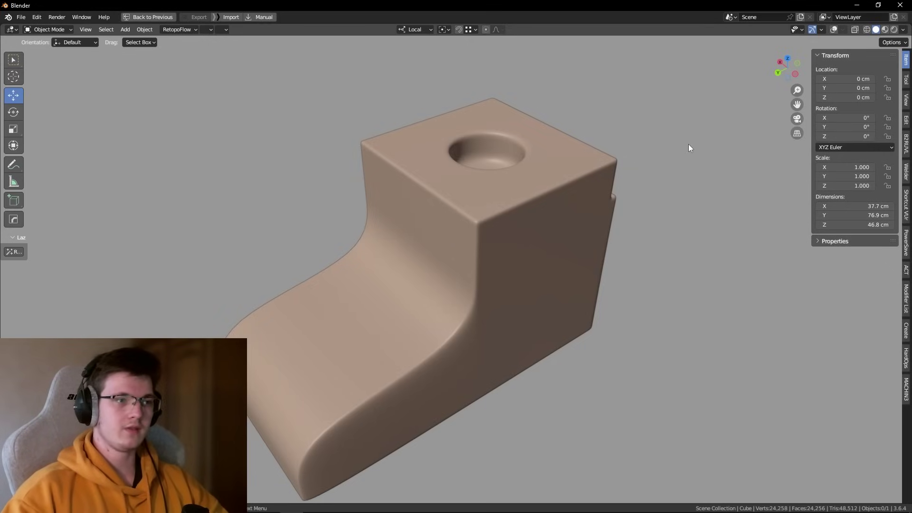
mouse_move(688, 145)
middle_down()
mouse_move(640, 187)
mouse_move(668, 190)
mouse_move(651, 208)
middle_up()
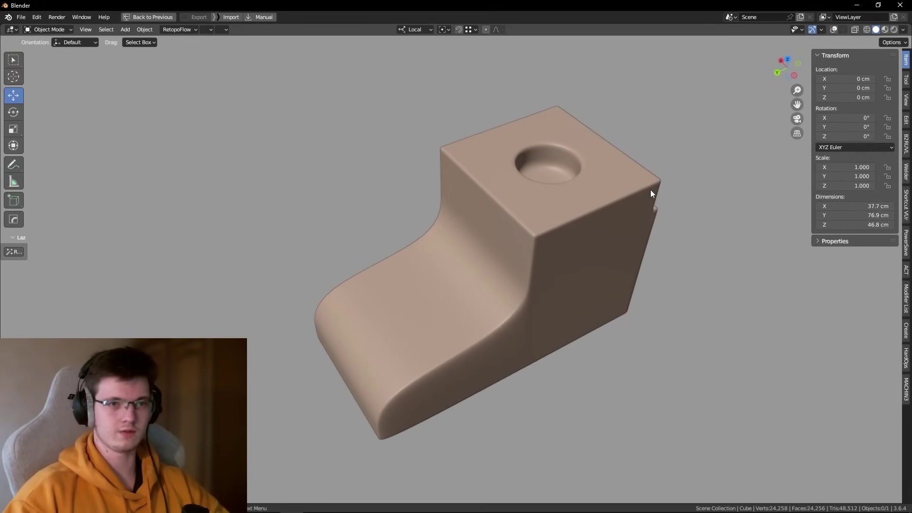
Step: Switch viewport lighting to MatCap and try the vertical-stripe MatCap
click(904, 30)
click(904, 29)
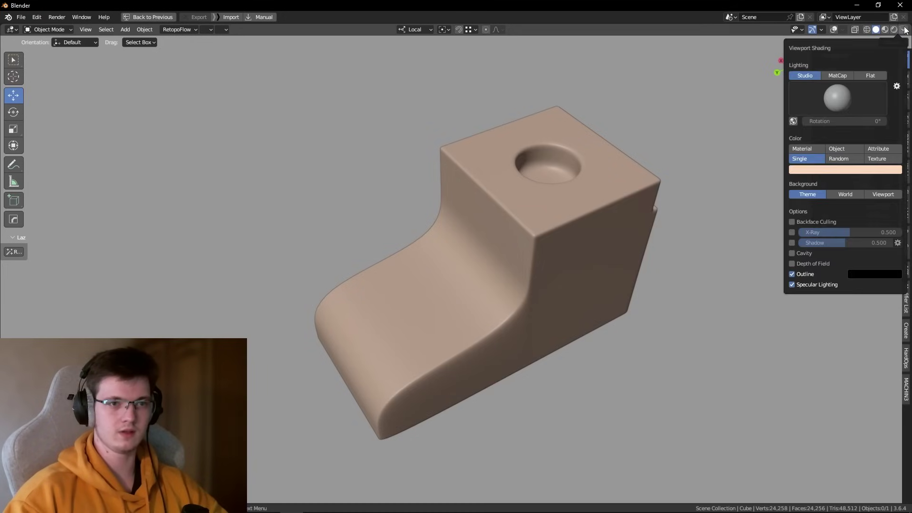
click(840, 75)
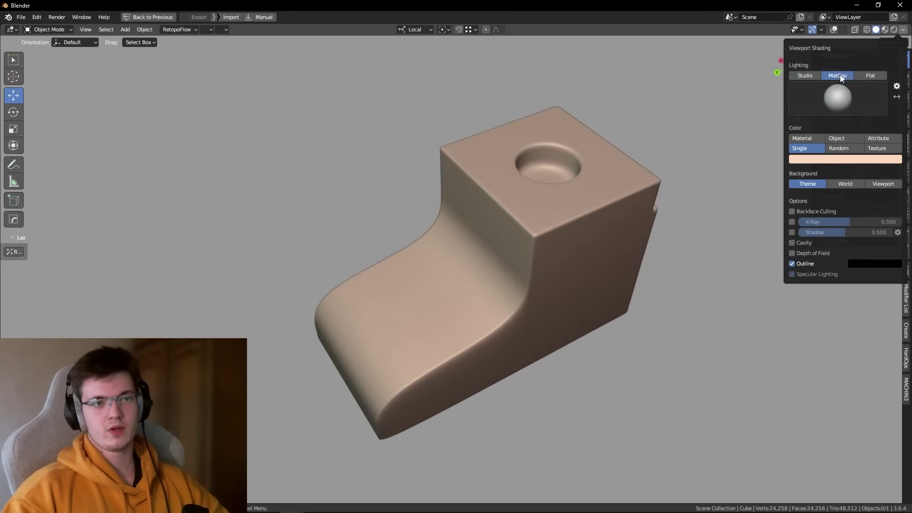
click(829, 111)
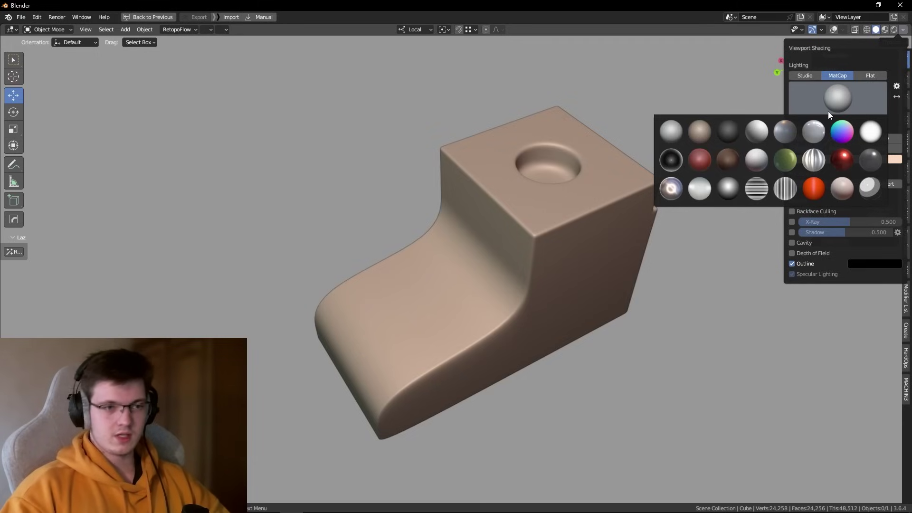
click(784, 186)
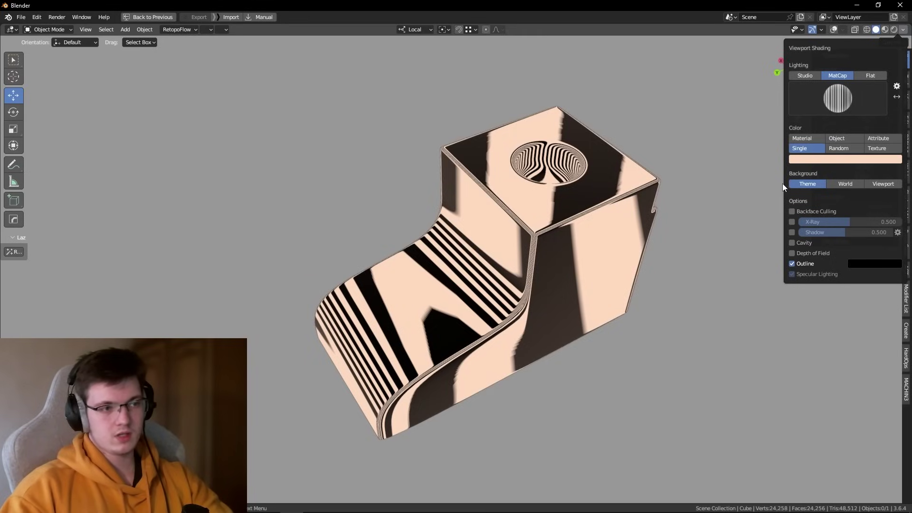
Step: Try the glossy red MatCap, then settle on a plain grey MatCap and orbit to inspect
click(840, 107)
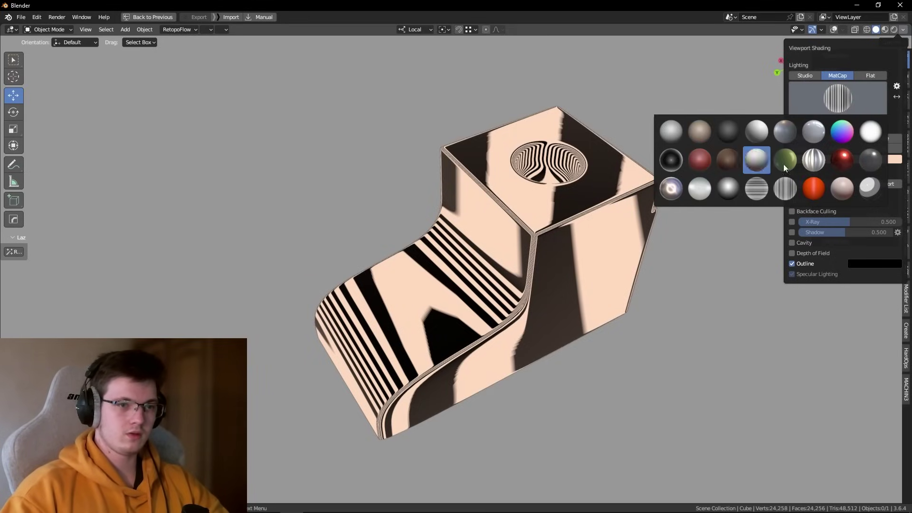
click(848, 160)
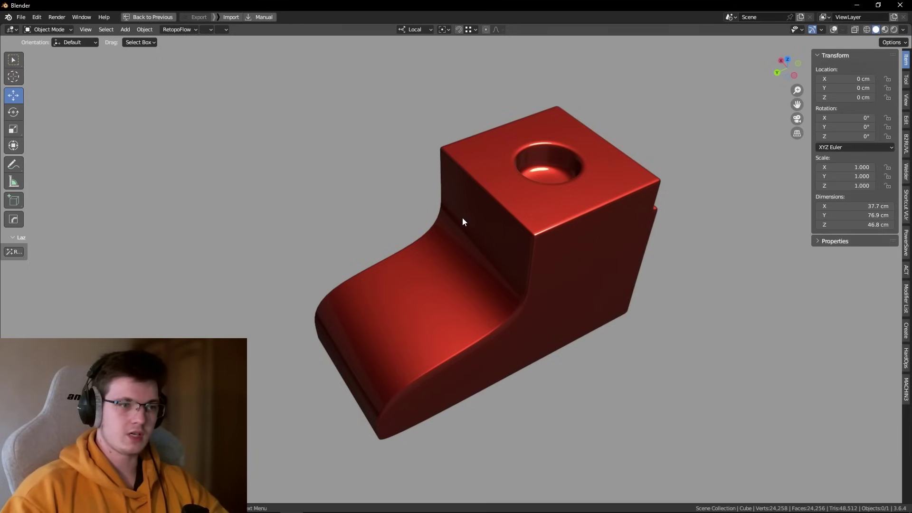
click(903, 30)
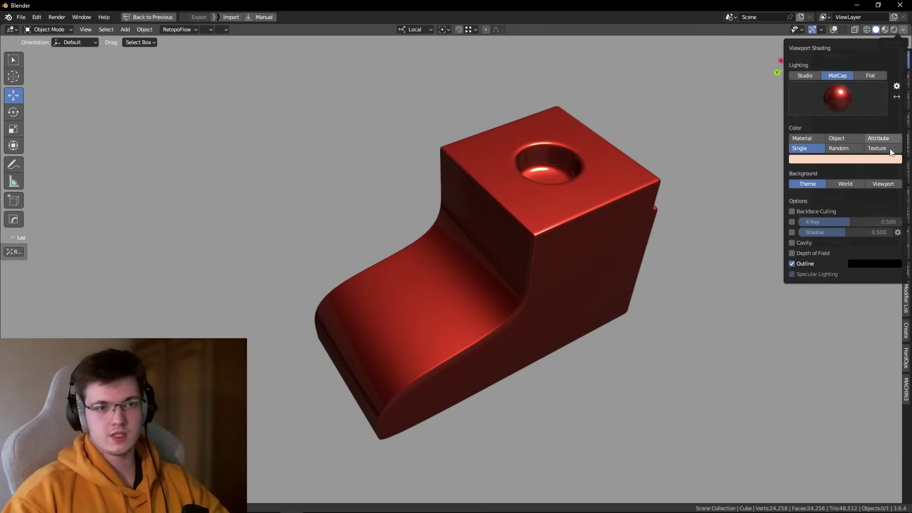
click(838, 98)
click(865, 160)
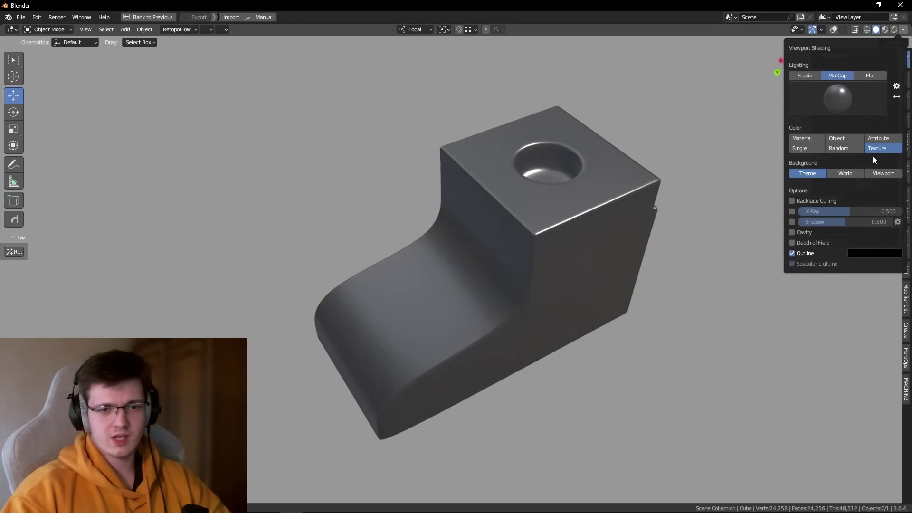
mouse_move(562, 226)
middle_down()
mouse_move(646, 202)
mouse_move(711, 265)
mouse_move(705, 287)
mouse_move(672, 269)
mouse_move(615, 279)
mouse_move(699, 279)
mouse_move(617, 281)
mouse_move(658, 304)
mouse_move(674, 301)
mouse_move(678, 314)
mouse_move(621, 299)
mouse_move(714, 297)
mouse_move(783, 315)
mouse_move(625, 271)
mouse_move(711, 308)
mouse_move(658, 287)
middle_up()
scroll(615, 279, up, 3)
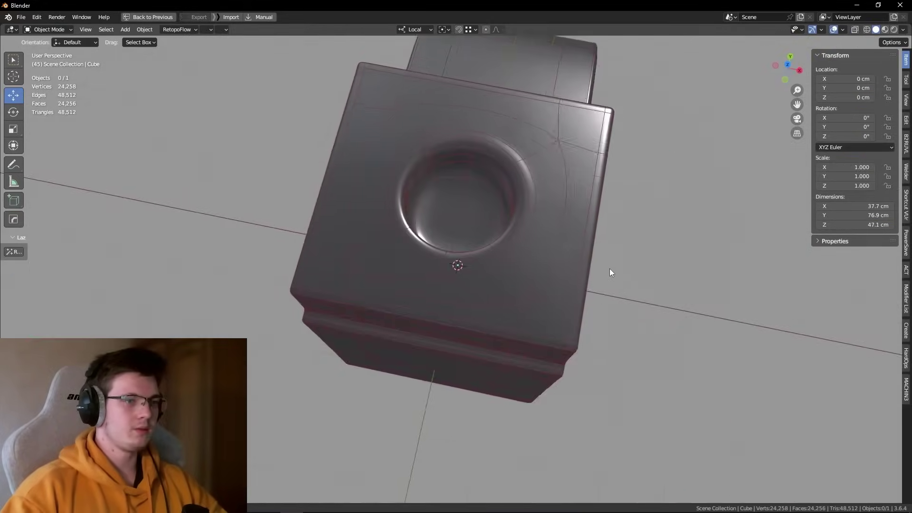
Step: Briefly enter Edit Mode and back out, zooming in and out on the block's top
middle_drag(595, 238, 574, 211)
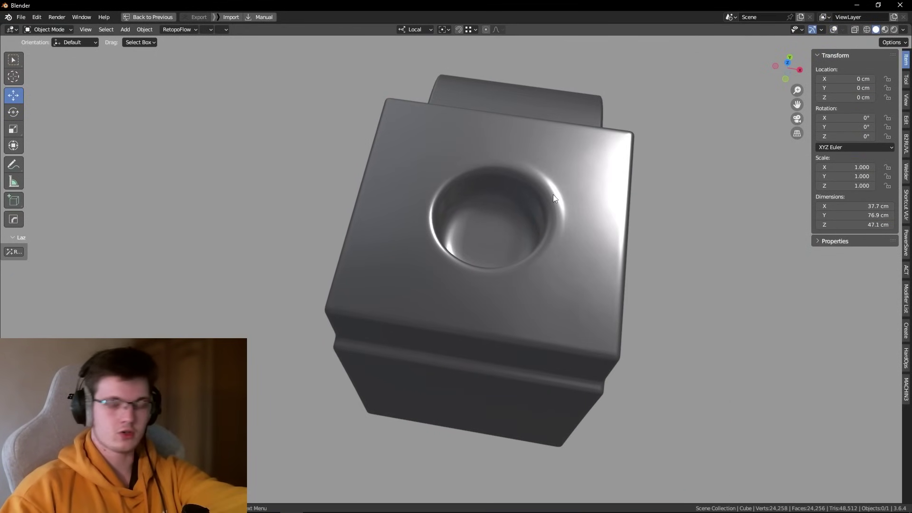
key(Tab)
scroll(563, 202, up, 3)
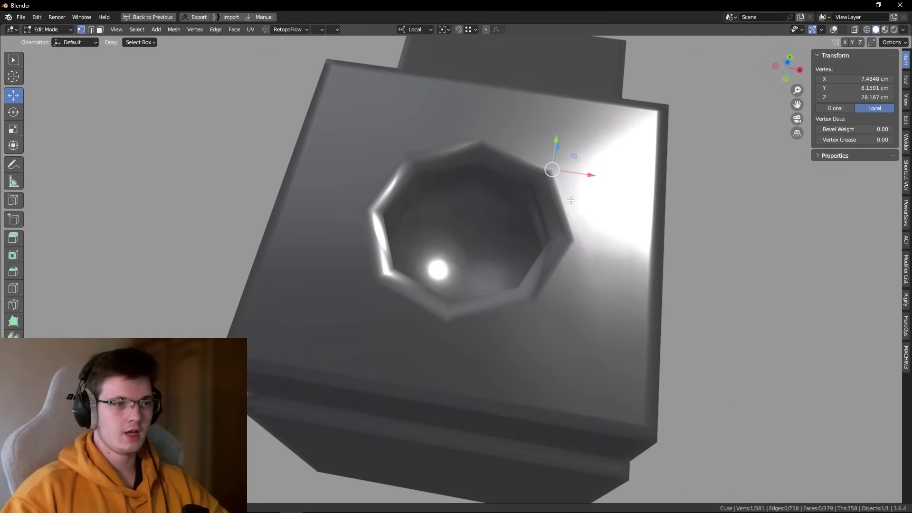
scroll(563, 201, up, 2)
scroll(564, 202, up, 2)
key(Tab)
scroll(605, 234, up, 2)
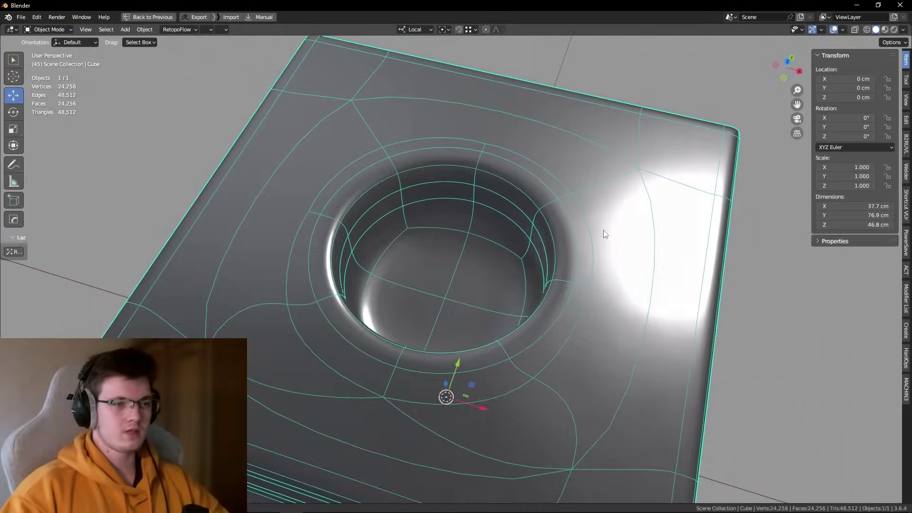
scroll(604, 233, up, 1)
scroll(605, 234, up, 1)
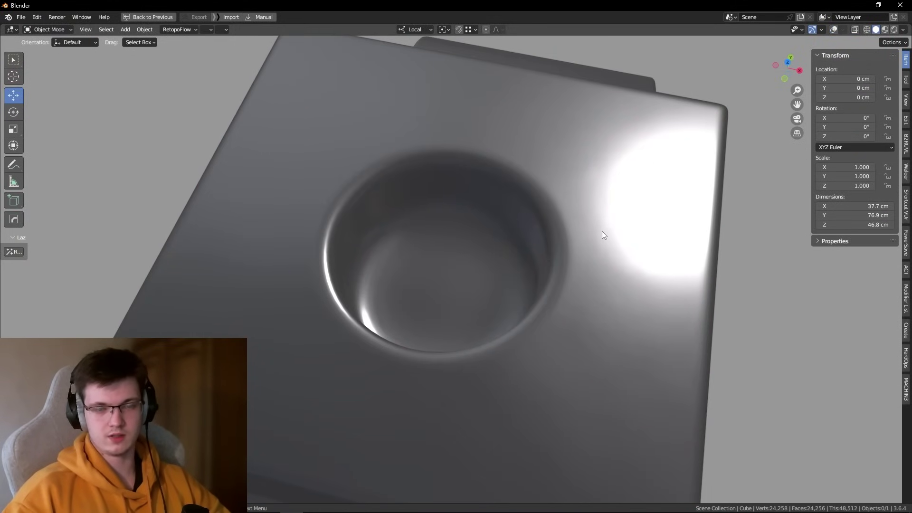
scroll(601, 237, down, 1)
scroll(558, 235, down, 2)
scroll(624, 236, down, 2)
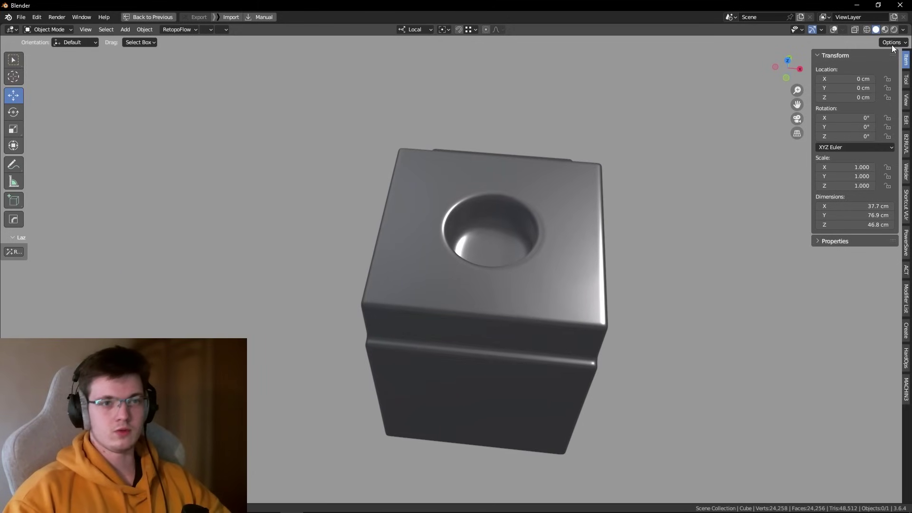
Step: Apply the striped MatCap and check the block from Top and Right views
click(903, 30)
click(845, 85)
click(786, 185)
key(KP_7)
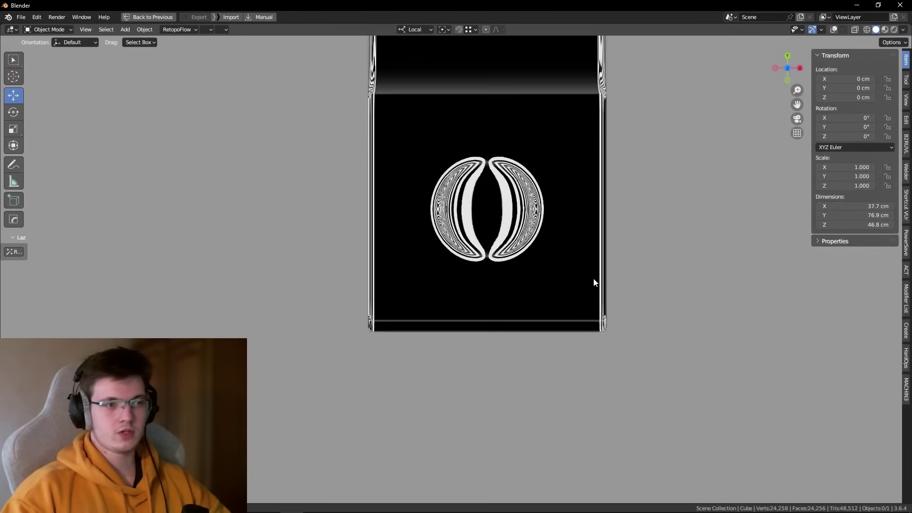
mouse_move(595, 284)
middle_down()
mouse_move(488, 202)
mouse_move(514, 217)
mouse_move(474, 179)
mouse_move(523, 241)
middle_up()
key(KP_3)
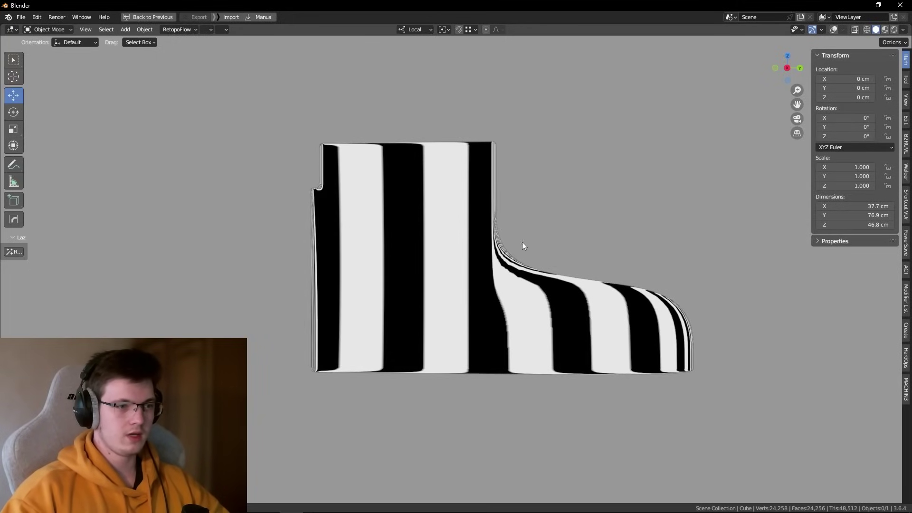
Step: Recentre the block, select it and enter Edit Mode with see-through display on
scroll(546, 277, up, 5)
scroll(501, 269, up, 1)
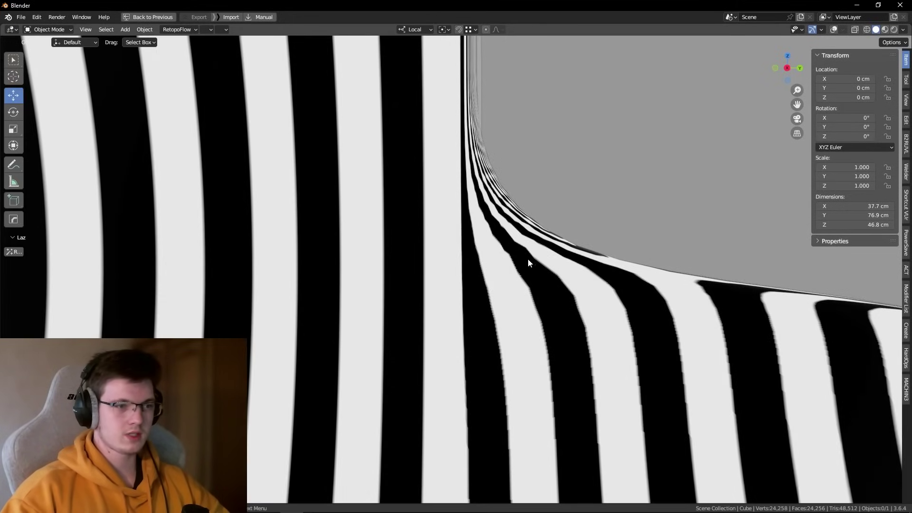
scroll(514, 290, down, 6)
shift+middle_drag(556, 311, 520, 275)
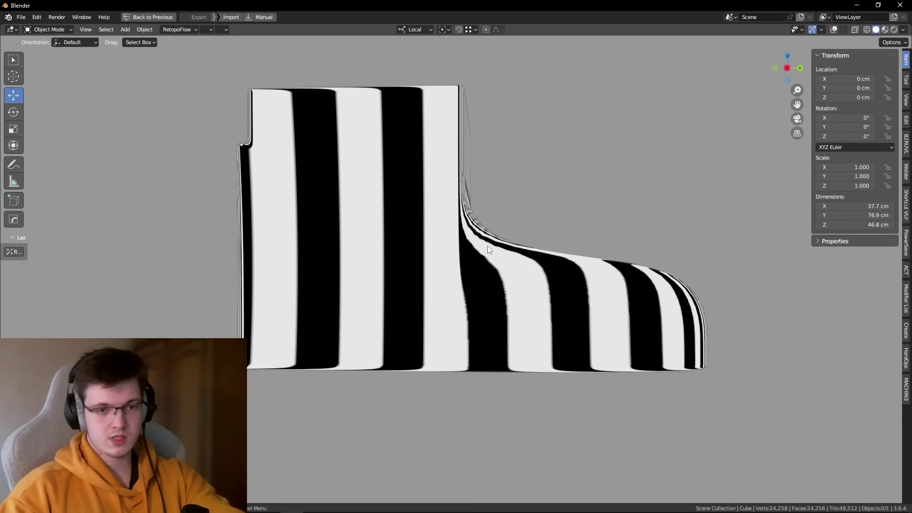
click(514, 320)
key(Tab)
key(alt+z)
key(alt+z)
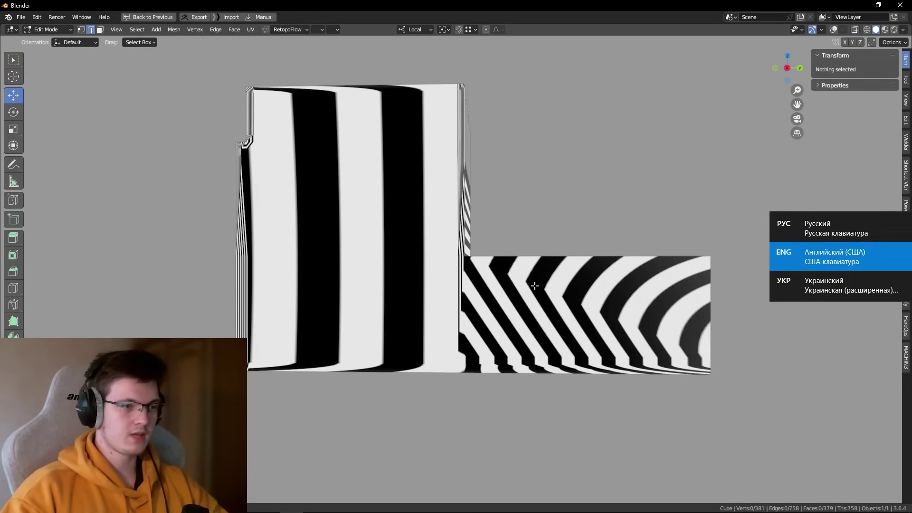
Step: Loop-cut the step, sliding the new edge loop toward the inner corner to tighten it
middle_drag(536, 298, 538, 315)
key(shift+alt+z)
key(ctrl+r)
click(538, 316)
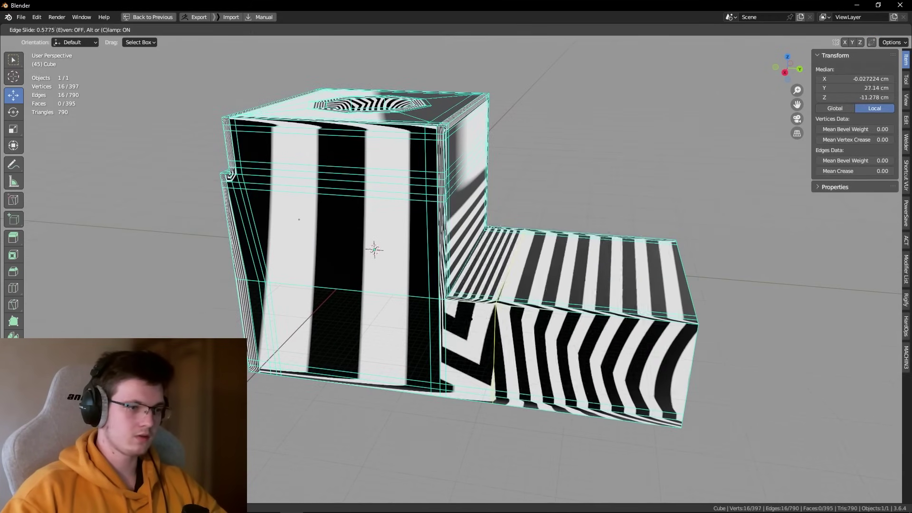
key(g)
key(g)
click(374, 249)
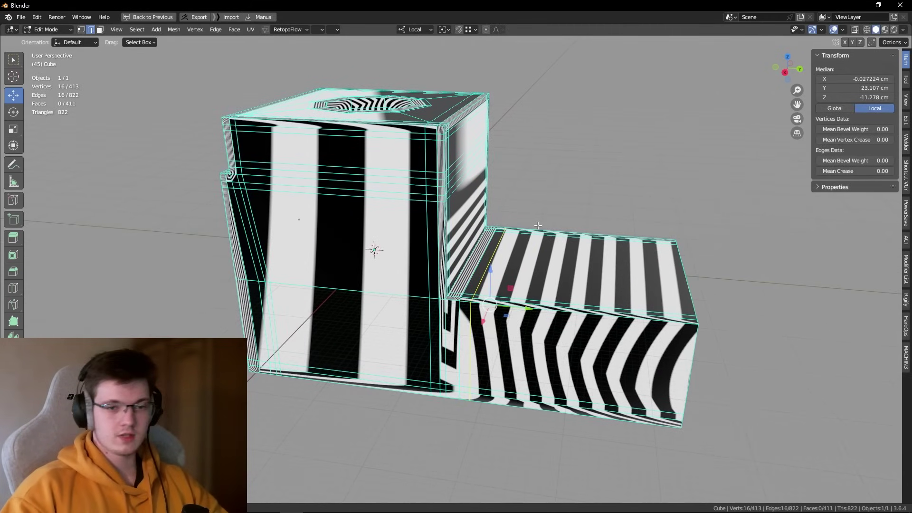
mouse_move(374, 249)
middle_down()
mouse_move(598, 258)
mouse_move(585, 244)
middle_up()
key(Tab)
Step: Set viewport shading to Studio lighting with Material colour, showing the block tan
click(586, 248)
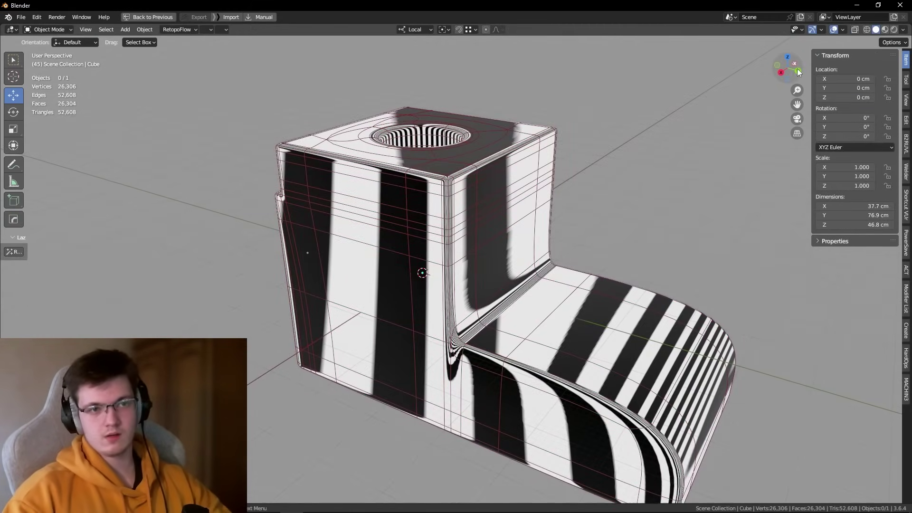
middle_drag(713, 124, 694, 158)
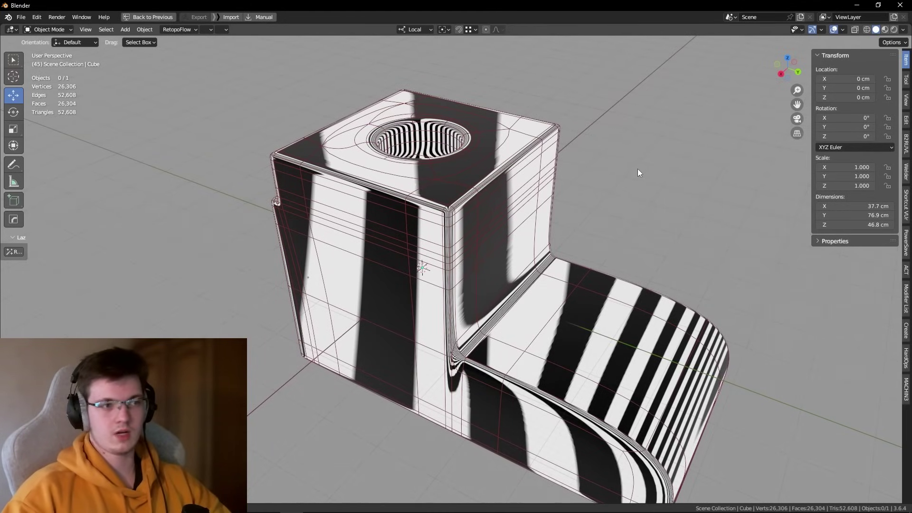
middle_drag(638, 170, 618, 175)
click(903, 29)
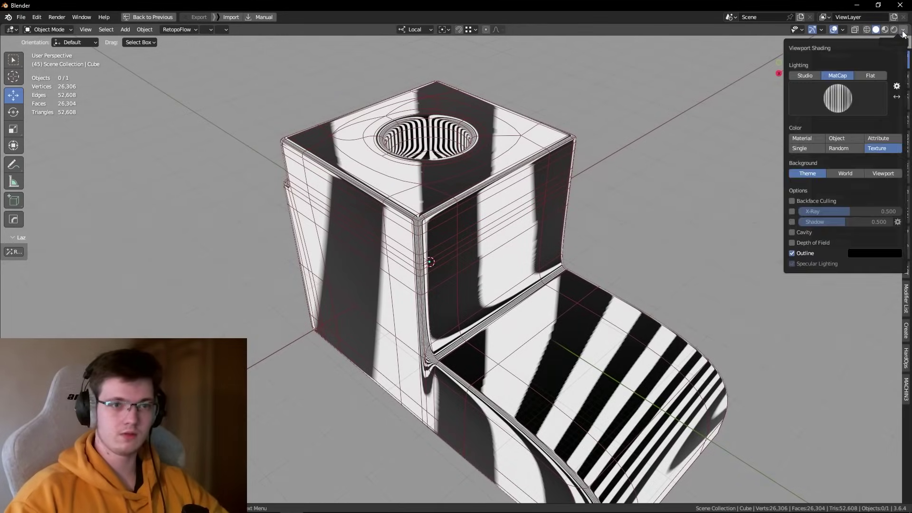
click(837, 98)
click(817, 76)
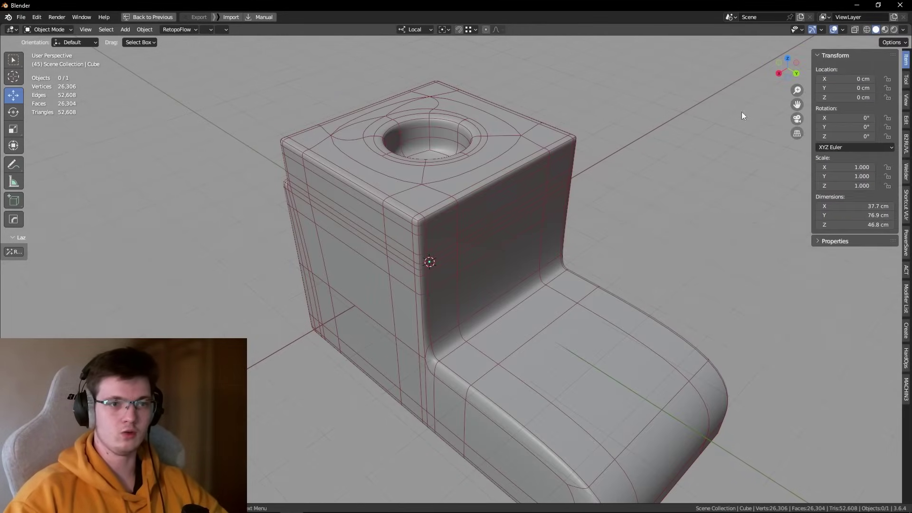
click(903, 29)
click(801, 161)
middle_drag(597, 191, 638, 205)
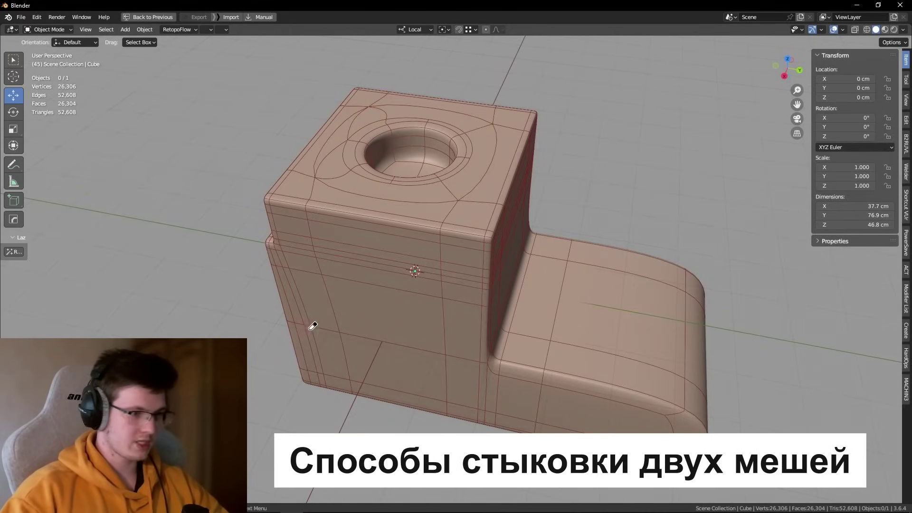
Step: Add a new cube above the block and scale it up in right-side view
mouse_move(311, 326)
middle_down()
mouse_move(483, 359)
mouse_move(540, 334)
mouse_move(516, 315)
middle_up()
scroll(478, 350, down, 3)
key(KP_3)
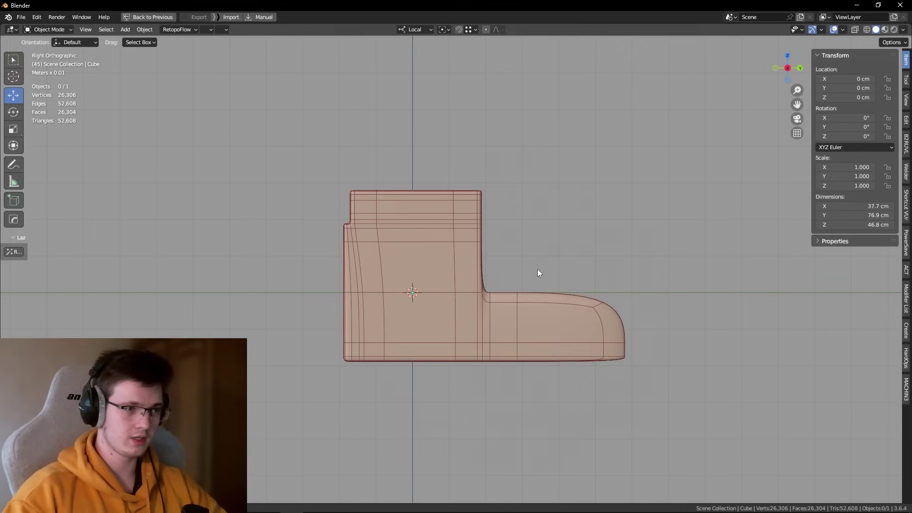
key(shift+a)
click(566, 55)
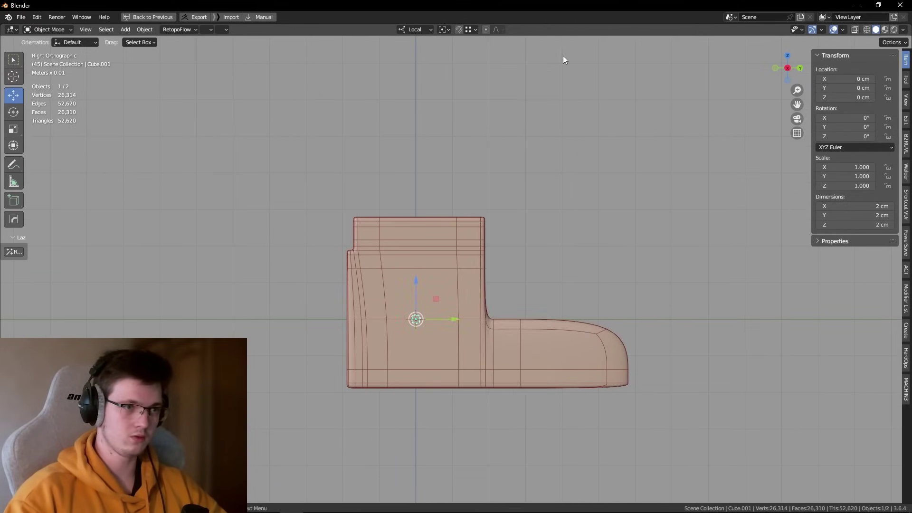
key(g)
key(s)
click(703, 276)
key(s)
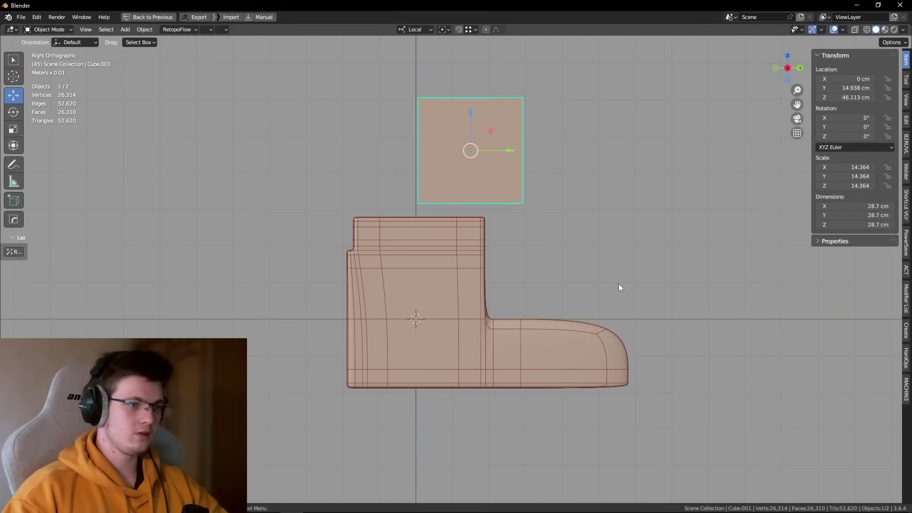
click(609, 275)
scroll(494, 205, up, 4)
mouse_move(476, 197)
shift+middle_down()
mouse_move(566, 300)
mouse_move(553, 269)
mouse_move(514, 278)
mouse_move(534, 295)
shift+middle_up()
Step: Apply the new cube's rotation and scale
key(ctrl+shift+Tab)
key(Escape)
key(ctrl+a)
click(498, 296)
key(KP_3)
Step: Bevel all the cube's edges and give it level-3 smooth subdivision
key(ctrl+Tab)
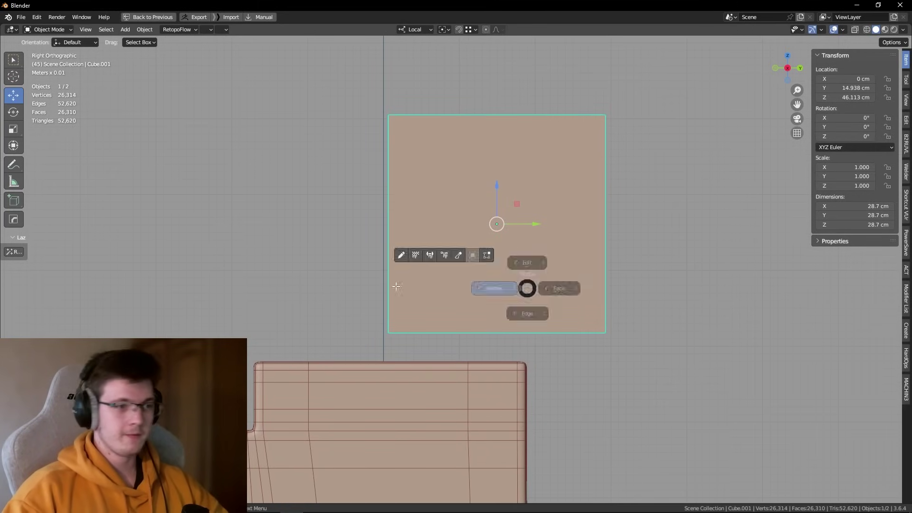
key(ctrl+b)
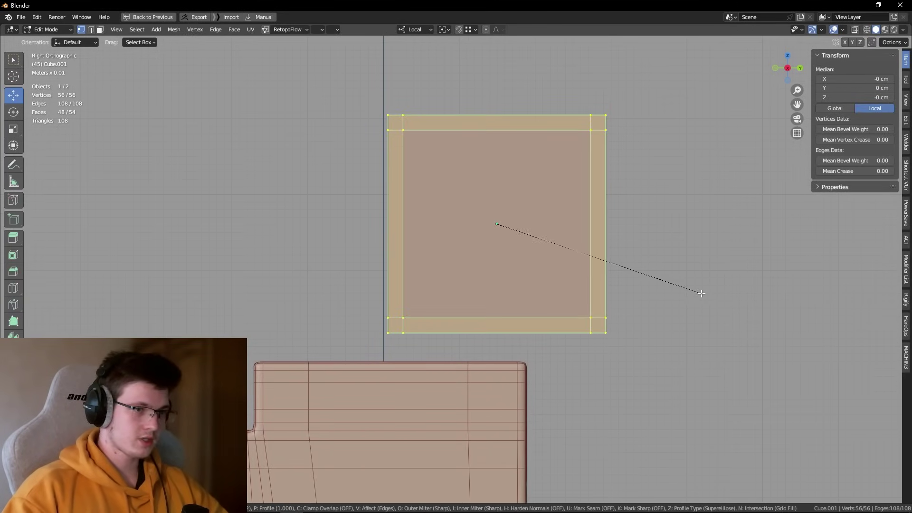
scroll(708, 292, up, 2)
click(711, 293)
key(Tab)
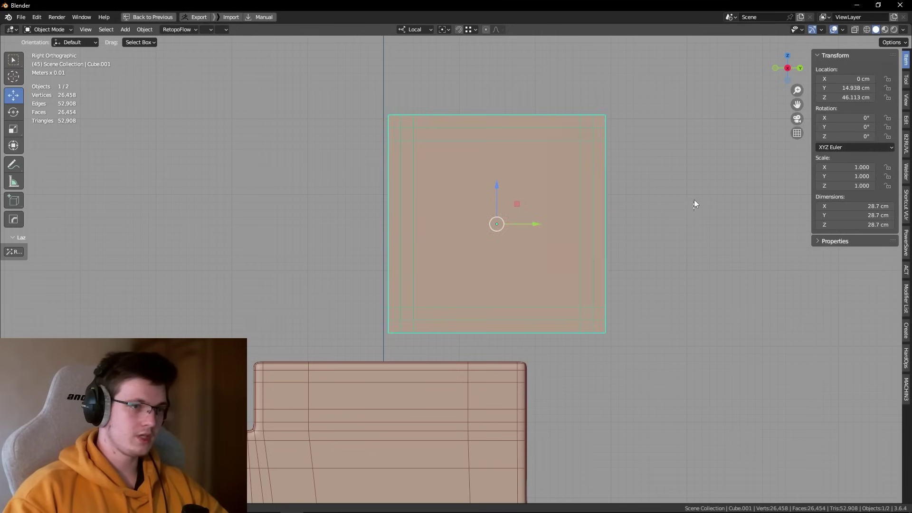
key(ctrl+2)
key(ctrl+3)
Step: Lower the rounded cube so it rests against the top of the stepped block
shift+middle_drag(662, 301, 623, 252)
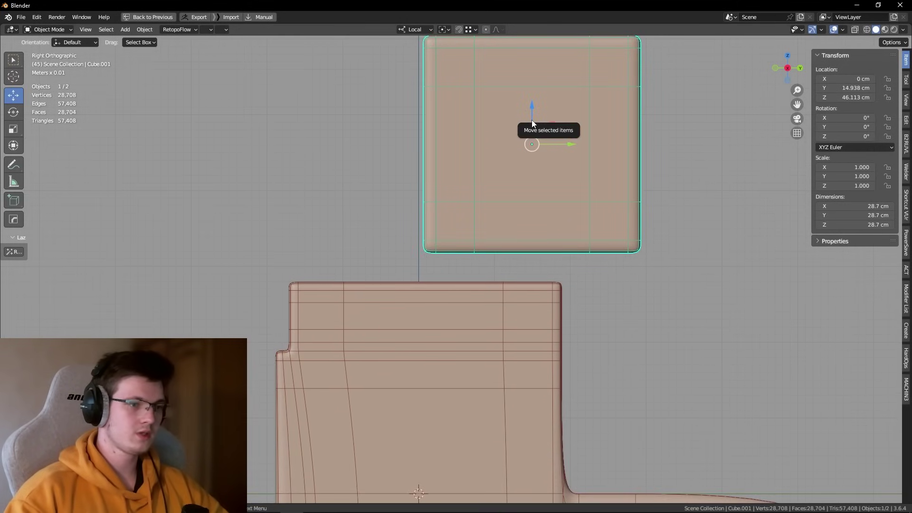
drag(555, 155, 539, 230)
key(alt+a)
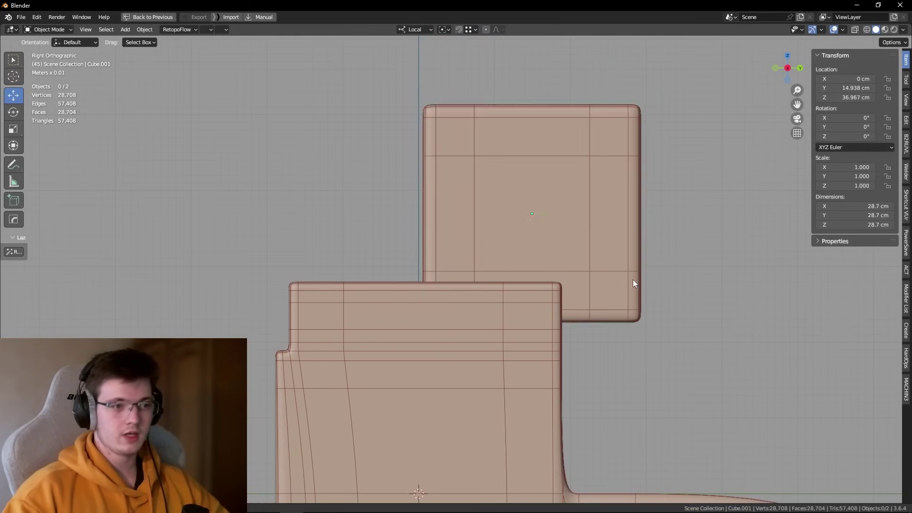
mouse_move(633, 279)
middle_down()
mouse_move(494, 350)
mouse_move(524, 292)
mouse_move(482, 301)
middle_up()
scroll(494, 291, up, 3)
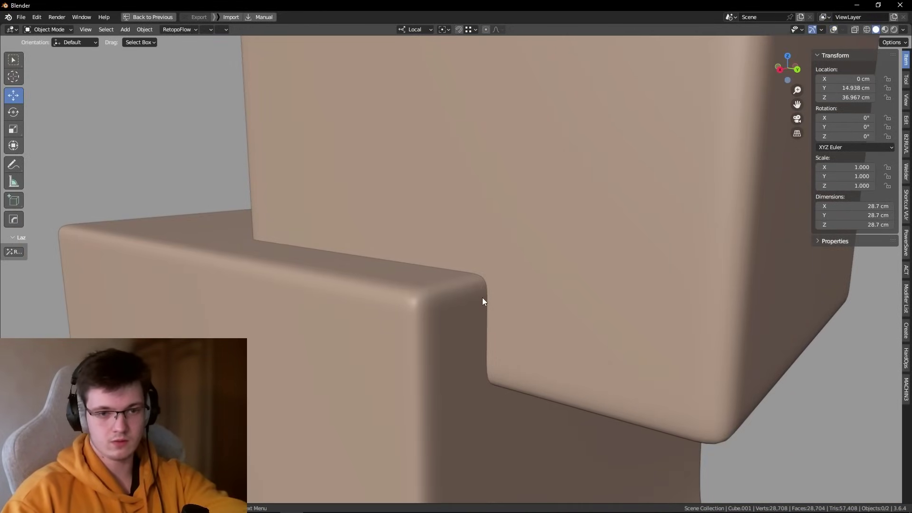
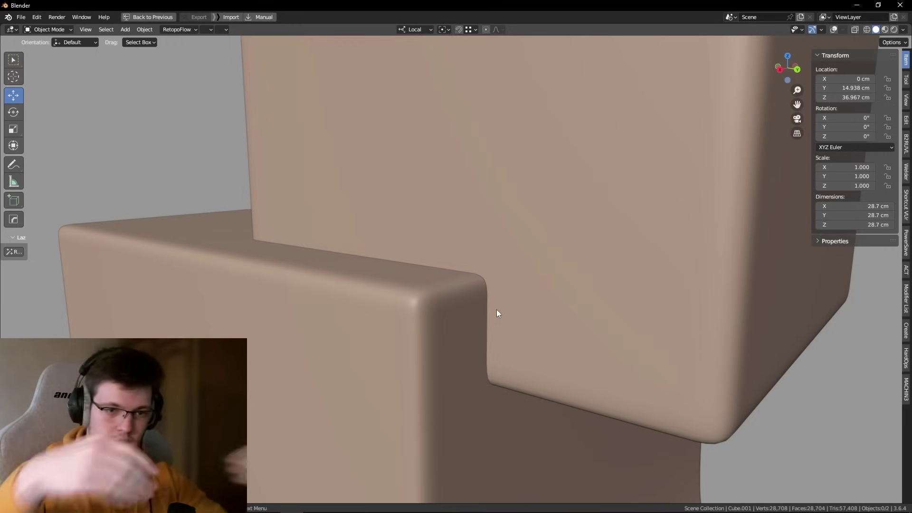
Step: Select the upper rounded cube, set snapping to Median, and start a Z-locked move
click(473, 381)
mouse_move(473, 380)
middle_down()
mouse_move(464, 347)
mouse_move(593, 290)
mouse_move(579, 281)
middle_up()
key(KP_1)
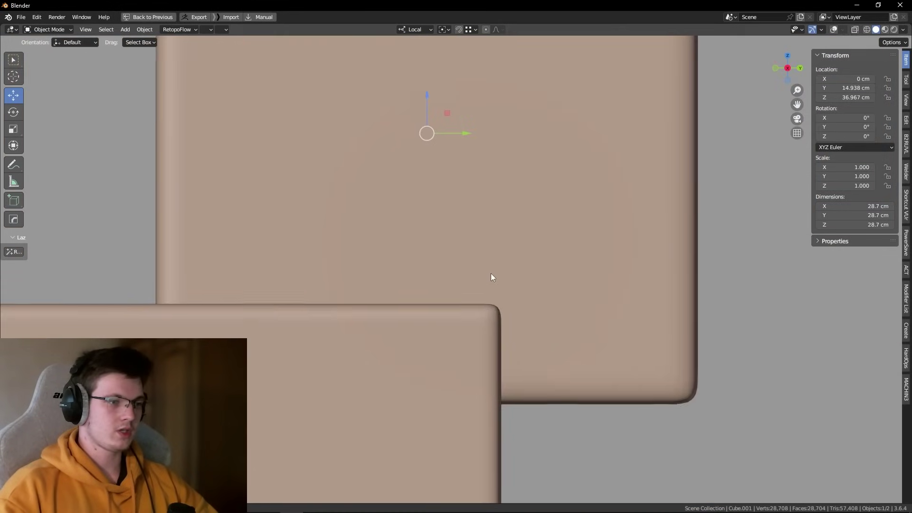
middle_drag(501, 255, 451, 198)
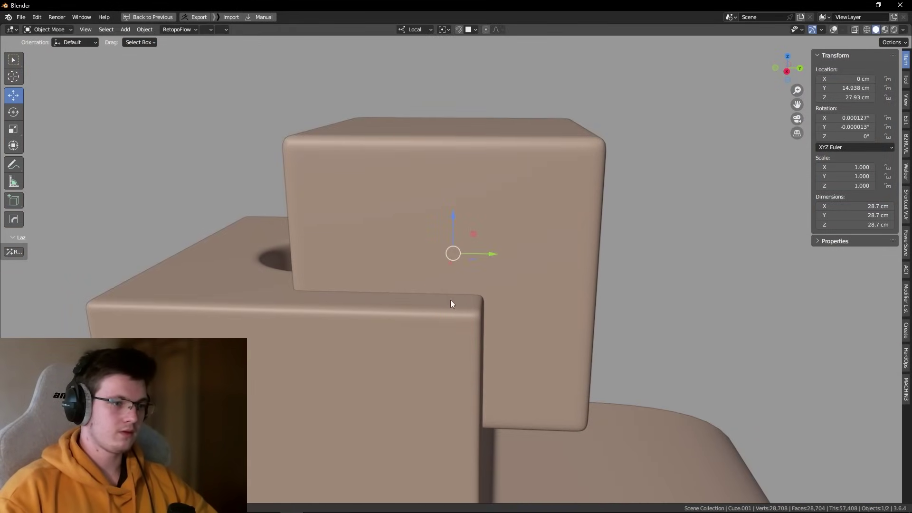
key(ctrl+shift+Tab)
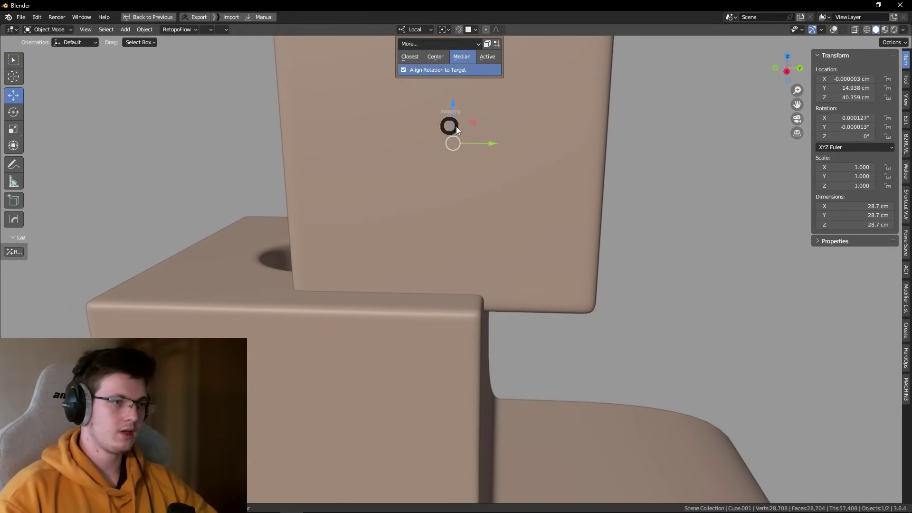
click(416, 59)
key(g)
key(z)
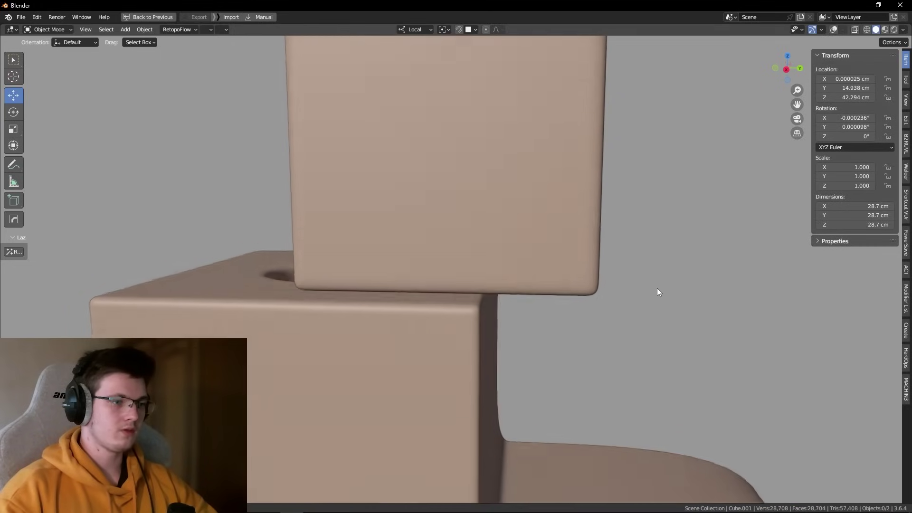
Step: Raise the upper cube along Z so it sits on the lower block
mouse_move(473, 292)
middle_down()
mouse_move(487, 311)
mouse_move(464, 286)
mouse_move(466, 252)
middle_up()
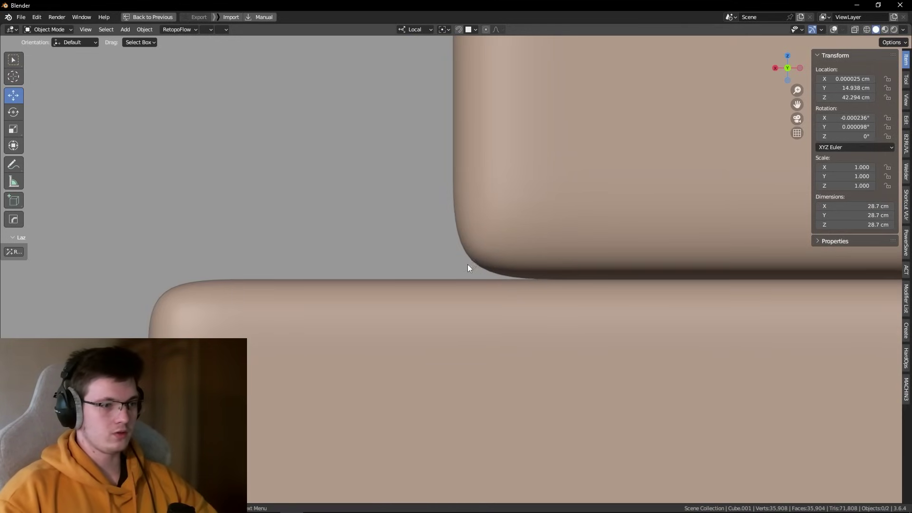
shift+middle_drag(468, 264, 461, 199)
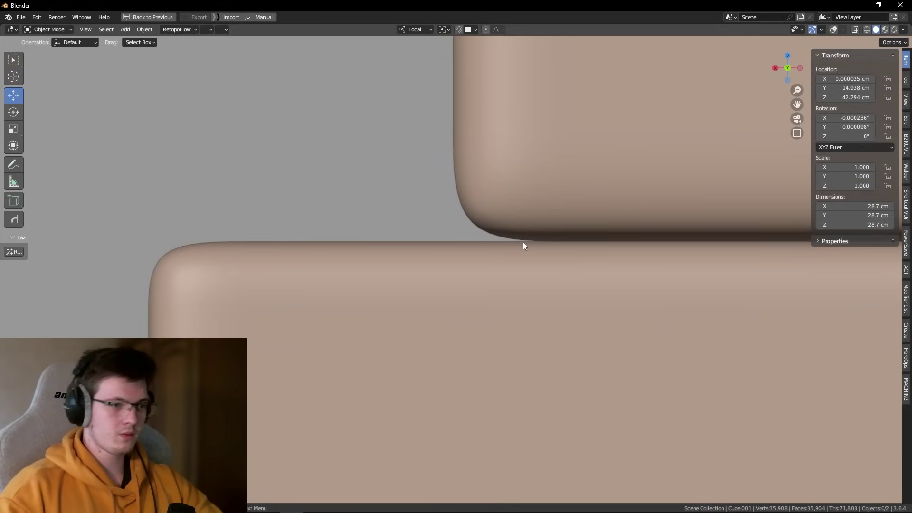
scroll(525, 242, up, 4)
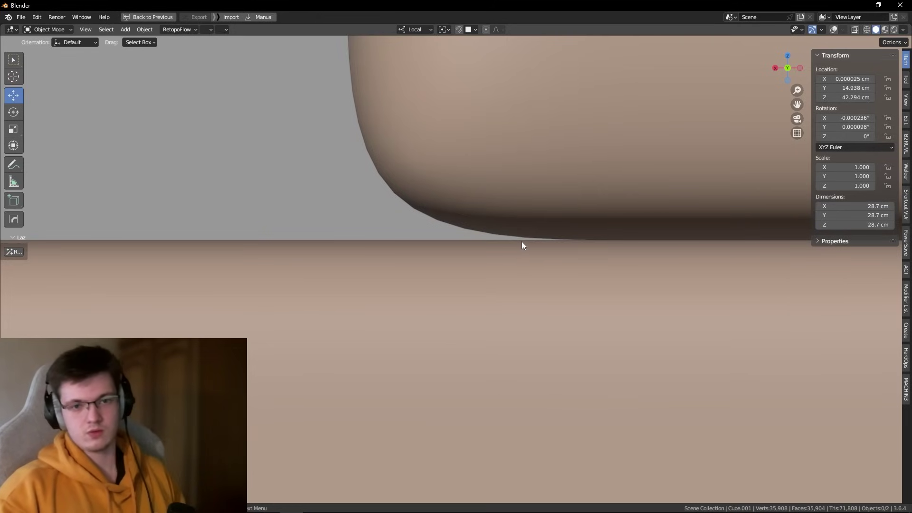
right_click(275, 244)
scroll(506, 275, down, 4)
scroll(497, 274, down, 3)
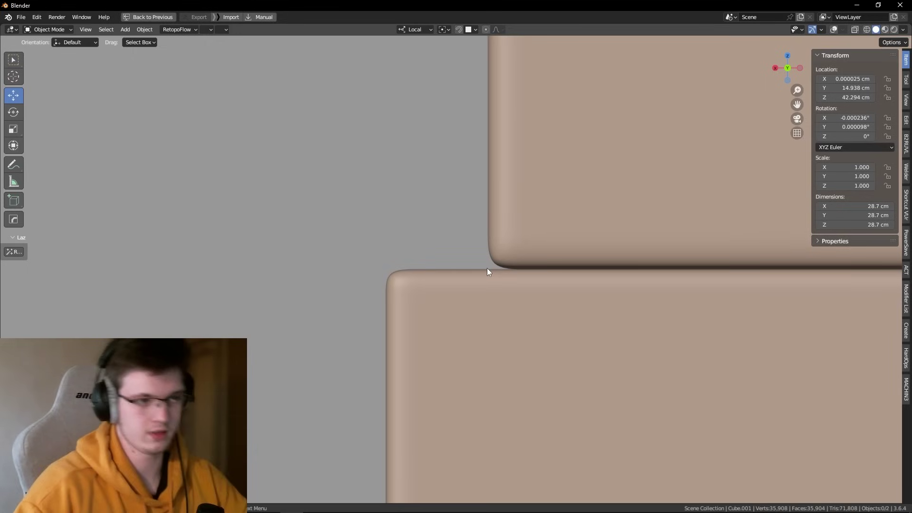
Step: Readjust the upper cube's height along Z to 38.557 cm, then inspect the stacked cubes
mouse_move(455, 247)
middle_down()
mouse_move(506, 270)
mouse_move(495, 263)
mouse_move(582, 232)
middle_up()
mouse_move(531, 251)
middle_down()
mouse_move(561, 95)
mouse_move(529, 193)
mouse_move(550, 140)
middle_up()
key(g)
key(z)
click(525, 180)
middle_drag(525, 181, 520, 169)
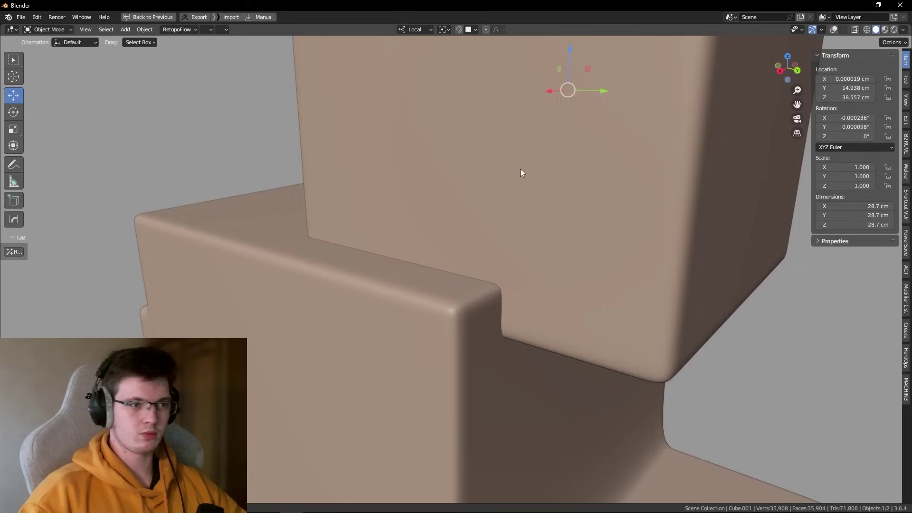
middle_drag(509, 229, 485, 195)
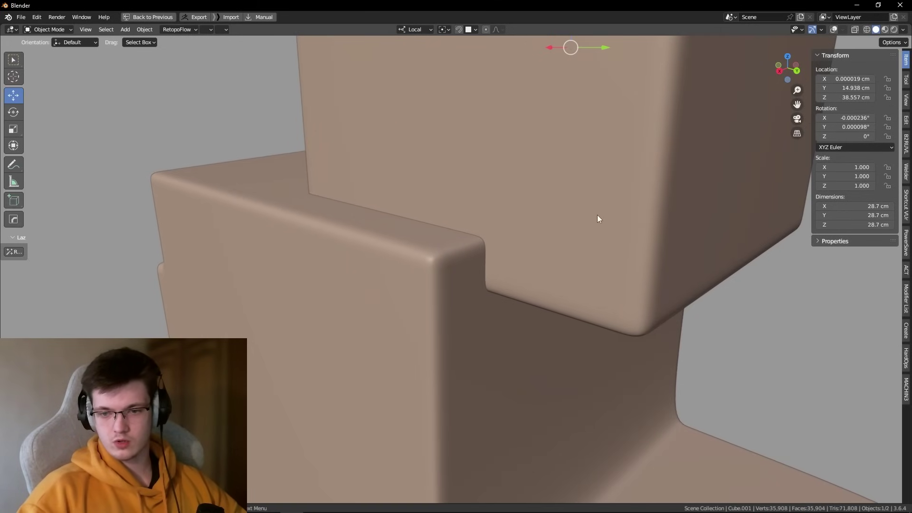
mouse_move(807, 300)
middle_down()
mouse_move(472, 200)
mouse_move(499, 259)
middle_up()
key(Tab)
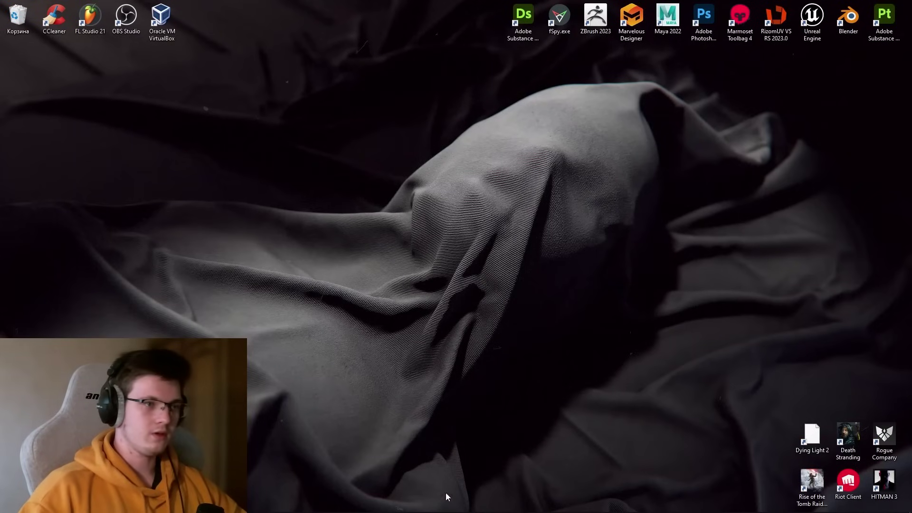
Step: Reopen Blender and join both cubes into one 78.5 × 78 × 118 cm Cube in a maximized view
double_click(850, 29)
scroll(419, 236, up, 3)
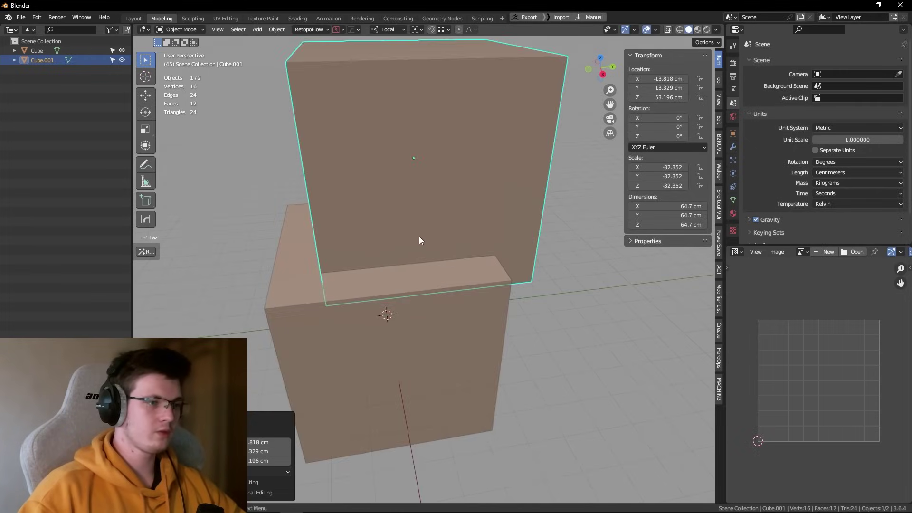
shift+click(429, 279)
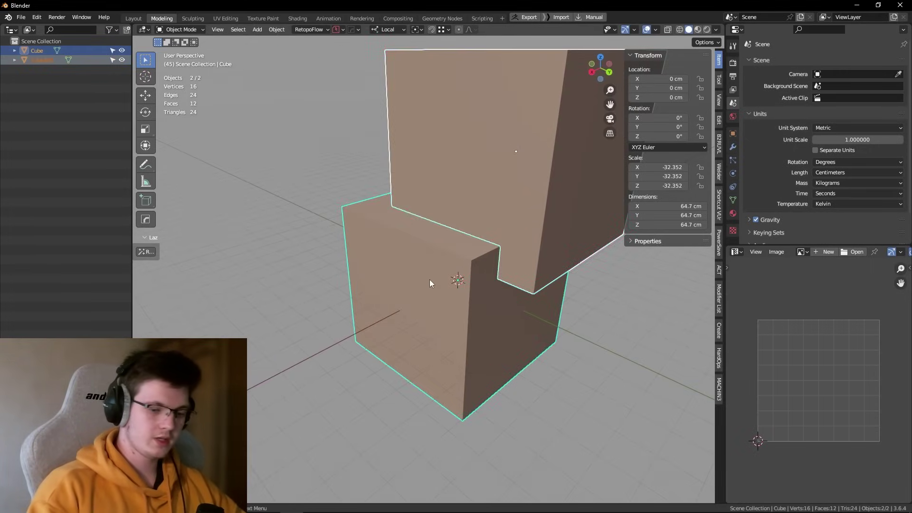
key(ctrl+j)
mouse_move(429, 280)
middle_down()
mouse_move(424, 287)
mouse_move(455, 242)
mouse_move(487, 241)
mouse_move(428, 245)
mouse_move(541, 280)
mouse_move(489, 271)
mouse_move(461, 383)
middle_up()
key(ctrl+space)
key(Tab)
Step: Move a top-block corner vertex and select the L-shaped top faces
click(328, 210)
key(g)
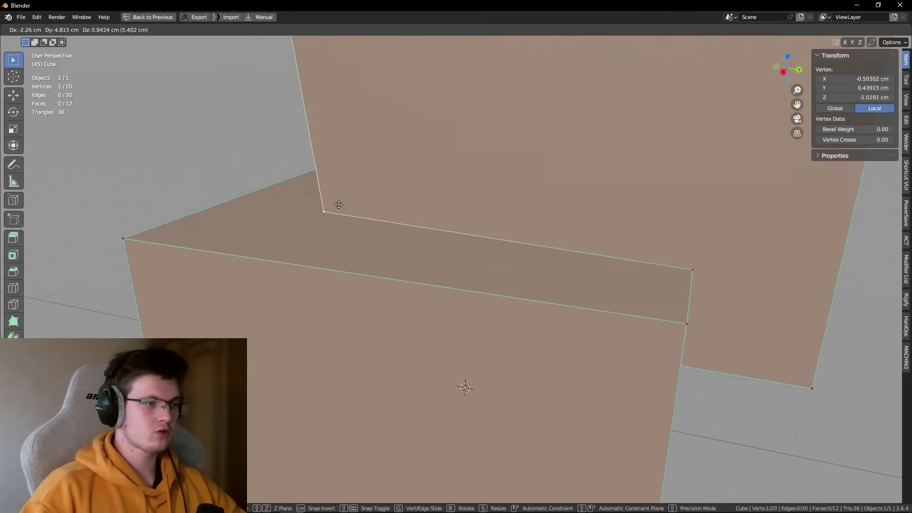
click(383, 218)
mouse_move(385, 220)
middle_down()
mouse_move(412, 197)
mouse_move(430, 280)
middle_up()
key(3)
key(c)
drag(536, 266, 491, 265)
mouse_move(491, 265)
middle_down()
mouse_move(363, 259)
mouse_move(516, 295)
middle_up()
key(alt+a)
Step: Dissolve the two diagonal edges across the top faces
click(387, 258)
key(ctrl+x)
click(509, 234)
key(ctrl+x)
mouse_move(509, 233)
middle_down()
mouse_move(452, 267)
mouse_move(542, 283)
mouse_move(540, 261)
middle_up()
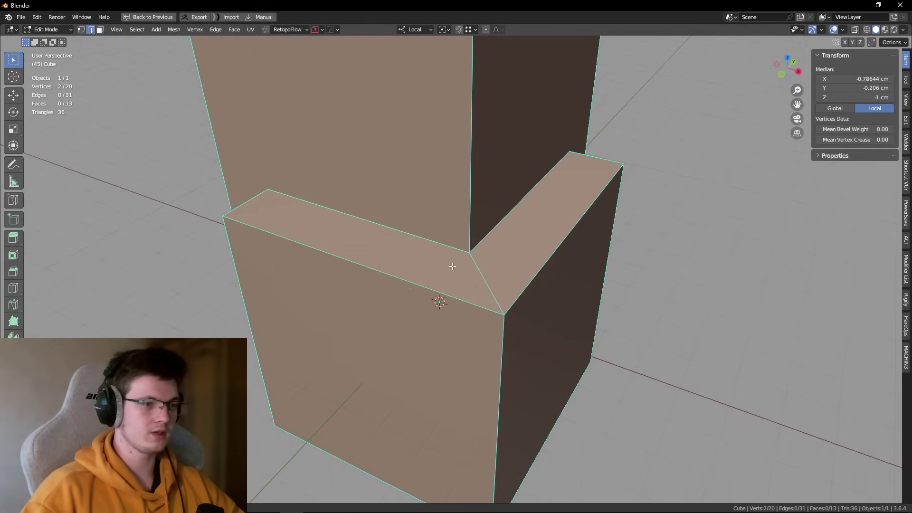
key(ctrl+Tab)
click(407, 270)
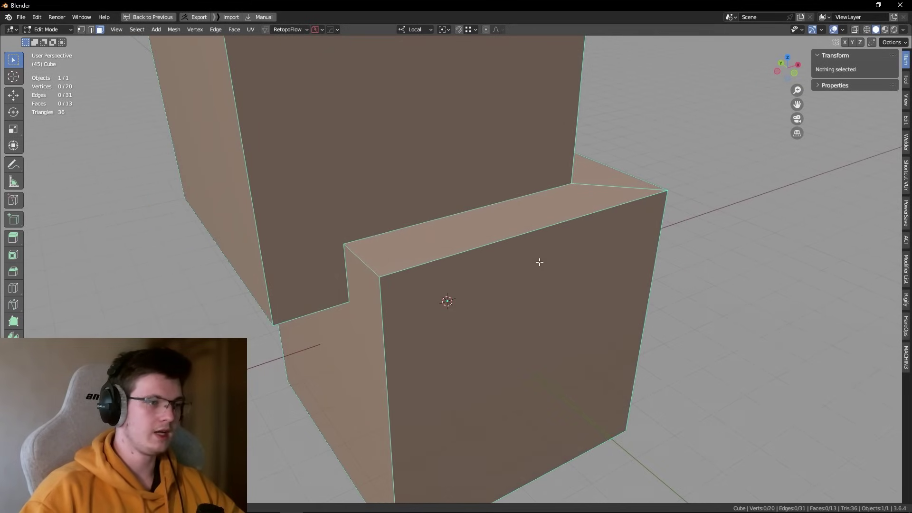
Step: Remove the unneeded and pinched extra edges from the cage
key(a)
scroll(481, 236, down, 4)
key(alt+a)
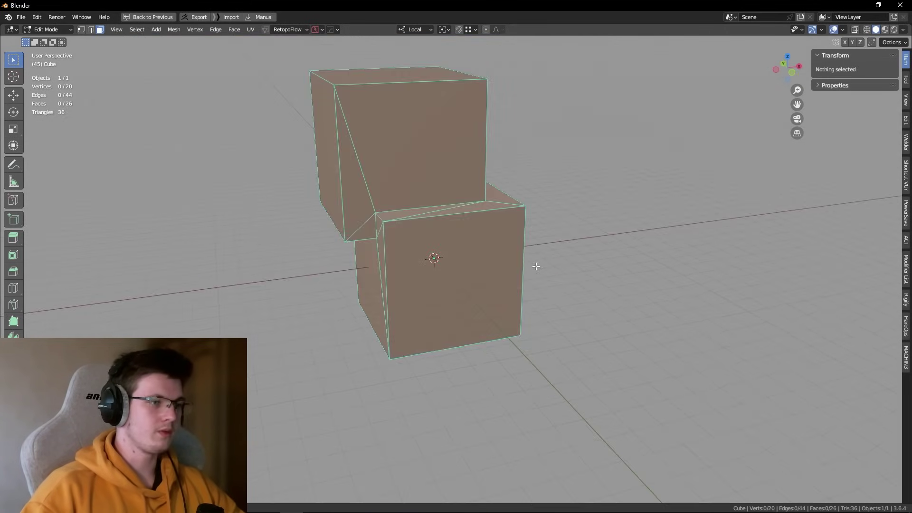
scroll(536, 259, up, 3)
key(2)
click(417, 215)
key(ctrl+z)
key(ctrl+z)
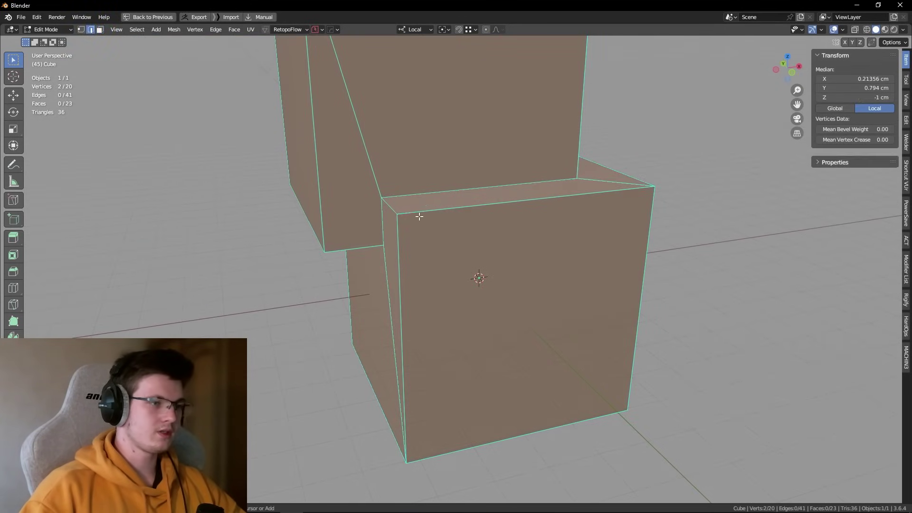
mouse_move(419, 212)
middle_down()
mouse_move(464, 285)
mouse_move(465, 250)
mouse_move(441, 213)
middle_up()
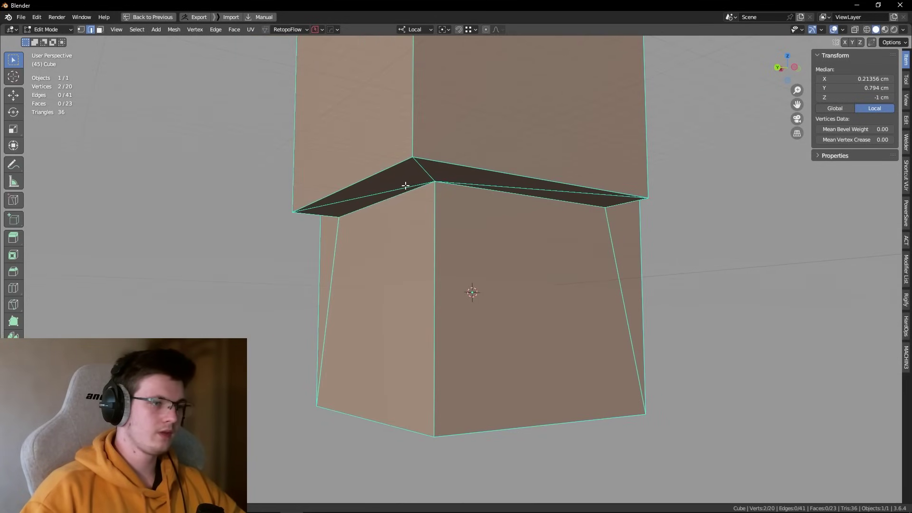
mouse_move(489, 179)
middle_down()
mouse_move(546, 181)
mouse_move(448, 188)
middle_up()
key(ctrl+z)
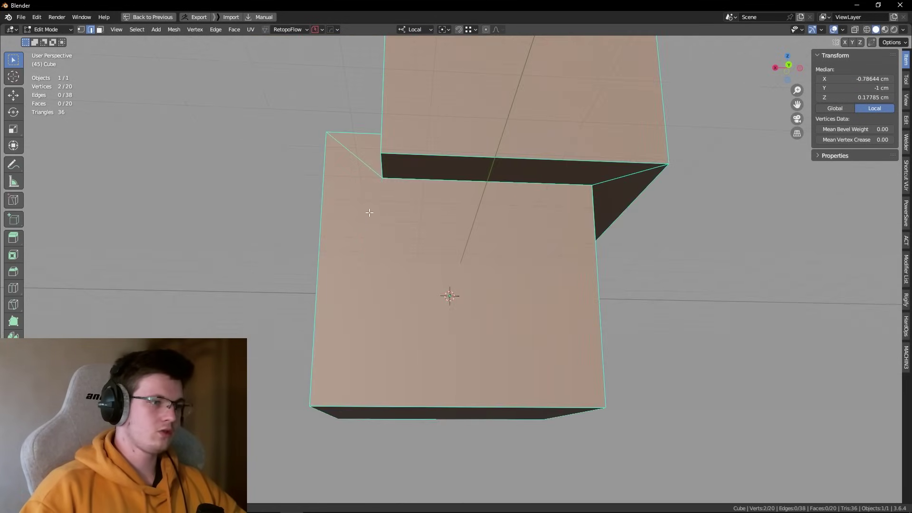
middle_drag(369, 212, 386, 204)
Step: Merge the leftover vertices and preview the 20-vertex cage as a smooth subdivided head
key(m)
click(405, 219)
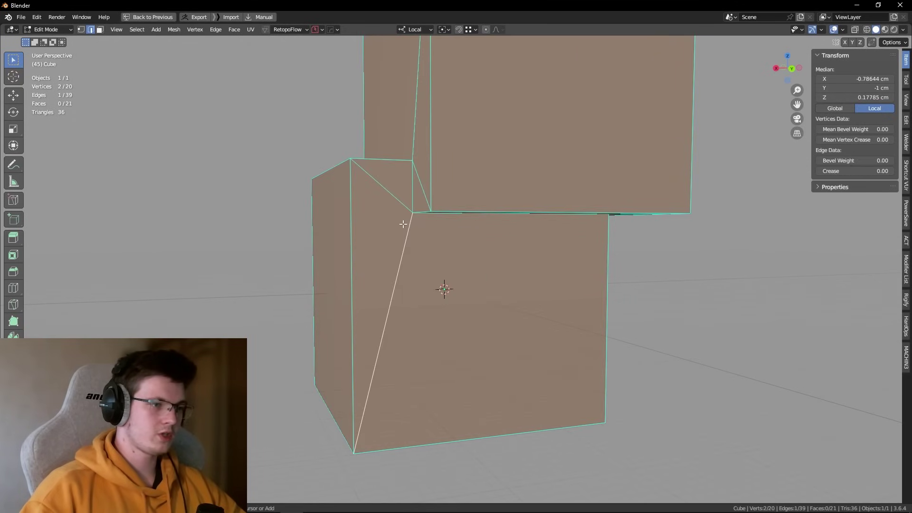
key(Tab)
key(Tab)
mouse_move(408, 206)
middle_down()
mouse_move(474, 201)
mouse_move(467, 253)
mouse_move(441, 220)
mouse_move(428, 256)
mouse_move(465, 265)
mouse_move(424, 289)
mouse_move(529, 285)
mouse_move(493, 262)
mouse_move(603, 305)
mouse_move(570, 282)
mouse_move(605, 292)
middle_up()
key(ctrl+z)
key(ctrl+z)
key(Tab)
key(ctrl+2)
key(Tab)
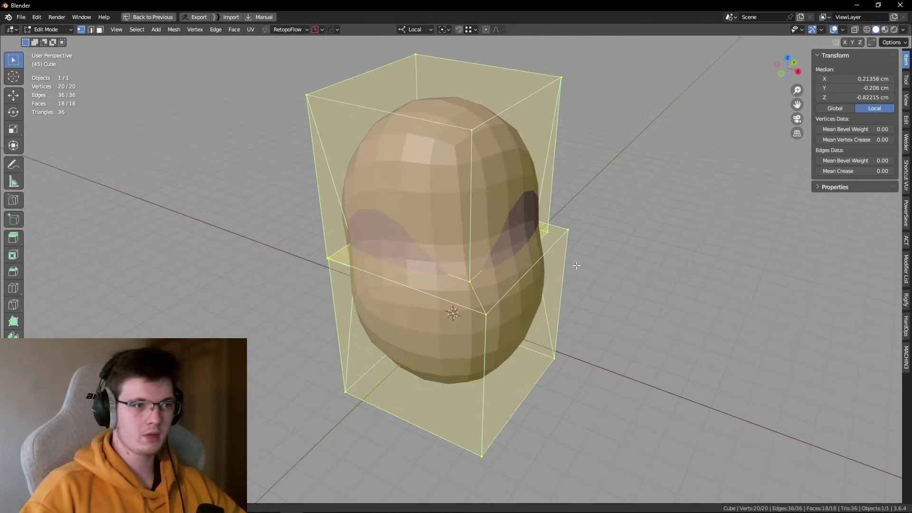
Step: Undo a trial bevel and apply the cube's scale
middle_drag(476, 226, 467, 198)
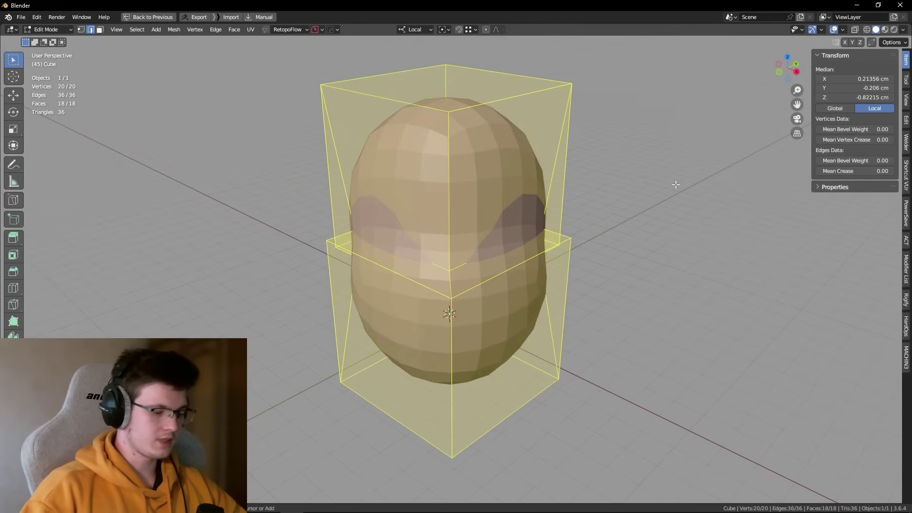
key(ctrl+b)
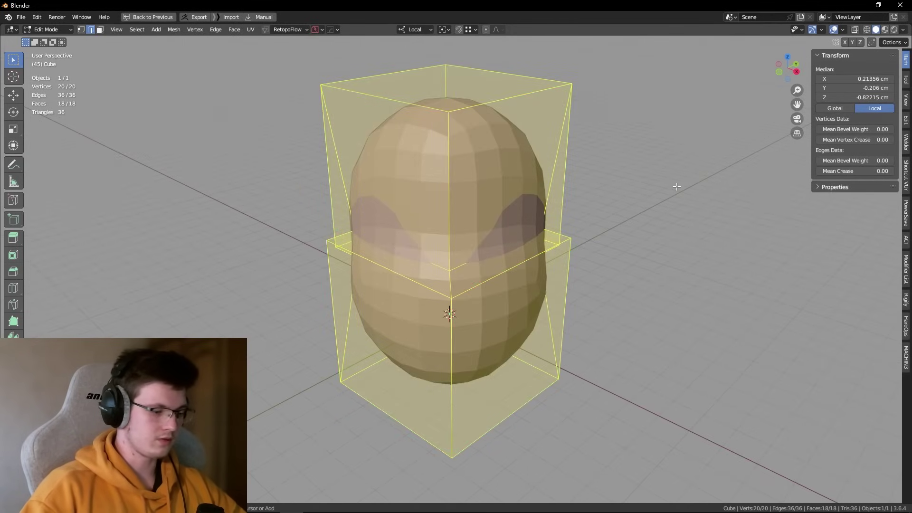
click(691, 185)
key(ctrl+z)
key(ctrl+z)
key(ctrl+a)
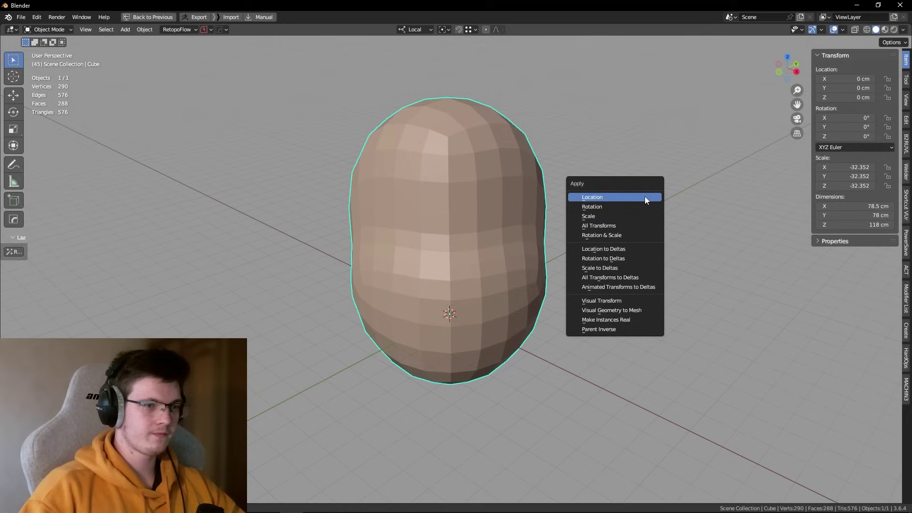
click(624, 229)
Step: Flip the normals outward and bevel every edge with several segments
key(Tab)
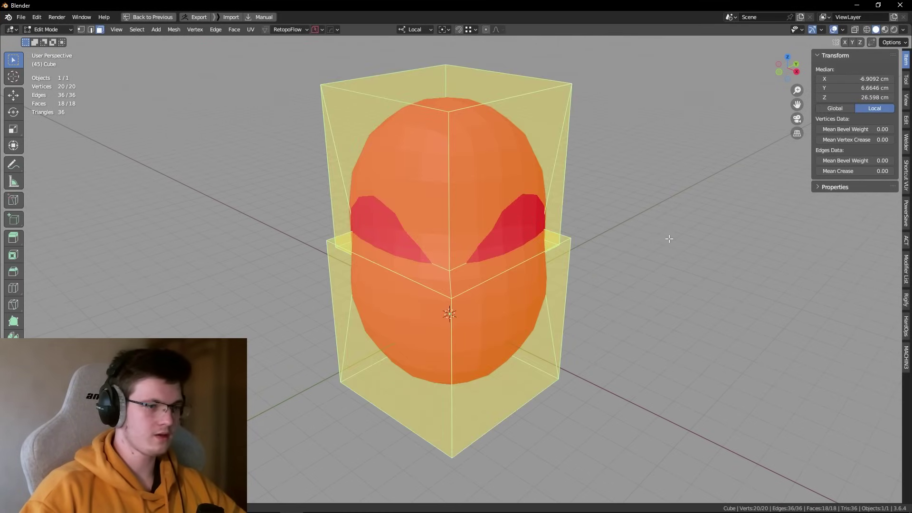
key(alt+n)
click(665, 239)
key(Tab)
key(Tab)
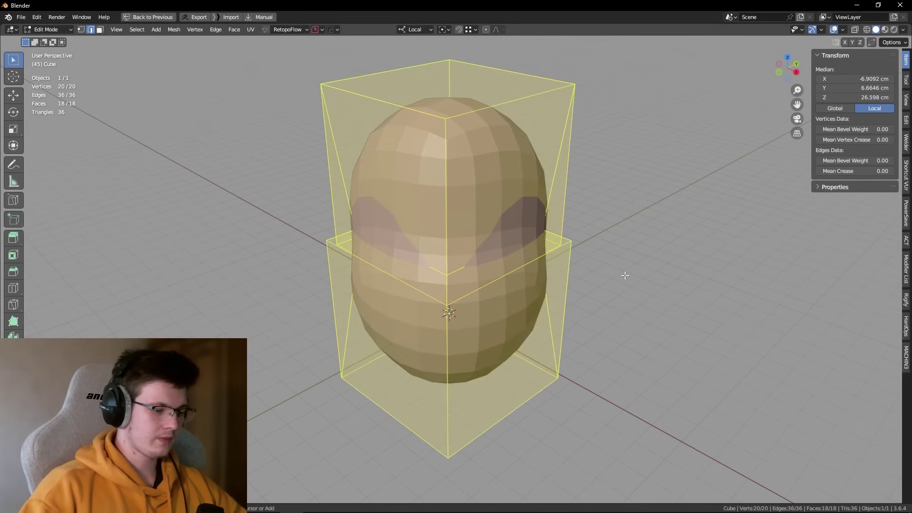
key(ctrl+b)
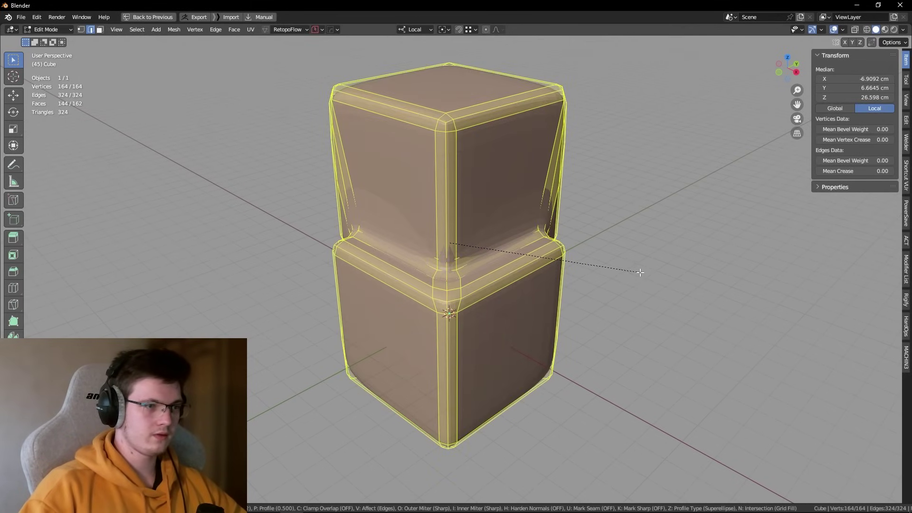
scroll(640, 272, up, 2)
scroll(640, 272, up, 2)
click(640, 272)
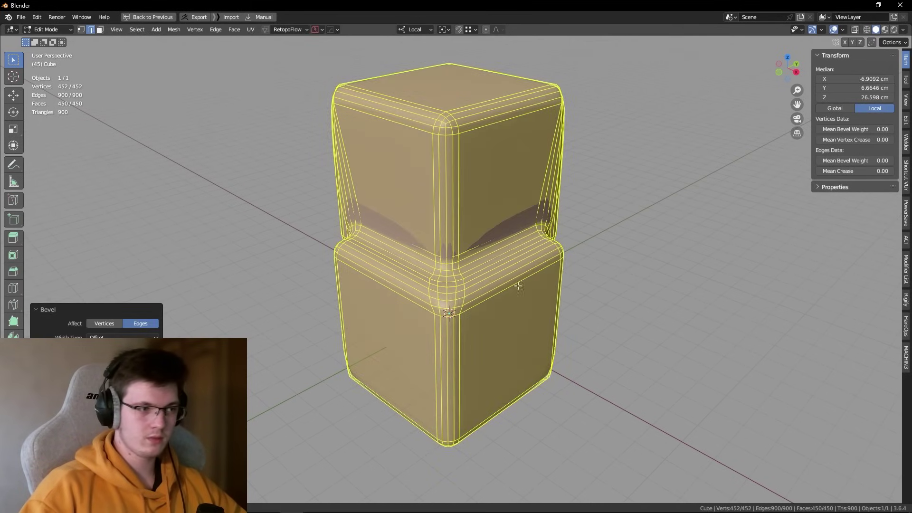
Step: Shade the Cube smooth and look over the seat–back seam
key(alt+a)
scroll(549, 298, up, 5)
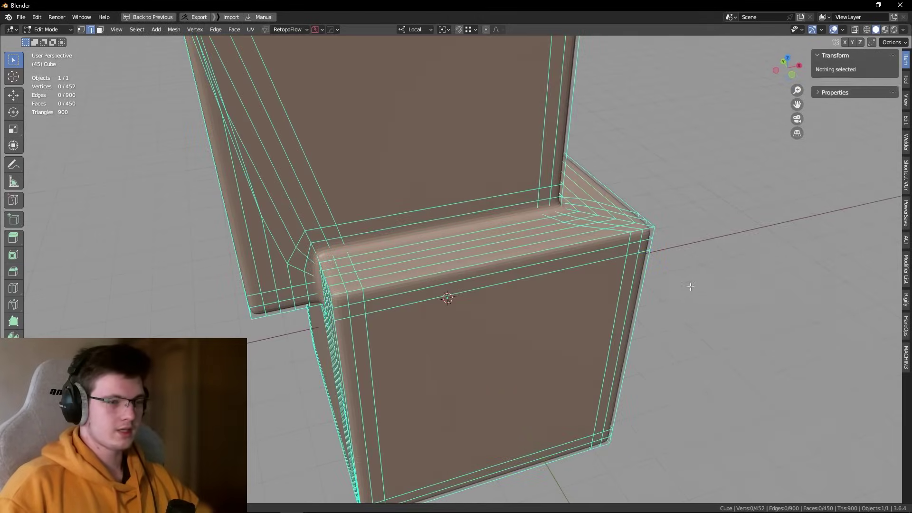
key(Tab)
right_click(566, 263)
click(566, 264)
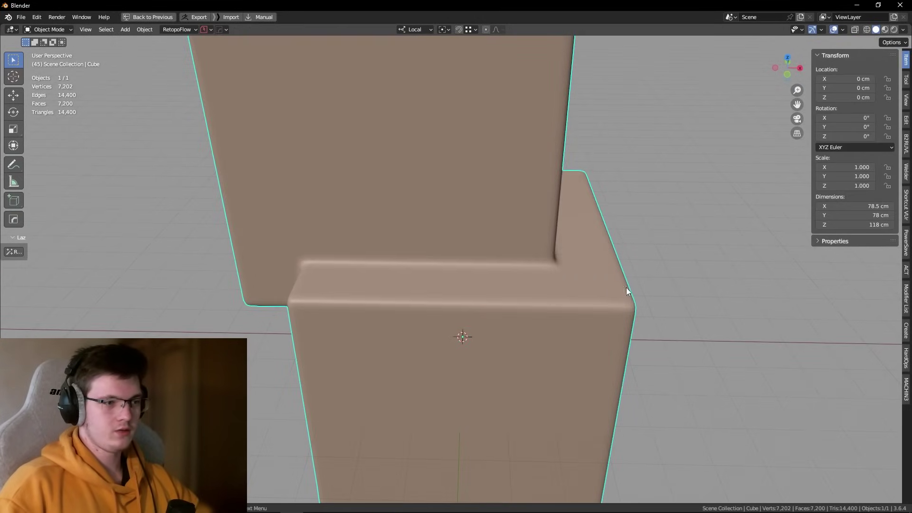
key(alt+a)
mouse_move(557, 254)
middle_down()
mouse_move(482, 250)
mouse_move(435, 209)
middle_up()
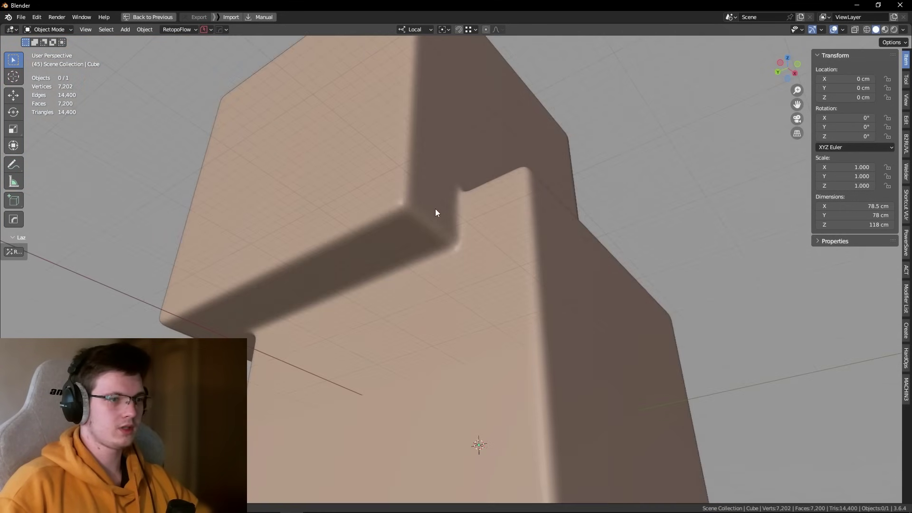
key(Tab)
mouse_move(470, 244)
middle_down()
mouse_move(488, 278)
mouse_move(532, 282)
middle_up()
key(Tab)
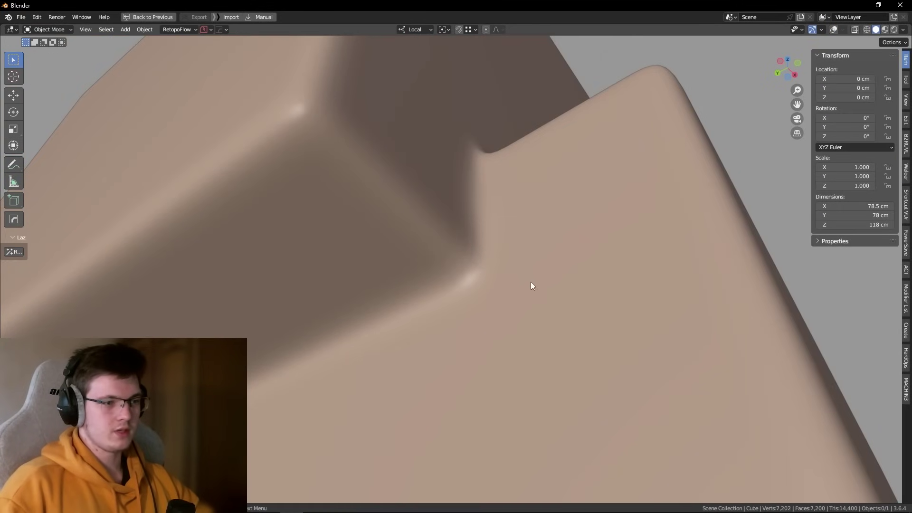
Step: Turn on the wireframe overlay through the HOps display settings
key(q)
click(586, 366)
middle_drag(585, 366, 656, 281)
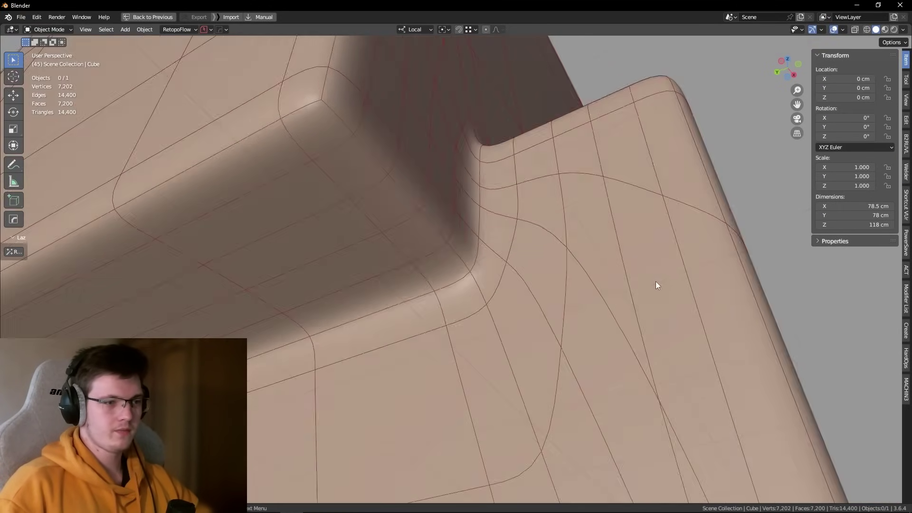
scroll(534, 260, up, 3)
mouse_move(534, 261)
middle_down()
mouse_move(531, 229)
mouse_move(521, 259)
mouse_move(495, 178)
middle_up()
click(531, 229)
key(alt+a)
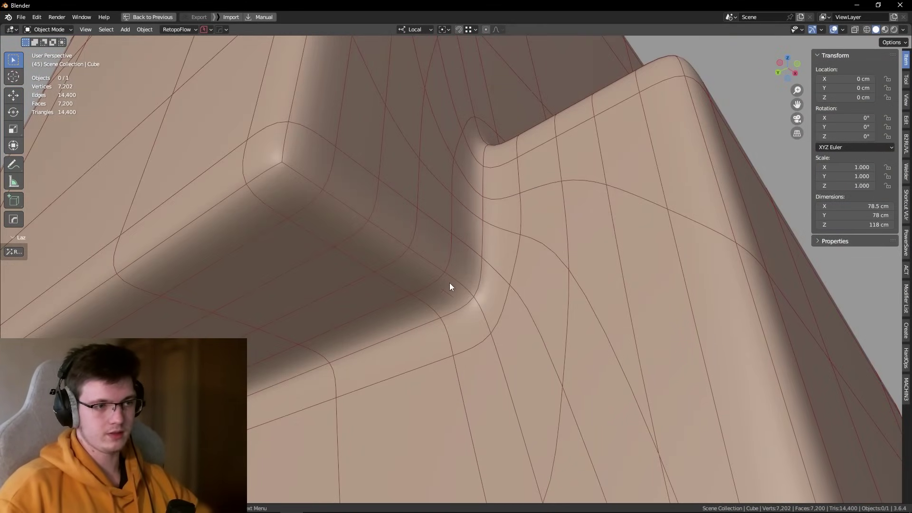
Step: Orbit to a left-side view of the inner seat–back corner topology
mouse_move(450, 286)
middle_down()
mouse_move(520, 292)
mouse_move(520, 284)
middle_up()
click(520, 292)
key(alt+a)
alt+middle_drag(518, 235, 540, 272)
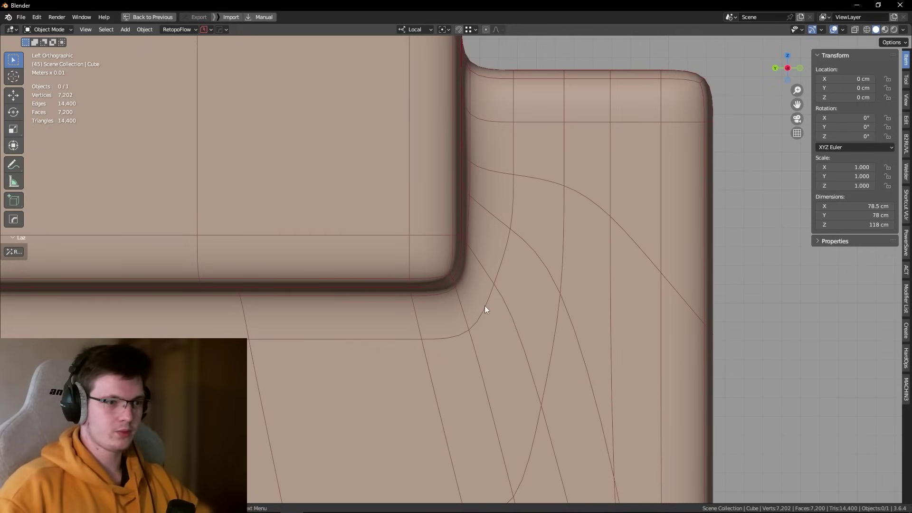
shift+middle_drag(451, 328, 443, 303)
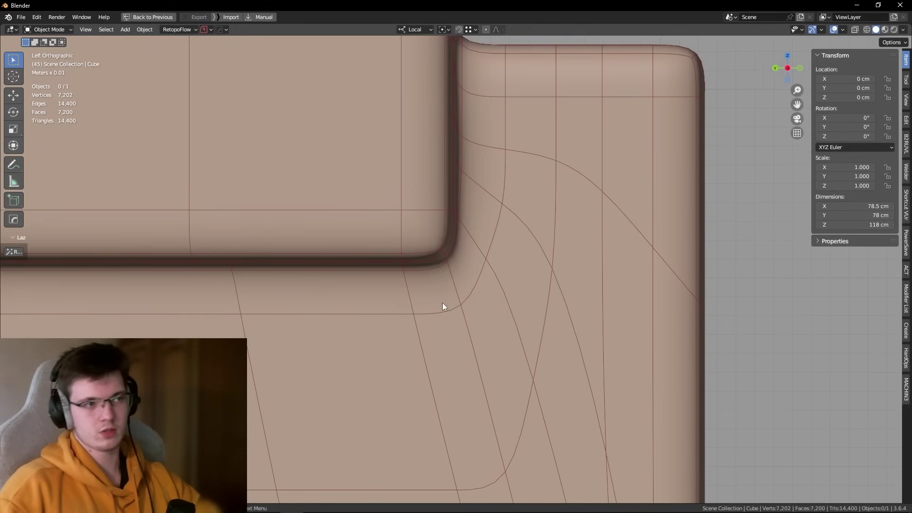
Step: Put the Cube in Edit Mode and hide the subdivision to expose the cage
click(473, 251)
key(Tab)
shift+middle_drag(497, 282, 490, 295)
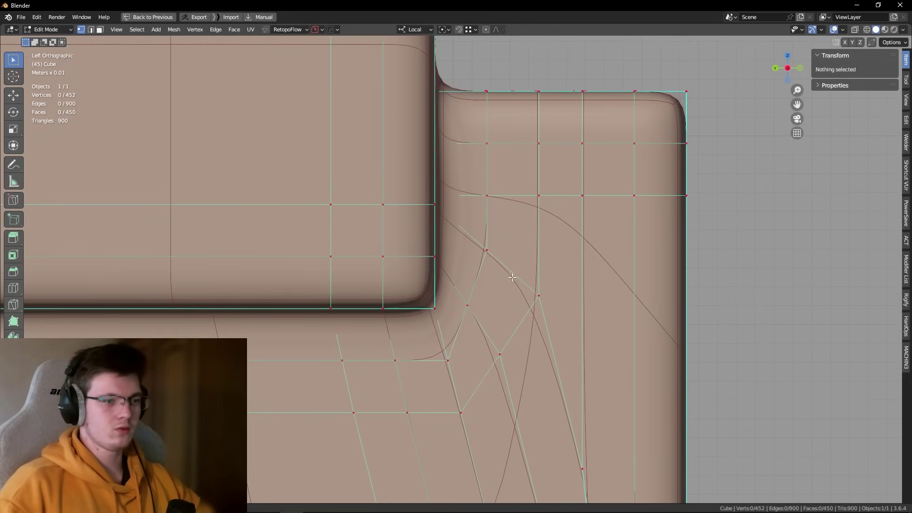
key(alt+space)
click(633, 301)
Step: Align two inner-corner vertices by scaling them to 0 on Y
click(483, 285)
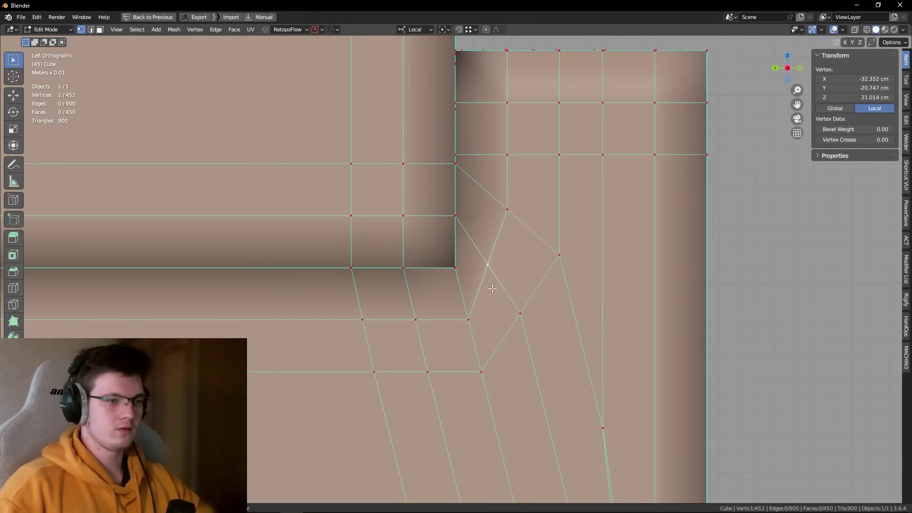
shift+click(508, 209)
key(s)
key(y)
key(0)
key(Return)
Step: Slide a corner vertex down its edge and raise another vertex into its row
click(481, 311)
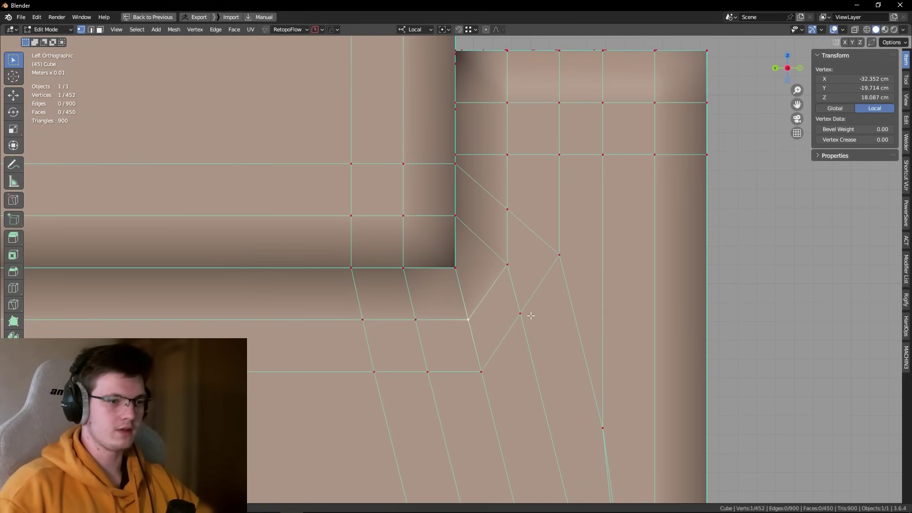
key(g)
key(g)
click(569, 248)
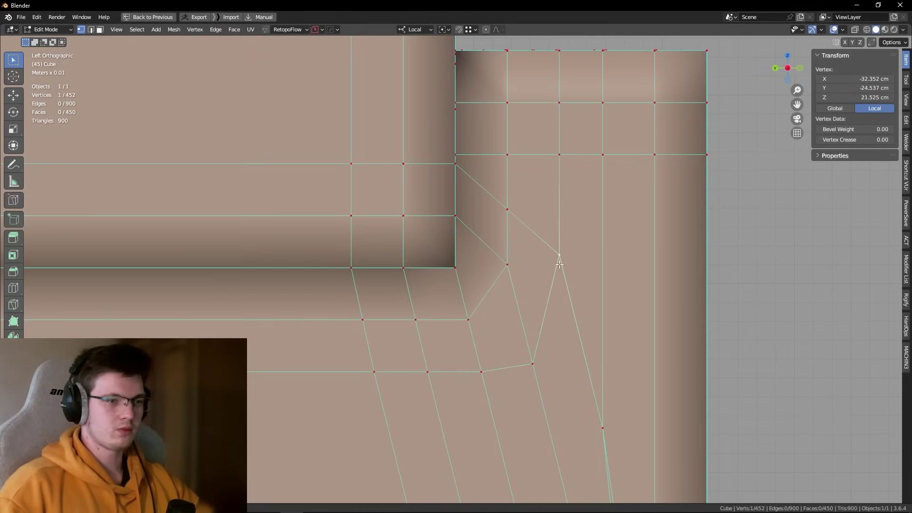
key(shift+space)
key(g)
drag(560, 226, 560, 180)
Step: Reposition the vertex beside the corner lower to line up with its neighbours
click(508, 265)
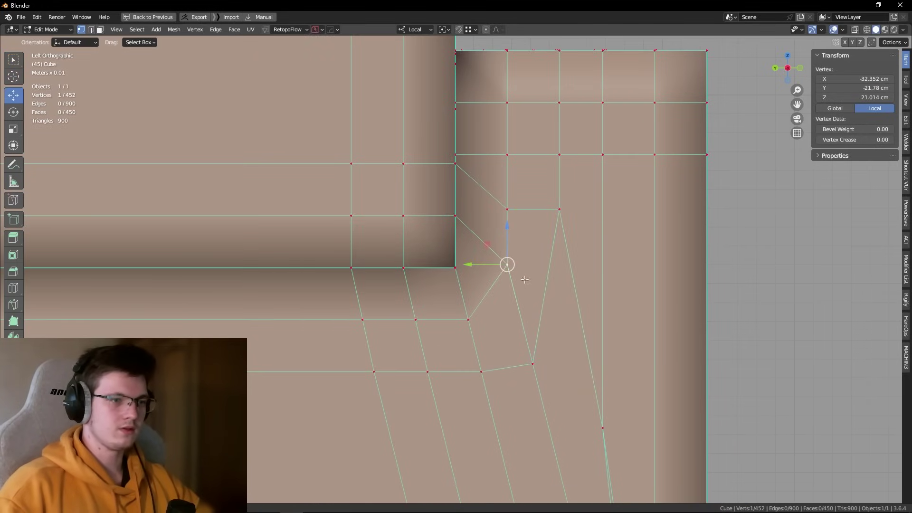
key(g)
key(y)
key(Escape)
key(g)
key(Escape)
mouse_move(510, 292)
middle_down()
mouse_move(481, 323)
mouse_move(476, 319)
mouse_move(501, 290)
mouse_move(499, 341)
middle_up()
key(g)
click(498, 328)
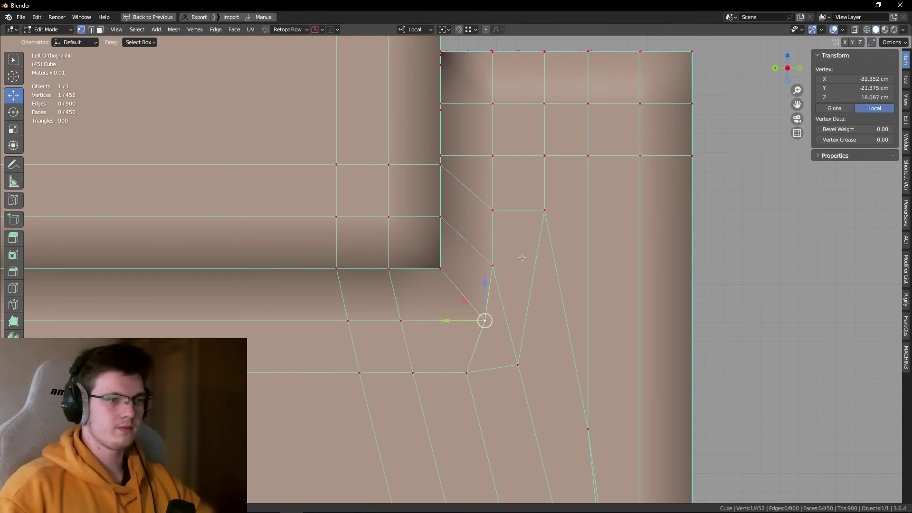
Step: Move the vertex below the corner along the Y axis into line
click(742, 256)
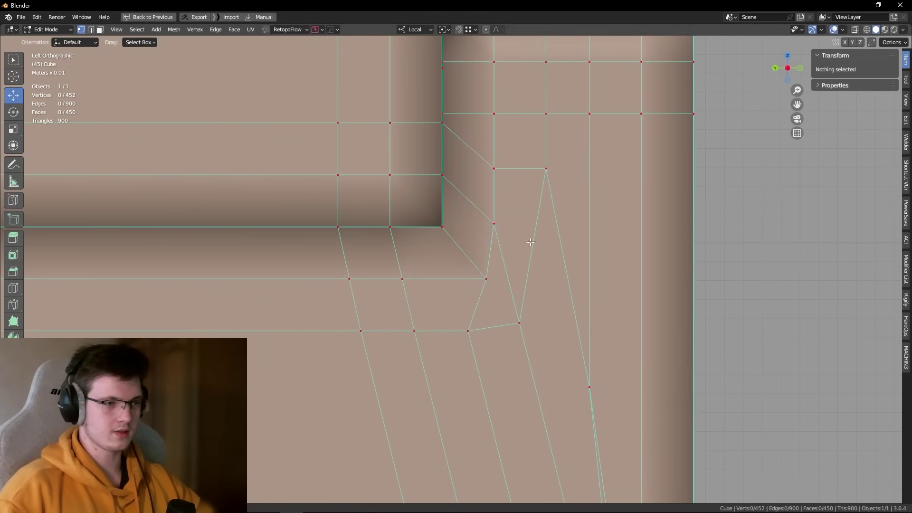
shift+middle_drag(530, 387, 528, 312)
shift+middle_drag(500, 240, 496, 278)
click(513, 327)
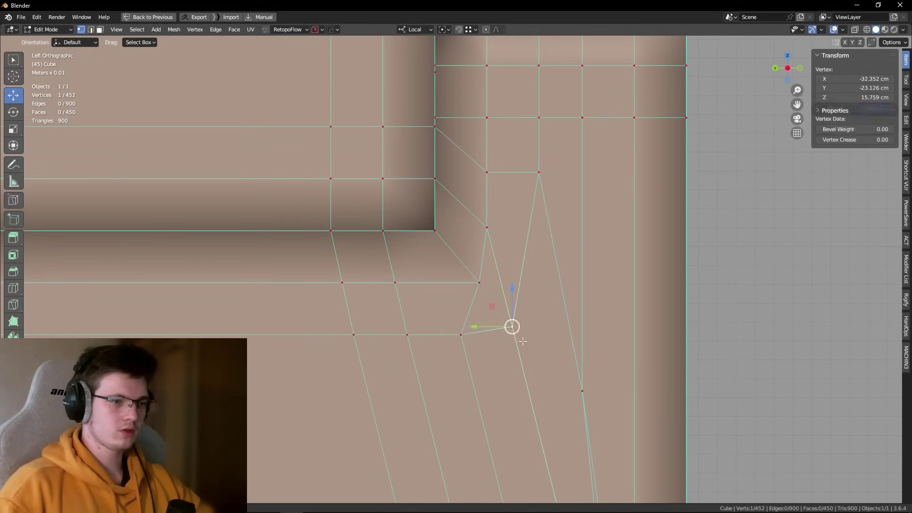
key(g)
key(y)
click(540, 171)
Step: Align another vertex and the corner vertex pair along Y, then return to Object Mode
click(461, 335)
key(g)
key(y)
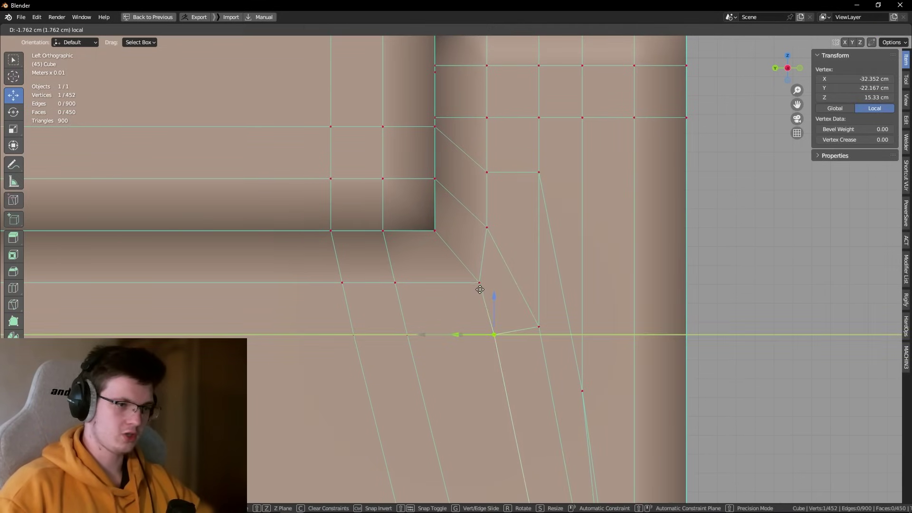
click(480, 333)
shift+click(482, 300)
drag(448, 297, 485, 229)
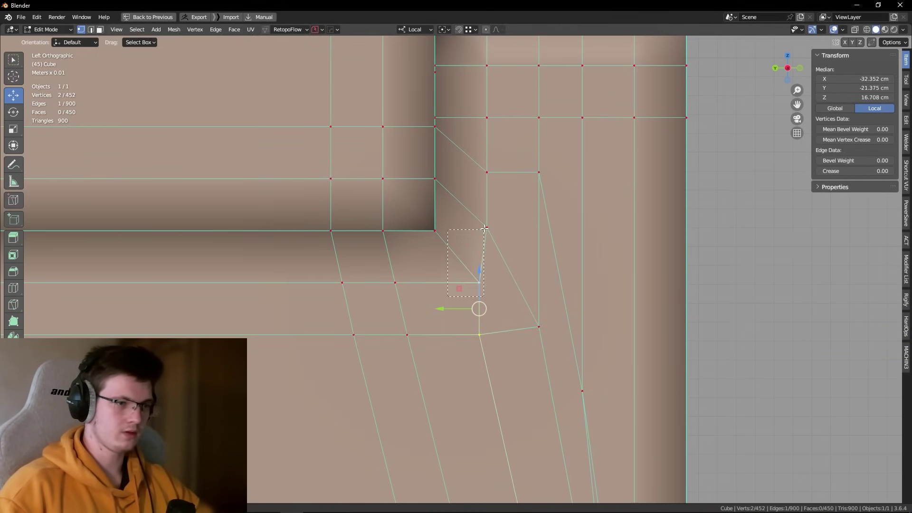
key(g)
key(y)
click(460, 309)
key(Tab)
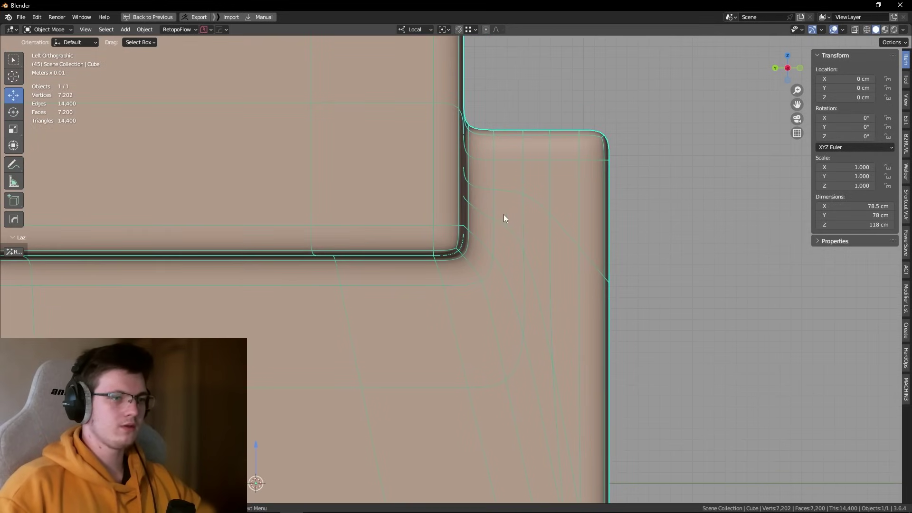
Step: Orbit around the seat block and briefly inspect the cage from the left side view
key(alt+a)
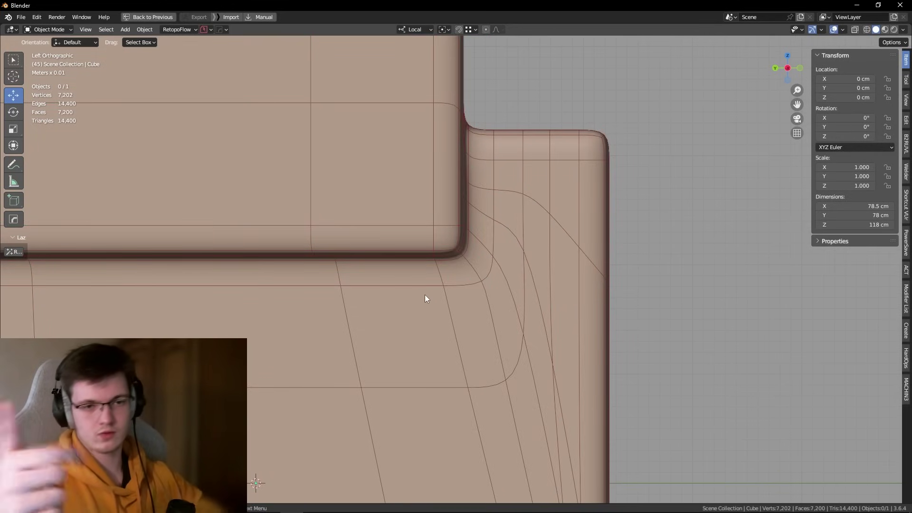
mouse_move(425, 295)
middle_down()
mouse_move(410, 297)
mouse_move(428, 286)
mouse_move(451, 292)
mouse_move(432, 296)
mouse_move(418, 264)
middle_up()
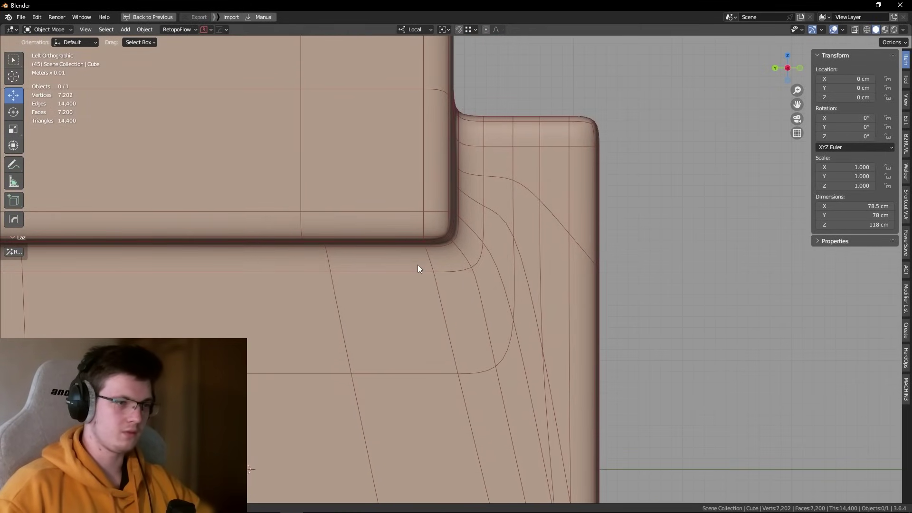
scroll(489, 252, up, 2)
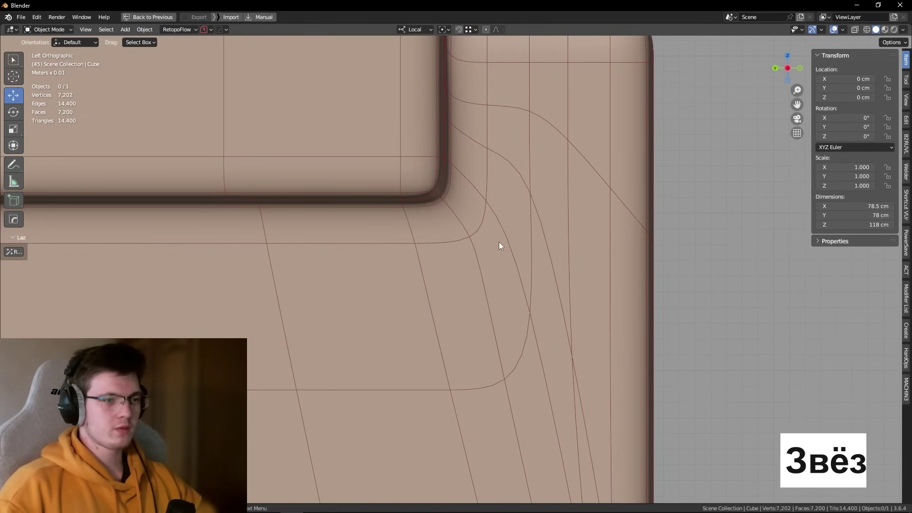
click(499, 241)
middle_drag(499, 242, 478, 212)
key(z)
key(Tab)
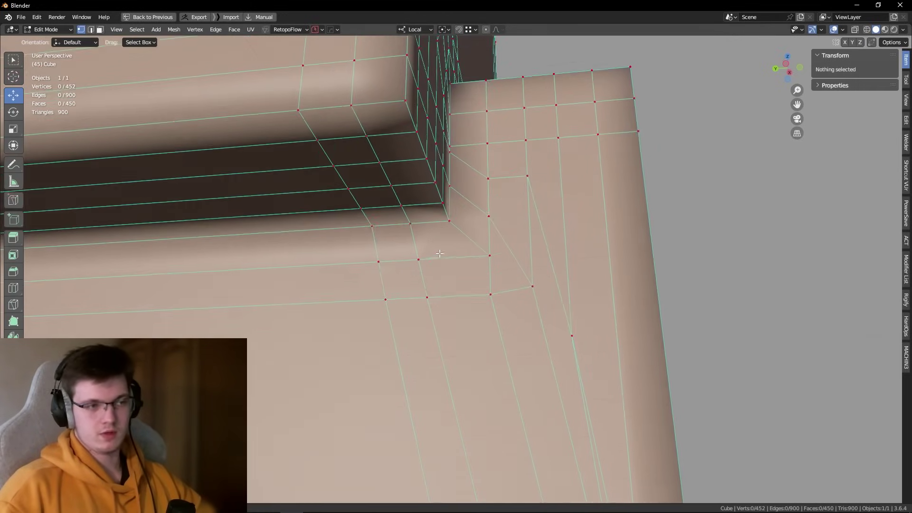
key(ctrl+KP_3)
scroll(422, 260, up, 2)
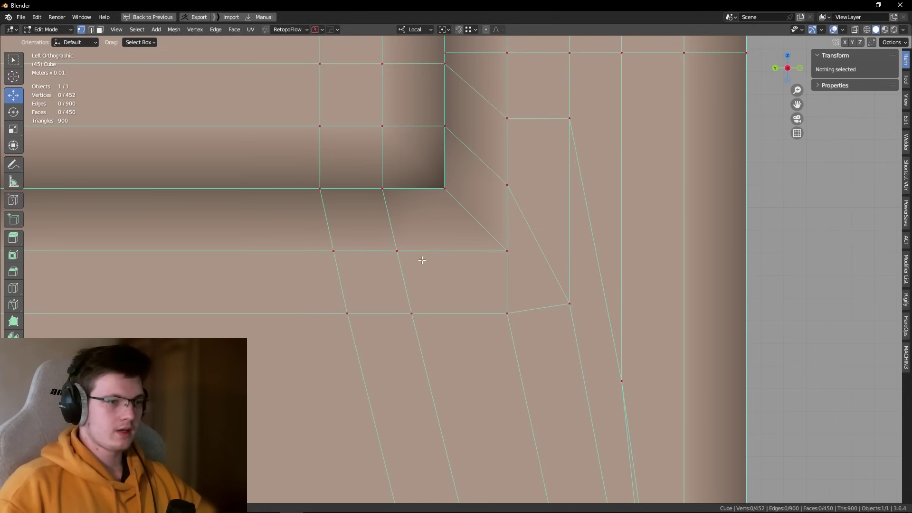
key(Tab)
Step: Select the Cube and enter Edit Mode, zoomed in on the seat–back corner
mouse_move(509, 258)
middle_down()
mouse_move(394, 198)
mouse_move(401, 252)
mouse_move(407, 236)
mouse_move(434, 247)
mouse_move(401, 284)
mouse_move(441, 224)
mouse_move(455, 267)
mouse_move(478, 172)
mouse_move(480, 276)
mouse_move(469, 245)
mouse_move(477, 219)
mouse_move(489, 276)
mouse_move(503, 277)
mouse_move(446, 316)
mouse_move(464, 273)
mouse_move(195, 281)
mouse_move(521, 265)
mouse_move(495, 293)
mouse_move(437, 263)
mouse_move(438, 301)
mouse_move(407, 289)
mouse_move(482, 216)
mouse_move(501, 236)
middle_up()
click(521, 264)
key(Tab)
scroll(502, 236, up, 3)
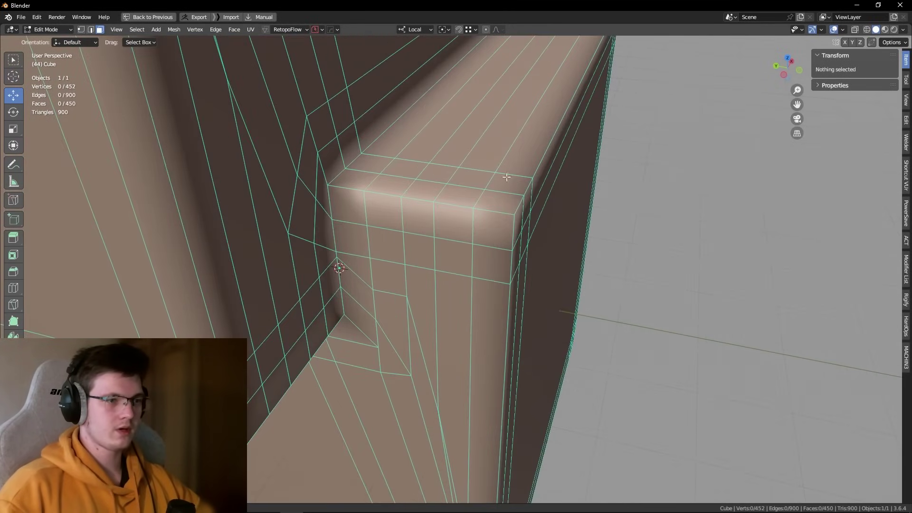
Step: Extrude the narrow outer corner face of the seat block outward
shift+middle_drag(506, 177, 469, 196)
click(469, 196)
key(e)
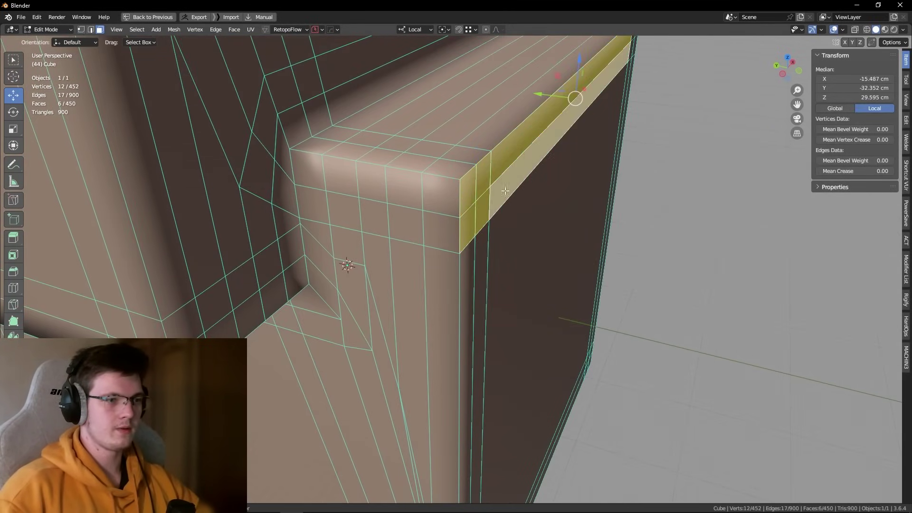
click(667, 95)
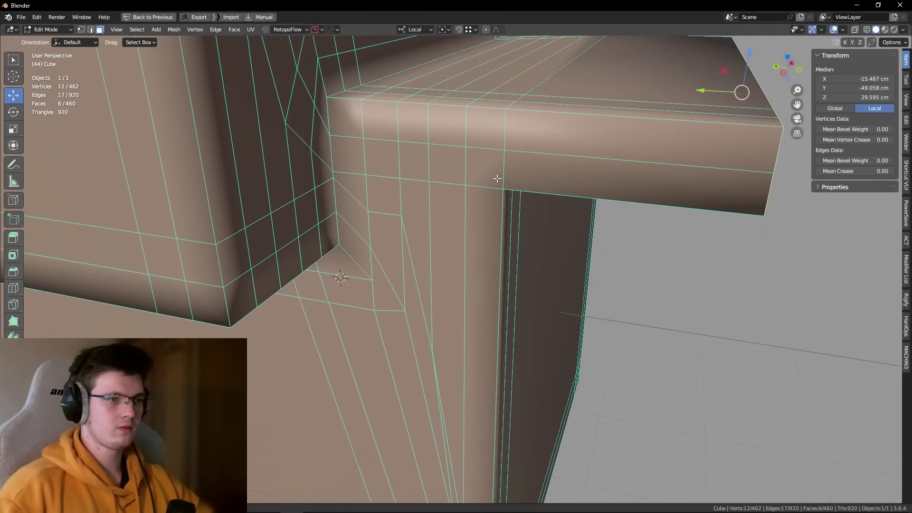
middle_drag(495, 179, 512, 245)
Step: Cut an edge loop across the extrusion and switch to the left side view
key(ctrl+r)
click(489, 251)
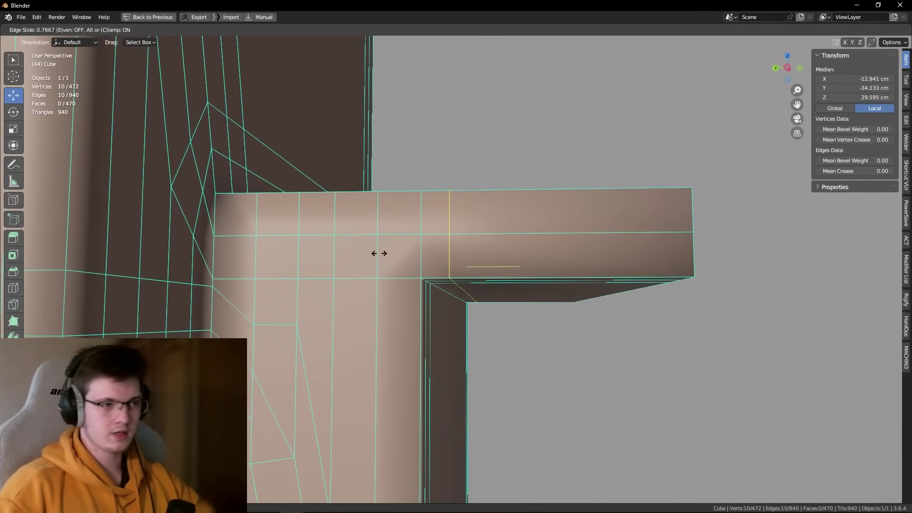
click(384, 253)
key(grave)
click(393, 272)
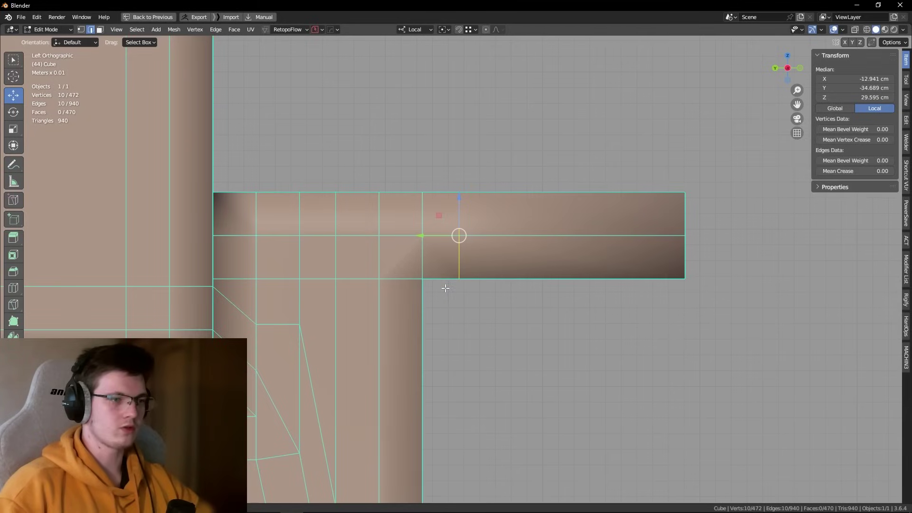
drag(433, 240, 441, 241)
Step: Add three more edge loops, the last two as support loops near the arm's end
key(ctrl+r)
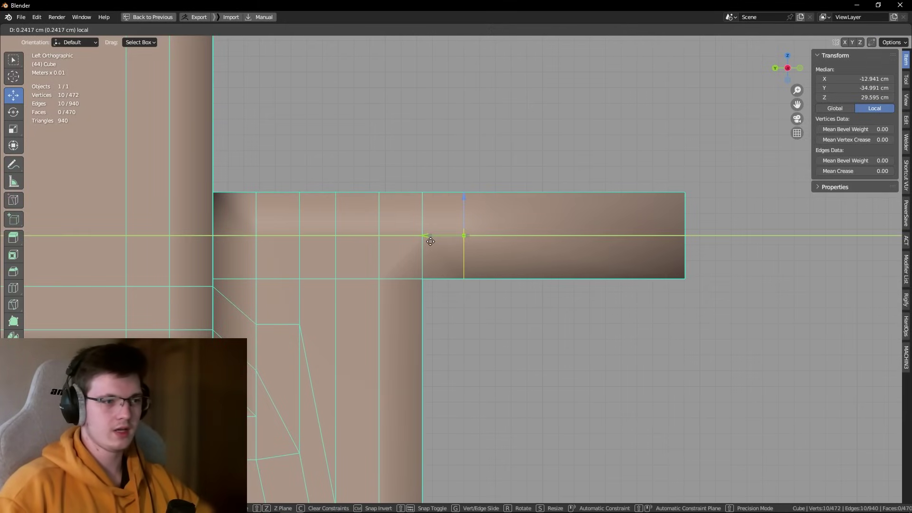
click(541, 240)
click(472, 254)
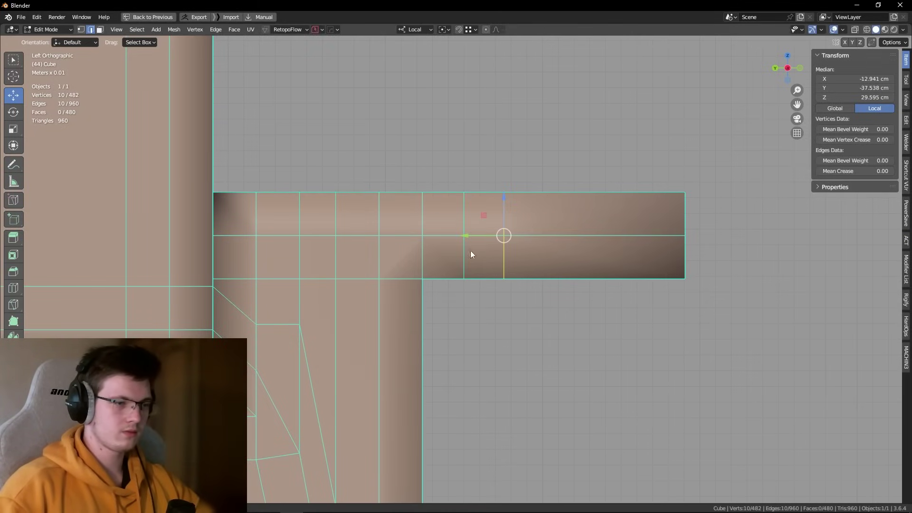
key(ctrl+r)
click(590, 251)
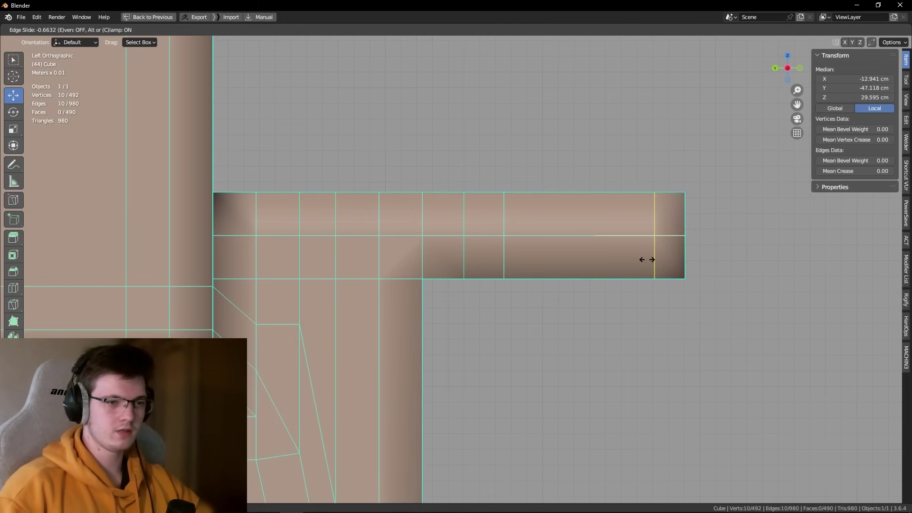
click(662, 256)
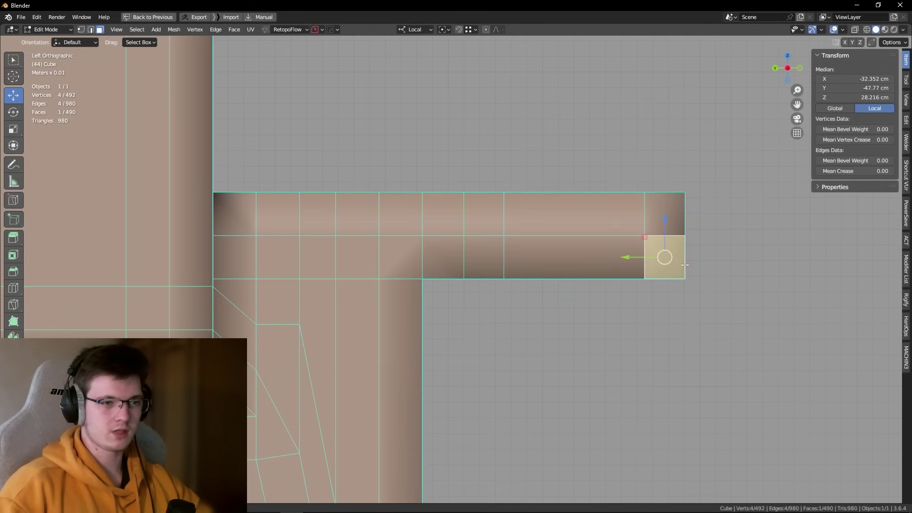
key(ctrl+r)
click(646, 239)
click(624, 238)
Step: Knife a straight, cut-through edge across the corner using the A and C constraints
shift+middle_drag(416, 332, 457, 258)
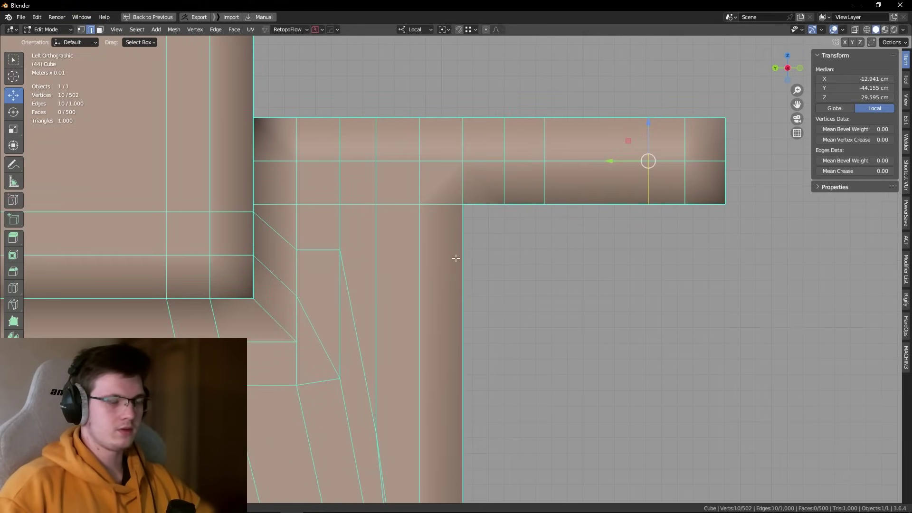
click(630, 328)
key(k)
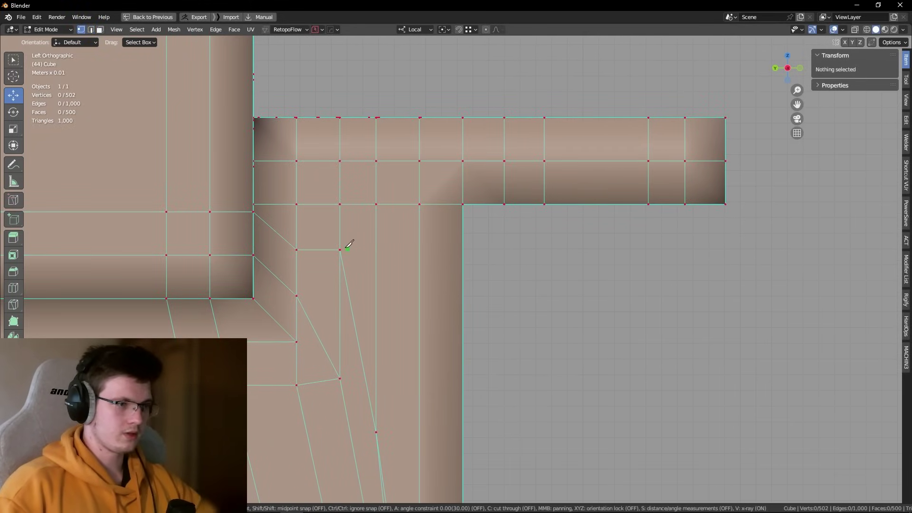
key(a)
key(c)
click(603, 246)
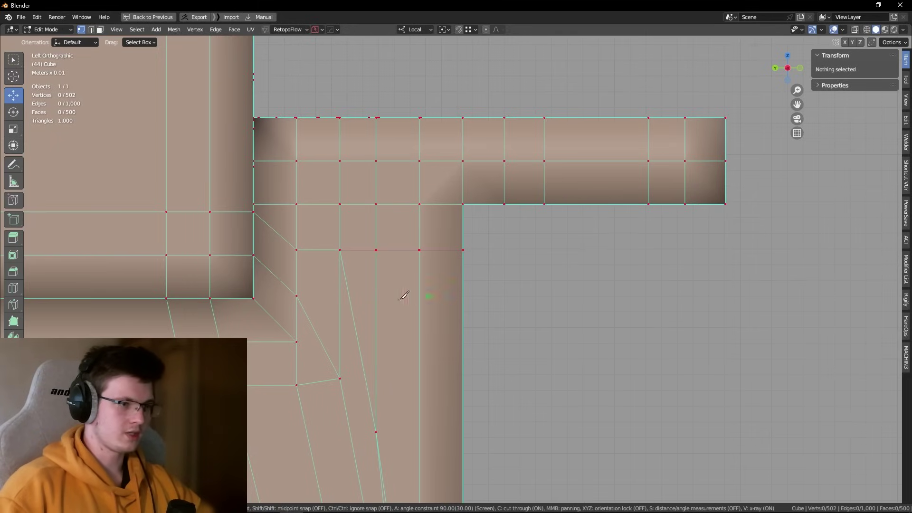
click(297, 296)
click(566, 297)
key(Return)
Step: Dissolve the leftover short edge below the cut and view the smoothed model
key(2)
click(348, 286)
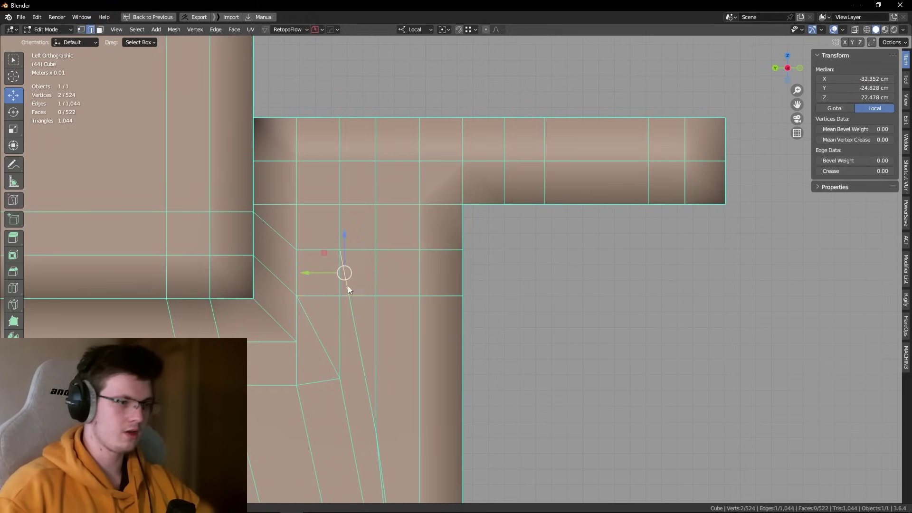
key(ctrl+x)
mouse_move(552, 333)
shift+middle_down()
mouse_move(570, 291)
mouse_move(492, 186)
shift+middle_up()
key(Tab)
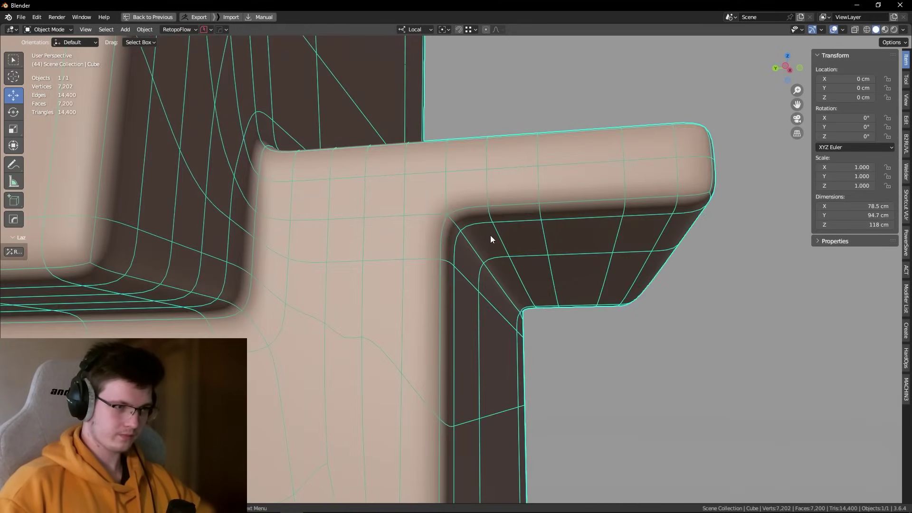
click(626, 326)
mouse_move(627, 327)
middle_down()
mouse_move(505, 259)
mouse_move(528, 230)
middle_up()
click(504, 258)
scroll(557, 272, up, 3)
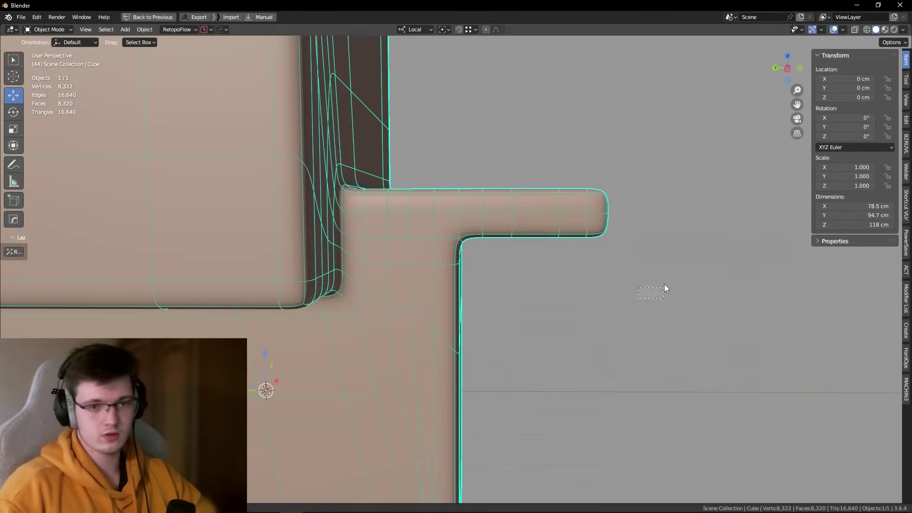
drag(639, 299, 665, 287)
mouse_move(664, 287)
middle_down()
mouse_move(475, 261)
mouse_move(464, 230)
mouse_move(482, 284)
mouse_move(476, 260)
middle_up()
key(shift+alt+z)
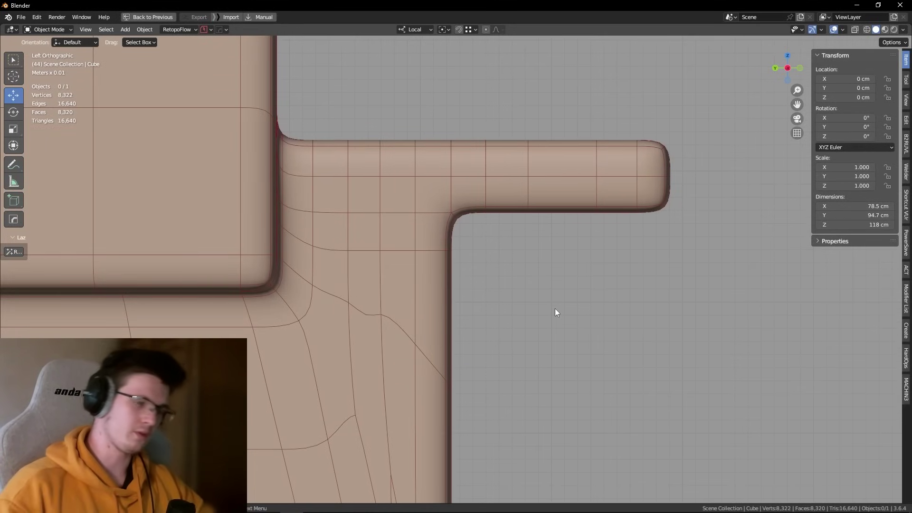
key(alt+space)
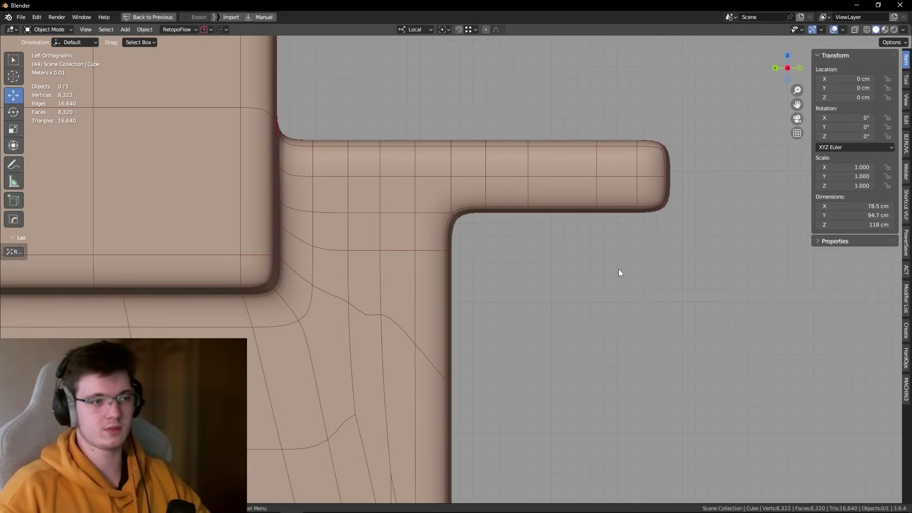
key(Tab)
scroll(419, 188, up, 3)
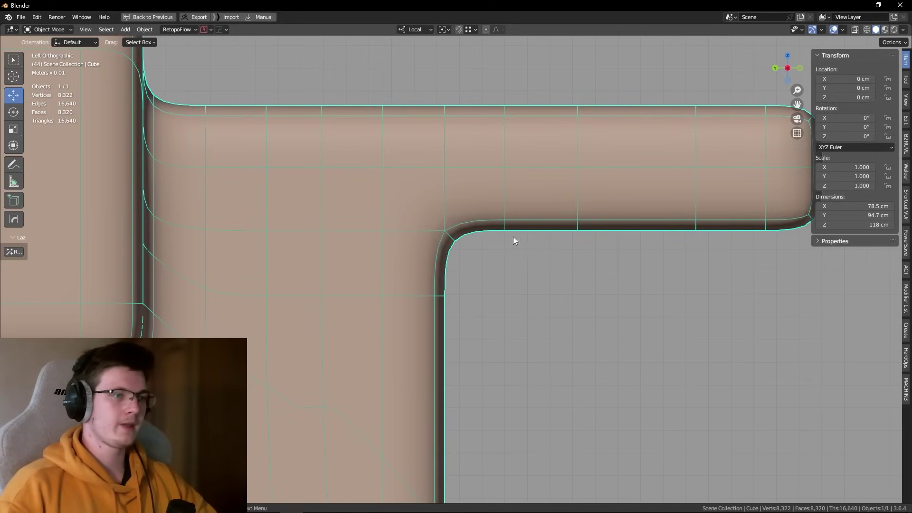
scroll(516, 241, up, 2)
key(Tab)
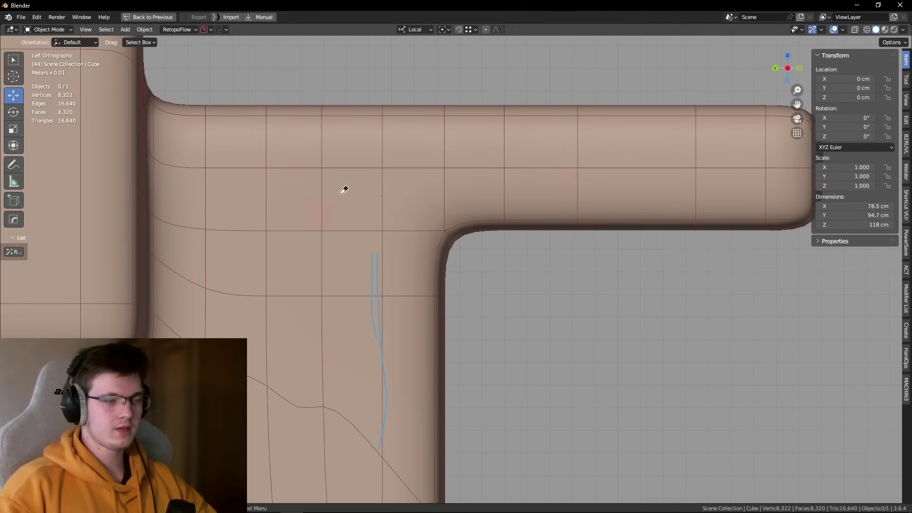
mouse_move(463, 253)
middle_down()
mouse_move(455, 242)
mouse_move(418, 272)
middle_up()
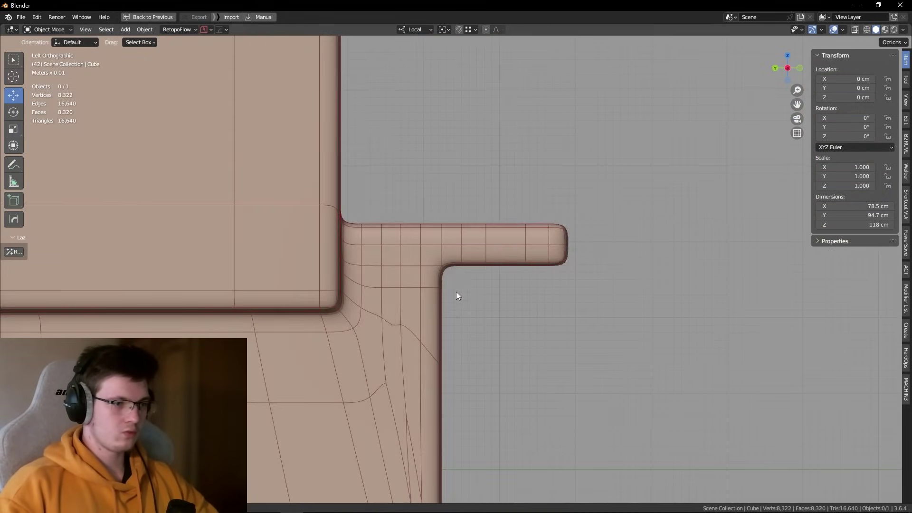
scroll(456, 292, up, 5)
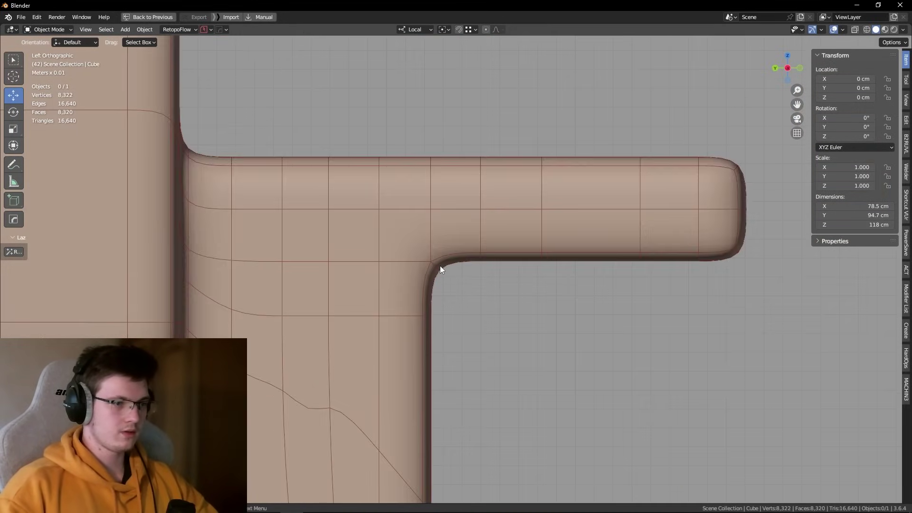
scroll(440, 266, up, 4)
Step: Select the inner corner's horizontal and vertical edges, dissolve them, then undo
mouse_move(419, 289)
middle_down()
mouse_move(408, 225)
mouse_move(418, 301)
middle_up()
key(2)
click(435, 269)
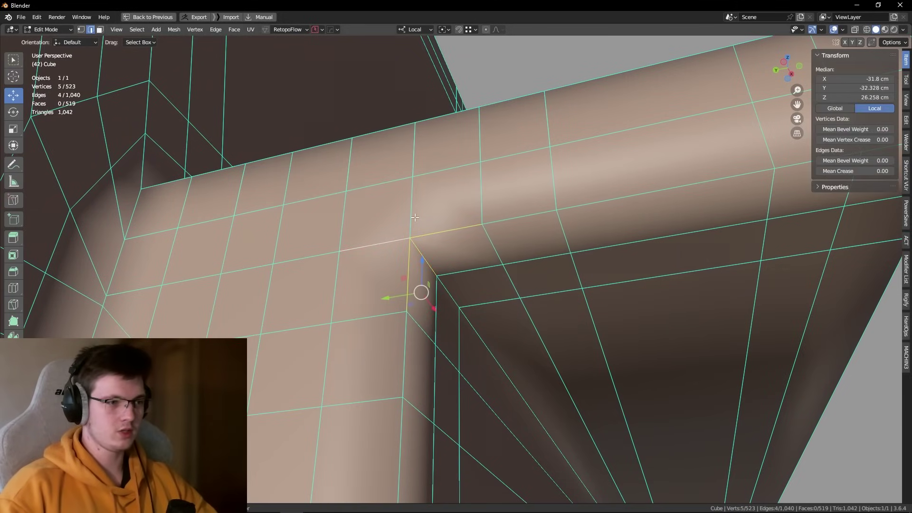
shift+click(413, 209)
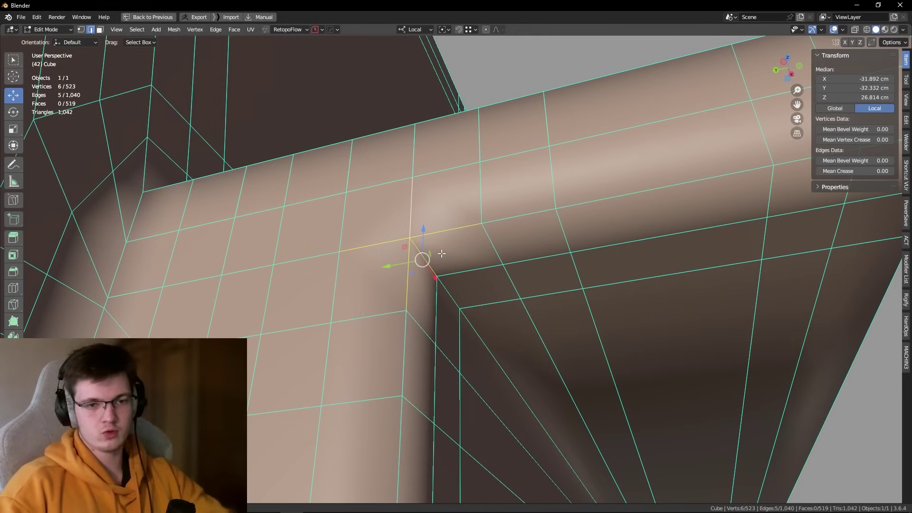
middle_drag(442, 254, 453, 268)
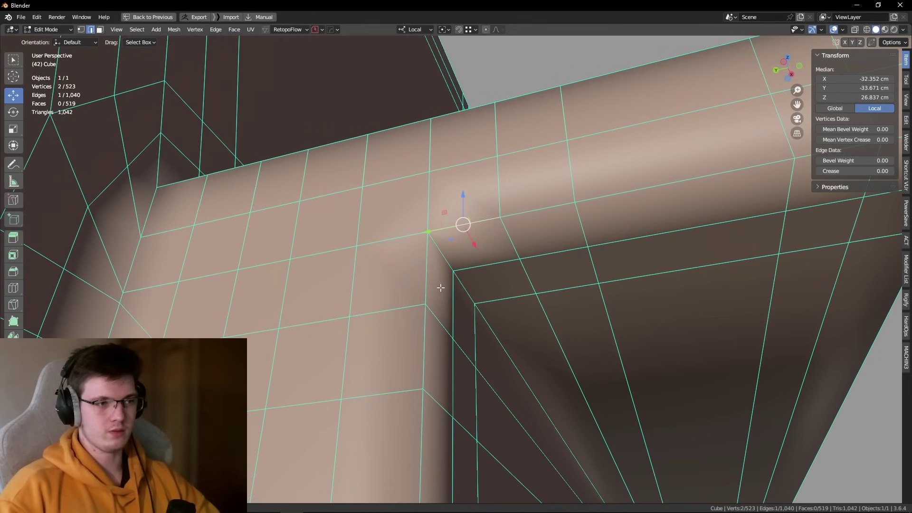
scroll(426, 266, down, 3)
key(ctrl+x)
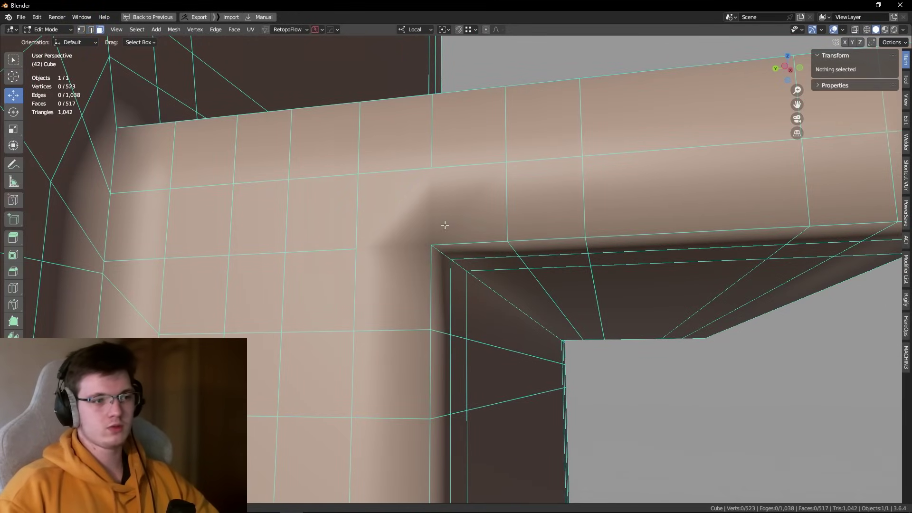
key(ctrl+z)
key(ctrl+z)
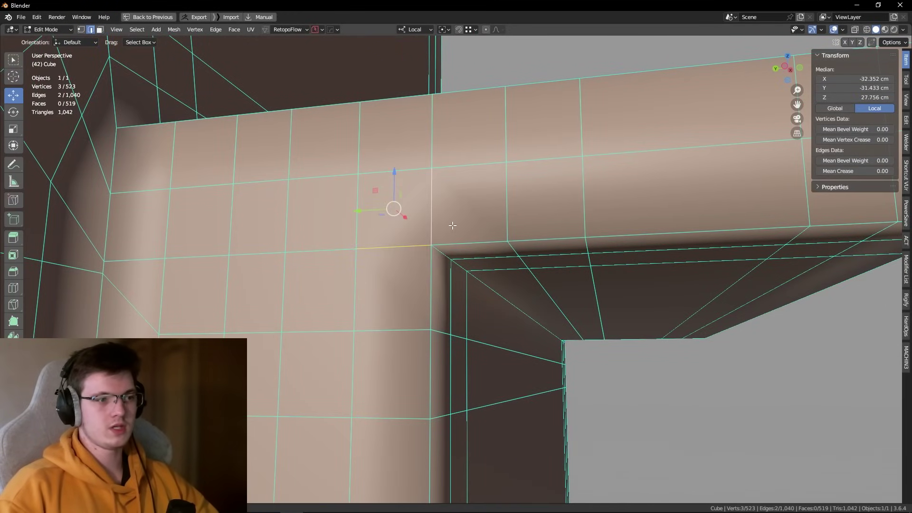
Step: Move the corner vertex onto its neighbouring vertex to merge them
click(432, 168)
key(g)
click(358, 174)
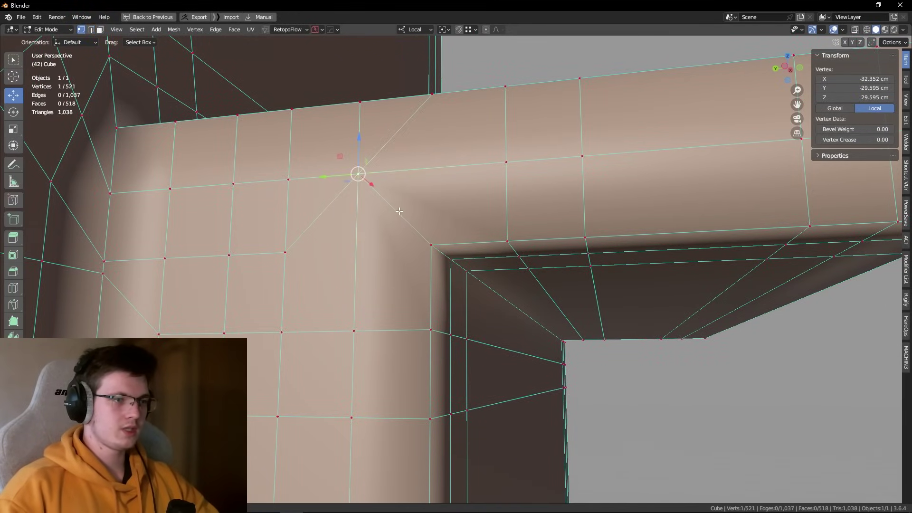
key(a)
scroll(420, 213, up, 2)
key(alt+a)
shift+middle_drag(420, 213, 490, 242)
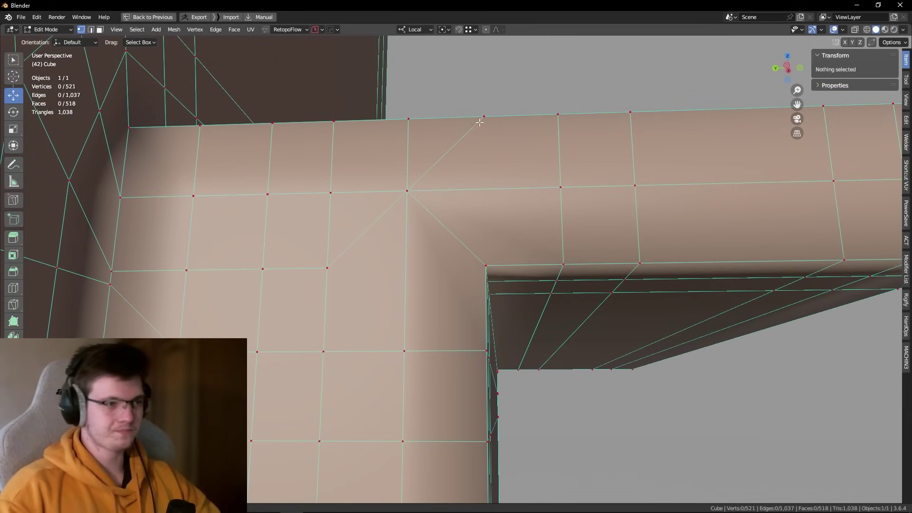
Step: Dissolve the diagonal edge loop at the corner and the loop running along the arm
key(2)
alt+click(446, 154)
middle_drag(452, 209, 452, 193)
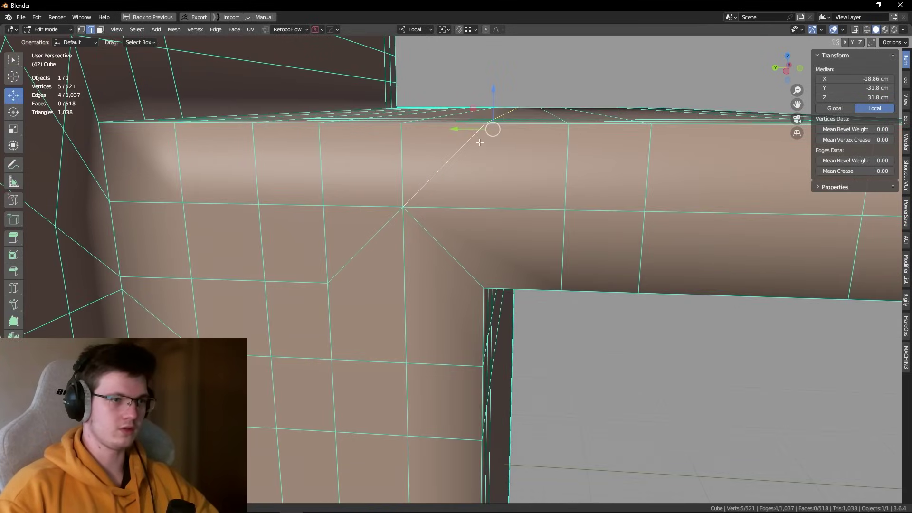
key(ctrl+x)
alt+click(355, 265)
mouse_move(354, 265)
middle_down()
mouse_move(311, 264)
mouse_move(339, 256)
middle_up()
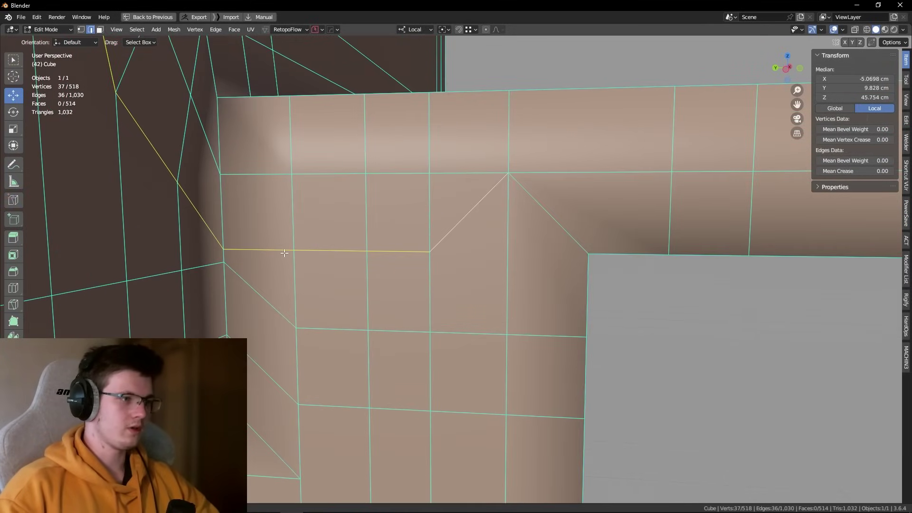
key(ctrl+x)
middle_drag(427, 252, 243, 255)
Step: Knife-cut a corner face and select the newly split face
key(3)
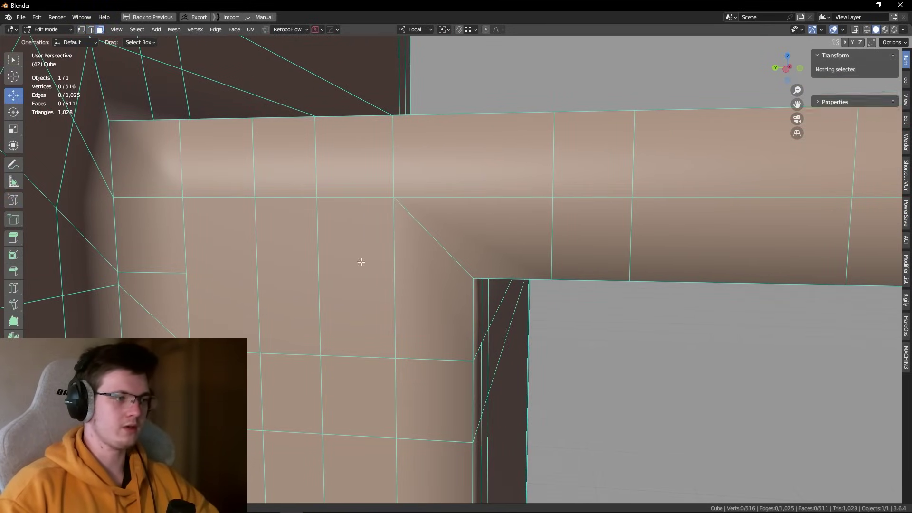
click(242, 255)
key(alt+a)
key(1)
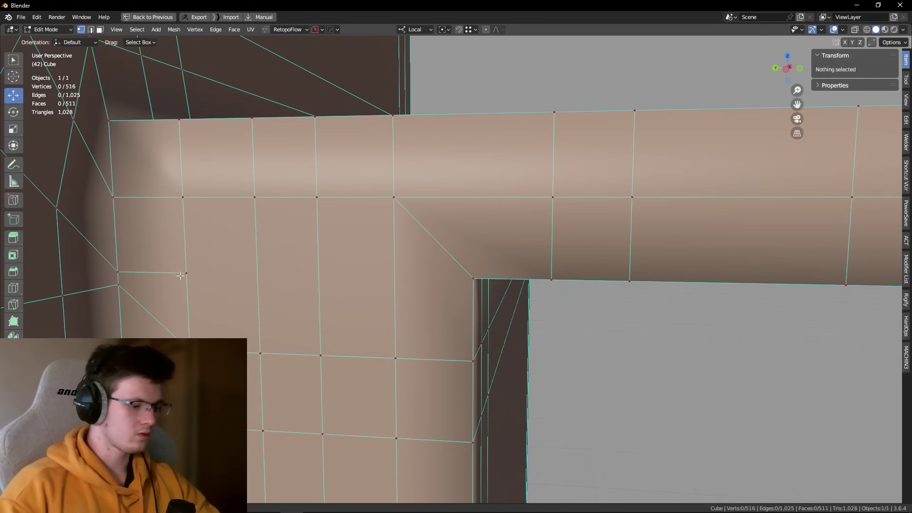
key(k)
key(Return)
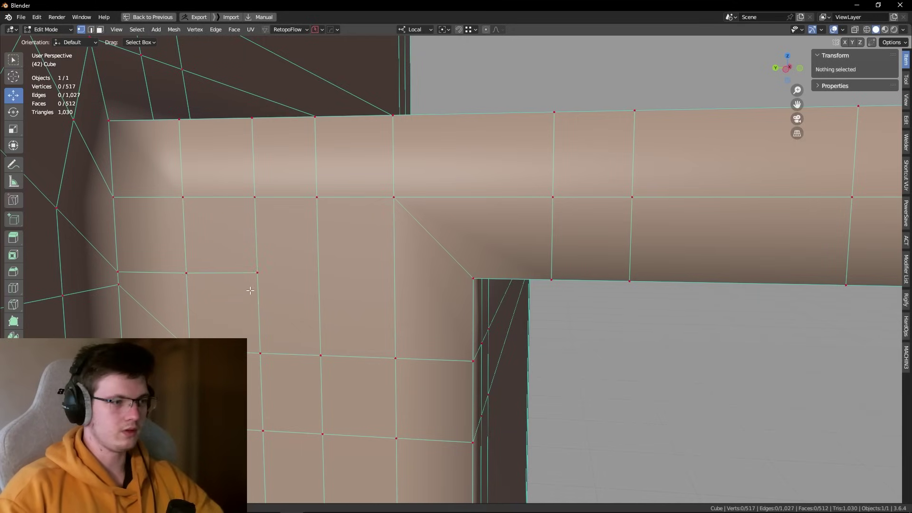
key(3)
click(244, 252)
mouse_move(270, 258)
middle_down()
mouse_move(535, 266)
mouse_move(579, 299)
middle_up()
Step: Inspect the smoothed result along the arm in Object Mode, then re-enter Edit Mode
key(Tab)
key(alt+a)
scroll(411, 215, up, 2)
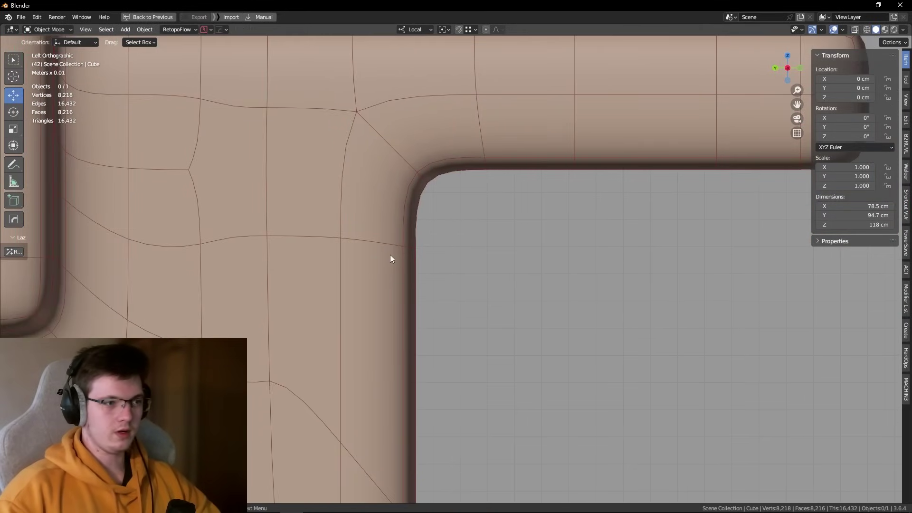
shift+scroll(402, 107, up, 3)
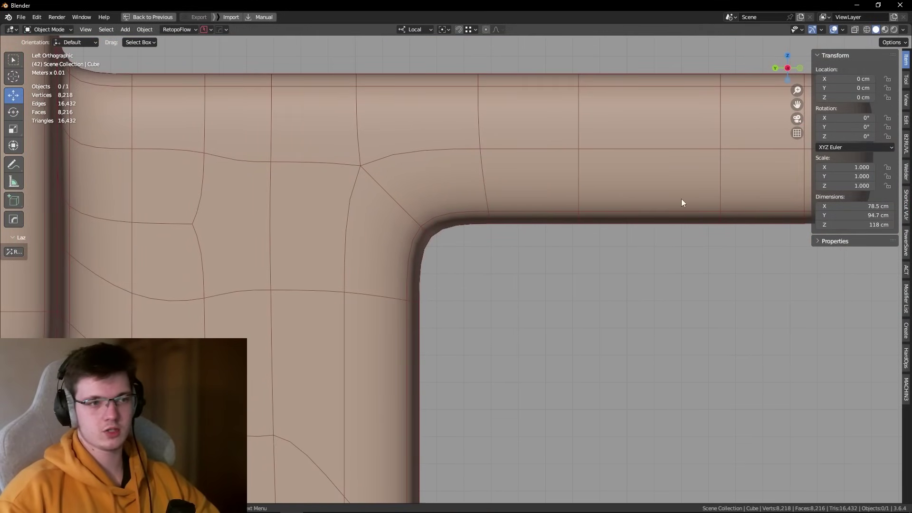
shift+middle_drag(681, 202, 502, 192)
scroll(541, 190, down, 2)
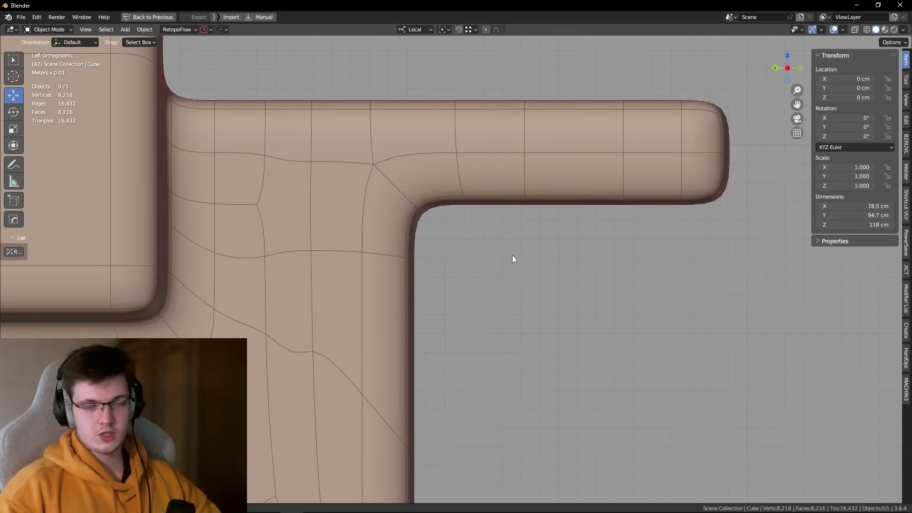
shift+middle_drag(513, 255, 496, 283)
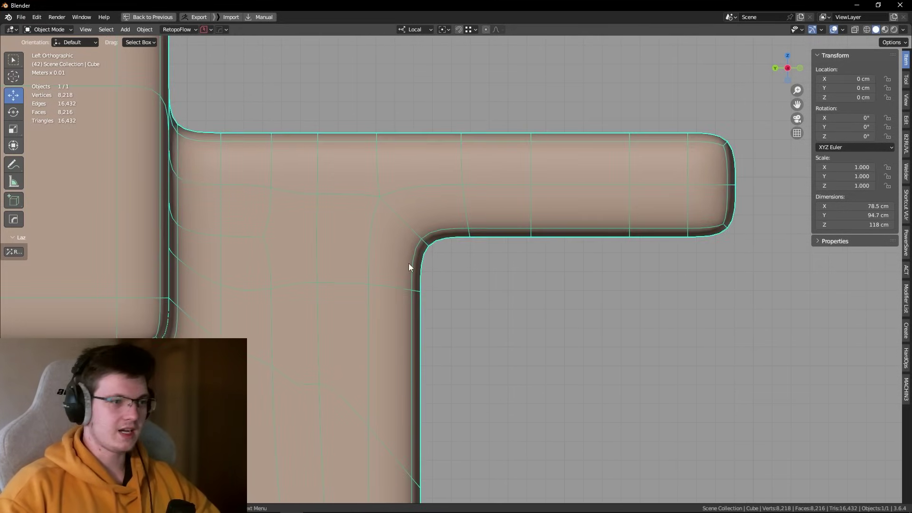
scroll(380, 216, up, 3)
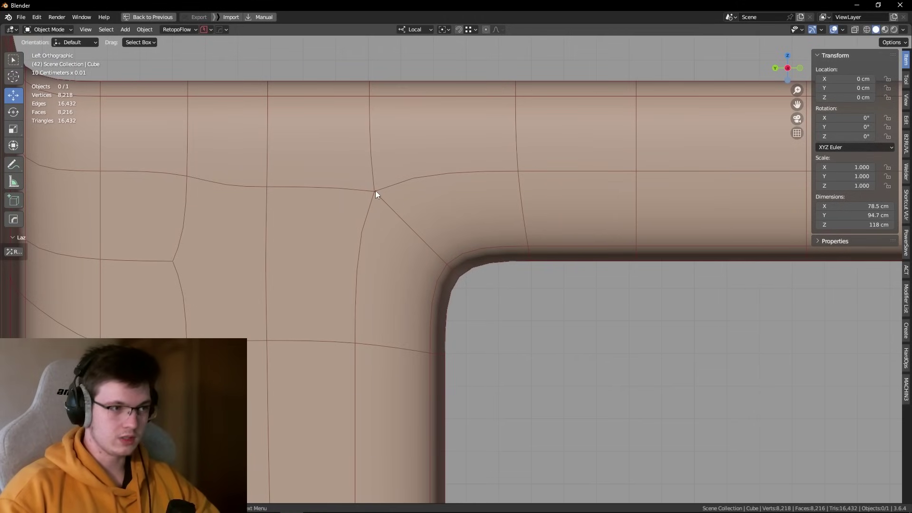
key(Tab)
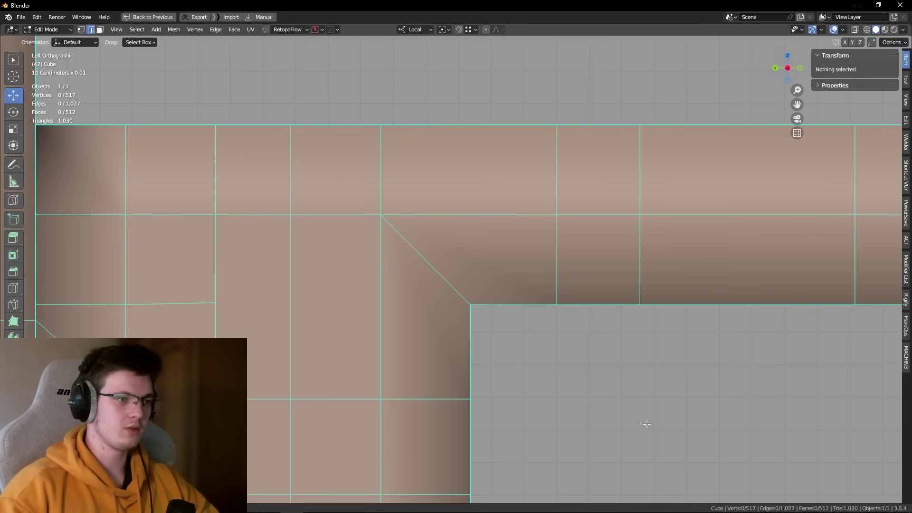
Step: Inspect the cage's inner-corner and top-edge vertices in vertex select mode
scroll(385, 242, up, 2)
scroll(386, 242, up, 2)
key(1)
click(279, 254)
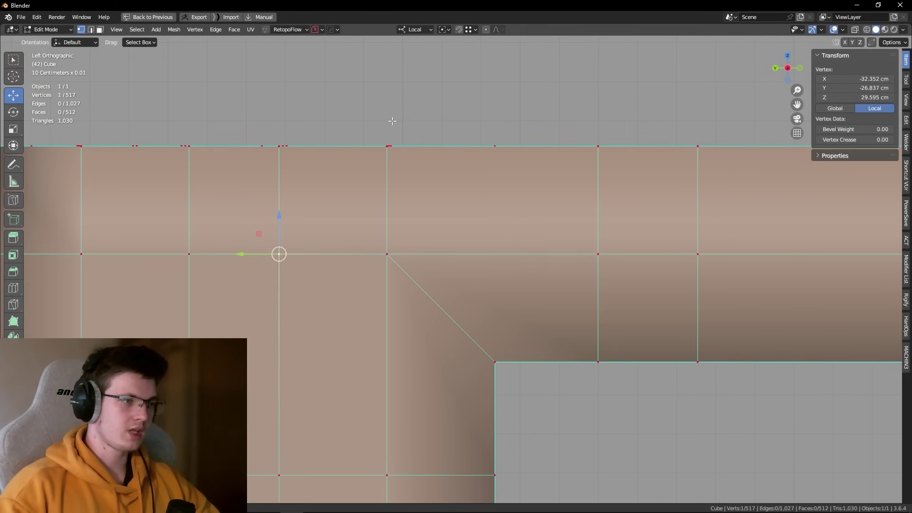
middle_drag(375, 147, 300, 187)
click(360, 163)
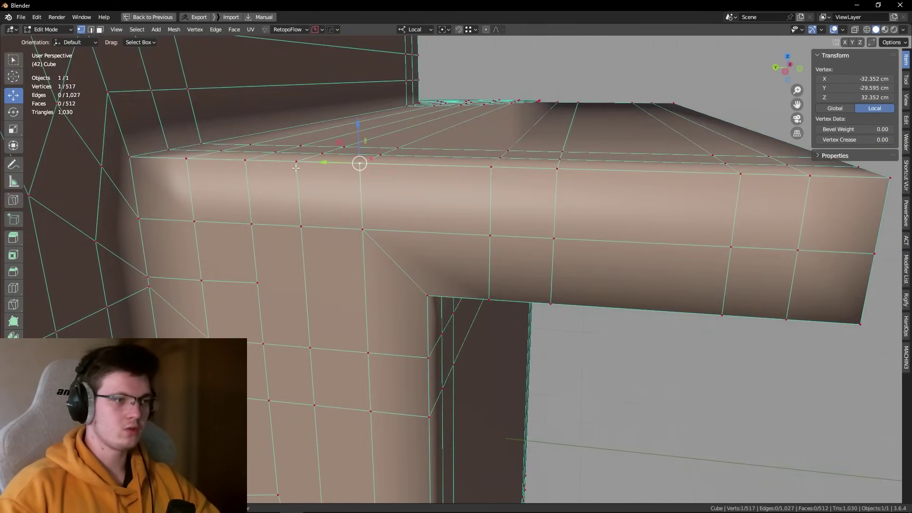
click(654, 418)
mouse_move(405, 362)
middle_down()
mouse_move(405, 332)
mouse_move(438, 245)
mouse_move(406, 282)
mouse_move(371, 214)
middle_up()
key(2)
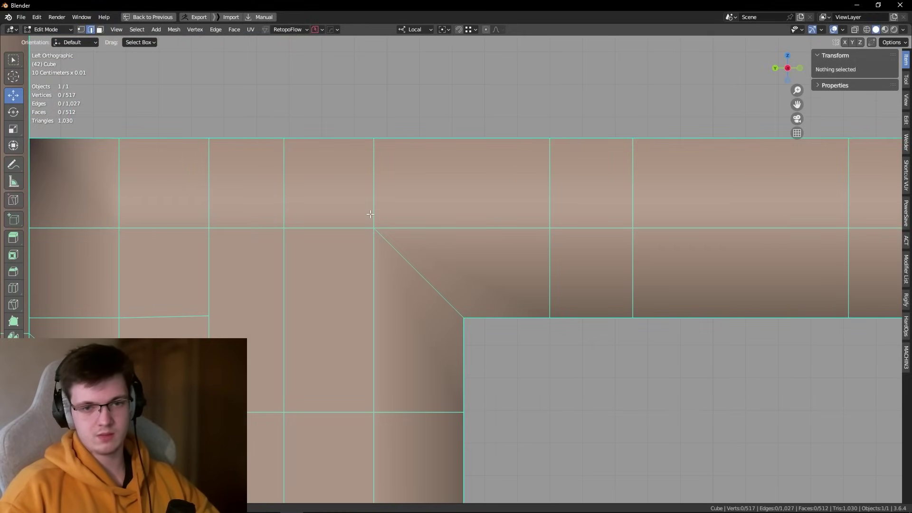
Step: Return to Object Mode, view the smoothed Cube in perspective, and deselect it
key(Tab)
middle_drag(380, 202, 379, 239)
key(space)
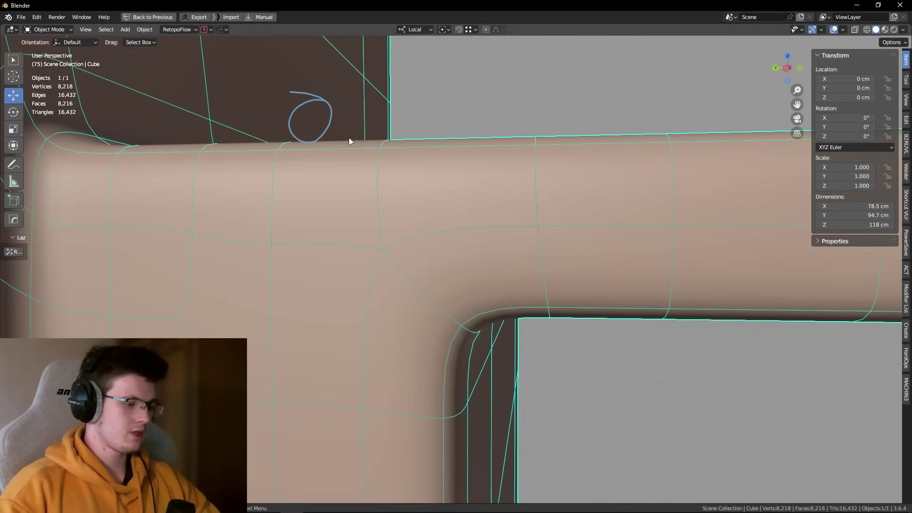
scroll(387, 257, down, 2)
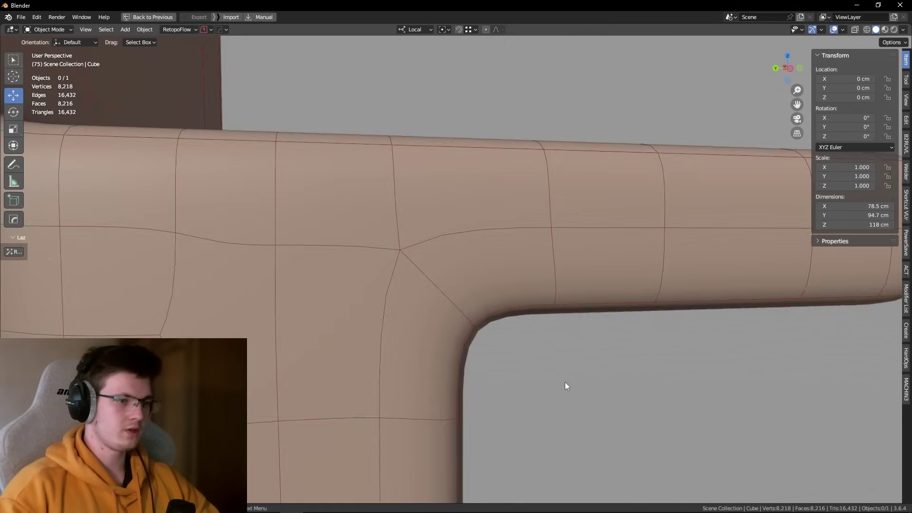
scroll(515, 389, down, 3)
click(561, 372)
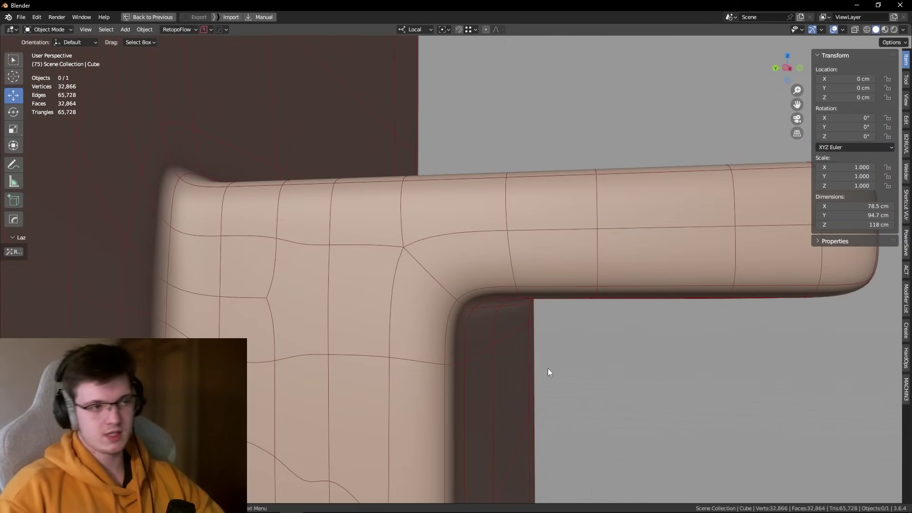
Step: From the left-side view, raise the cage's top row of vertices upward
key(ctrl+KP_3)
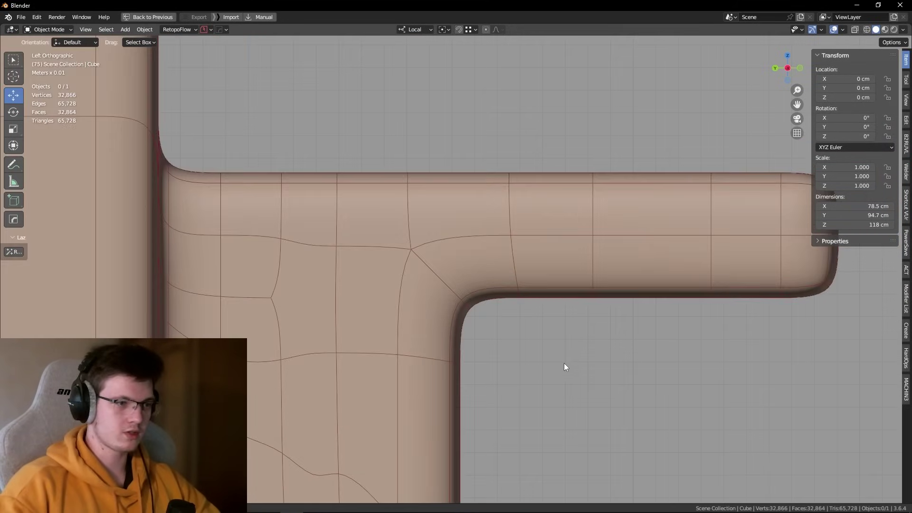
key(Tab)
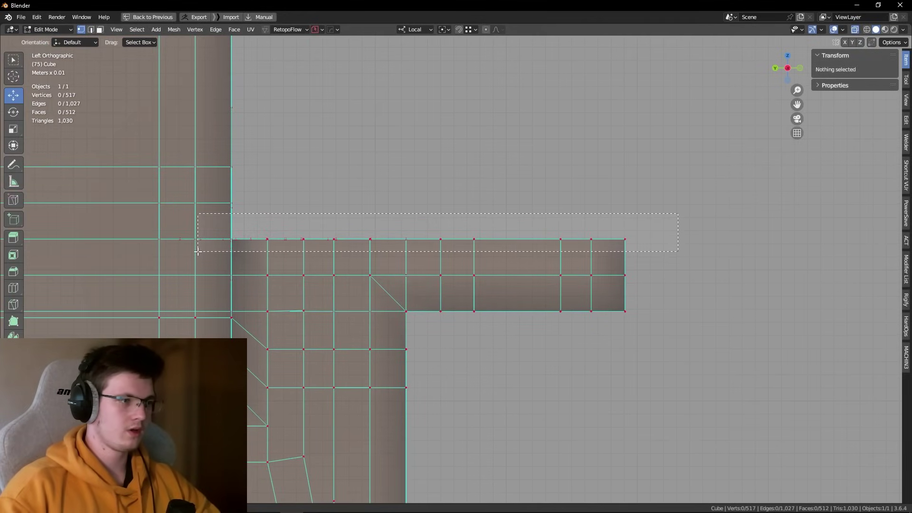
drag(201, 258, 204, 256)
drag(117, 260, 118, 259)
drag(413, 209, 413, 138)
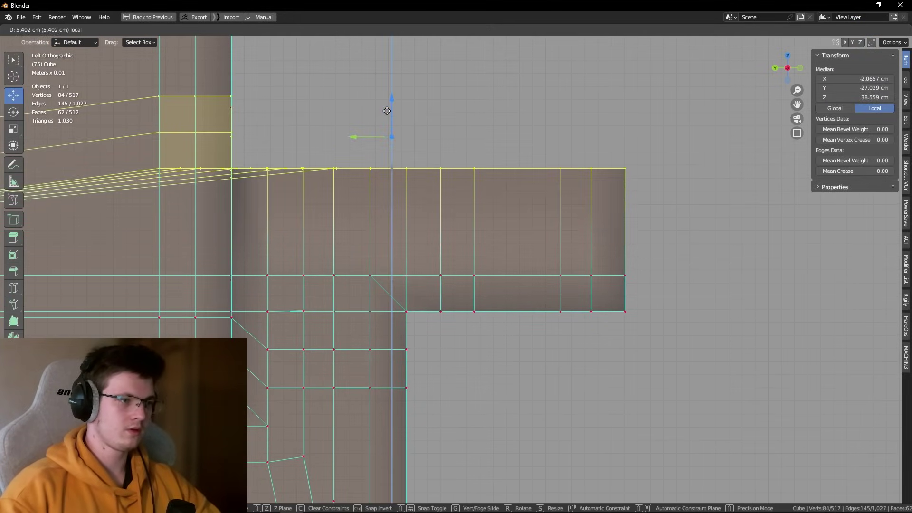
click(505, 270)
shift+middle_drag(362, 274, 382, 232)
Step: Insert a new edge loop across the top arm of the L-shaped cage
key(ctrl+r)
click(393, 228)
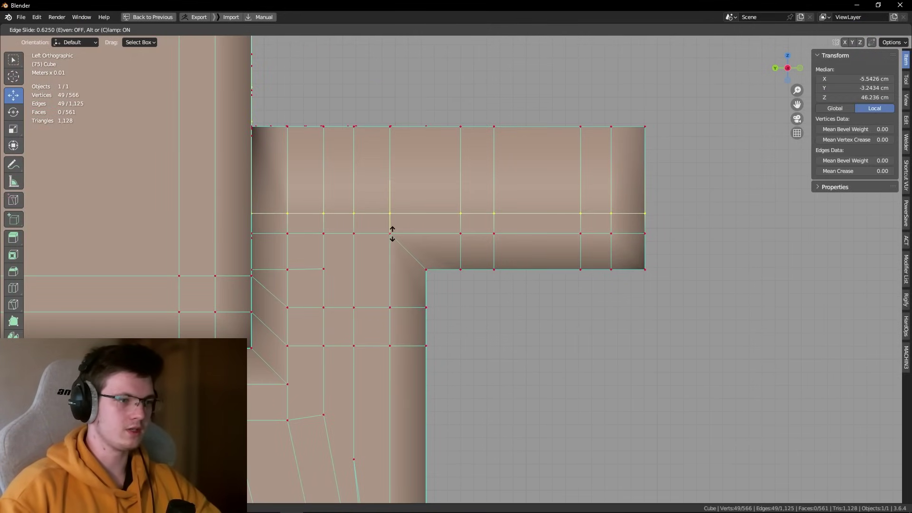
click(393, 224)
click(445, 271)
Step: Merge the corner vertex below the new loop into the vertex above it
scroll(391, 252, up, 3)
click(350, 246)
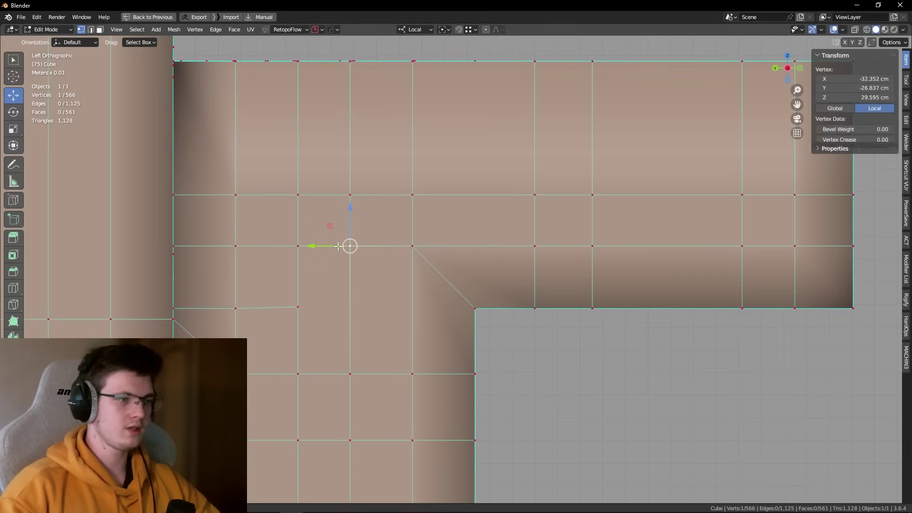
key(g)
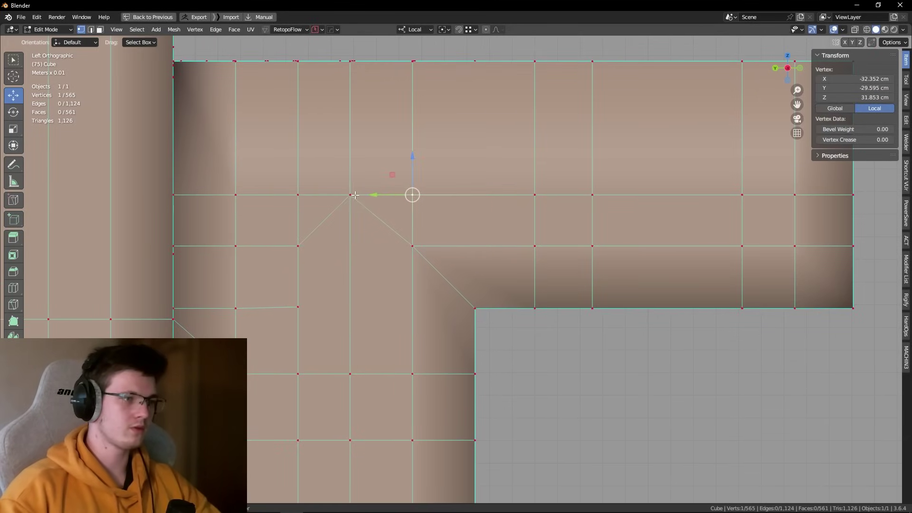
click(350, 195)
mouse_move(351, 196)
middle_down()
mouse_move(423, 313)
mouse_move(358, 175)
middle_up()
key(Tab)
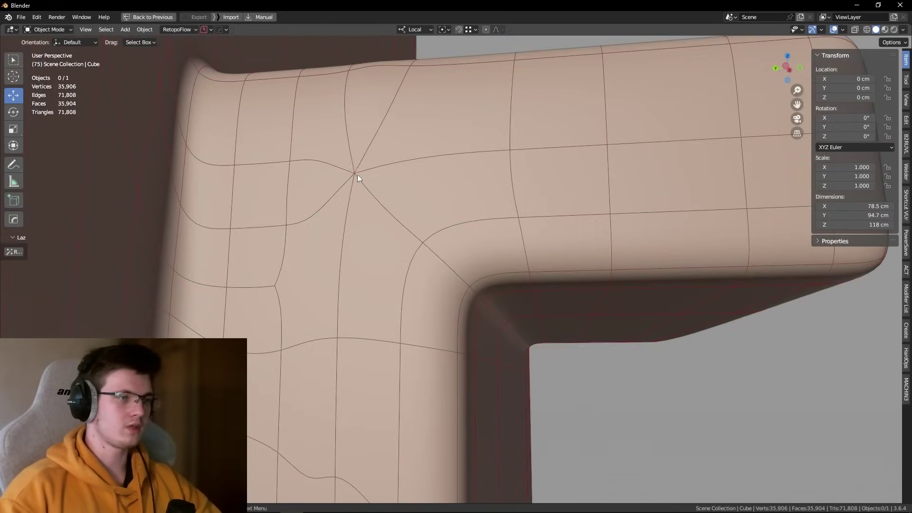
Step: Orbit around the smoothed seat–back corner to inspect it from several angles
middle_drag(422, 239, 289, 120)
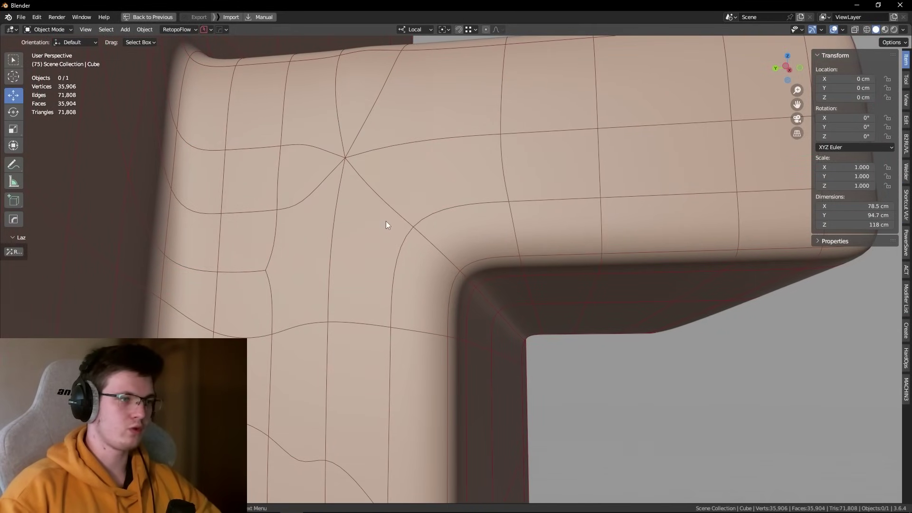
mouse_move(386, 221)
alt+middle_down()
mouse_move(440, 278)
mouse_move(387, 298)
alt+middle_up()
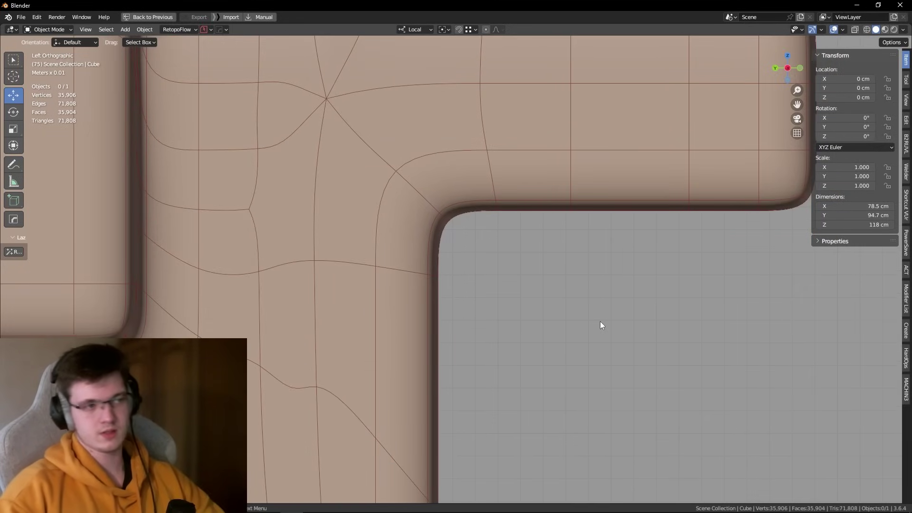
mouse_move(600, 321)
middle_down()
mouse_move(593, 327)
mouse_move(594, 302)
mouse_move(412, 274)
mouse_move(432, 298)
middle_up()
key(alt+z)
key(alt+z)
scroll(569, 381, down, 3)
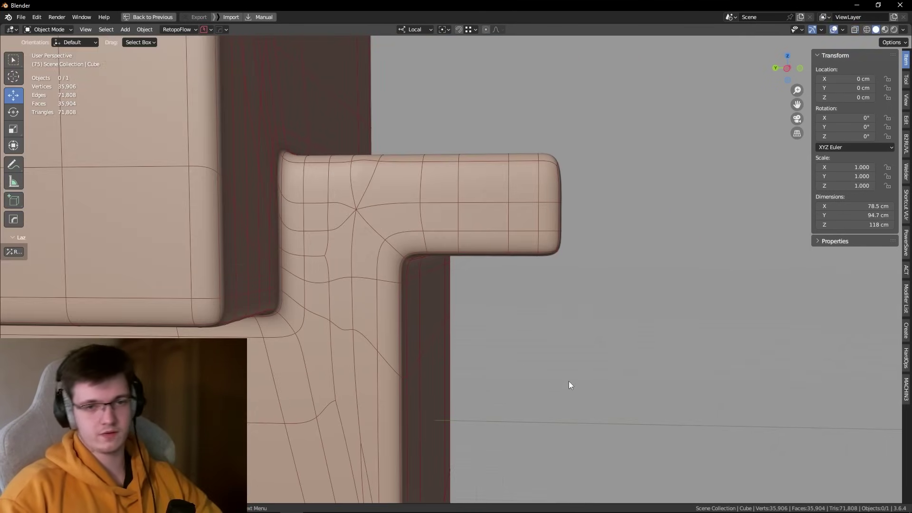
mouse_move(569, 381)
middle_down()
mouse_move(409, 301)
mouse_move(430, 306)
mouse_move(409, 283)
mouse_move(444, 330)
mouse_move(478, 340)
mouse_move(505, 366)
mouse_move(518, 352)
middle_up()
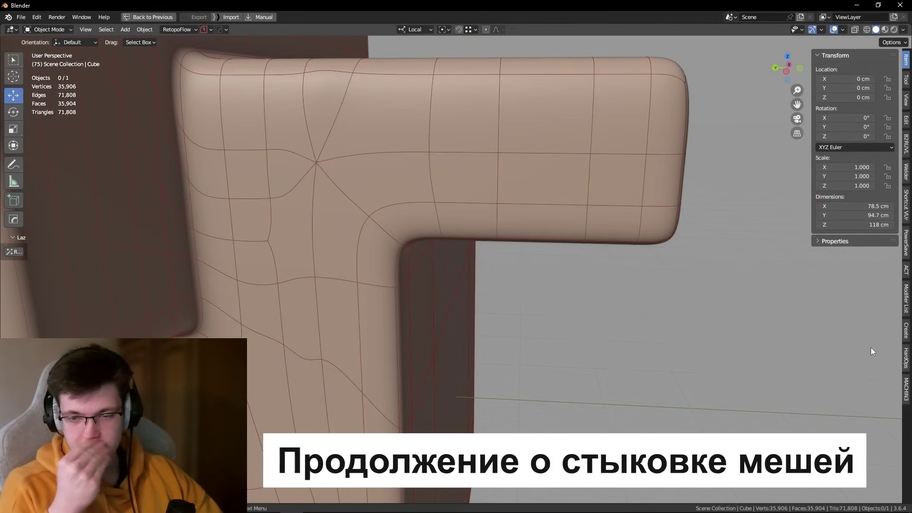
scroll(871, 350, down, 4)
Step: Restore the workspace layout and maximize the Image Editor to fill the window
middle_drag(798, 358, 657, 318)
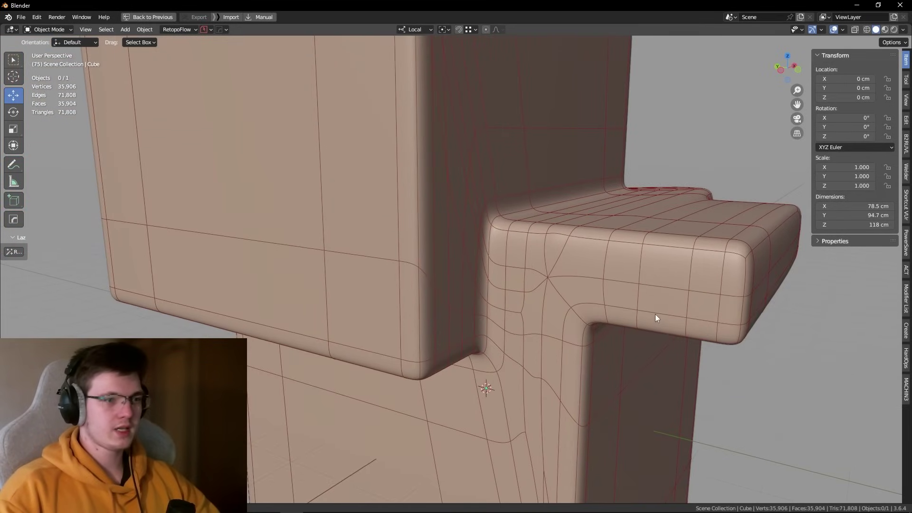
key(ctrl+space)
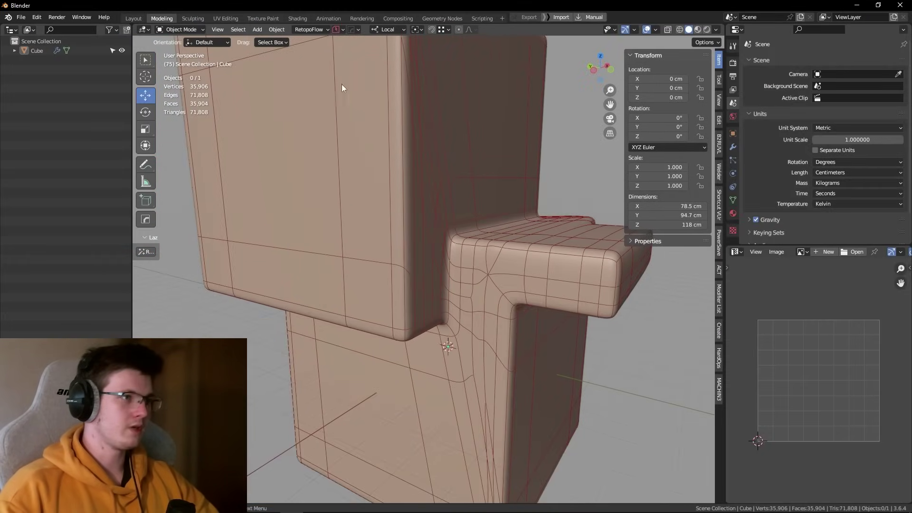
key(ctrl+space)
scroll(394, 218, up, 5)
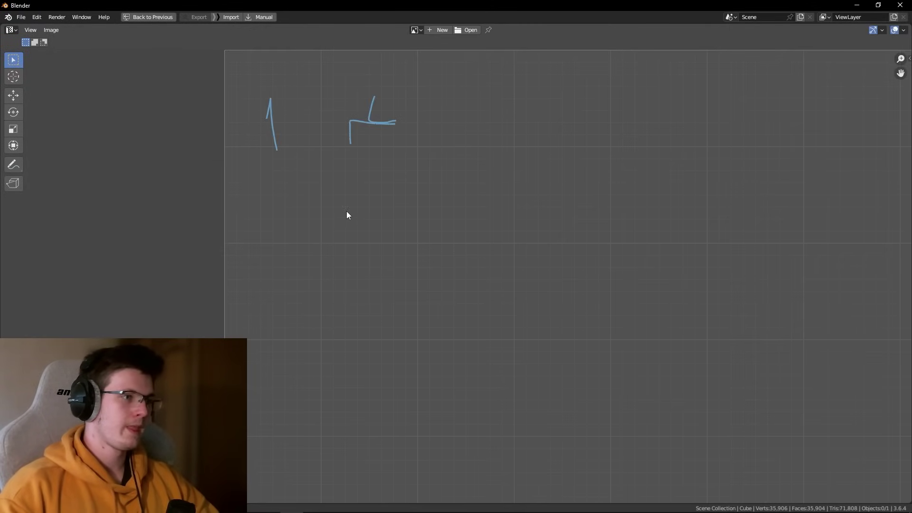
Step: Sketch diagram 2 as a stepped joint and diagram 3 as a back block on a seat block
middle_drag(347, 215, 369, 183)
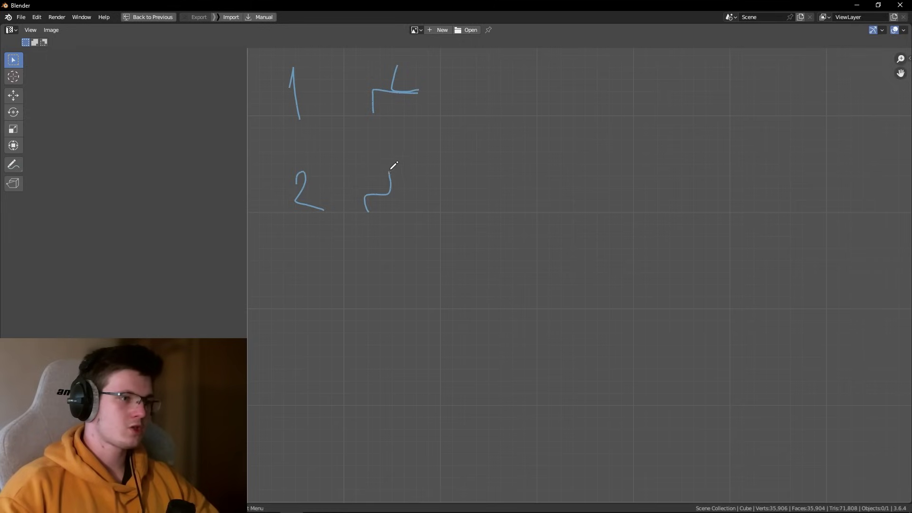
middle_drag(342, 271, 366, 206)
drag(352, 227, 308, 232)
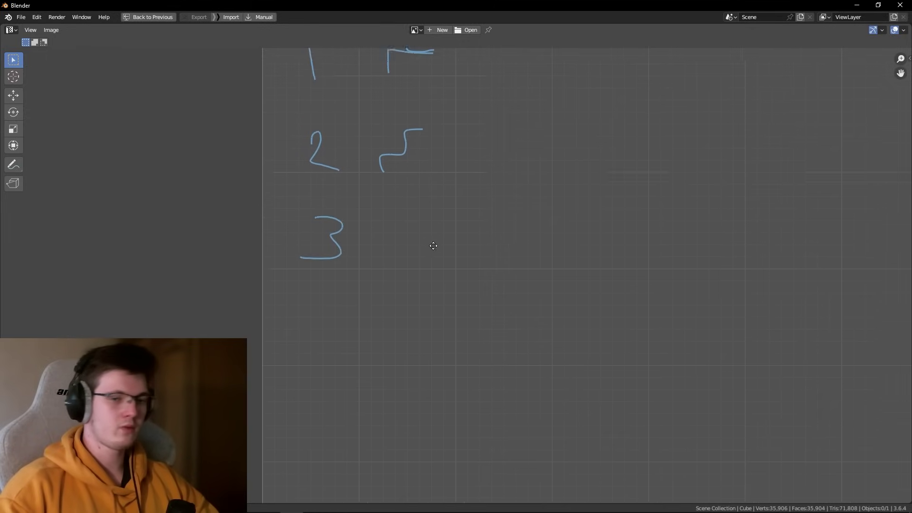
mouse_move(432, 230)
middle_down()
mouse_move(424, 284)
mouse_move(414, 276)
middle_up()
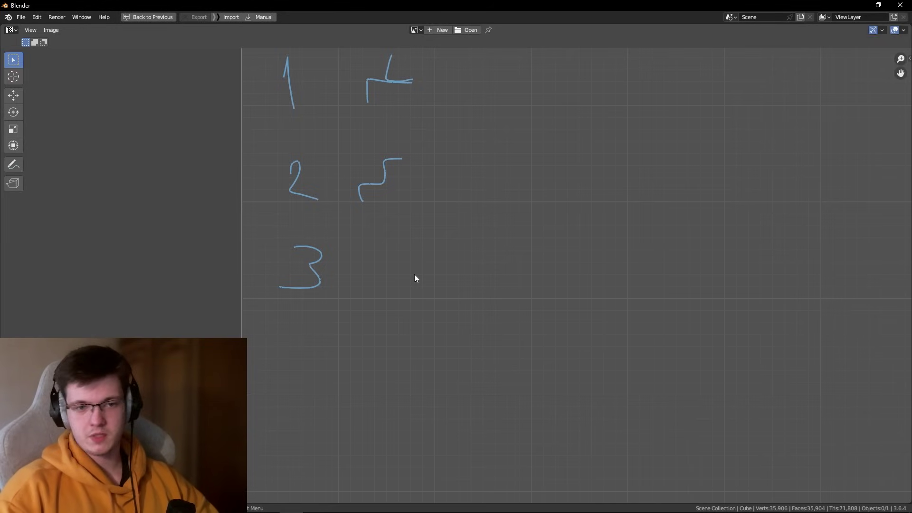
ctrl+scroll(404, 259, left, 2)
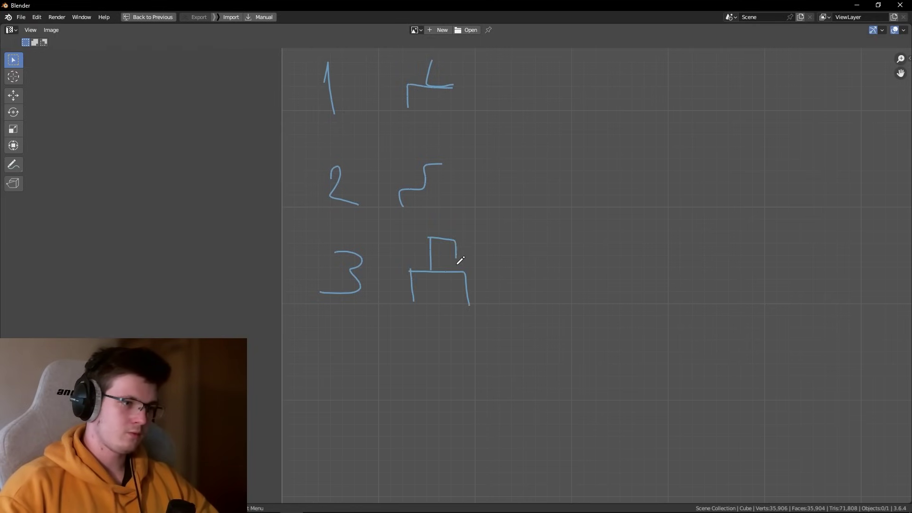
scroll(454, 274, up, 5)
scroll(421, 273, up, 2)
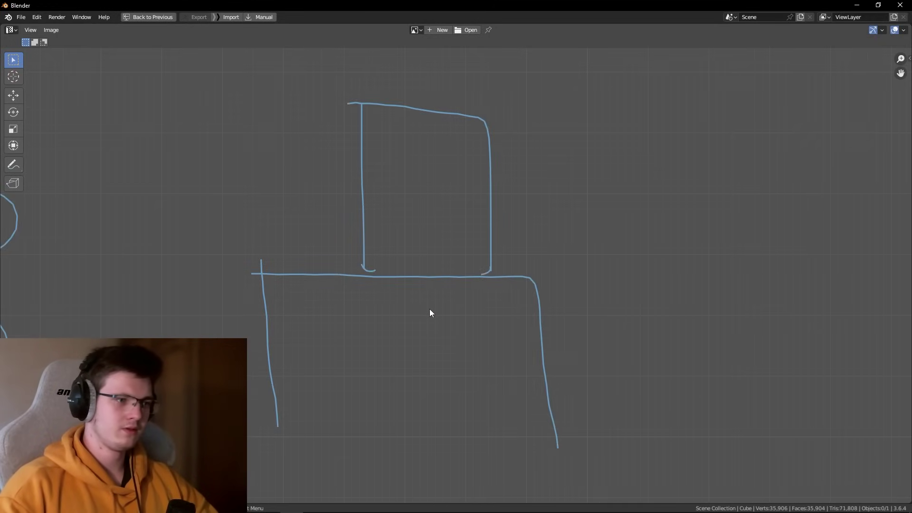
Step: Erase parts of the existing strokes and draw a vertical stroke for a new diagram
scroll(423, 259, down, 1)
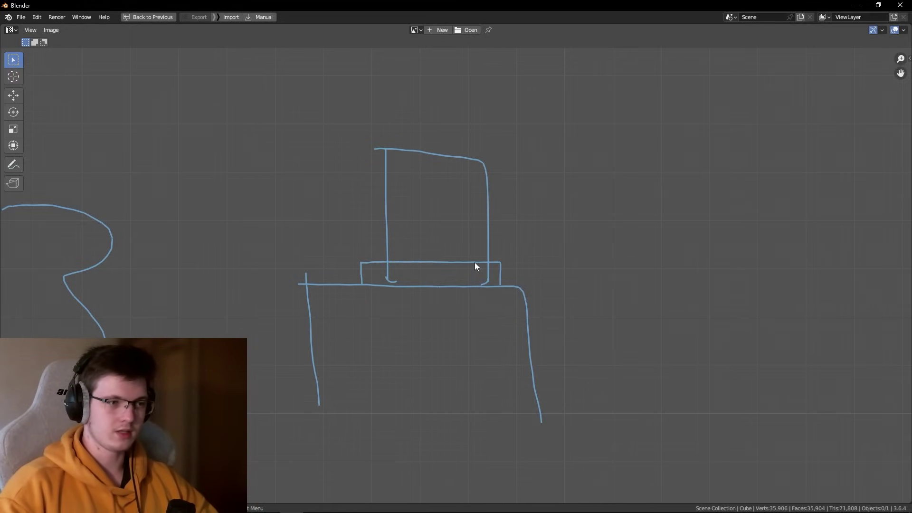
right_drag(378, 284, 409, 269)
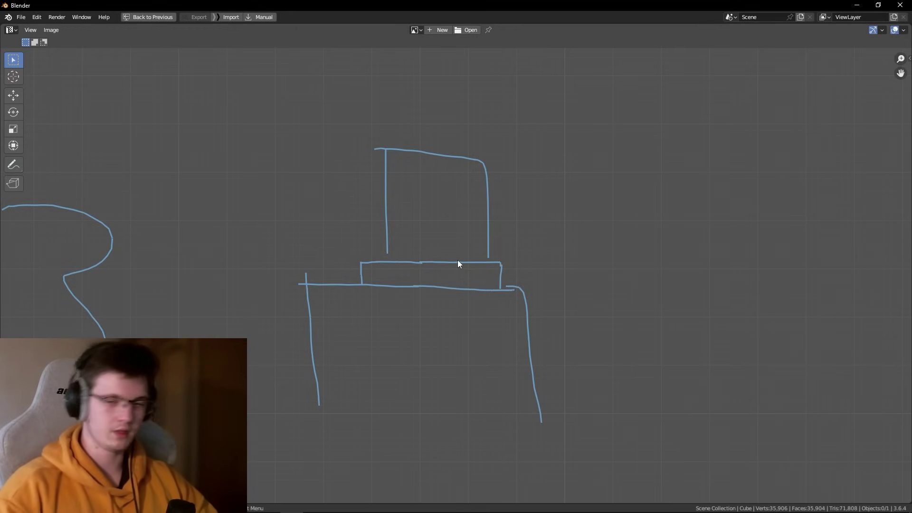
scroll(458, 264, down, 2)
middle_drag(581, 204, 533, 190)
drag(529, 188, 532, 319)
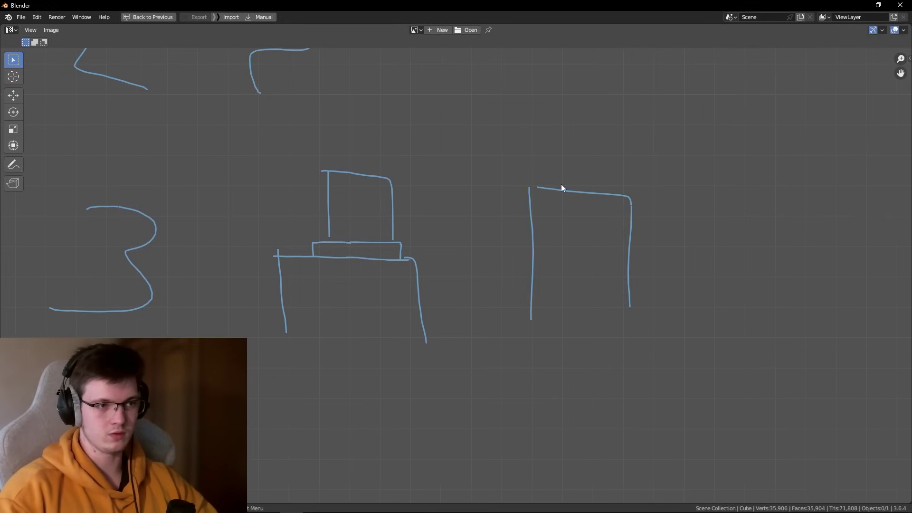
Step: Draw a rounded notch under the figure's head and start another figure to the right
scroll(593, 194, up, 4)
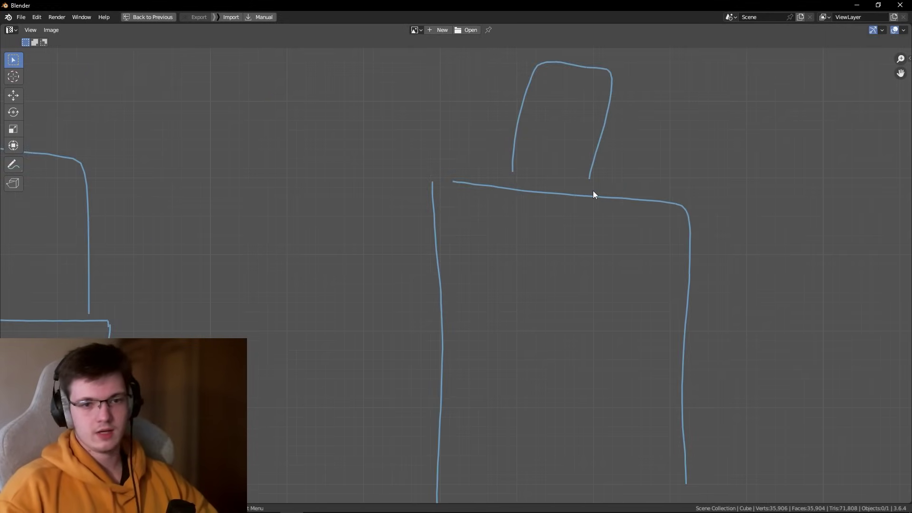
middle_drag(593, 194, 588, 220)
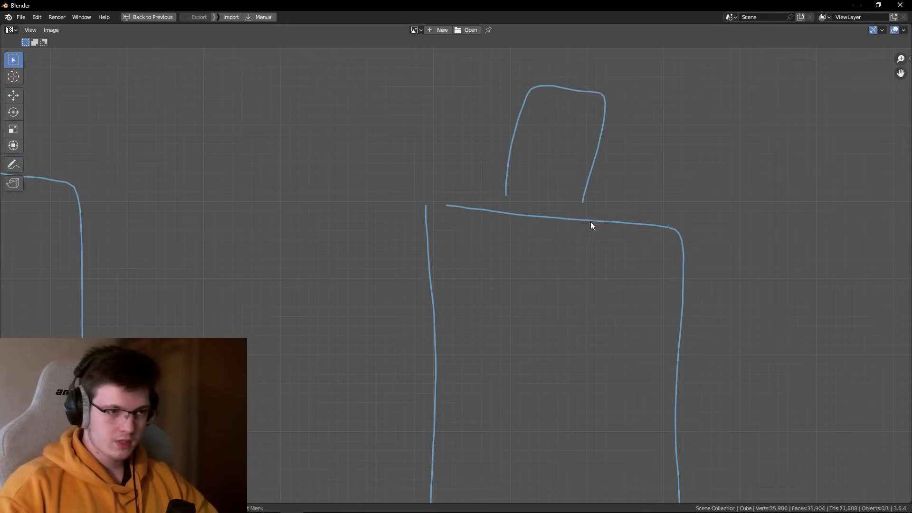
drag(590, 221, 579, 237)
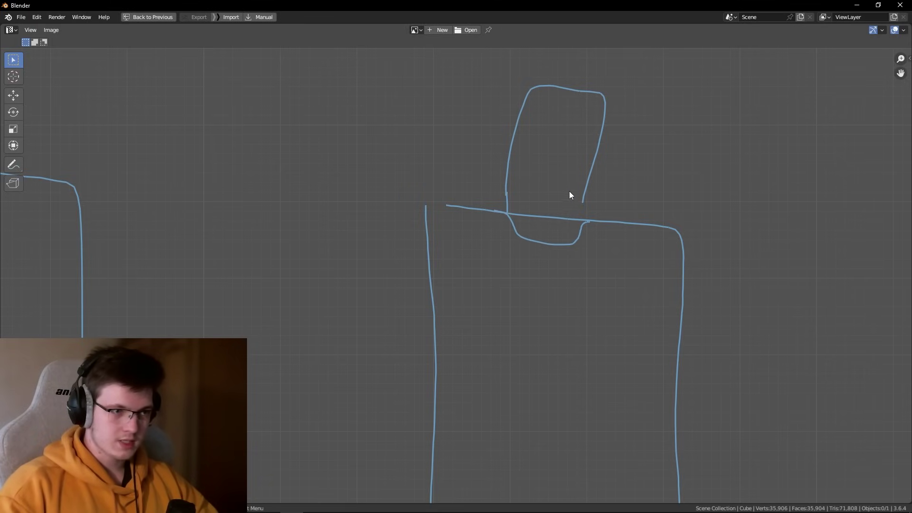
ctrl+scroll(584, 223, right, 10)
drag(505, 258, 513, 328)
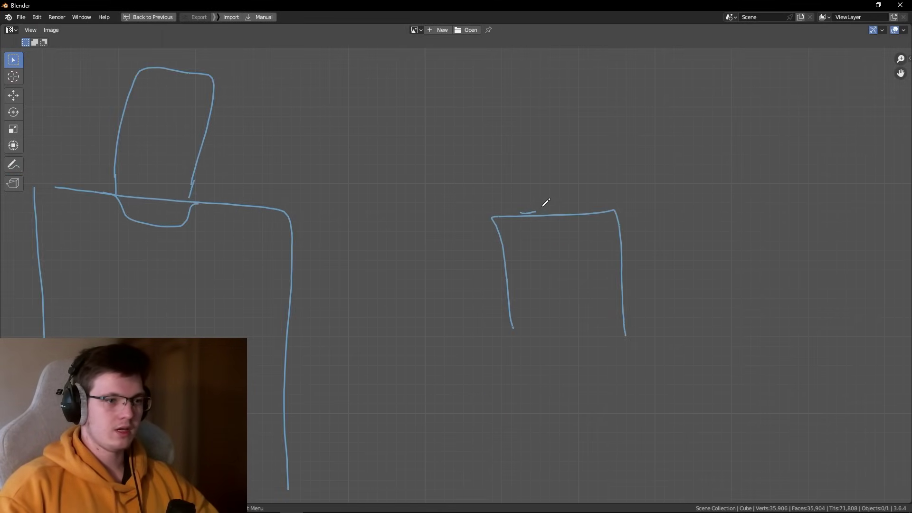
Step: Pan and zoom to review all the sketches, then restore the normal layout with the 3D viewport
ctrl+scroll(566, 223, right, 5)
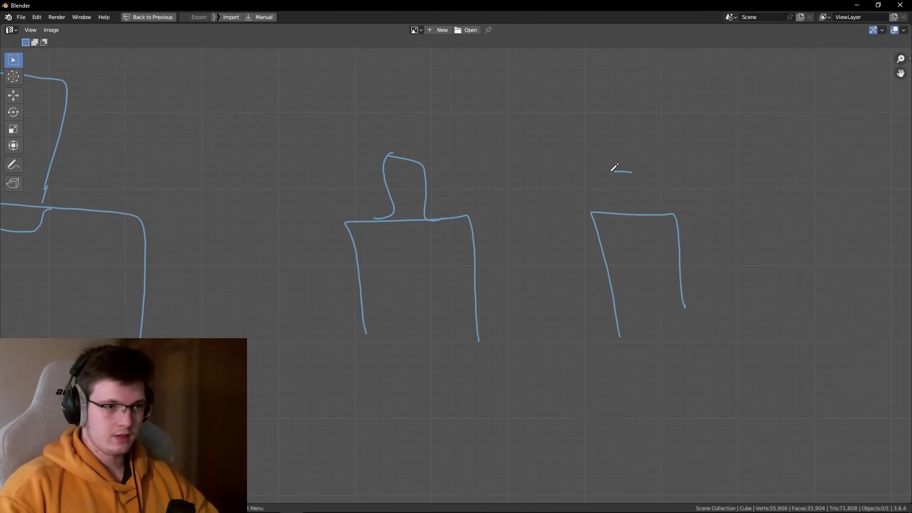
scroll(630, 222, up, 7)
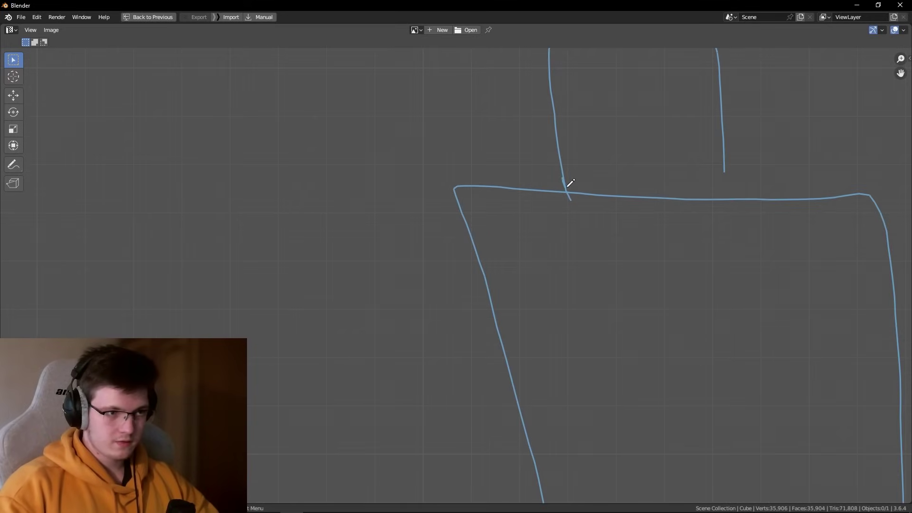
scroll(720, 180, down, 3)
scroll(679, 219, down, 4)
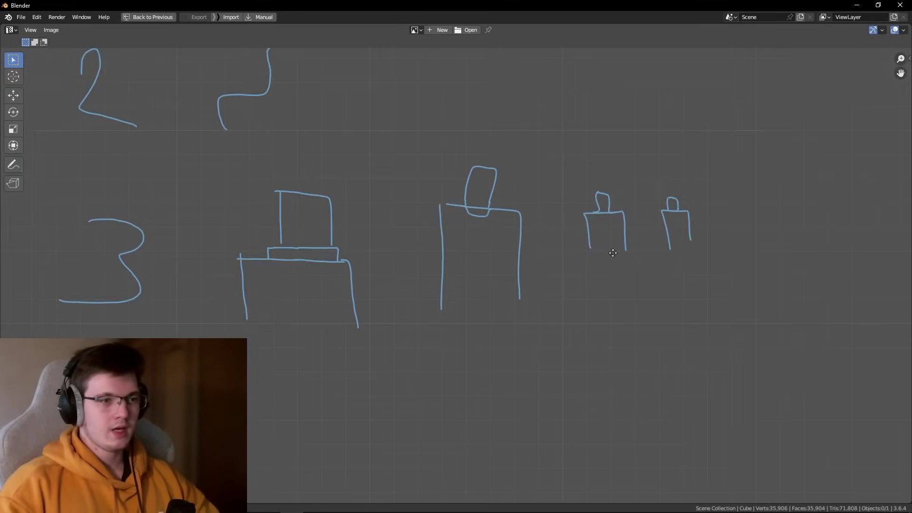
ctrl+scroll(634, 210, left, 3)
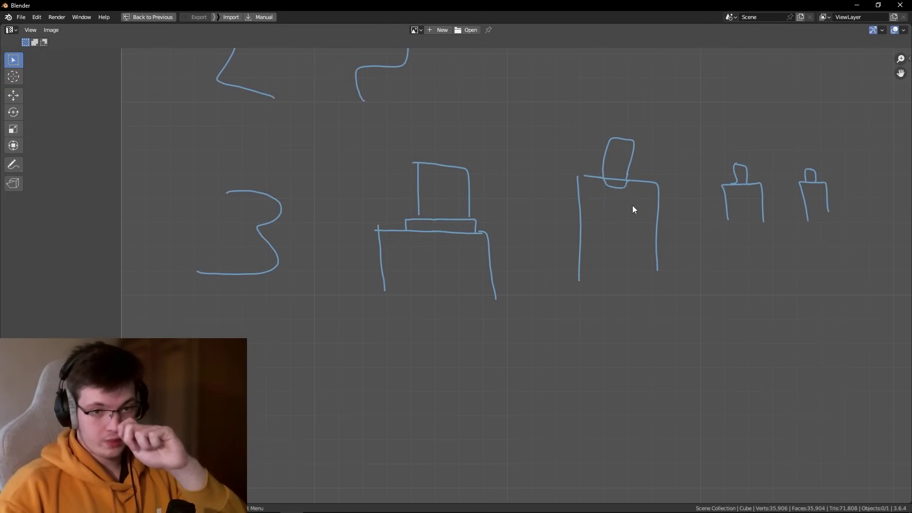
scroll(455, 247, up, 6)
scroll(455, 247, down, 5)
scroll(552, 252, up, 5)
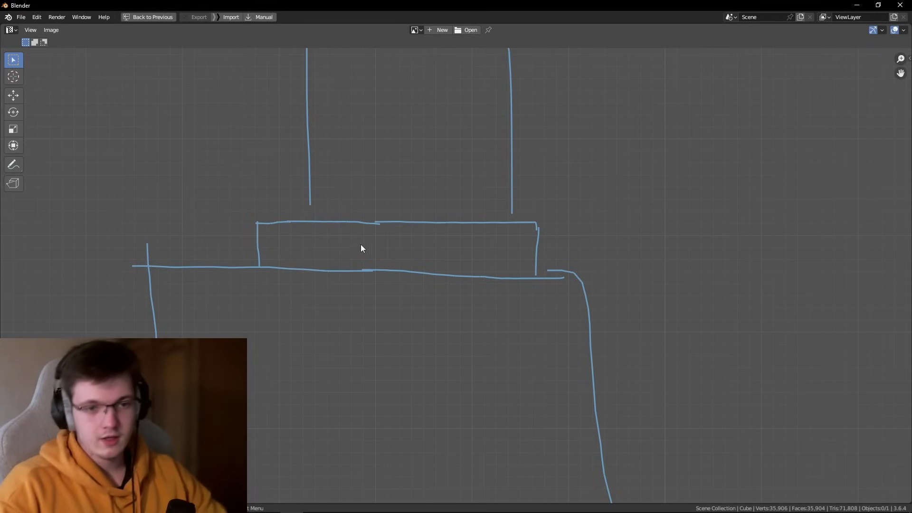
scroll(547, 222, down, 3)
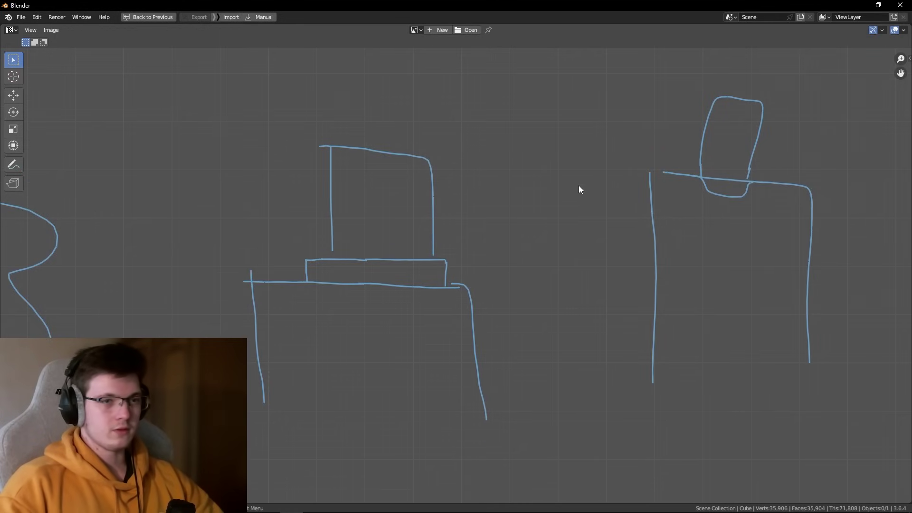
key(ctrl+space)
key(ctrl+space)
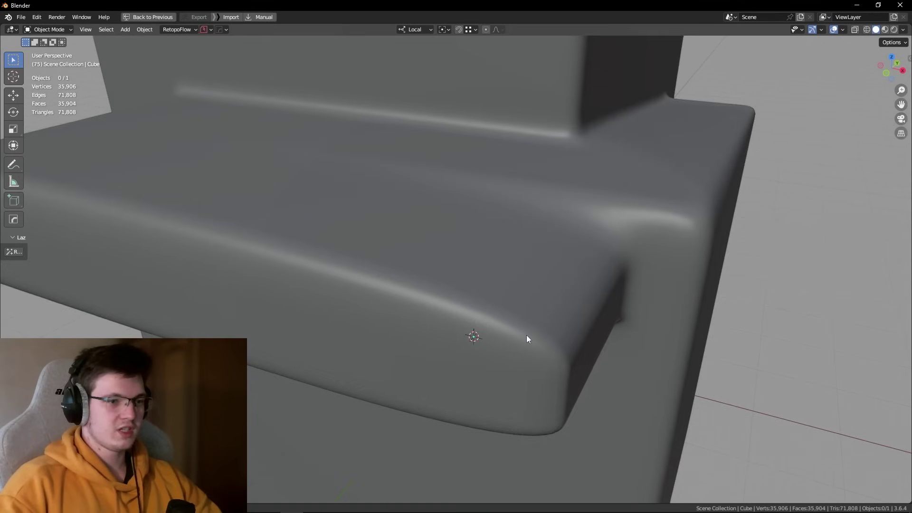
Step: Check the blocky cube's mesh from the left side, then deselect it in Object Mode
middle_drag(526, 335, 529, 259)
click(529, 214)
key(Tab)
key(ctrl+KP_3)
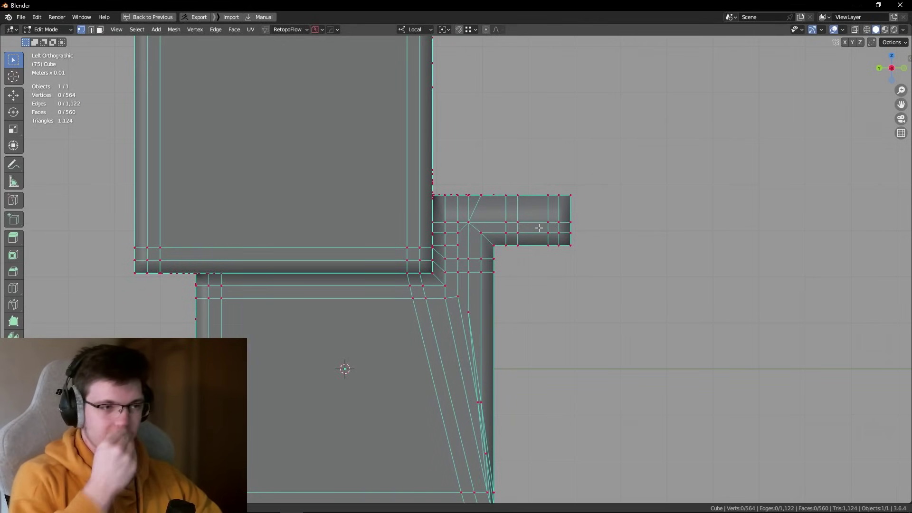
middle_drag(539, 229, 520, 219)
key(Tab)
key(alt+a)
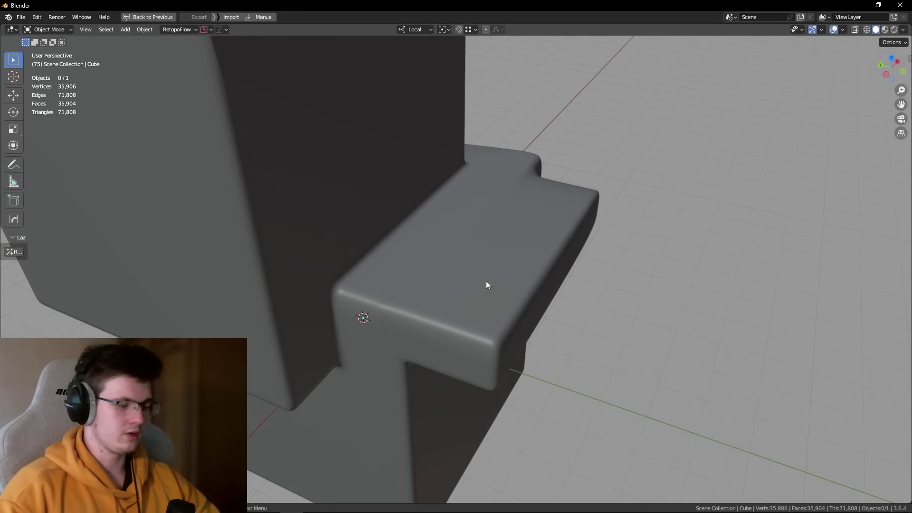
Step: Draw a QBlocker cylinder onto the block's ledge
key(shift+a)
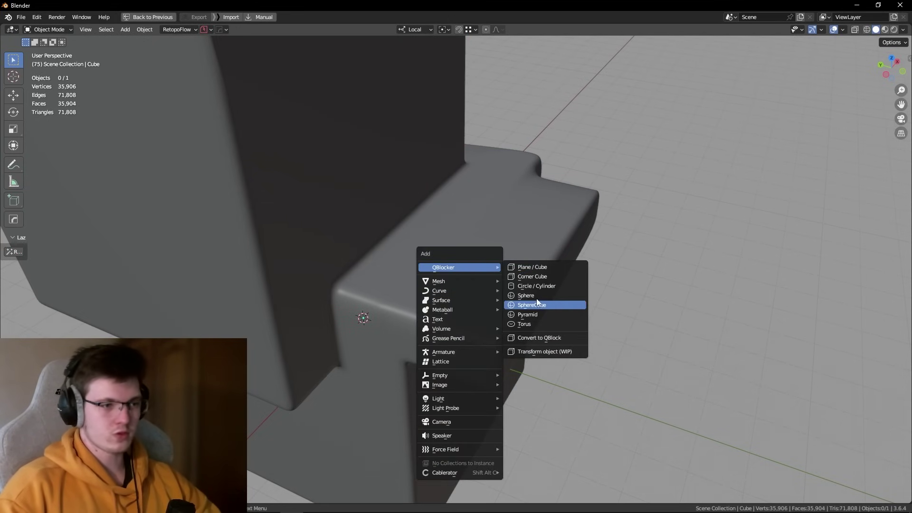
click(538, 286)
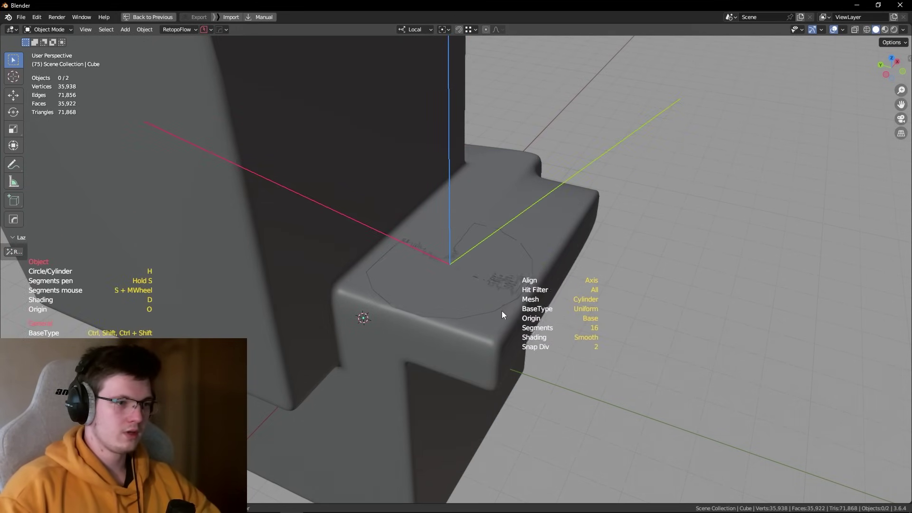
drag(502, 311, 480, 293)
click(496, 196)
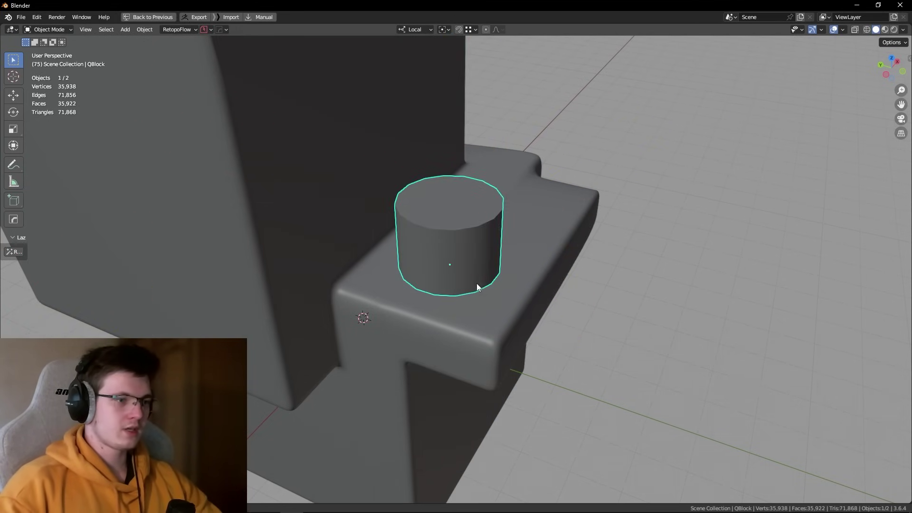
key(ctrl+KP_3)
click(588, 275)
scroll(492, 186, up, 5)
scroll(582, 226, up, 3)
Step: Select the new cylinder's top and bottom cap faces in Edit Mode
click(583, 227)
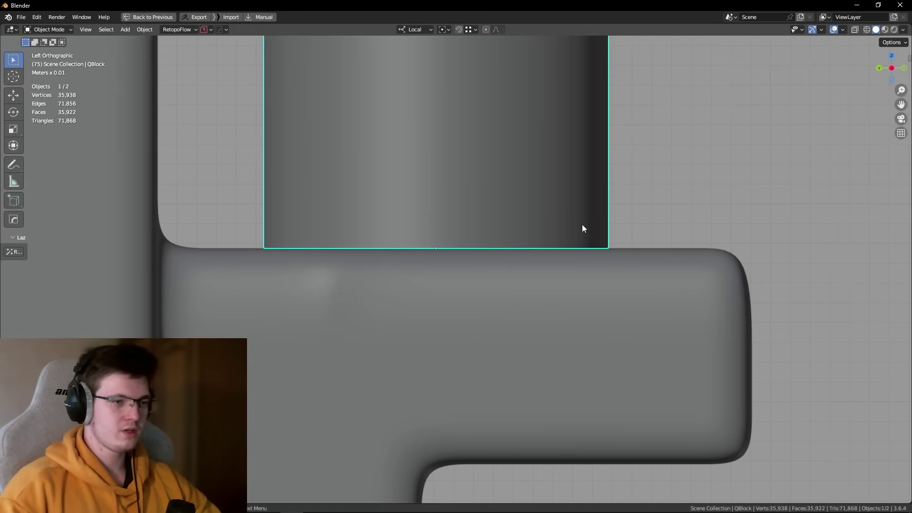
key(Tab)
key(a)
mouse_move(626, 267)
middle_down()
mouse_move(477, 279)
mouse_move(479, 407)
mouse_move(513, 427)
mouse_move(520, 285)
middle_up()
key(3)
click(499, 271)
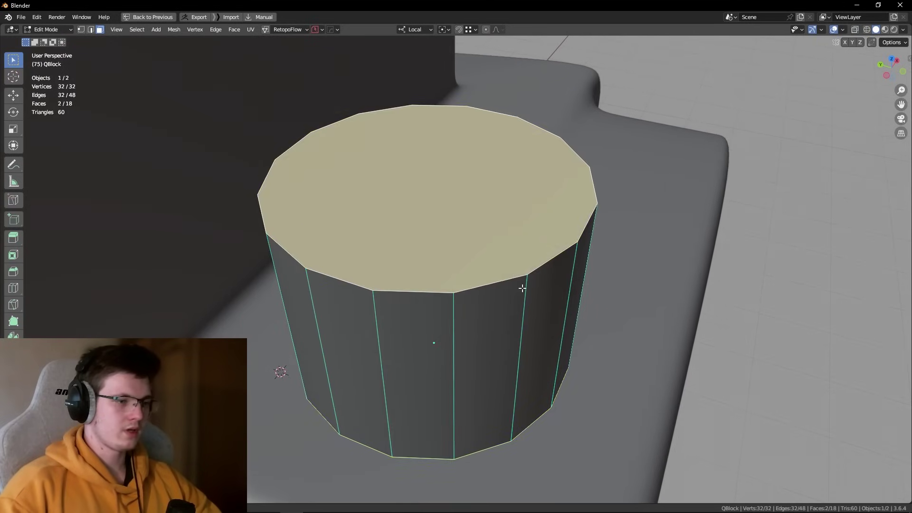
Step: Bevel both cap rims of the cylinder to round them, then return to Object Mode
key(2)
key(ctrl+b)
click(728, 295)
key(Tab)
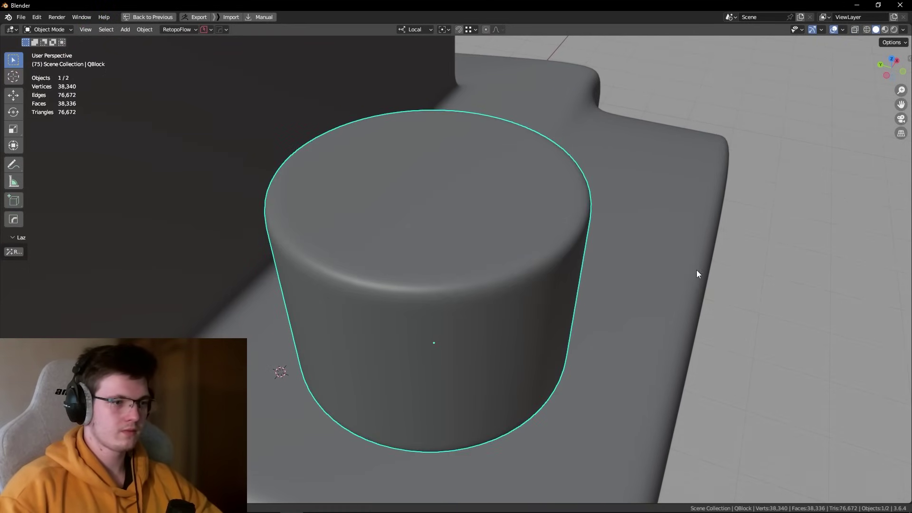
click(697, 270)
mouse_move(696, 270)
middle_down()
mouse_move(754, 301)
mouse_move(765, 260)
mouse_move(754, 249)
middle_up()
scroll(617, 248, up, 3)
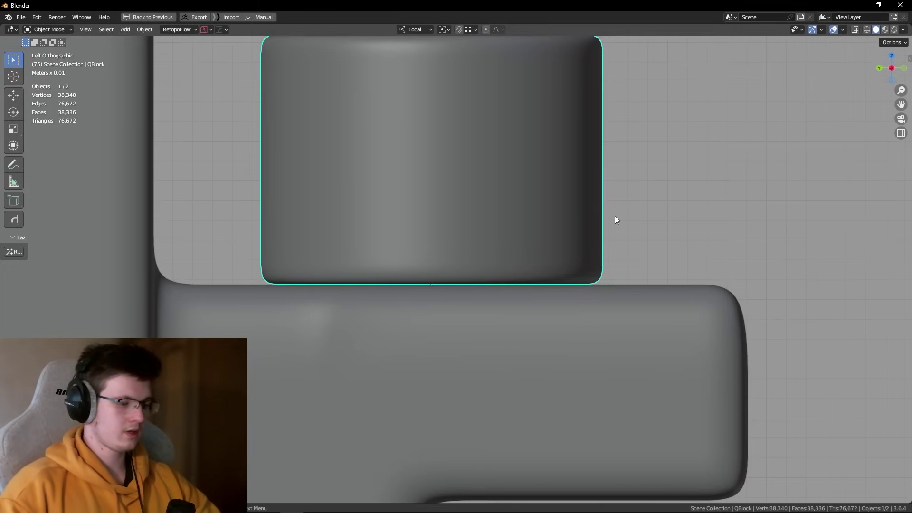
scroll(615, 215, down, 3)
Step: Duplicate the cylinder and flatten the wider copy along Z into a thin disc at its base
key(shift+d)
key(s)
key(y)
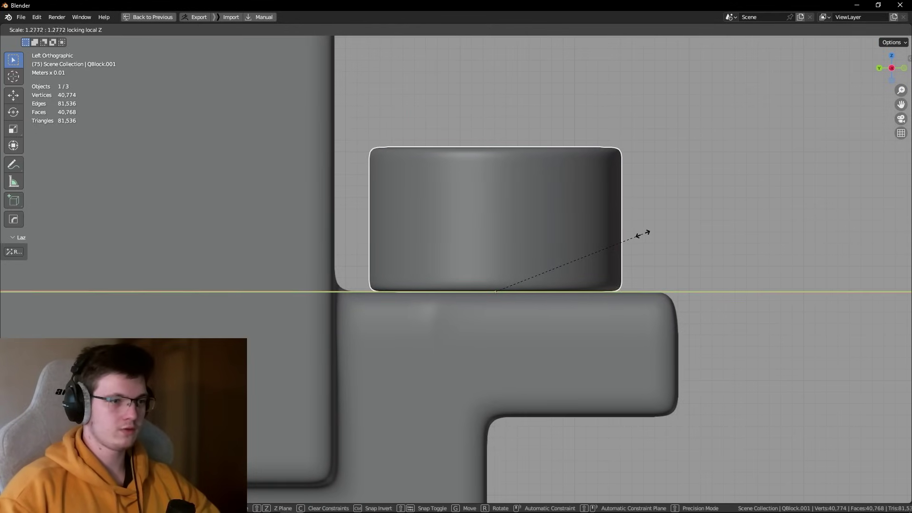
key(Escape)
key(s)
key(z)
key(z)
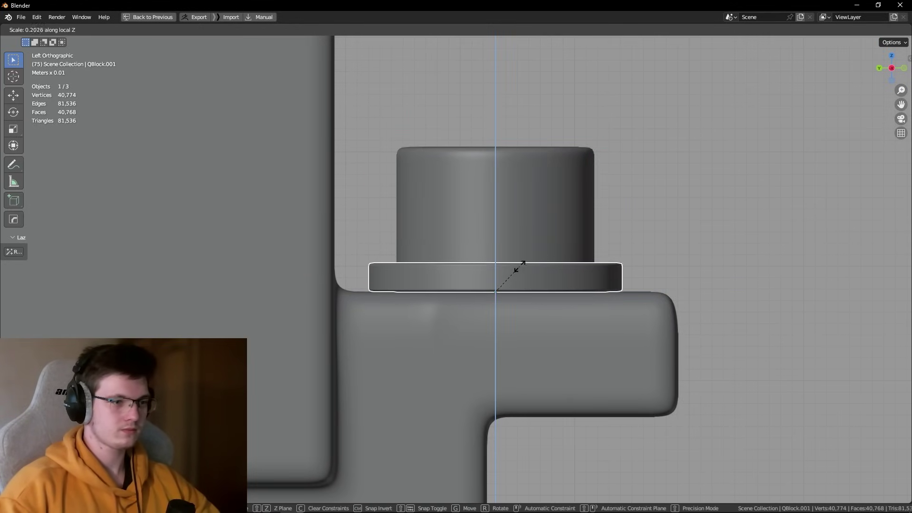
click(518, 269)
scroll(486, 301, up, 3)
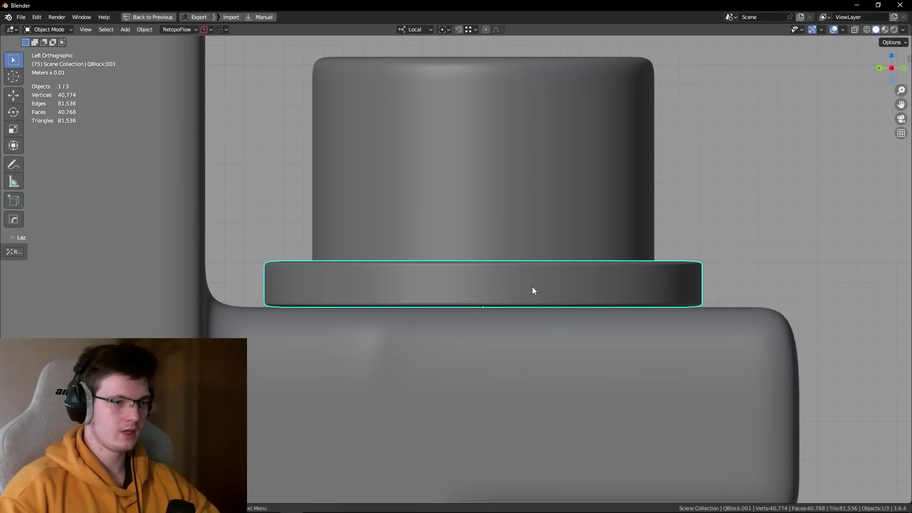
Step: Try dissolving the support loops on the disc's rim with Ctrl+X
key(Tab)
mouse_move(493, 275)
middle_down()
mouse_move(443, 378)
mouse_move(444, 309)
mouse_move(470, 269)
middle_up()
alt+click(492, 252)
key(ctrl+x)
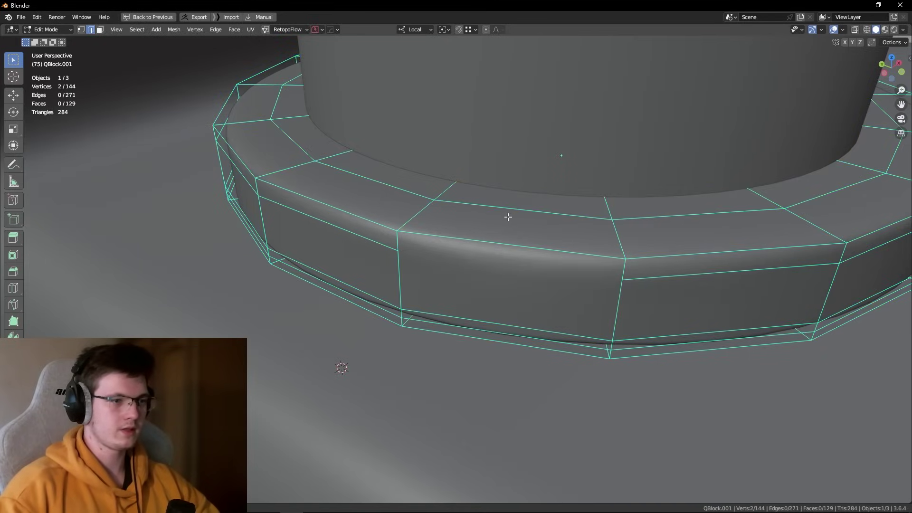
alt+click(511, 214)
alt+click(366, 248)
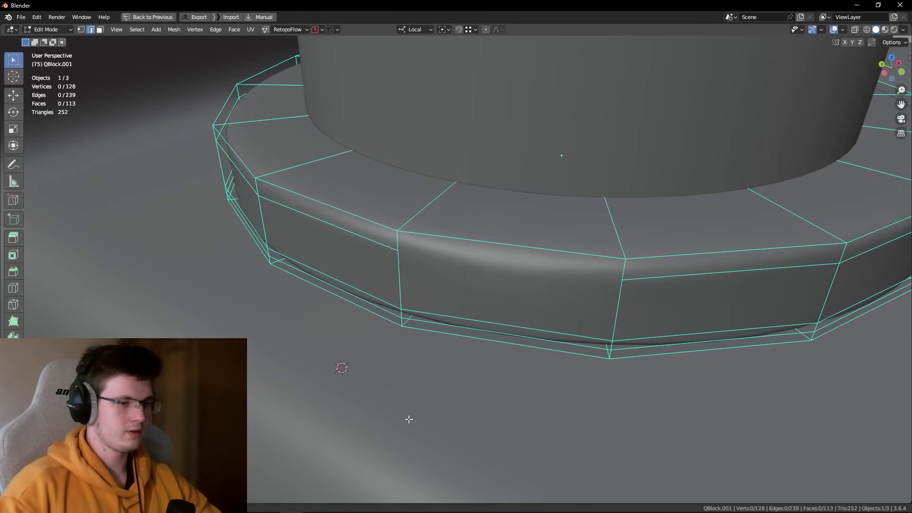
click(307, 389)
key(ctrl+x)
key(ctrl+x)
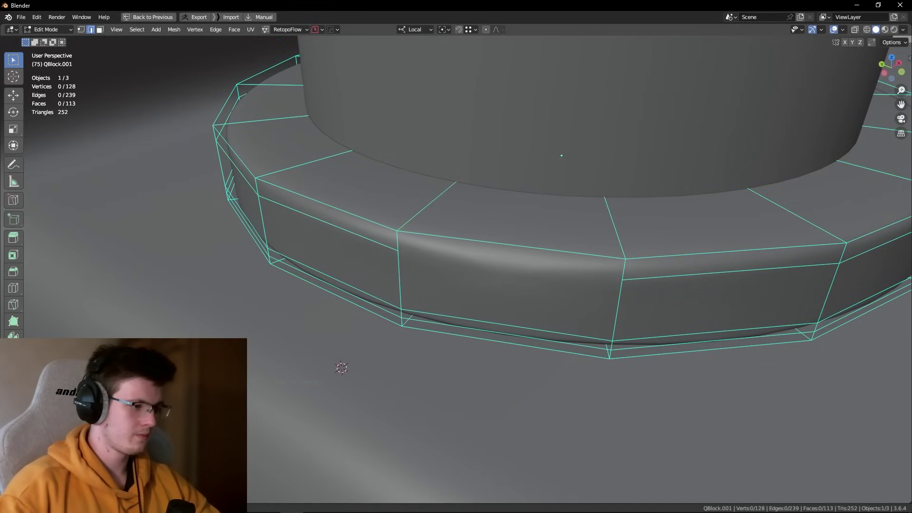
key(ctrl+x)
middle_drag(394, 408, 530, 259)
Step: Select the disc's cap faces and top rim loop, and extrude a ring from the rim
key(3)
click(524, 224)
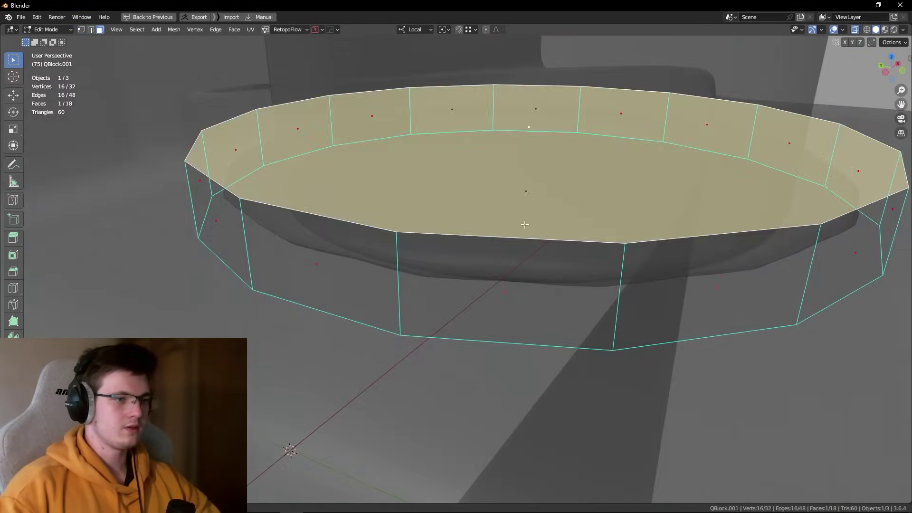
middle_drag(525, 224, 550, 377)
shift+click(532, 266)
key(2)
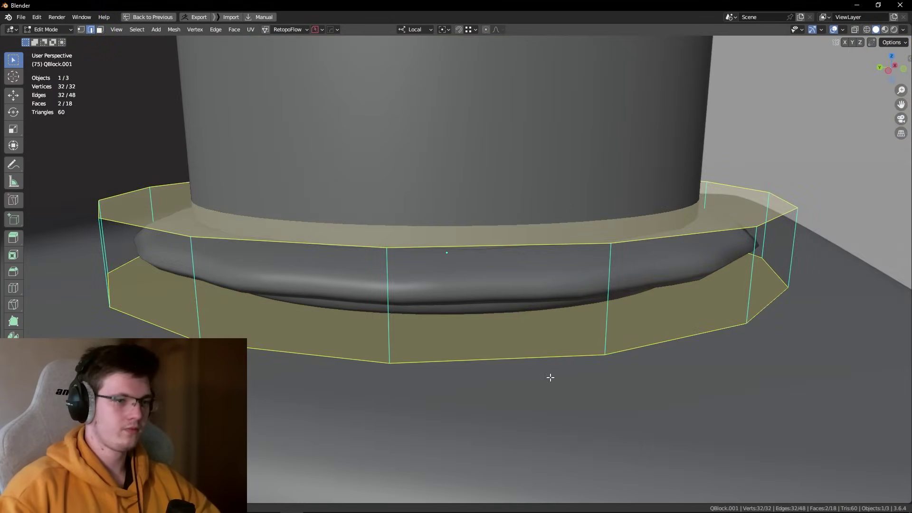
alt+click(745, 199)
key(e)
Step: Apply the disc's scale in Object Mode
key(Tab)
middle_drag(744, 200, 767, 185)
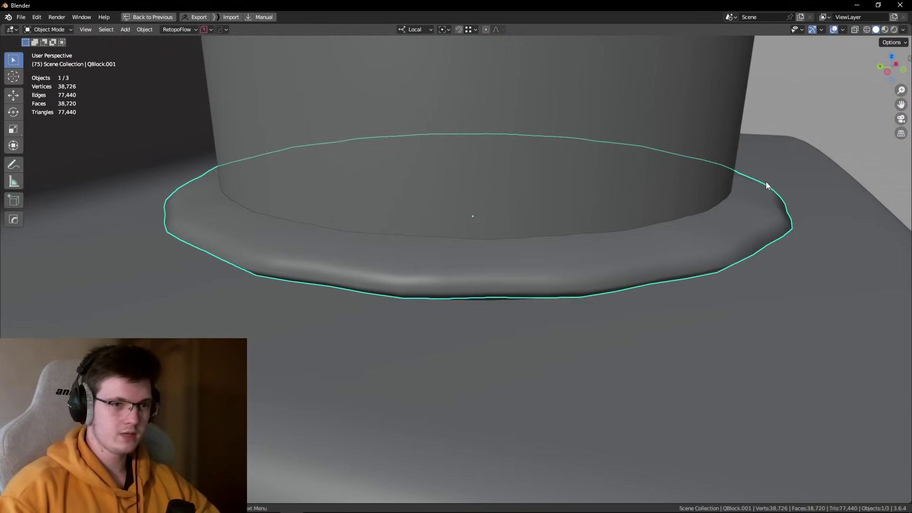
key(ctrl+a)
click(727, 238)
middle_drag(623, 342, 640, 244)
Step: Bevel the collar's rim ring into several segments
key(Tab)
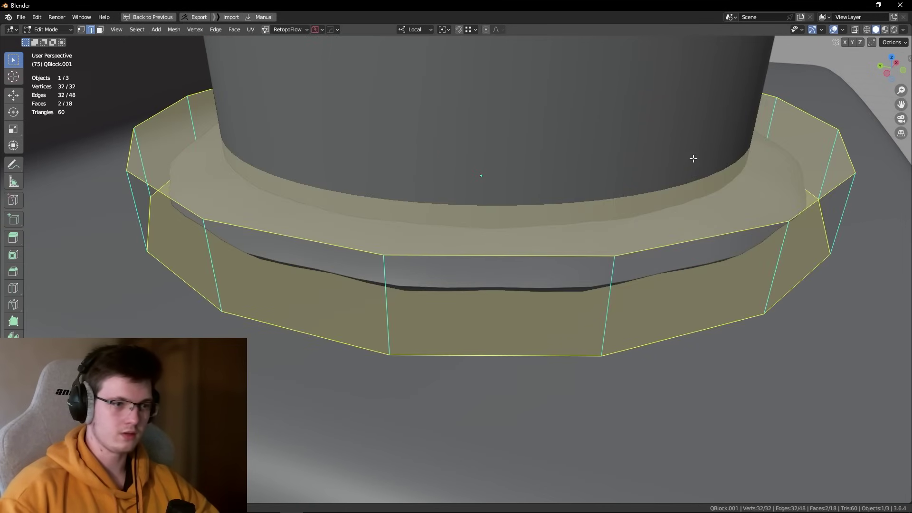
key(ctrl+b)
scroll(704, 152, up, 3)
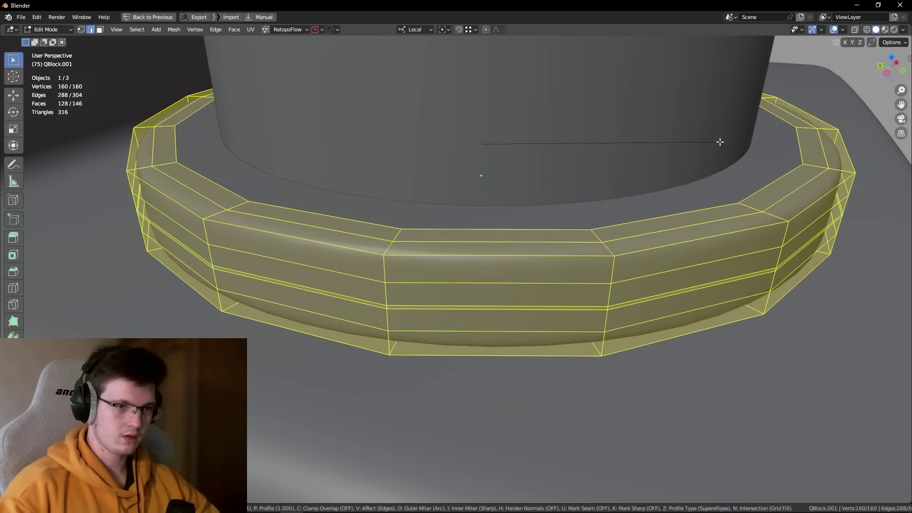
click(720, 142)
Step: Inset the ring's flat top face and extrude it downward into a recessed lip
ctrl+alt+click(610, 308)
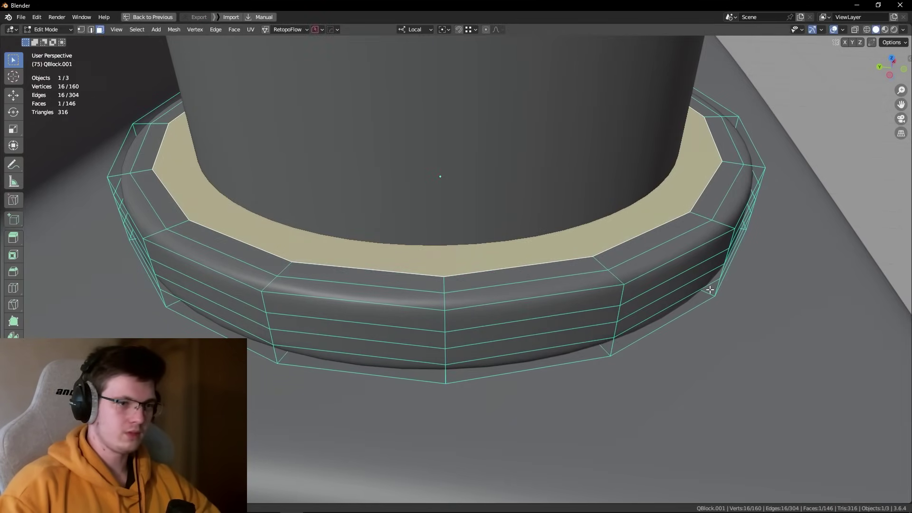
key(i)
click(689, 280)
middle_drag(689, 279, 678, 262)
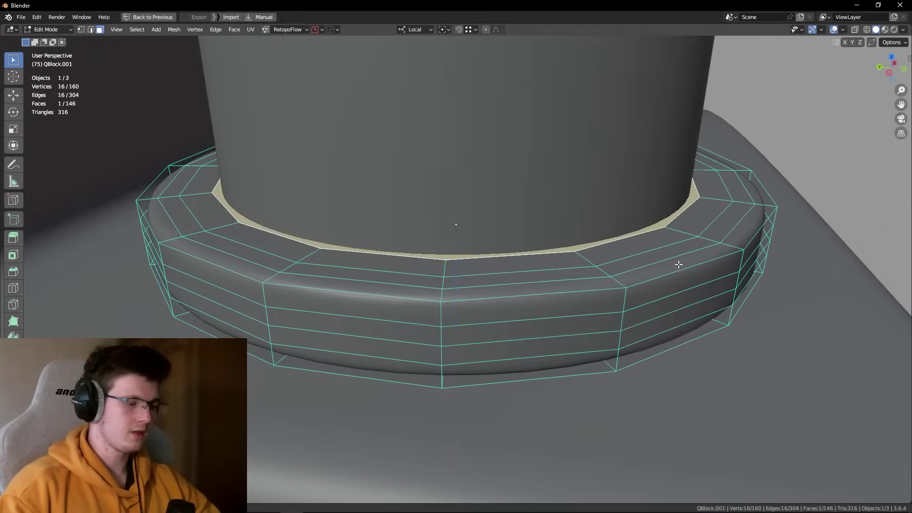
key(e)
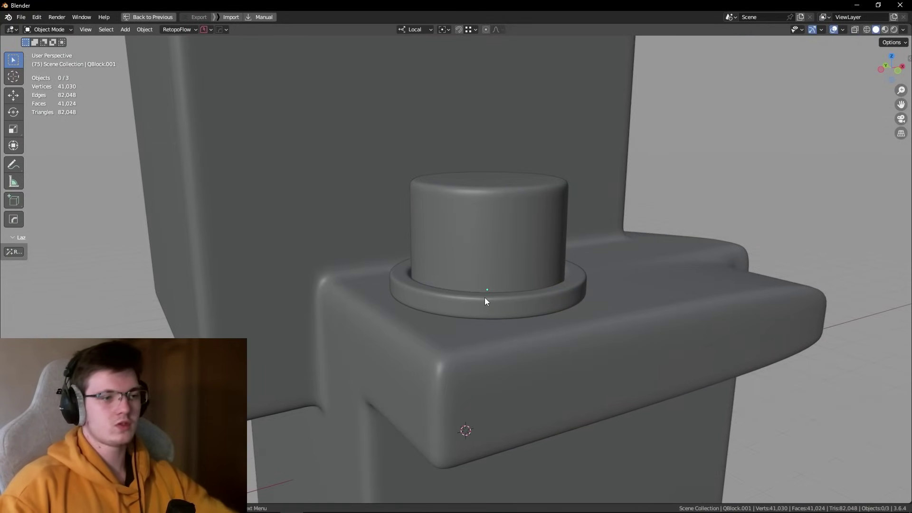
Step: Select the ring and cylinder objects to check them, then deselect everything
click(486, 301)
click(637, 206)
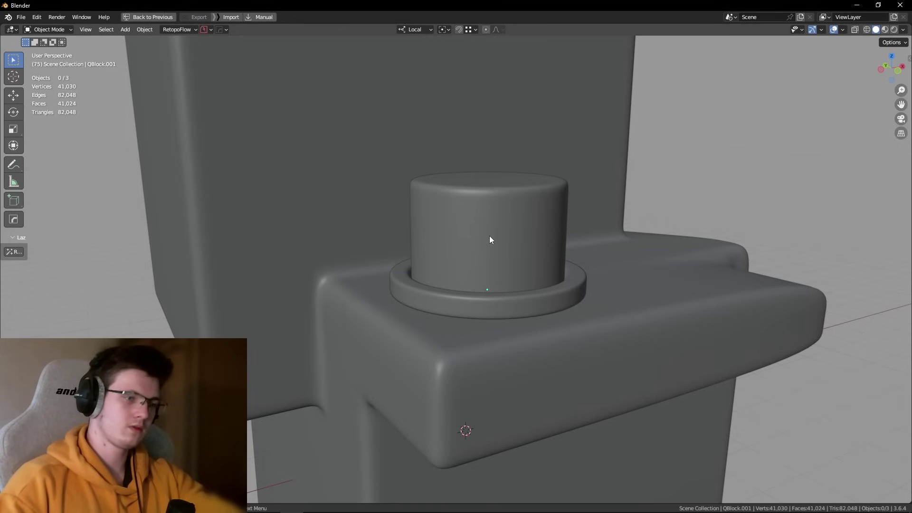
click(515, 296)
click(511, 258)
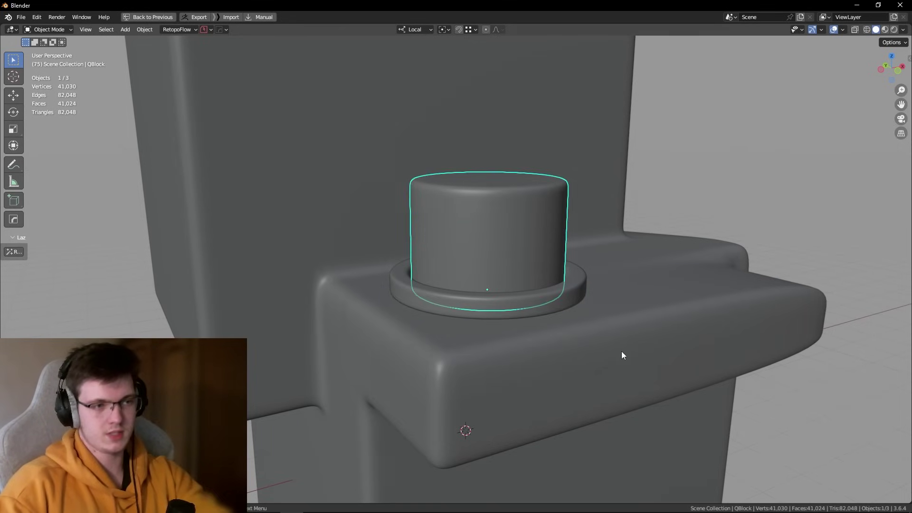
click(637, 358)
Step: Restore the workspace layout and maximize the sketch canvas, zoomed out to show diagrams 1–3
key(ctrl+alt+space)
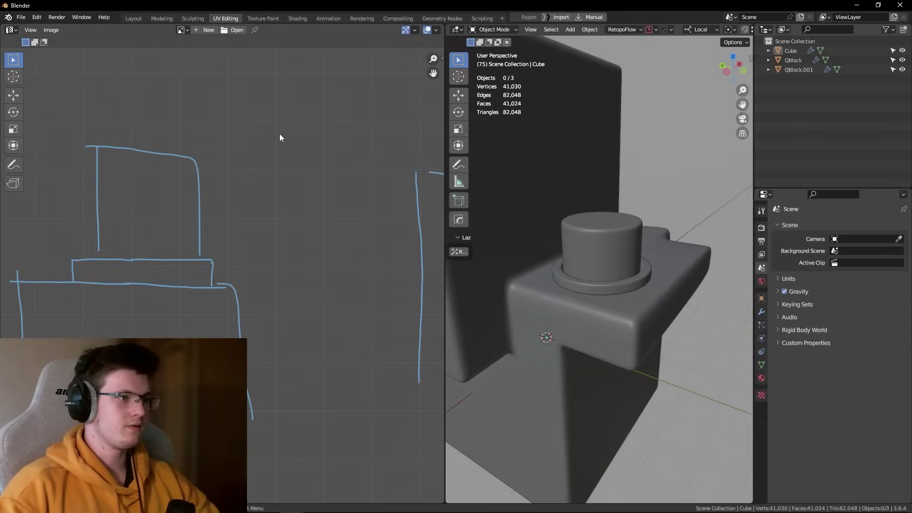
key(ctrl+space)
scroll(386, 209, down, 3)
scroll(460, 351, down, 1)
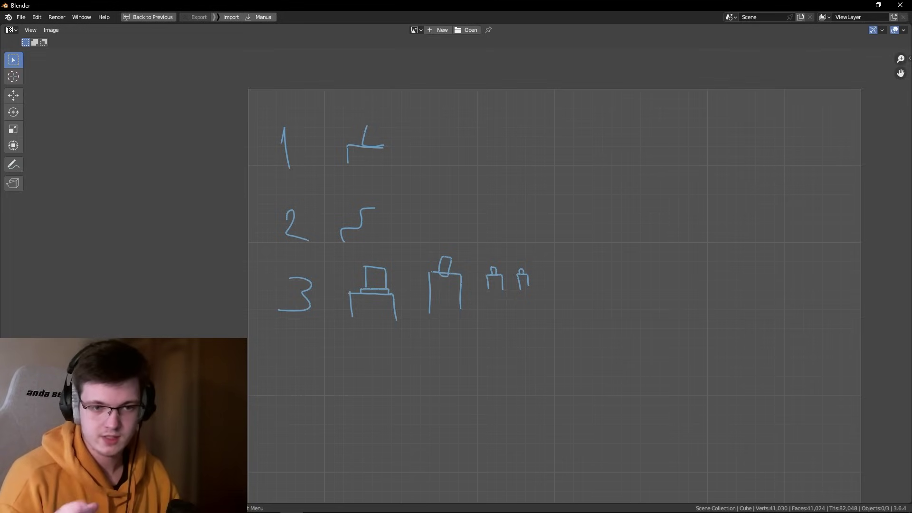
Step: Pan and zoom the sketch canvas to a blank area below the existing drawings
middle_drag(749, 369, 677, 169)
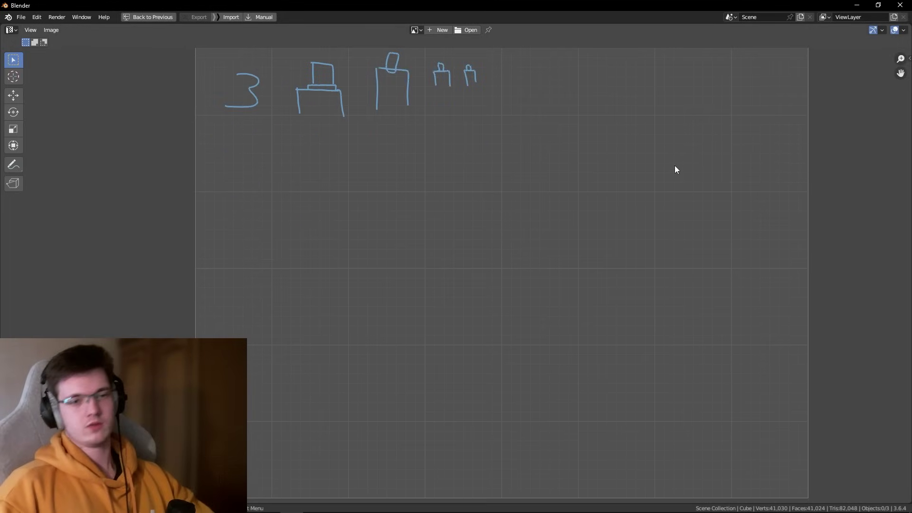
mouse_move(642, 226)
middle_down()
mouse_move(591, 202)
mouse_move(602, 204)
middle_up()
scroll(595, 185, up, 2)
scroll(626, 207, down, 3)
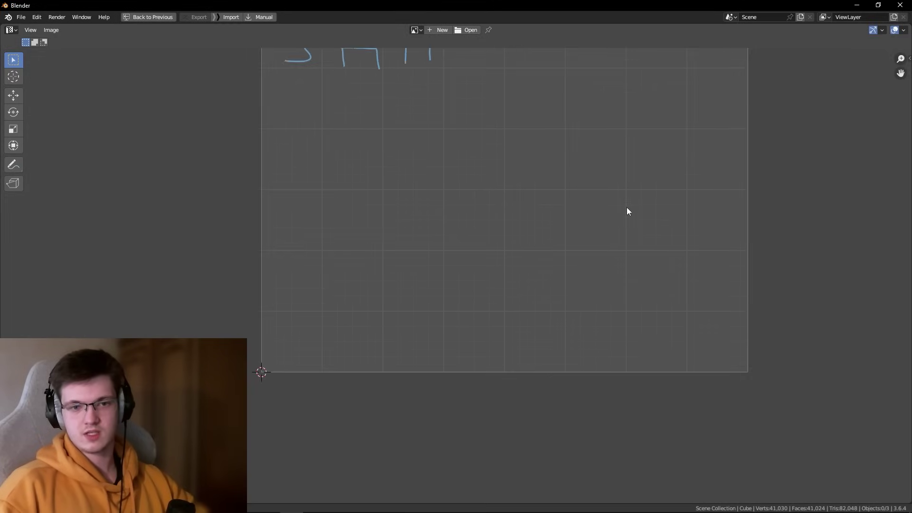
scroll(557, 224, up, 1)
scroll(578, 209, up, 2)
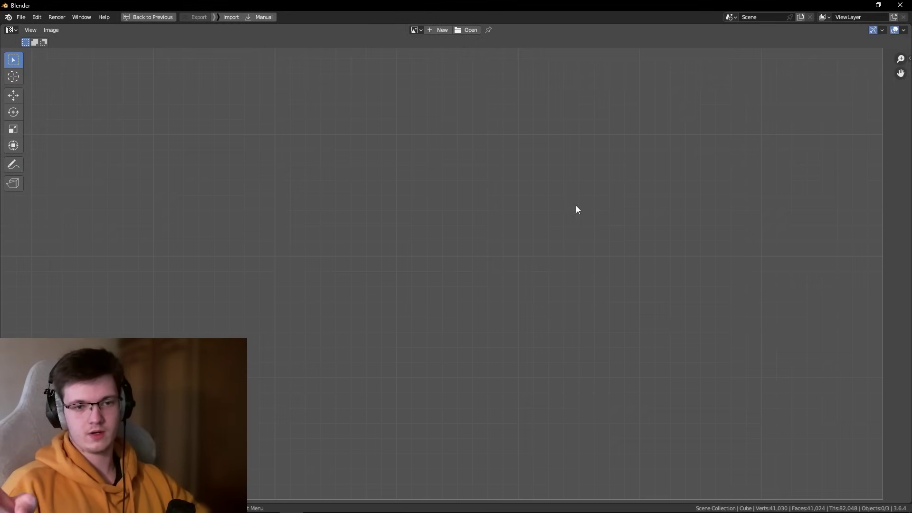
scroll(576, 205, down, 2)
mouse_move(518, 194)
middle_down()
mouse_move(509, 263)
mouse_move(456, 199)
middle_up()
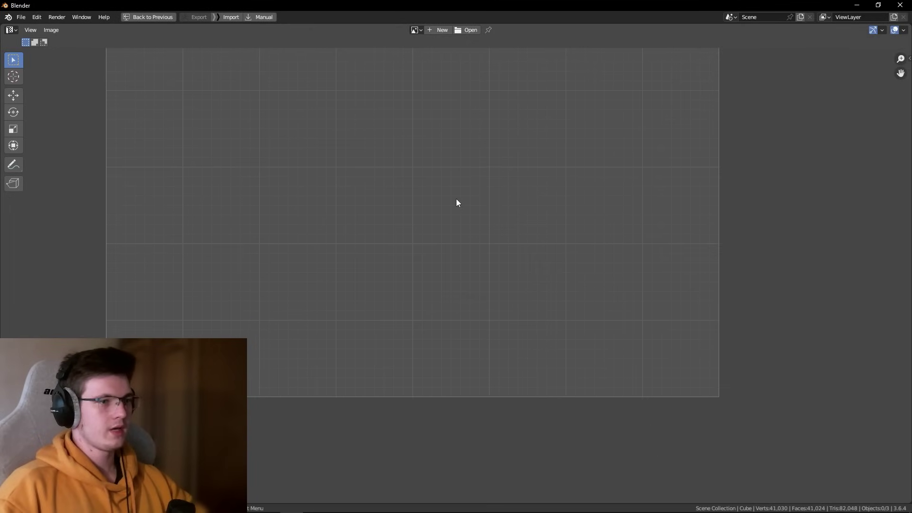
scroll(480, 222, up, 2)
scroll(473, 208, down, 1)
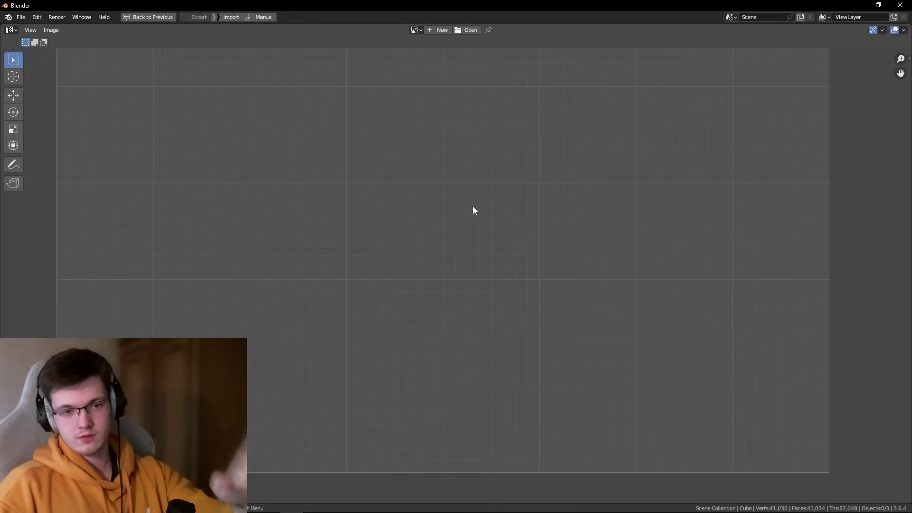
mouse_move(443, 212)
middle_down()
mouse_move(425, 225)
mouse_move(439, 228)
middle_up()
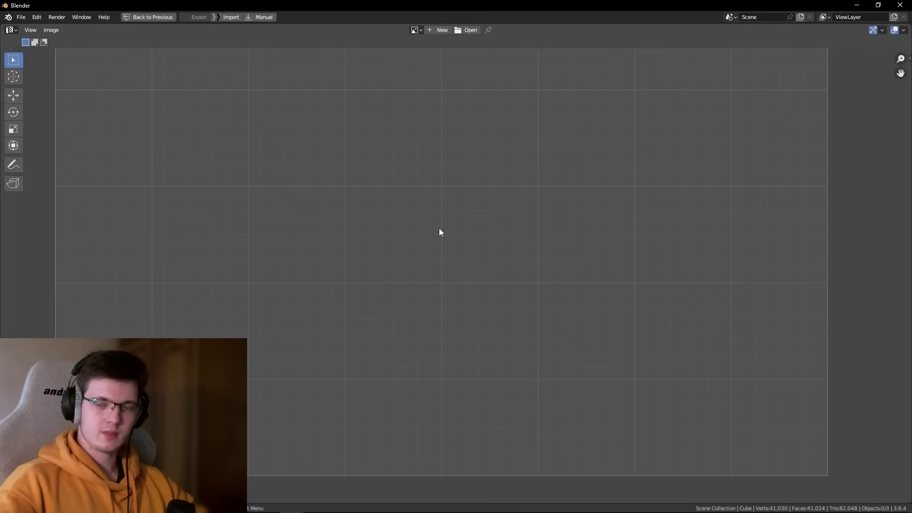
middle_drag(357, 210, 355, 213)
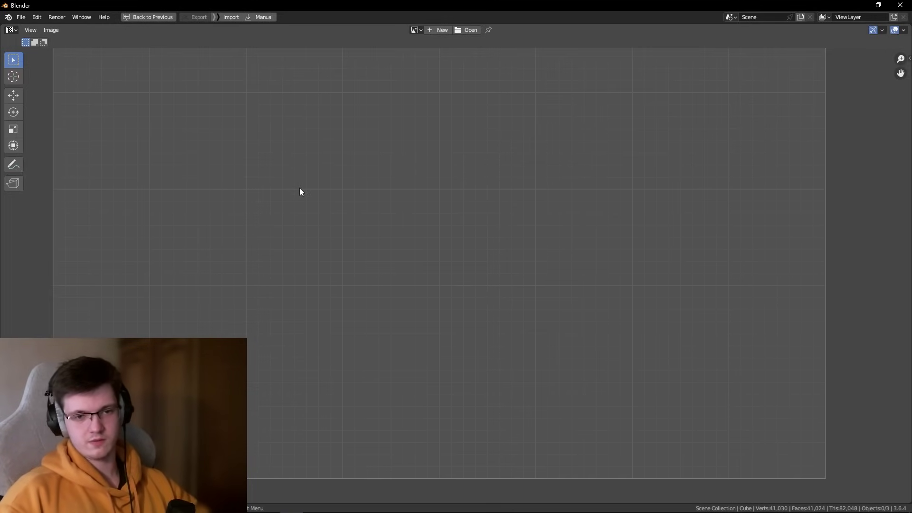
key(Home)
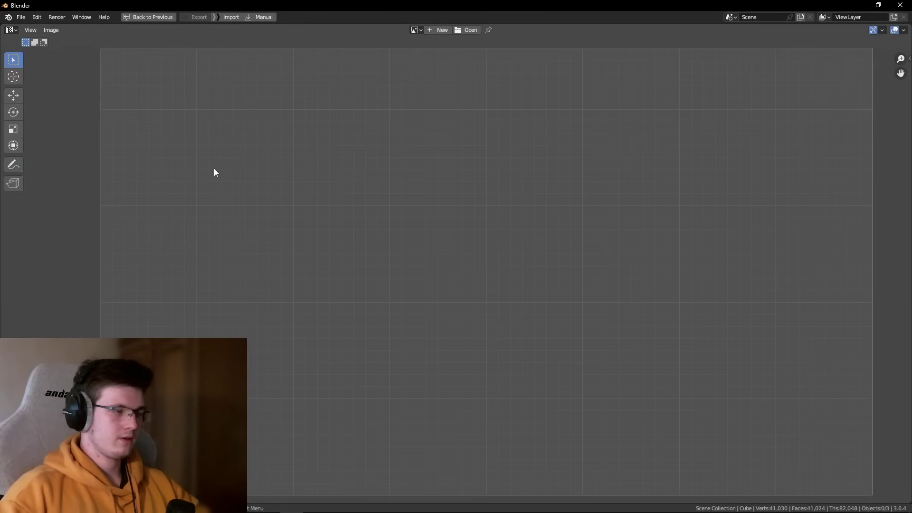
middle_drag(212, 169, 207, 155)
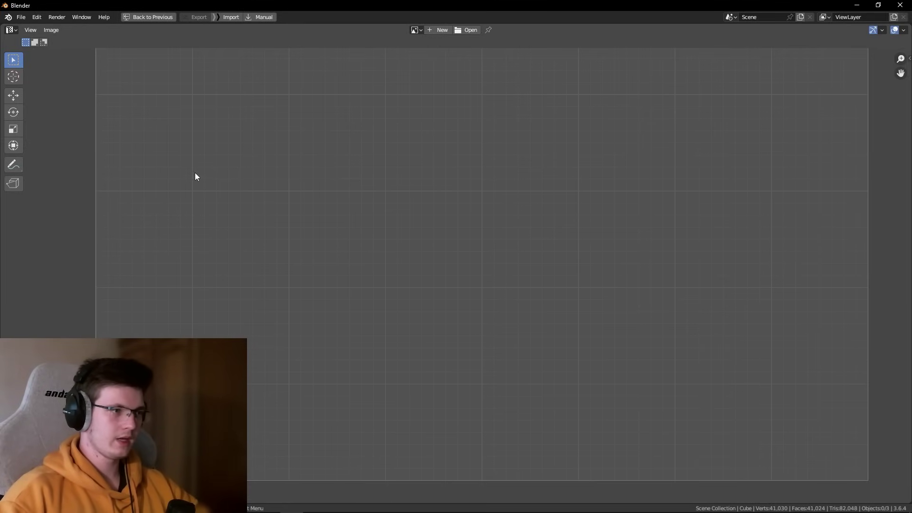
Step: Handwrite 'Sub-D' and 'Zbrush' labels, with an arrow from Sub-D to a two-box sketch
drag(224, 141, 174, 198)
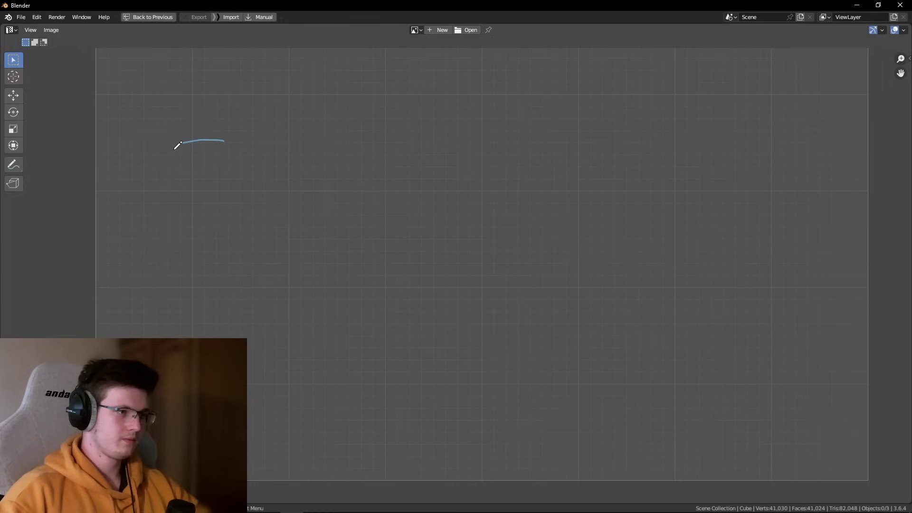
drag(237, 178, 229, 200)
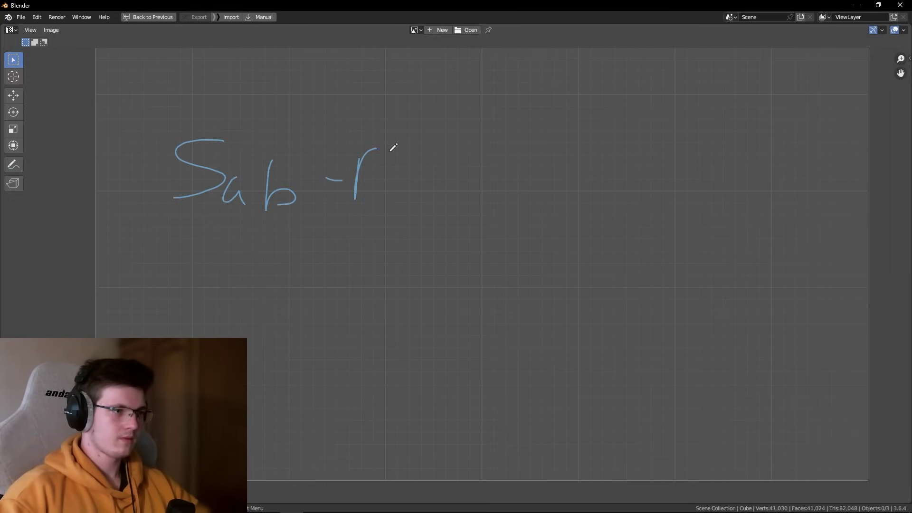
drag(393, 148, 373, 200)
middle_drag(362, 209, 402, 151)
mouse_move(226, 195)
mouse_down()
mouse_move(257, 225)
mouse_move(274, 226)
mouse_up()
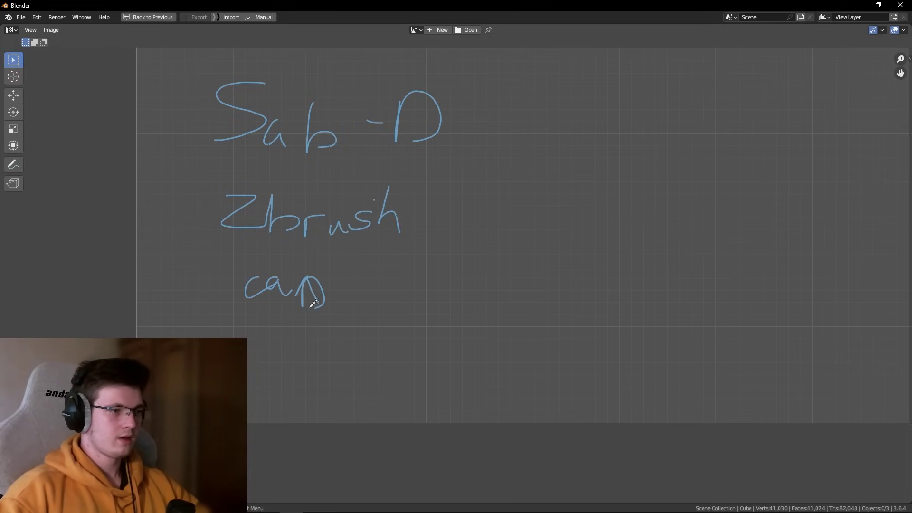
middle_drag(314, 304, 345, 297)
mouse_move(476, 187)
middle_down()
mouse_move(422, 184)
mouse_move(446, 192)
mouse_move(393, 222)
middle_up()
scroll(405, 187, up, 2)
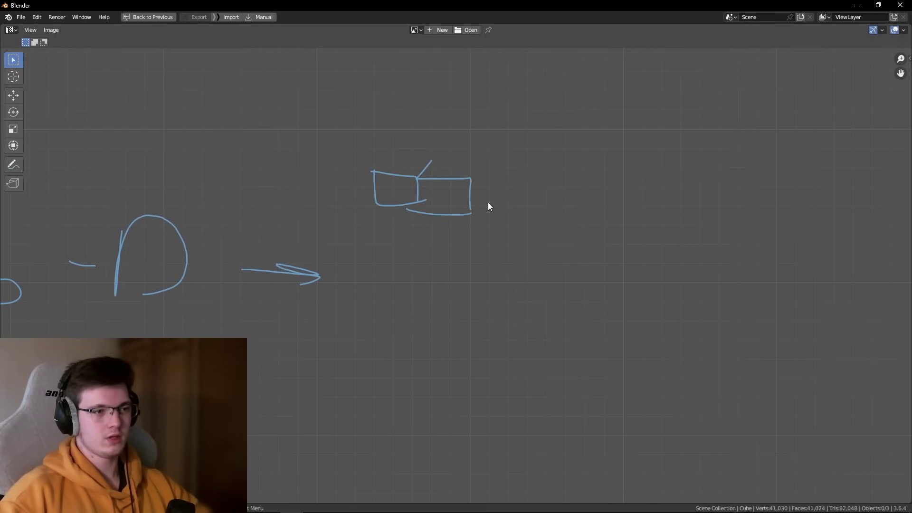
key(ctrl+space)
click(623, 270)
key(Tab)
scroll(602, 293, up, 4)
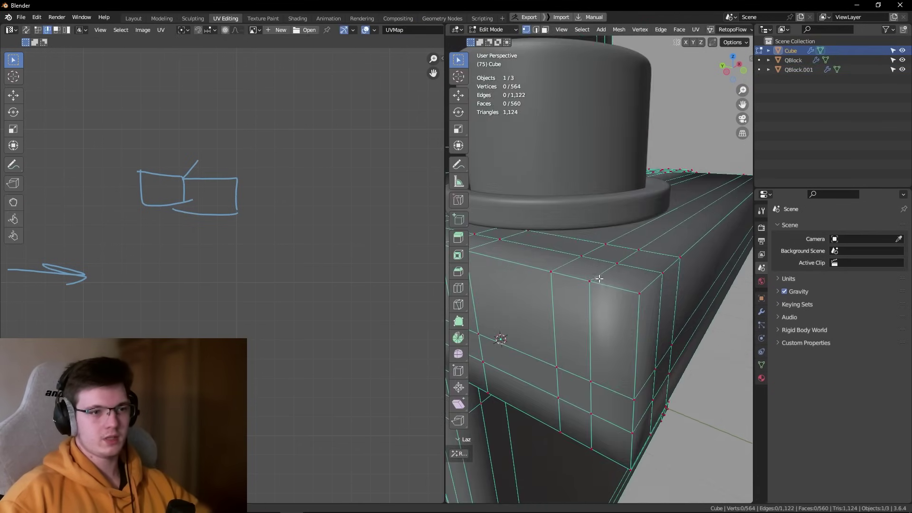
key(ctrl+l)
key(Tab)
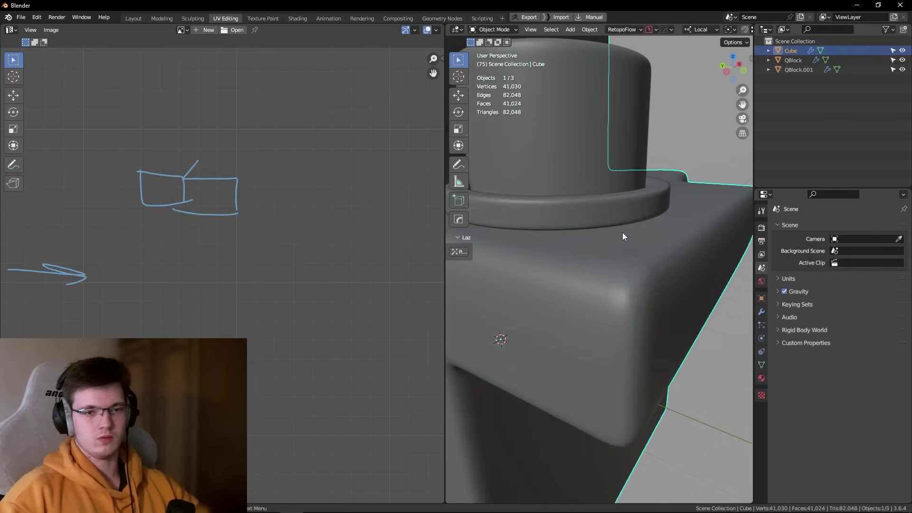
key(alt+a)
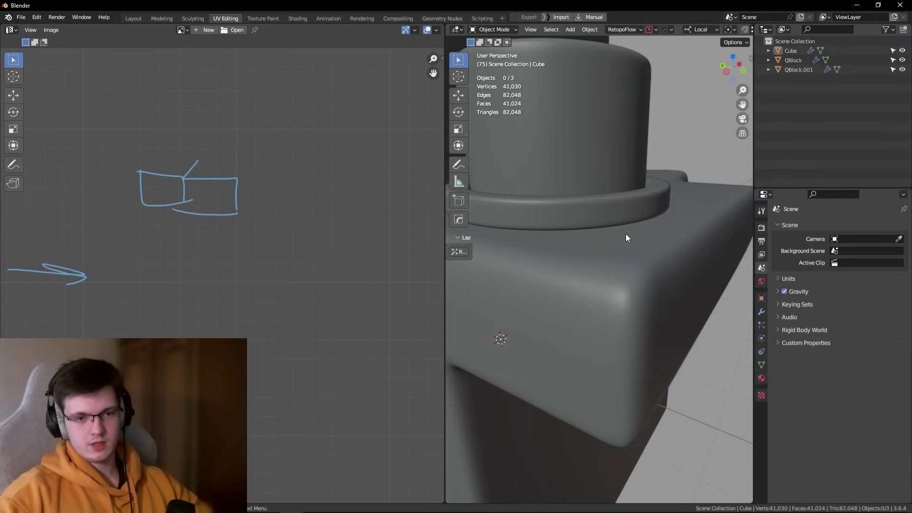
scroll(626, 234, down, 5)
key(ctrl+space)
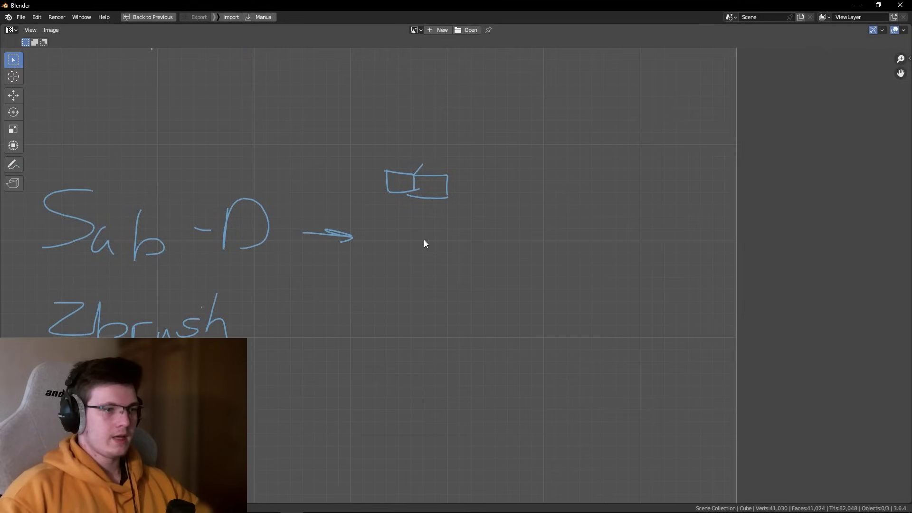
Step: Zoom in on the '2.' diagram and draw a vertical stroke beside it
scroll(371, 168, up, 3)
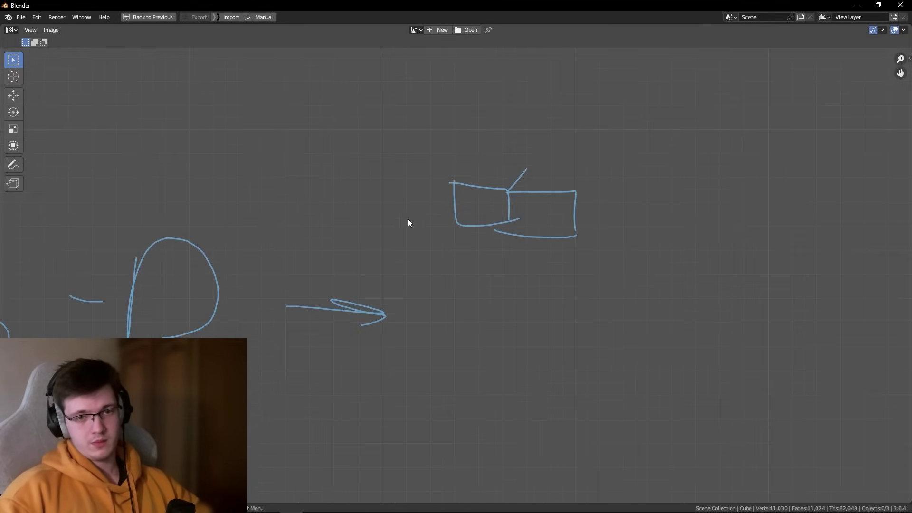
key(Home)
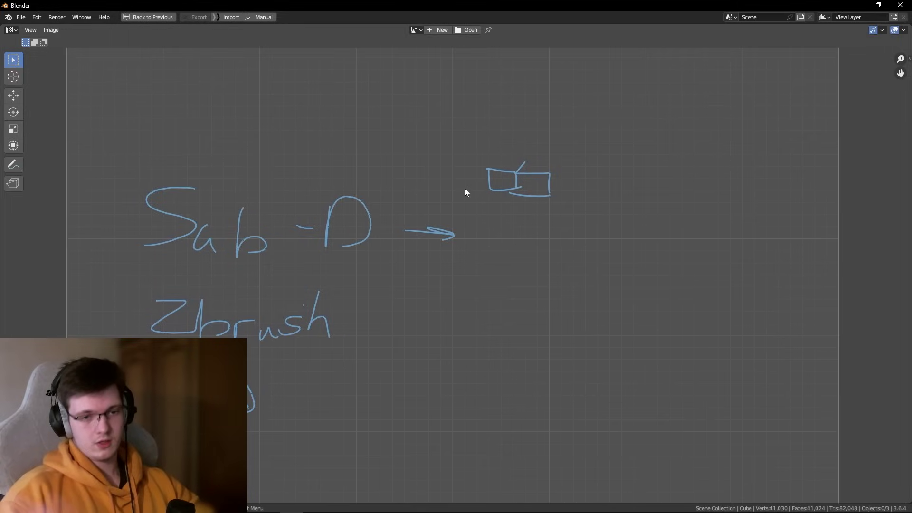
scroll(452, 210, up, 1)
scroll(427, 180, up, 1)
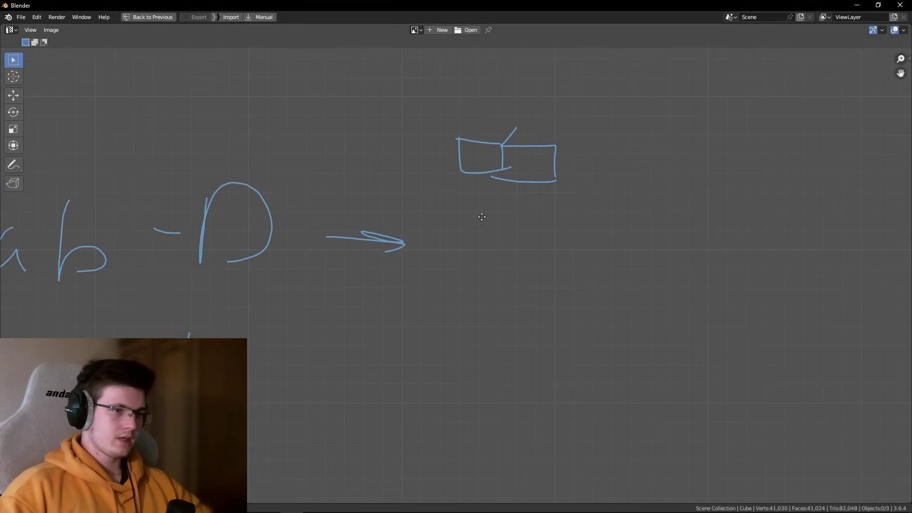
key(Home)
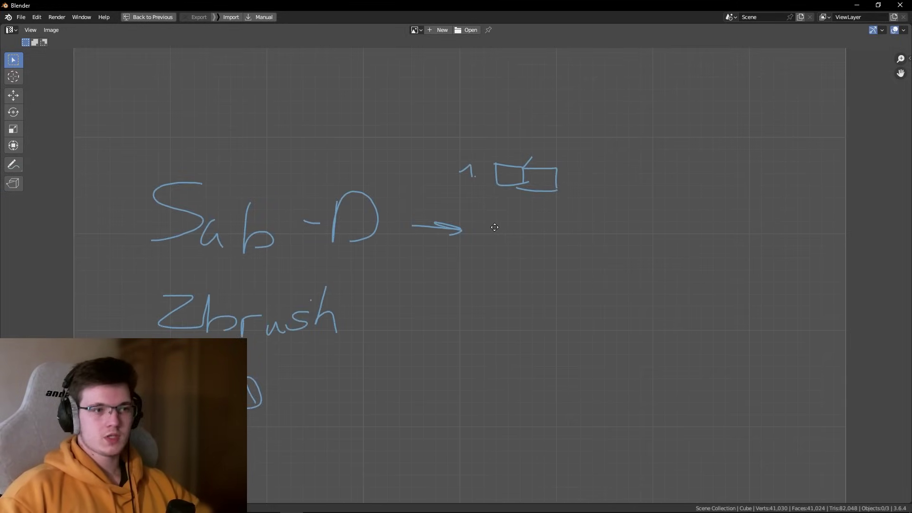
scroll(527, 246, up, 3)
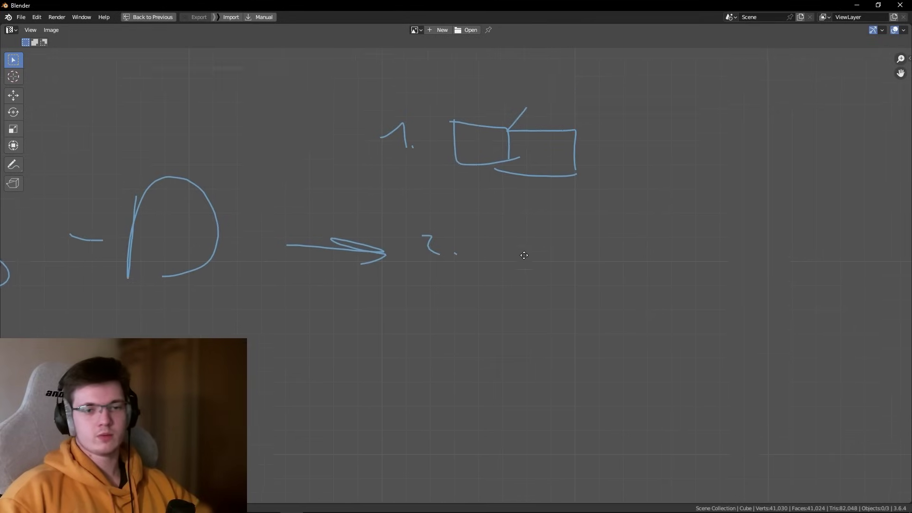
drag(495, 298, 491, 236)
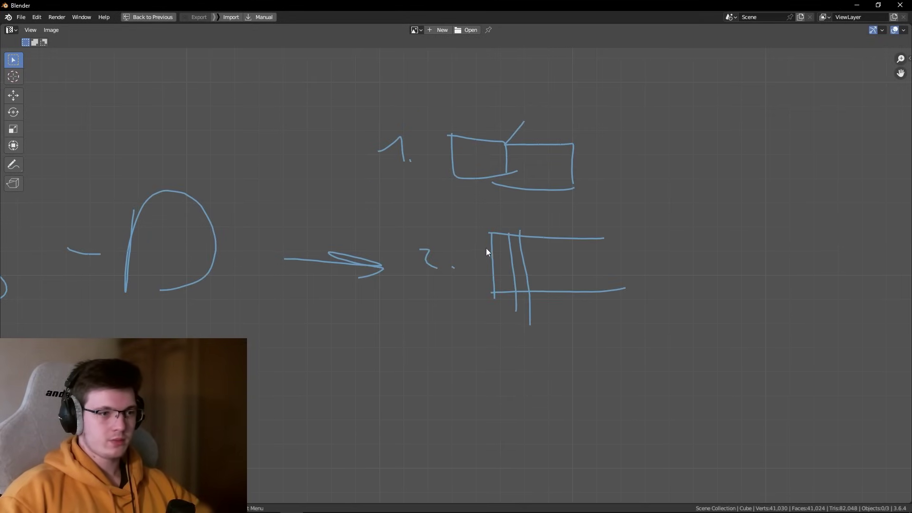
scroll(510, 248, up, 5)
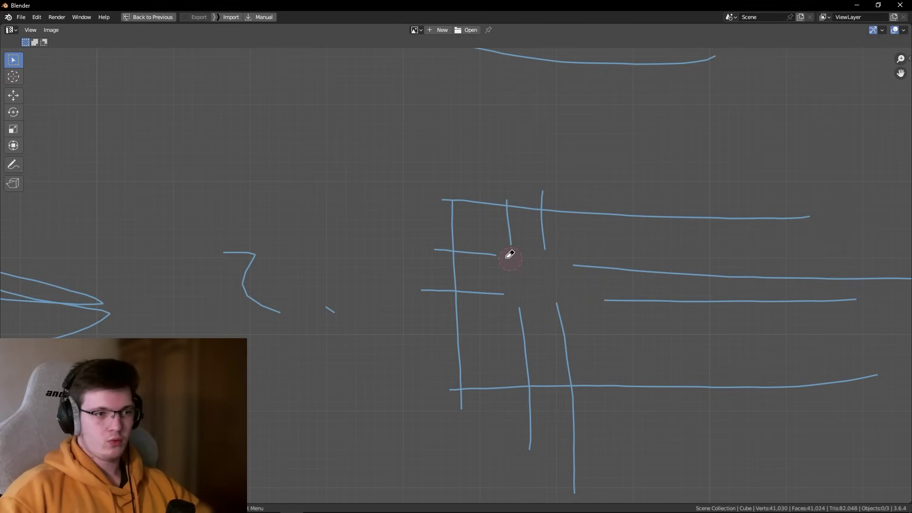
Step: Erase the extra loop lines from the second sketch, then zoom back out toward the Sub-D text
right_drag(601, 270, 576, 323)
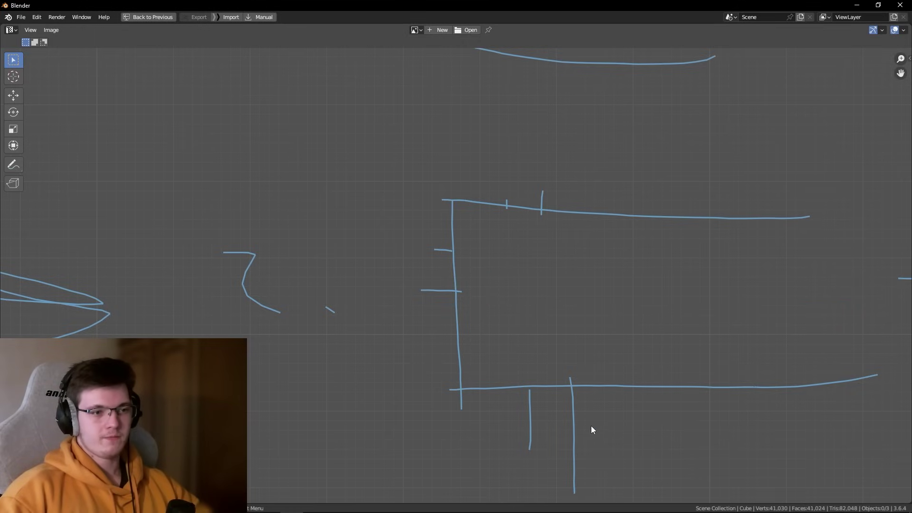
middle_drag(607, 493, 494, 330)
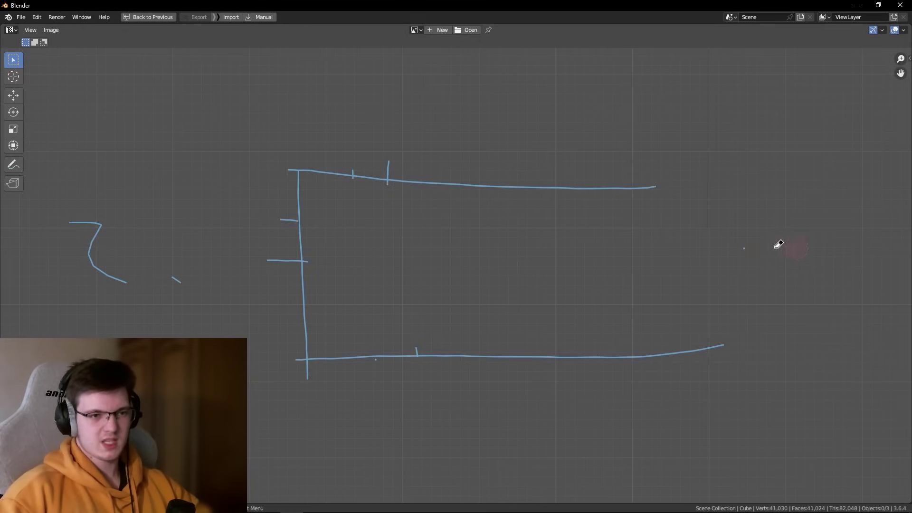
scroll(279, 207, down, 3)
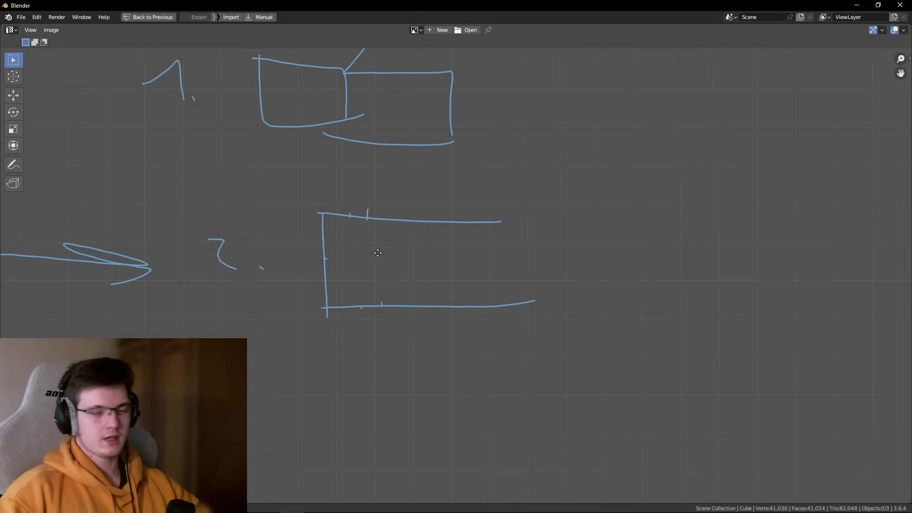
scroll(336, 205, up, 3)
scroll(346, 217, down, 3)
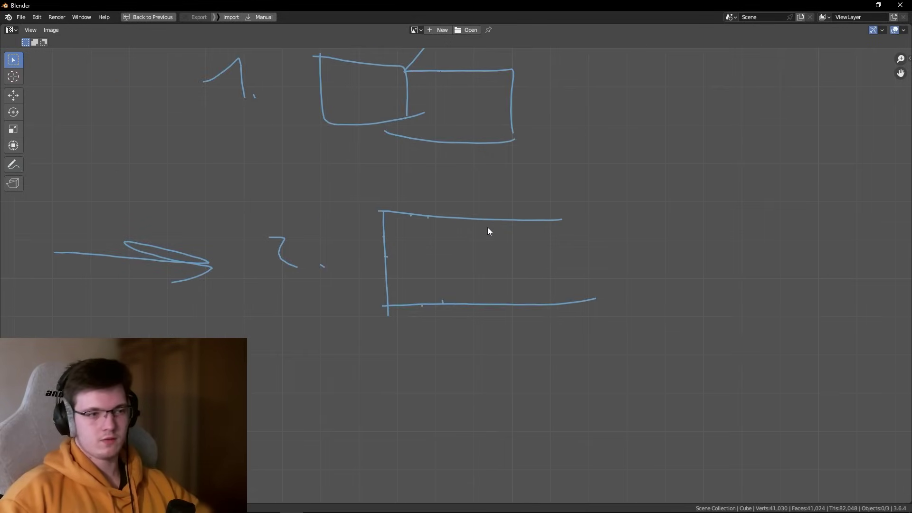
middle_drag(487, 227, 531, 236)
scroll(532, 236, down, 5)
scroll(568, 161, up, 1)
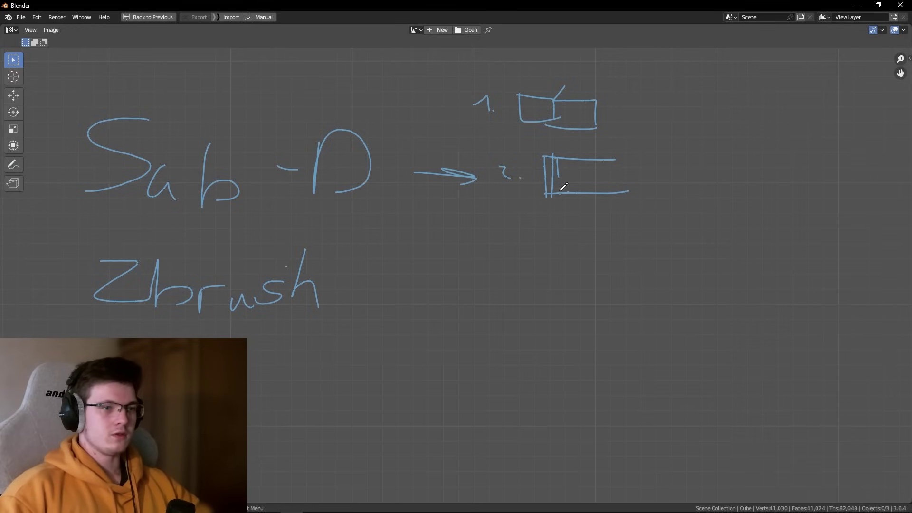
Step: Reframe the canvas below the '2.' diagram and handwrite a '3.' label there
middle_drag(501, 226, 506, 198)
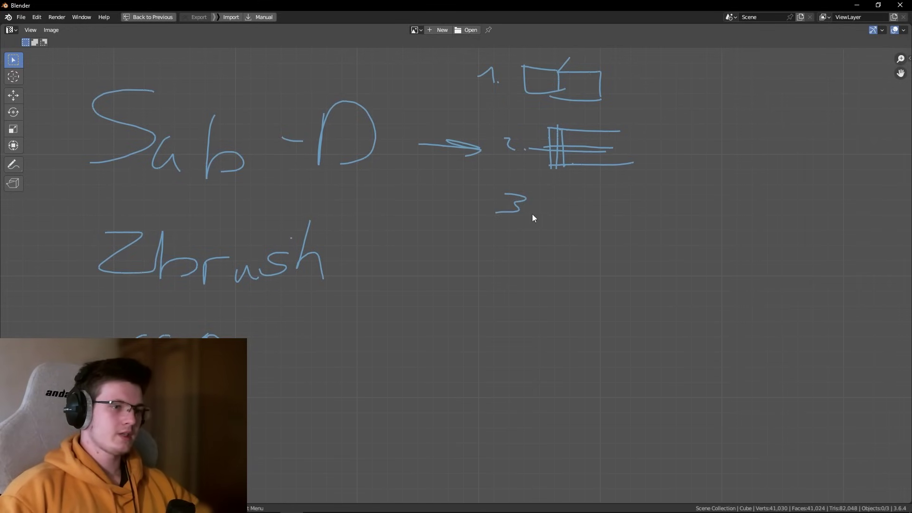
middle_drag(568, 202, 543, 265)
scroll(541, 265, up, 2)
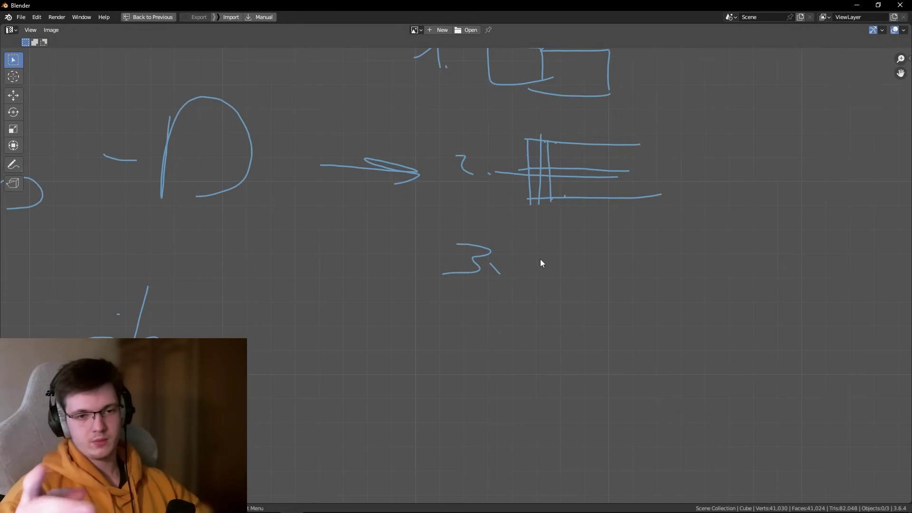
mouse_move(541, 264)
middle_down()
mouse_move(446, 263)
mouse_move(452, 287)
mouse_move(472, 280)
middle_up()
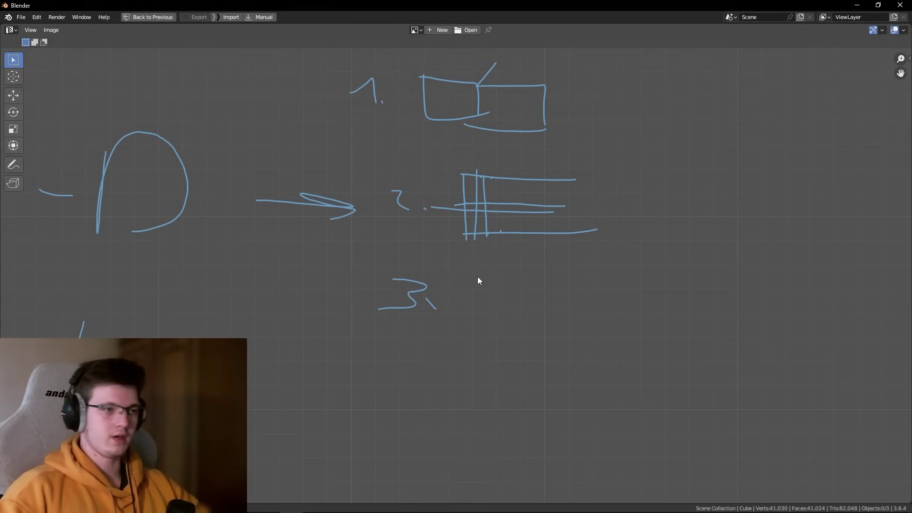
middle_drag(477, 277, 450, 285)
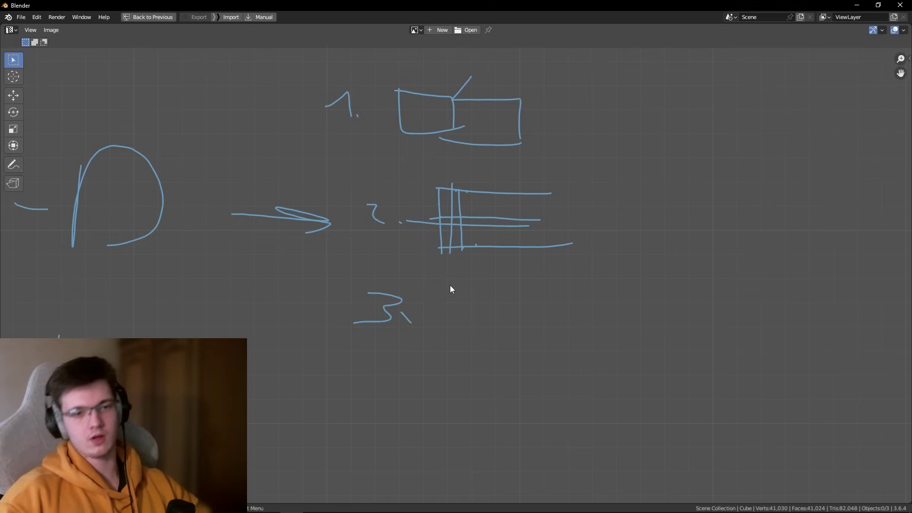
mouse_move(449, 285)
middle_down()
mouse_move(480, 326)
mouse_move(518, 290)
middle_up()
scroll(504, 320, down, 3)
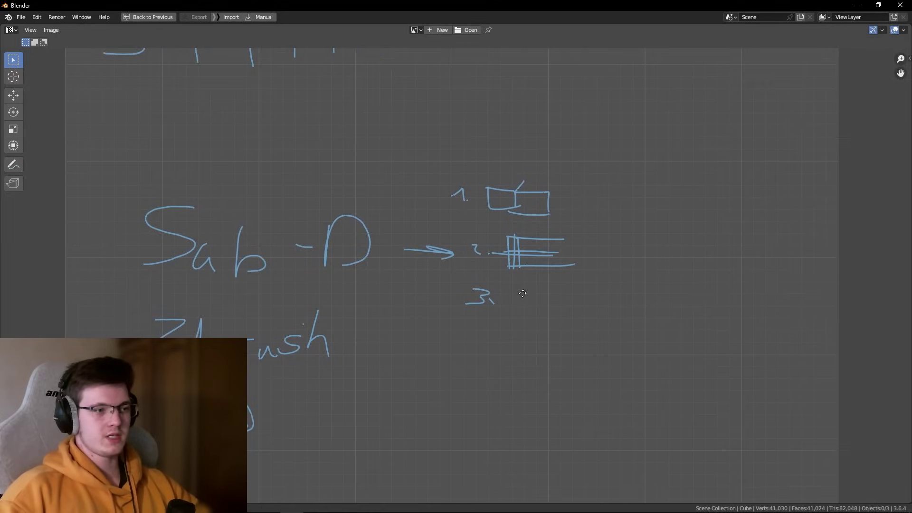
scroll(515, 303, up, 4)
mouse_move(503, 375)
middle_down()
mouse_move(501, 385)
mouse_move(498, 377)
middle_up()
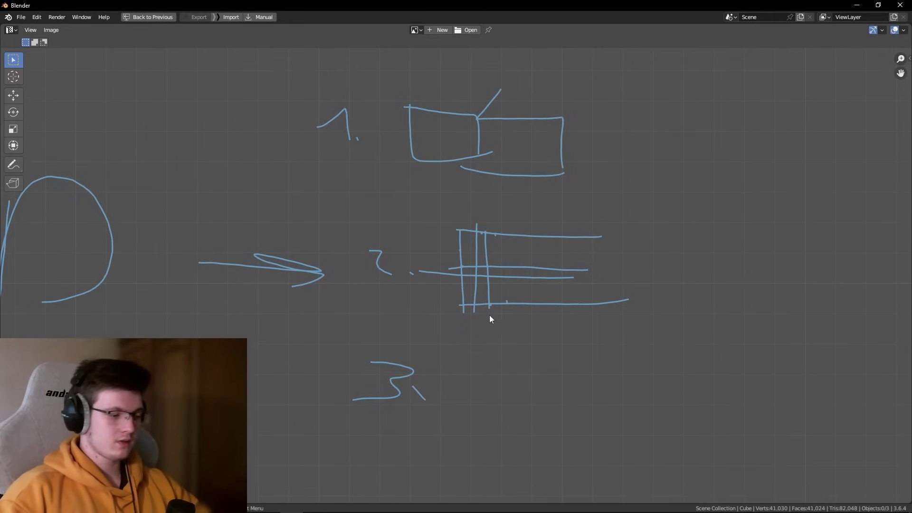
Step: Pan to the '3.' label and handwrite 'red' beside it
middle_drag(489, 315, 493, 347)
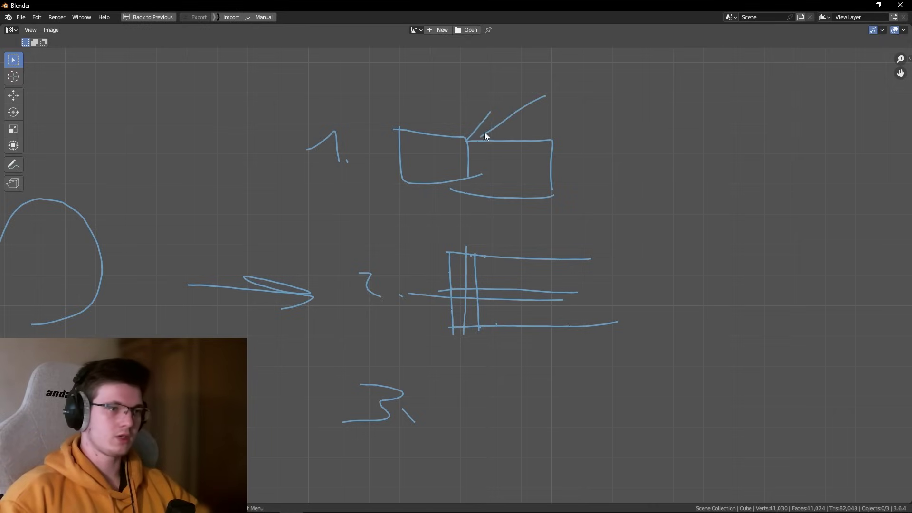
mouse_move(515, 256)
middle_down()
mouse_move(491, 227)
mouse_move(481, 242)
middle_up()
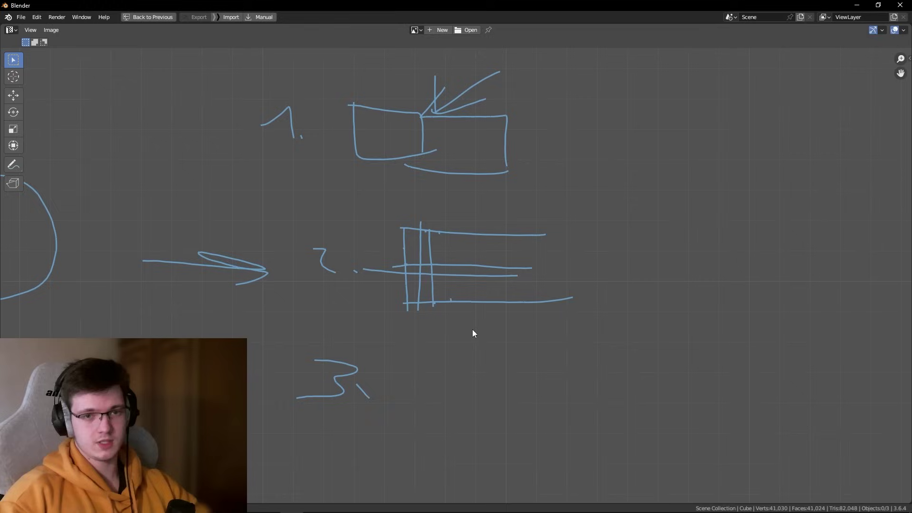
middle_drag(476, 354, 452, 161)
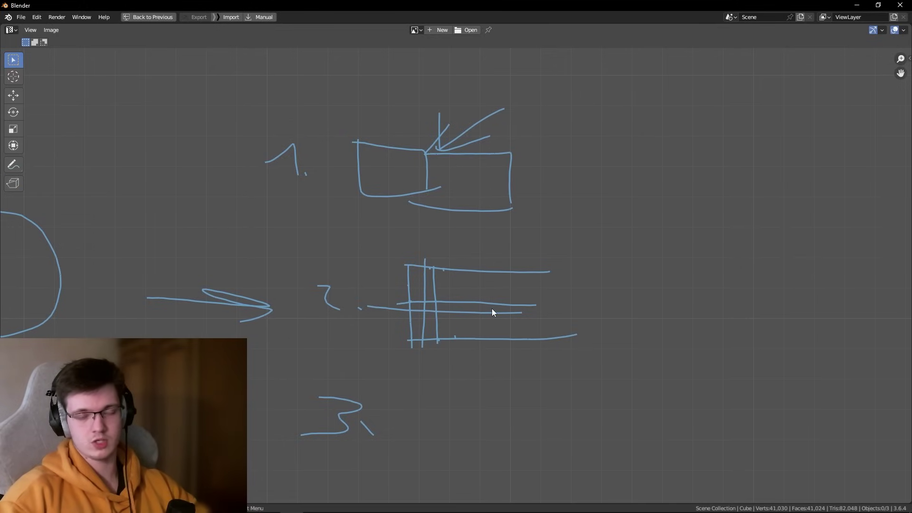
middle_drag(492, 310, 489, 273)
scroll(356, 292, down, 3)
mouse_move(361, 325)
middle_down()
mouse_move(422, 278)
mouse_move(400, 299)
middle_up()
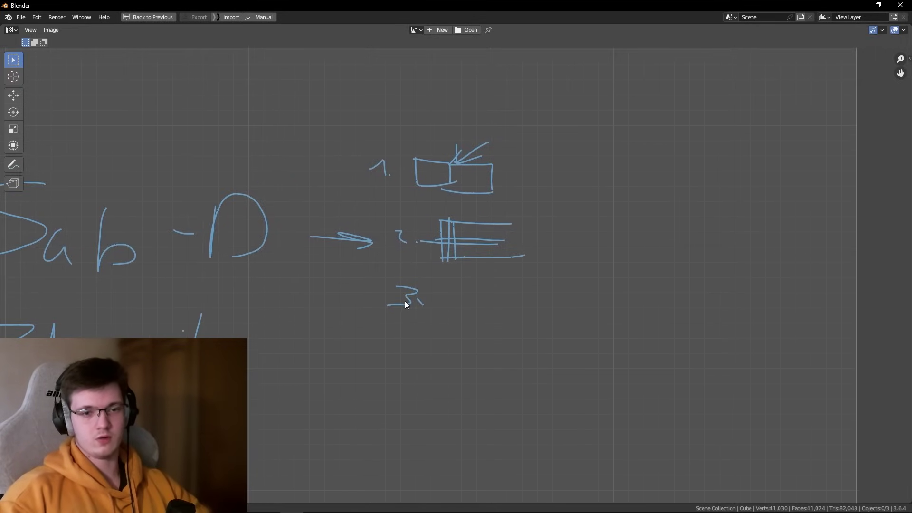
middle_drag(405, 300, 466, 324)
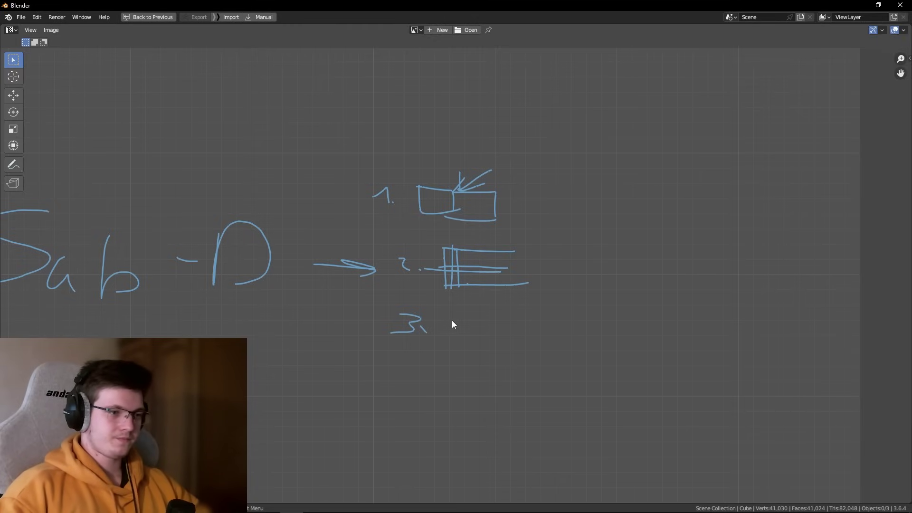
mouse_move(452, 329)
mouse_down()
mouse_move(460, 316)
mouse_move(490, 324)
mouse_up()
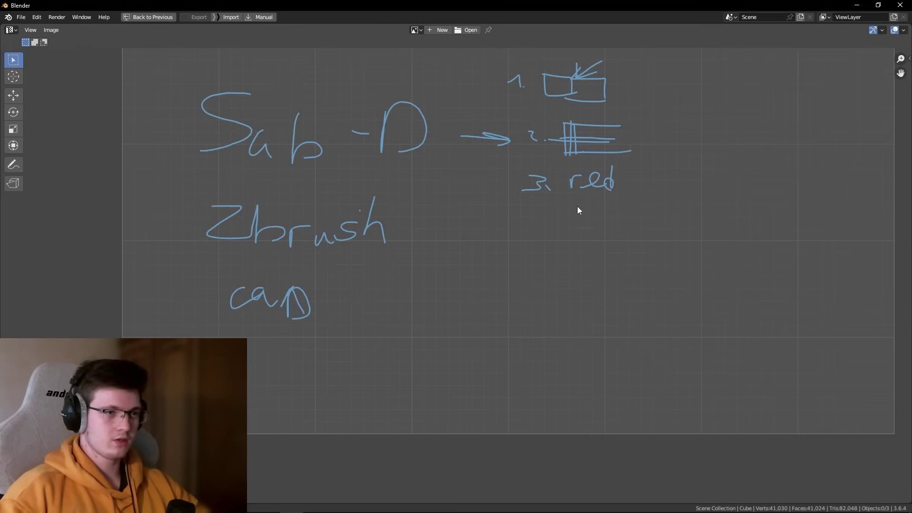
mouse_move(578, 207)
middle_down()
mouse_move(527, 208)
mouse_move(503, 223)
middle_up()
scroll(503, 224, up, 3)
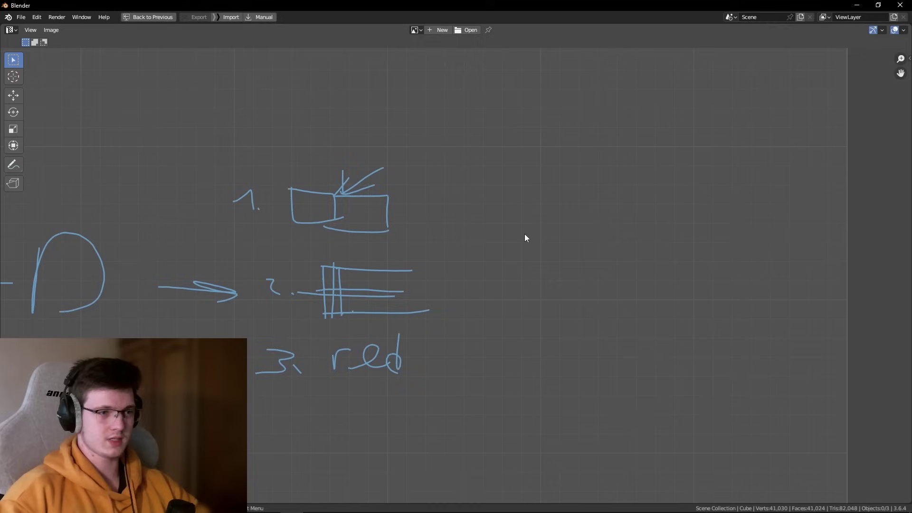
Step: Draw a clock circle right of the Sub-D points with a minus header above it
drag(585, 187, 589, 184)
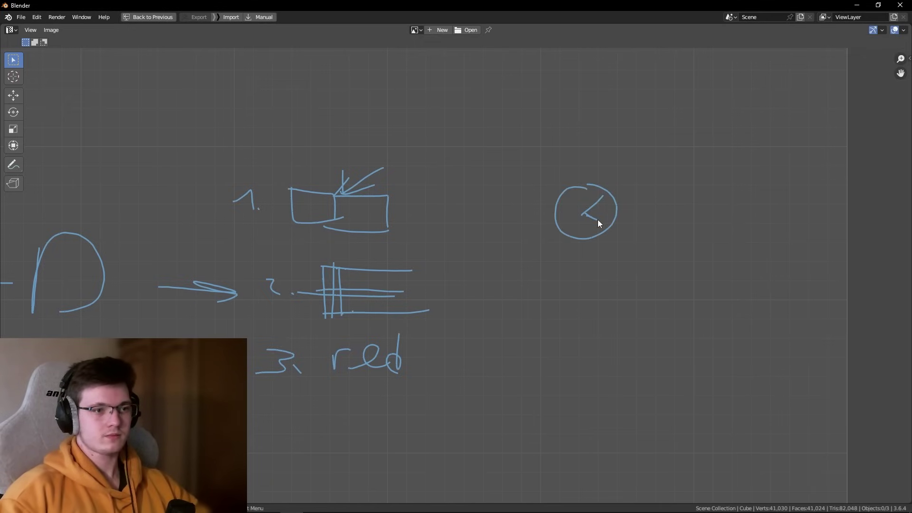
scroll(589, 253, down, 4)
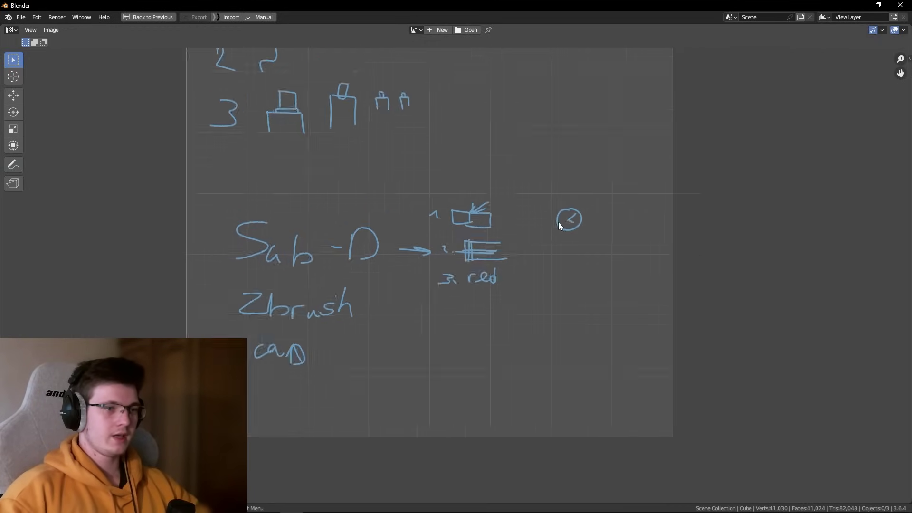
scroll(559, 221, up, 1)
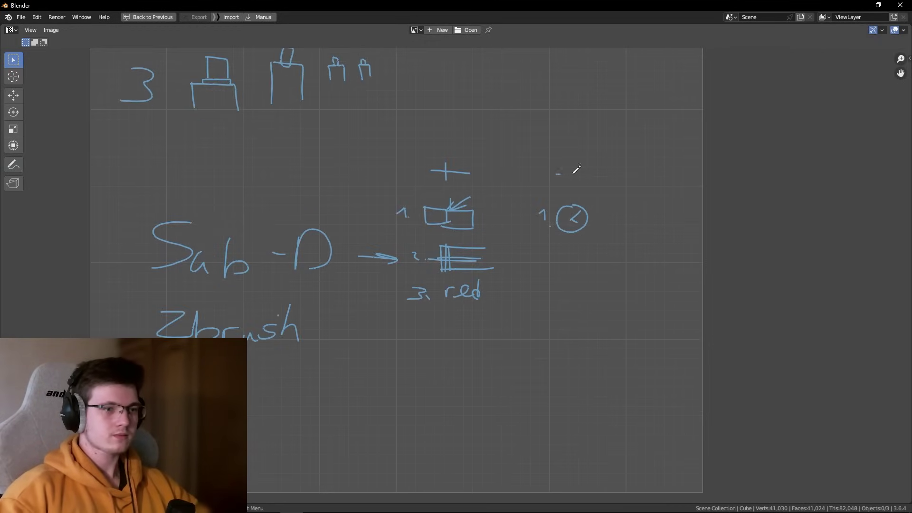
drag(574, 173, 580, 173)
Step: Write a '2.' label under the clock point in the minus column
mouse_move(586, 247)
middle_down()
mouse_move(603, 259)
mouse_move(544, 281)
middle_up()
scroll(603, 259, up, 3)
scroll(591, 272, down, 2)
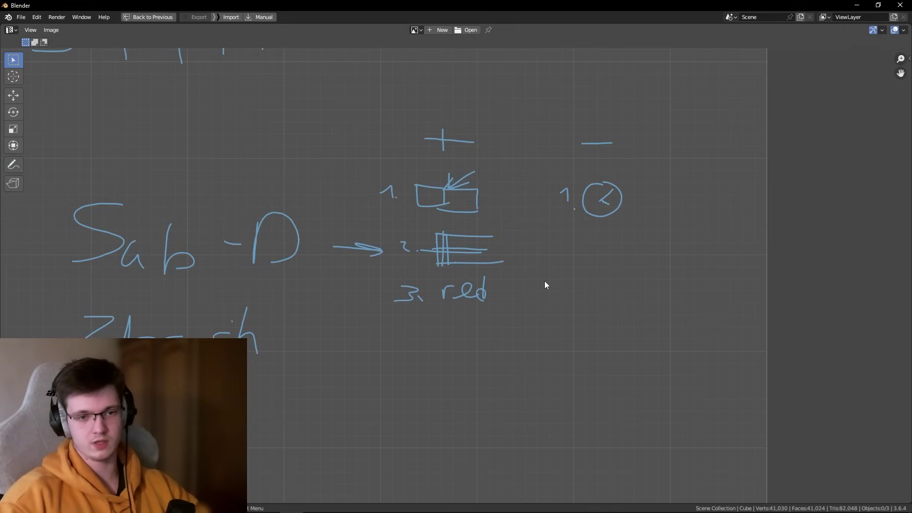
mouse_move(545, 281)
ctrl+middle_down()
mouse_move(620, 273)
mouse_move(668, 284)
mouse_move(641, 321)
ctrl+middle_up()
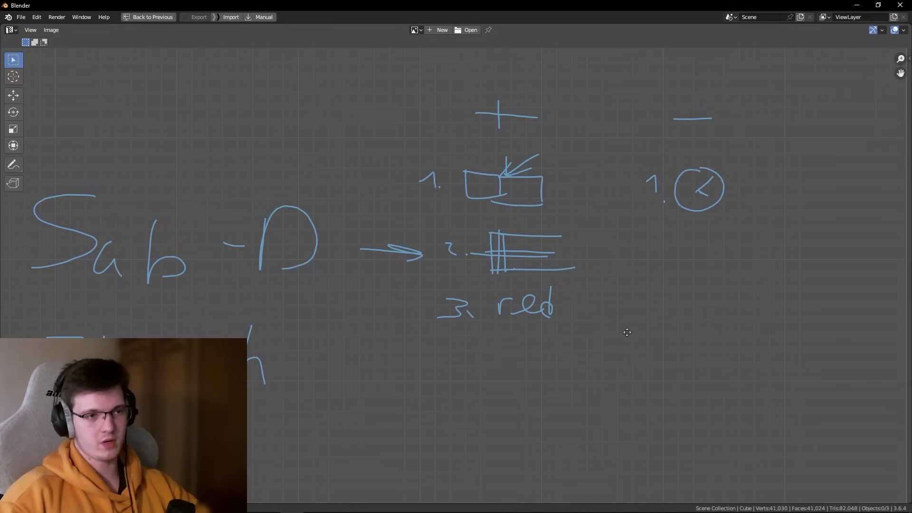
drag(650, 239, 665, 261)
click(676, 257)
mouse_move(678, 256)
middle_down()
mouse_move(656, 281)
mouse_move(692, 280)
mouse_move(637, 304)
mouse_move(691, 288)
mouse_move(542, 315)
middle_up()
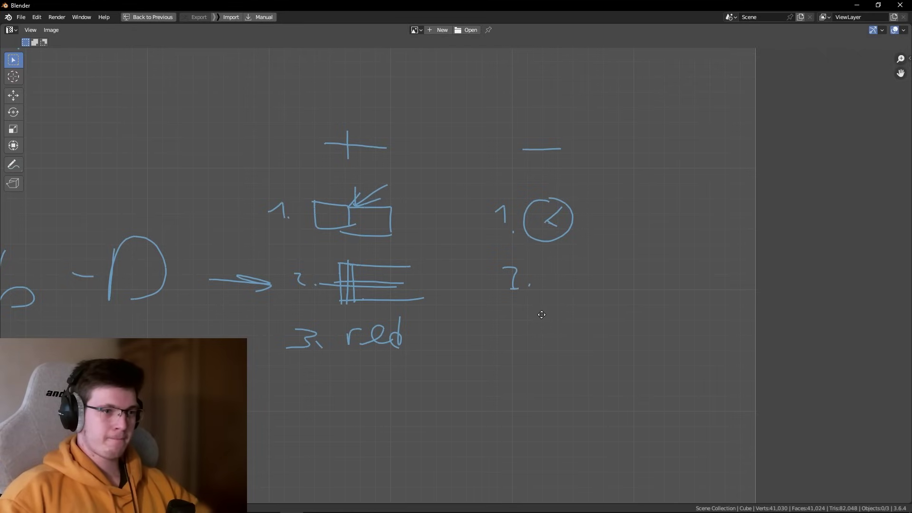
Step: Draw an arrow pointing right after the word 'Zbrush'
middle_drag(542, 315, 596, 314)
scroll(562, 284, down, 3)
mouse_move(647, 198)
middle_down()
mouse_move(684, 157)
mouse_move(609, 177)
middle_up()
scroll(682, 150, up, 2)
scroll(428, 276, up, 2)
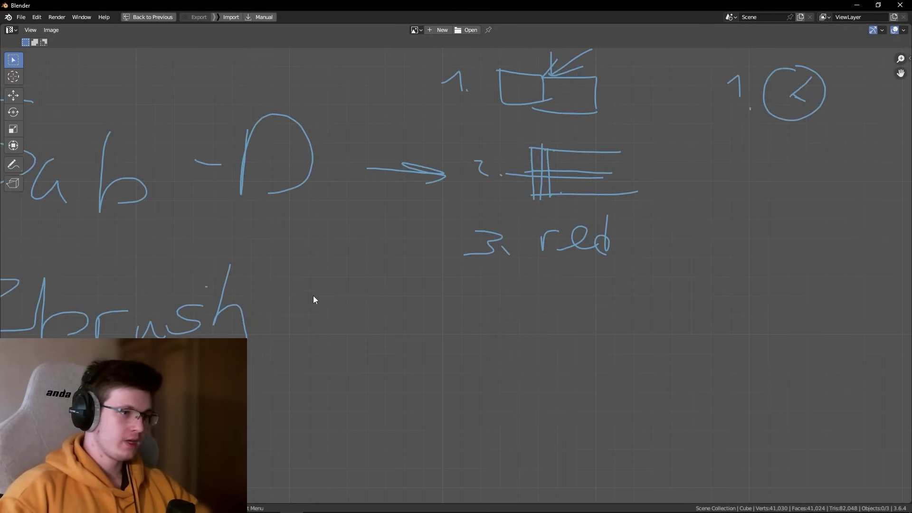
drag(315, 298, 409, 297)
Step: Draw a long divider line under '3. red' and a clock hand in Zbrush's first point
mouse_move(452, 301)
middle_down()
mouse_move(495, 278)
mouse_move(489, 315)
middle_up()
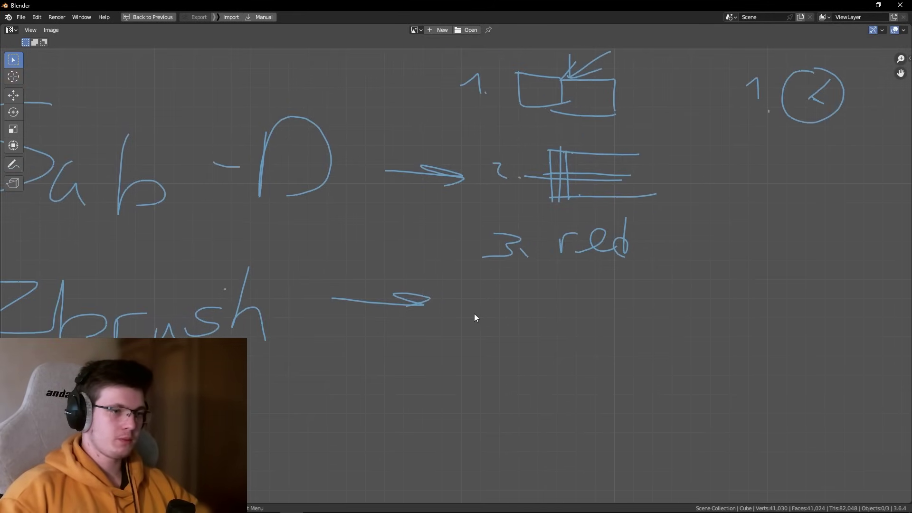
drag(365, 265, 888, 270)
scroll(664, 287, down, 2)
scroll(560, 261, up, 1)
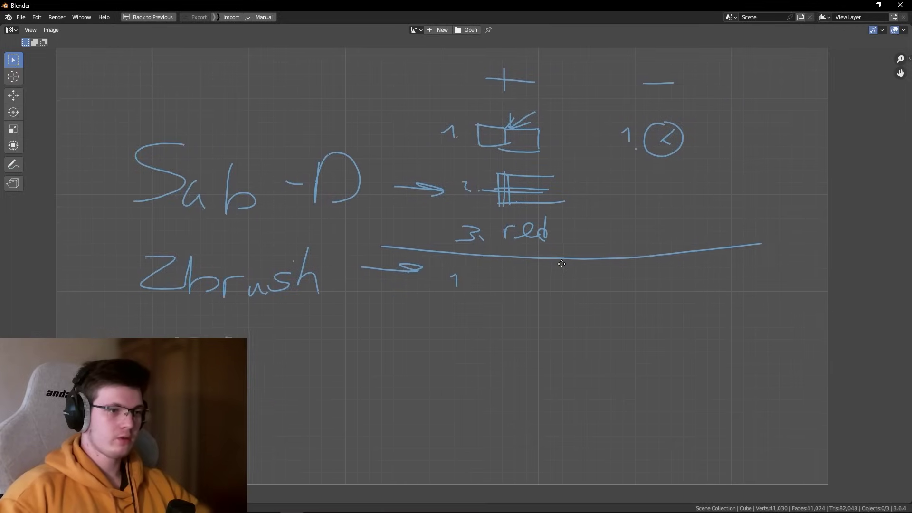
scroll(504, 281, up, 2)
middle_drag(504, 282, 453, 285)
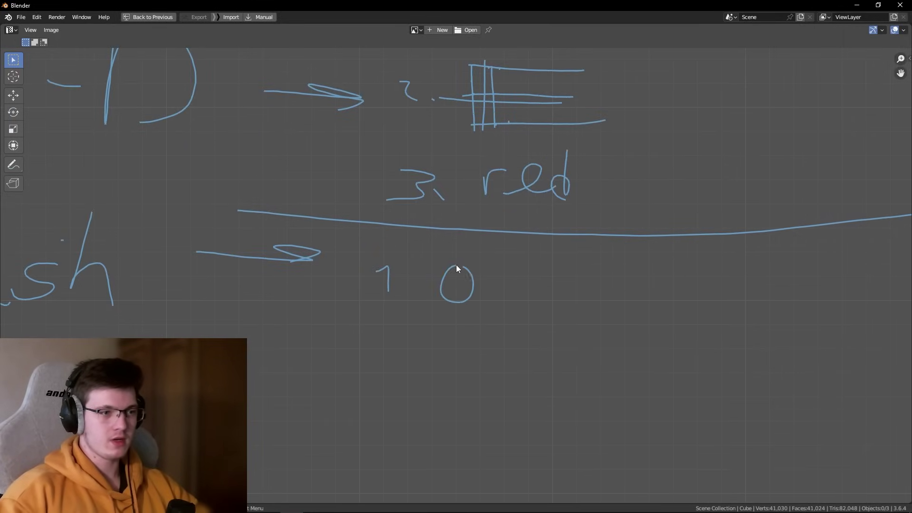
drag(461, 278, 454, 283)
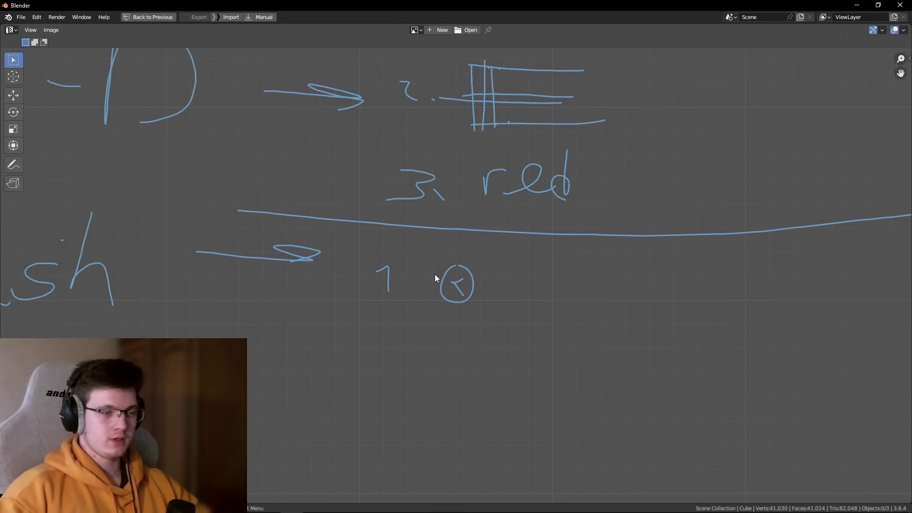
Step: Pan and zoom to the Zbrush '1' clock point and write '2.' beneath it
scroll(435, 276, down, 2)
middle_drag(478, 270, 559, 284)
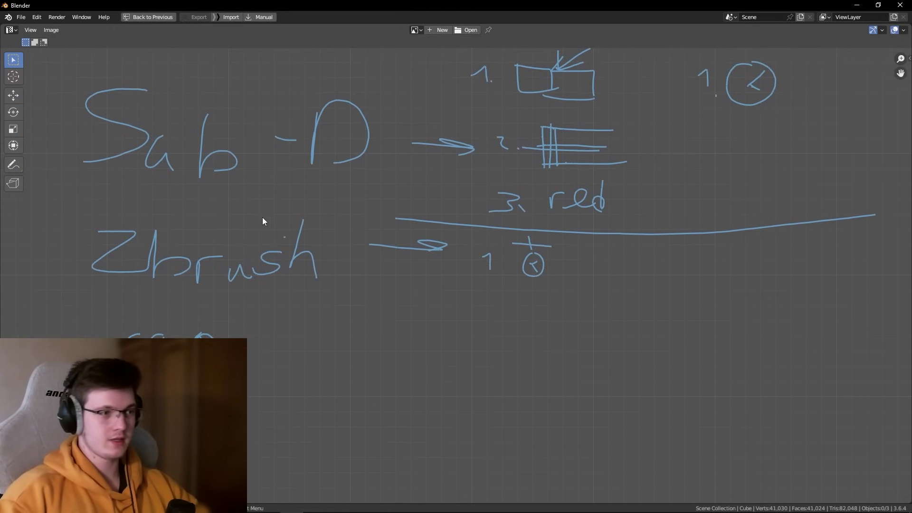
scroll(438, 292, down, 2)
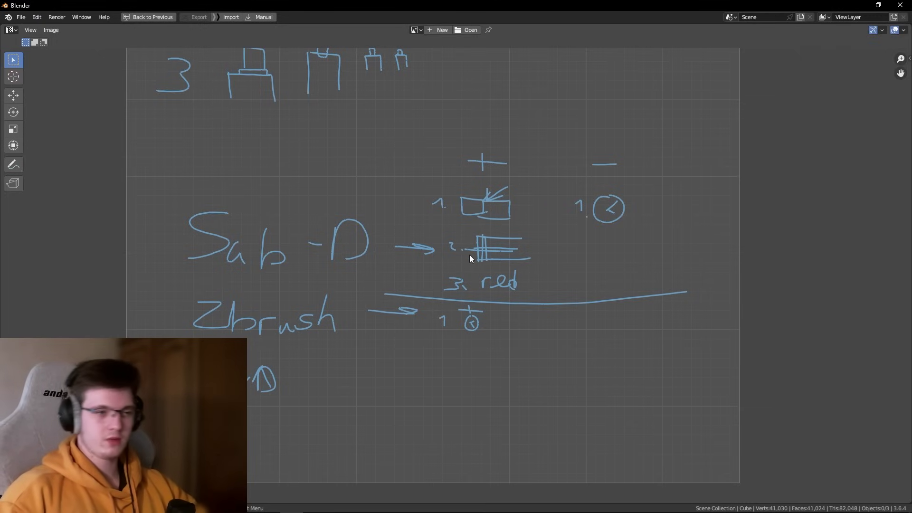
mouse_move(479, 260)
ctrl+middle_down()
mouse_move(537, 245)
mouse_move(540, 264)
ctrl+middle_up()
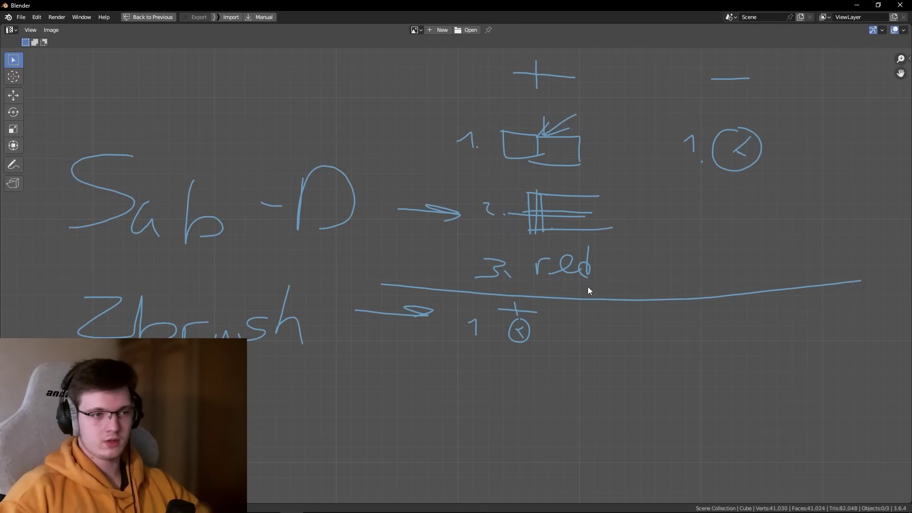
middle_drag(589, 287, 543, 253)
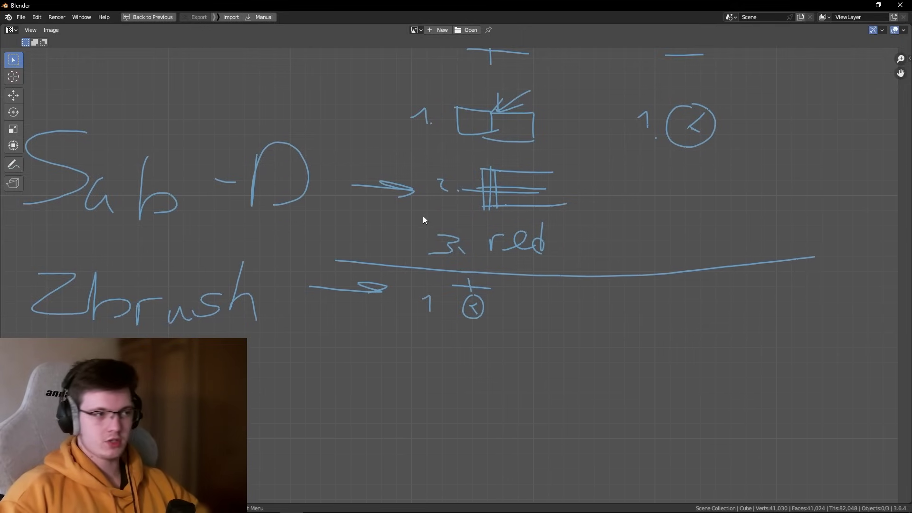
mouse_move(424, 219)
middle_down()
mouse_move(414, 230)
mouse_move(402, 224)
middle_up()
middle_drag(437, 304, 413, 288)
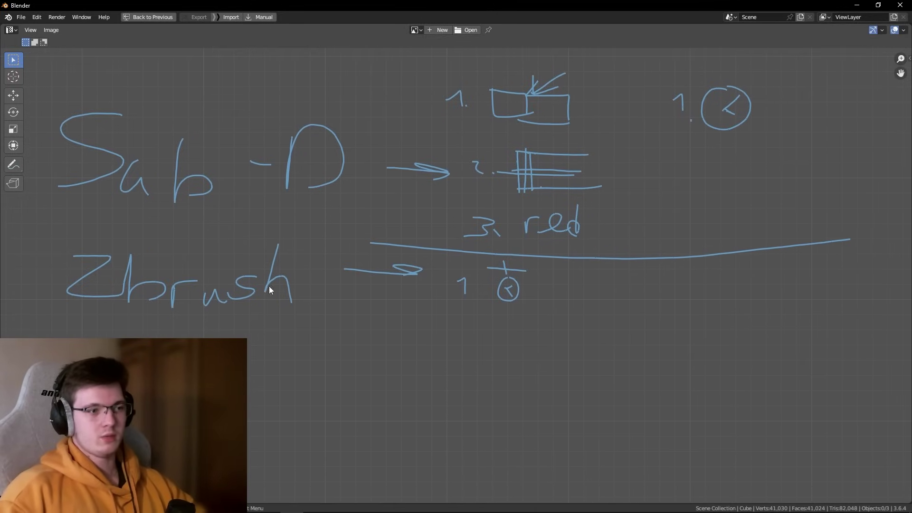
mouse_move(337, 280)
middle_down()
mouse_move(384, 264)
mouse_move(429, 299)
mouse_move(504, 310)
mouse_move(371, 258)
middle_up()
scroll(383, 260, up, 1)
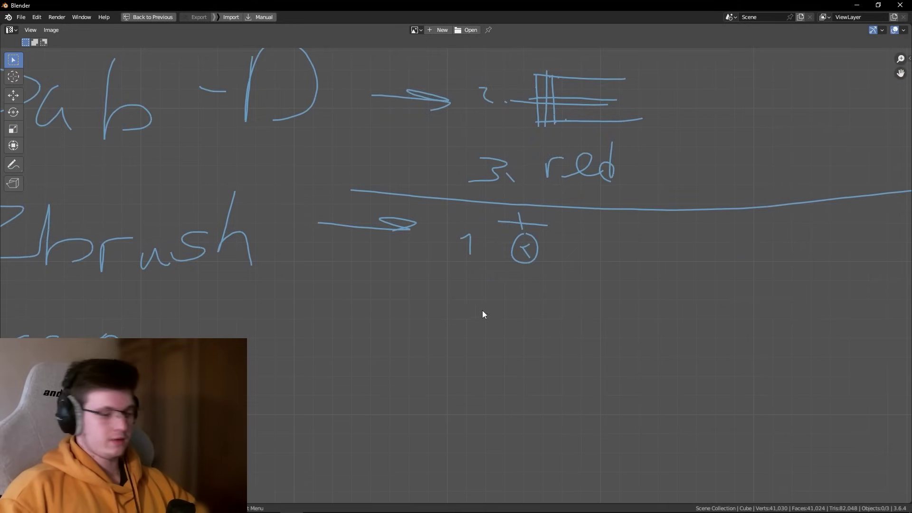
mouse_move(508, 317)
middle_down()
mouse_move(487, 333)
mouse_move(567, 371)
mouse_move(603, 336)
mouse_move(603, 312)
mouse_move(518, 295)
middle_up()
Step: Pan and zoom to frame the Zbrush and Sub-D notes
scroll(518, 296, up, 3)
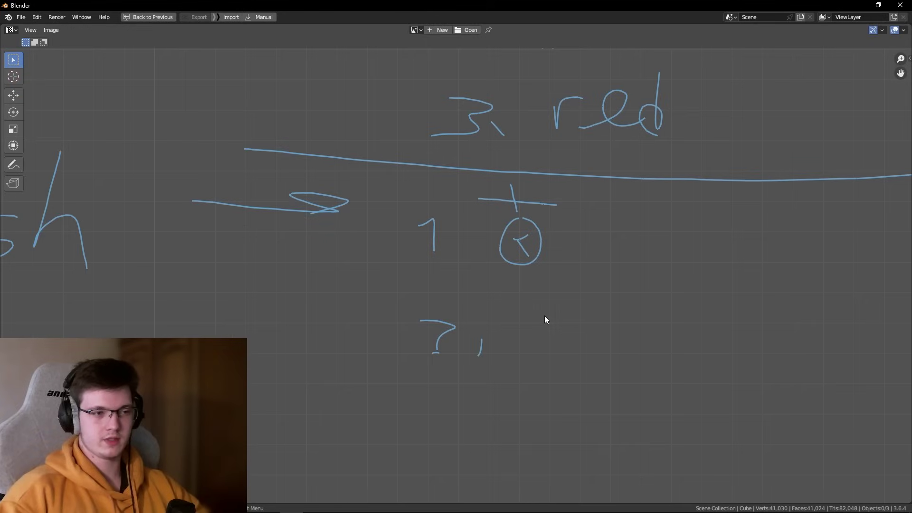
middle_drag(587, 319, 477, 331)
scroll(476, 330, down, 3)
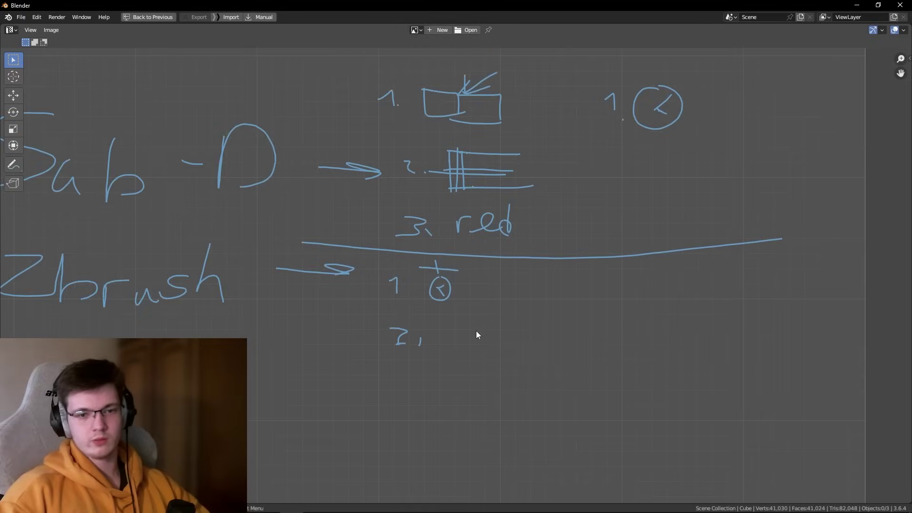
scroll(476, 330, up, 1)
scroll(476, 331, up, 2)
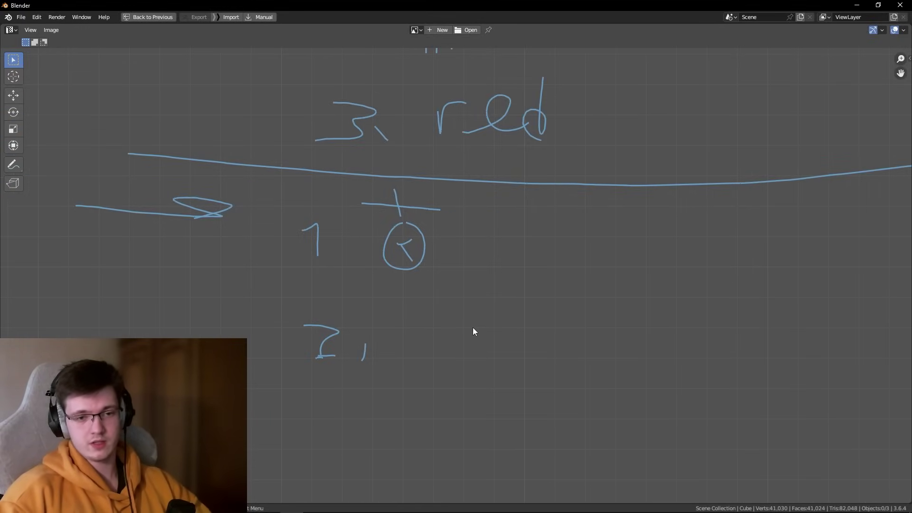
middle_drag(466, 330, 546, 315)
scroll(545, 315, down, 1)
scroll(556, 297, down, 1)
scroll(557, 297, down, 1)
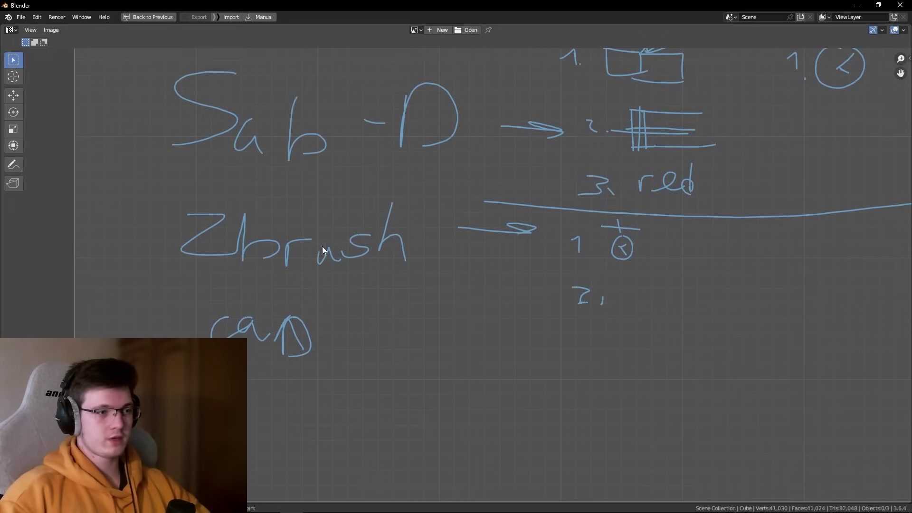
scroll(588, 309, up, 1)
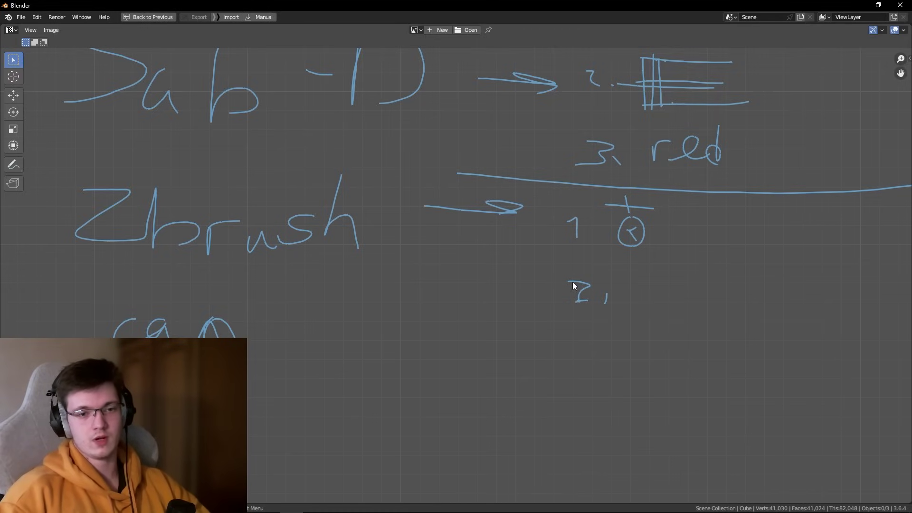
scroll(569, 298, up, 3)
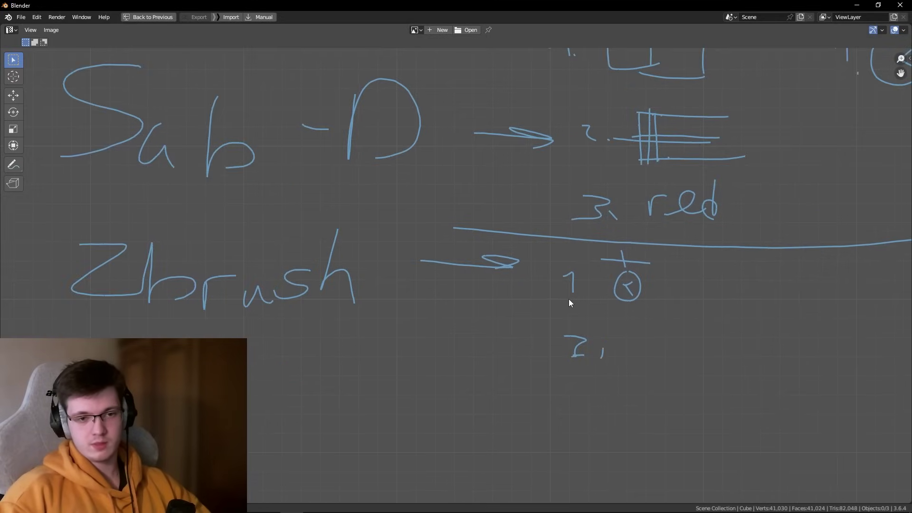
Step: Handwrite the second Zbrush point after '2,' and strike it through
middle_drag(569, 300, 594, 317)
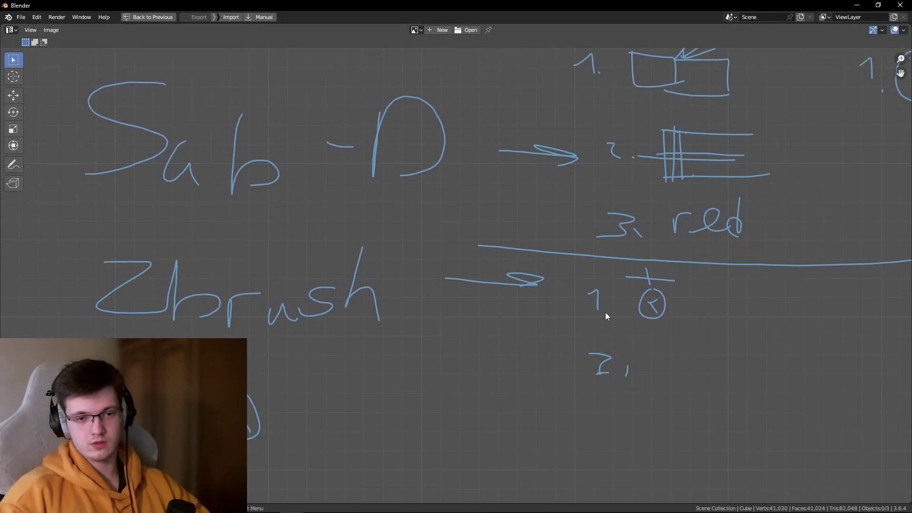
middle_drag(592, 321, 566, 307)
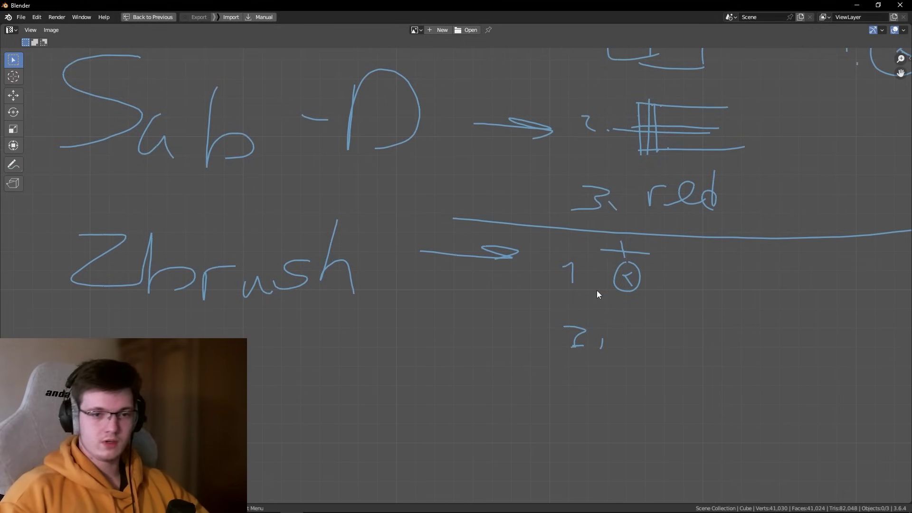
scroll(646, 336, up, 1)
middle_drag(646, 336, 576, 318)
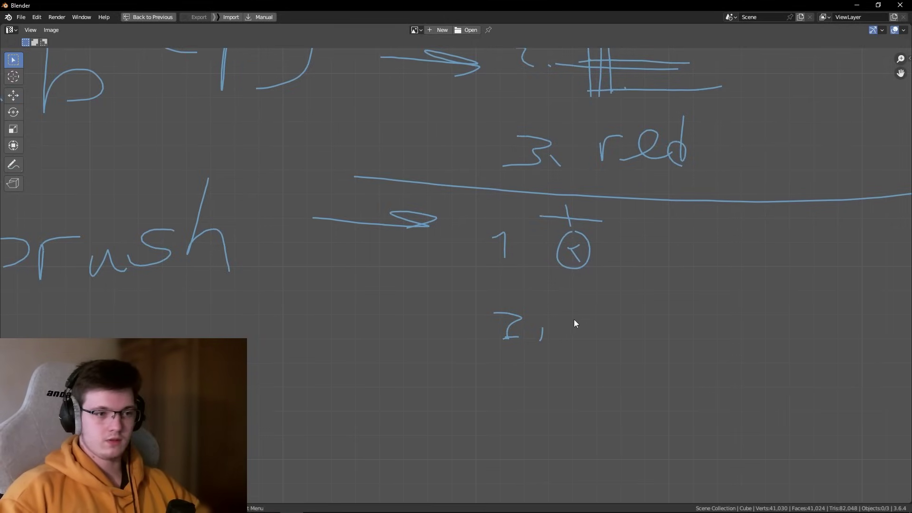
drag(574, 318, 618, 332)
drag(642, 299, 666, 318)
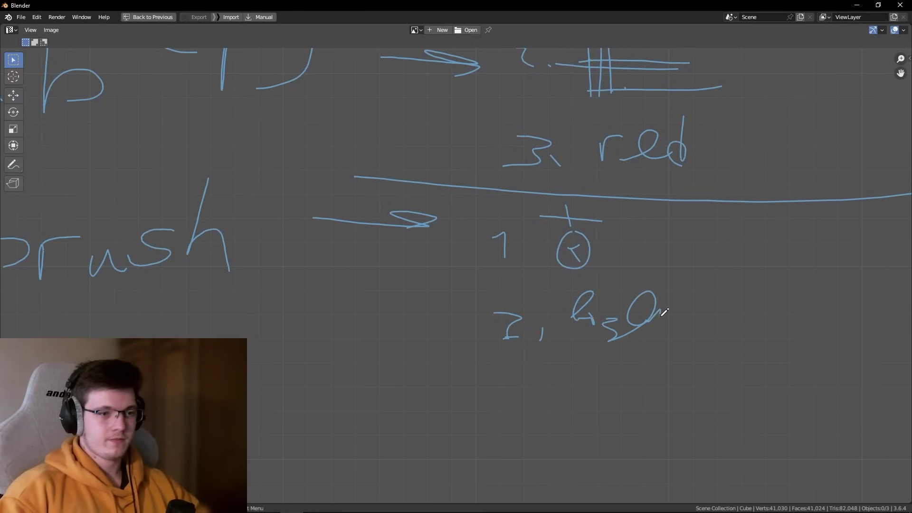
drag(706, 297, 547, 319)
Step: Fit the whole sketch in view and zoom back in on the Zbrush entries
key(Home)
scroll(629, 294, up, 2)
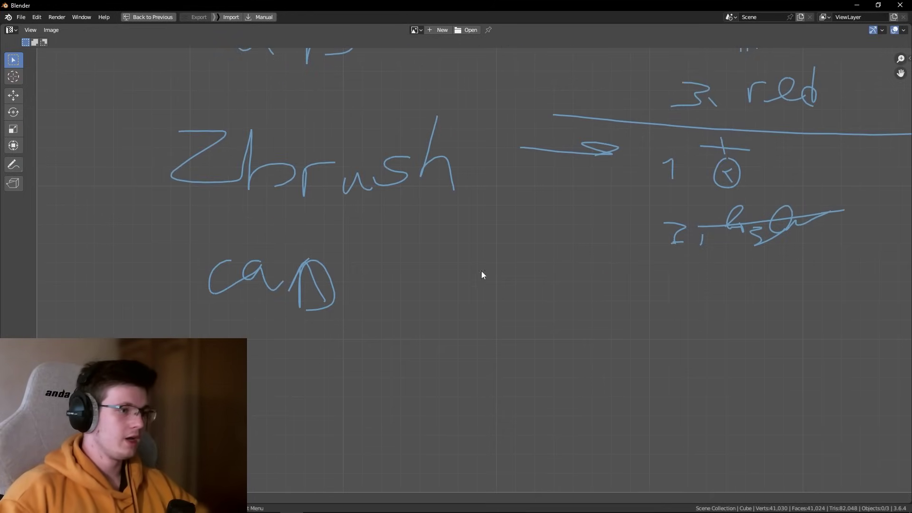
drag(397, 296, 492, 300)
drag(443, 286, 448, 312)
key(Home)
scroll(600, 258, up, 3)
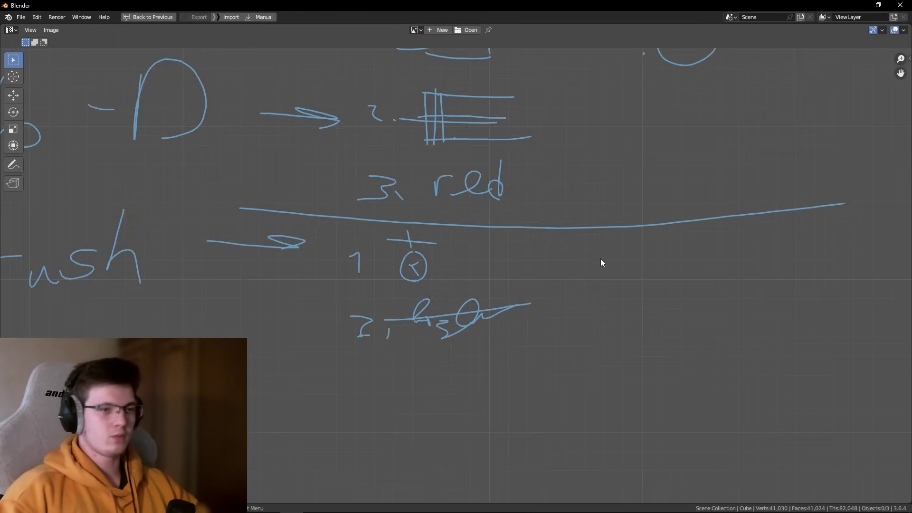
scroll(592, 266, down, 1)
key(Home)
scroll(644, 273, up, 3)
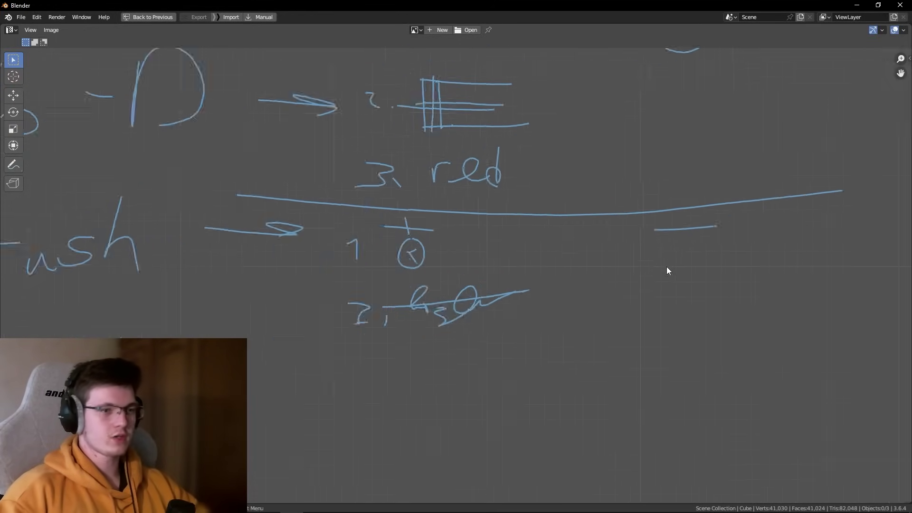
scroll(665, 269, up, 1)
Step: Draw a minus heading to the right of the Zbrush notes
scroll(651, 263, up, 1)
drag(608, 282, 649, 280)
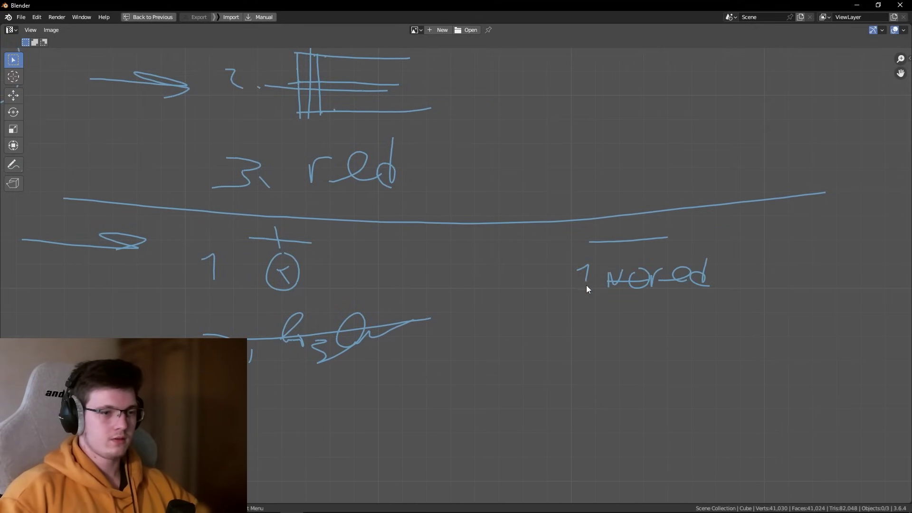
scroll(587, 285, down, 3)
key(Home)
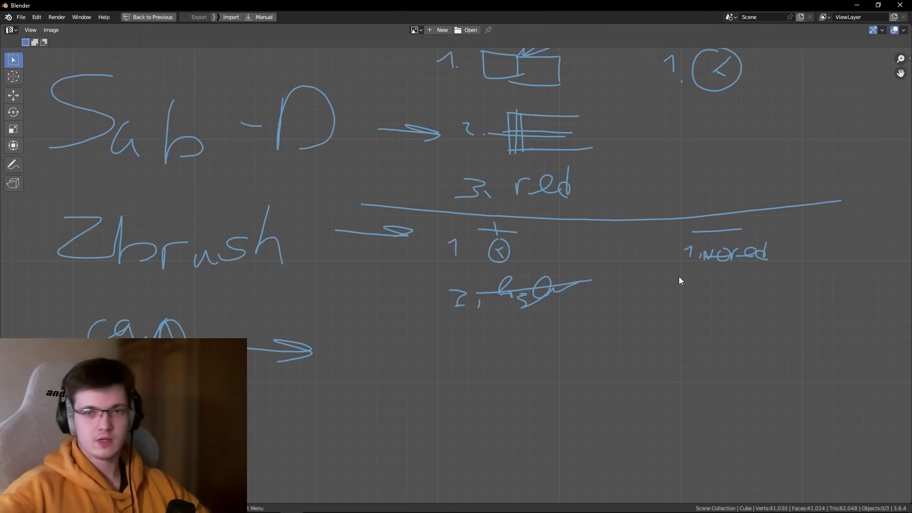
Step: Pan down past '3. red' to the CAD row and draw an arrow right from 'CAD'
mouse_move(680, 280)
middle_down()
mouse_move(656, 307)
mouse_move(568, 282)
middle_up()
scroll(567, 282, up, 2)
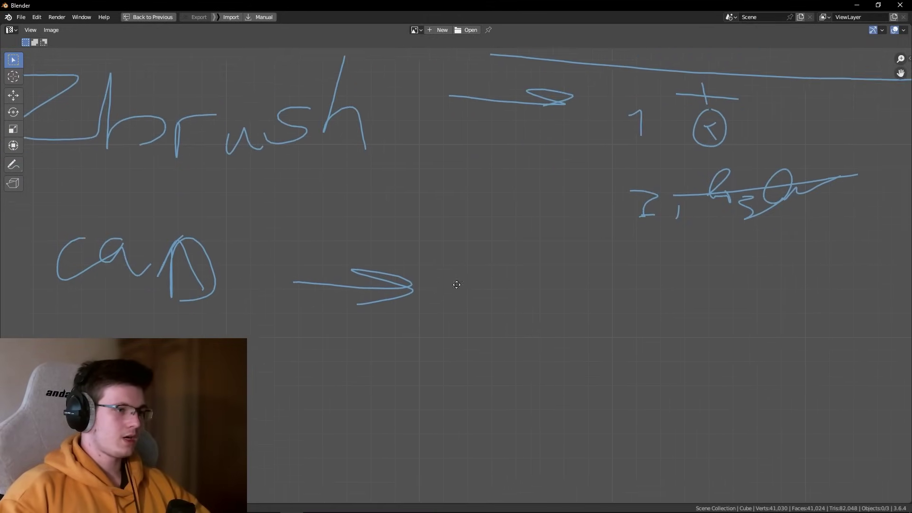
scroll(457, 285, down, 1)
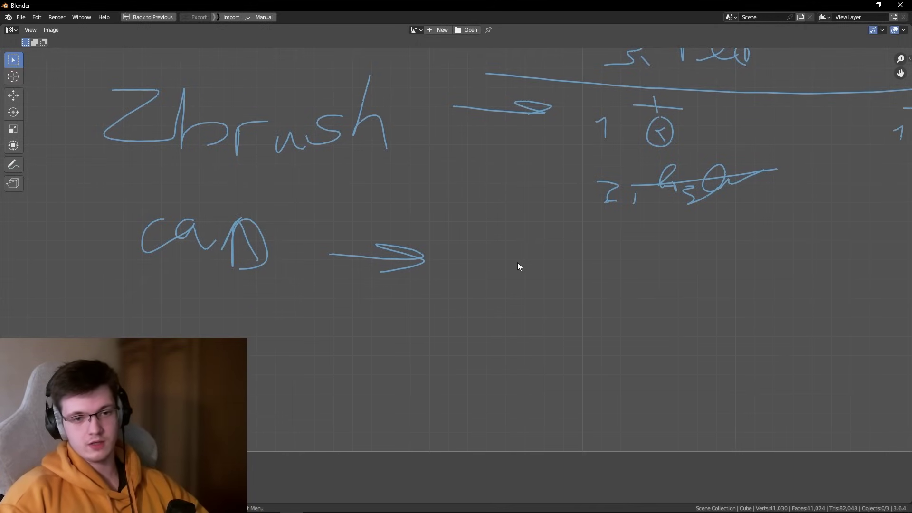
mouse_move(519, 266)
middle_down()
mouse_move(535, 286)
mouse_move(472, 306)
mouse_move(506, 381)
mouse_move(494, 413)
mouse_move(480, 325)
mouse_move(499, 287)
mouse_move(518, 283)
mouse_move(512, 366)
mouse_move(578, 374)
middle_up()
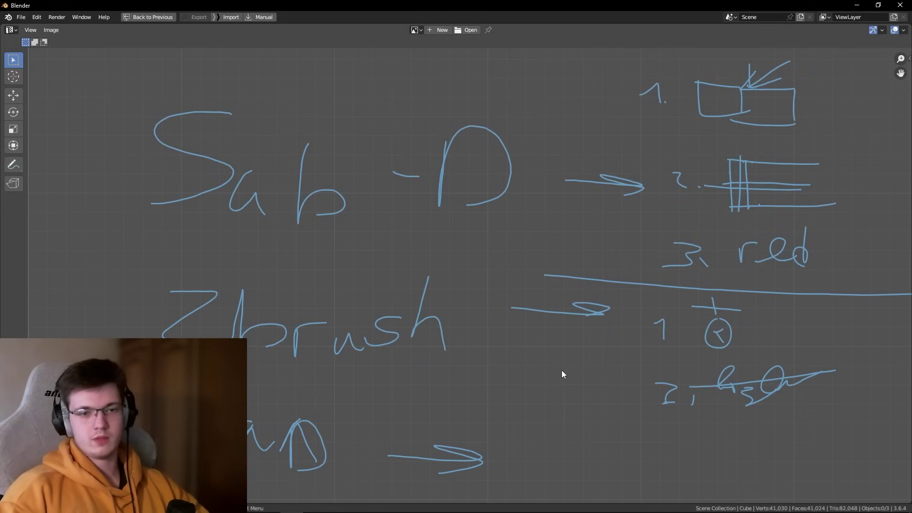
mouse_move(563, 371)
middle_down()
mouse_move(580, 376)
mouse_move(537, 325)
middle_up()
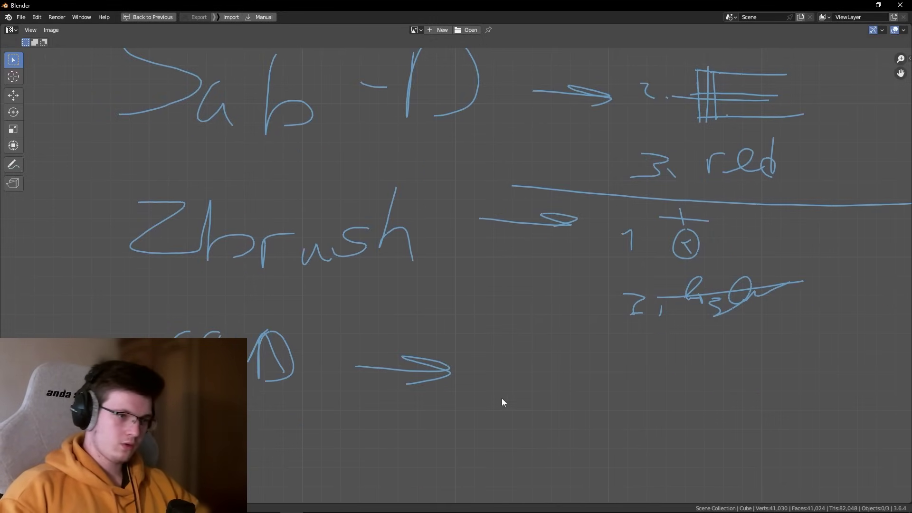
middle_drag(501, 401, 491, 350)
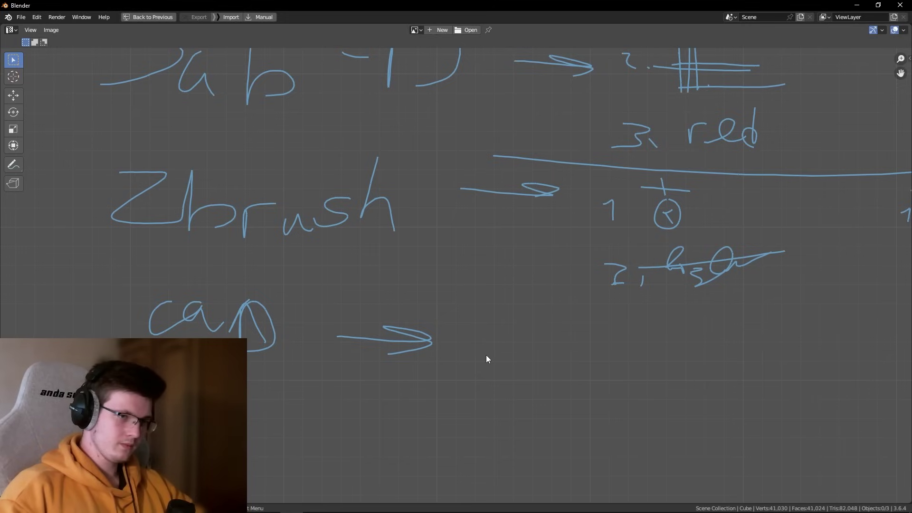
Step: Draw a small crossed box beside '1' in CAD's minus column
click(521, 368)
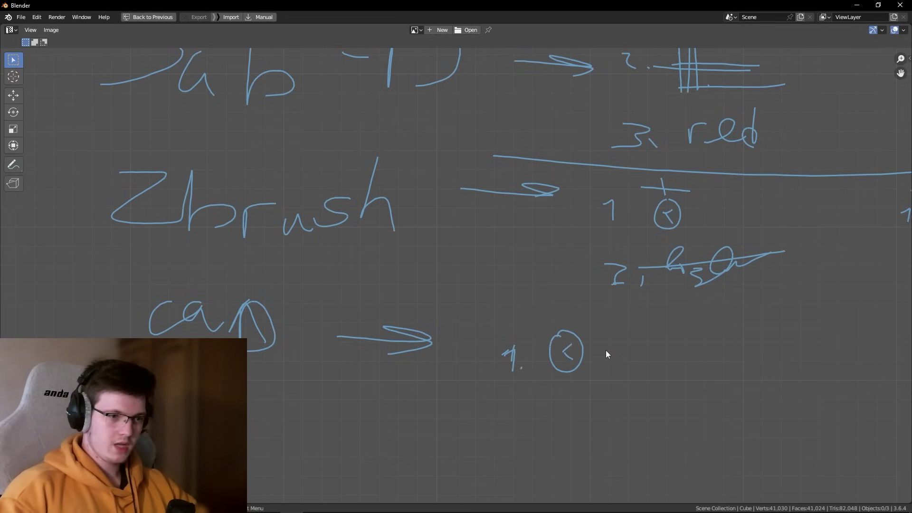
middle_drag(606, 354, 609, 384)
drag(555, 321, 558, 338)
scroll(597, 369, down, 1)
scroll(570, 352, down, 2)
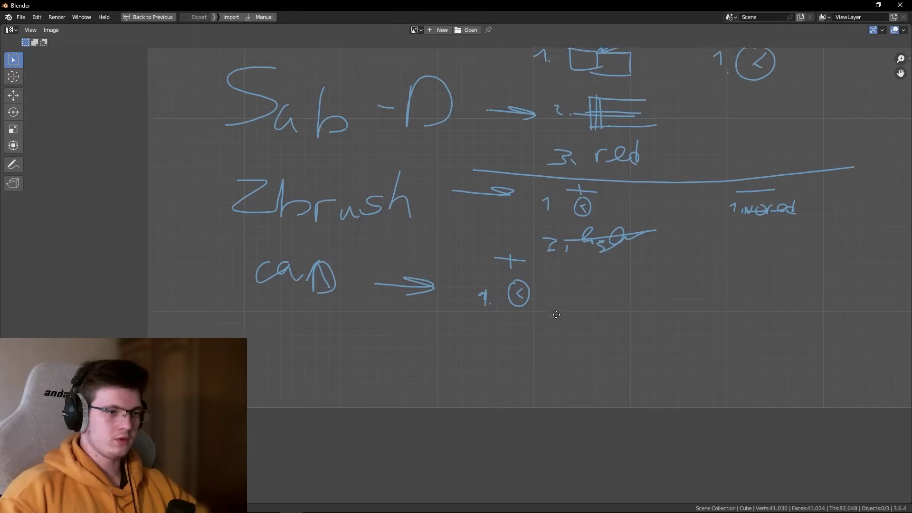
scroll(509, 322, up, 1)
scroll(681, 270, up, 2)
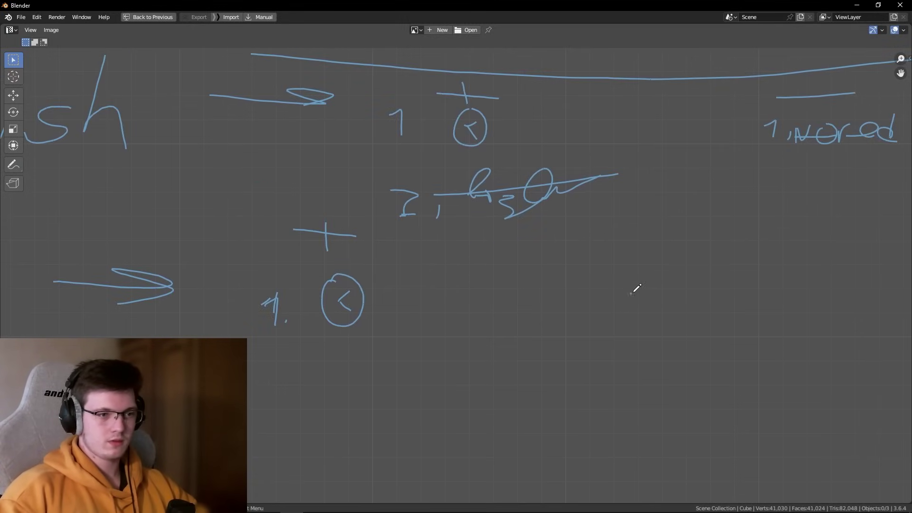
Step: Pan and zoom across the pros/cons sketch toward the CAD notes
mouse_move(725, 288)
middle_down()
mouse_move(665, 287)
mouse_move(731, 281)
middle_up()
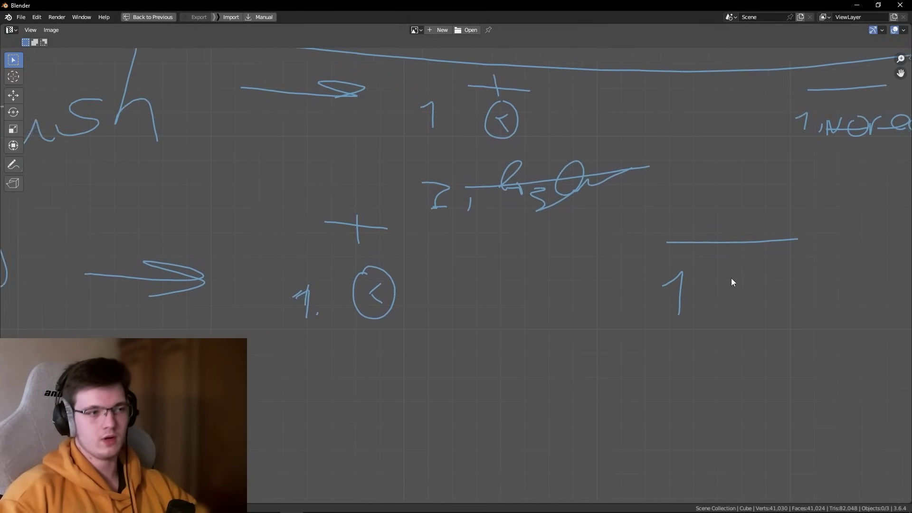
scroll(491, 287, down, 2)
scroll(298, 250, up, 1)
scroll(257, 238, up, 1)
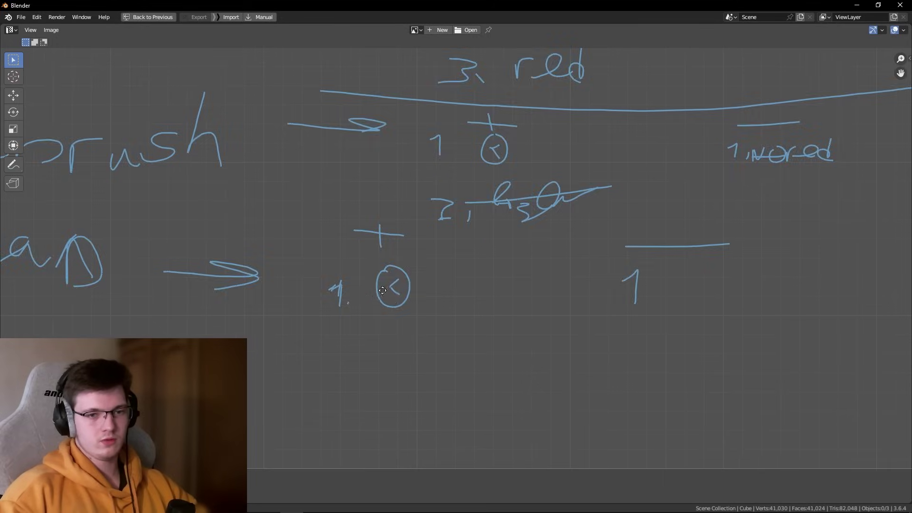
scroll(211, 228, down, 1)
mouse_move(322, 264)
middle_down()
mouse_move(417, 285)
mouse_move(402, 261)
middle_up()
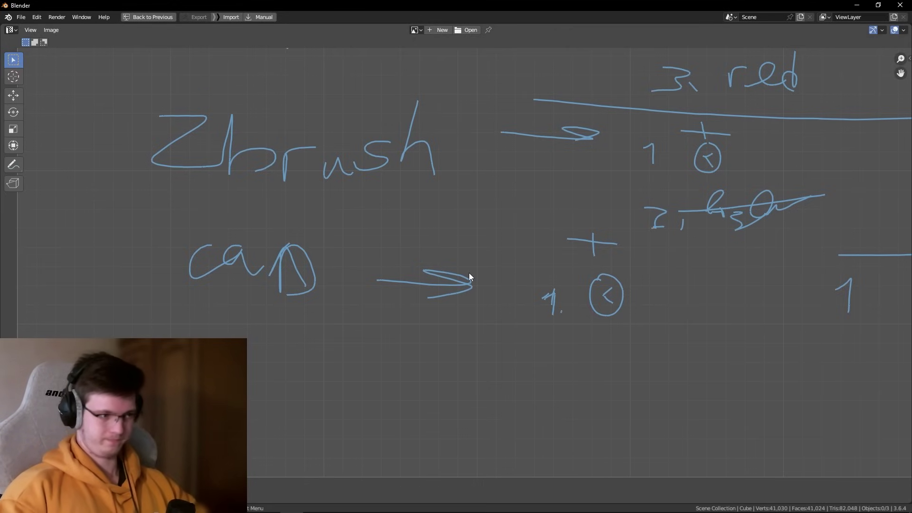
scroll(469, 273, up, 1)
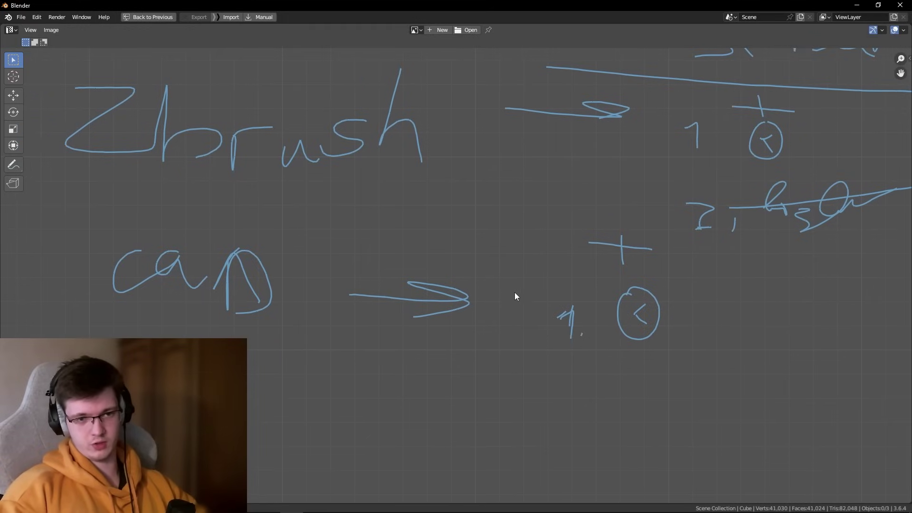
Step: Zoom out and pan to review all three workflow rows, including the Sub-D row
mouse_move(515, 295)
middle_down()
mouse_move(459, 286)
mouse_move(409, 303)
mouse_move(469, 284)
mouse_move(519, 292)
mouse_move(525, 284)
middle_up()
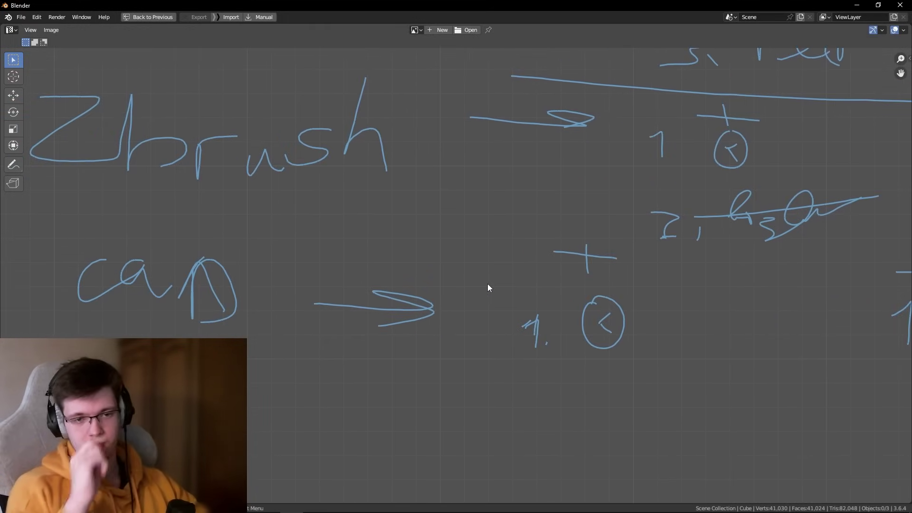
ctrl+scroll(665, 294, right, 5)
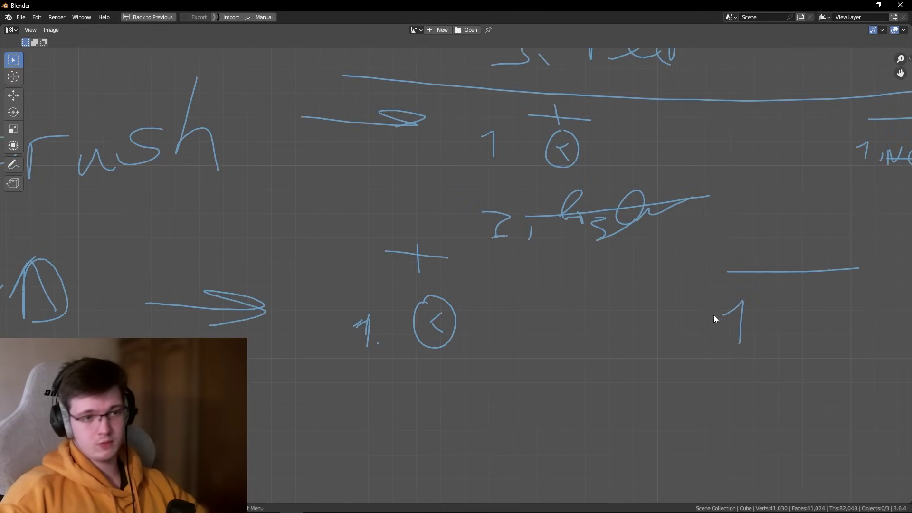
ctrl+scroll(675, 315, right, 3)
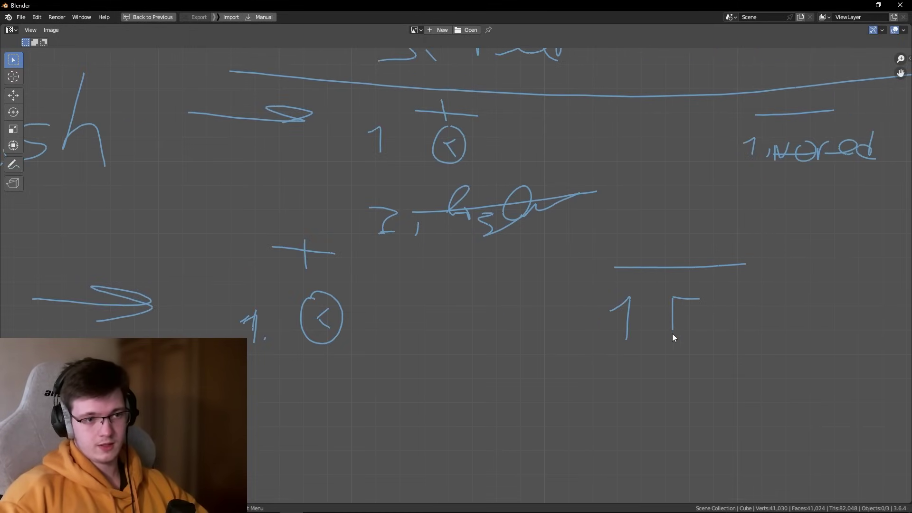
scroll(693, 310, down, 2)
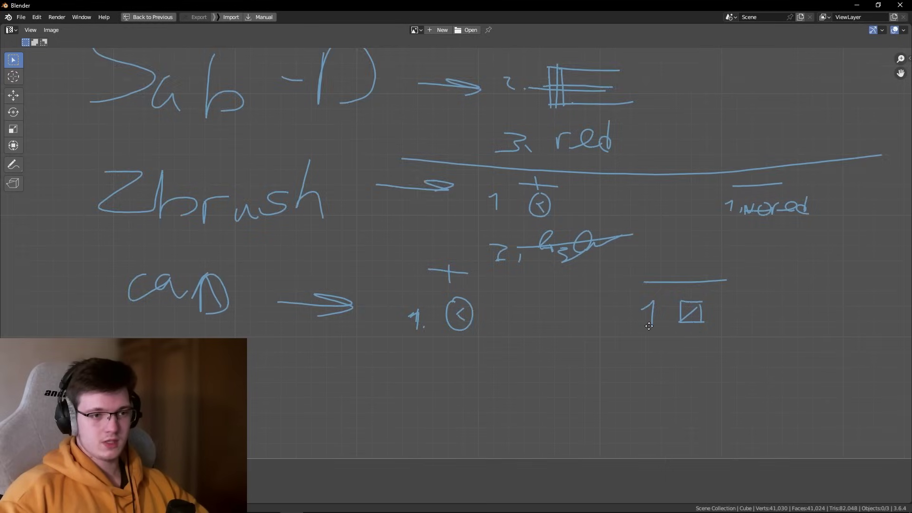
mouse_move(695, 333)
middle_down()
mouse_move(703, 300)
mouse_move(703, 333)
mouse_move(696, 325)
mouse_move(707, 338)
middle_up()
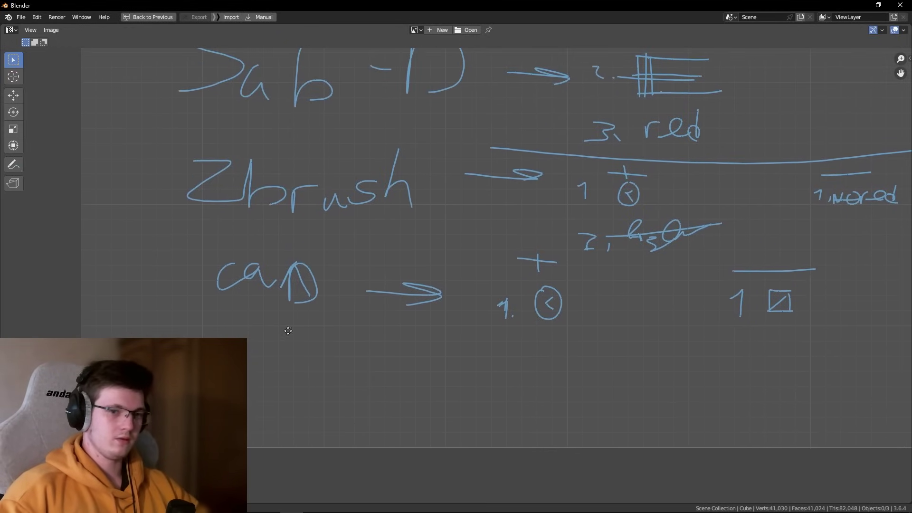
mouse_move(301, 344)
middle_down()
mouse_move(320, 361)
mouse_move(266, 401)
middle_up()
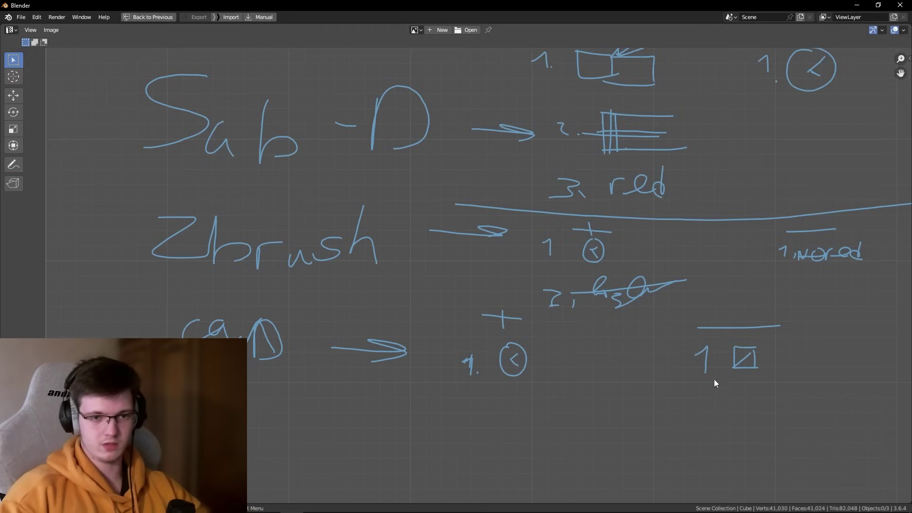
middle_drag(651, 381, 531, 415)
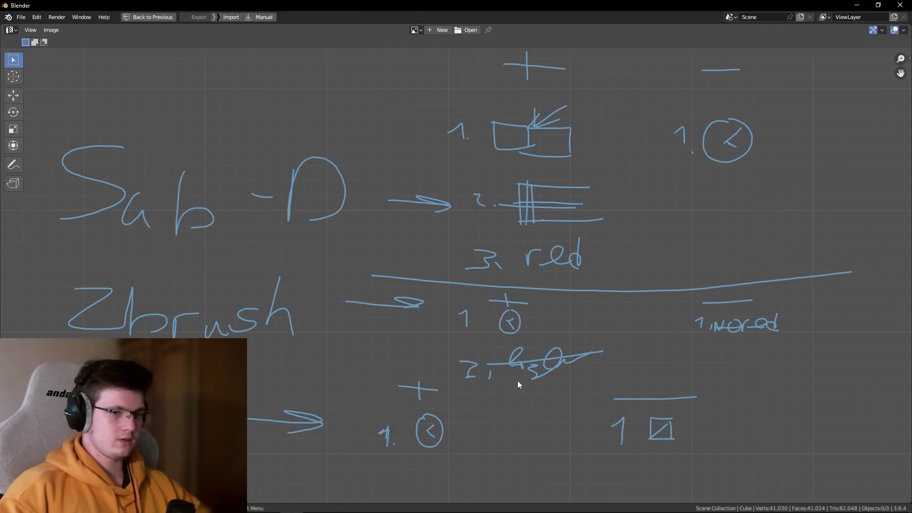
scroll(523, 378, down, 1)
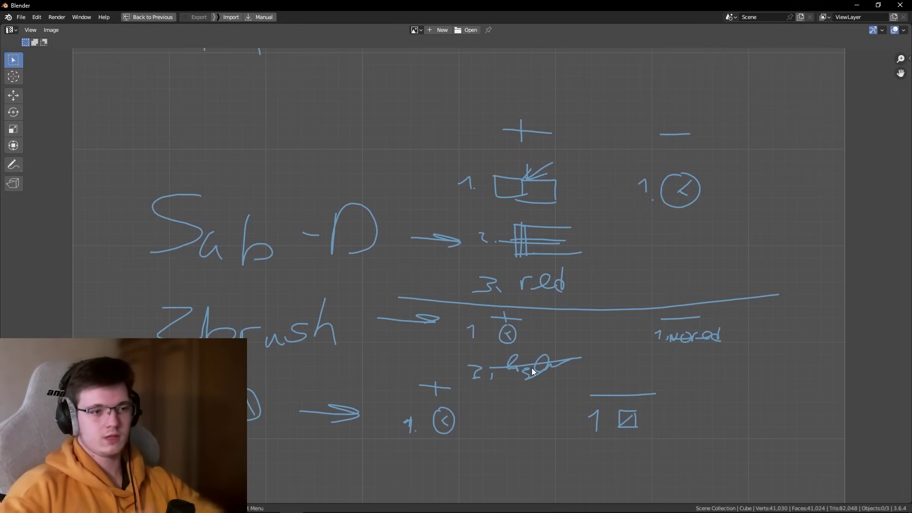
middle_drag(529, 366, 537, 341)
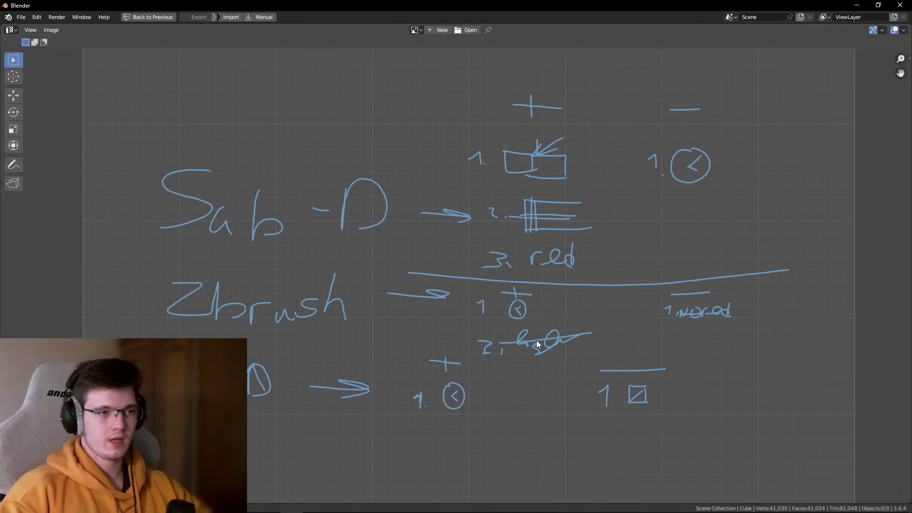
key(ctrl+space)
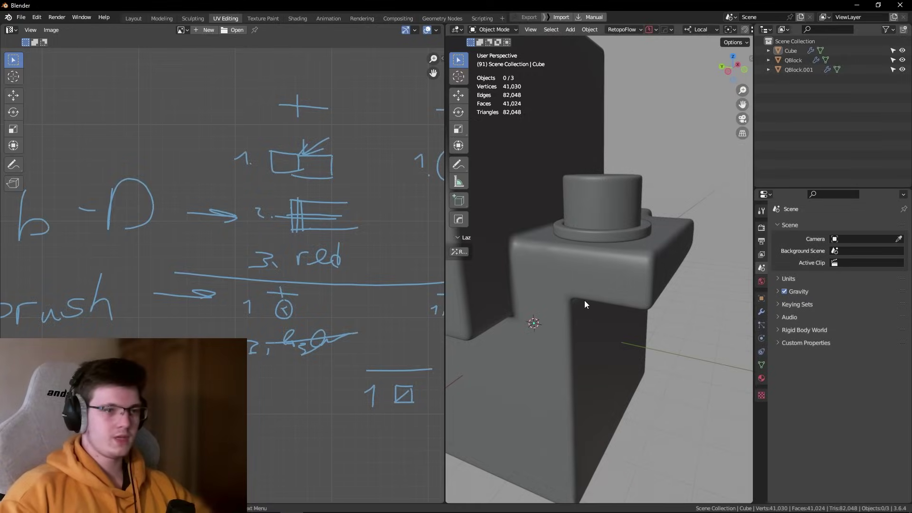
key(ctrl+space)
mouse_move(584, 300)
middle_down()
mouse_move(597, 298)
mouse_move(610, 253)
mouse_move(610, 288)
mouse_move(627, 297)
middle_up()
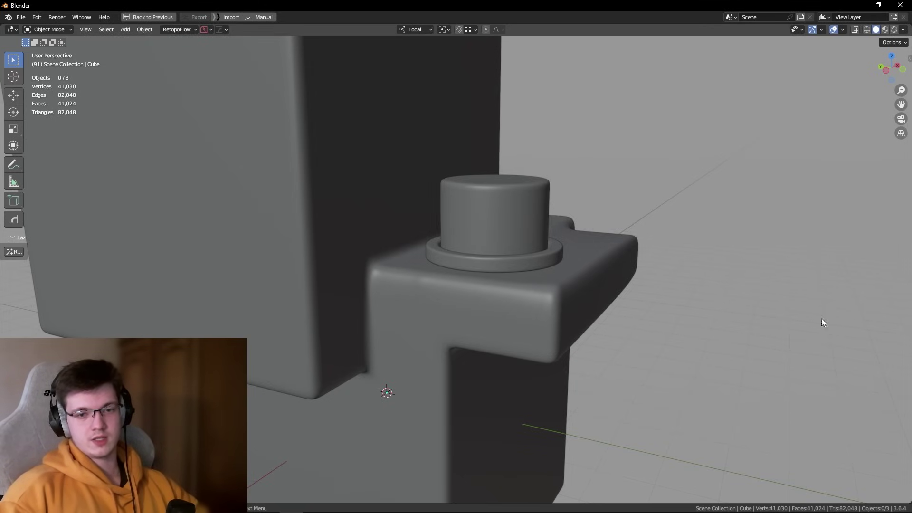
mouse_move(719, 290)
middle_down()
mouse_move(737, 312)
mouse_move(726, 295)
mouse_move(698, 302)
mouse_move(722, 289)
mouse_move(717, 269)
mouse_move(737, 252)
mouse_move(731, 266)
middle_up()
scroll(698, 302, up, 3)
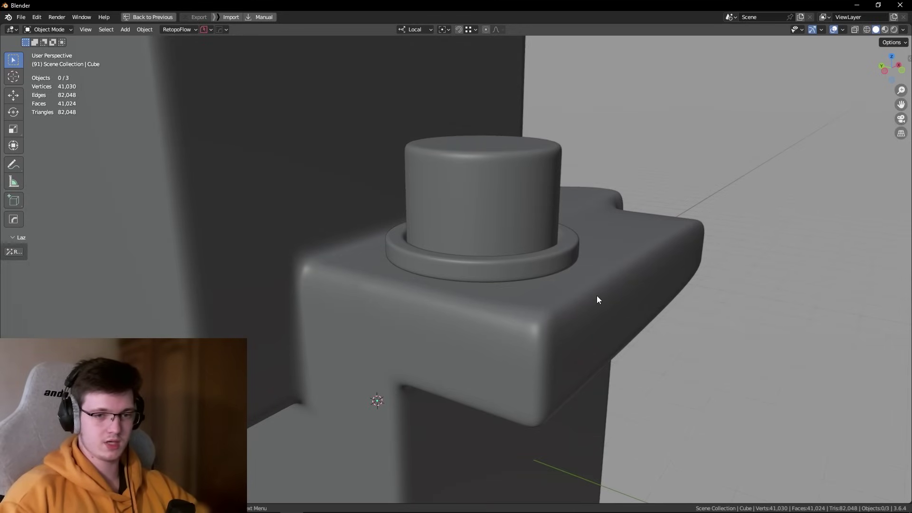
mouse_move(597, 296)
middle_down()
mouse_move(564, 258)
mouse_move(606, 245)
mouse_move(588, 292)
mouse_move(606, 243)
middle_up()
scroll(609, 271, down, 3)
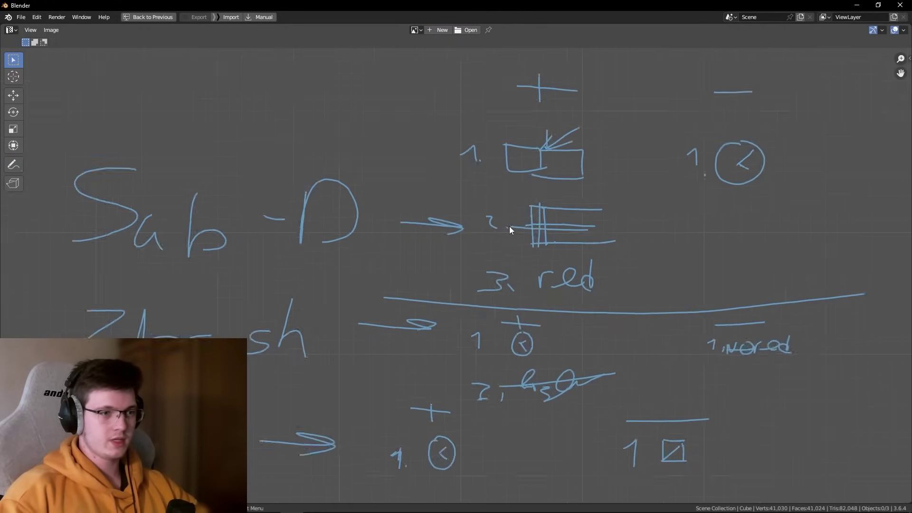
Step: Select the blocky cube in a full-screen 3D view and inspect its mesh edges in Edit Mode
key(ctrl+space)
click(566, 203)
key(ctrl+space)
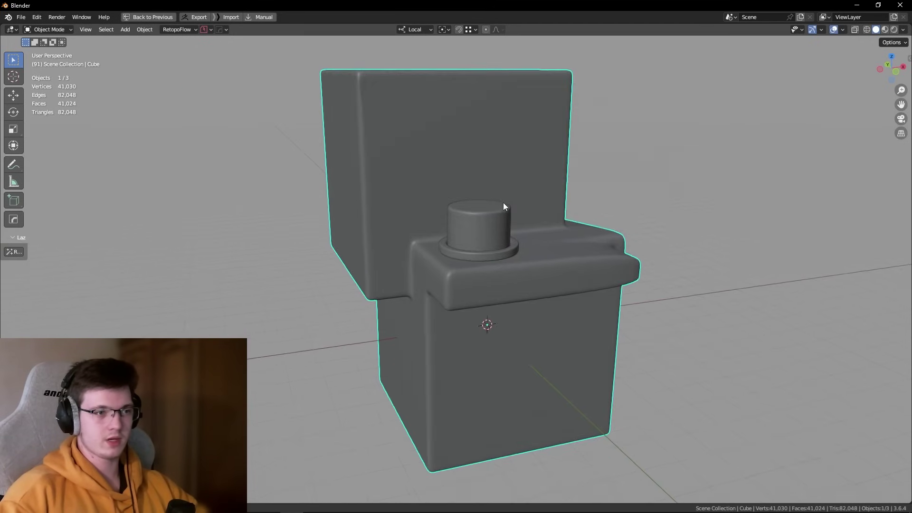
scroll(504, 206, up, 2)
scroll(484, 201, up, 2)
key(Tab)
scroll(405, 220, up, 2)
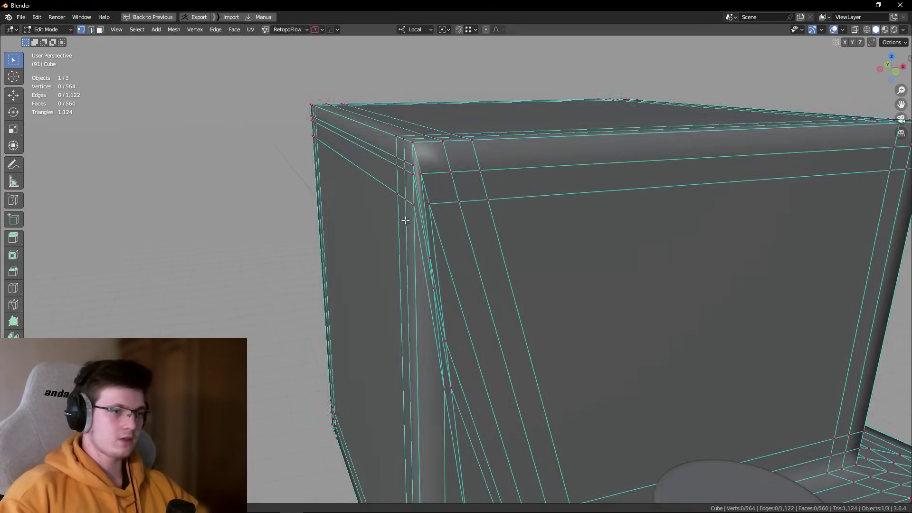
scroll(406, 220, down, 1)
scroll(434, 214, down, 3)
mouse_move(540, 245)
middle_down()
mouse_move(533, 188)
mouse_move(538, 228)
mouse_move(611, 228)
middle_up()
key(Tab)
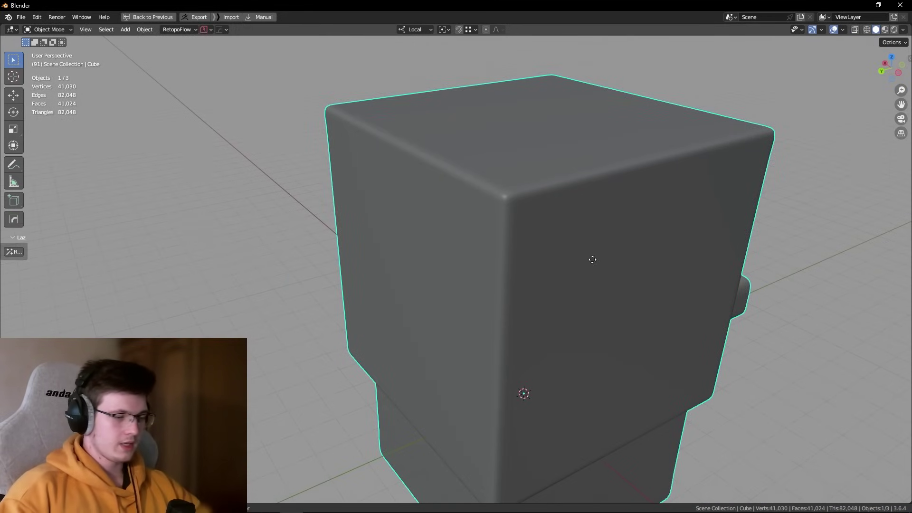
Step: Duplicate the cube in place and remove the copy's Subdivision modifier
key(shift+d)
right_click(501, 248)
key(alt+space)
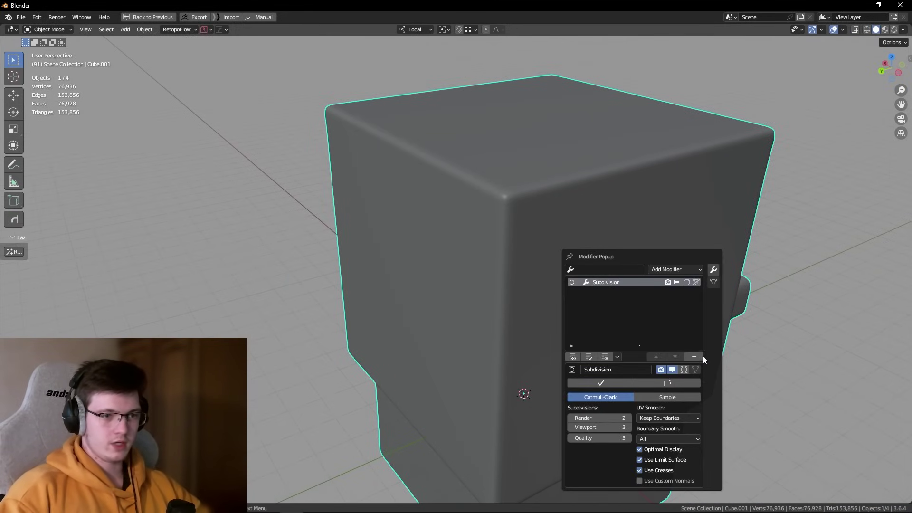
click(703, 357)
key(KP_Decimal)
Step: Set viewport shading colour to Random and enter Edit Mode on Cube.001
click(904, 30)
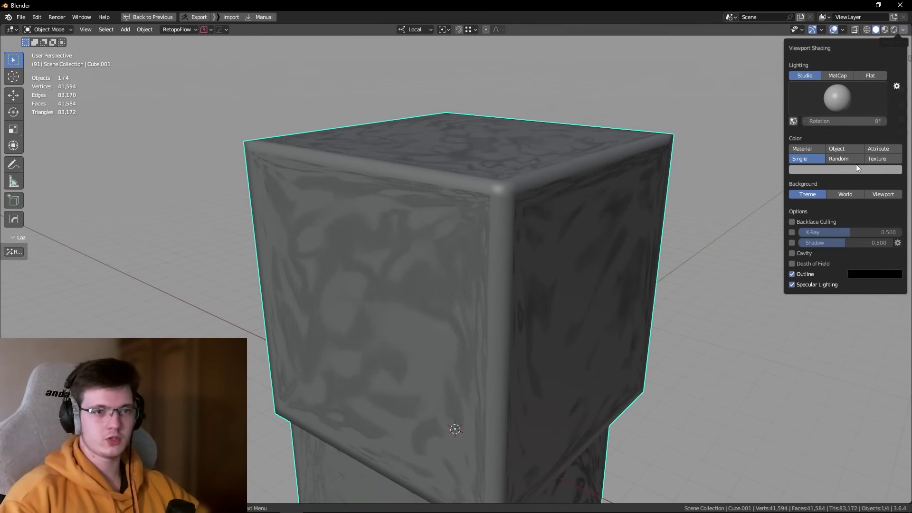
click(832, 160)
key(Tab)
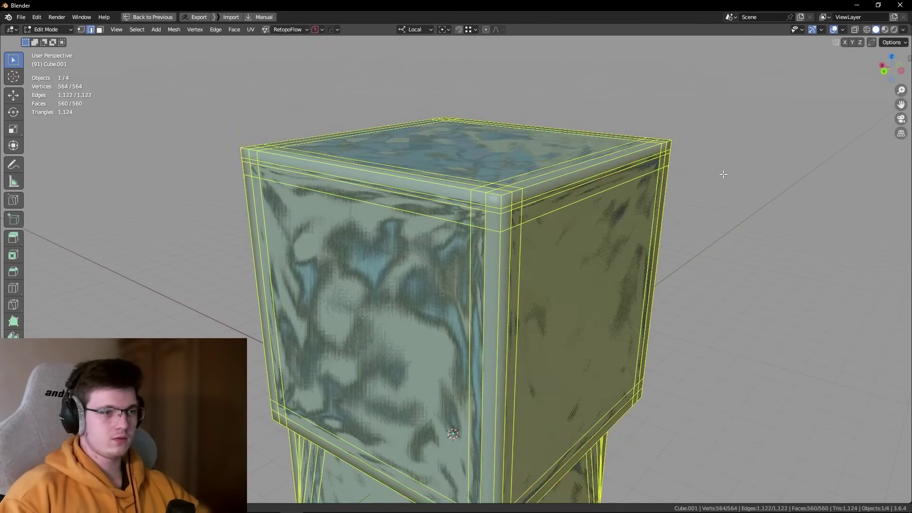
key(Tab)
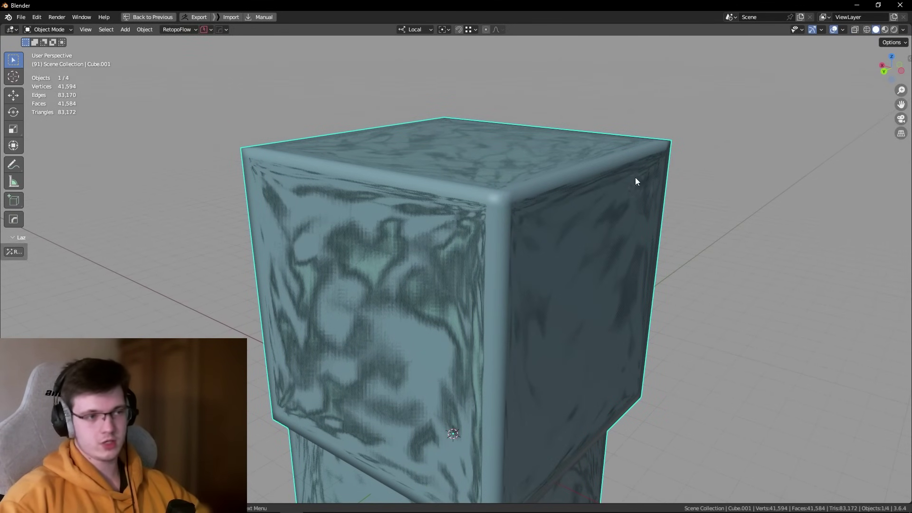
key(Tab)
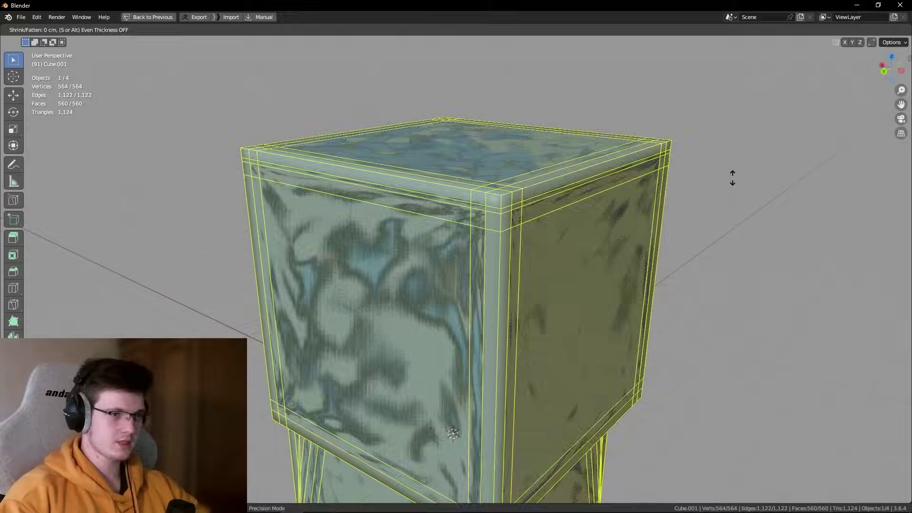
scroll(517, 214, up, 3)
scroll(517, 214, down, 3)
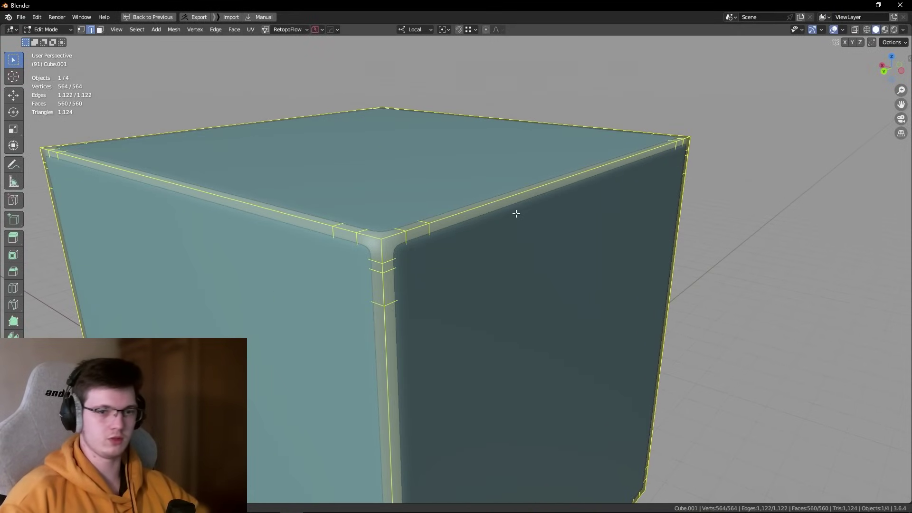
middle_drag(514, 210, 423, 234)
scroll(367, 220, up, 5)
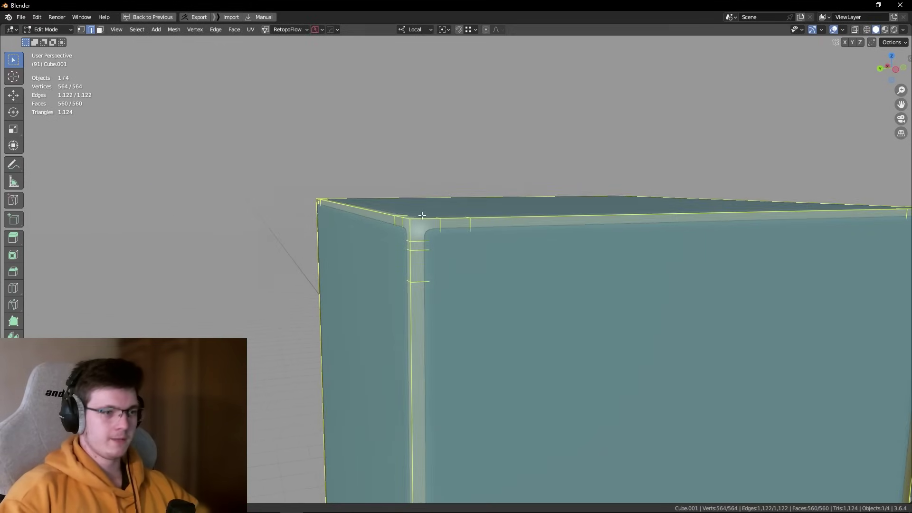
Step: Isolate Cube.001 in local view and clear its vertex selection
key(KP_Divide)
key(ctrl+KP_3)
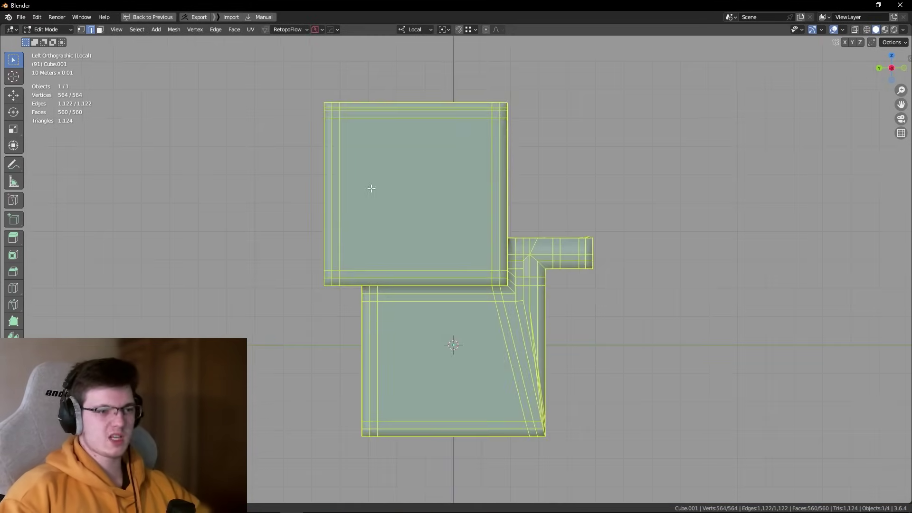
key(alt+a)
scroll(409, 217, up, 3)
scroll(413, 217, up, 2)
mouse_move(412, 218)
middle_down()
mouse_move(426, 197)
mouse_move(514, 173)
mouse_move(491, 239)
middle_up()
Step: Select the support edge loops around the cube's top front corner
alt+click(513, 173)
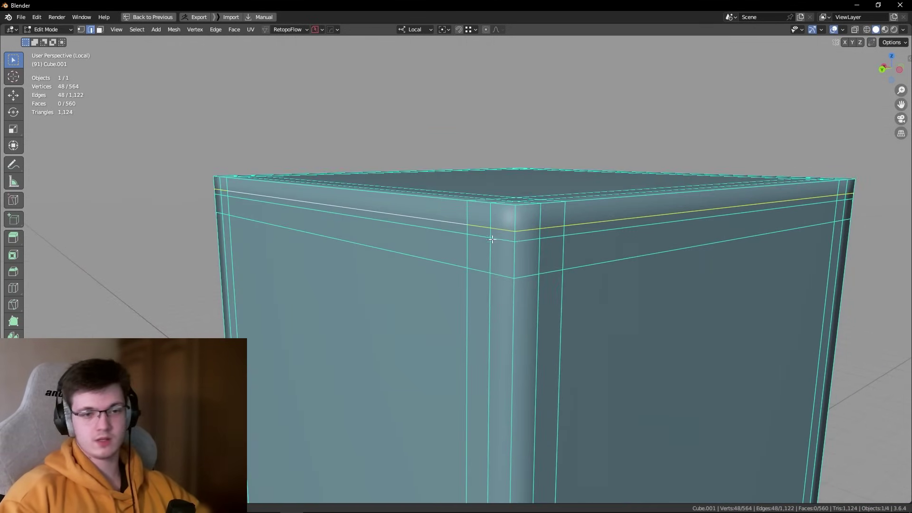
alt+shift+click(578, 234)
mouse_move(592, 241)
middle_down()
mouse_move(583, 264)
mouse_move(525, 279)
middle_up()
shift+click(524, 279)
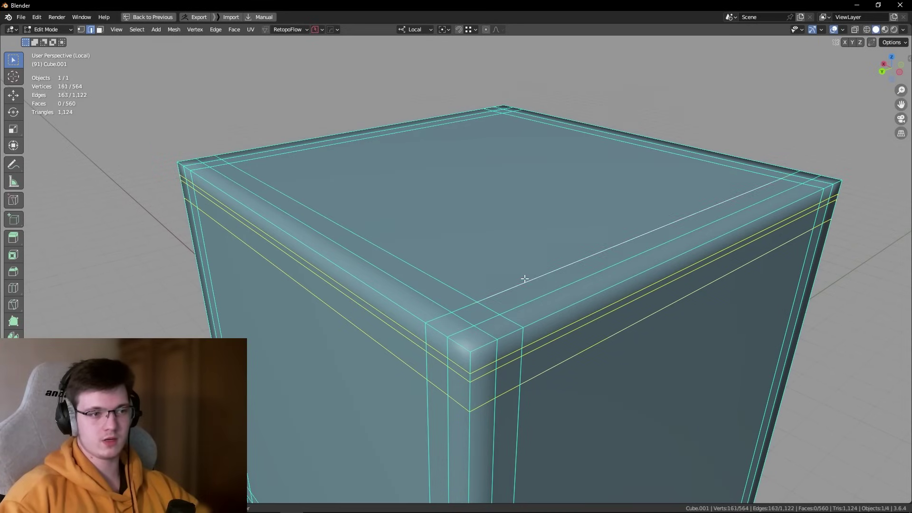
alt+shift+click(444, 279)
alt+shift+click(419, 291)
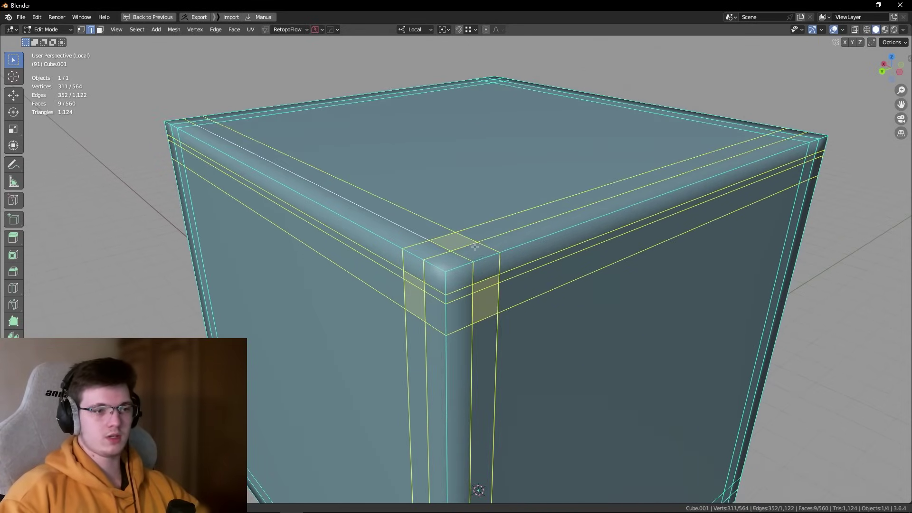
middle_drag(419, 292, 497, 251)
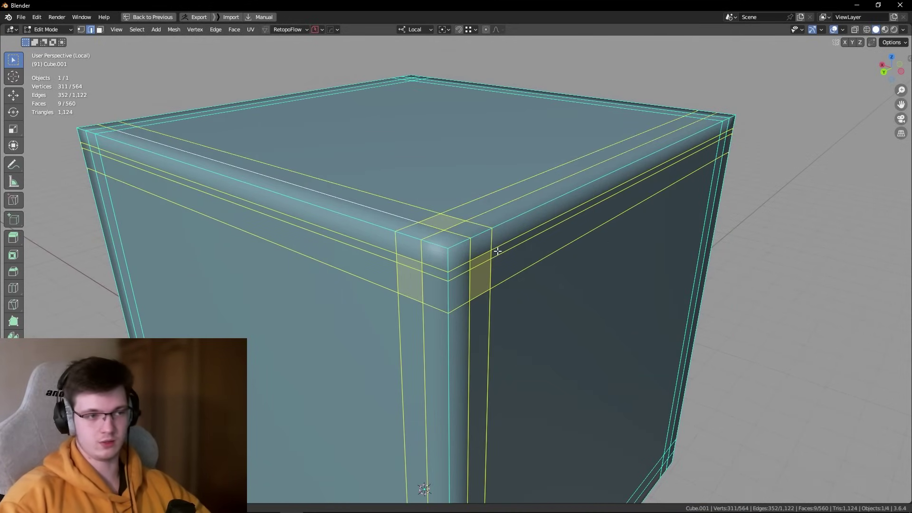
key(Tab)
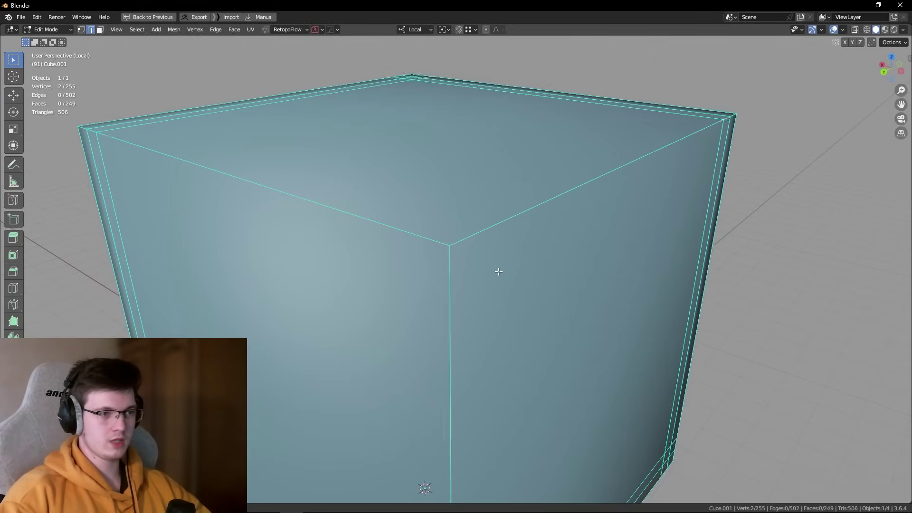
click(543, 233)
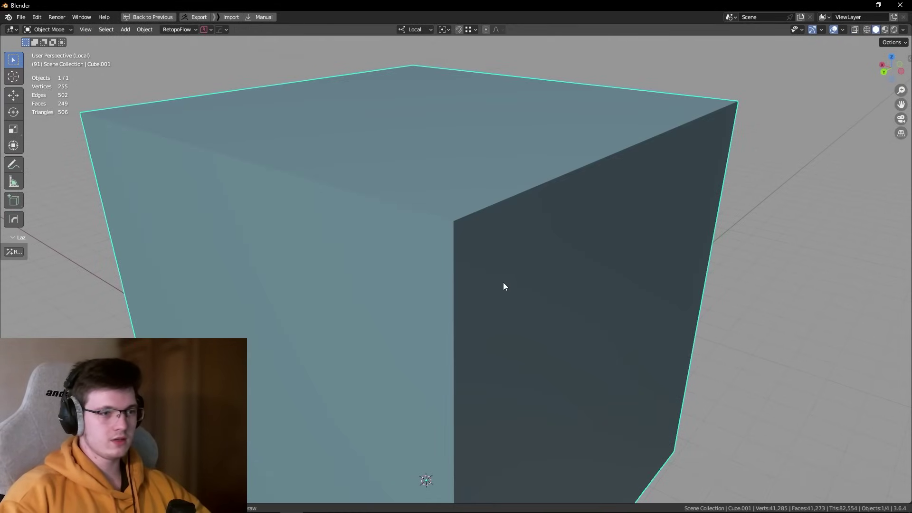
Step: Dissolve the selected edges, comparing with undo and redo, then clear the selection
key(x)
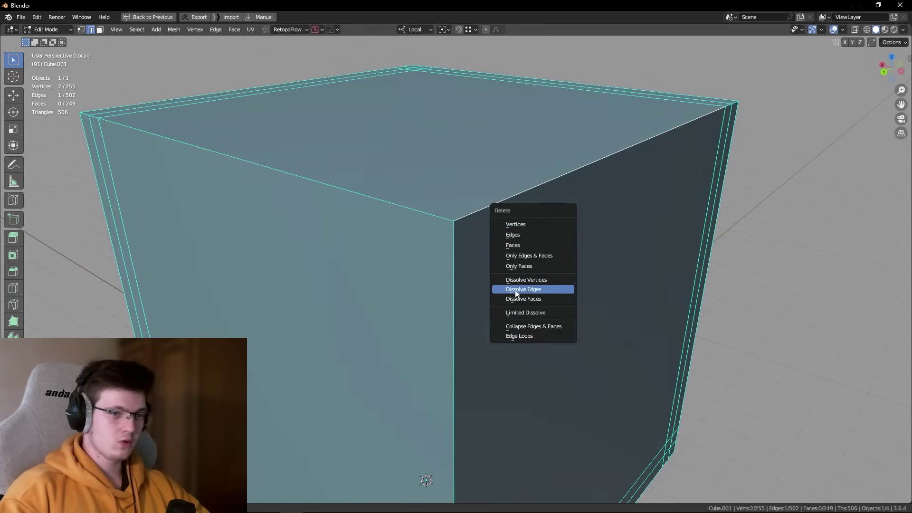
click(516, 291)
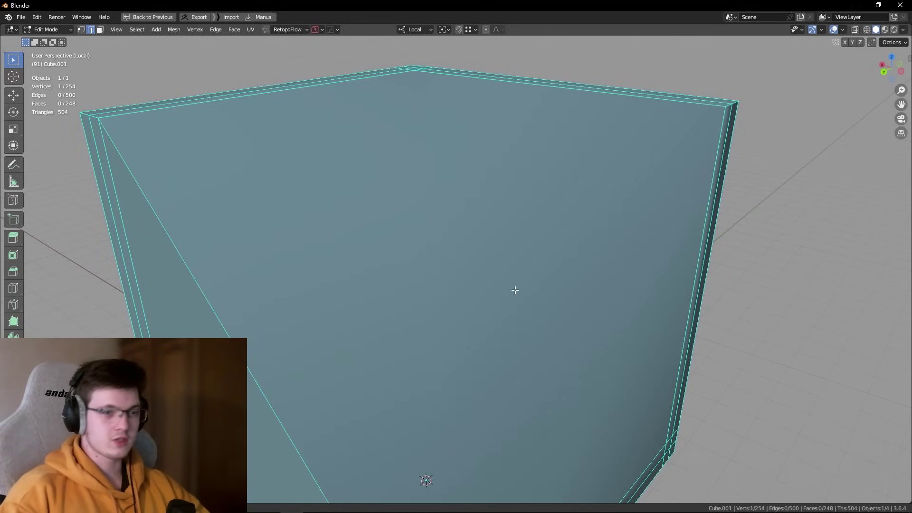
key(ctrl+z)
key(ctrl+shift+z)
key(ctrl+z)
middle_drag(516, 290, 504, 303)
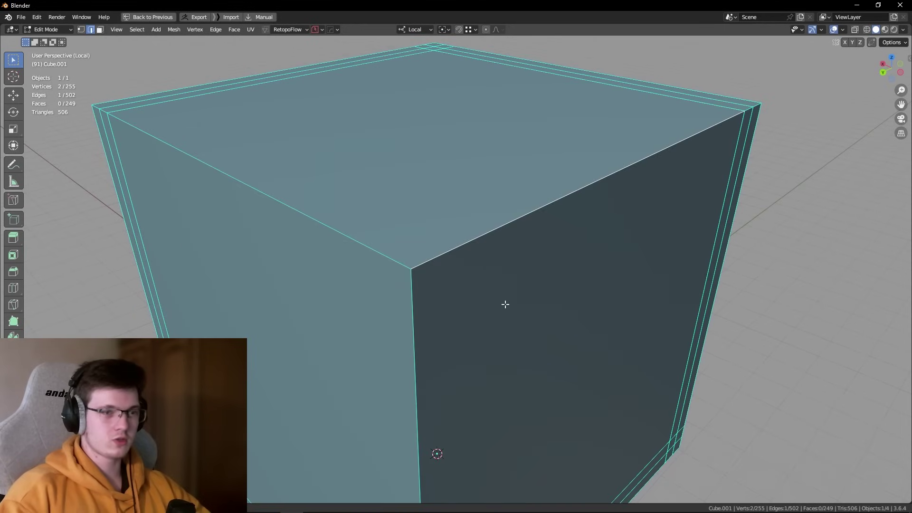
key(a)
key(alt+a)
middle_drag(614, 299, 639, 309)
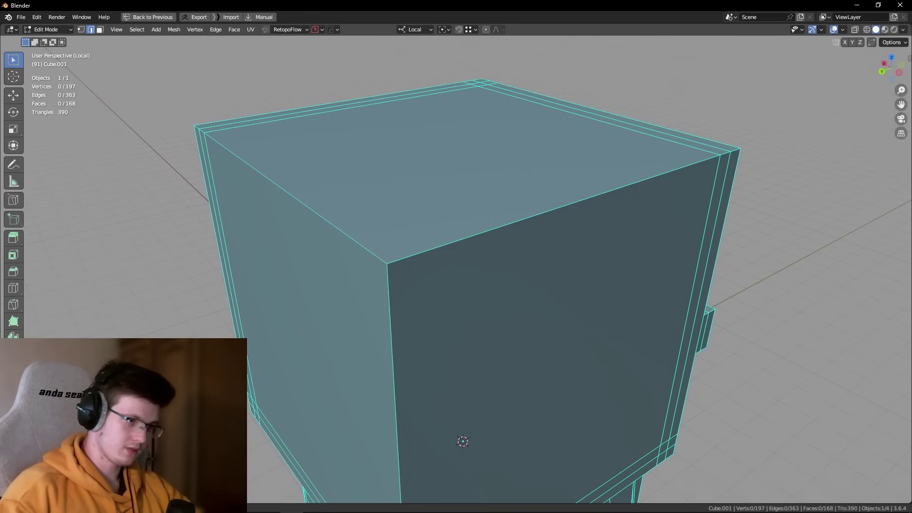
Step: Dissolve the remaining outer and inner support loops with Ctrl+X
key(ctrl+x)
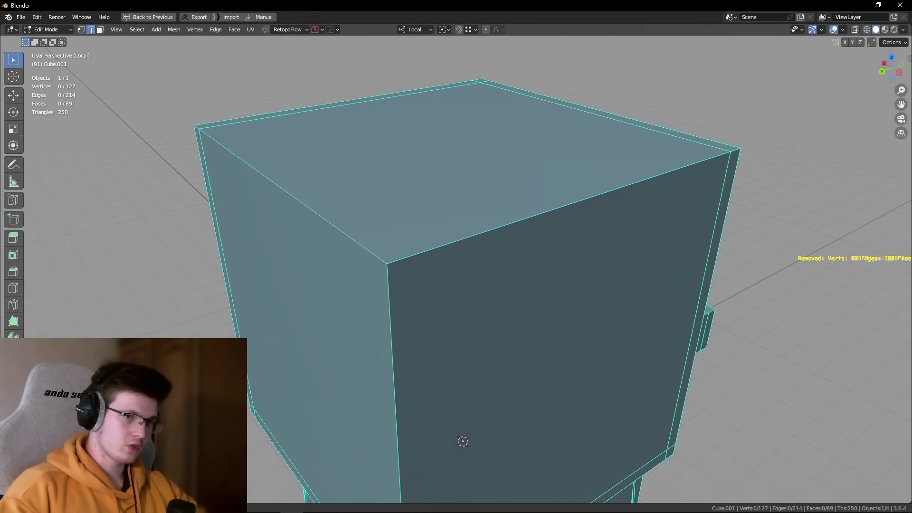
key(ctrl+x)
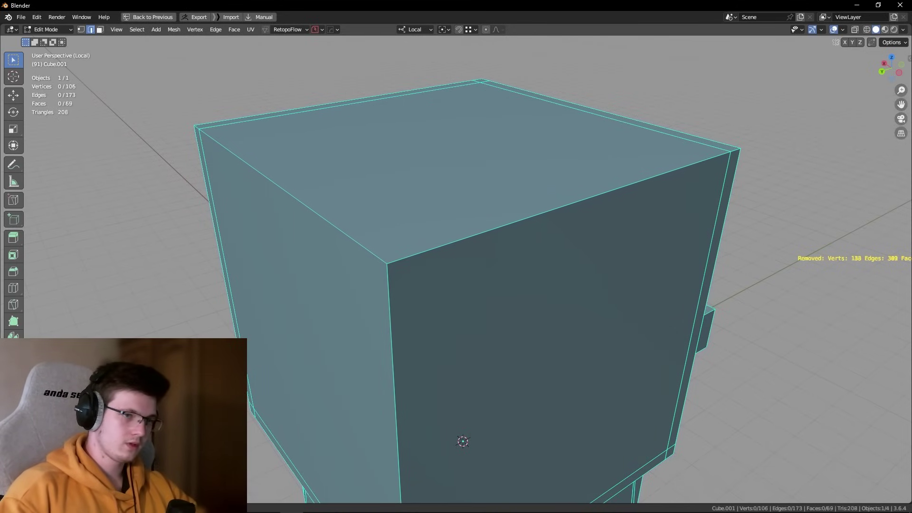
key(ctrl+x)
scroll(381, 230, down, 3)
mouse_move(381, 230)
middle_down()
mouse_move(332, 258)
mouse_move(350, 240)
mouse_move(470, 190)
middle_up()
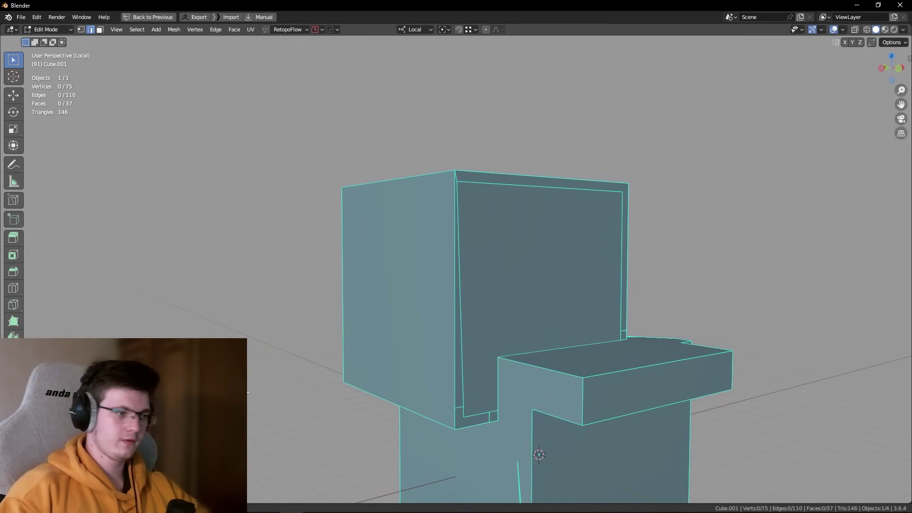
key(ctrl+x)
middle_drag(519, 284, 492, 318)
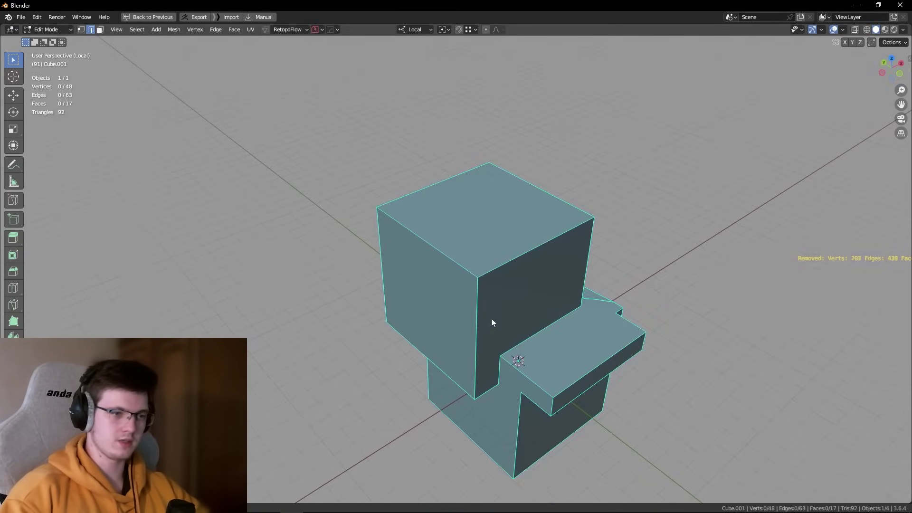
Step: Triangulate the lower block's faces, then merge the triangles back into quads
key(3)
key(ctrl+t)
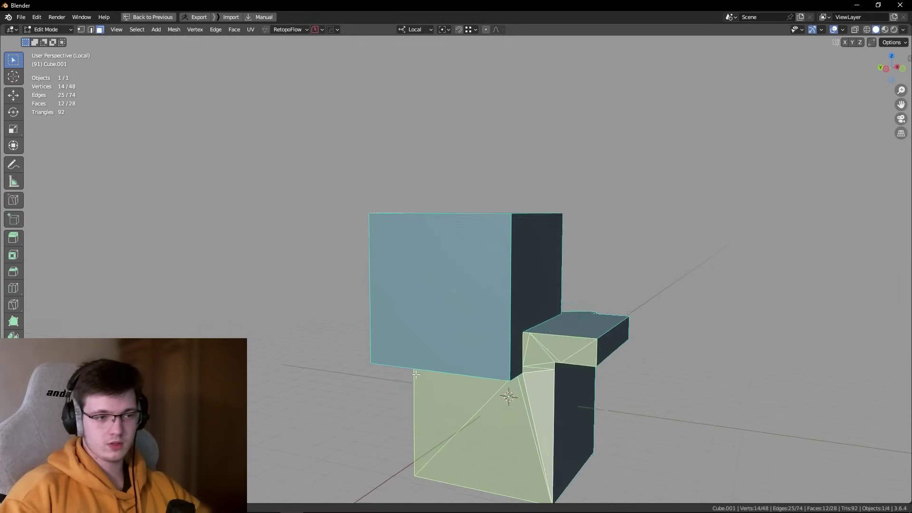
mouse_move(398, 389)
middle_down()
mouse_move(436, 356)
mouse_move(499, 369)
middle_up()
key(alt+j)
scroll(574, 316, up, 3)
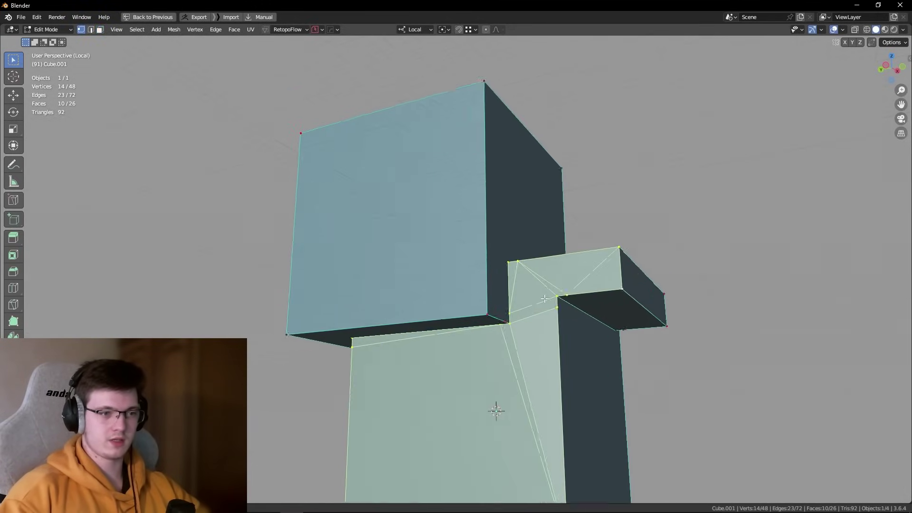
Step: Collapse the short edges into single vertices and dissolve the stray vertex
key(2)
scroll(574, 317, up, 2)
key(1)
key(m)
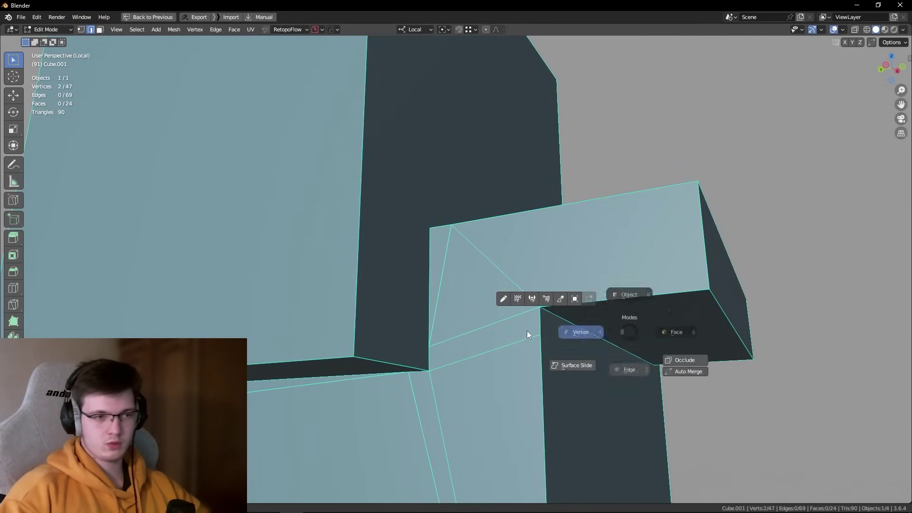
click(576, 308)
mouse_move(577, 308)
middle_down()
mouse_move(475, 374)
mouse_move(459, 246)
middle_up()
click(507, 392)
key(m)
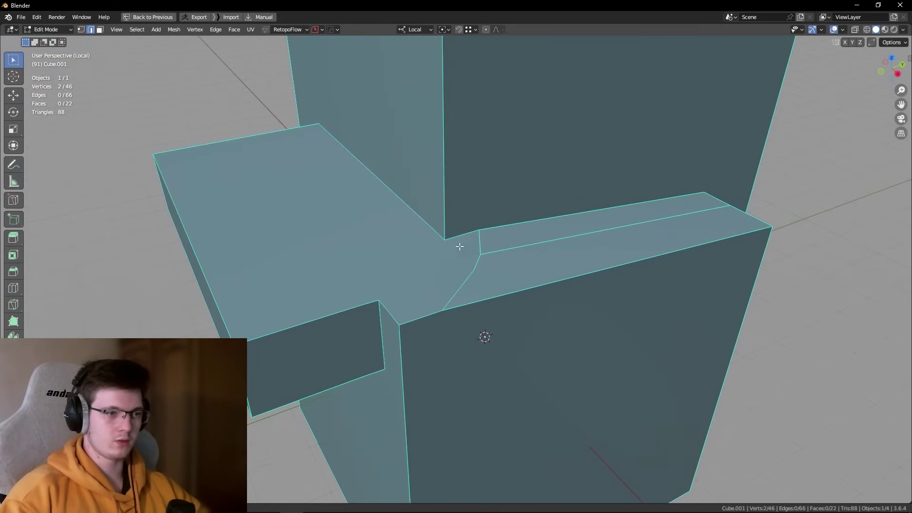
click(470, 236)
key(ctrl+x)
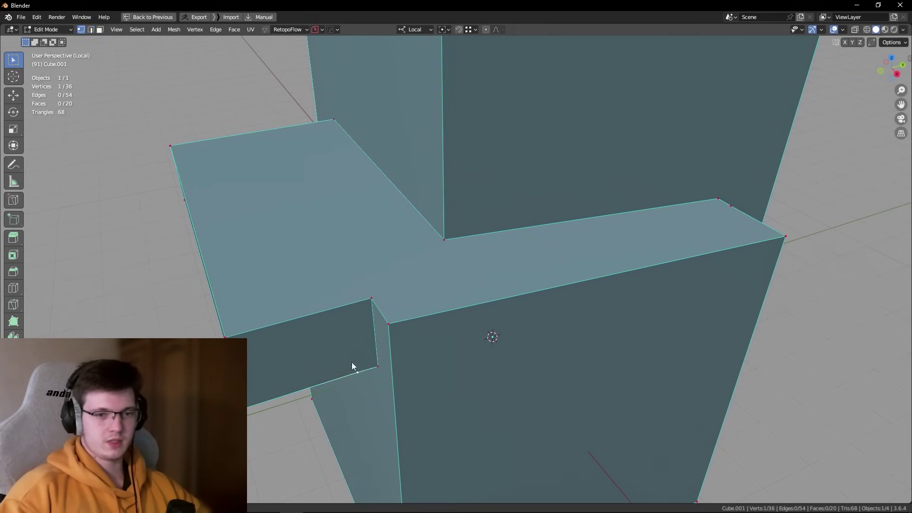
Step: Triangulate the whole mesh, then return to object mode and leave local view
middle_drag(352, 366, 462, 346)
key(a)
key(ctrl+t)
key(alt+a)
mouse_move(656, 360)
middle_down()
mouse_move(520, 295)
mouse_move(477, 312)
mouse_move(500, 277)
middle_up()
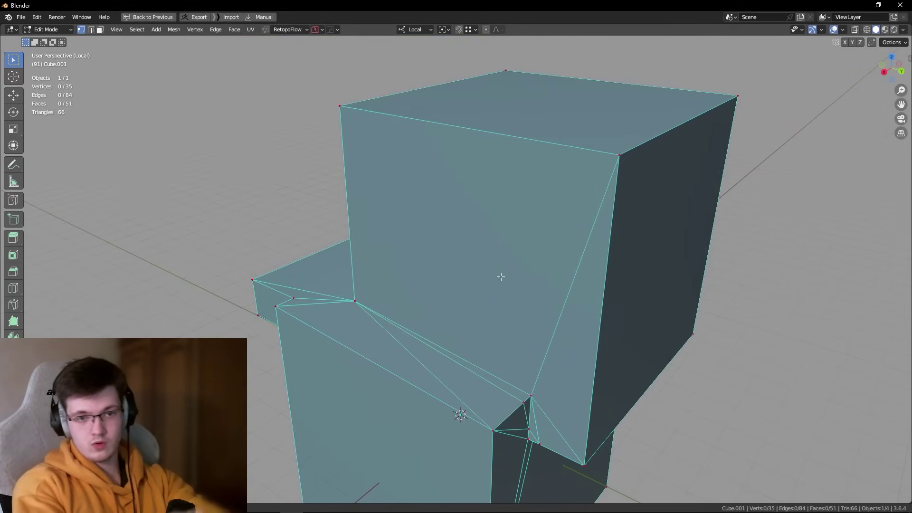
key(Tab)
key(KP_Divide)
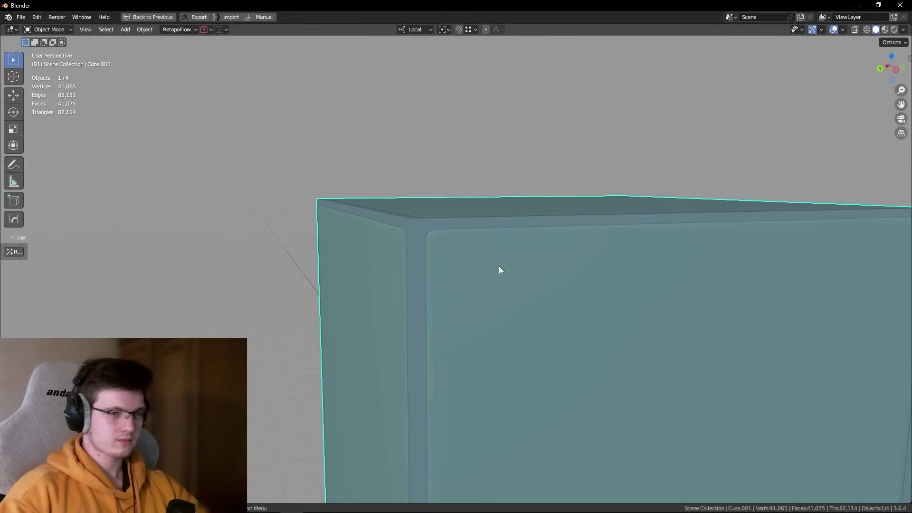
Step: Enter Edit Mode on Cube.001, select all, trial-move and cancel, then orbit around its corner
scroll(499, 266, down, 3)
mouse_move(461, 275)
middle_down()
mouse_move(477, 272)
mouse_move(471, 260)
mouse_move(481, 294)
mouse_move(399, 286)
middle_up()
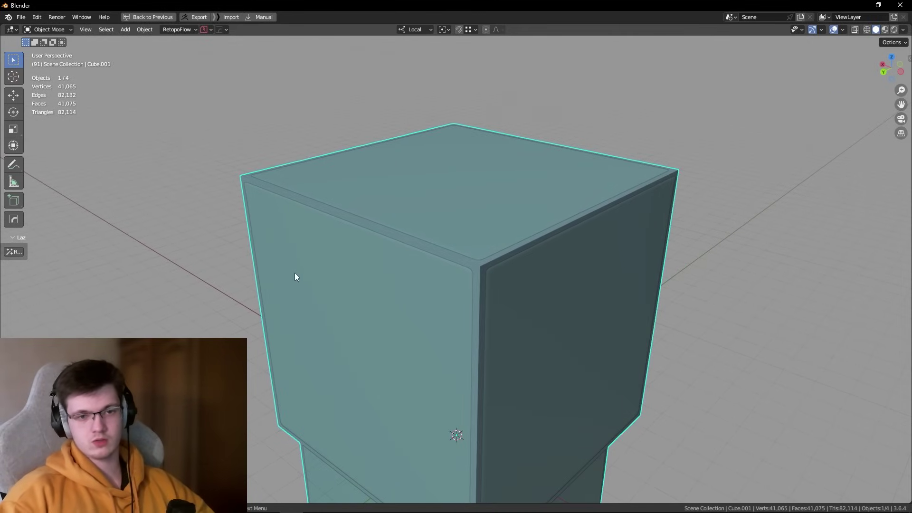
key(Tab)
key(a)
key(g)
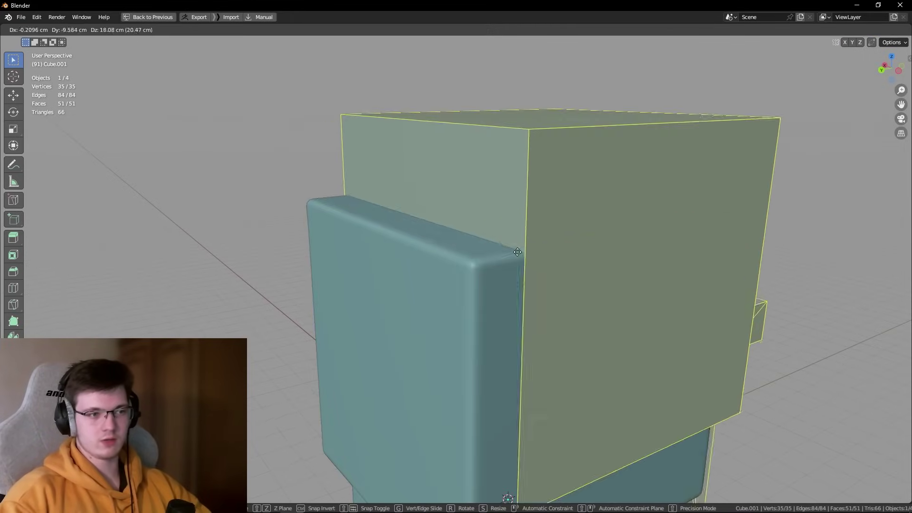
key(Escape)
mouse_move(497, 321)
middle_down()
mouse_move(507, 335)
mouse_move(494, 295)
middle_up()
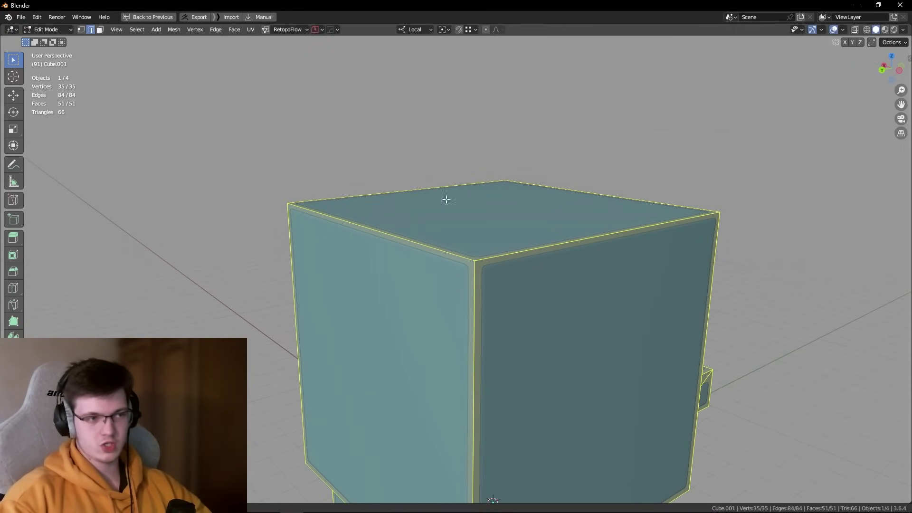
middle_drag(462, 274, 469, 284)
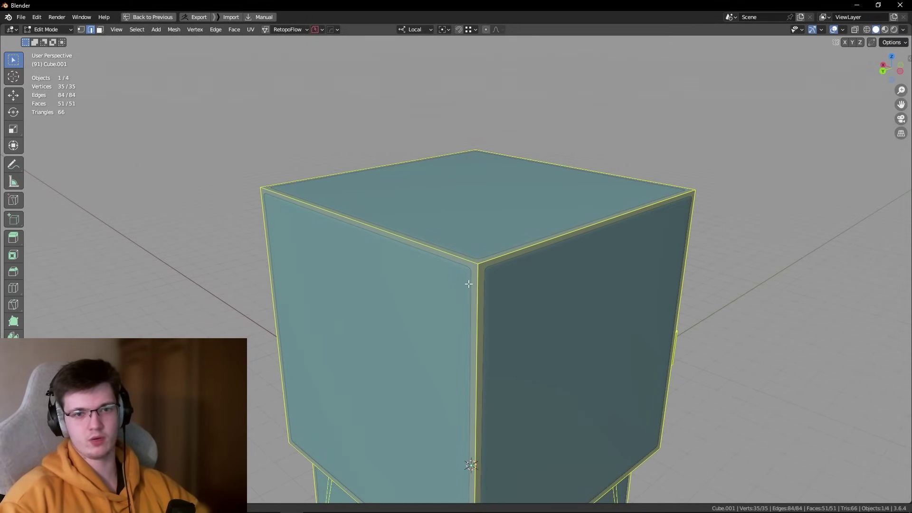
mouse_move(469, 284)
middle_down()
mouse_move(470, 295)
mouse_move(468, 279)
mouse_move(450, 312)
middle_up()
scroll(453, 302, up, 2)
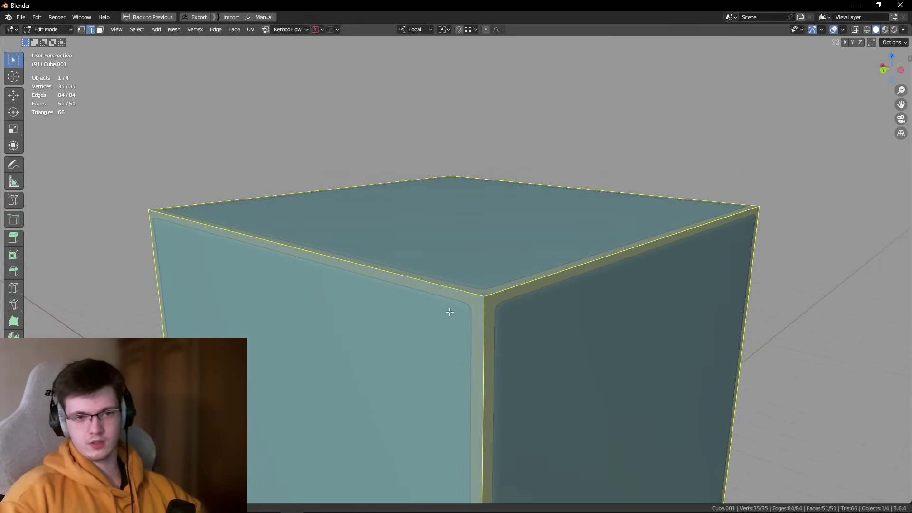
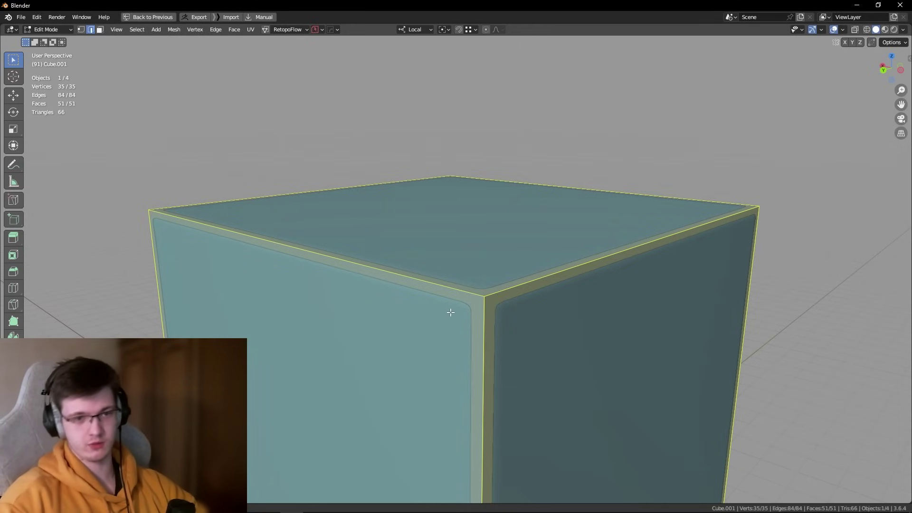
Step: Review the whole model zoomed out, then return to editing the Cube mesh from the left side
mouse_move(450, 313)
middle_down()
mouse_move(446, 336)
mouse_move(452, 305)
mouse_move(423, 316)
mouse_move(419, 335)
mouse_move(634, 320)
mouse_move(557, 289)
mouse_move(448, 195)
mouse_move(542, 327)
middle_up()
key(Tab)
scroll(449, 195, down, 5)
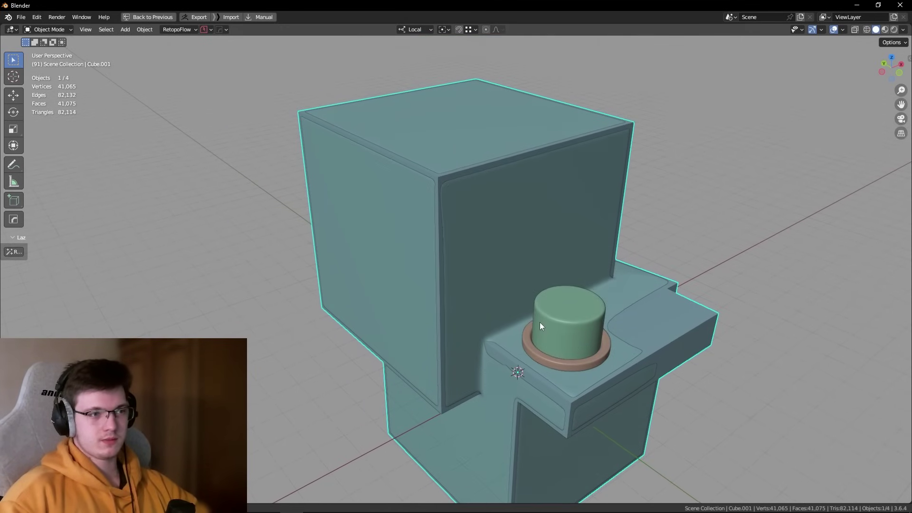
key(Tab)
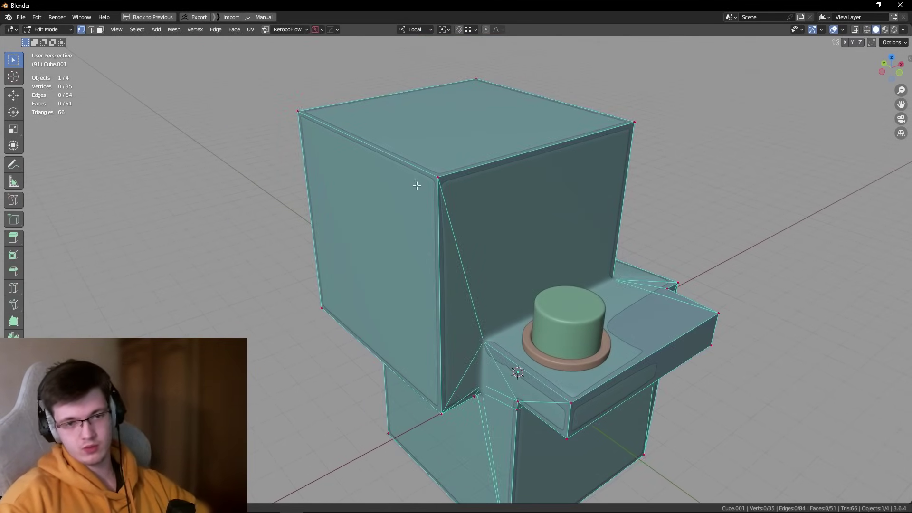
mouse_move(417, 185)
middle_down()
mouse_move(456, 194)
mouse_move(440, 203)
middle_up()
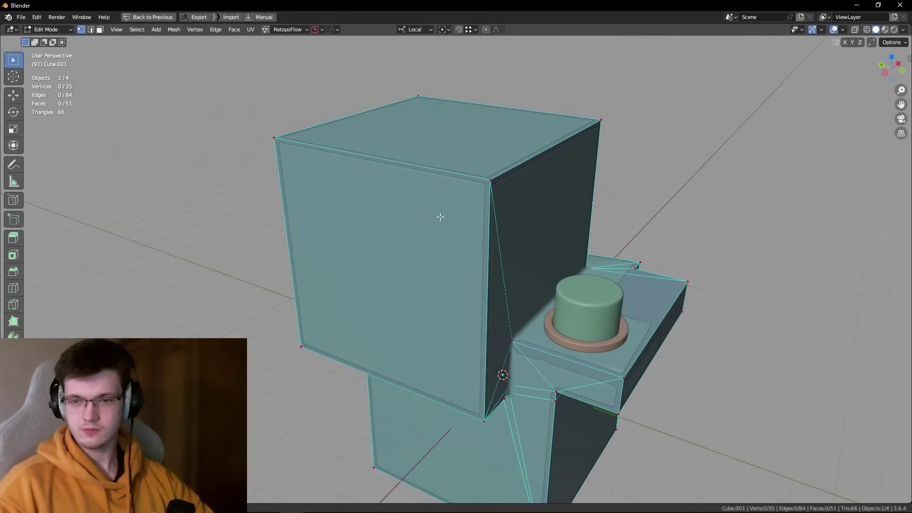
mouse_move(440, 217)
middle_down()
mouse_move(452, 244)
mouse_move(448, 213)
middle_up()
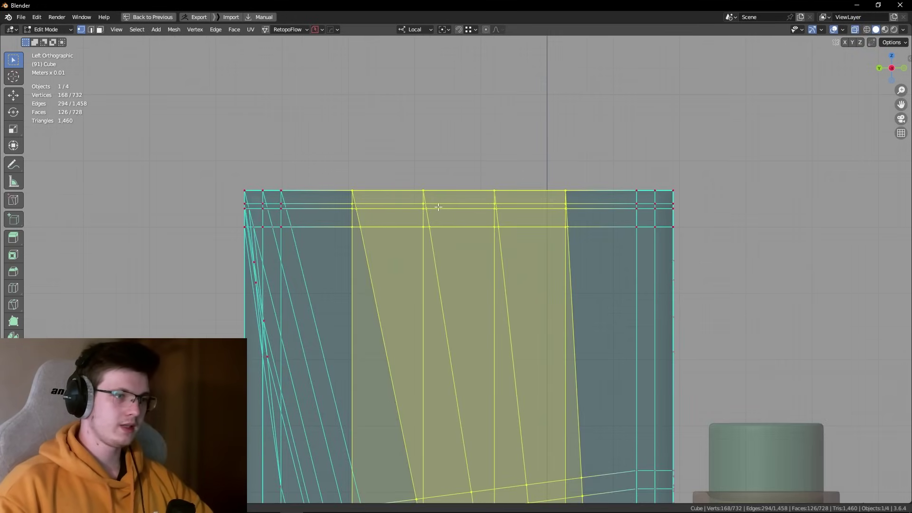
Step: Box-select the Cube's top strip of faces and pull it up along Z into an arched peak
drag(347, 166, 577, 267)
key(shift+space)
key(g)
drag(461, 209, 468, 197)
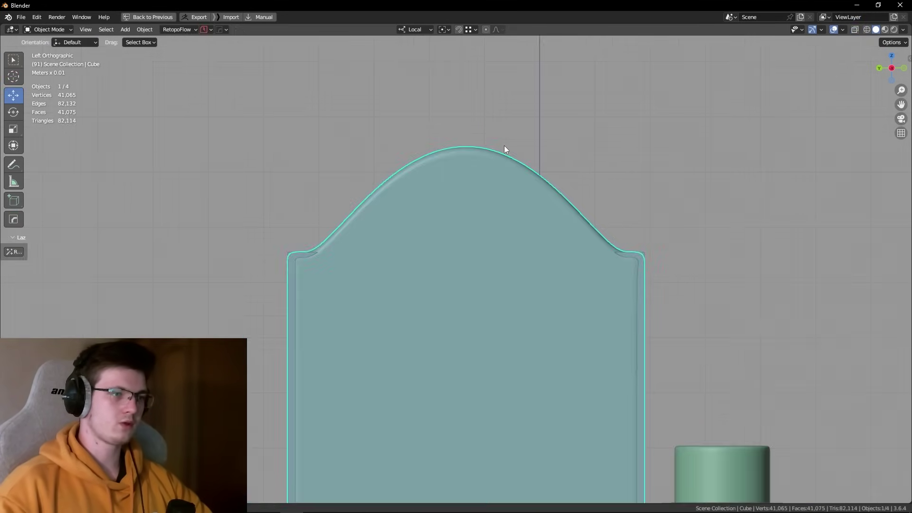
mouse_move(503, 145)
middle_down()
mouse_move(544, 175)
mouse_move(435, 194)
mouse_move(401, 176)
mouse_move(429, 198)
middle_up()
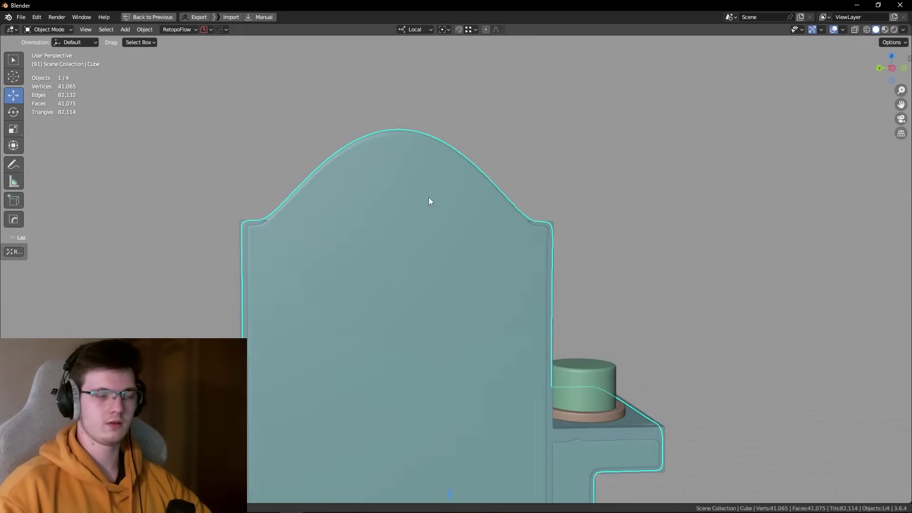
Step: Delete the Cube.001 block, then undo to restore it
click(558, 221)
key(Delete)
middle_drag(561, 217, 497, 202)
click(498, 203)
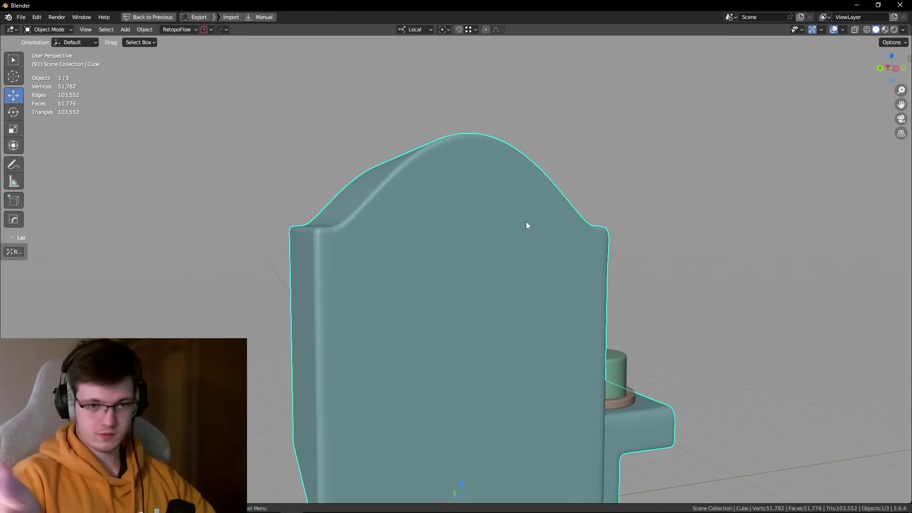
key(ctrl+z)
middle_drag(532, 223, 540, 239)
Step: Remove Cube.001's Subdivision modifier
key(ctrl+alt+space)
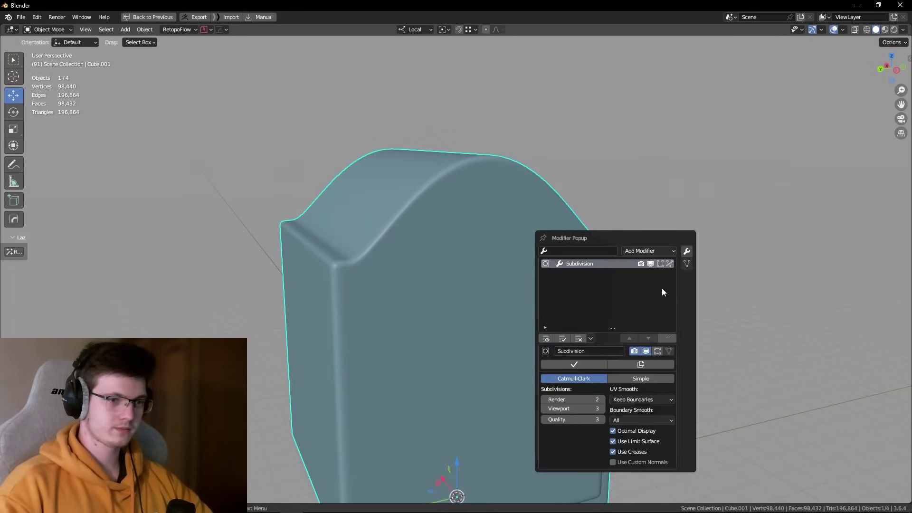
click(664, 341)
mouse_move(475, 255)
middle_down()
mouse_move(515, 244)
mouse_move(531, 277)
middle_up()
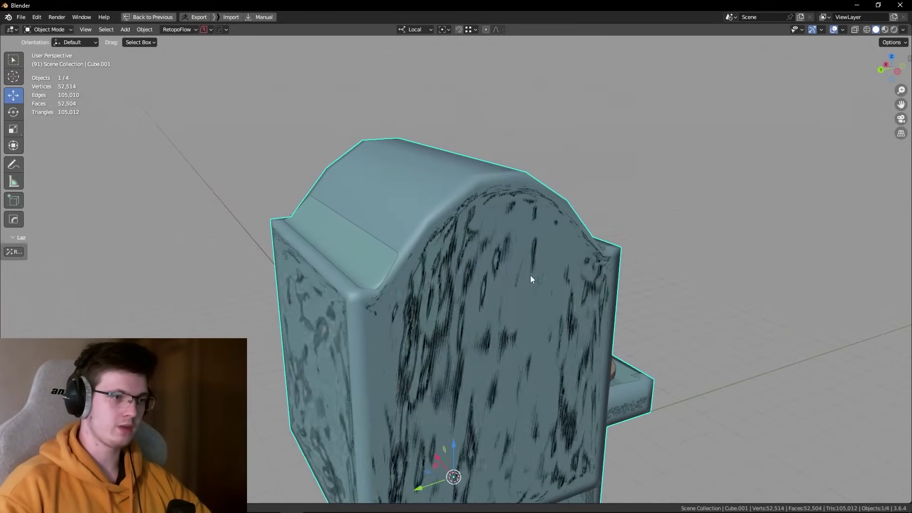
Step: Shrink Cube.001's mesh slightly along normals, then merge by distance and limited-dissolve it
key(Tab)
key(alt+s)
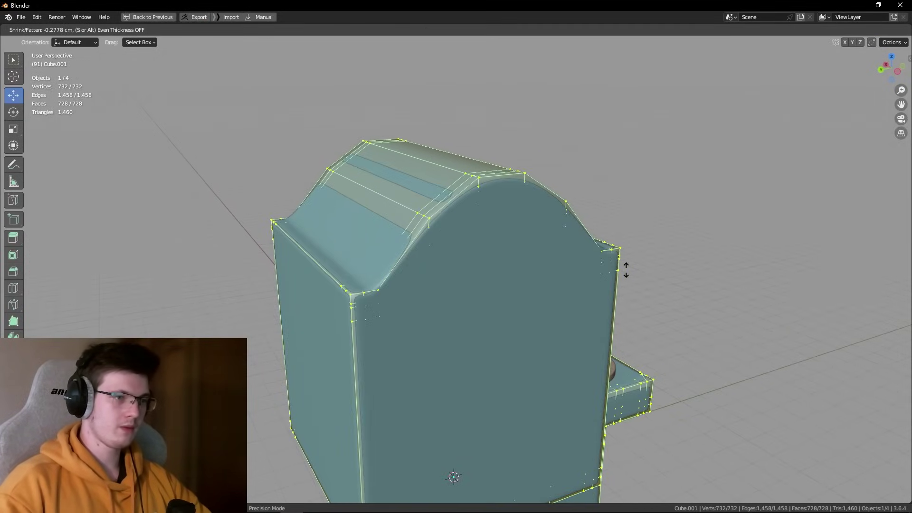
click(627, 268)
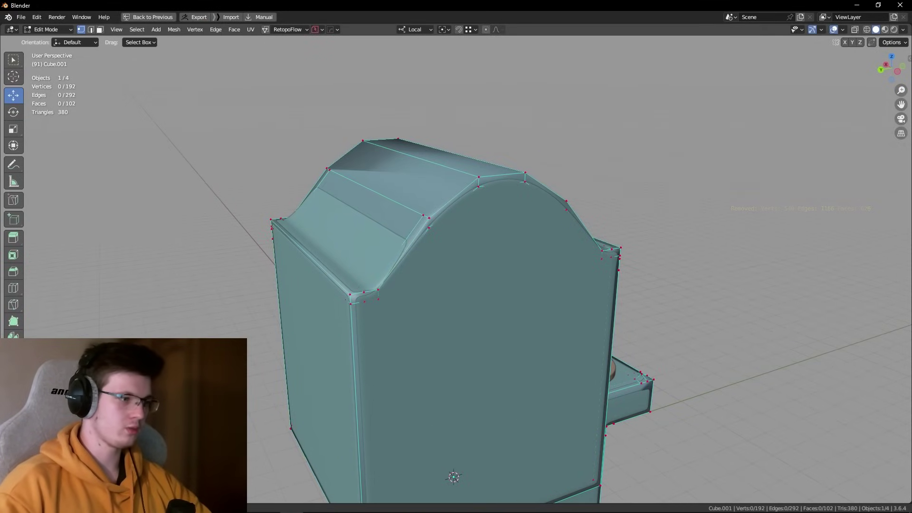
key(m)
key(b)
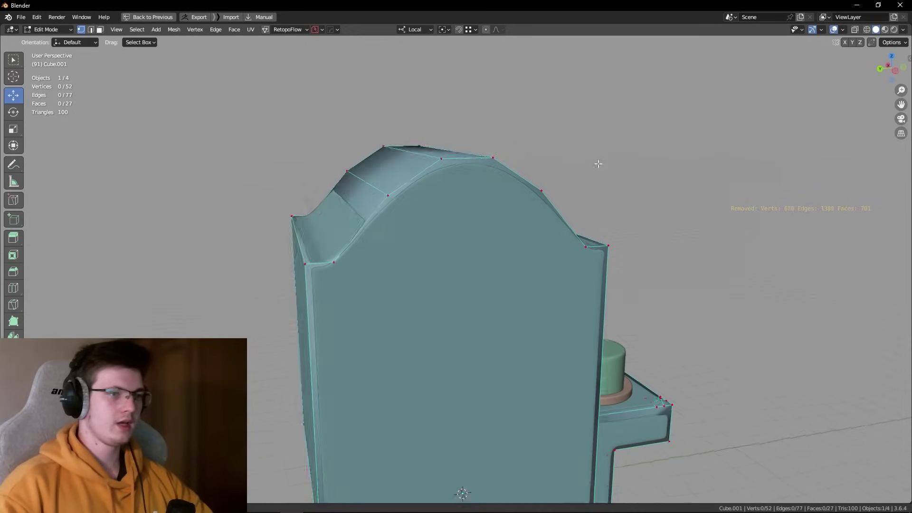
key(Tab)
Step: Clear Cube.001's custom normals
key(shift+q)
click(574, 209)
middle_drag(575, 208, 575, 190)
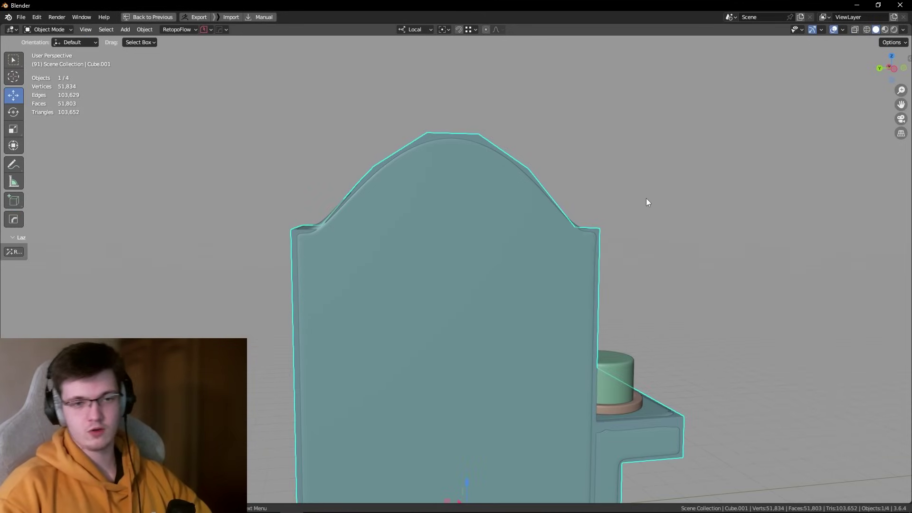
middle_drag(602, 184, 580, 190)
Step: Inspect the low-poly cage from side, perspective and top views, then reselect it
key(ctrl+KP_3)
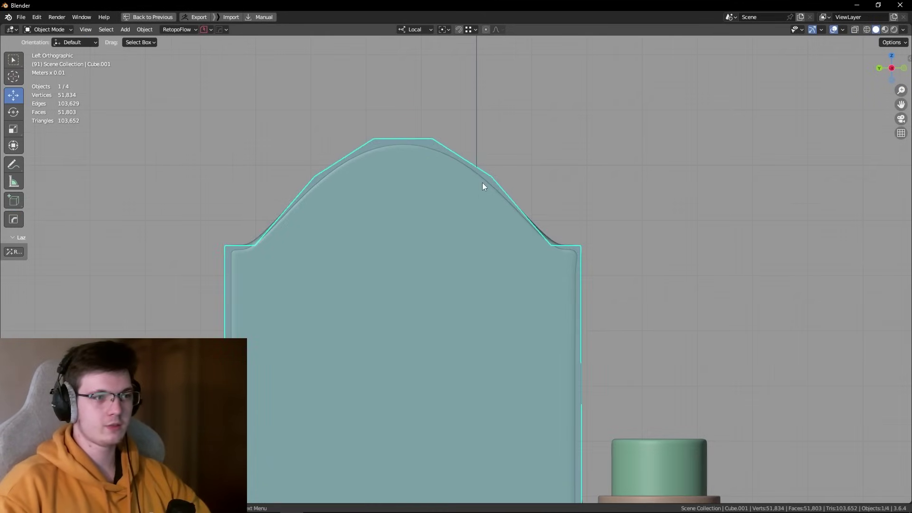
key(Tab)
scroll(483, 185, up, 3)
scroll(436, 122, up, 3)
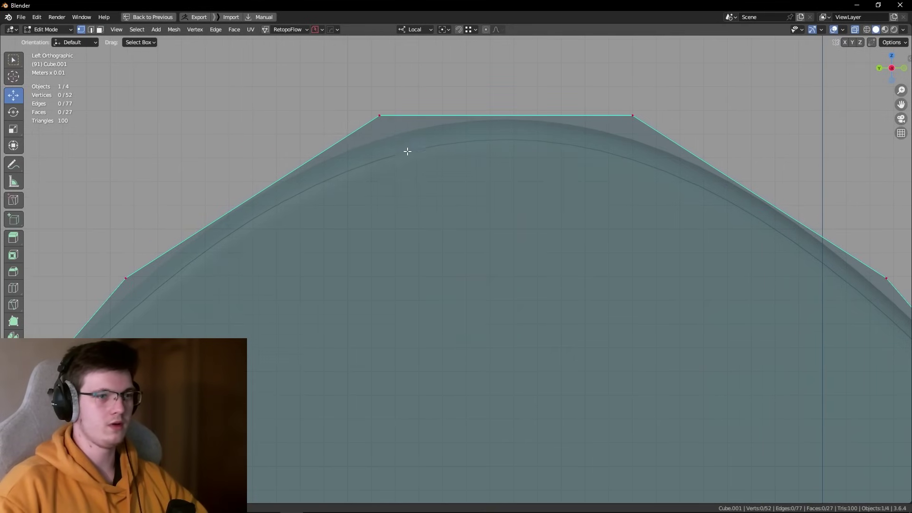
middle_drag(407, 151, 450, 183)
key(Tab)
scroll(510, 204, down, 5)
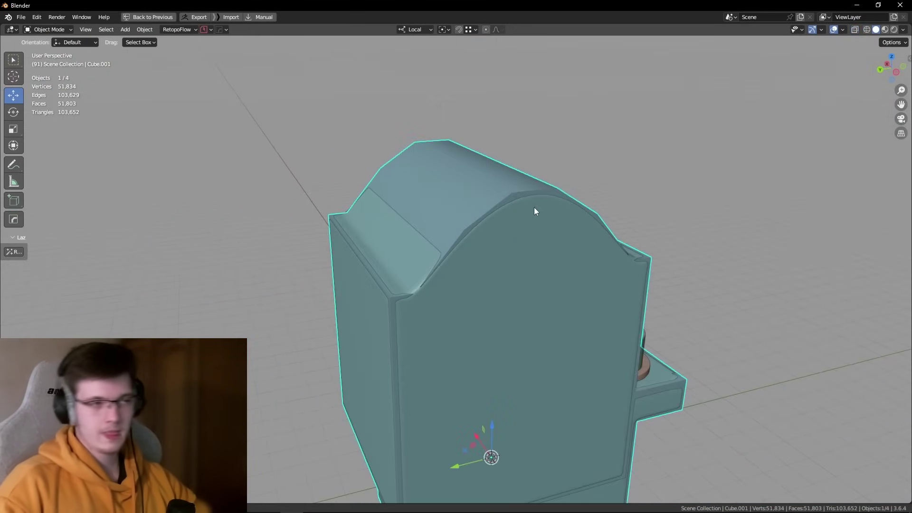
mouse_move(534, 207)
middle_down()
mouse_move(472, 185)
mouse_move(395, 198)
middle_up()
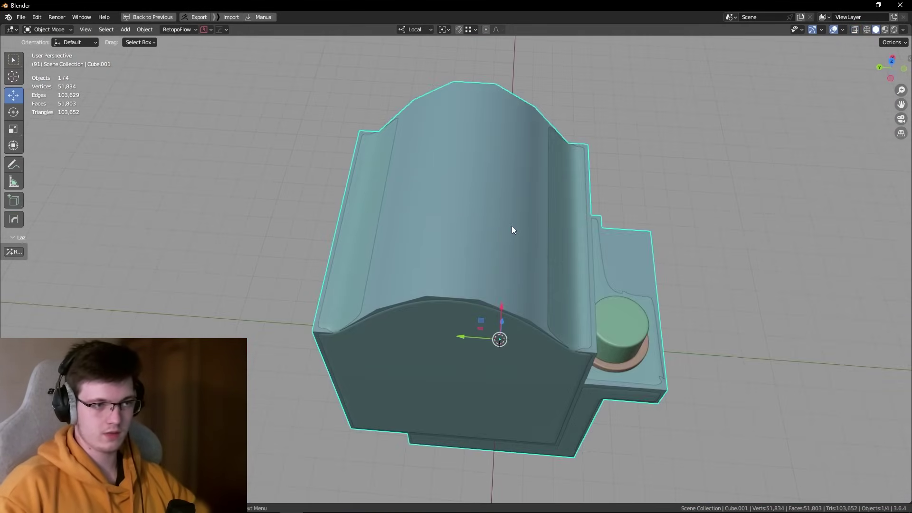
mouse_move(512, 227)
middle_down()
mouse_move(560, 217)
mouse_move(515, 224)
mouse_move(511, 182)
mouse_move(523, 178)
mouse_move(449, 169)
middle_up()
click(518, 152)
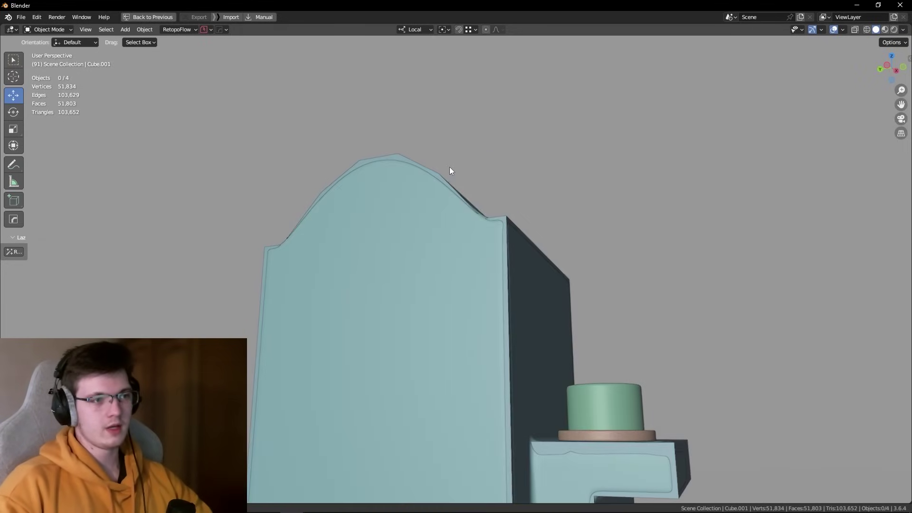
click(409, 160)
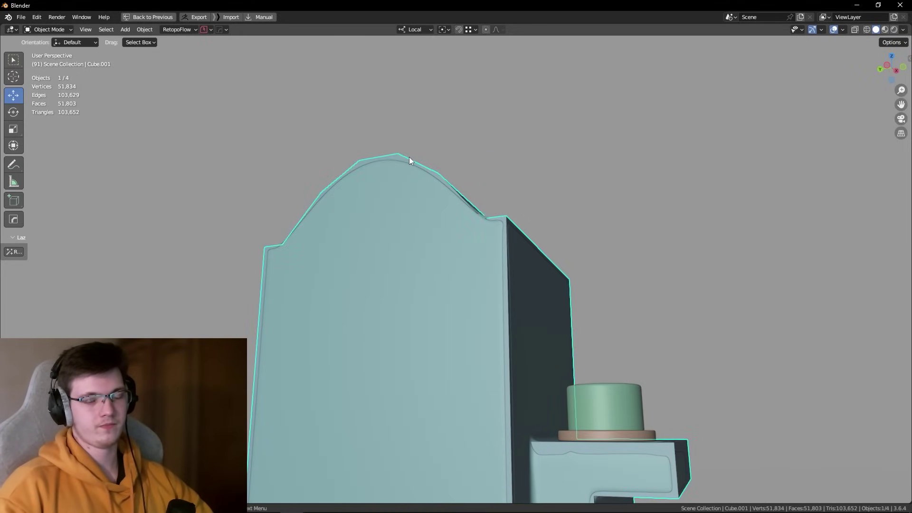
Step: Add loop cuts across Cube.001's arched top strip
key(Tab)
mouse_move(414, 160)
middle_down()
mouse_move(426, 188)
mouse_move(408, 204)
mouse_move(445, 230)
middle_up()
key(ctrl+r)
click(383, 218)
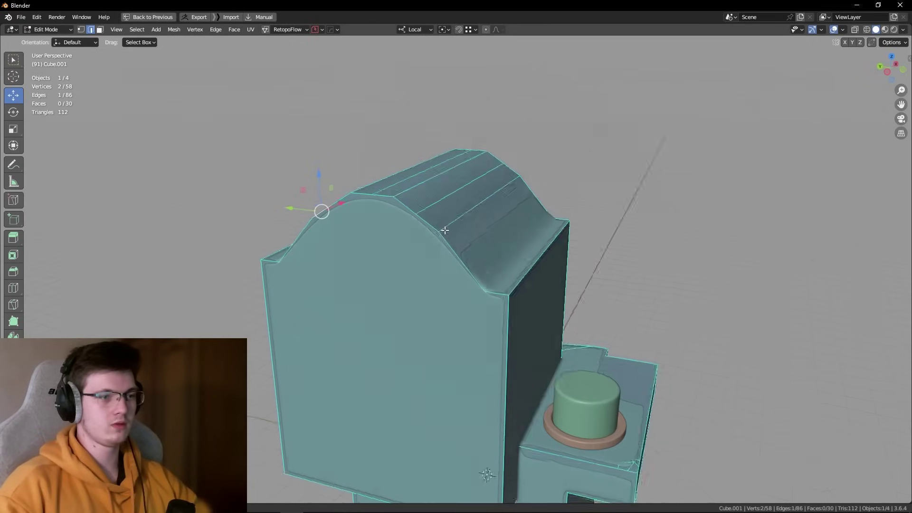
Step: Reshape the arch edge loop with a LoopTools operation and a Z-scale in side view
alt+click(370, 200)
right_click(544, 164)
right_click(580, 165)
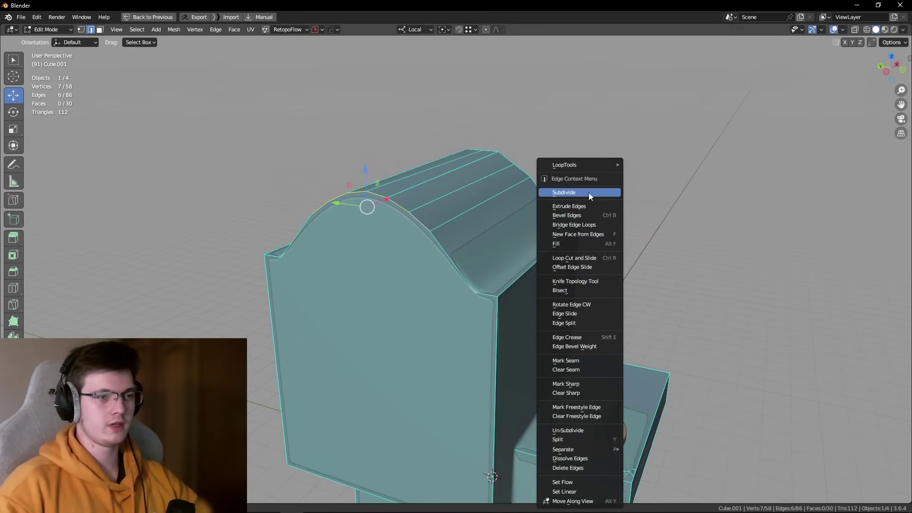
click(656, 228)
key(ctrl+KP_3)
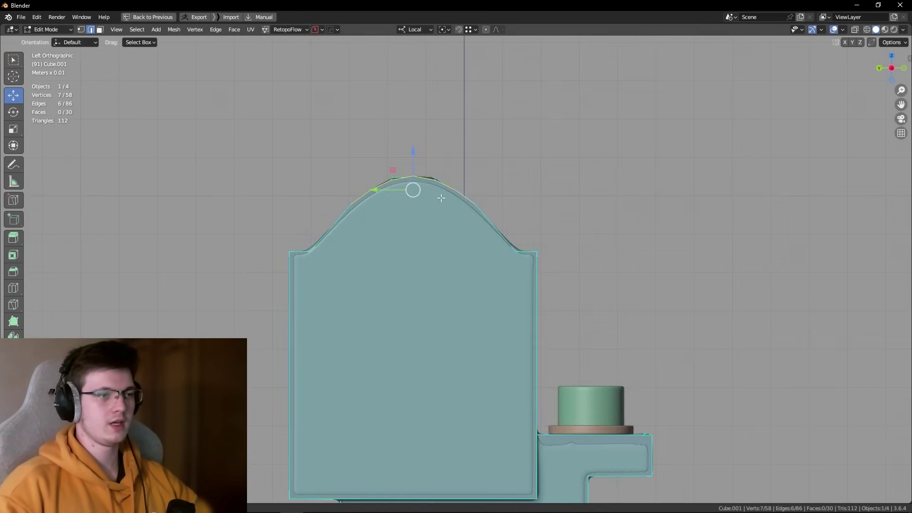
key(s)
key(z)
click(428, 209)
Step: Undo the arch-loop reshaping, leave Edit Mode, and bring up the object-switch options
middle_drag(427, 209, 397, 231)
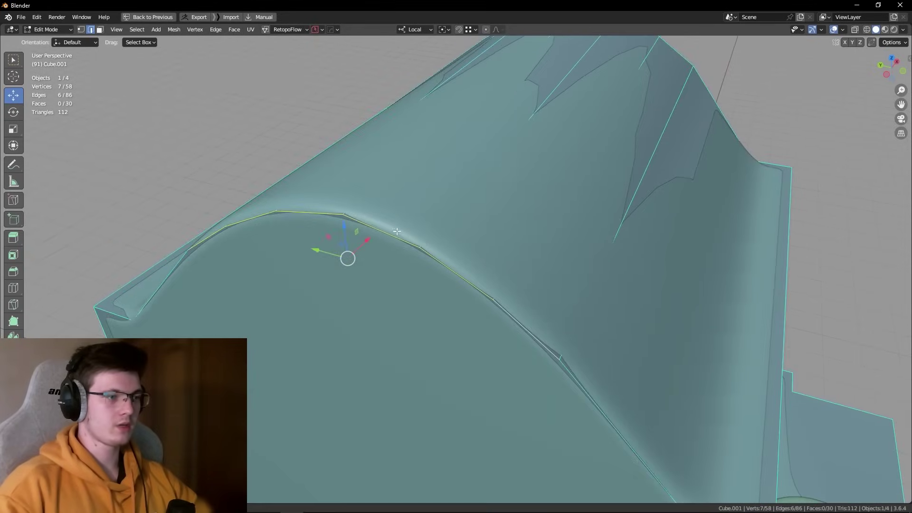
scroll(422, 212, down, 3)
scroll(425, 215, down, 3)
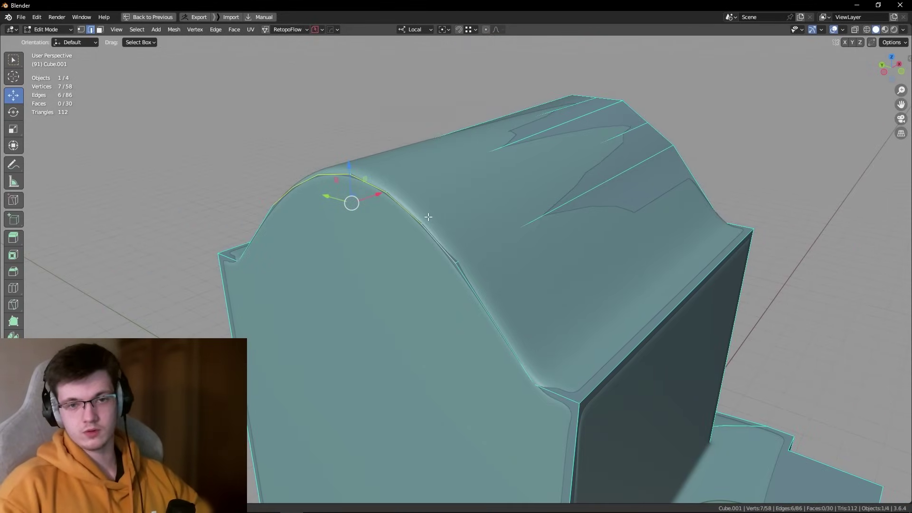
key(ctrl+z)
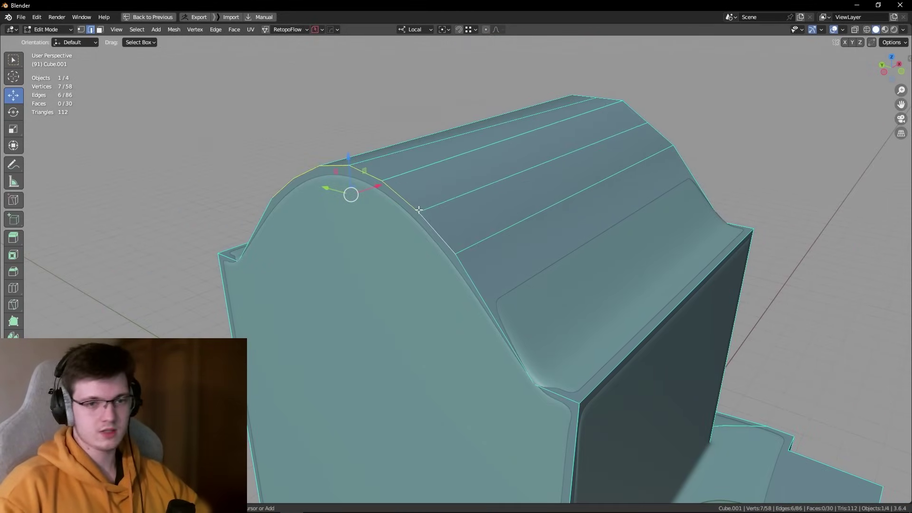
key(ctrl+z)
key(Tab)
mouse_move(407, 244)
middle_down()
mouse_move(506, 246)
mouse_move(505, 222)
middle_up()
key(Tab)
Step: Switch to editing the low-poly Cube mesh and add a centre edge loop down its front
click(499, 245)
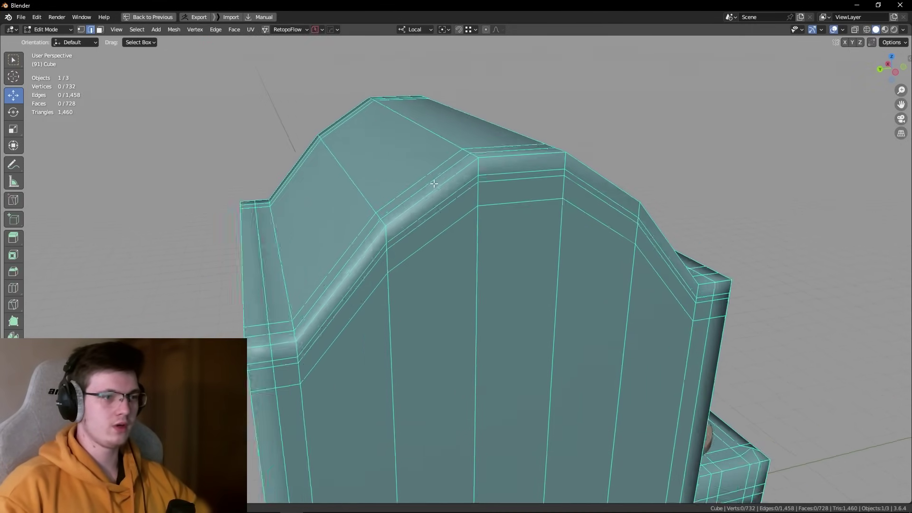
alt+click(434, 185)
scroll(483, 192, up, 2)
click(483, 192)
mouse_move(483, 192)
middle_down()
mouse_move(530, 187)
mouse_move(577, 203)
mouse_move(582, 220)
mouse_move(563, 224)
mouse_move(550, 208)
mouse_move(652, 142)
middle_up()
click(652, 142)
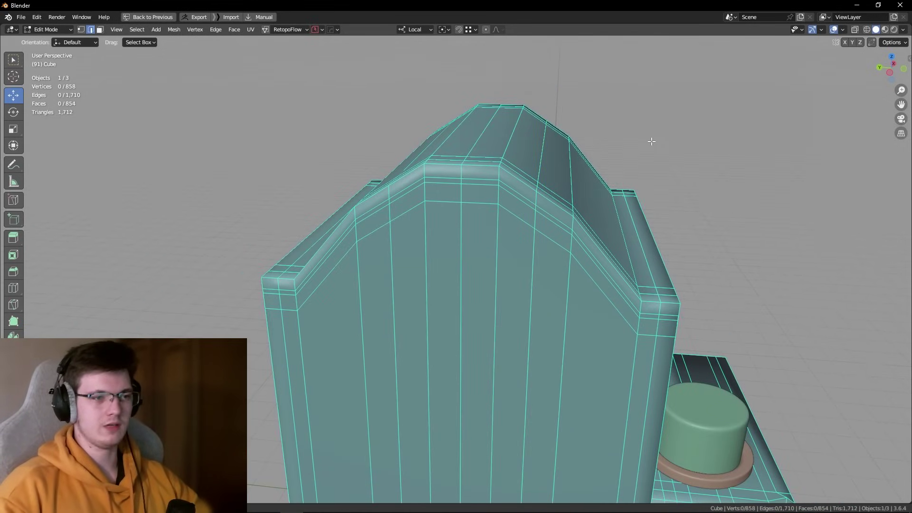
alt+click(536, 252)
mouse_move(535, 252)
middle_down()
mouse_move(466, 238)
mouse_move(406, 248)
middle_up()
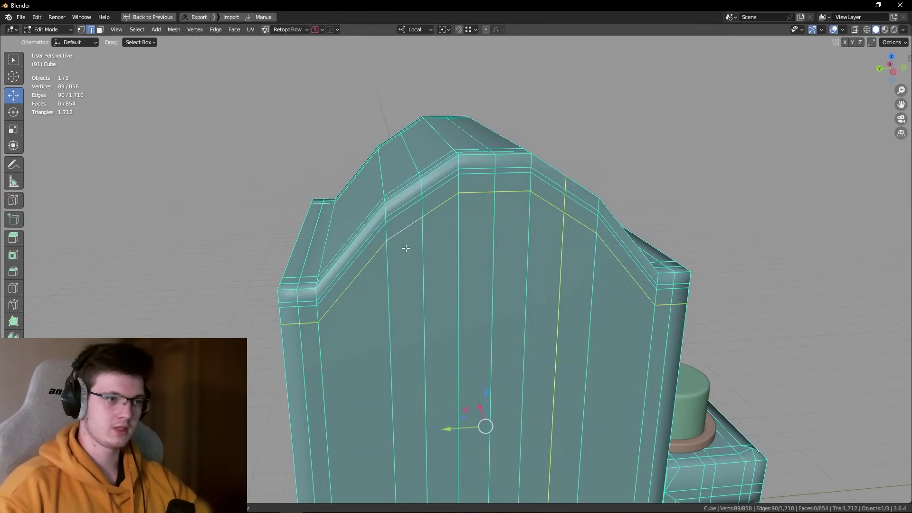
Step: Preview the smooth subdivided Cube out of Edit Mode, then deselect everything over the empty floor
key(Tab)
mouse_move(550, 189)
middle_down()
mouse_move(584, 201)
mouse_move(539, 246)
middle_up()
key(Tab)
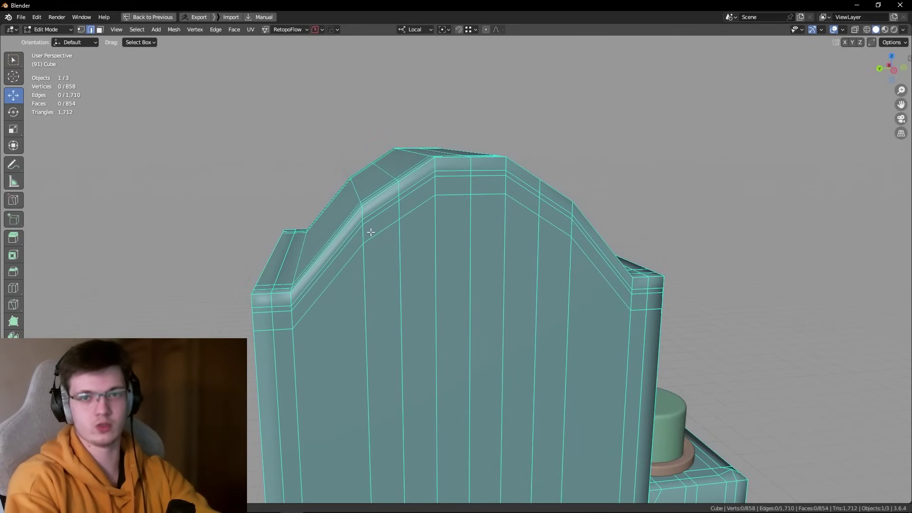
key(Tab)
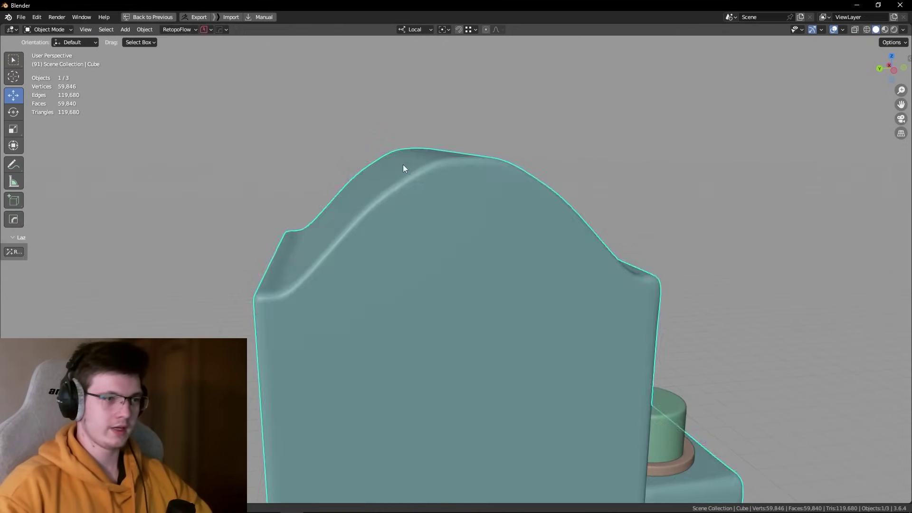
middle_drag(403, 168, 551, 261)
key(alt+a)
Step: Draw a QBlocker cylinder beside the model, about 30.2 cm radius and 70.5 cm deep
key(shift+a)
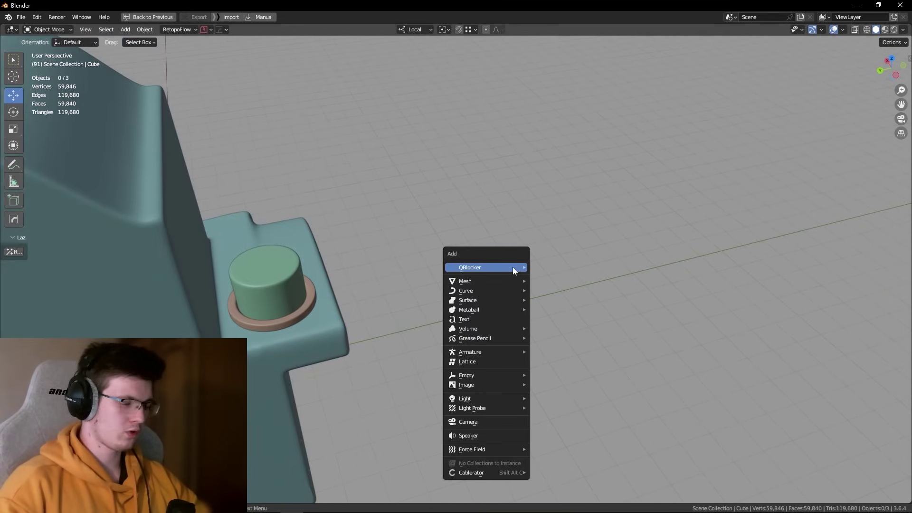
mouse_move(486, 267)
click(564, 289)
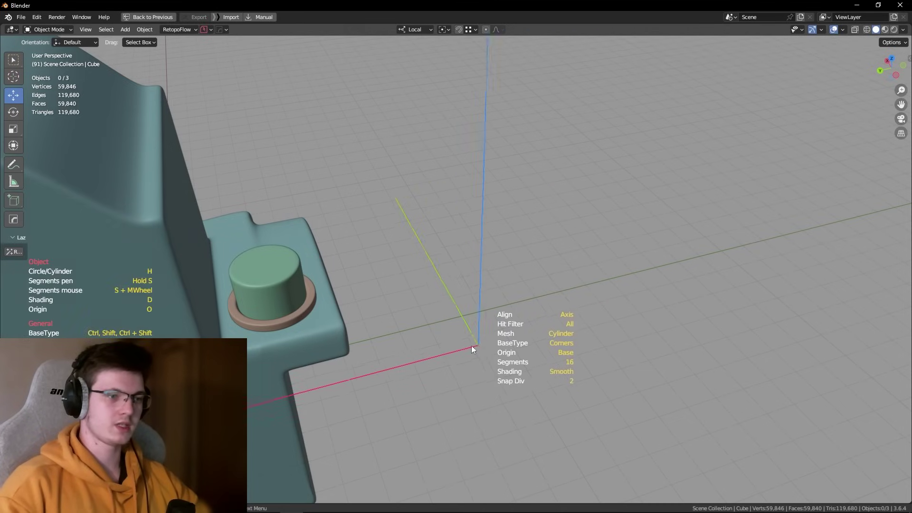
click(505, 303)
click(590, 344)
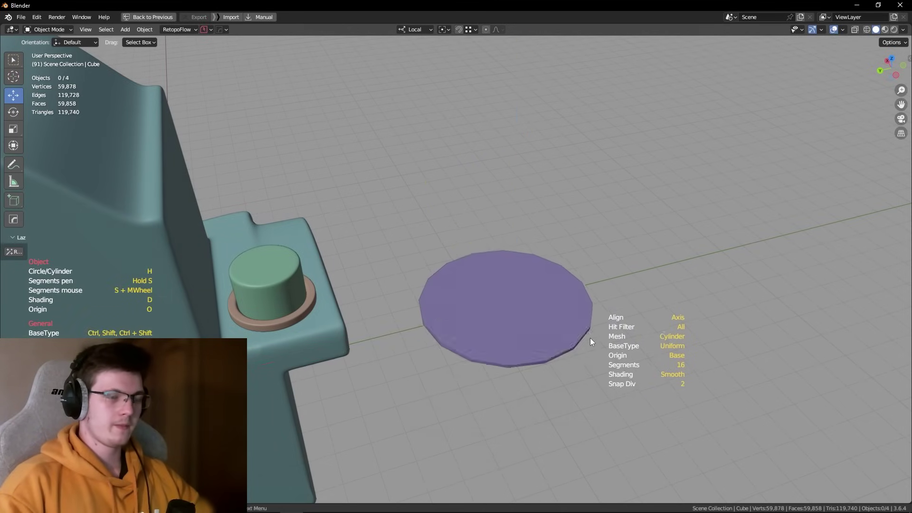
click(618, 168)
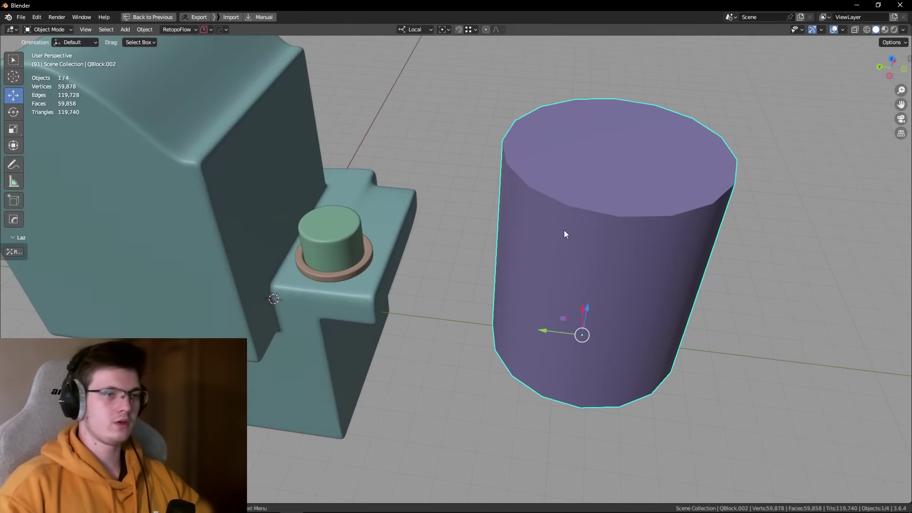
Step: Raise the cylinder's segments from 16 to 32 in its QBlock properties
key(ctrl+space)
click(761, 353)
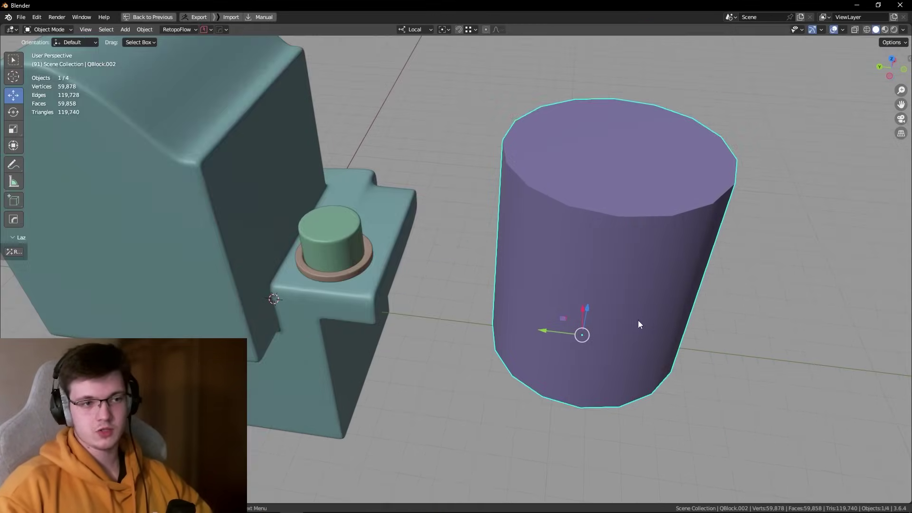
key(ctrl+space)
mouse_move(609, 324)
middle_down()
mouse_move(574, 334)
mouse_move(531, 276)
mouse_move(478, 277)
mouse_move(490, 264)
middle_up()
key(alt+a)
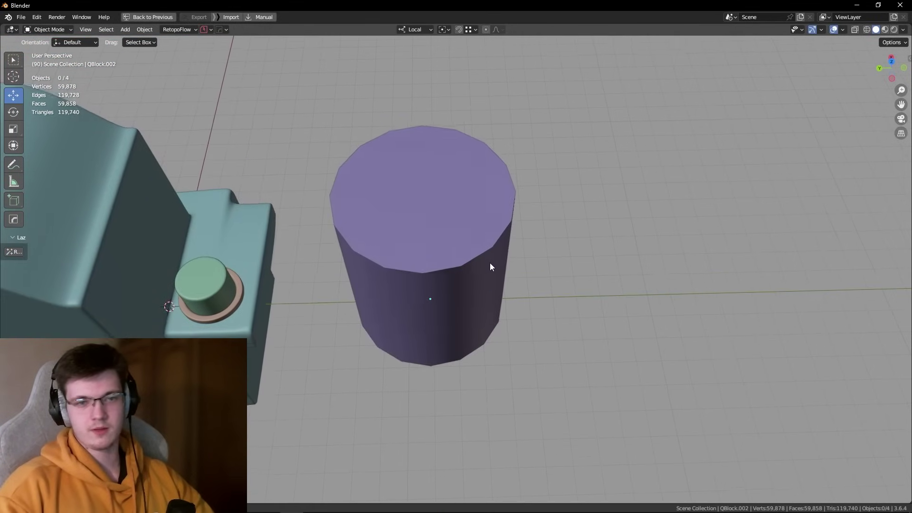
key(ctrl+space)
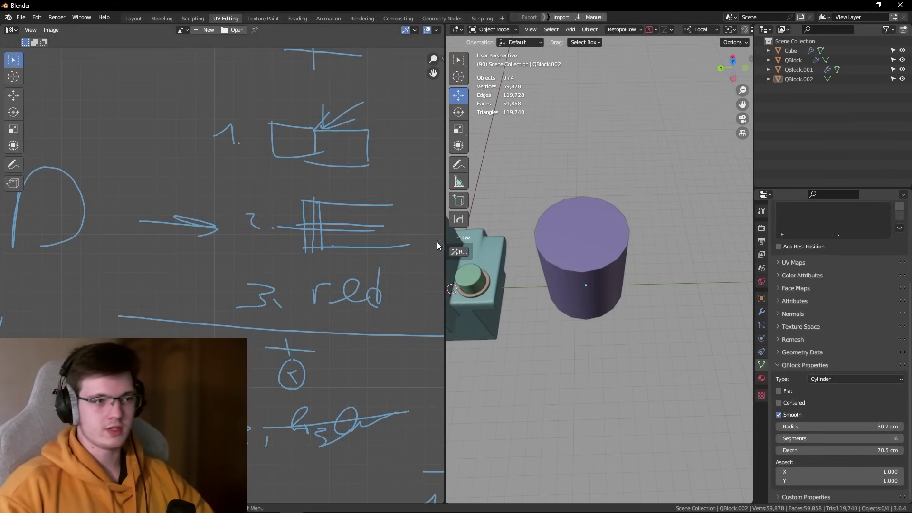
drag(446, 34, 14, 35)
mouse_move(475, 285)
middle_down()
mouse_move(515, 328)
mouse_move(636, 335)
middle_up()
scroll(452, 280, up, 3)
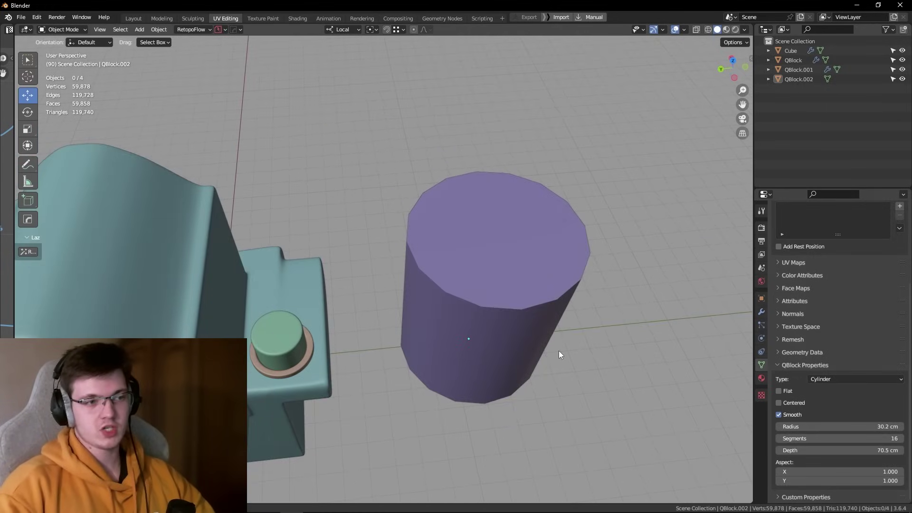
drag(856, 439, 884, 438)
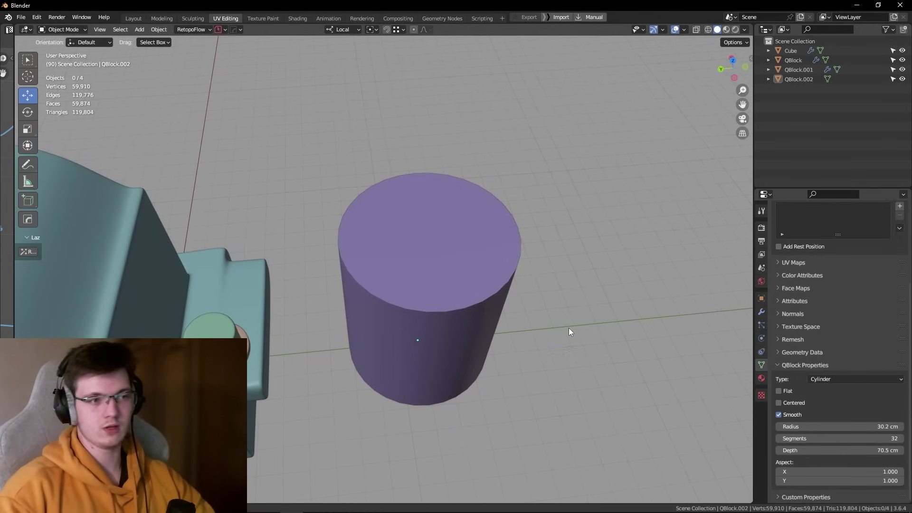
mouse_move(569, 328)
middle_down()
mouse_move(598, 347)
mouse_move(594, 323)
middle_up()
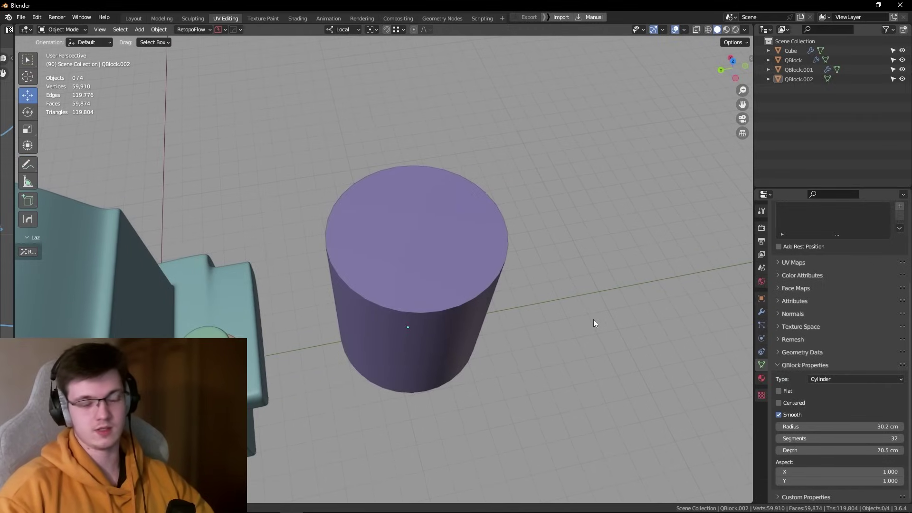
Step: Bevel the cylinder's top face into a ring and remesh it into smooth quads
click(480, 306)
middle_drag(478, 306, 481, 304)
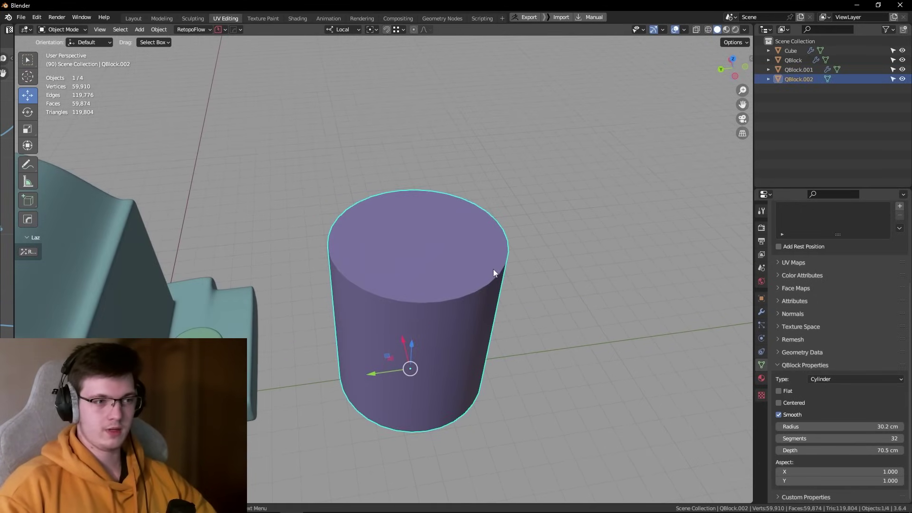
key(Tab)
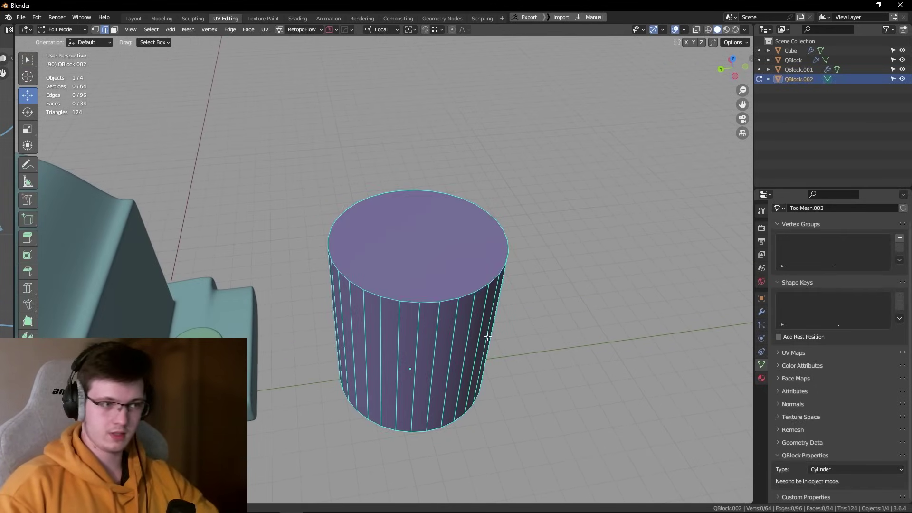
mouse_move(513, 331)
middle_down()
mouse_move(513, 319)
mouse_move(471, 305)
middle_up()
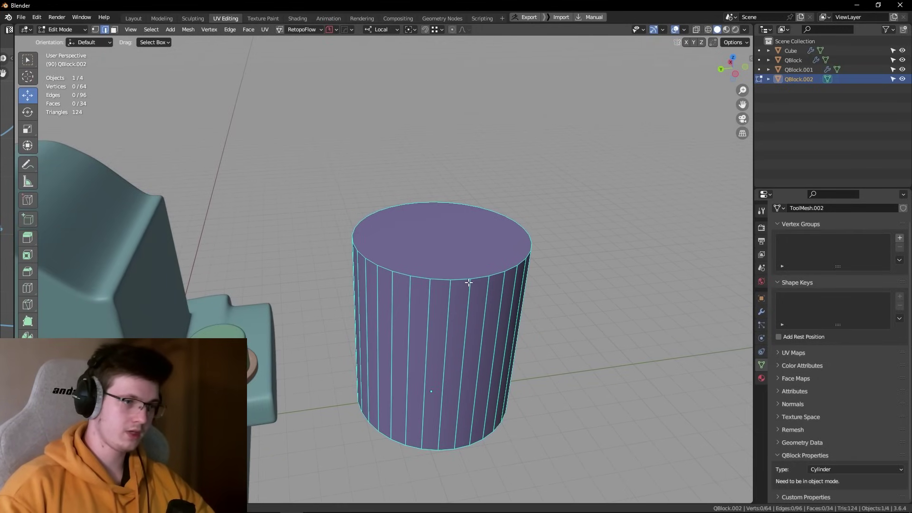
click(437, 235)
key(ctrl+b)
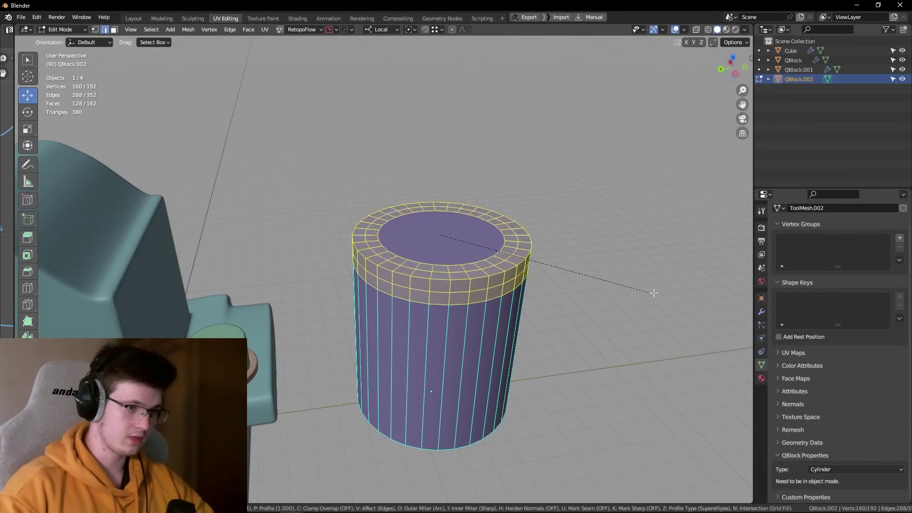
click(657, 294)
key(Tab)
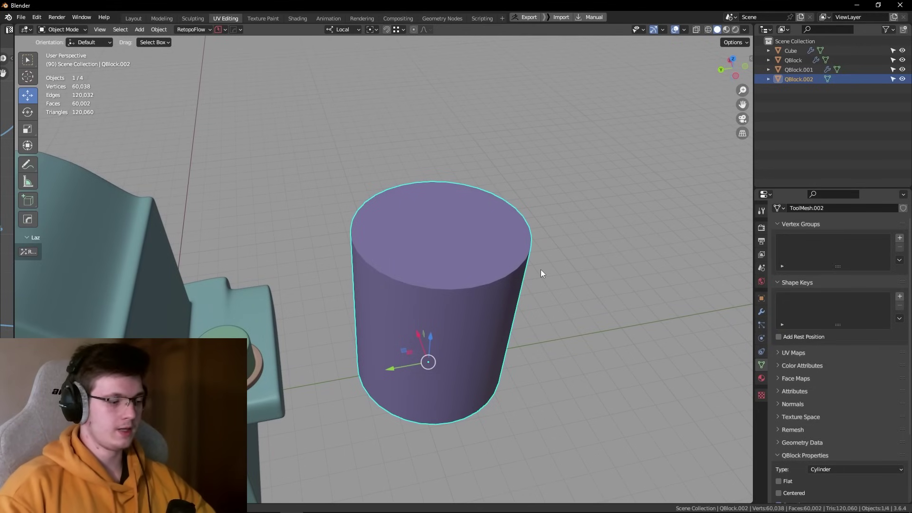
key(ctrl+r)
key(Tab)
Step: Select the cylinder's bottom face in see-through view and bevel it into a ring
key(alt+z)
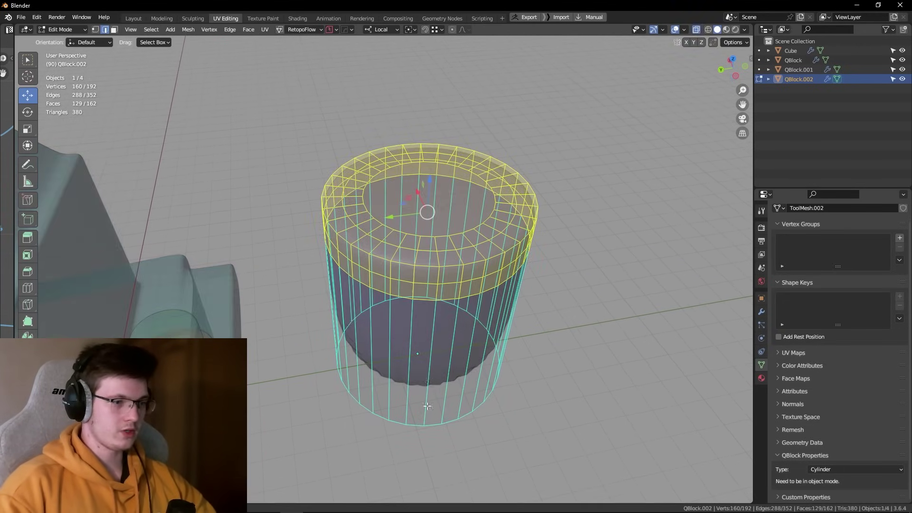
click(414, 367)
key(3)
click(418, 354)
key(z)
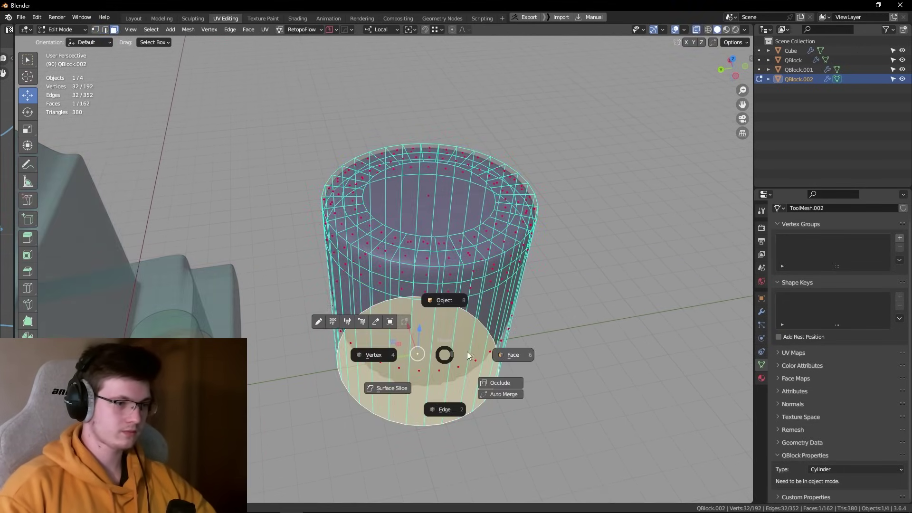
click(436, 356)
key(g)
key(z)
click(566, 328)
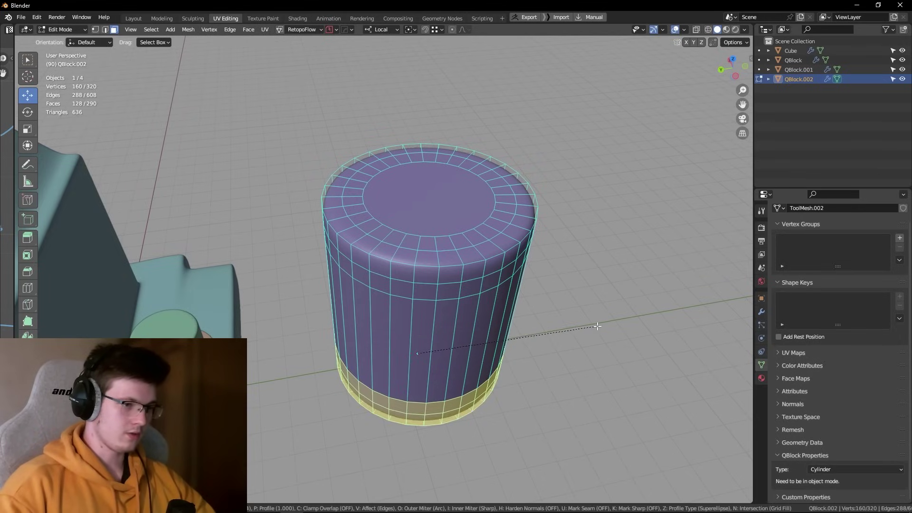
key(Tab)
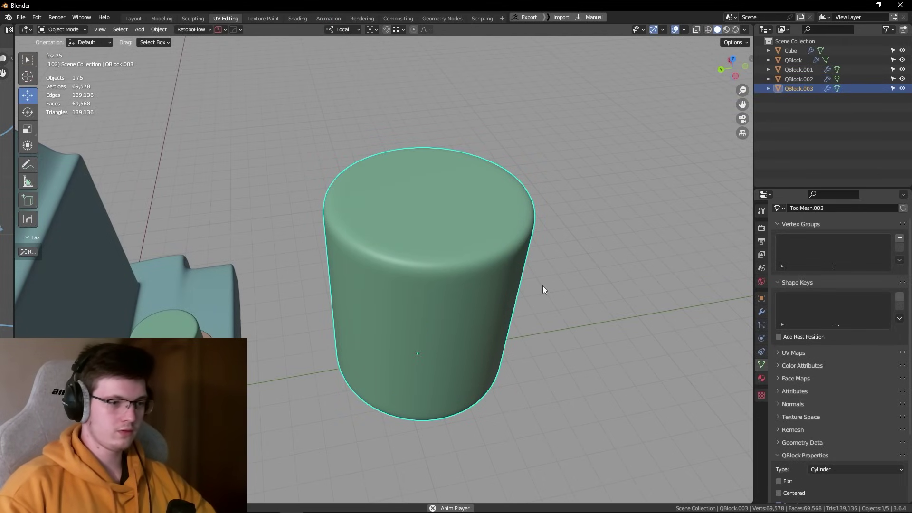
Step: Create the remeshed result as new object QBlock.003 and remove its Subdivision modifier
key(alt+space)
click(674, 374)
key(Tab)
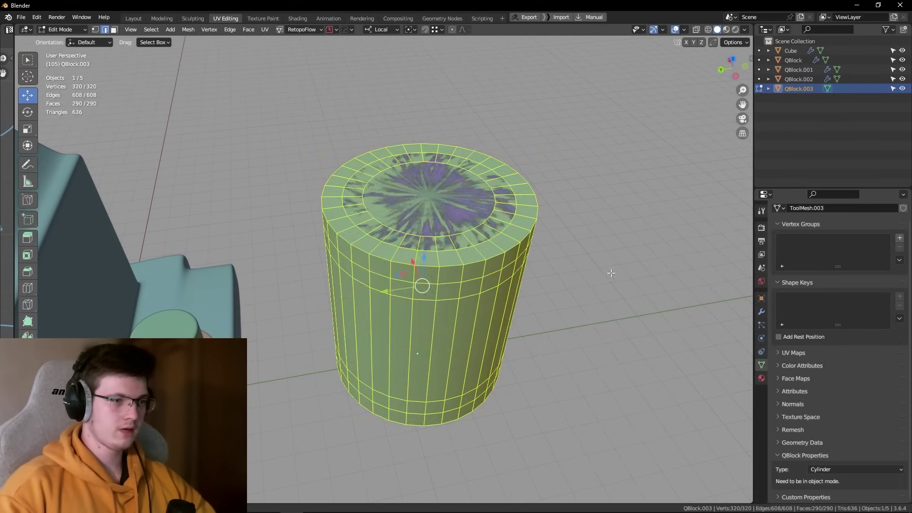
scroll(607, 270, up, 3)
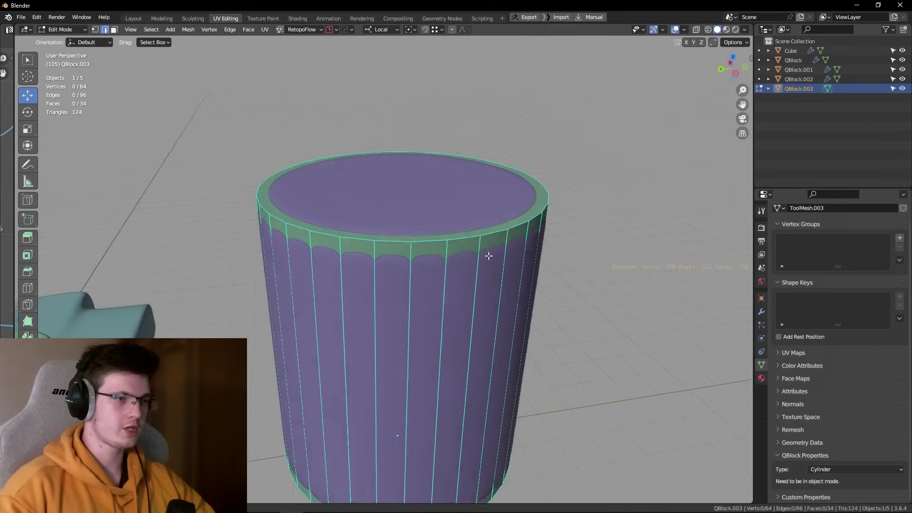
middle_drag(483, 255, 493, 259)
key(Tab)
scroll(493, 259, down, 3)
middle_drag(439, 252, 572, 334)
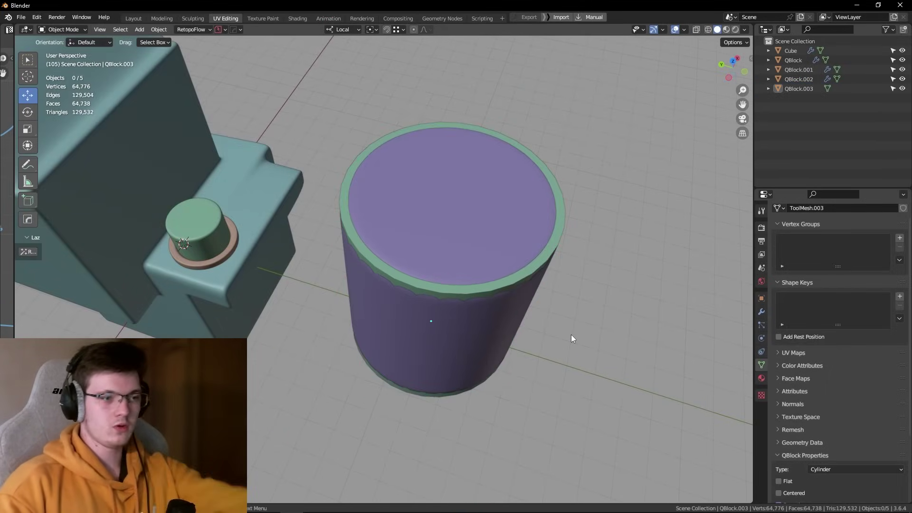
right_click(571, 335)
key(Escape)
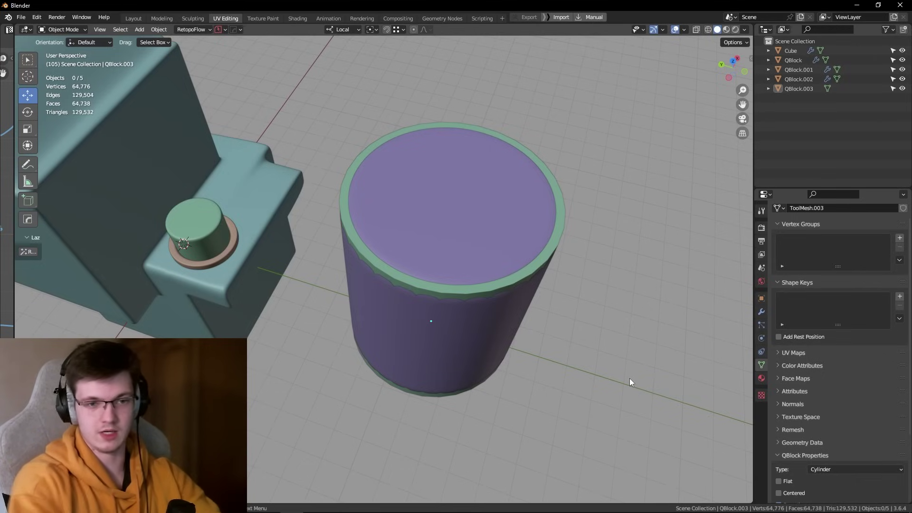
middle_drag(620, 386, 616, 359)
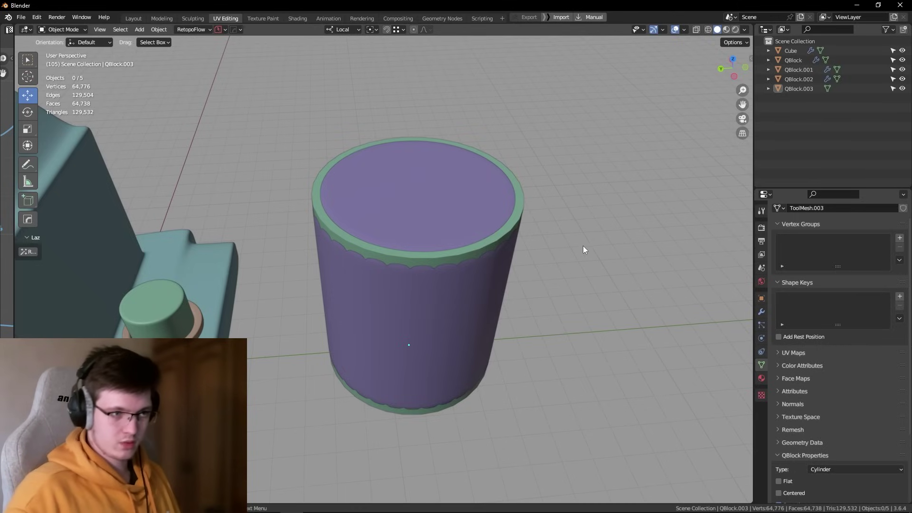
scroll(609, 266, down, 5)
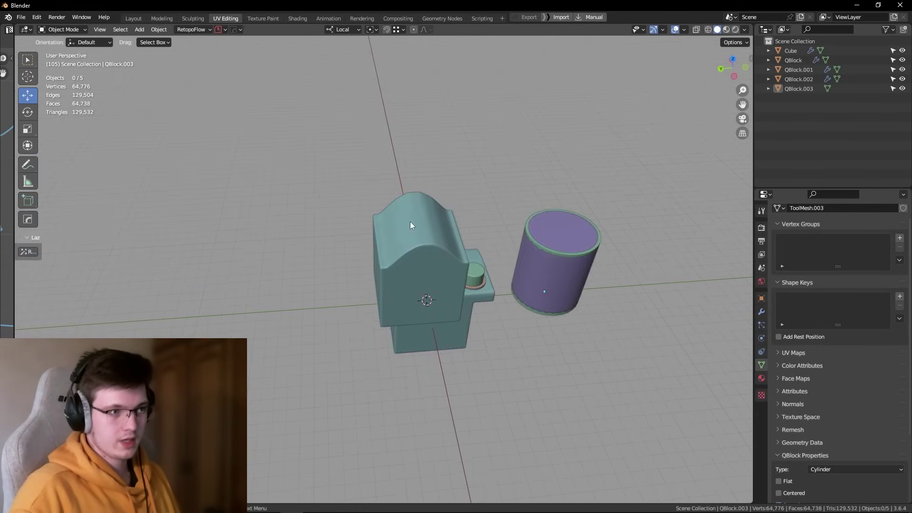
scroll(410, 221, up, 5)
scroll(456, 215, up, 2)
middle_drag(418, 217, 381, 223)
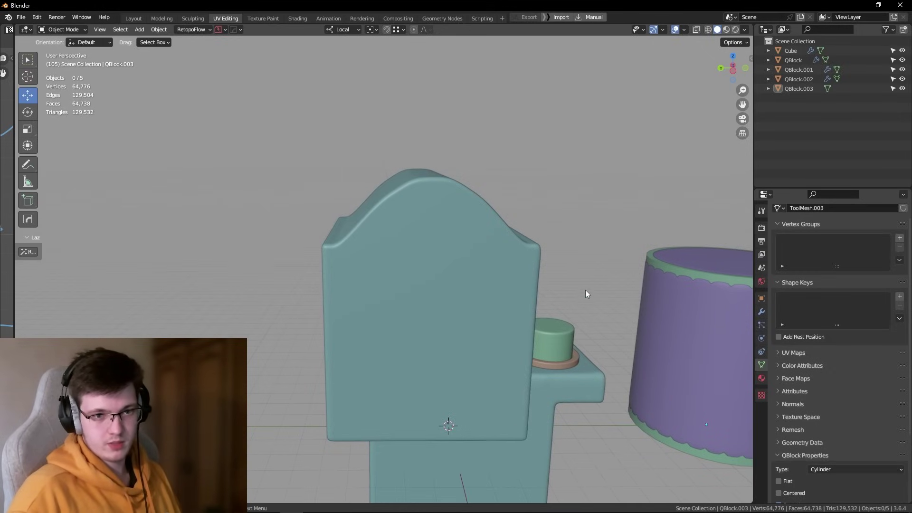
scroll(471, 198, up, 2)
scroll(446, 195, up, 1)
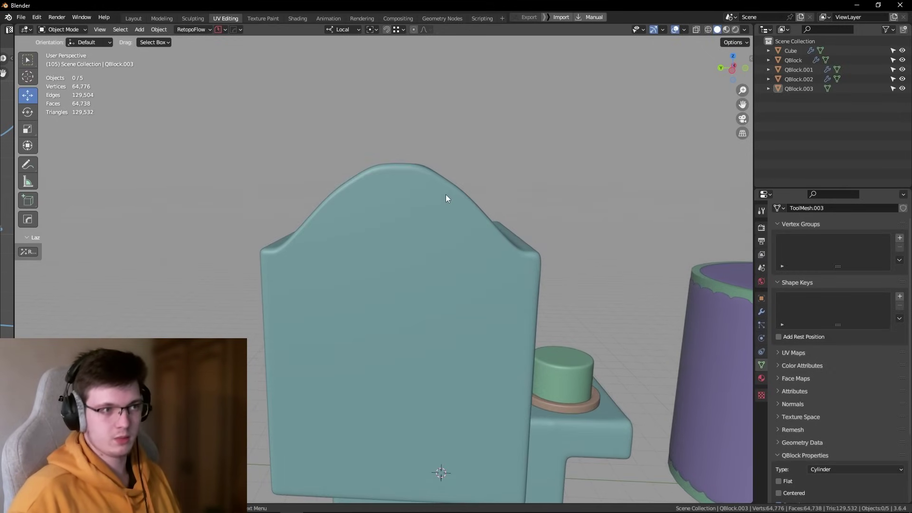
Step: Select the teal model's centre edge loop and raise it to peak the top
click(429, 197)
mouse_move(428, 198)
middle_down()
mouse_move(440, 201)
mouse_move(353, 176)
middle_up()
key(Tab)
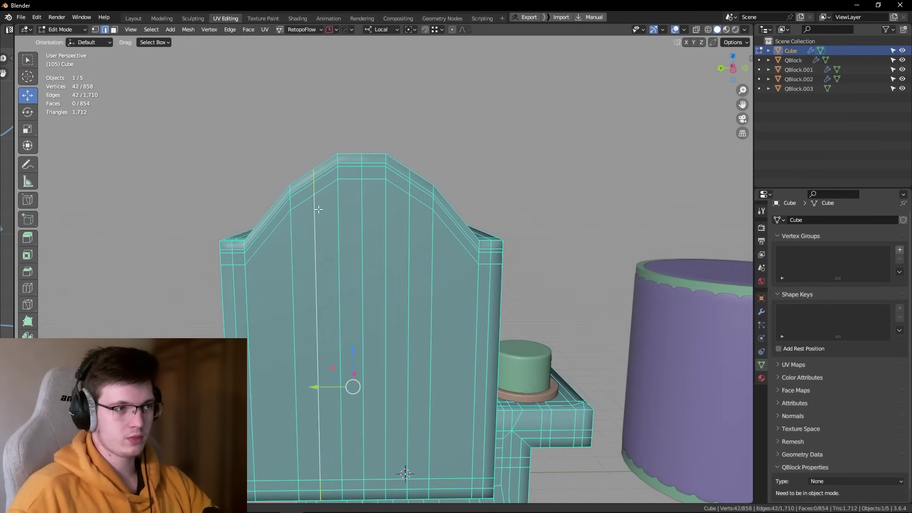
alt+shift+click(369, 220)
drag(394, 353, 396, 342)
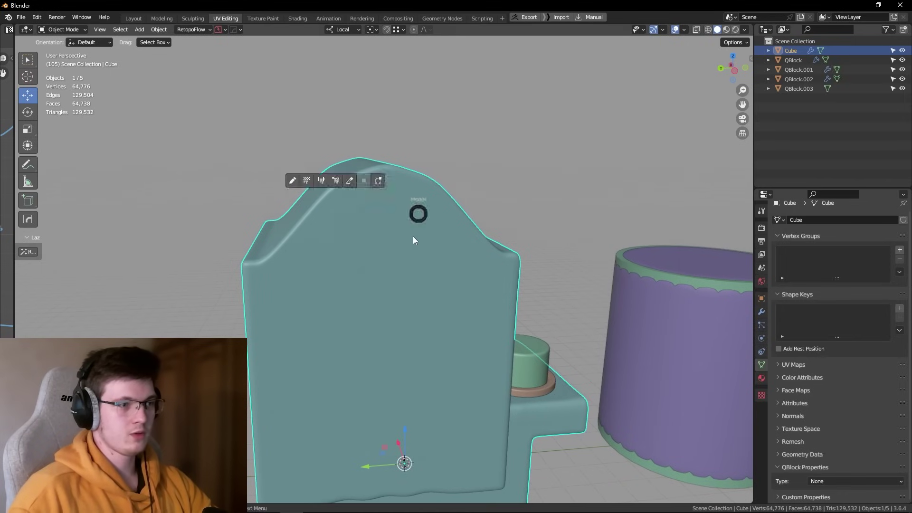
key(Tab)
Step: Undo the edge-loop edits three times and zoom out to view the whole model
key(ctrl+z)
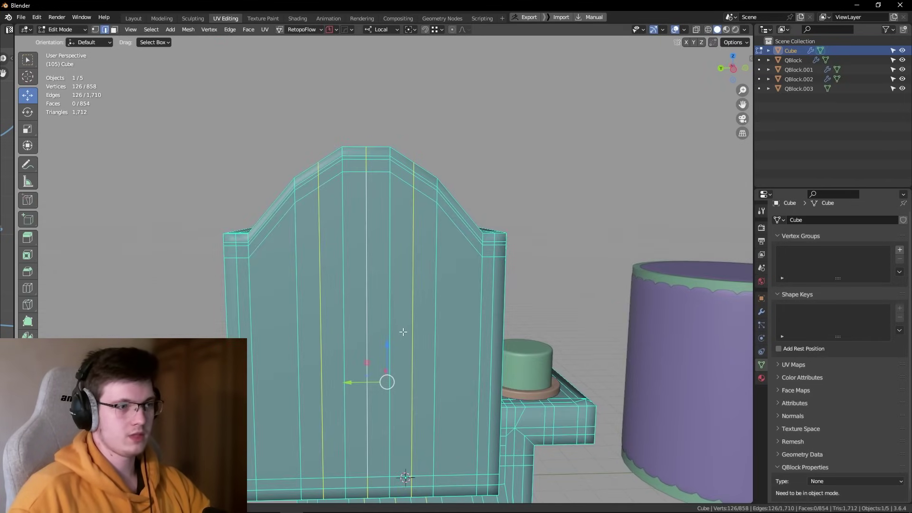
key(ctrl+z)
key(ctrl+z)
key(ctrl+z)
middle_drag(387, 351, 427, 245)
key(ctrl+z)
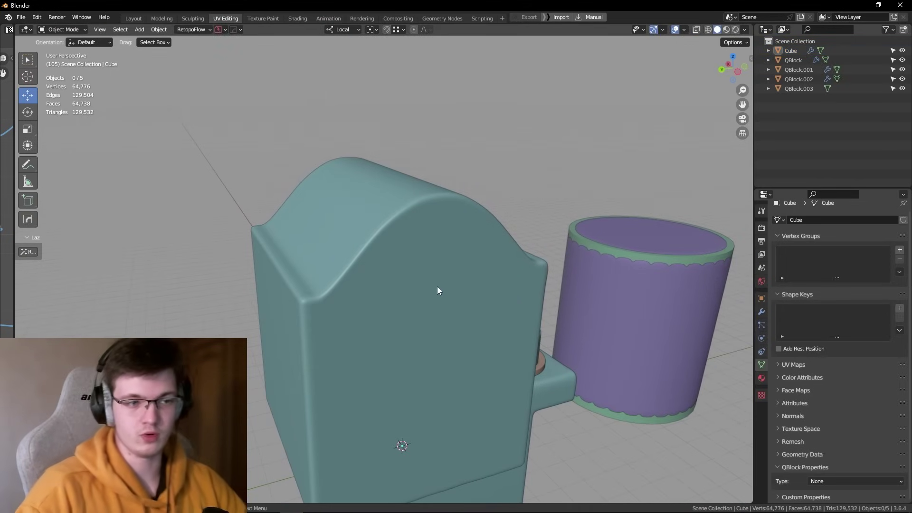
middle_drag(437, 286, 382, 270)
scroll(381, 275, down, 3)
mouse_move(571, 398)
middle_down()
mouse_move(540, 386)
mouse_move(540, 366)
mouse_move(512, 359)
mouse_move(520, 355)
mouse_move(490, 364)
middle_up()
Step: Clean out the .blend file, removing every object from the scene
key(ctrl+s)
click(631, 290)
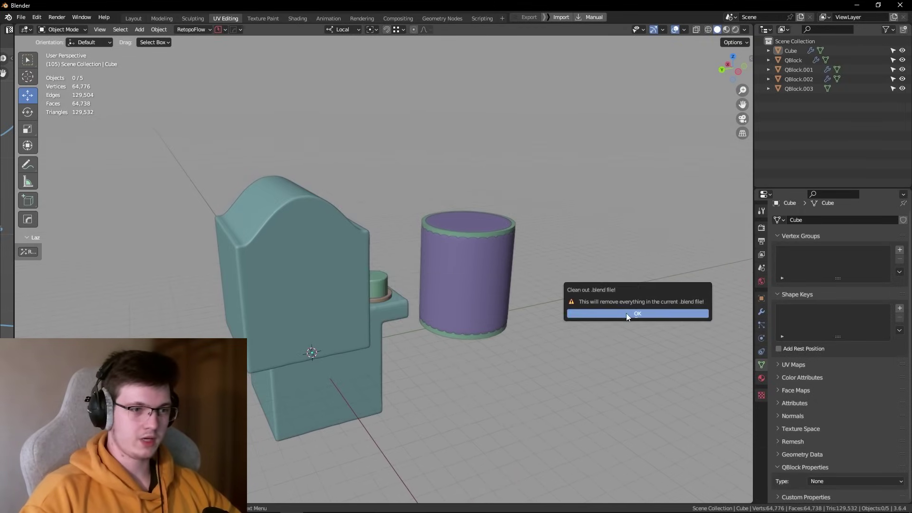
click(626, 312)
key(ctrl+KP_3)
Step: Switch to the Modeling workspace and bring up the Add menu
click(162, 18)
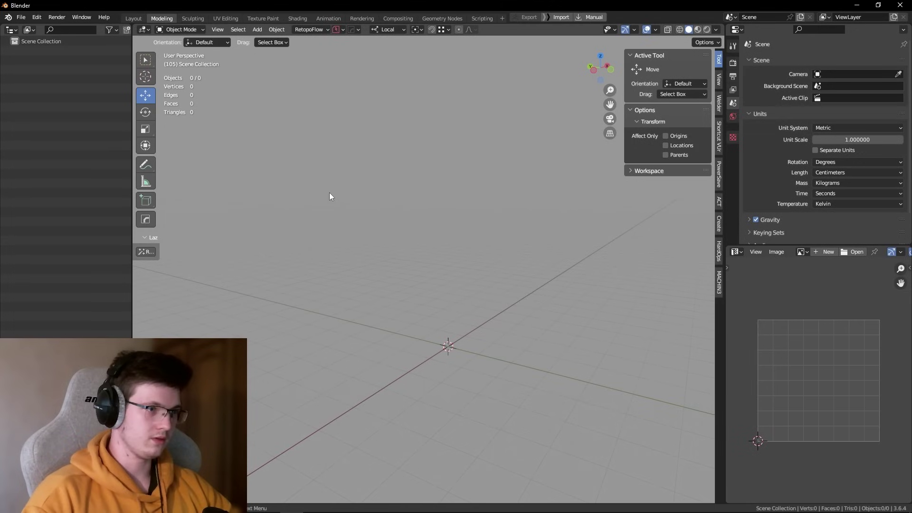
middle_drag(390, 259, 417, 267)
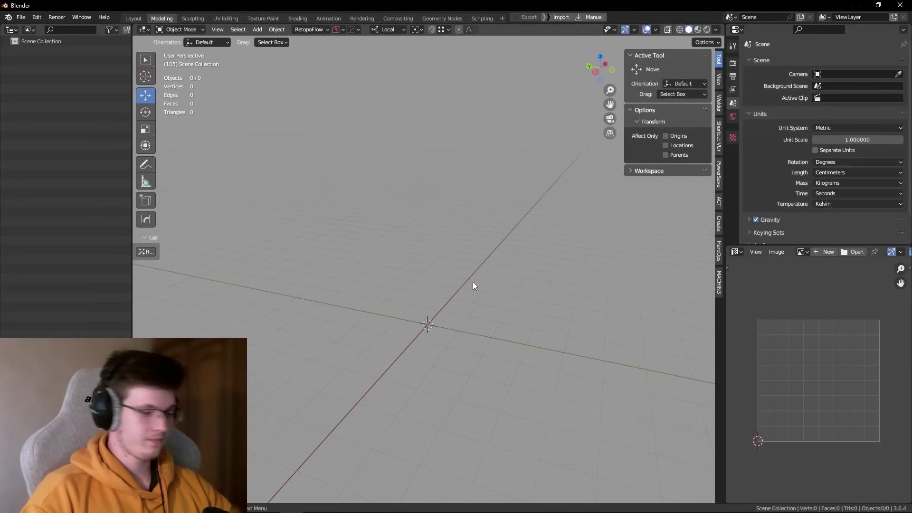
key(shift+a)
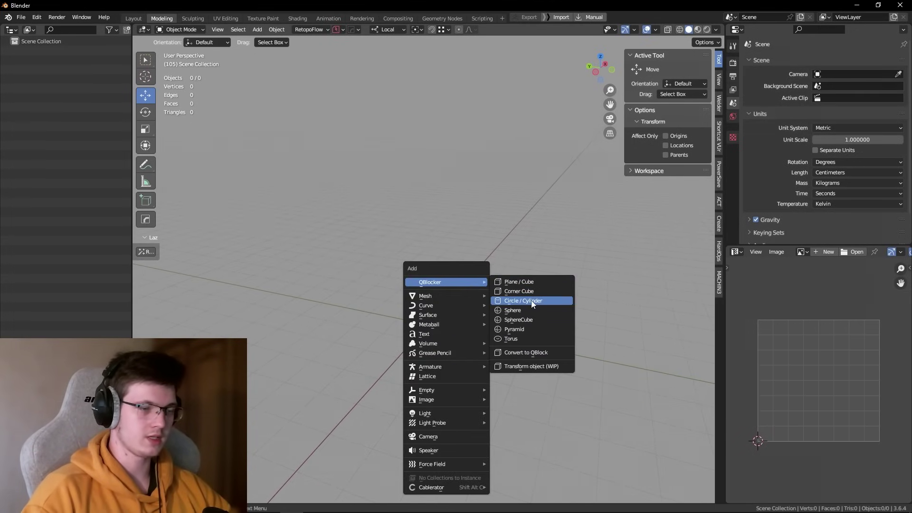
Step: Draw a QBlocker cylinder, stretch it to 163 cm tall, and apply rotation and scale
click(533, 304)
drag(432, 341, 503, 383)
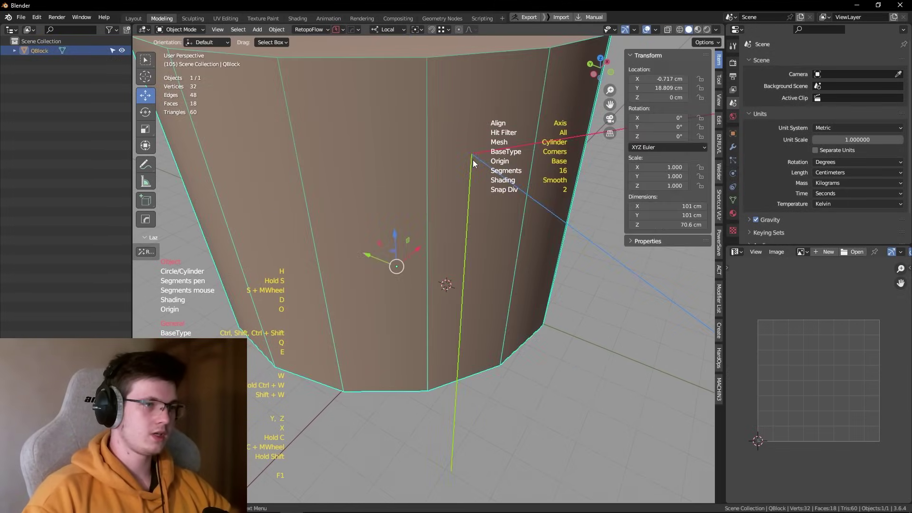
click(473, 163)
scroll(455, 260, down, 5)
alt+middle_drag(455, 260, 517, 255)
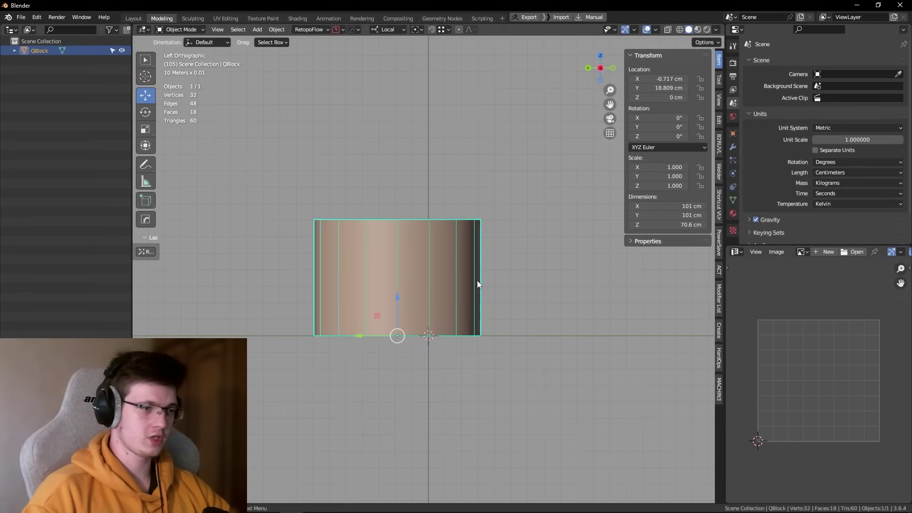
key(s)
key(z)
click(551, 263)
key(ctrl+a)
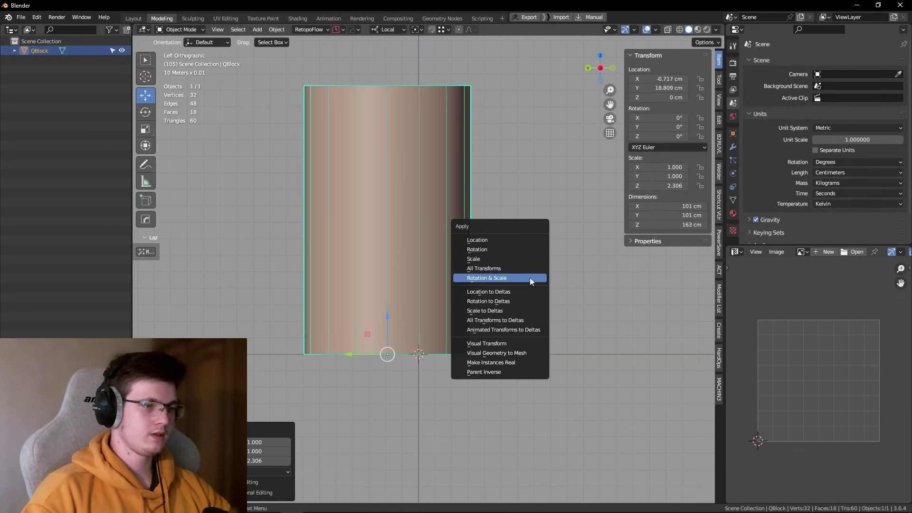
click(529, 277)
mouse_move(465, 261)
middle_down()
mouse_move(454, 261)
mouse_move(474, 255)
middle_up()
Step: Duplicate the cylinder, rotate the copy 90°, and raise it to 92.374 cm
key(shift+d)
right_click(474, 254)
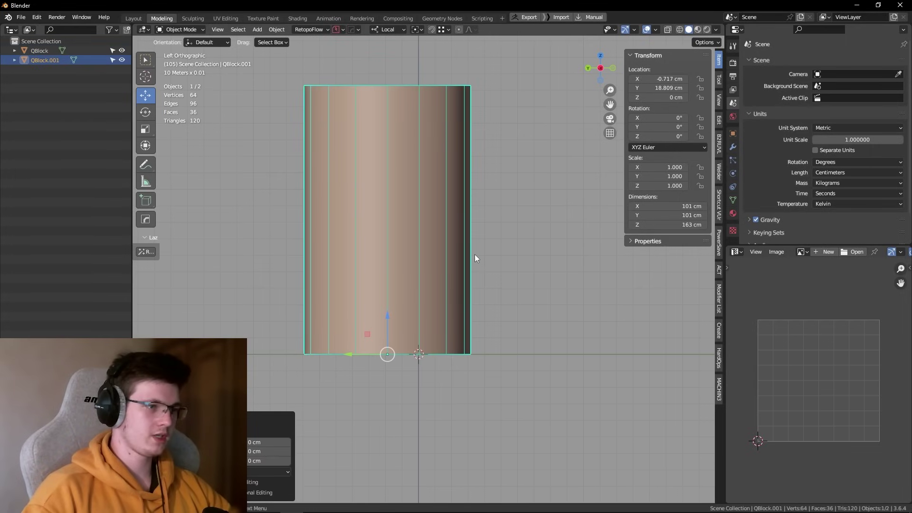
text(r90)
key(Return)
key(g)
key(z)
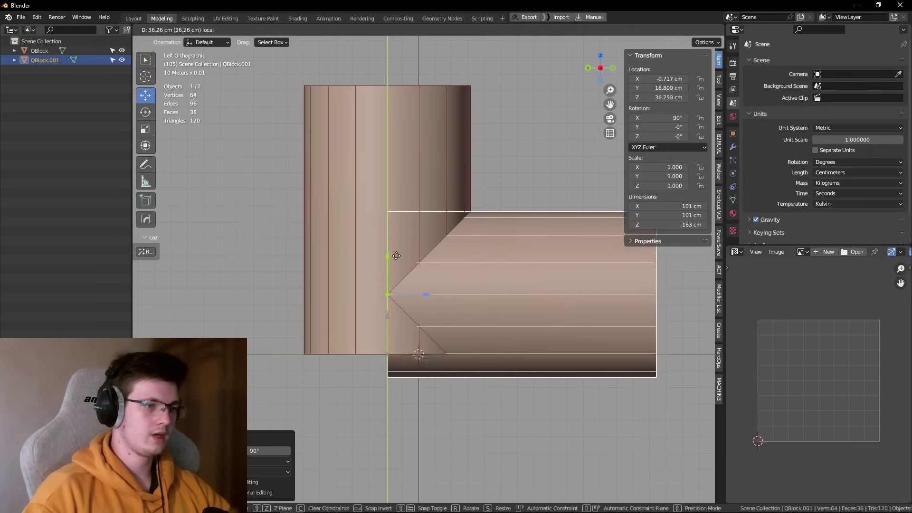
click(400, 195)
mouse_move(452, 311)
middle_down()
mouse_move(500, 384)
mouse_move(489, 341)
mouse_move(427, 336)
mouse_move(418, 326)
mouse_move(485, 346)
mouse_move(446, 324)
middle_up()
Step: Scale the horizontal cylinder down to 0.635
key(alt+a)
scroll(447, 324, up, 3)
scroll(447, 328, down, 3)
click(452, 312)
scroll(474, 316, down, 2)
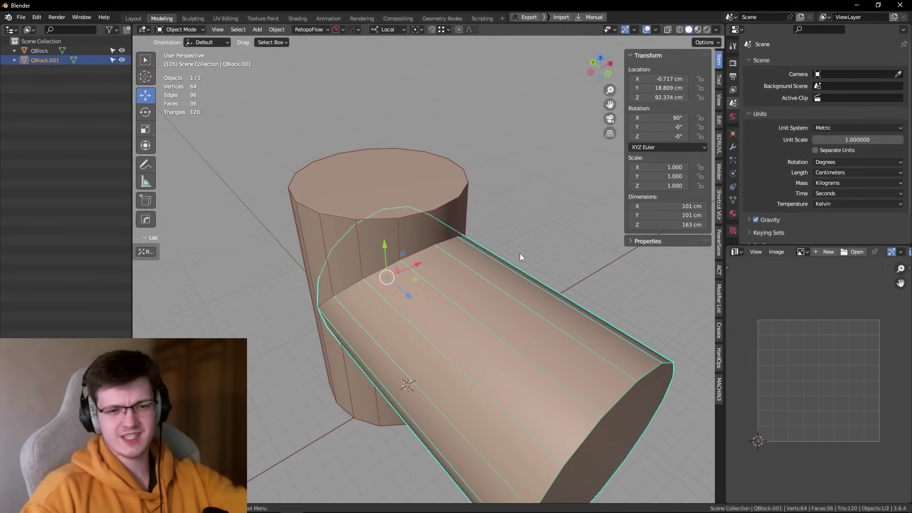
key(alt+a)
click(515, 328)
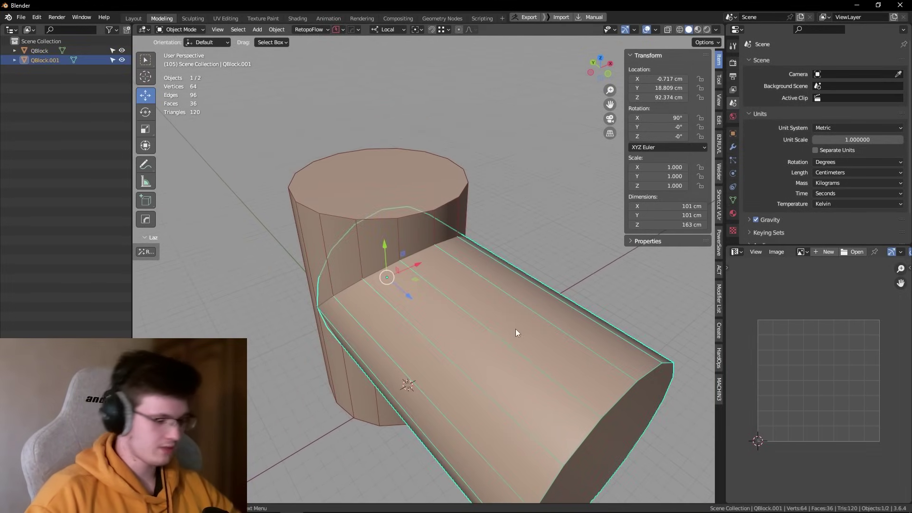
key(s)
click(572, 269)
key(alt+a)
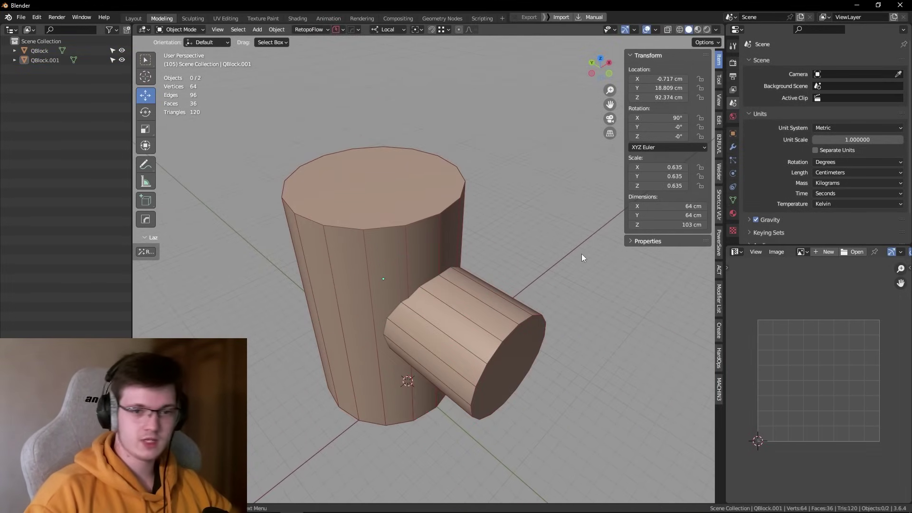
Step: Select the tall vertical cylinder and orbit in closer to the joint
mouse_move(582, 254)
middle_down()
mouse_move(572, 280)
mouse_move(563, 274)
middle_up()
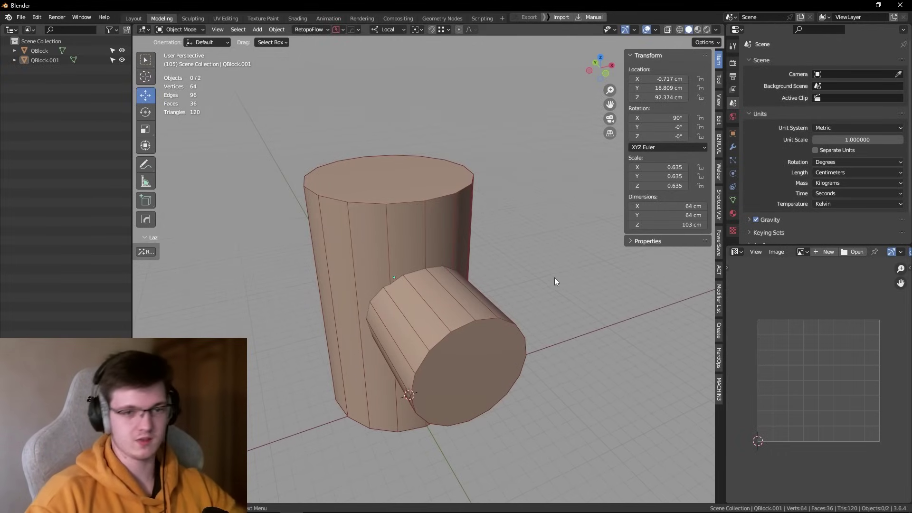
mouse_move(555, 278)
middle_down()
mouse_move(550, 300)
mouse_move(546, 263)
mouse_move(472, 269)
middle_up()
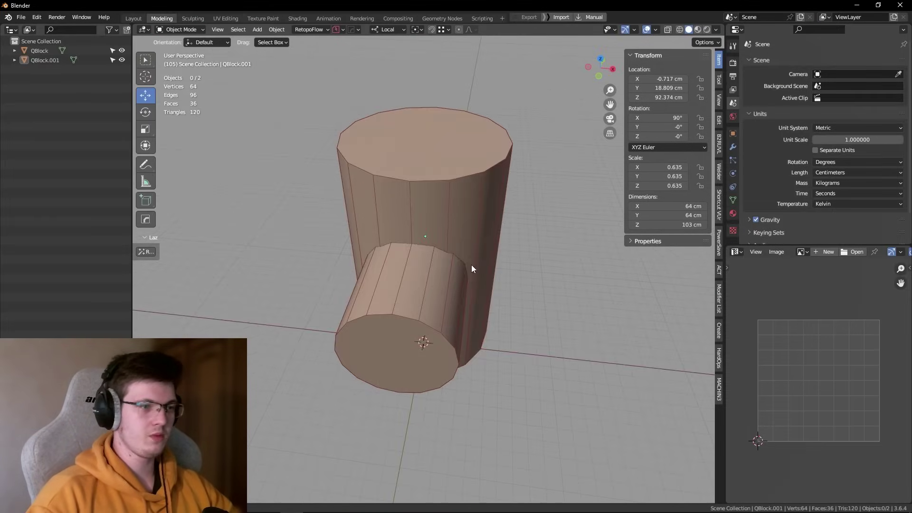
click(472, 269)
scroll(407, 219, up, 3)
middle_drag(406, 219, 482, 240)
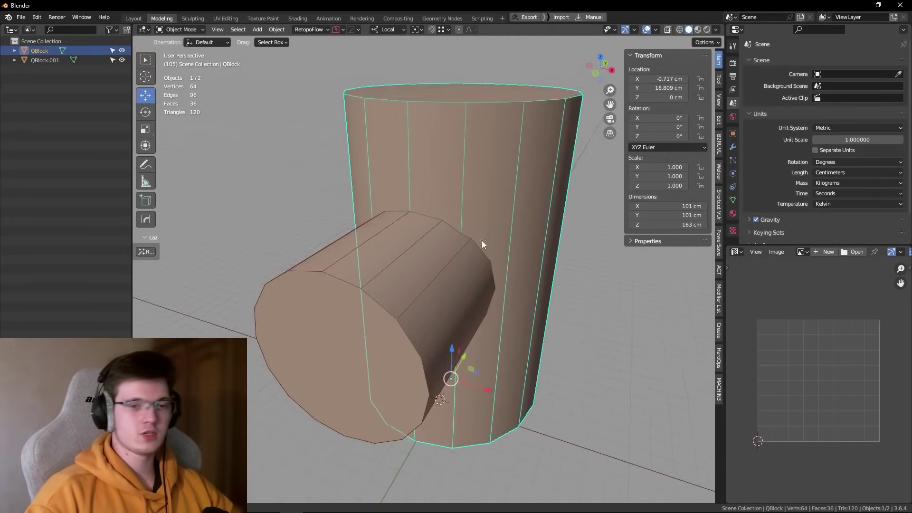
key(alt+a)
scroll(424, 242, up, 4)
mouse_move(424, 241)
middle_down()
mouse_move(449, 225)
mouse_move(444, 258)
mouse_move(439, 227)
mouse_move(497, 246)
mouse_move(429, 239)
mouse_move(418, 215)
mouse_move(409, 227)
middle_up()
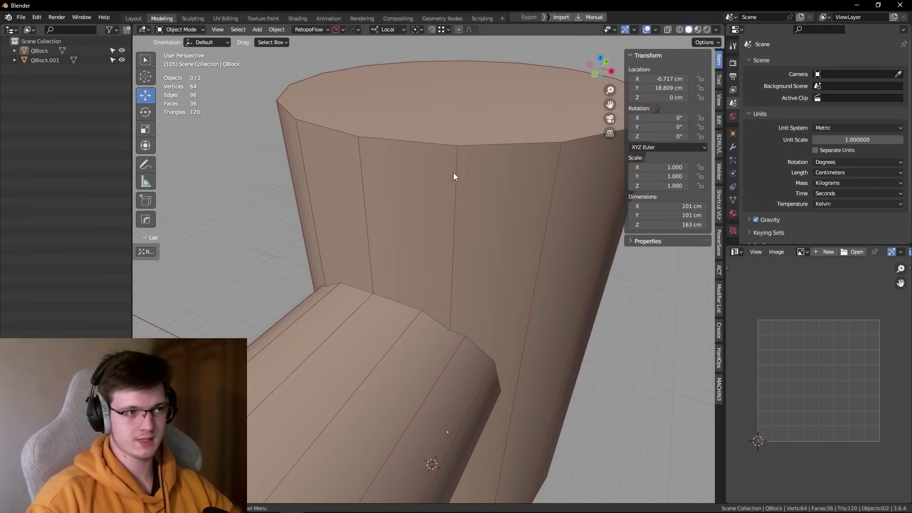
middle_drag(454, 174, 408, 123)
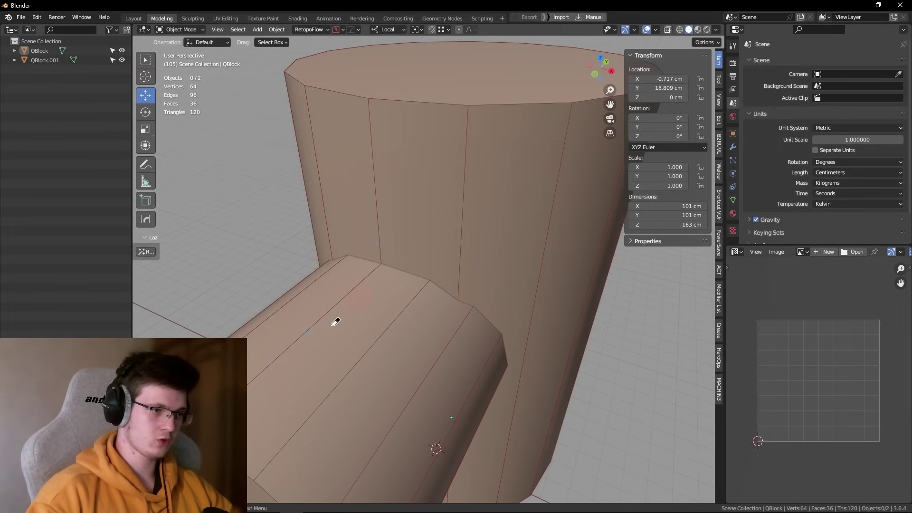
mouse_move(342, 297)
middle_down()
mouse_move(415, 275)
mouse_move(501, 306)
mouse_move(478, 295)
middle_up()
click(477, 294)
Step: Set the branch cylinder's QBlocker depth to 174 cm and its segment count to 10
scroll(771, 162, down, 2)
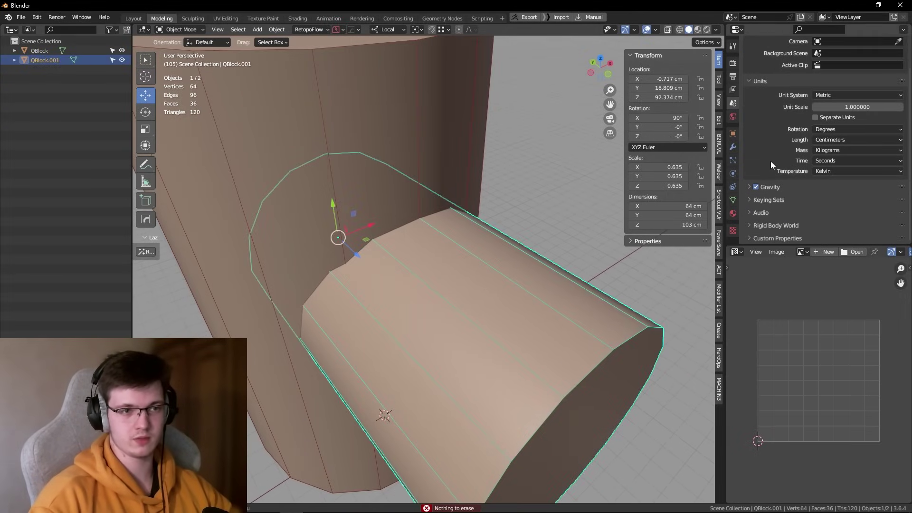
click(733, 200)
scroll(773, 198, down, 5)
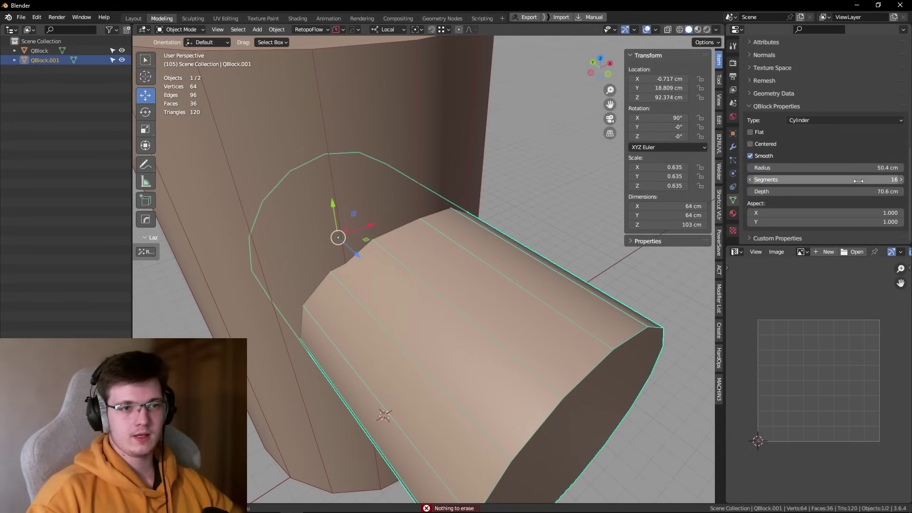
mouse_move(847, 180)
mouse_down()
mouse_move(829, 192)
mouse_move(864, 192)
mouse_up()
key(ctrl+z)
mouse_move(404, 227)
middle_down()
mouse_move(439, 242)
mouse_move(418, 231)
mouse_move(452, 279)
mouse_move(434, 294)
mouse_move(430, 285)
middle_up()
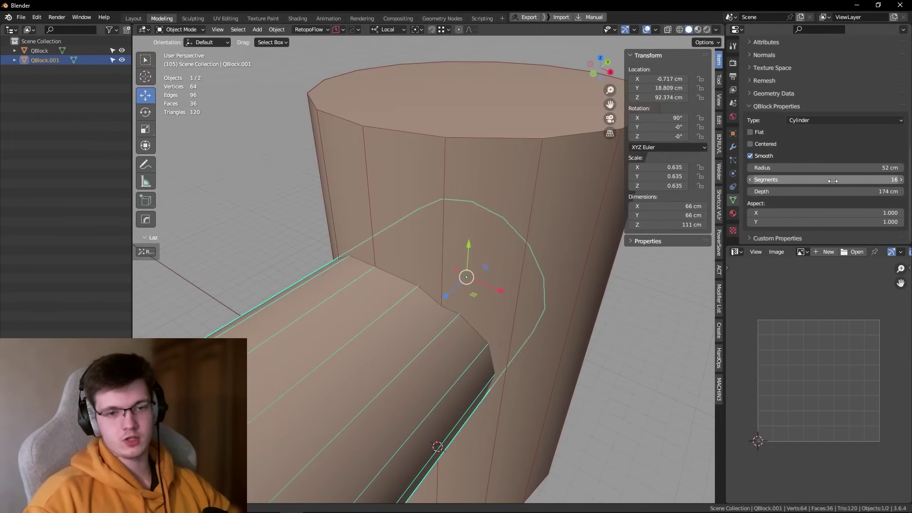
mouse_move(833, 181)
mouse_down()
mouse_move(776, 180)
mouse_move(804, 180)
mouse_up()
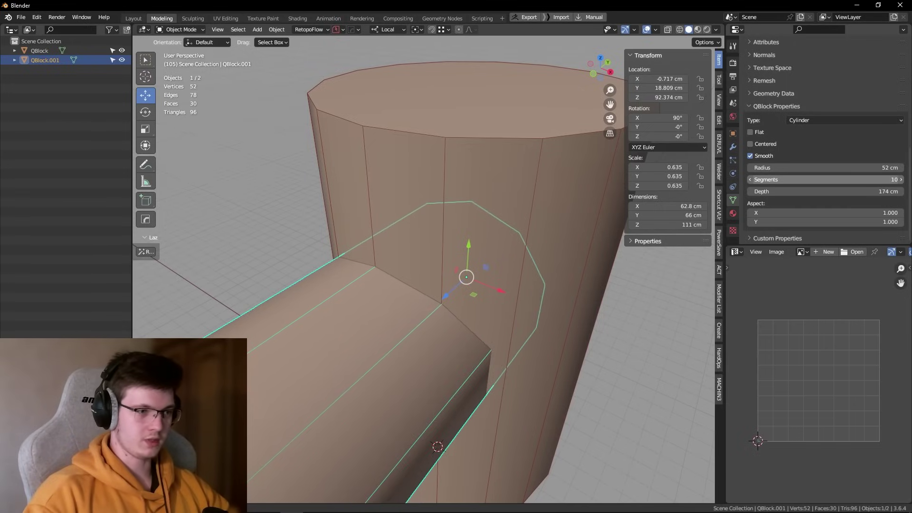
middle_drag(475, 266, 547, 221)
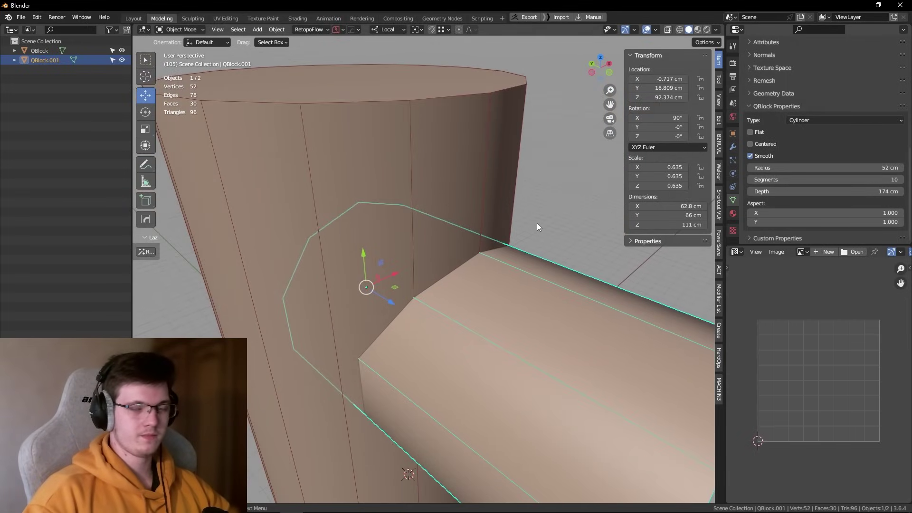
Step: Inspect the decagon branch from front and angled views, then raise its segment count
key(KP_1)
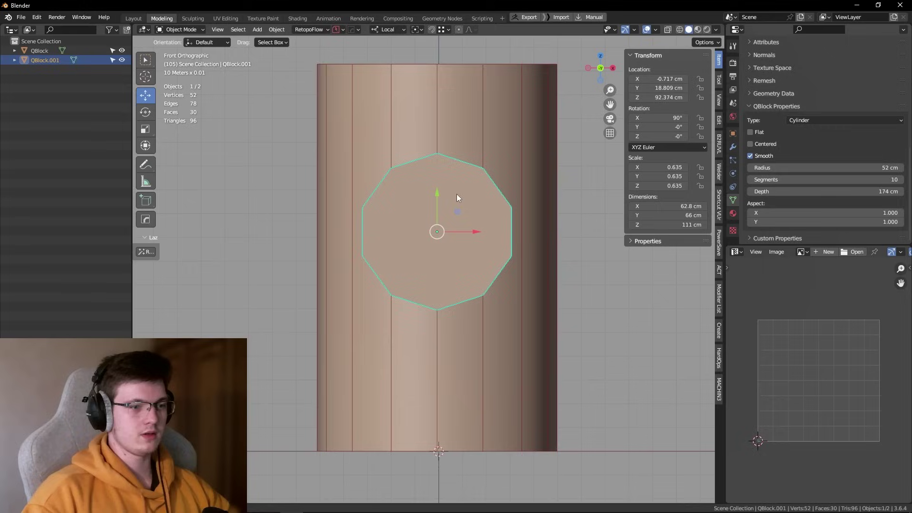
mouse_move(473, 197)
middle_down()
mouse_move(482, 225)
mouse_move(533, 238)
mouse_move(453, 253)
middle_up()
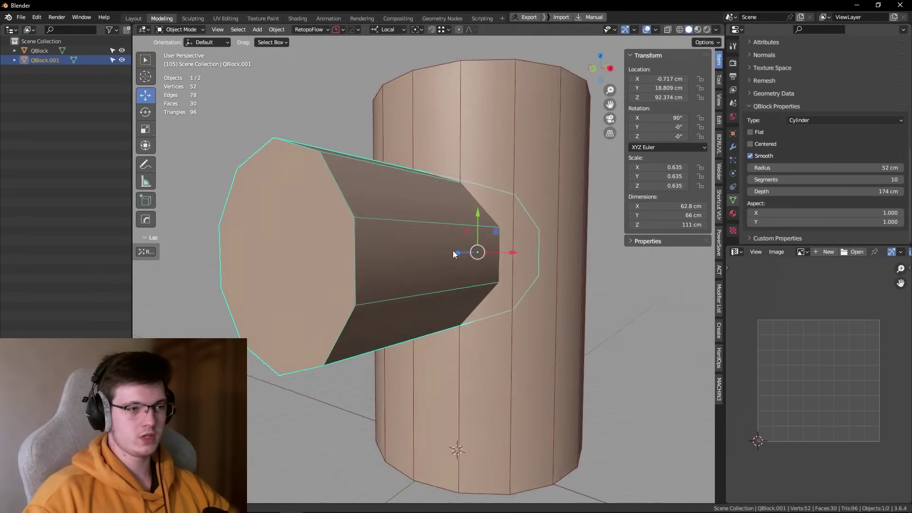
key(KP_1)
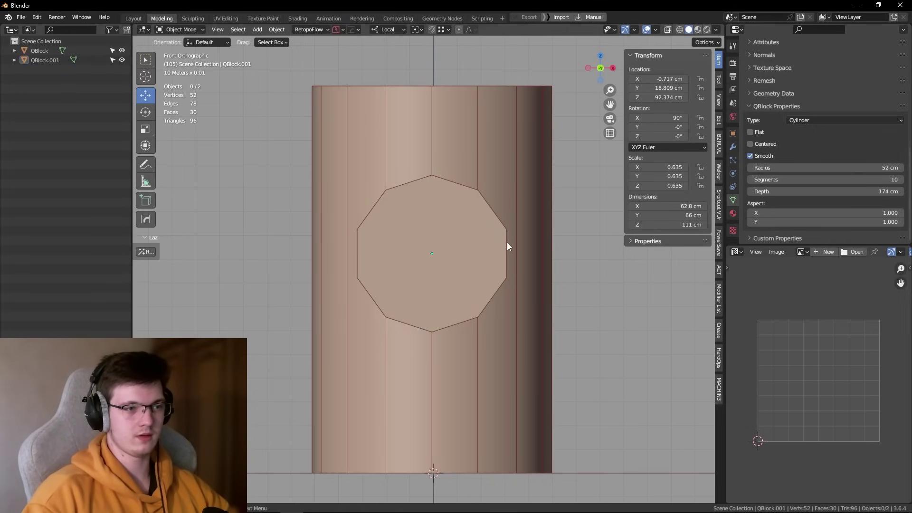
mouse_move(508, 248)
middle_down()
mouse_move(445, 290)
mouse_move(446, 276)
mouse_move(456, 286)
middle_up()
key(KP_5)
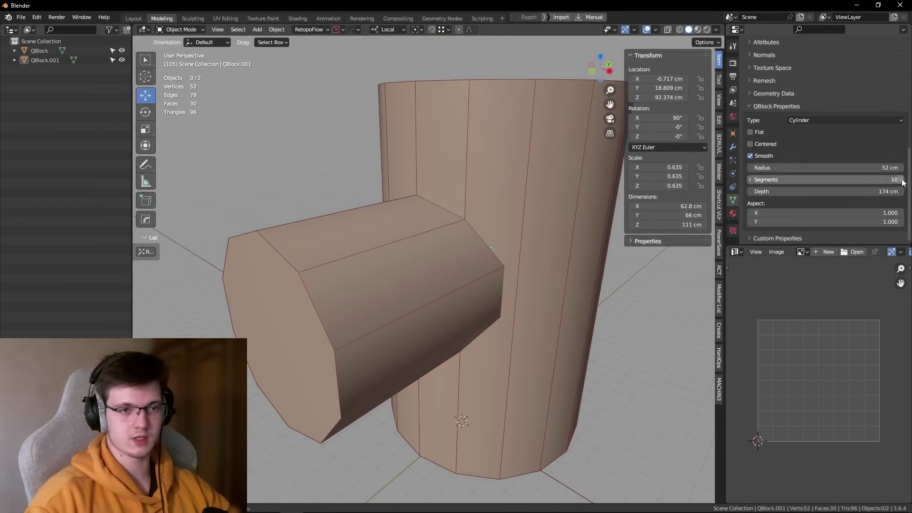
click(901, 180)
click(901, 180)
key(KP_1)
mouse_move(443, 366)
middle_down()
mouse_move(518, 267)
mouse_move(454, 330)
middle_up()
Step: Scale the horizontal branch cylinder to 0.732
click(474, 259)
scroll(475, 261, up, 3)
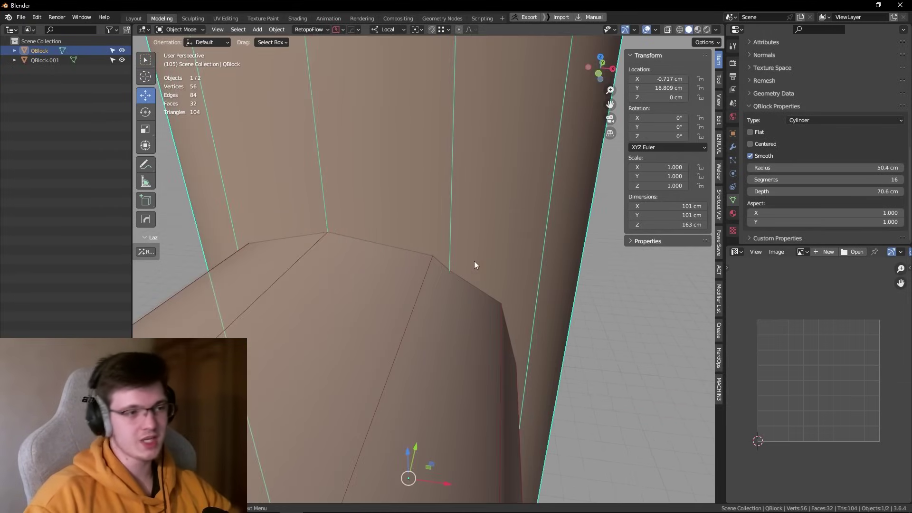
scroll(432, 259, up, 2)
scroll(418, 264, down, 3)
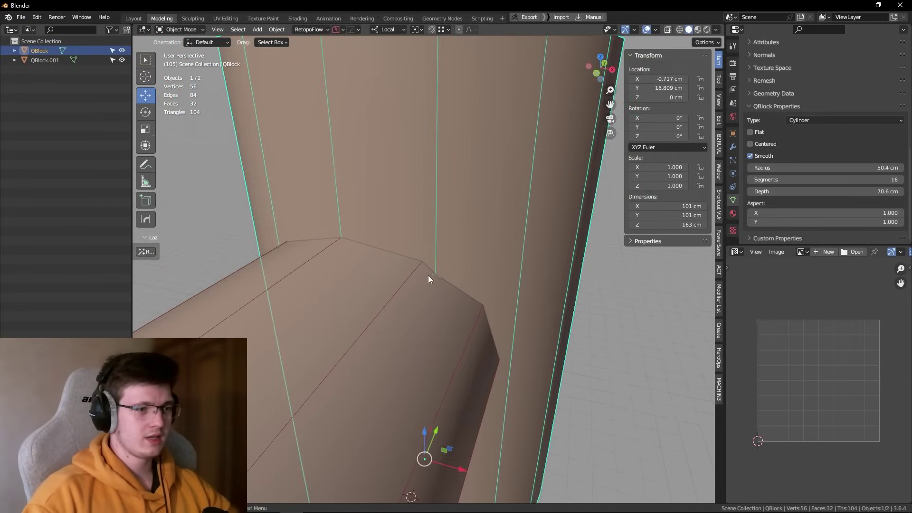
middle_drag(429, 275, 479, 270)
click(451, 288)
scroll(517, 287, up, 1)
key(s)
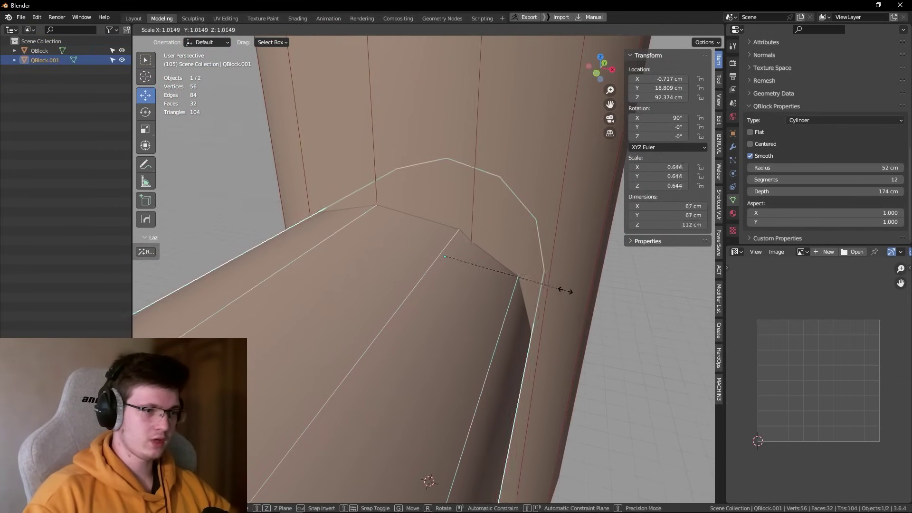
click(549, 283)
Step: Deselect everything and orbit around the joint to inspect the resized branch
key(alt+a)
scroll(549, 283, down, 2)
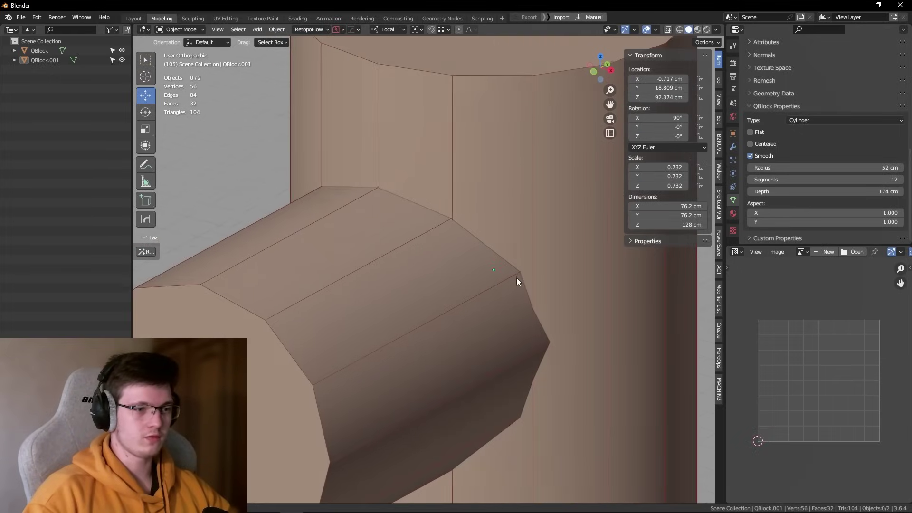
scroll(520, 286, down, 2)
scroll(521, 286, up, 1)
scroll(501, 290, up, 1)
scroll(501, 289, up, 2)
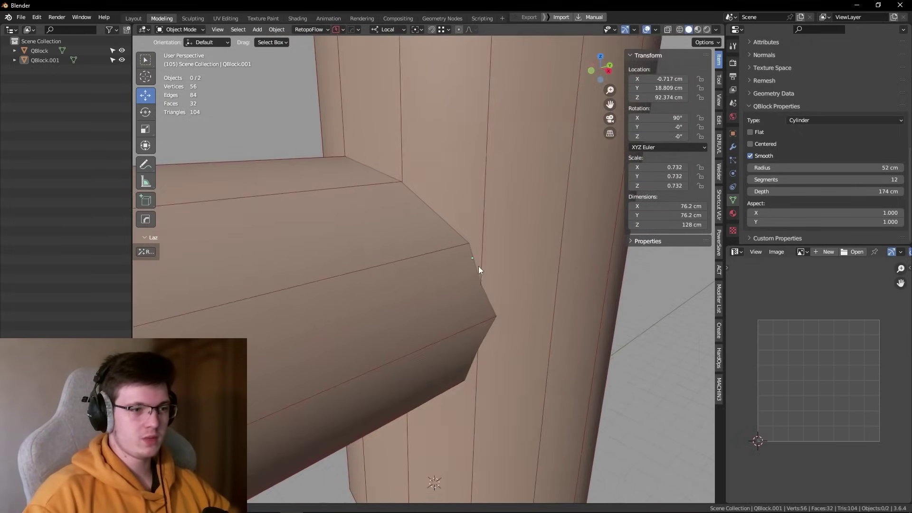
middle_drag(478, 266, 483, 204)
mouse_move(486, 310)
middle_down()
mouse_move(487, 386)
mouse_move(435, 297)
mouse_move(471, 281)
middle_up()
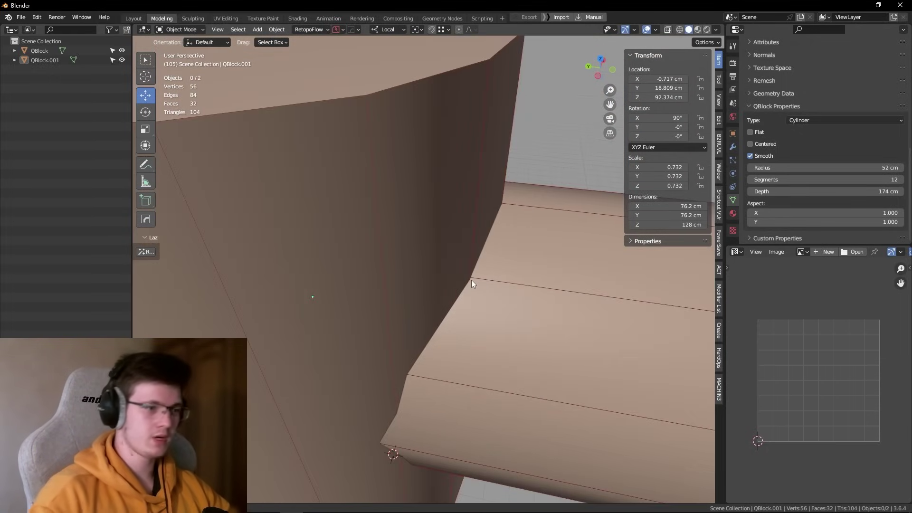
scroll(433, 219, down, 3)
mouse_move(433, 220)
middle_down()
mouse_move(422, 291)
mouse_move(431, 252)
mouse_move(385, 259)
mouse_move(266, 244)
mouse_move(415, 258)
middle_up()
scroll(431, 252, up, 2)
middle_drag(463, 284, 444, 227)
Step: Add an edge loop around the vertical cylinder at the branch's centre height
click(443, 227)
key(Tab)
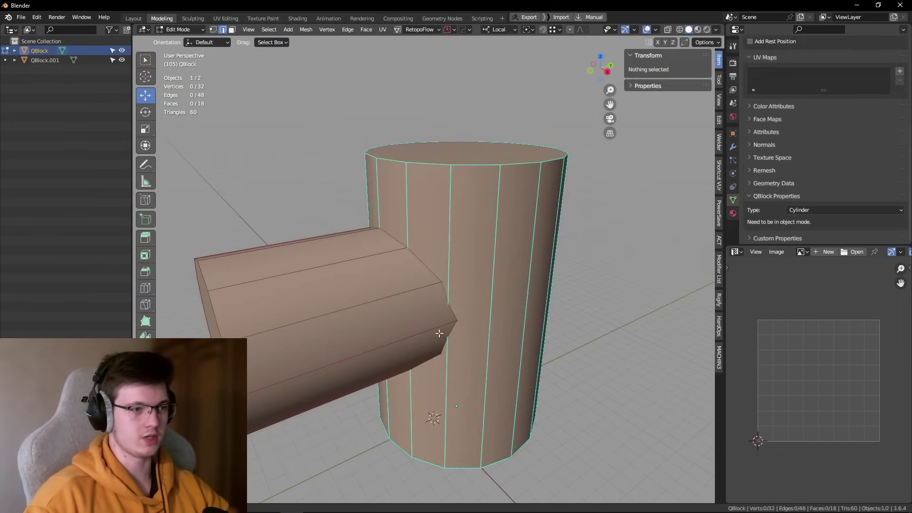
key(KP_3)
click(440, 311)
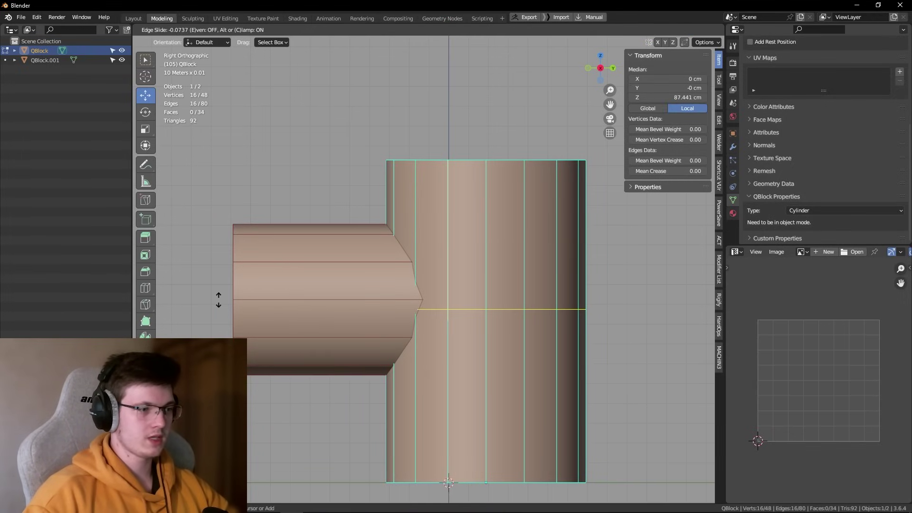
click(257, 299)
mouse_move(431, 316)
shift+middle_down()
mouse_move(448, 288)
mouse_move(489, 274)
shift+middle_up()
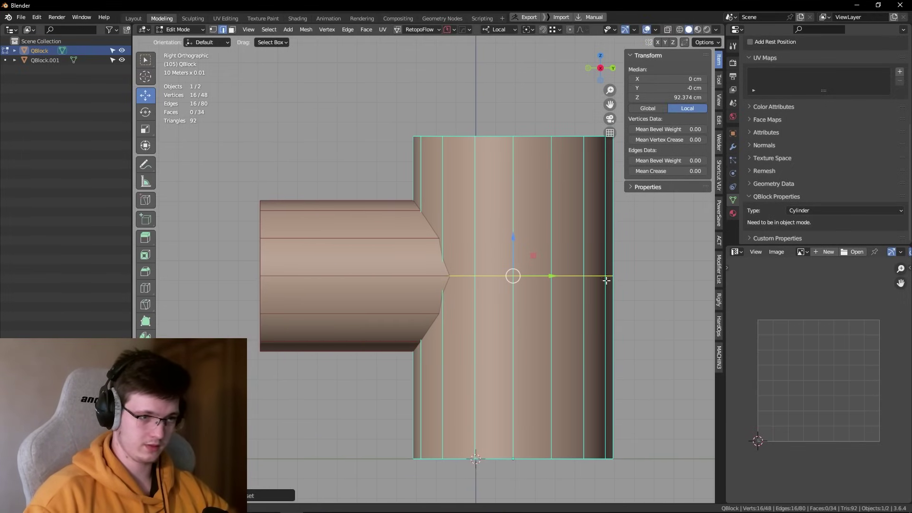
shift+middle_drag(607, 280, 703, 278)
key(Tab)
mouse_move(504, 216)
middle_down()
mouse_move(478, 233)
mouse_move(486, 255)
middle_up()
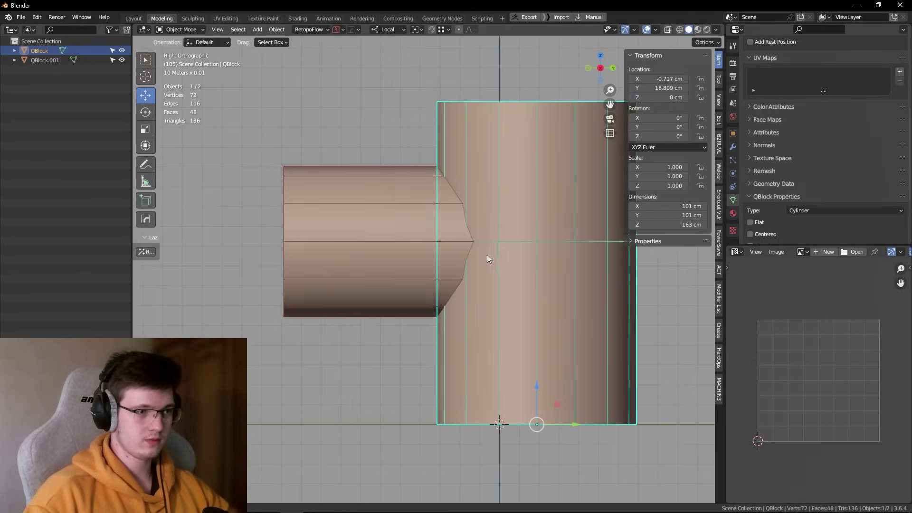
Step: Delete the vertical cylinder's lower half below the new loop
key(Tab)
key(alt+z)
drag(342, 258, 656, 446)
key(x)
click(423, 314)
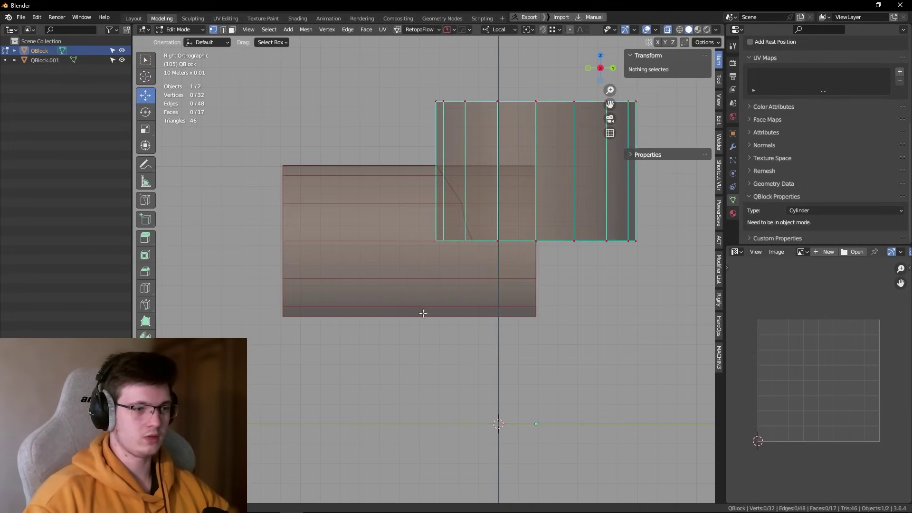
mouse_move(423, 314)
middle_down()
mouse_move(519, 257)
mouse_move(550, 273)
middle_up()
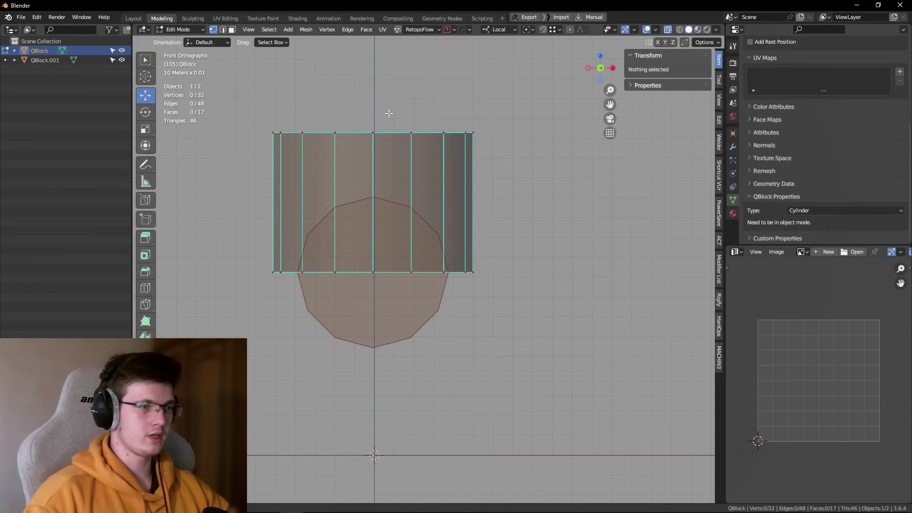
middle_drag(388, 113, 456, 190)
Step: Poke the vertical cylinder's top cap into a triangle fan
key(alt+z)
key(3)
click(428, 124)
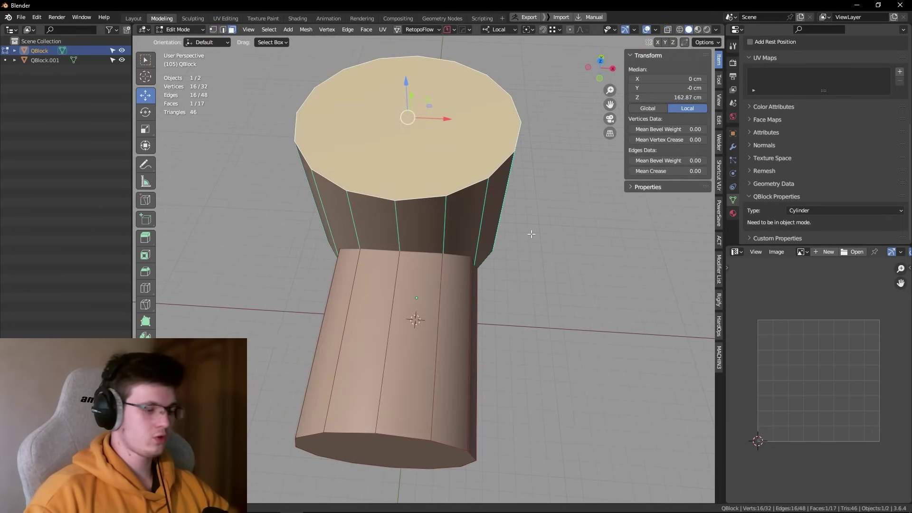
right_click(548, 239)
click(561, 285)
key(alt+a)
Step: Delete the right half of the vertical cylinder in front view and leave Edit Mode
key(1)
key(alt+z)
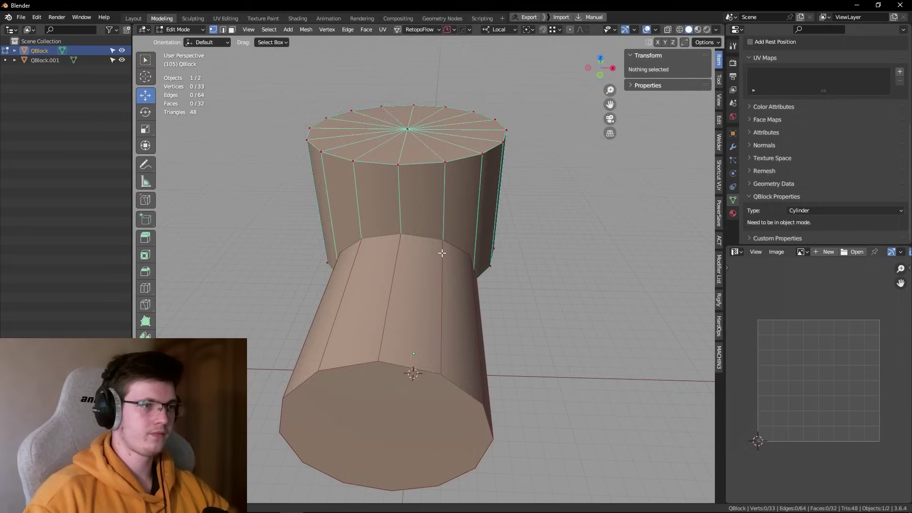
middle_drag(530, 255, 547, 118)
drag(547, 118, 427, 314)
key(x)
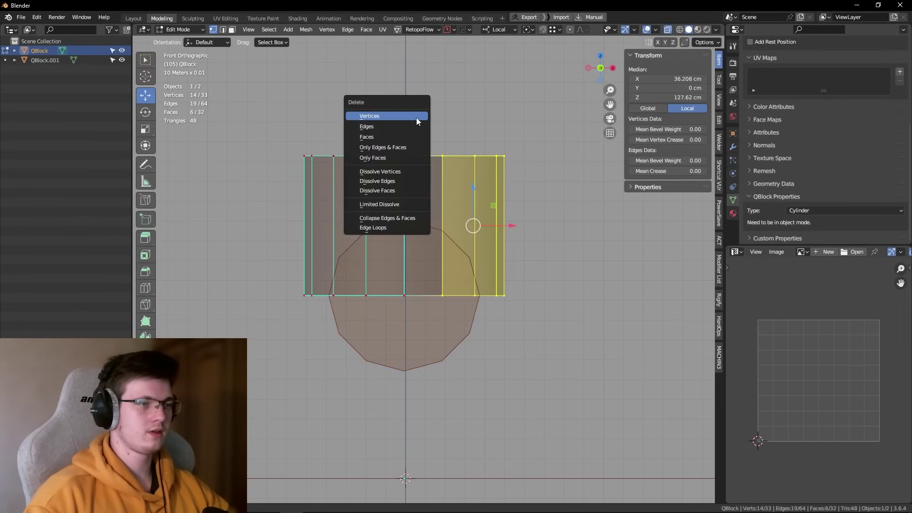
click(367, 116)
mouse_move(397, 175)
shift+middle_down()
mouse_move(456, 164)
mouse_move(473, 224)
mouse_move(494, 240)
mouse_move(533, 221)
mouse_move(474, 248)
mouse_move(532, 272)
shift+middle_up()
key(Tab)
key(alt+z)
click(473, 257)
Step: Try an edge loop across the branch cylinder, then undo it
key(1)
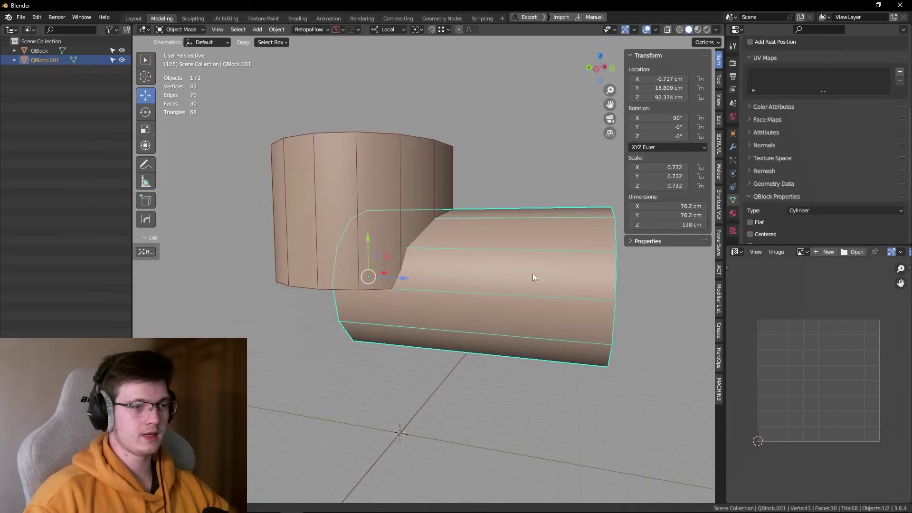
key(ctrl+3)
key(Tab)
key(ctrl+r)
click(474, 223)
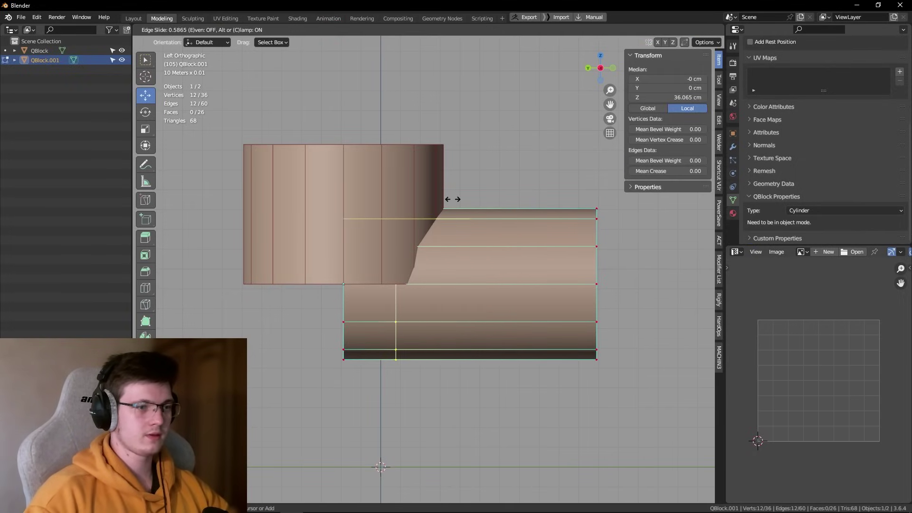
click(453, 199)
key(ctrl+z)
Step: Inset the branch's end cap face and turn it into a triangle fan
key(1)
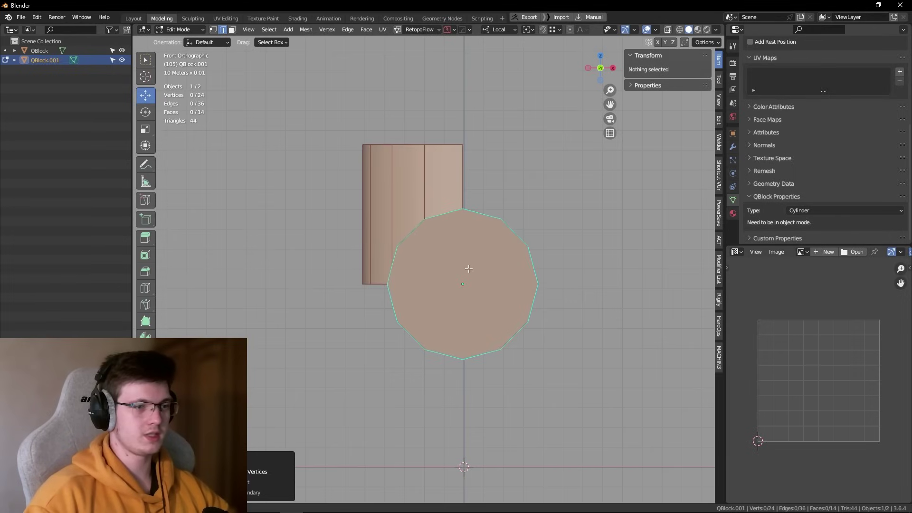
key(3)
mouse_move(483, 265)
middle_down()
mouse_move(515, 291)
mouse_move(491, 290)
middle_up()
click(515, 291)
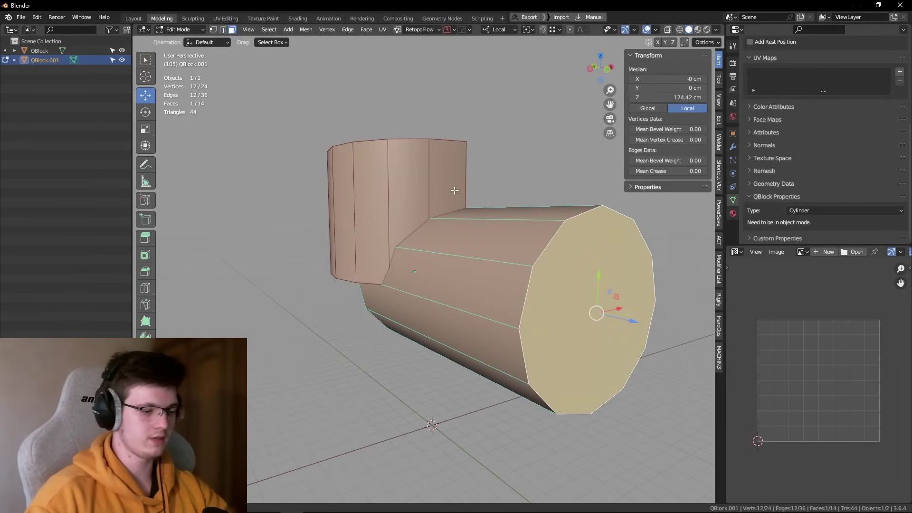
key(i)
click(473, 198)
key(m)
key(KP_1)
Step: Delete half of the branch's vertices in front view, then select both cylinders
key(1)
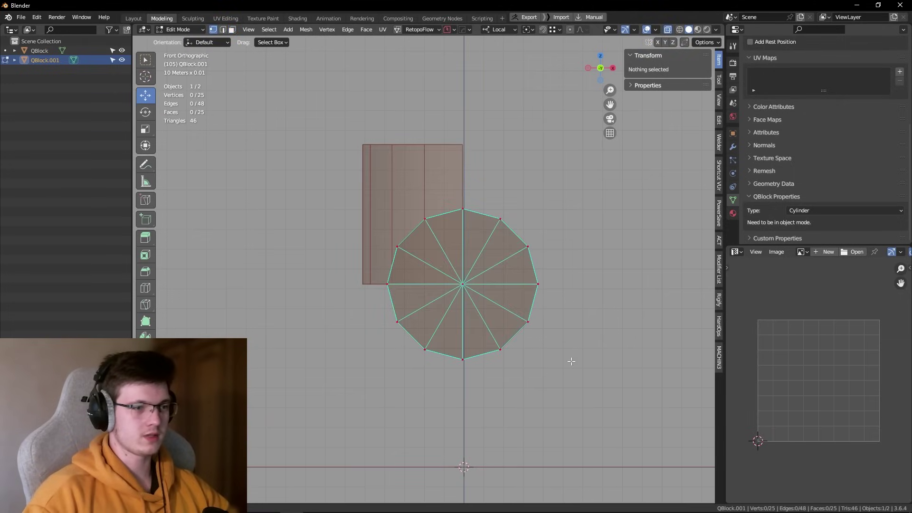
key(c)
drag(528, 247, 425, 350)
key(x)
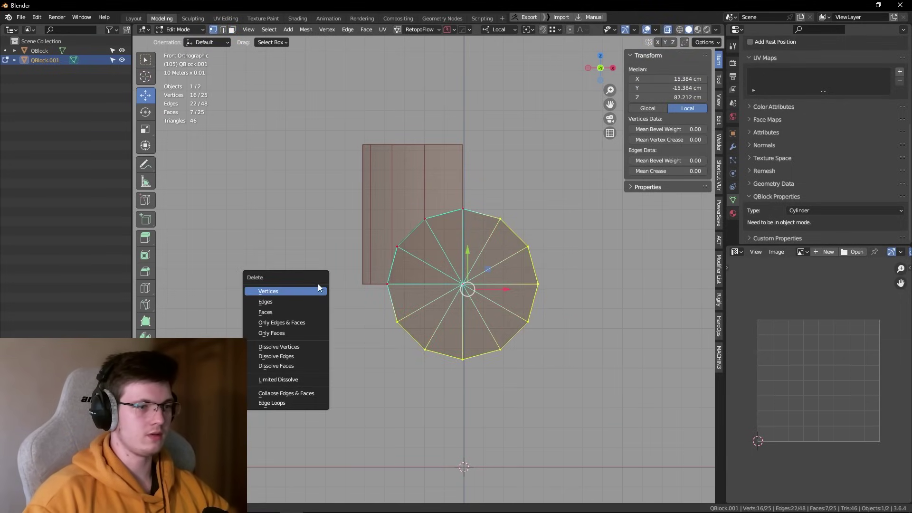
click(318, 287)
mouse_move(306, 288)
middle_down()
mouse_move(437, 301)
mouse_move(466, 192)
mouse_move(464, 205)
mouse_move(391, 209)
mouse_move(373, 234)
mouse_move(366, 299)
mouse_move(380, 266)
middle_up()
key(Tab)
key(Tab)
key(Tab)
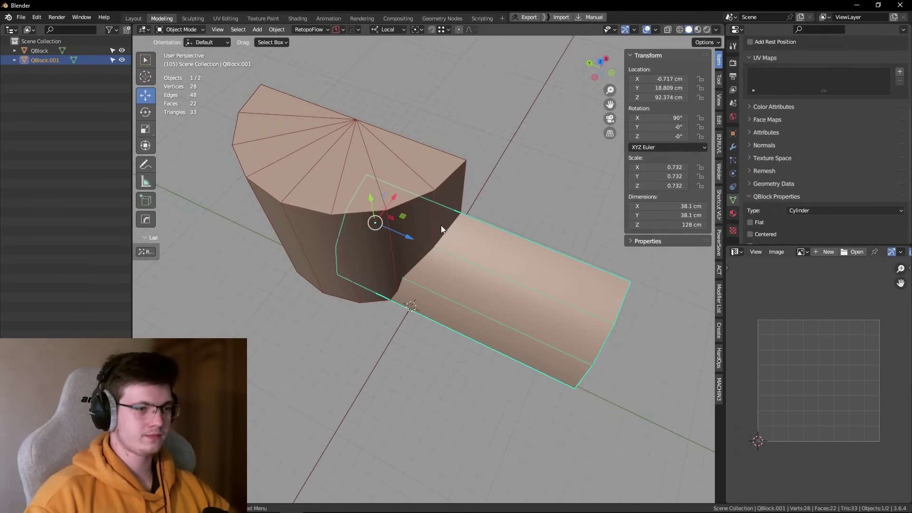
shift+click(434, 221)
Step: Join the branch and vertical cylinder into one mesh, then test-delete the junction vertices and undo
key(ctrl+j)
mouse_move(434, 221)
middle_down()
mouse_move(489, 302)
mouse_move(491, 249)
mouse_move(511, 351)
mouse_move(414, 306)
mouse_move(460, 224)
mouse_move(537, 233)
mouse_move(428, 360)
mouse_move(418, 316)
middle_up()
scroll(373, 243, up, 5)
scroll(373, 246, down, 5)
key(Tab)
key(x)
click(512, 354)
key(ctrl+z)
Step: Maximize the 3D view and select the whole joined mesh around the junction
scroll(483, 306, up, 3)
key(ctrl+space)
key(a)
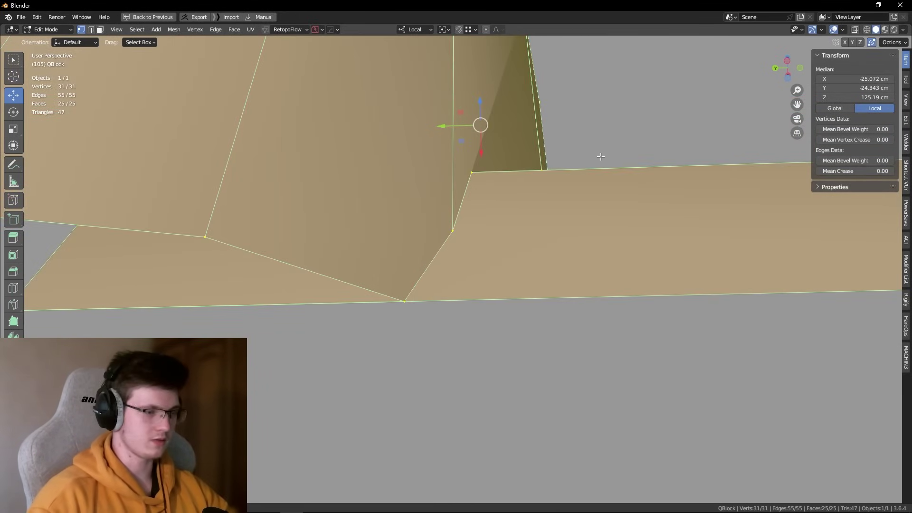
mouse_move(561, 164)
middle_down()
mouse_move(373, 247)
mouse_move(415, 228)
mouse_move(414, 241)
mouse_move(244, 260)
middle_up()
key(ctrl+z)
key(ctrl+shift+z)
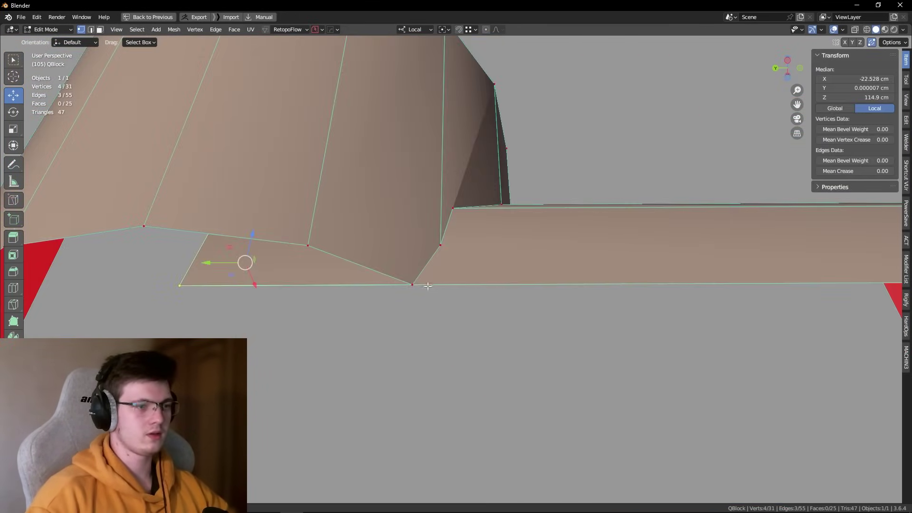
Step: Enable Auto Merge in Options and select the four overlapping junction vertices
click(417, 286)
click(892, 42)
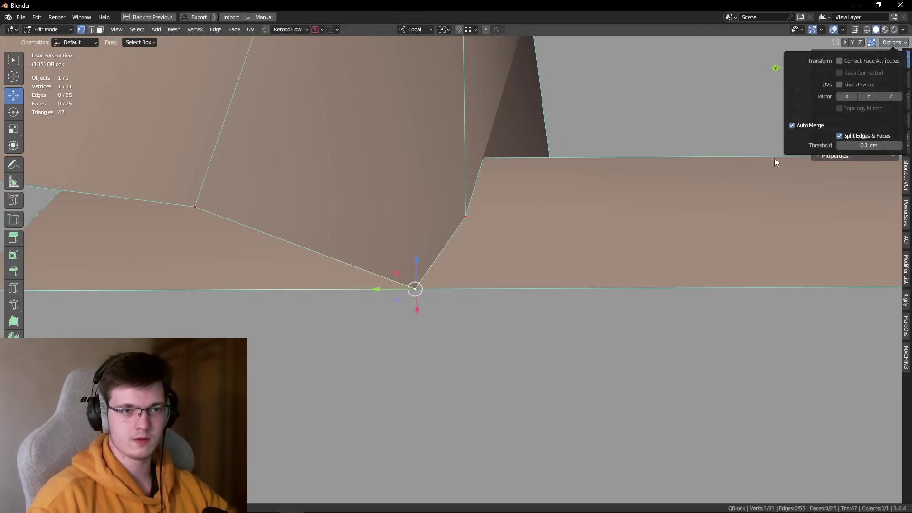
middle_drag(774, 162, 462, 227)
key(z)
click(520, 264)
middle_drag(520, 265, 372, 180)
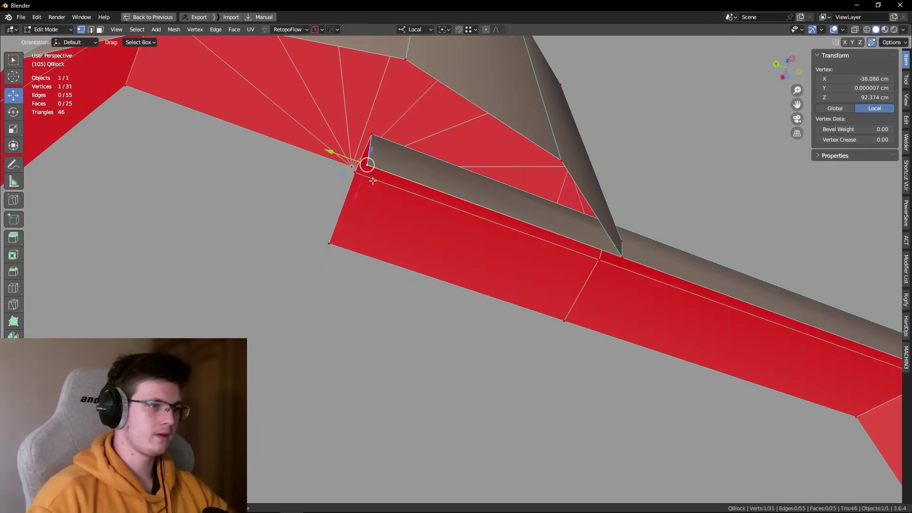
shift+click(323, 245)
middle_drag(324, 245, 431, 154)
Step: Delete the four overlapping junction vertices and swing to a side view
key(ctrl+x)
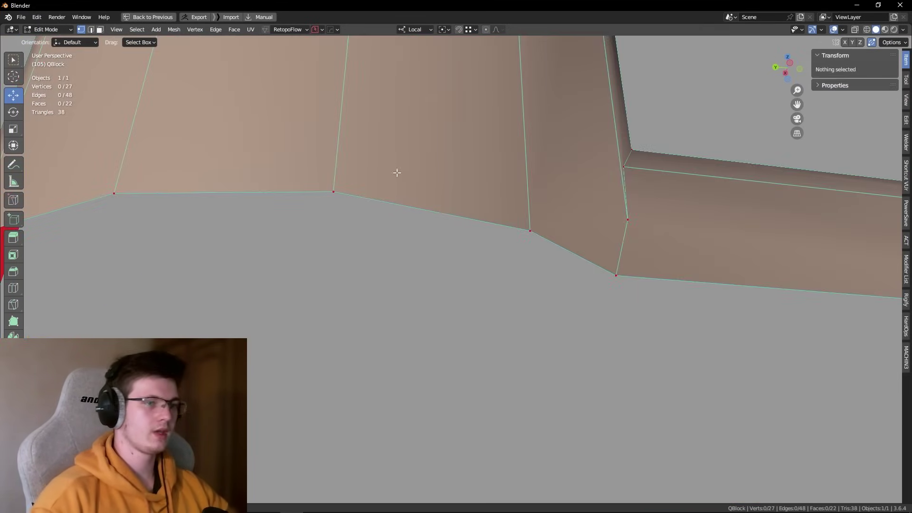
mouse_move(432, 115)
middle_down()
mouse_move(614, 298)
mouse_move(578, 248)
middle_up()
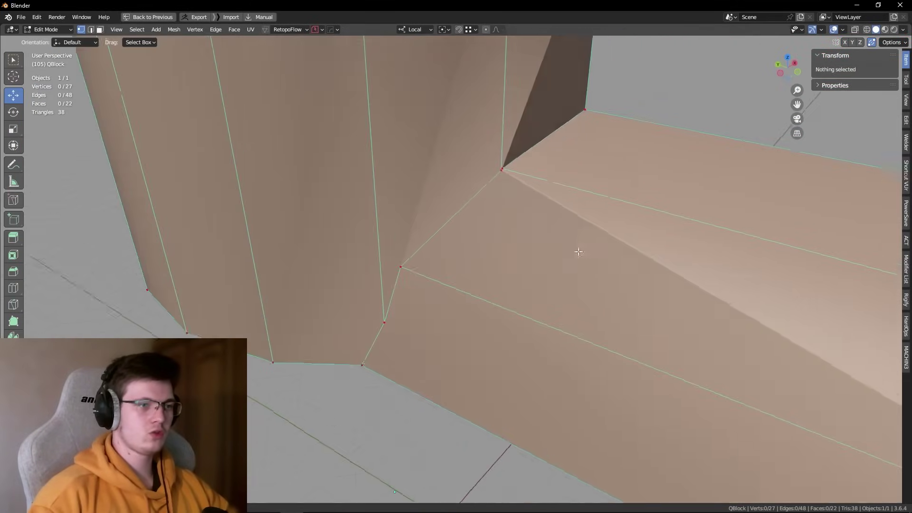
middle_drag(417, 281, 485, 277)
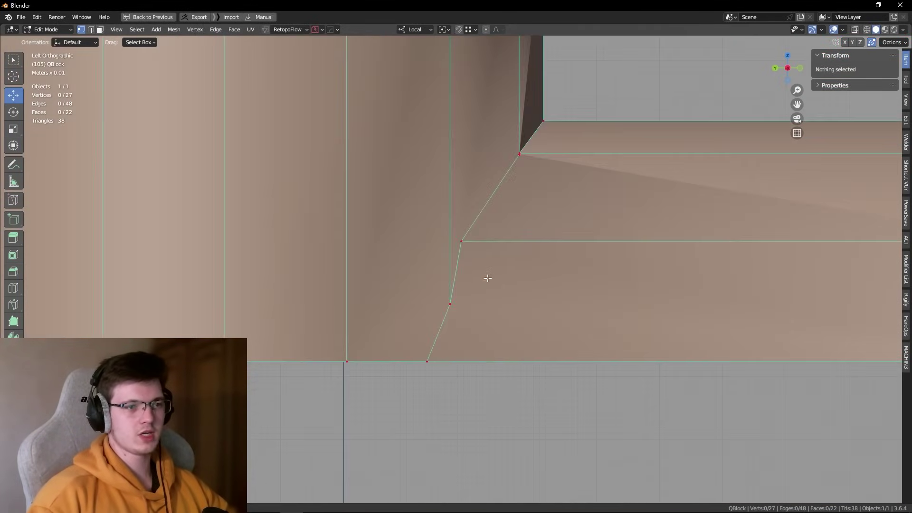
shift+middle_drag(468, 234, 614, 200)
Step: Knife-cut a horizontal loop around the cylinder's middle, running into the branch junction
key(k)
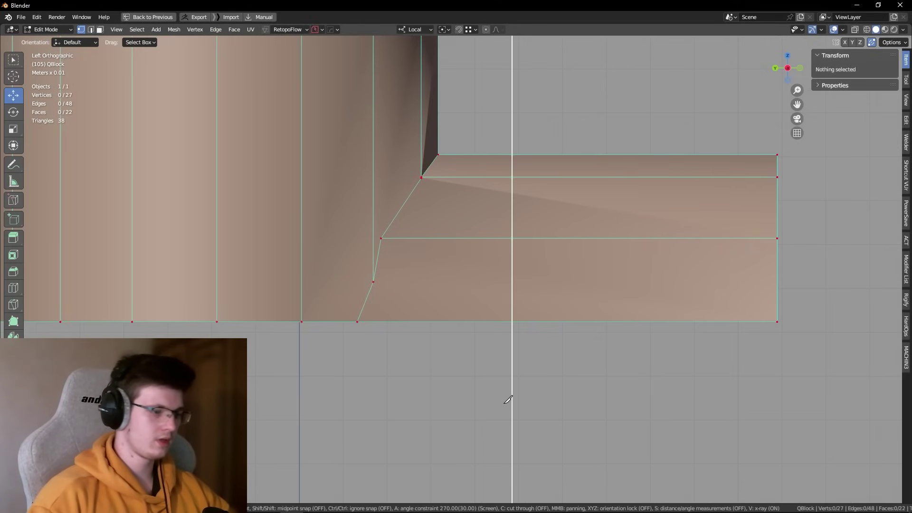
key(Return)
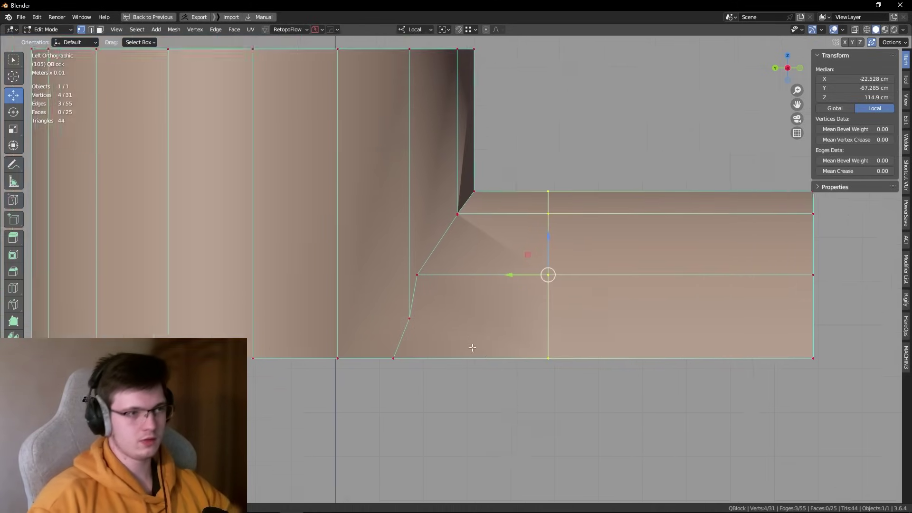
scroll(471, 263, down, 3)
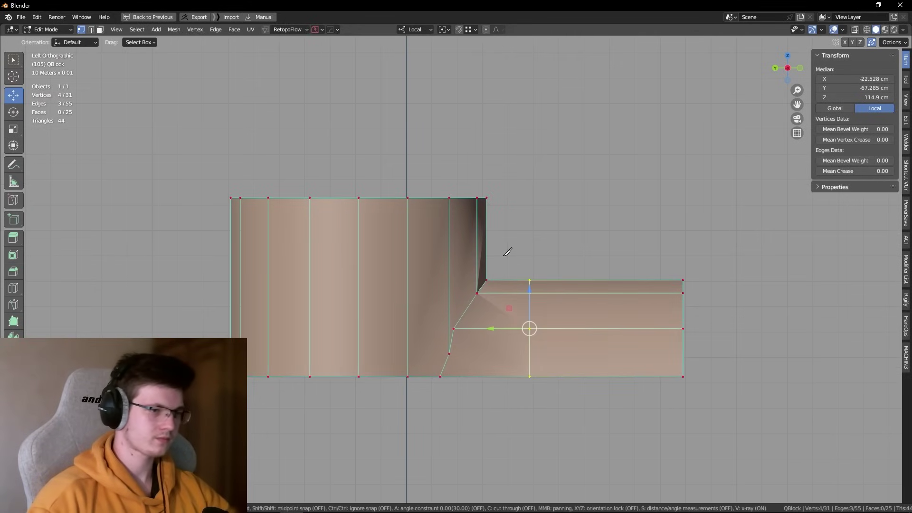
key(Return)
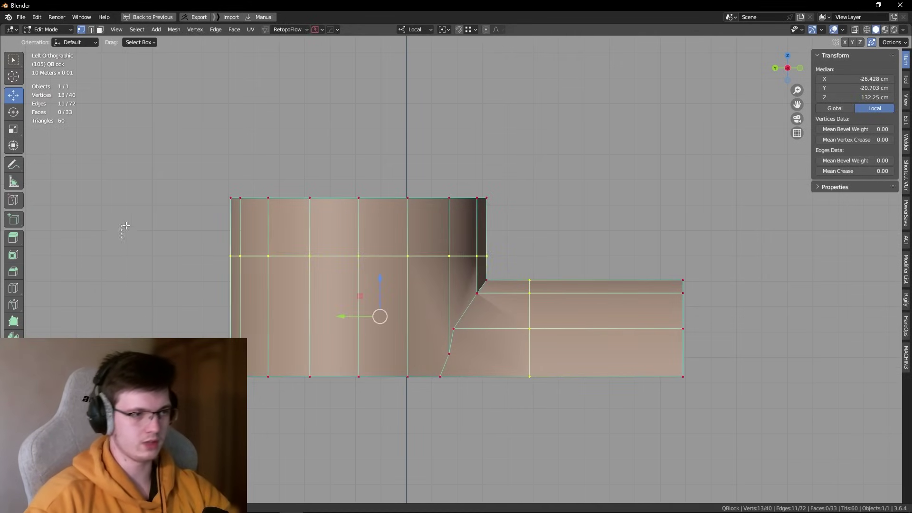
key(alt+a)
mouse_move(421, 289)
shift+middle_down()
mouse_move(373, 289)
mouse_move(465, 285)
mouse_move(437, 279)
mouse_move(554, 232)
mouse_move(437, 264)
shift+middle_up()
scroll(437, 279, down, 5)
scroll(554, 231, up, 6)
scroll(554, 231, down, 4)
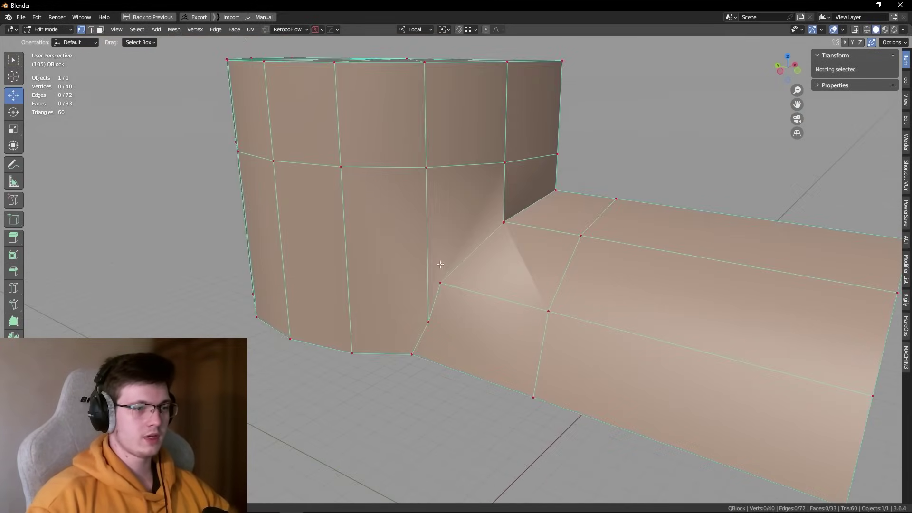
scroll(435, 272, up, 3)
click(432, 152)
Step: Vertex-slide two junction vertices along their edges
scroll(435, 154, up, 2)
key(g)
key(g)
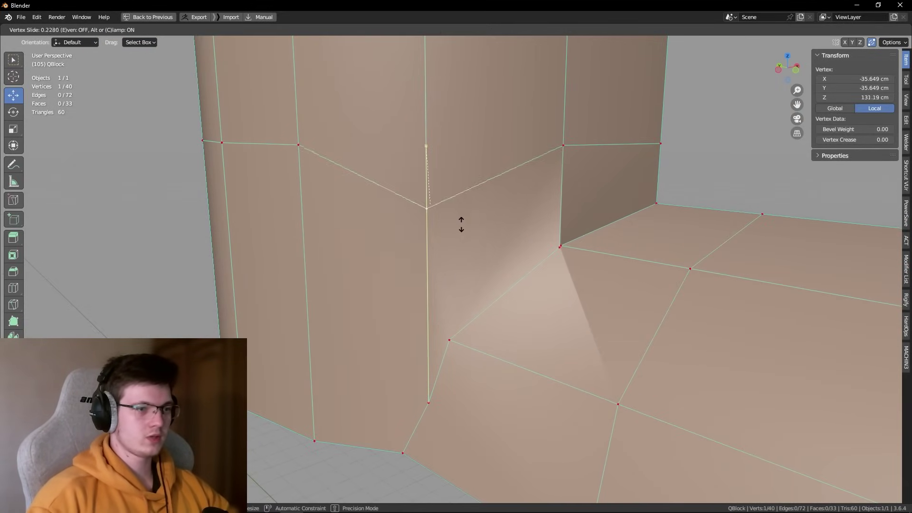
click(465, 284)
click(582, 138)
key(g)
key(g)
click(585, 173)
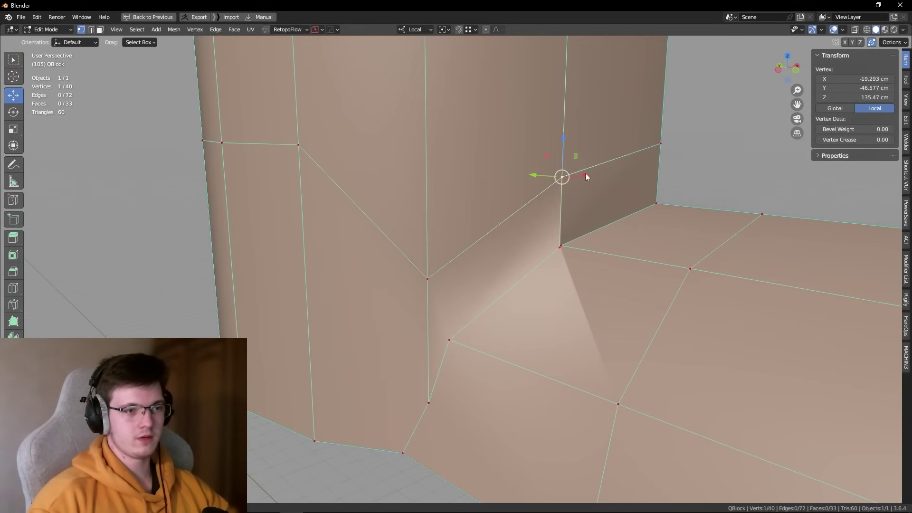
mouse_move(585, 173)
middle_down()
mouse_move(501, 287)
mouse_move(608, 209)
middle_up()
key(alt+a)
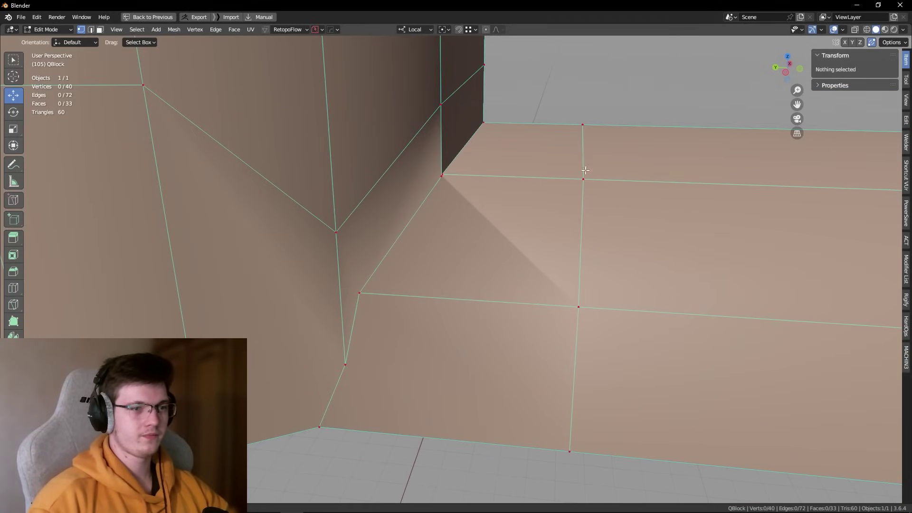
Step: Slide the vertex on the branch's top edge toward the junction
drag(509, 159, 511, 160)
key(g)
key(g)
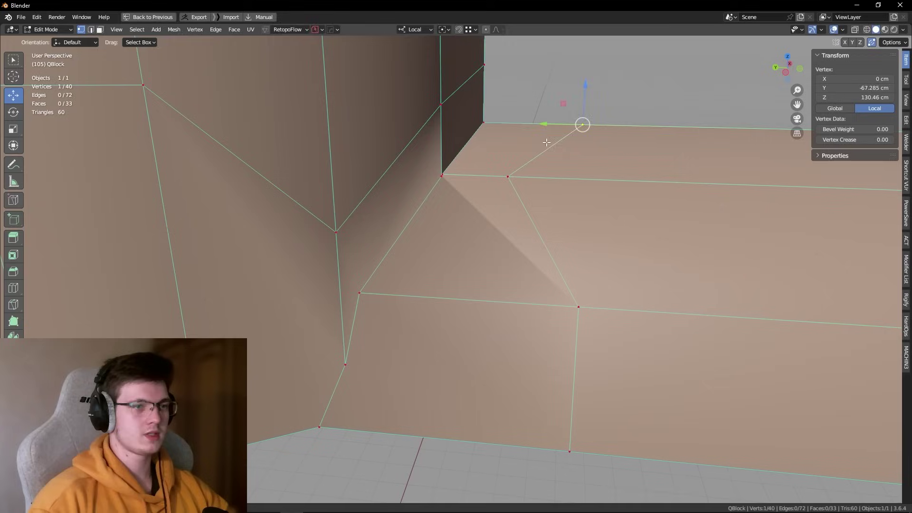
key(g)
key(g)
Step: Slide the branch's bottom-edge vertex and a cylinder vertex down their edges
key(g)
key(g)
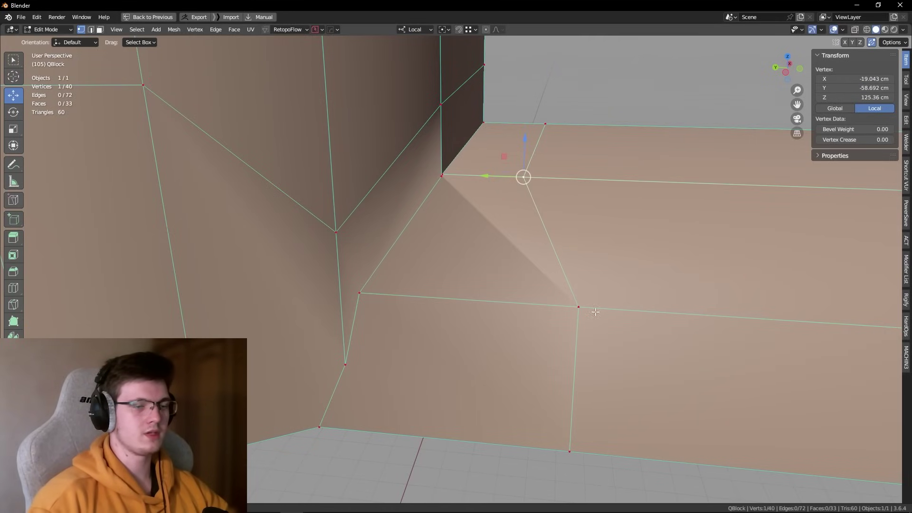
click(452, 319)
middle_drag(453, 320, 577, 339)
click(580, 364)
key(g)
key(g)
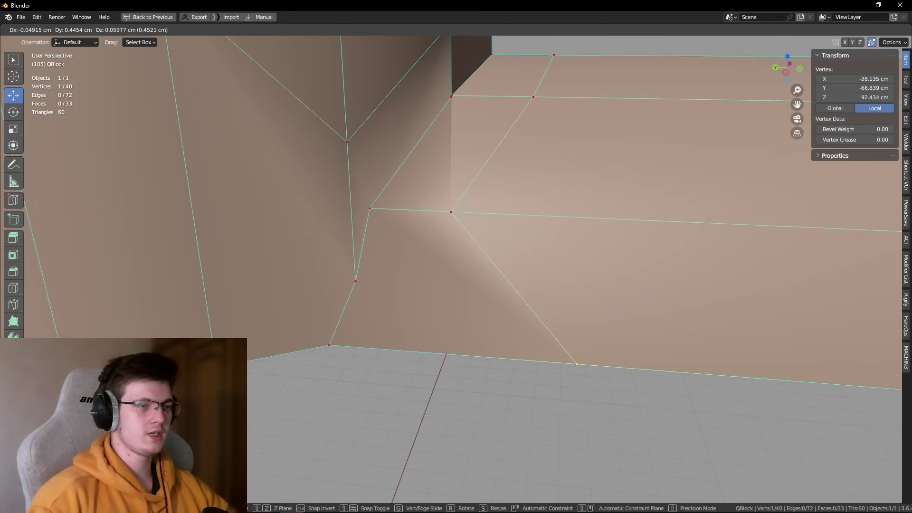
click(452, 387)
middle_drag(451, 386, 441, 329)
scroll(338, 188, down, 3)
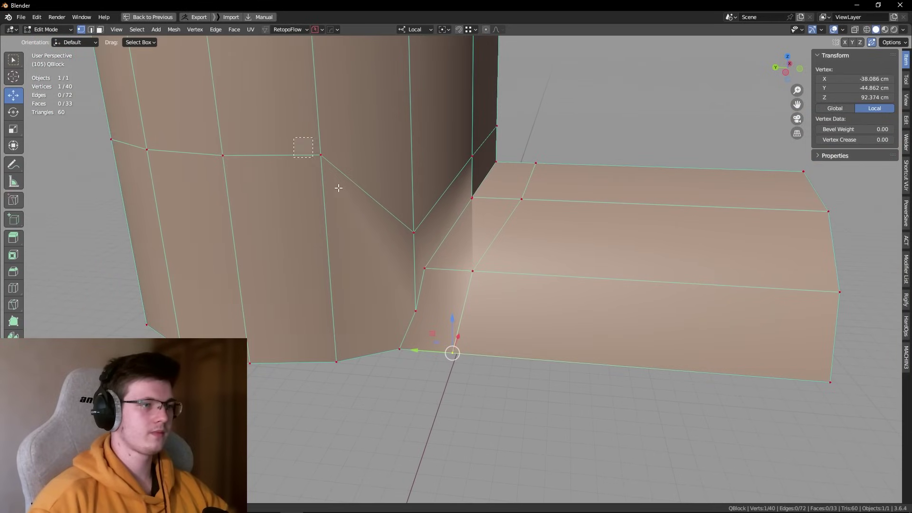
key(g)
key(g)
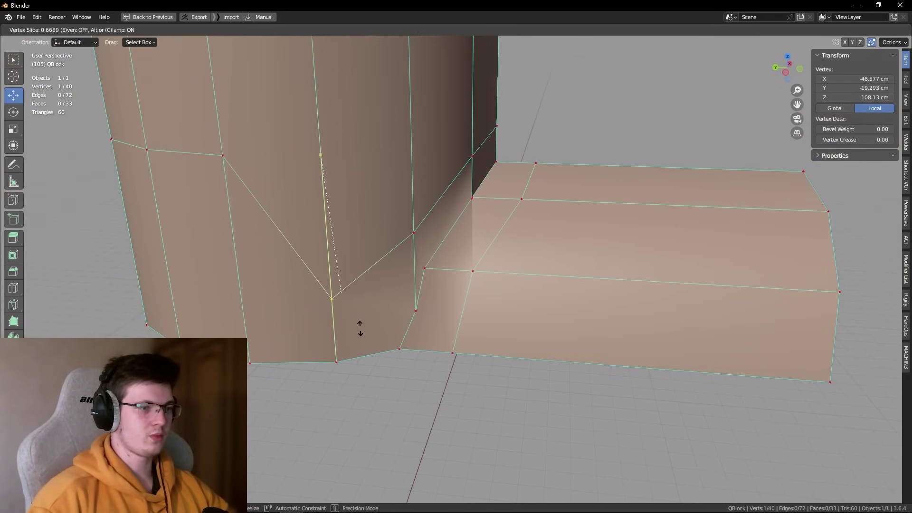
click(360, 329)
key(alt+a)
Step: Select the cylinder's middle edge loop in X-ray and lower it along Z
middle_drag(407, 380, 372, 350)
scroll(385, 256, up, 2)
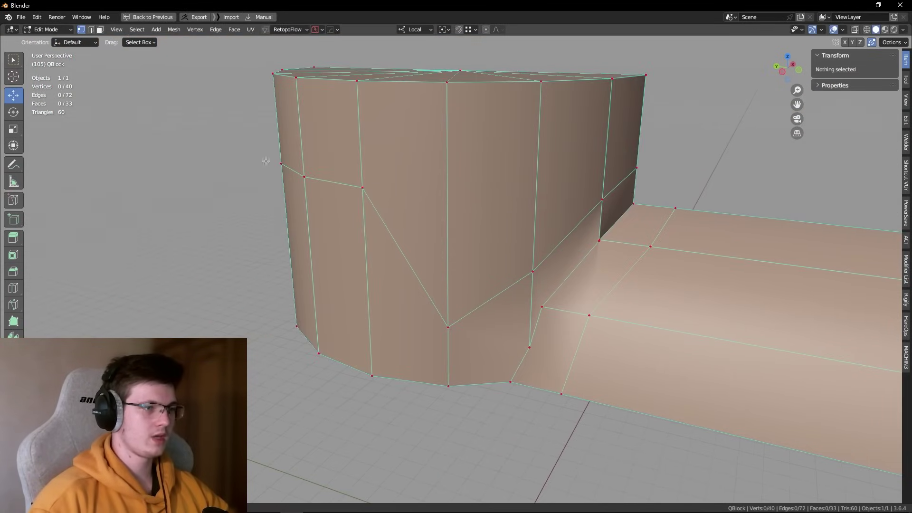
middle_drag(266, 161, 145, 155)
key(alt+z)
alt+click(242, 201)
key(alt+z)
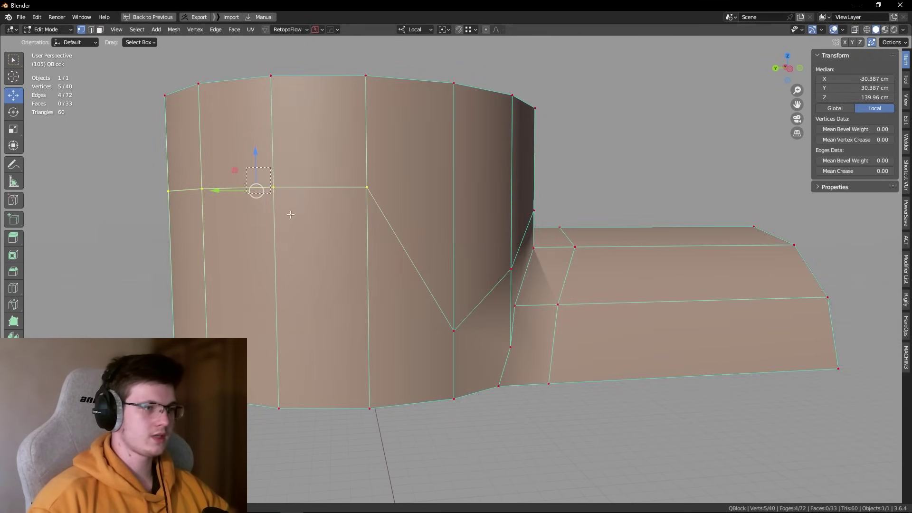
key(g)
key(z)
click(459, 329)
key(alt+a)
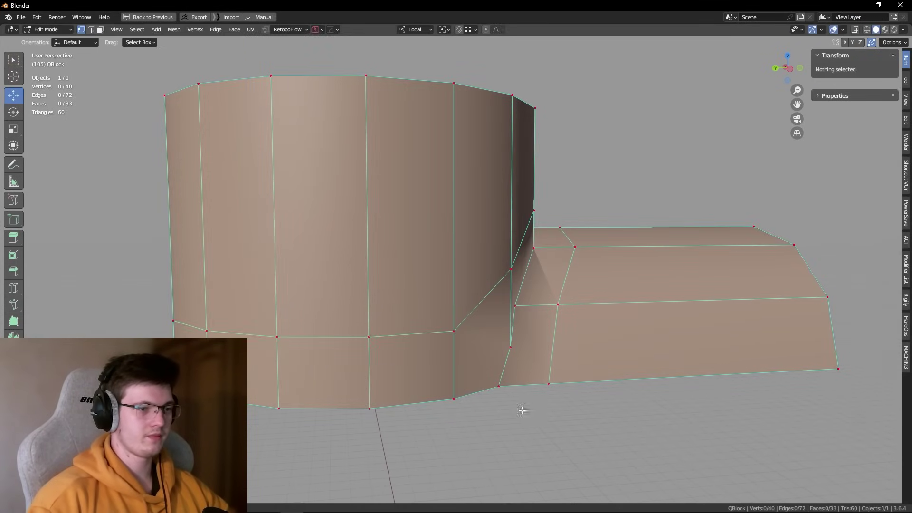
Step: Merge the junction's lower-corner vertex pair At Center, then merge a neighbouring vertex
scroll(442, 323, up, 5)
middle_drag(438, 323, 426, 318)
click(421, 313)
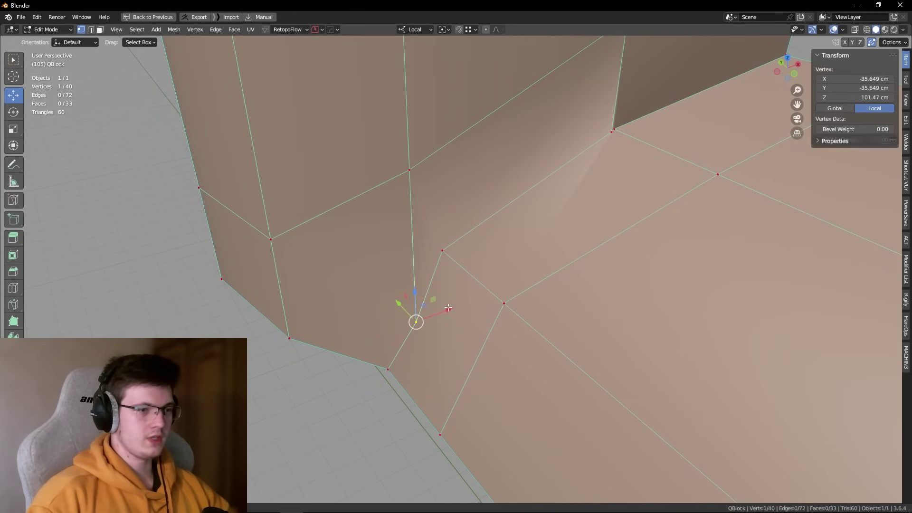
shift+click(443, 251)
middle_drag(445, 254, 475, 298)
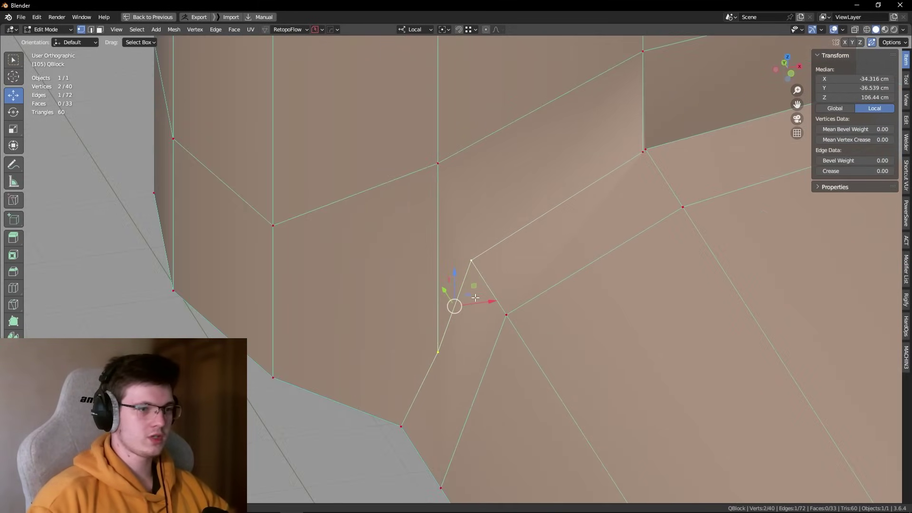
mouse_move(518, 267)
middle_down()
mouse_move(531, 271)
mouse_move(466, 288)
middle_up()
key(m)
key(m)
click(385, 312)
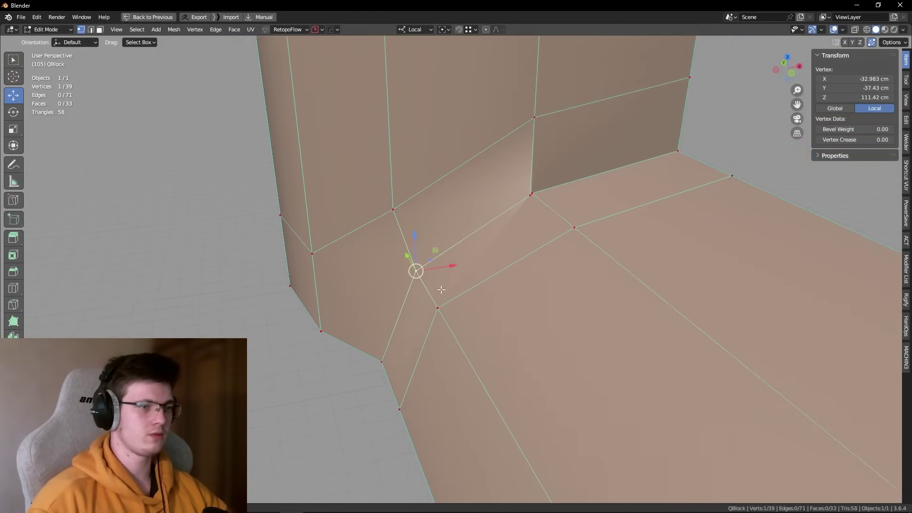
middle_drag(386, 311, 398, 283)
mouse_move(541, 255)
middle_down()
mouse_move(508, 264)
mouse_move(574, 247)
middle_up()
key(m)
key(3)
Step: Select and move the vertex above the junction in vertex mode
middle_drag(631, 269, 560, 265)
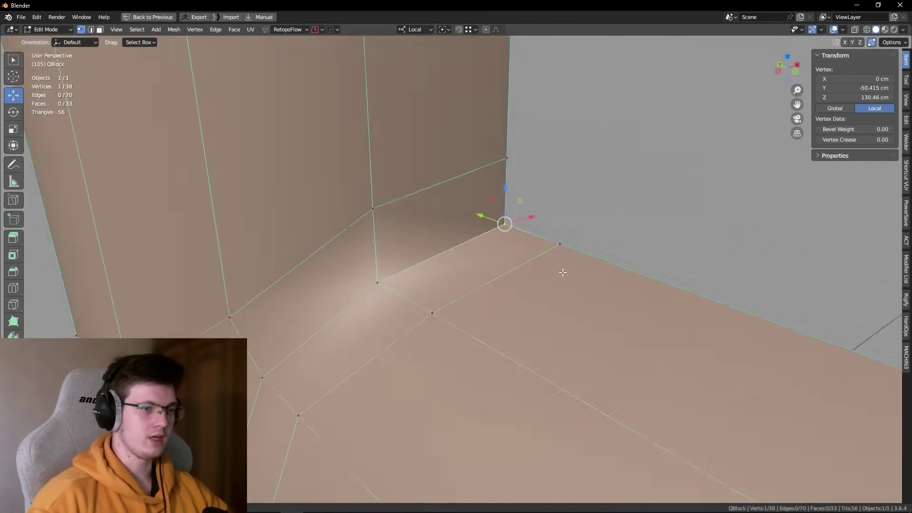
key(alt+a)
mouse_move(539, 316)
middle_down()
mouse_move(552, 299)
mouse_move(551, 197)
mouse_move(436, 252)
middle_up()
key(Tab)
key(Tab)
key(1)
drag(457, 227, 457, 225)
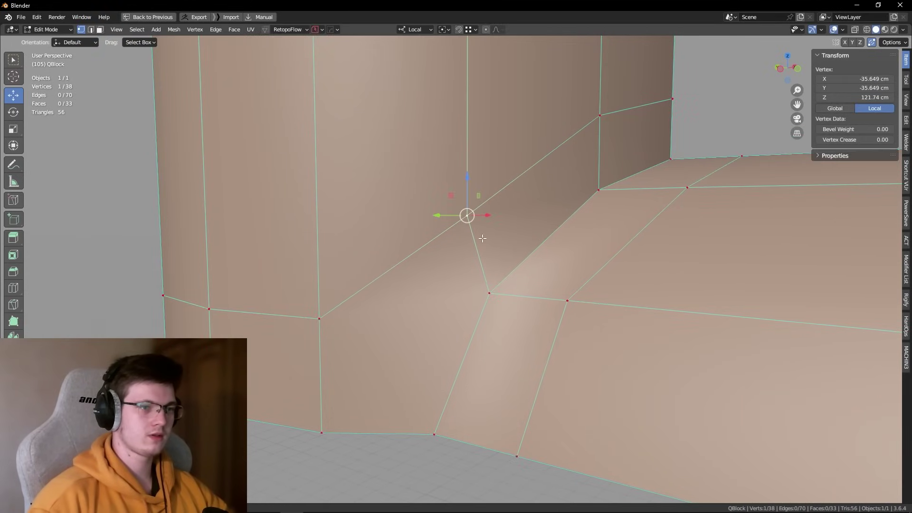
middle_drag(482, 238, 611, 142)
middle_drag(479, 321, 520, 173)
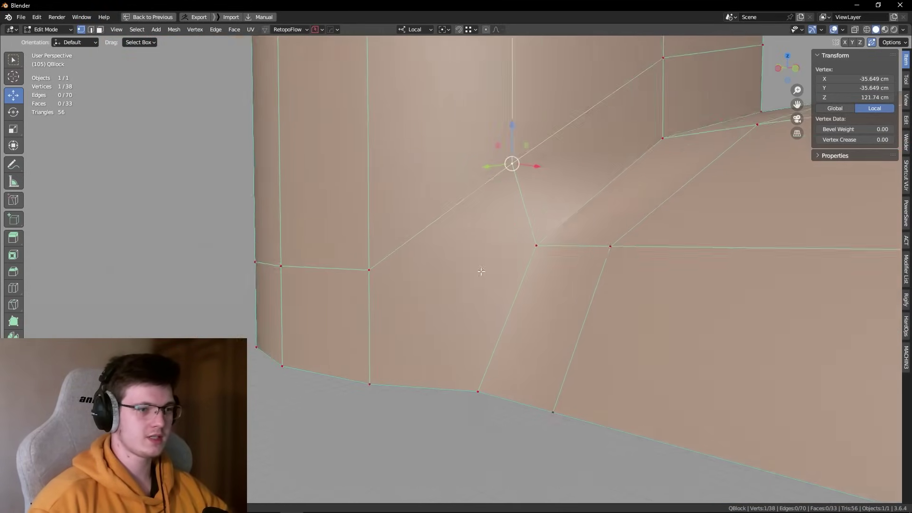
Step: Turn on Auto Merge so overlapping junction vertices fuse
key(m)
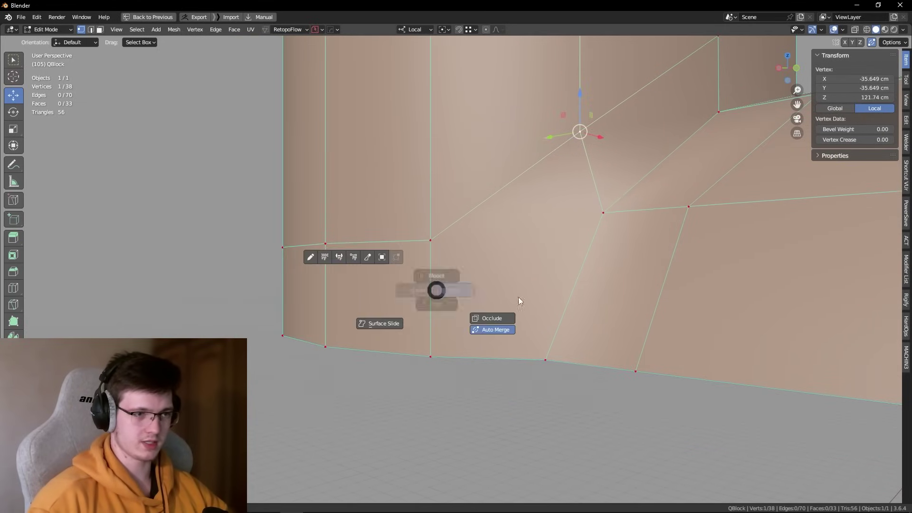
click(379, 287)
mouse_move(443, 336)
middle_down()
mouse_move(404, 351)
mouse_move(366, 263)
middle_up()
key(2)
key(alt+a)
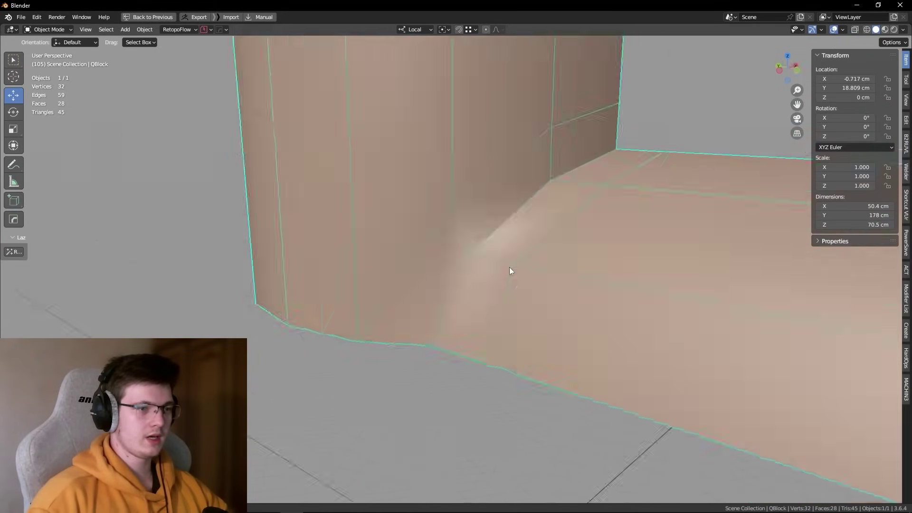
Step: In front view, select the centre-edge vertices and set the origin to them
scroll(509, 270, down, 6)
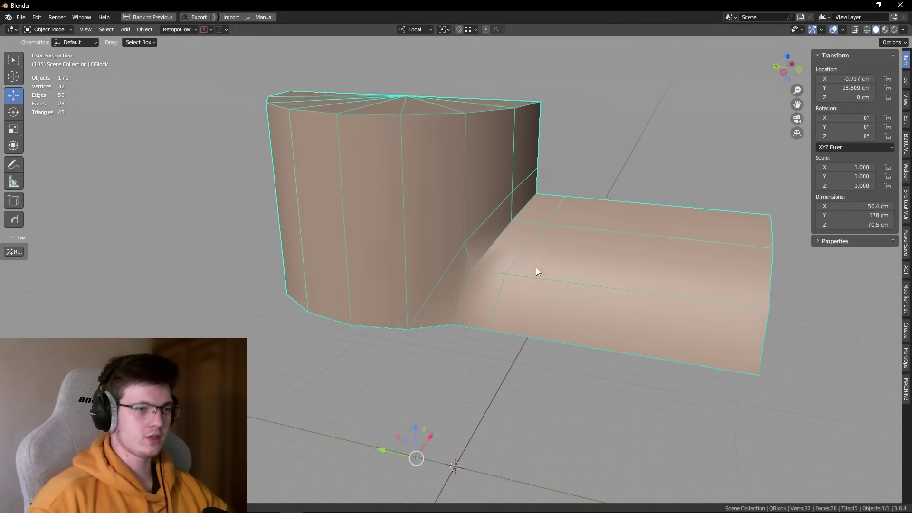
mouse_move(536, 267)
middle_down()
mouse_move(566, 292)
mouse_move(530, 299)
middle_up()
key(KP_1)
scroll(568, 271, down, 4)
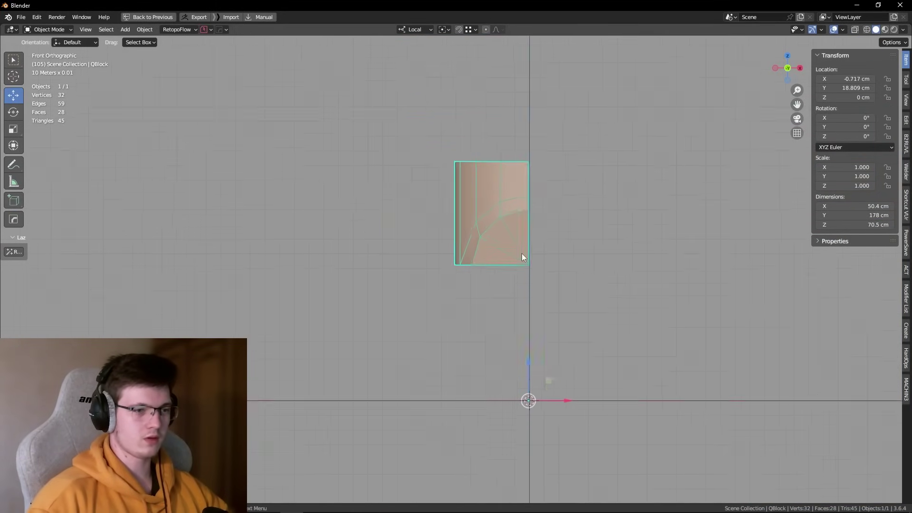
scroll(523, 256, down, 1)
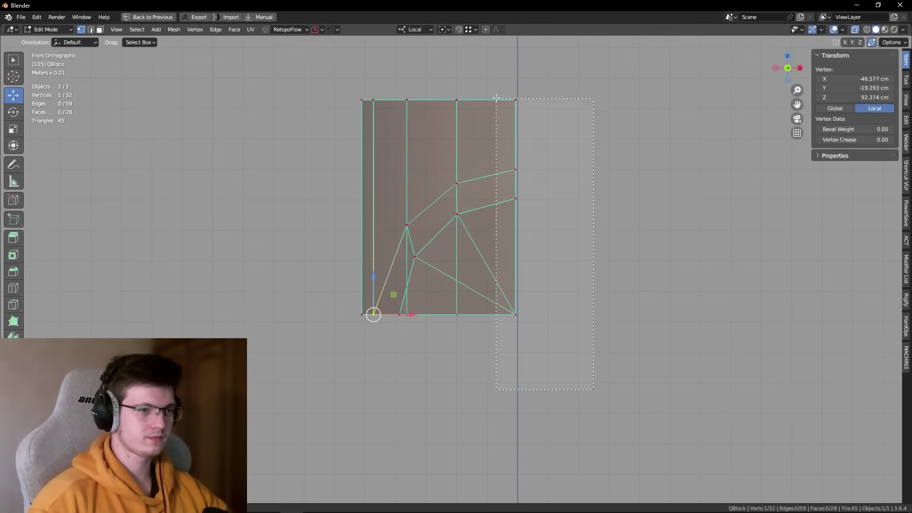
drag(496, 97, 497, 98)
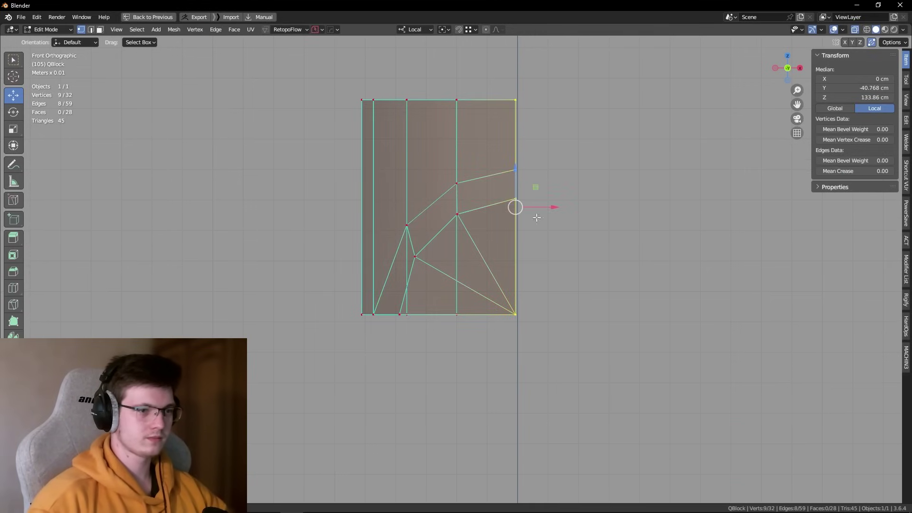
key(shift+s)
click(557, 281)
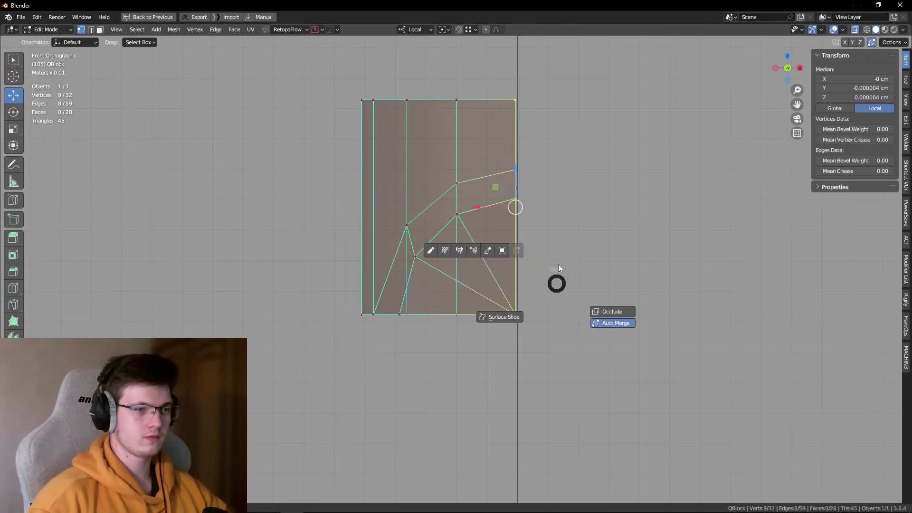
Step: In Object Mode, mirror the piece on X and downward on Z into a full T-joint
key(Tab)
right_click(552, 260)
key(Escape)
key(alt+x)
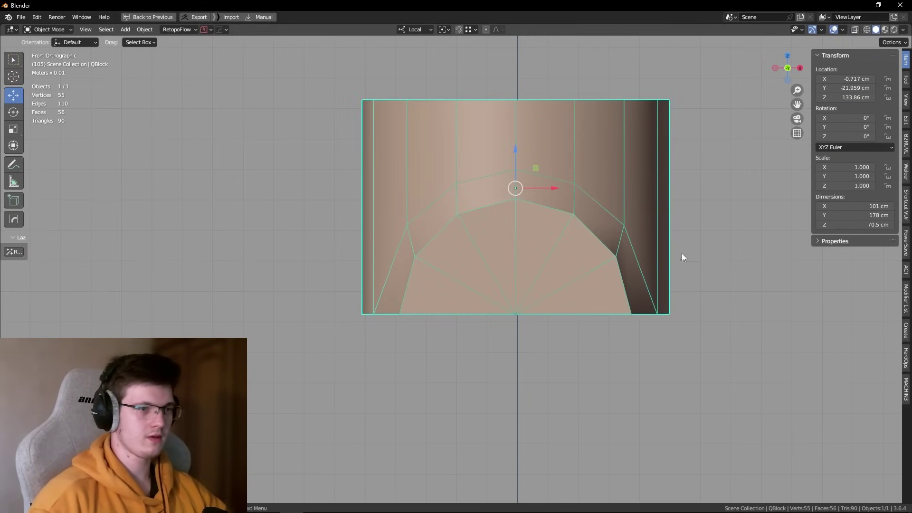
key(Tab)
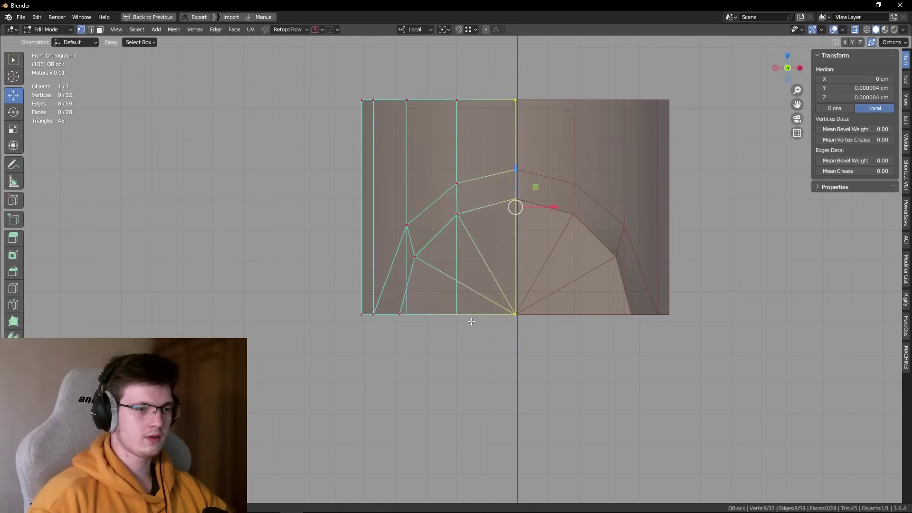
key(ctrl+z)
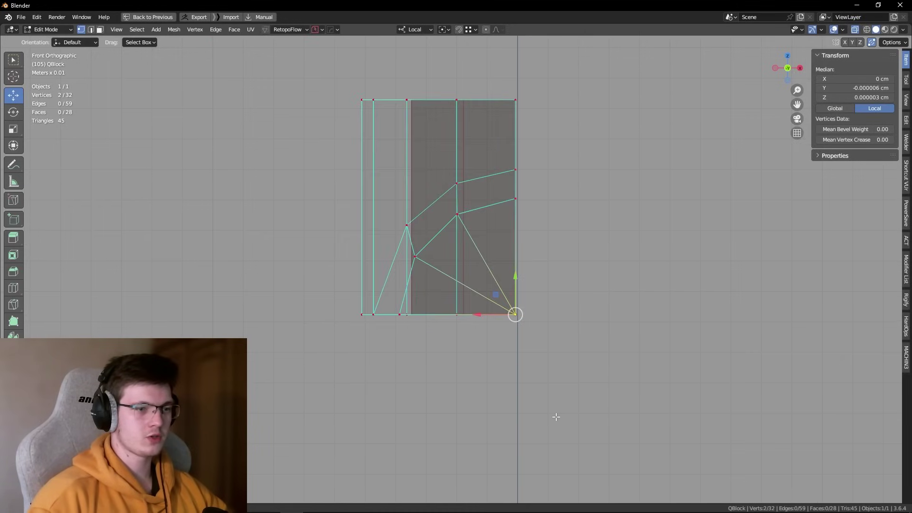
key(ctrl+z)
key(ctrl+shift+z)
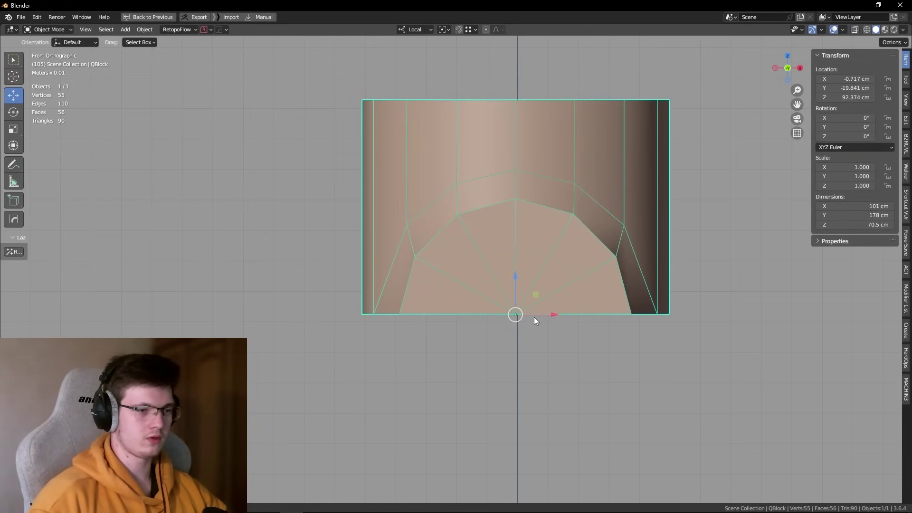
key(alt+space)
mouse_move(537, 321)
middle_down()
mouse_move(466, 321)
mouse_move(489, 323)
mouse_move(550, 281)
mouse_move(497, 366)
mouse_move(505, 248)
middle_up()
key(alt+a)
Step: Bevel the top cap rim and the side branch's end rim edges
click(494, 312)
key(Tab)
alt+click(516, 216)
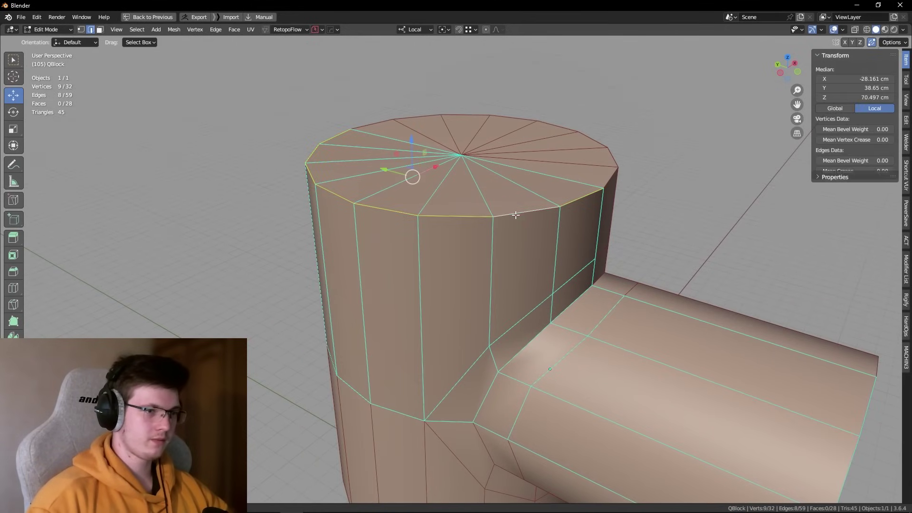
key(ctrl+b)
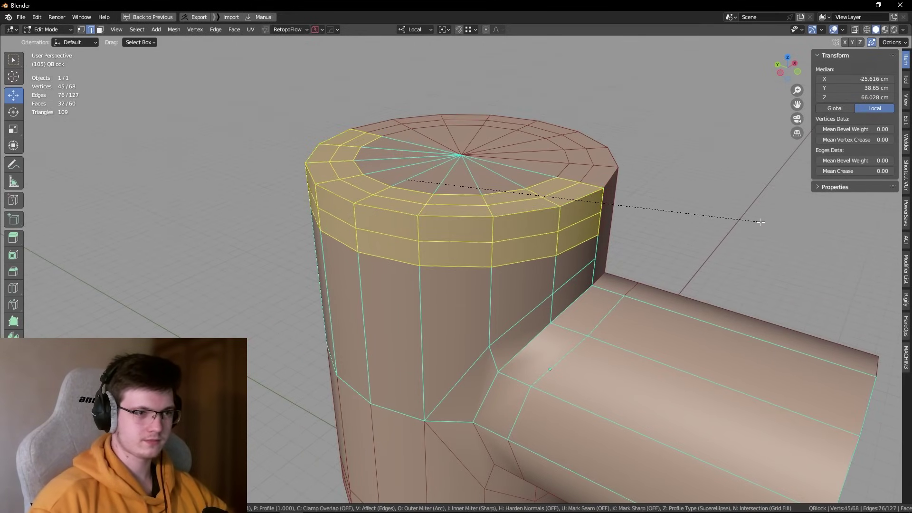
click(753, 218)
key(alt+a)
mouse_move(753, 218)
middle_down()
mouse_move(636, 187)
mouse_move(595, 318)
middle_up()
alt+click(595, 318)
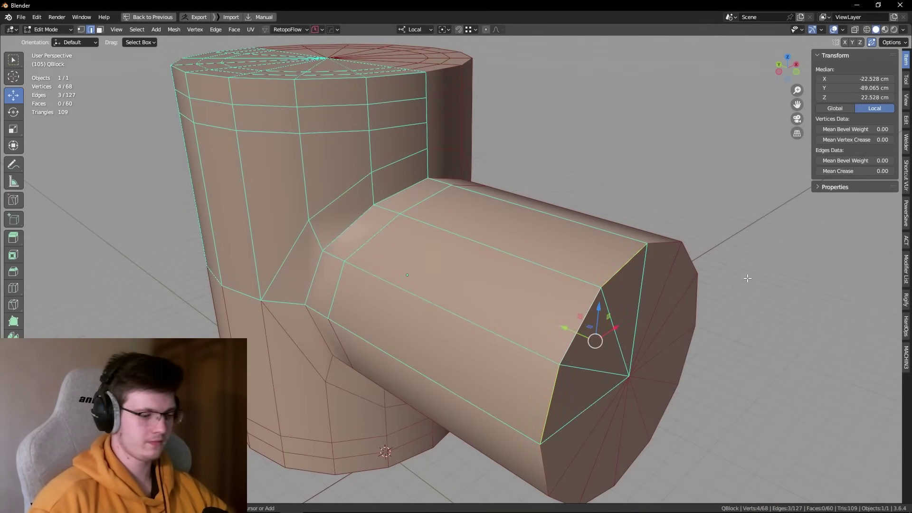
key(ctrl+b)
click(814, 279)
middle_drag(814, 279, 648, 218)
Step: Add a loop cut around the branch and nudge a vertex near the junction
key(ctrl+r)
click(602, 226)
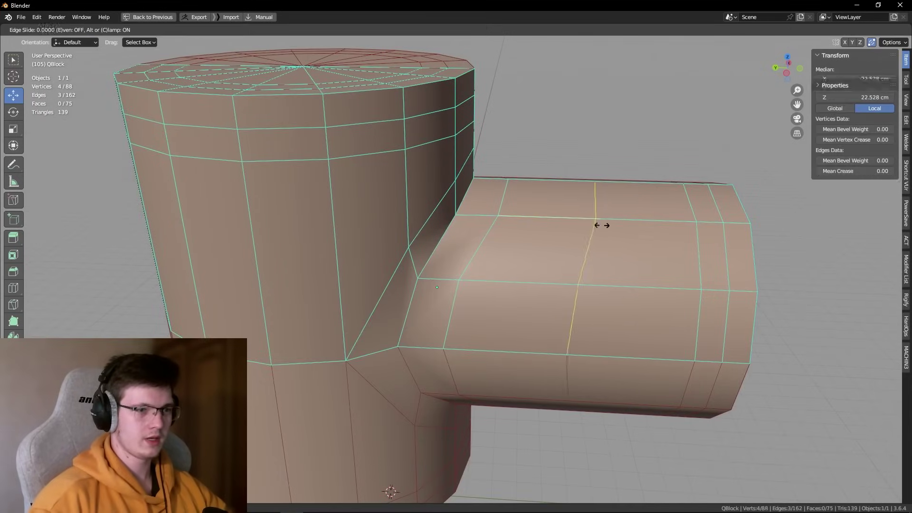
click(542, 236)
scroll(542, 236, up, 3)
key(1)
click(493, 212)
key(g)
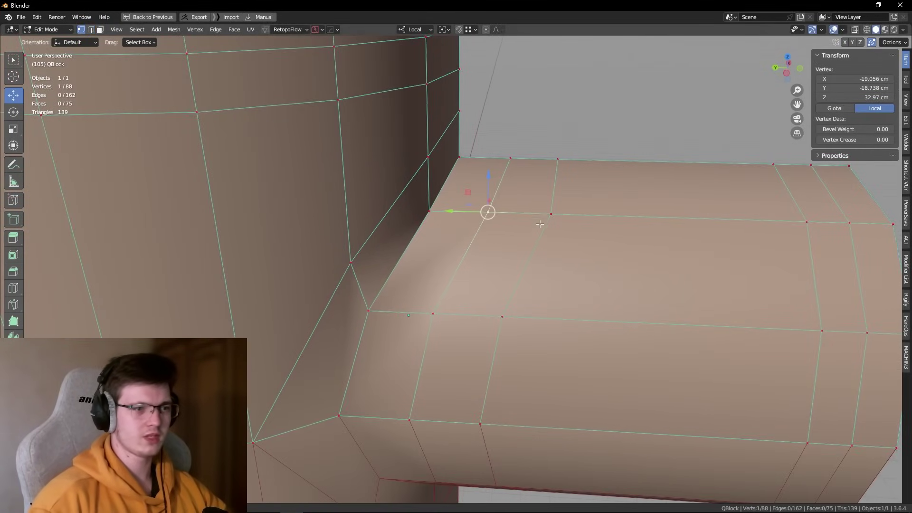
mouse_move(466, 294)
middle_down()
mouse_move(504, 213)
mouse_move(514, 221)
middle_up()
scroll(504, 213, down, 3)
Step: Add a level-2 Subdivision Surface in Object Mode and turn the overlays back on
key(Tab)
scroll(504, 217, up, 3)
key(ctrl+2)
scroll(532, 233, down, 4)
scroll(513, 220, down, 3)
click(612, 214)
mouse_move(612, 215)
middle_down()
mouse_move(513, 252)
mouse_move(512, 212)
mouse_move(555, 250)
mouse_move(642, 215)
mouse_move(660, 192)
mouse_move(682, 235)
mouse_move(652, 197)
mouse_move(478, 200)
mouse_move(526, 255)
mouse_move(571, 269)
mouse_move(655, 255)
mouse_move(604, 262)
mouse_move(566, 238)
middle_up()
key(shift+alt+z)
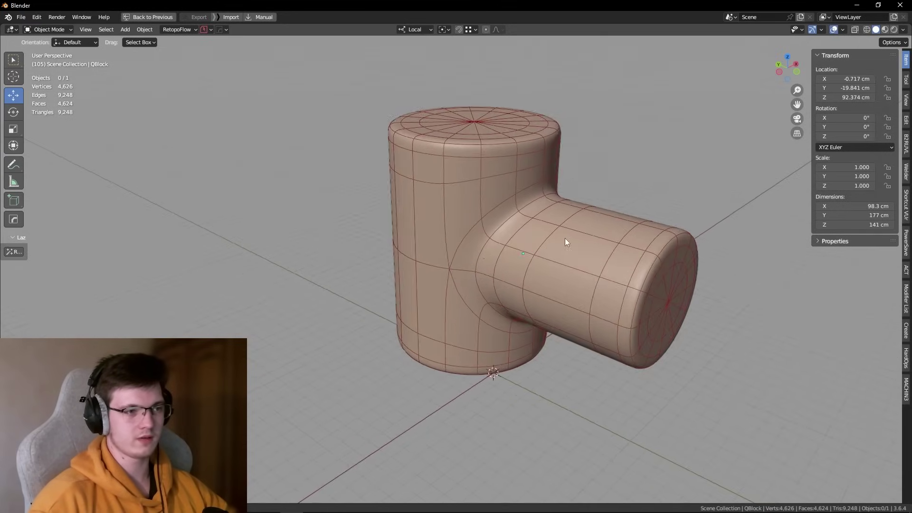
Step: Orbit and zoom around the pipe junction, briefly dipping into Edit Mode on a corner vertex
scroll(510, 237, up, 2)
key(Tab)
key(Tab)
key(Tab)
scroll(434, 287, up, 3)
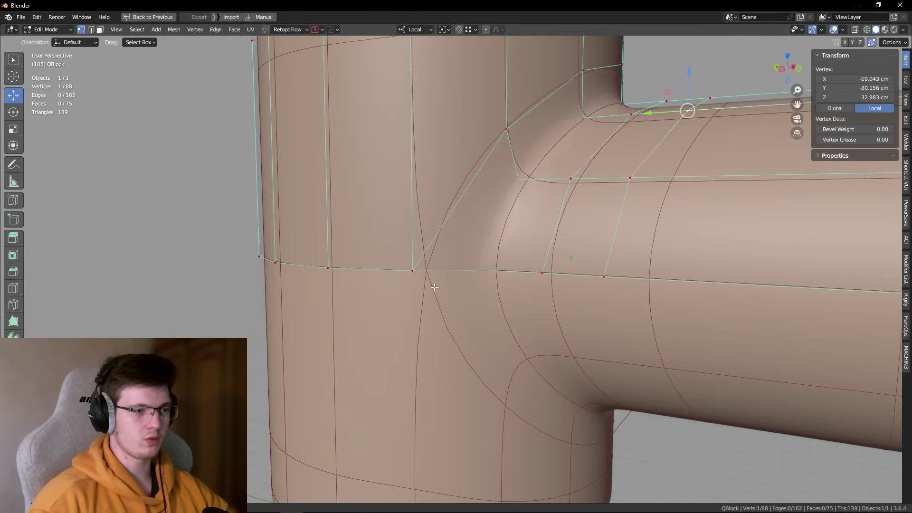
mouse_move(456, 256)
middle_down()
mouse_move(470, 237)
mouse_move(469, 166)
middle_up()
click(468, 167)
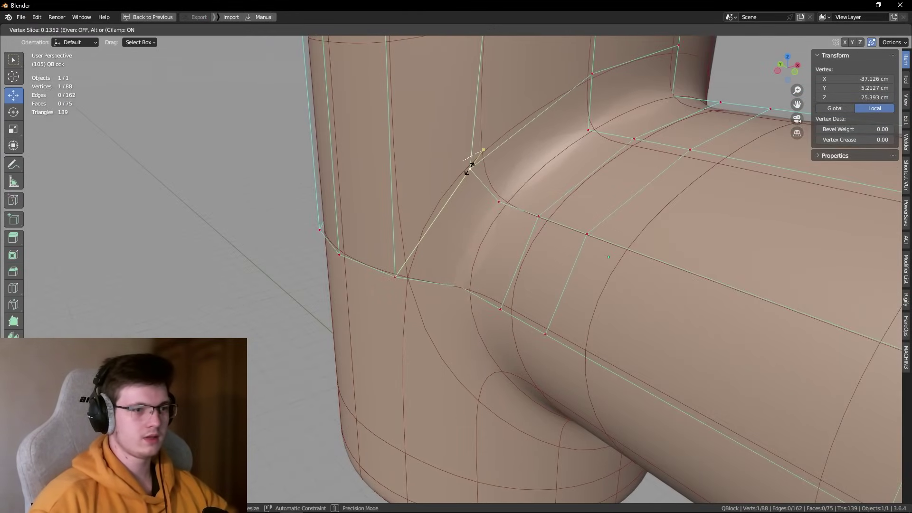
key(Tab)
scroll(480, 197, down, 2)
mouse_move(480, 198)
middle_down()
mouse_move(499, 255)
mouse_move(429, 222)
mouse_move(427, 261)
mouse_move(484, 303)
middle_up()
scroll(427, 260, down, 3)
scroll(521, 245, down, 4)
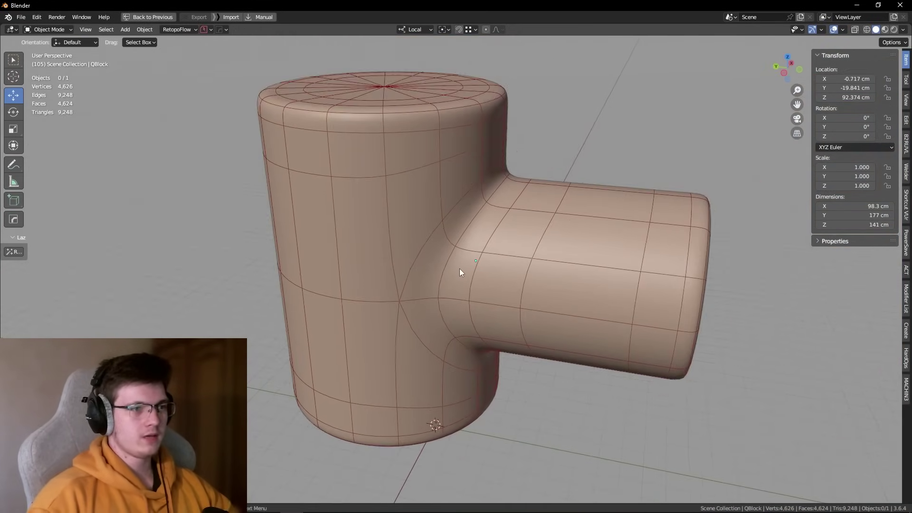
mouse_move(460, 268)
alt+middle_down()
mouse_move(478, 250)
mouse_move(441, 253)
mouse_move(424, 266)
mouse_move(467, 226)
mouse_move(481, 195)
alt+middle_up()
Step: Hide and restore the overlays to inspect the smoothed T-pipe's shading
key(shift+alt+z)
key(shift+alt+z)
click(424, 267)
key(alt+a)
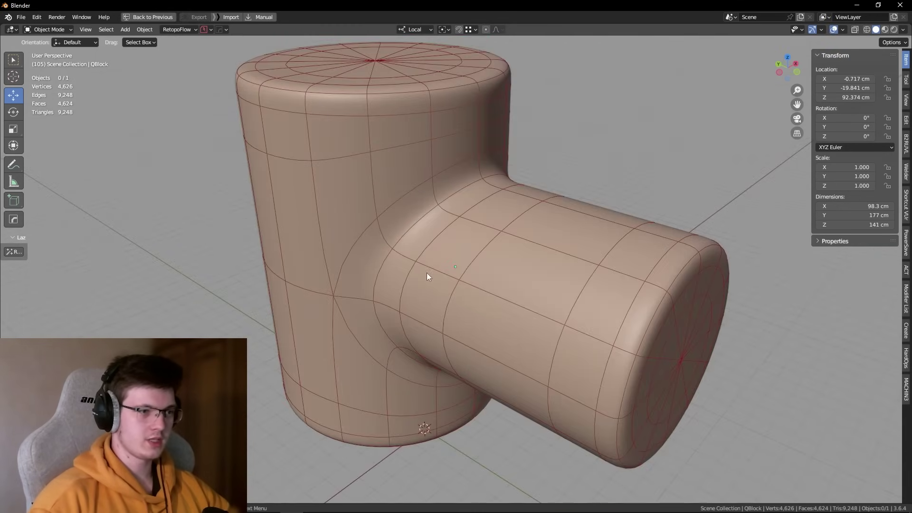
mouse_move(483, 270)
middle_down()
mouse_move(468, 252)
mouse_move(536, 142)
mouse_move(456, 271)
mouse_move(618, 267)
mouse_move(546, 242)
mouse_move(545, 332)
mouse_move(503, 177)
middle_up()
Step: In vertex mode on the pipe mesh, reposition a junction vertex
click(546, 242)
key(Tab)
key(alt+a)
scroll(544, 311, up, 3)
mouse_move(529, 239)
middle_down()
mouse_move(506, 201)
mouse_move(401, 208)
middle_up()
key(1)
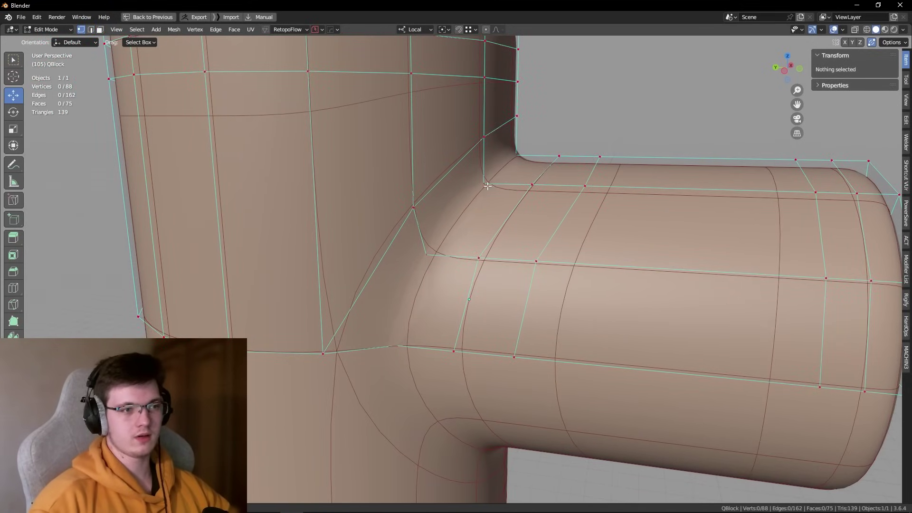
click(488, 186)
drag(483, 181, 433, 255)
Step: Dissolve two edge loops at the junction and disable the Subdivision modifier's viewport display
click(585, 185)
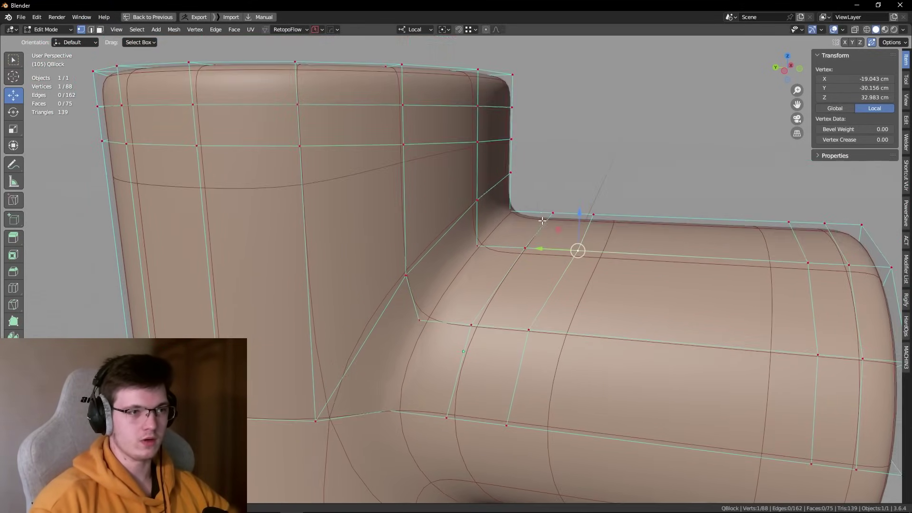
middle_drag(585, 186, 512, 261)
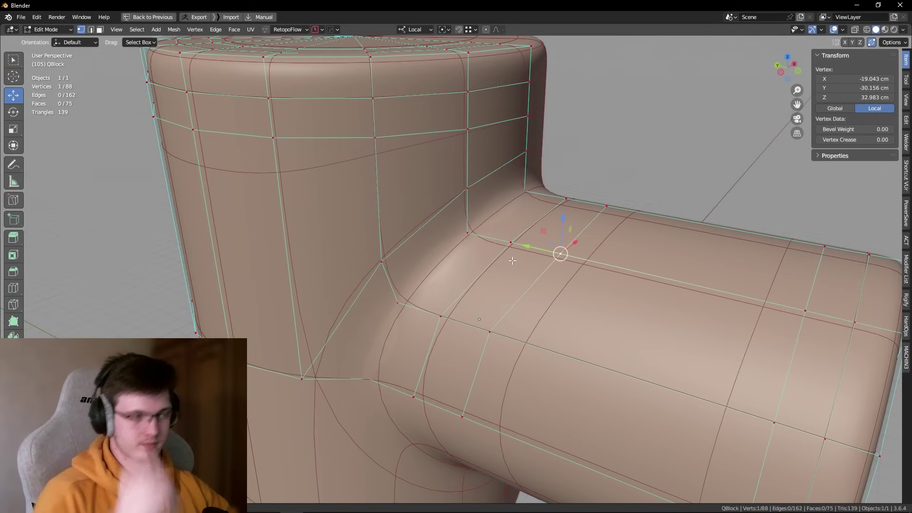
key(ctrl+x)
key(2)
alt+click(420, 227)
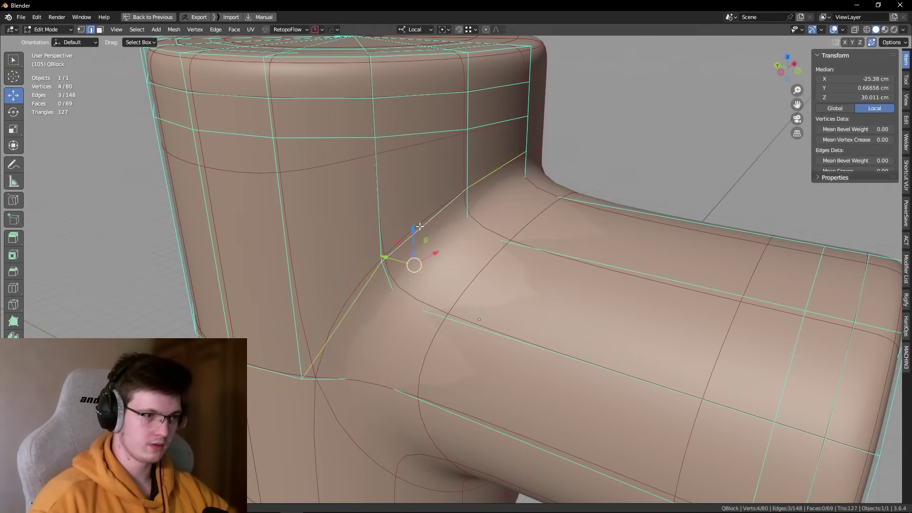
key(ctrl+x)
mouse_move(420, 227)
middle_down()
mouse_move(461, 300)
mouse_move(603, 310)
mouse_move(423, 257)
mouse_move(456, 231)
mouse_move(426, 268)
mouse_move(424, 316)
middle_up()
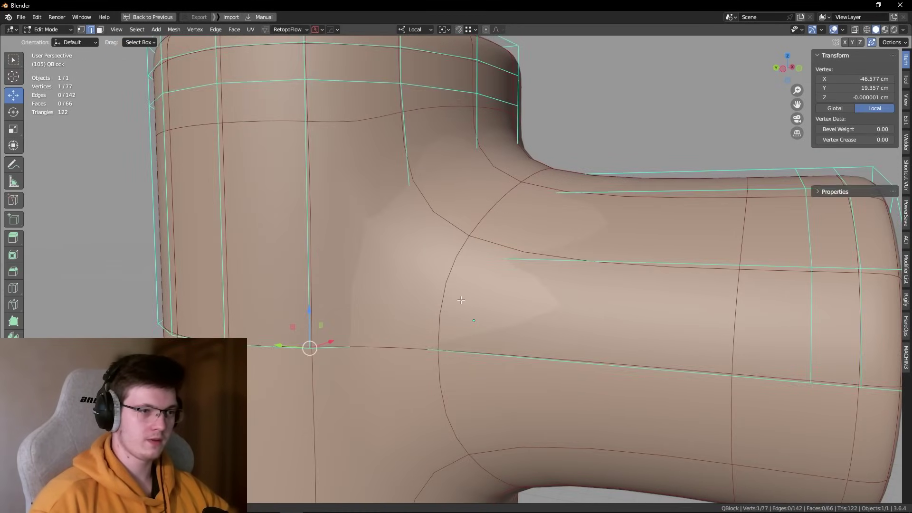
key(alt+space)
click(591, 310)
Step: Dissolve an edge loop and a horizontal loop on the vertical pipe
key(2)
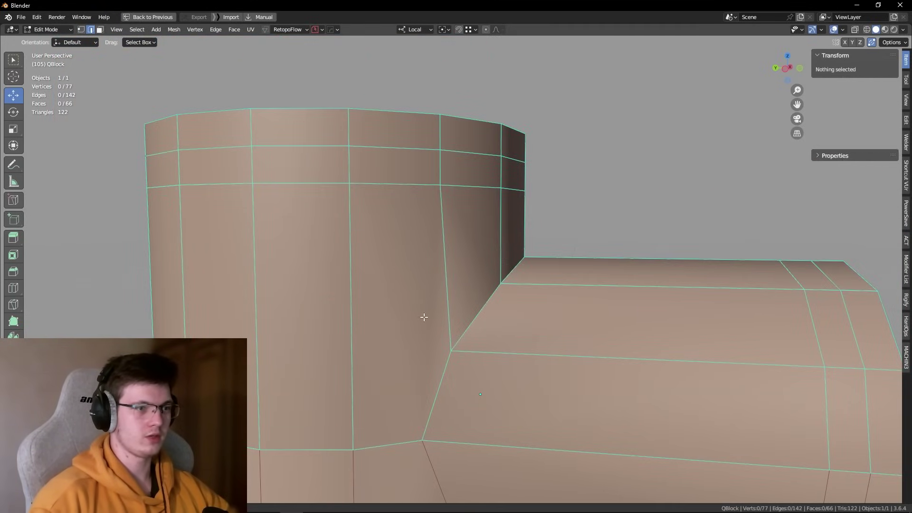
click(411, 185)
key(ctrl+x)
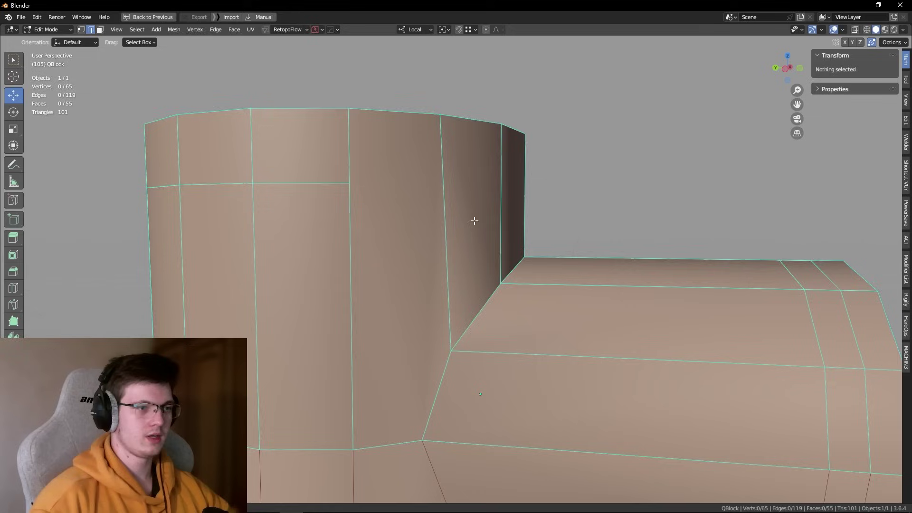
shift+scroll(475, 218, down, 3)
alt+click(329, 152)
key(ctrl+x)
middle_drag(439, 122, 442, 107)
click(442, 106)
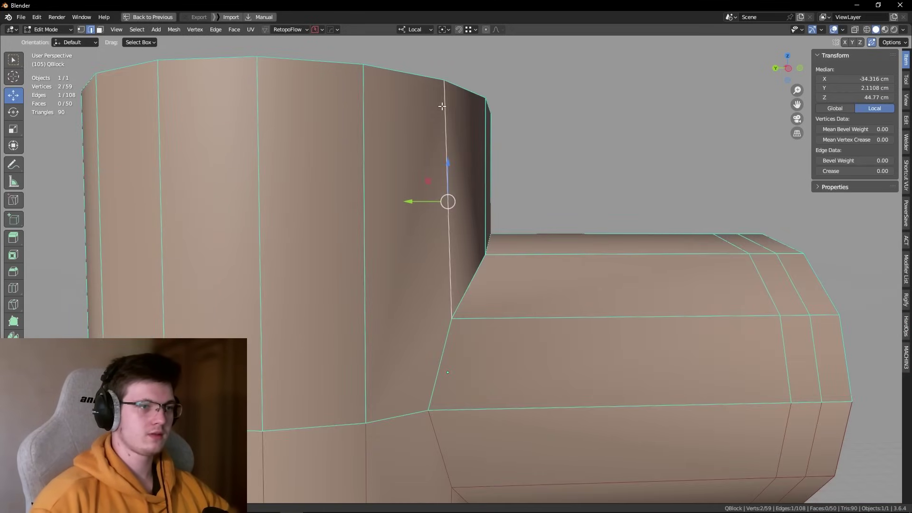
Step: Check the result in Top Ortho, deselect all, and return to Object Mode
key(KP_7)
key(1)
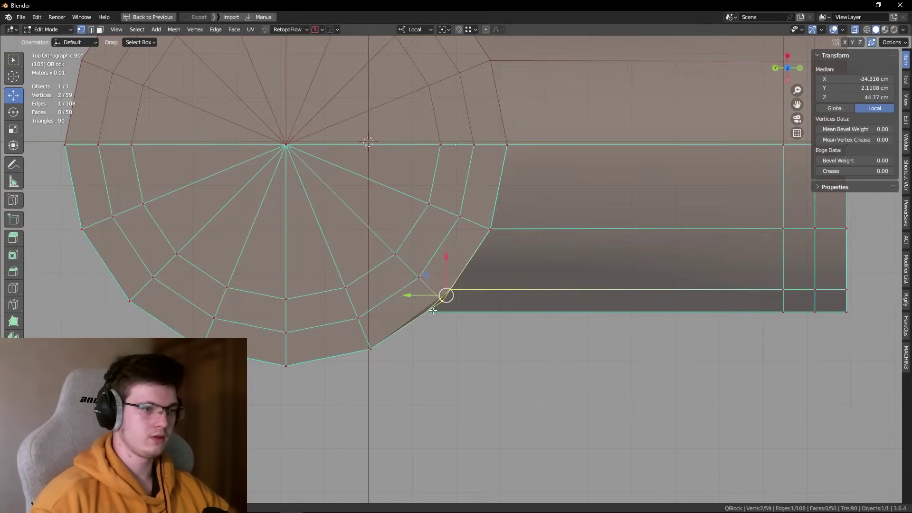
scroll(444, 284, up, 4)
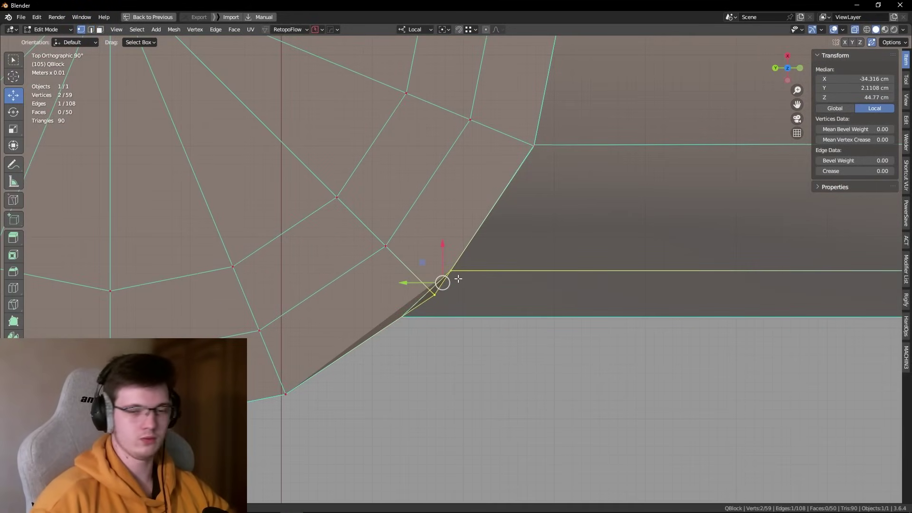
scroll(472, 287, down, 2)
key(alt+a)
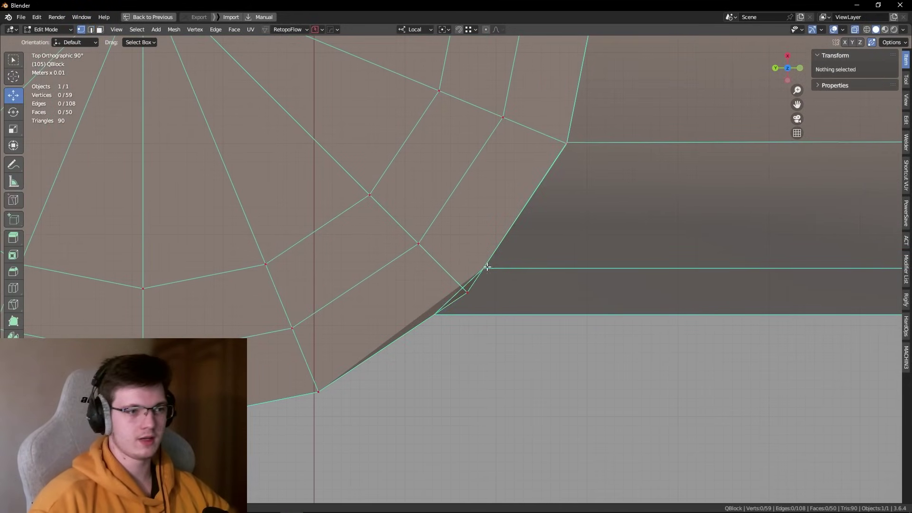
key(Tab)
middle_drag(472, 288, 512, 326)
scroll(485, 278, down, 4)
middle_drag(484, 275, 487, 287)
Step: Re-enable subdivision and revert to the 88-vertex cage, showing the smooth T-pipe again
key(ctrl+2)
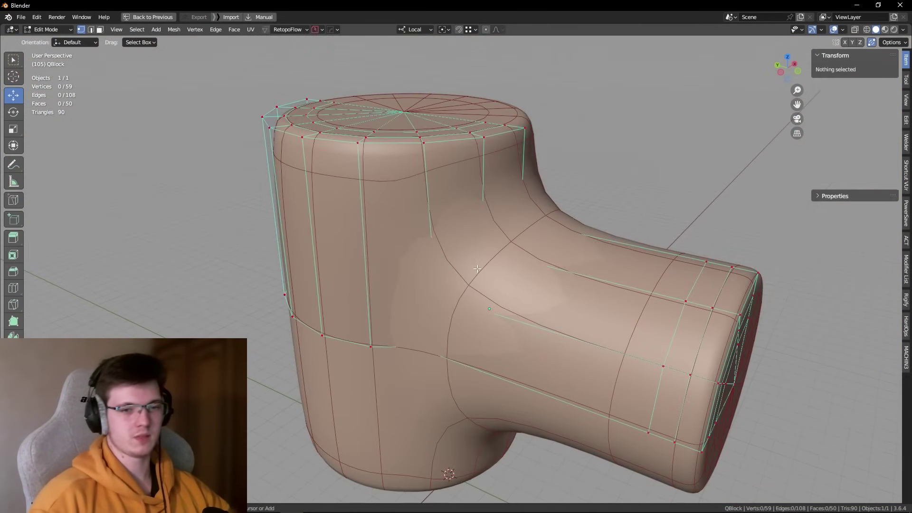
key(Tab)
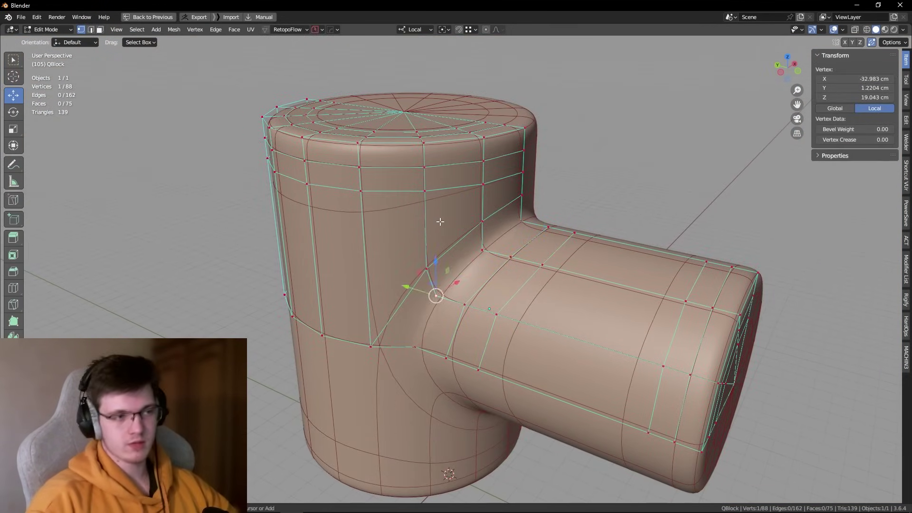
key(Tab)
middle_drag(437, 233, 451, 243)
key(Tab)
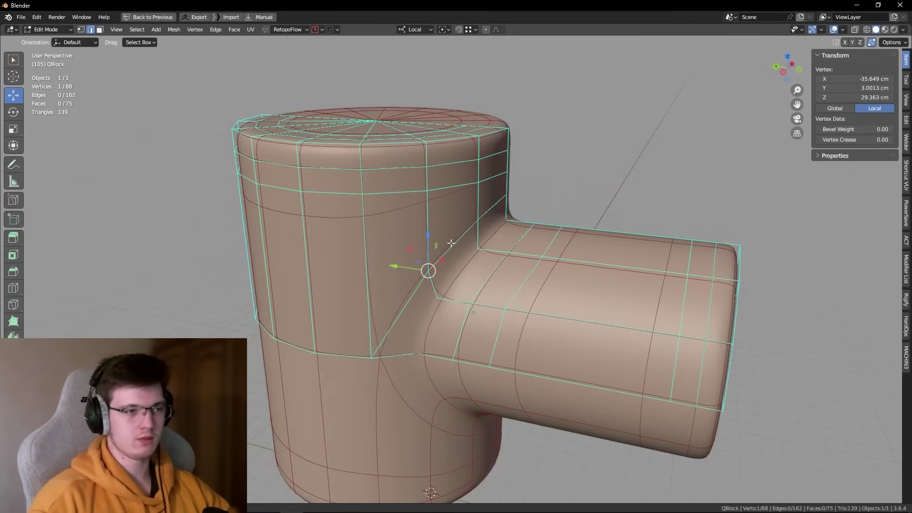
key(Tab)
click(563, 193)
mouse_move(432, 197)
middle_down()
mouse_move(564, 192)
mouse_move(606, 226)
mouse_move(558, 193)
mouse_move(677, 190)
mouse_move(563, 275)
middle_up()
scroll(558, 192, down, 3)
scroll(589, 263, down, 2)
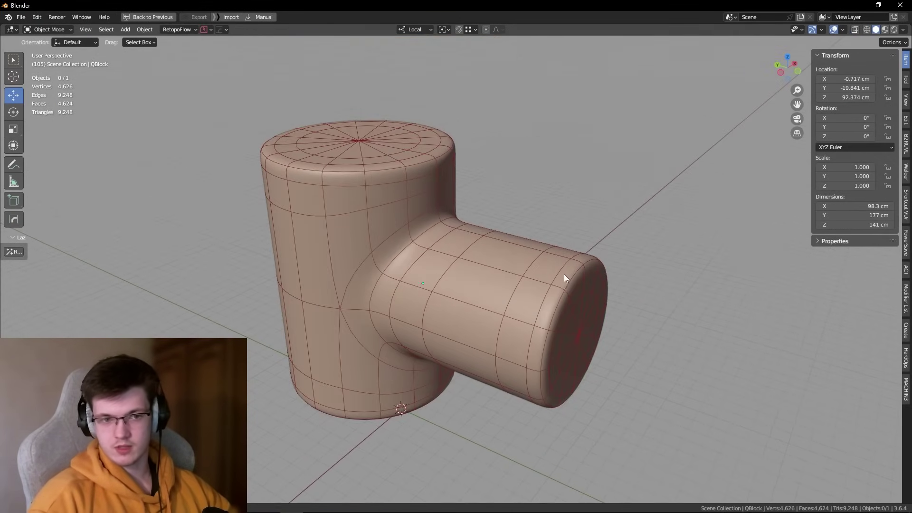
scroll(585, 267, up, 1)
scroll(571, 275, up, 2)
scroll(521, 262, up, 2)
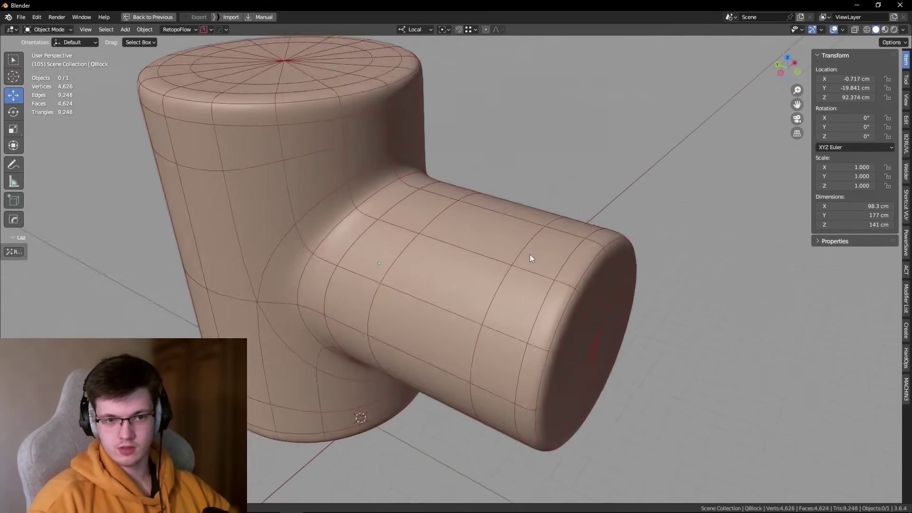
scroll(529, 255, down, 3)
middle_drag(517, 246, 518, 263)
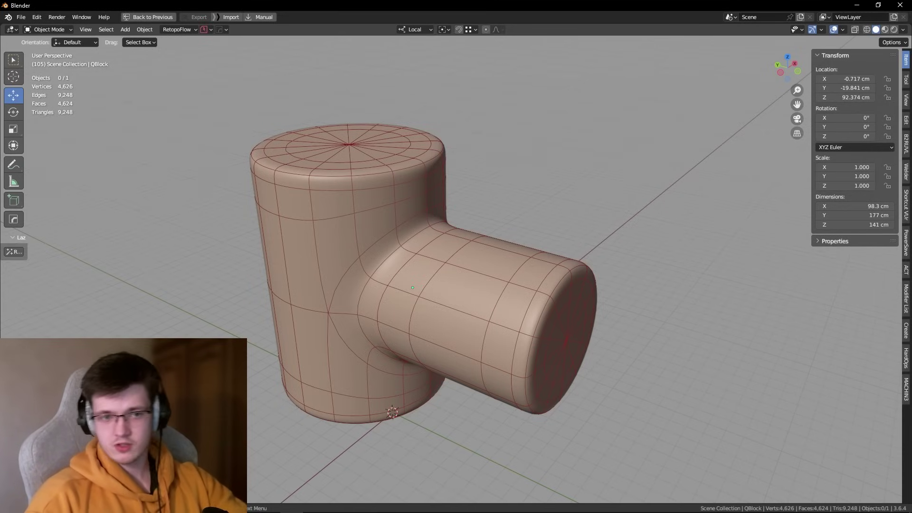
mouse_move(765, 356)
middle_down()
mouse_move(687, 322)
mouse_move(702, 332)
middle_up()
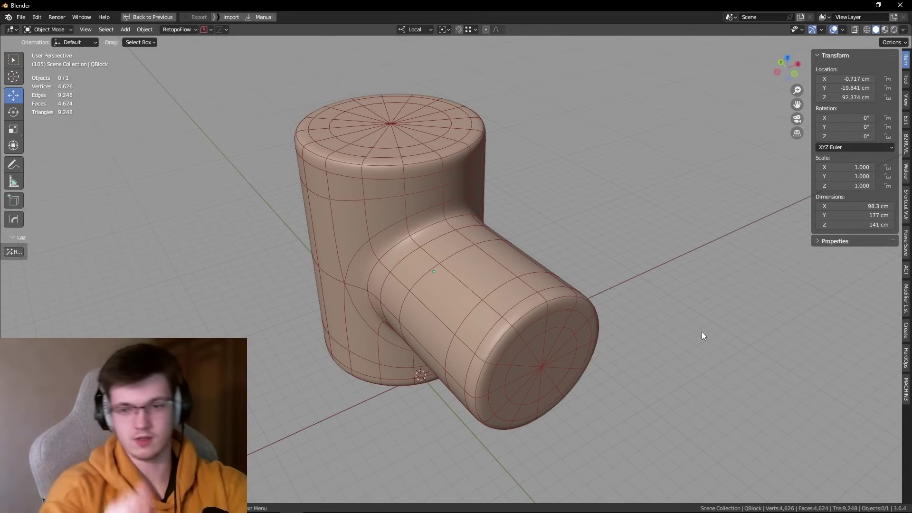
middle_drag(566, 237, 757, 220)
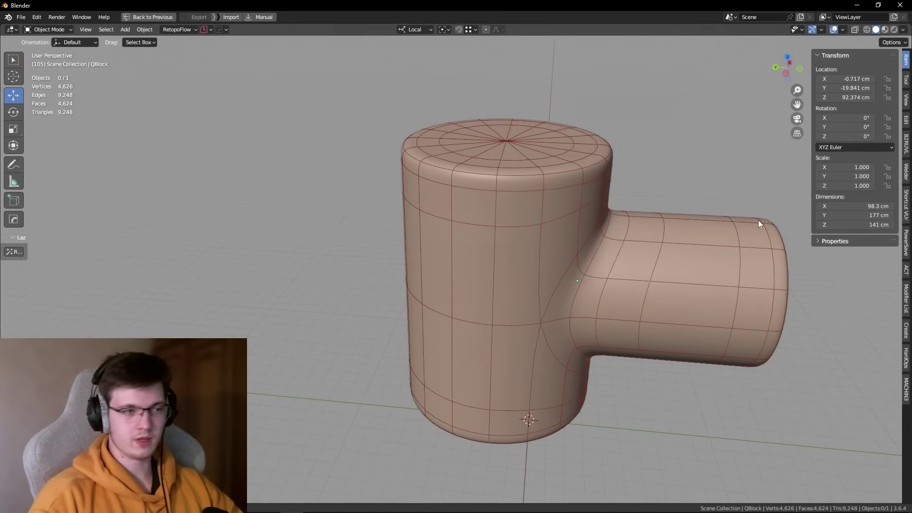
click(683, 233)
mouse_move(683, 233)
middle_down()
mouse_move(588, 228)
mouse_move(514, 269)
mouse_move(558, 213)
middle_up()
key(alt+a)
scroll(493, 269, up, 5)
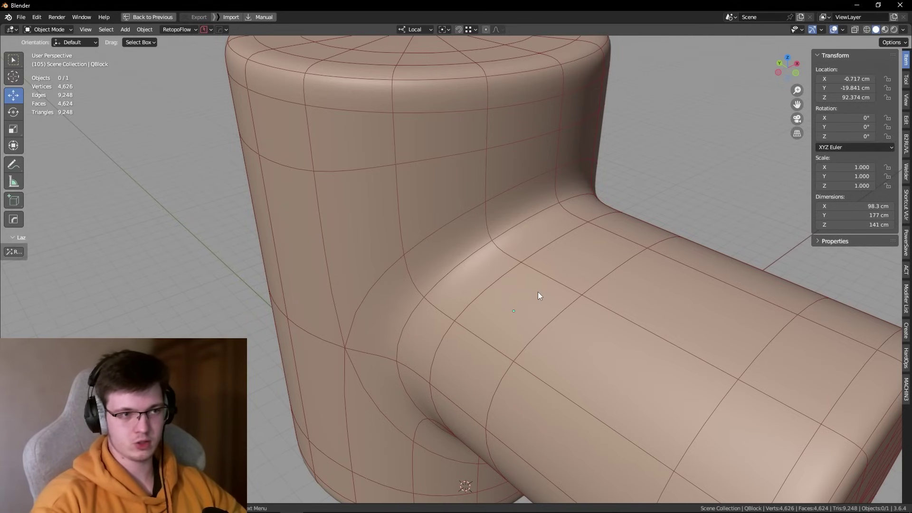
mouse_move(565, 312)
middle_down()
mouse_move(536, 320)
mouse_move(565, 304)
mouse_move(527, 316)
middle_up()
scroll(528, 310, down, 3)
click(535, 306)
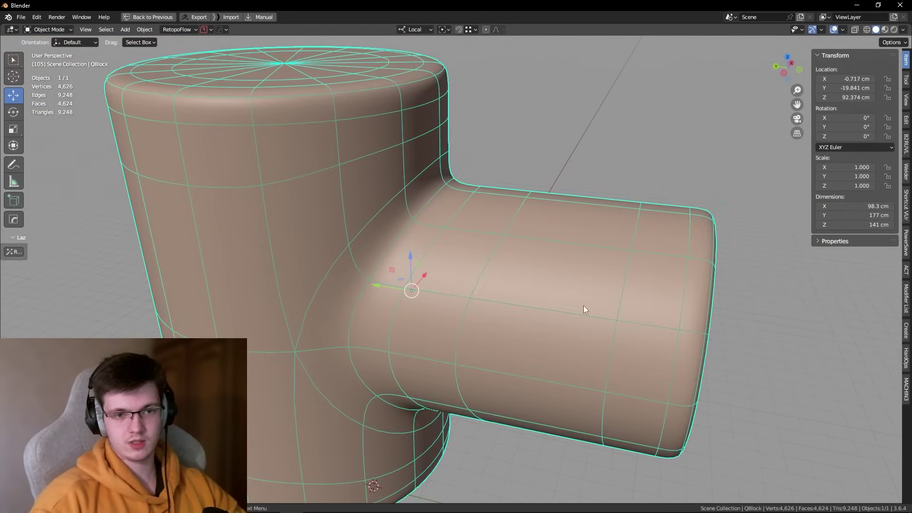
middle_drag(704, 315, 723, 339)
key(alt+a)
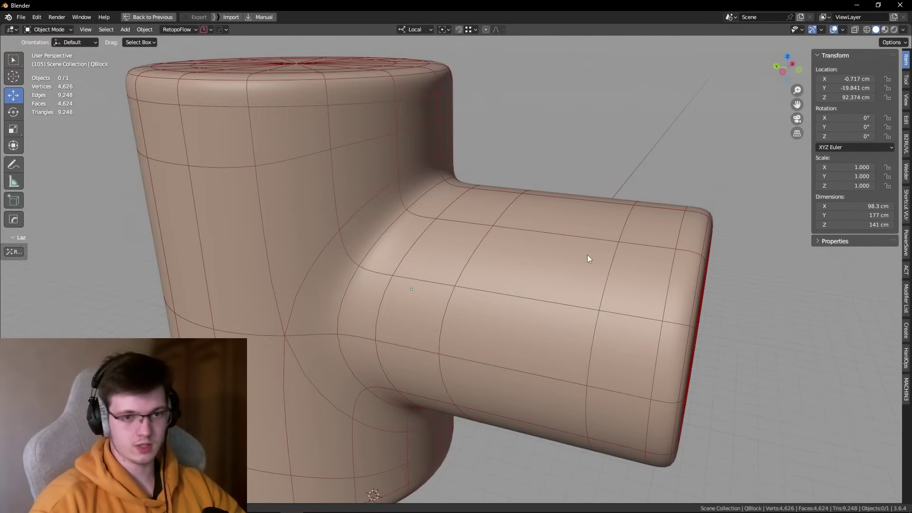
middle_drag(589, 259, 615, 279)
scroll(544, 269, up, 5)
mouse_move(544, 269)
middle_down()
mouse_move(640, 251)
mouse_move(619, 255)
middle_up()
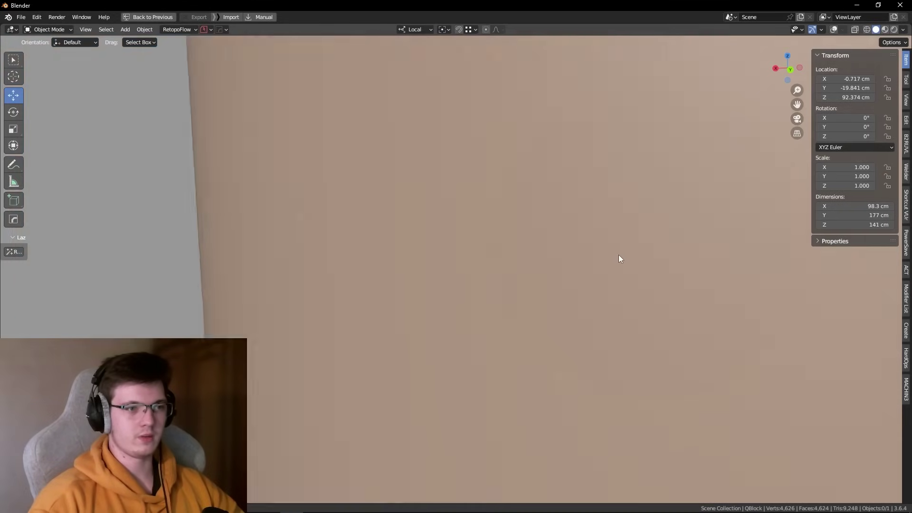
scroll(619, 255, down, 3)
scroll(595, 222, up, 2)
scroll(587, 232, up, 3)
scroll(576, 212, down, 3)
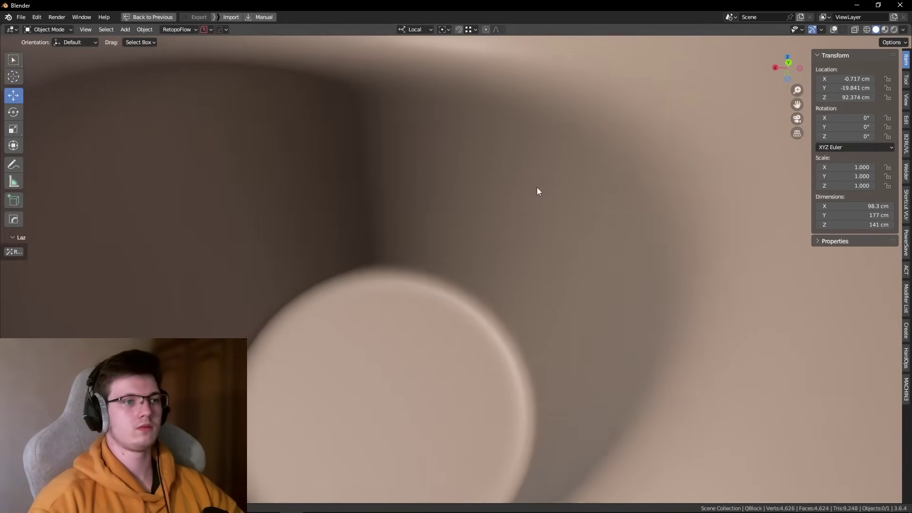
middle_drag(445, 126, 499, 121)
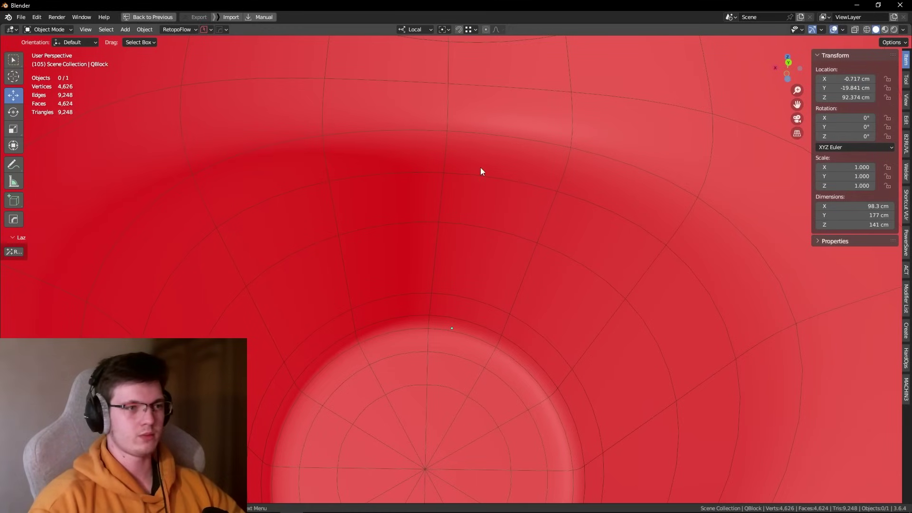
middle_drag(685, 168, 689, 195)
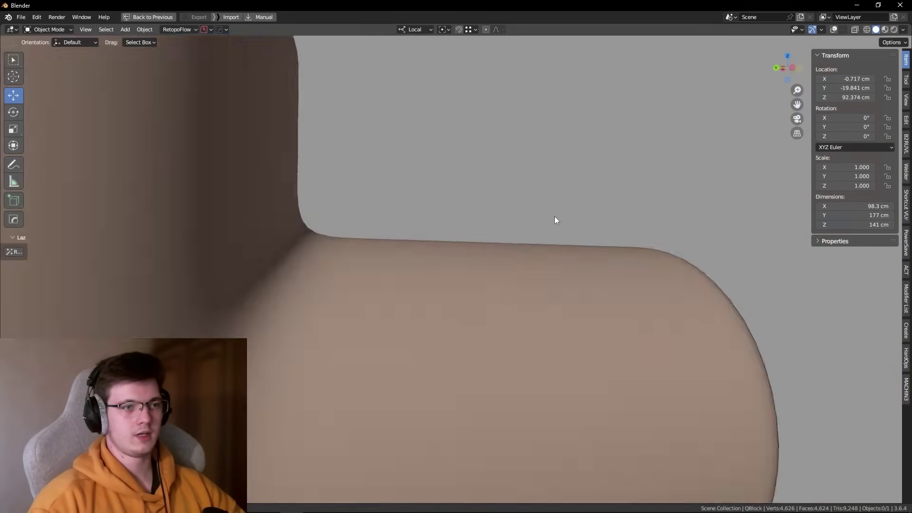
middle_drag(699, 151, 477, 273)
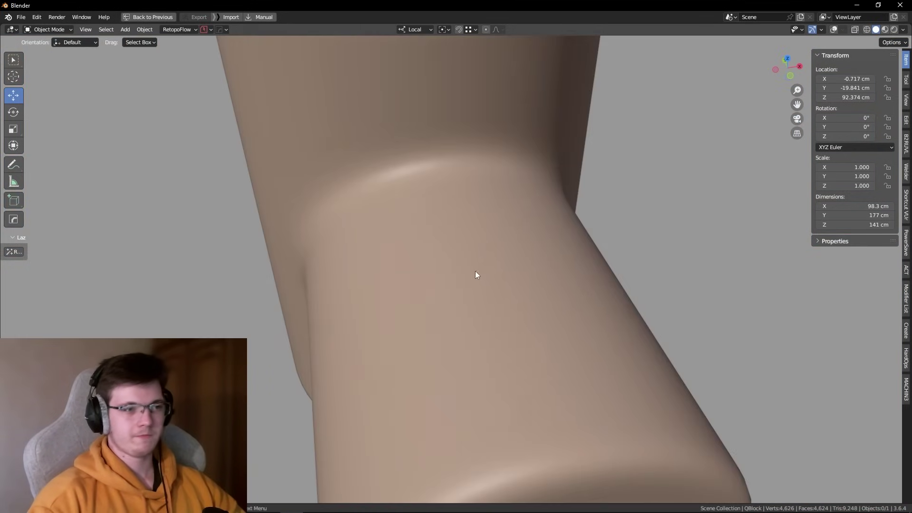
scroll(477, 273, down, 5)
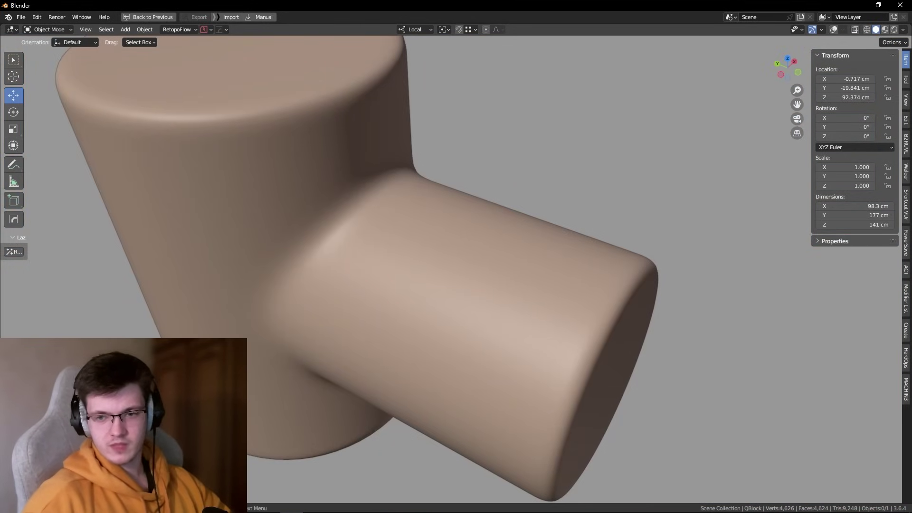
mouse_move(594, 242)
middle_down()
mouse_move(552, 167)
mouse_move(599, 215)
middle_up()
key(shift+alt+z)
scroll(552, 164, down, 5)
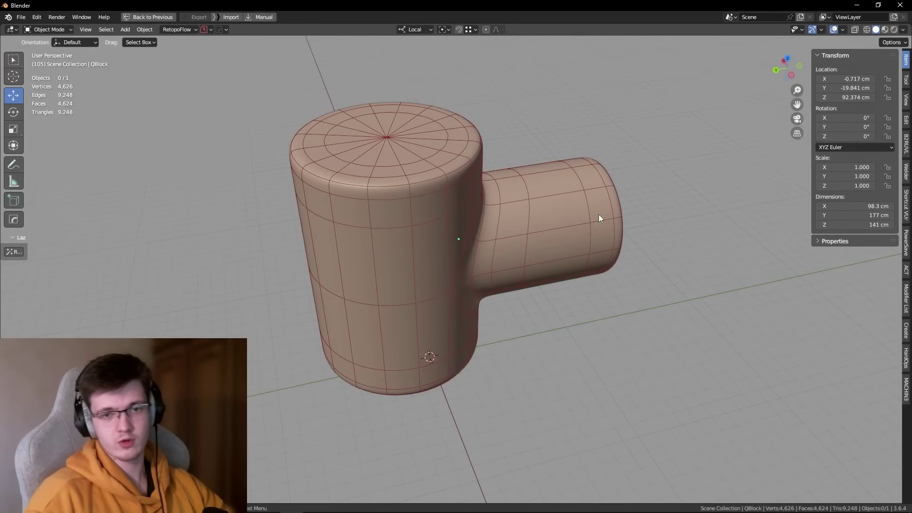
mouse_move(599, 215)
middle_down()
mouse_move(598, 267)
mouse_move(580, 230)
middle_up()
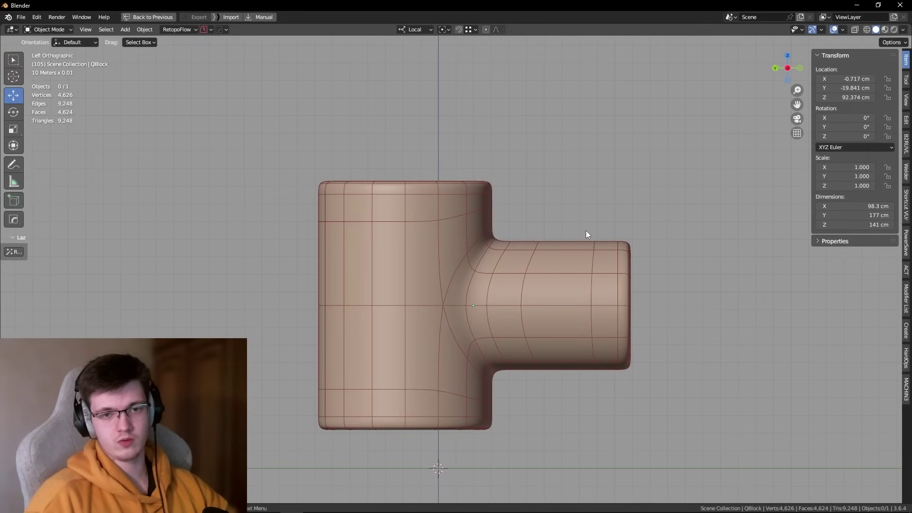
shift+middle_drag(587, 230, 580, 243)
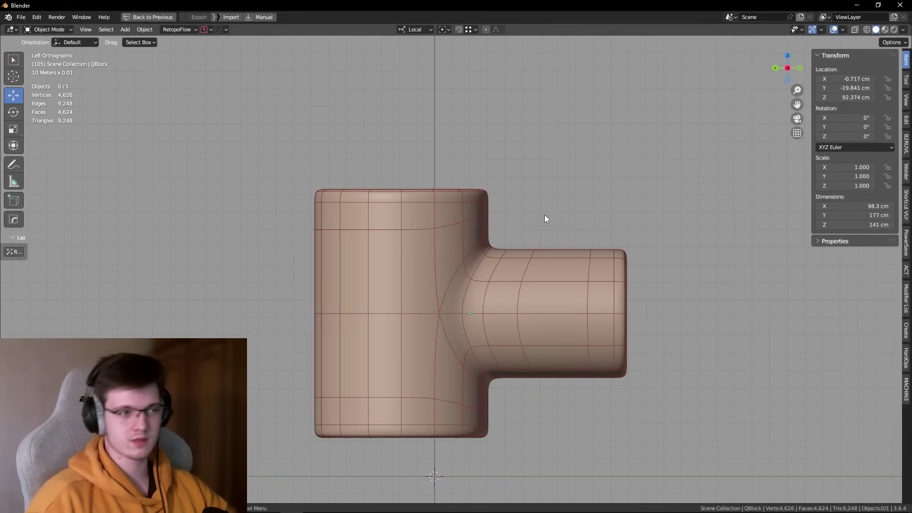
shift+middle_drag(545, 218, 553, 282)
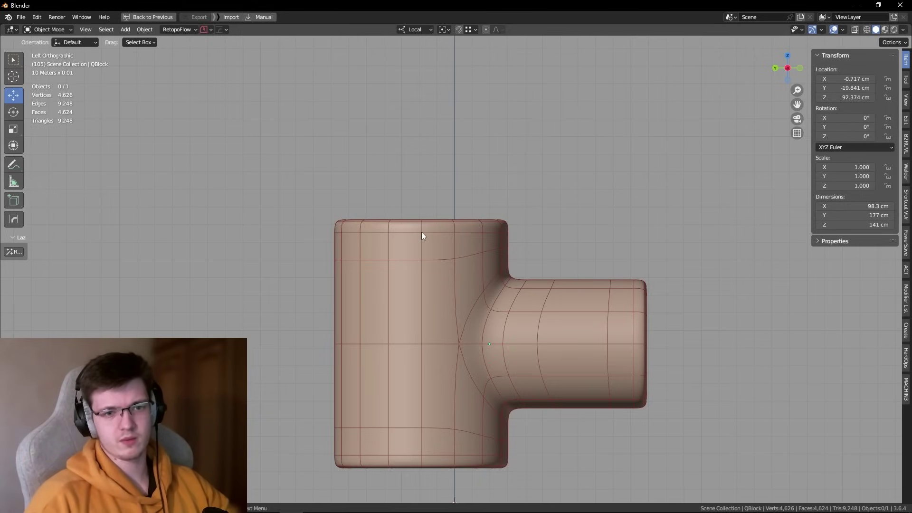
shift+middle_drag(423, 236, 424, 272)
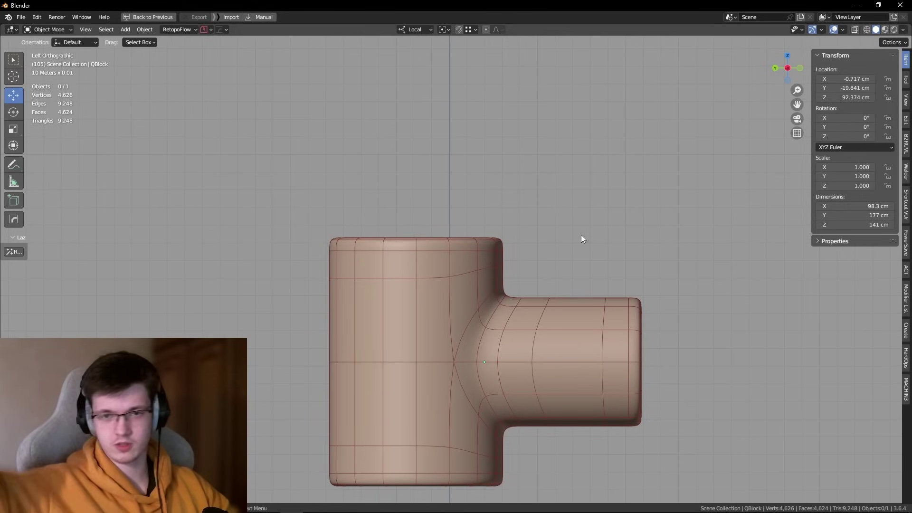
middle_drag(582, 235, 545, 275)
scroll(545, 275, up, 3)
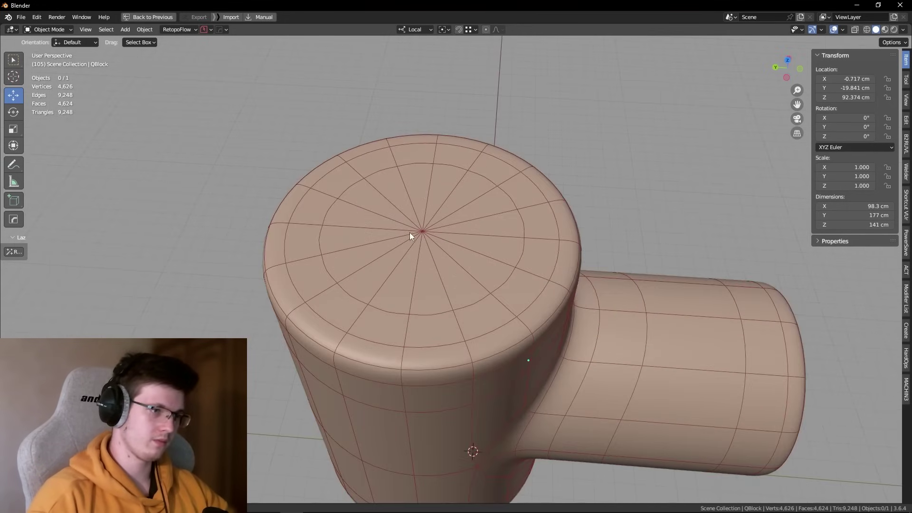
mouse_move(410, 233)
middle_down()
mouse_move(438, 261)
mouse_move(423, 226)
middle_up()
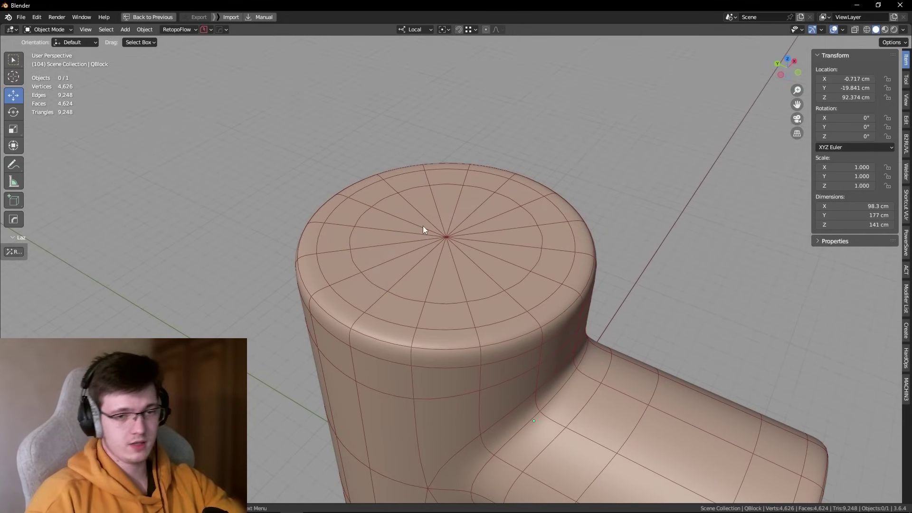
click(423, 226)
Step: In Edit Mode, trial-extrude the top cap's faces upward, then undo it
key(Tab)
middle_drag(474, 267, 487, 242)
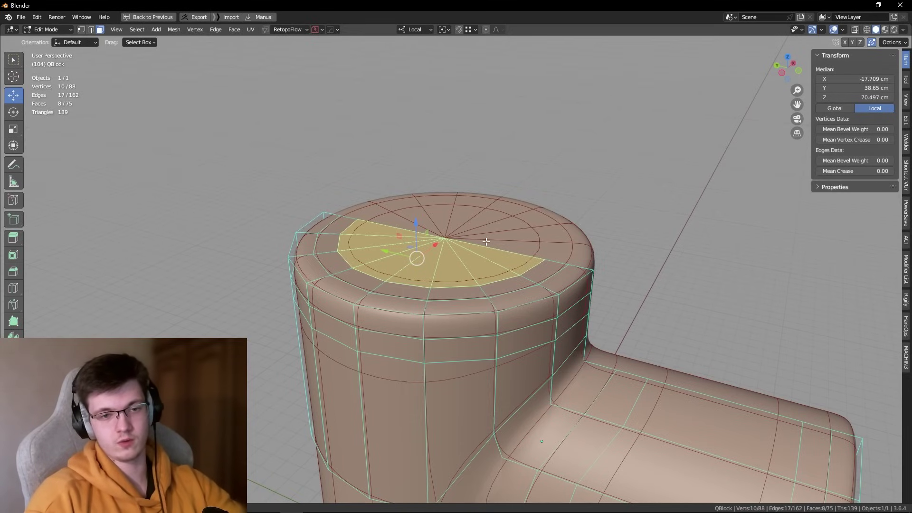
middle_drag(486, 242, 498, 229)
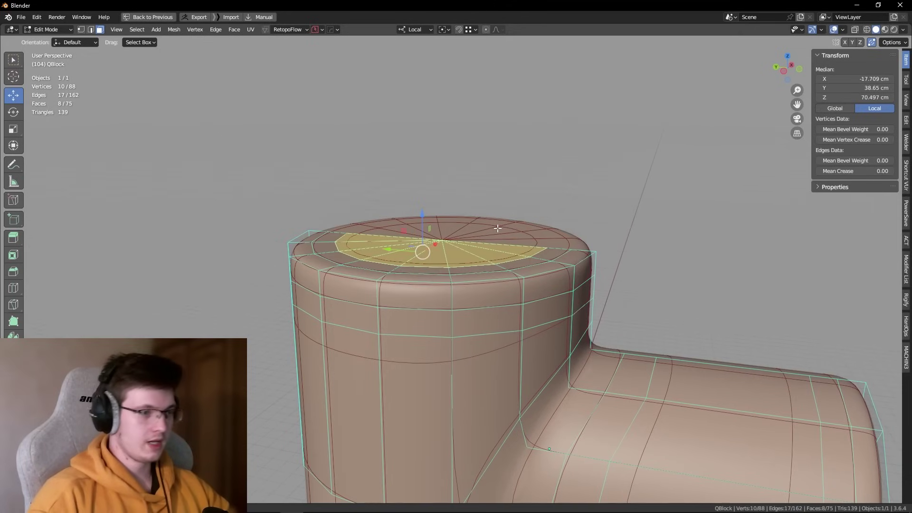
key(e)
click(390, 239)
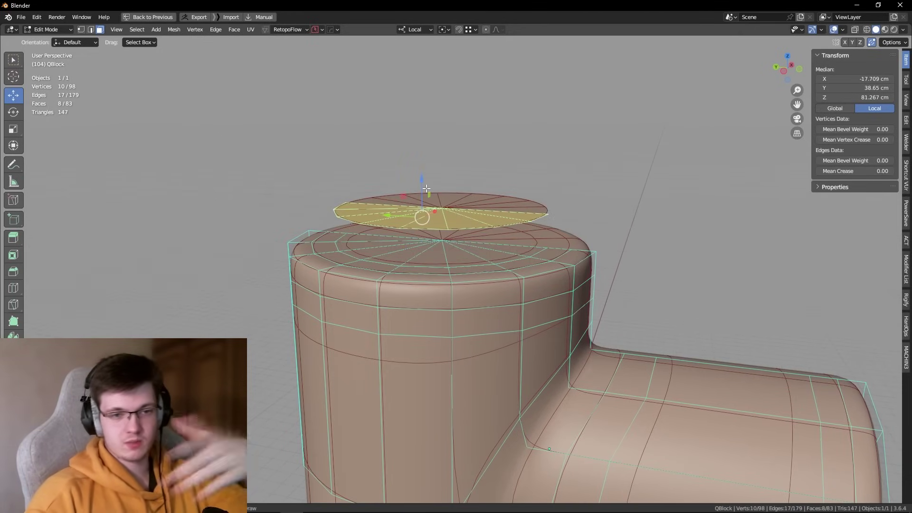
key(ctrl+z)
Step: Delete the cap's centre faces and fill the resulting hole from its rim
scroll(418, 252, up, 2)
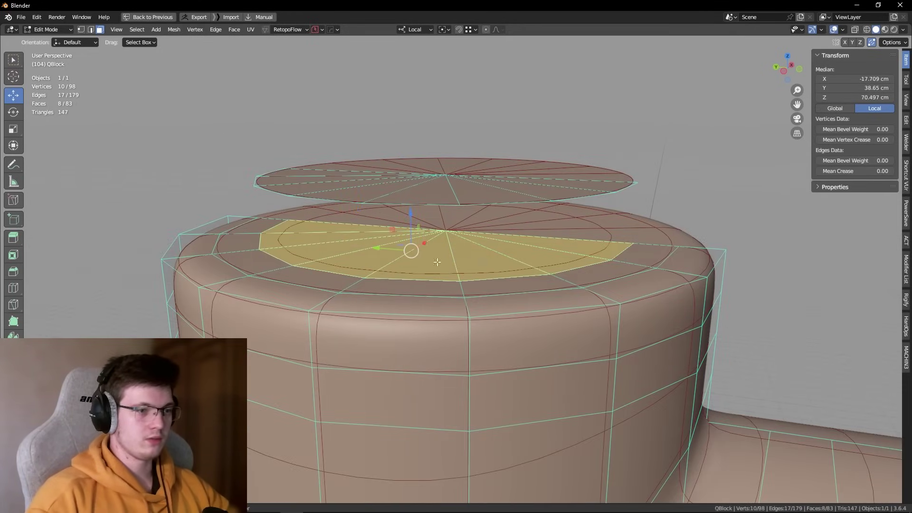
key(x)
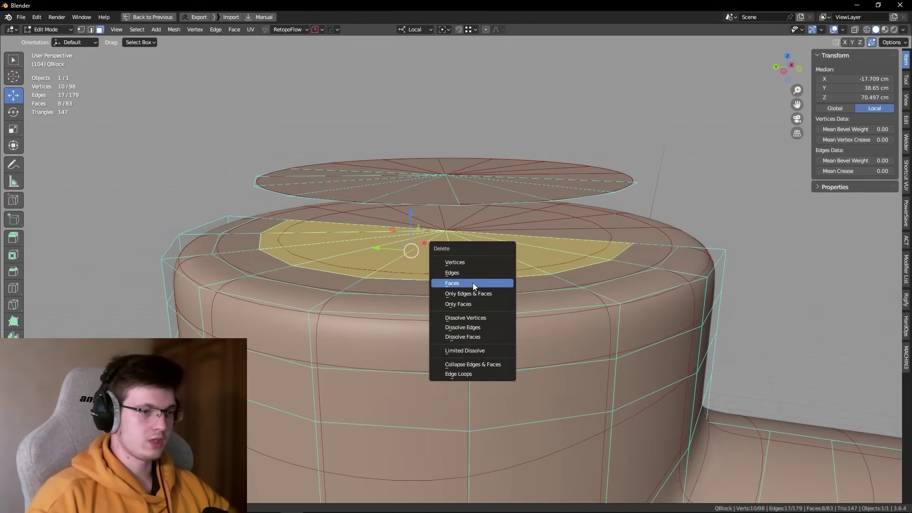
click(474, 284)
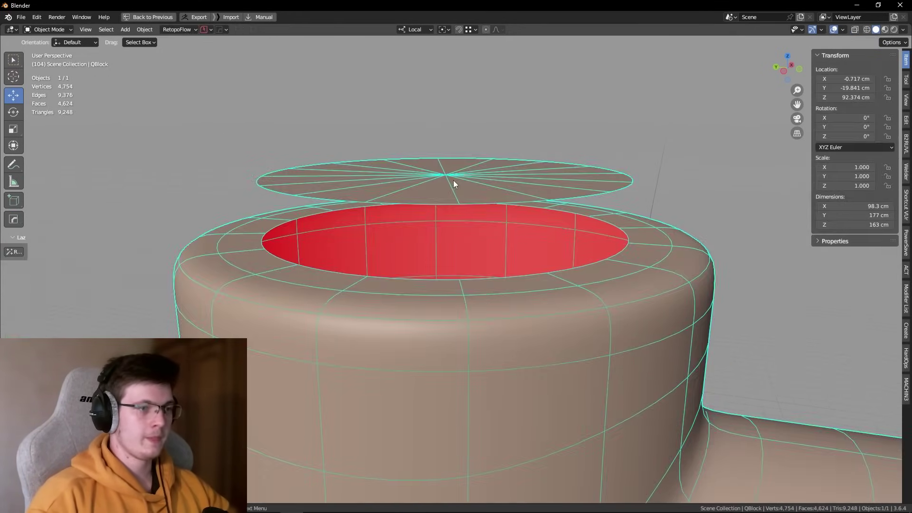
mouse_move(454, 181)
middle_down()
mouse_move(475, 199)
mouse_move(354, 169)
middle_up()
click(518, 192)
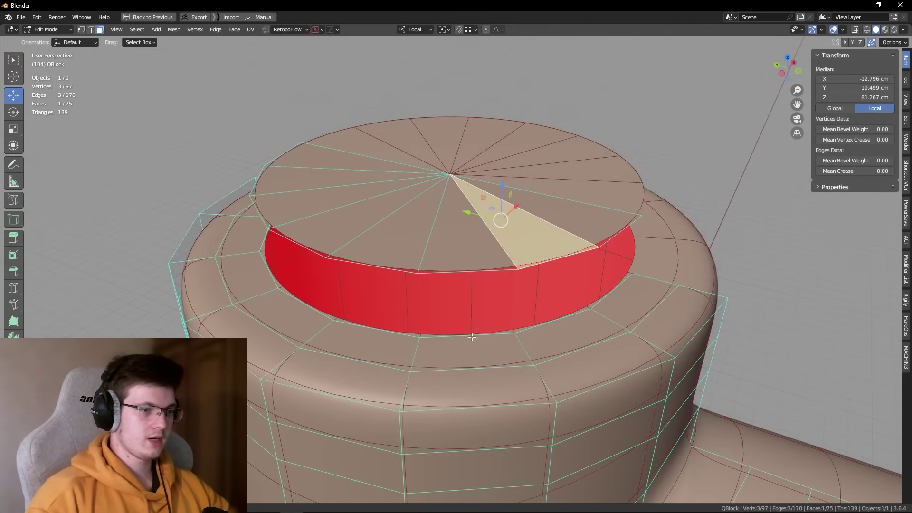
key(alt+a)
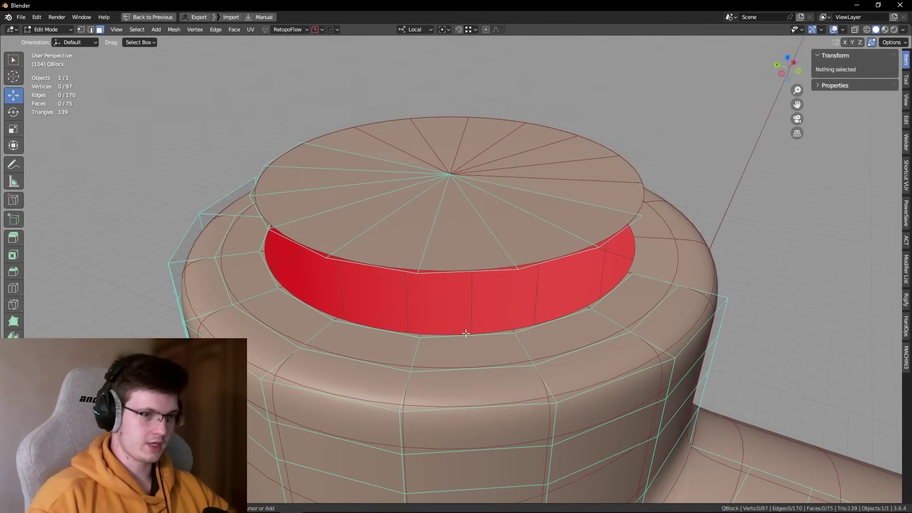
alt+click(466, 334)
key(f)
Step: Select the cap's triangle fan and separate it into a new object
middle_drag(464, 330, 417, 250)
click(433, 226)
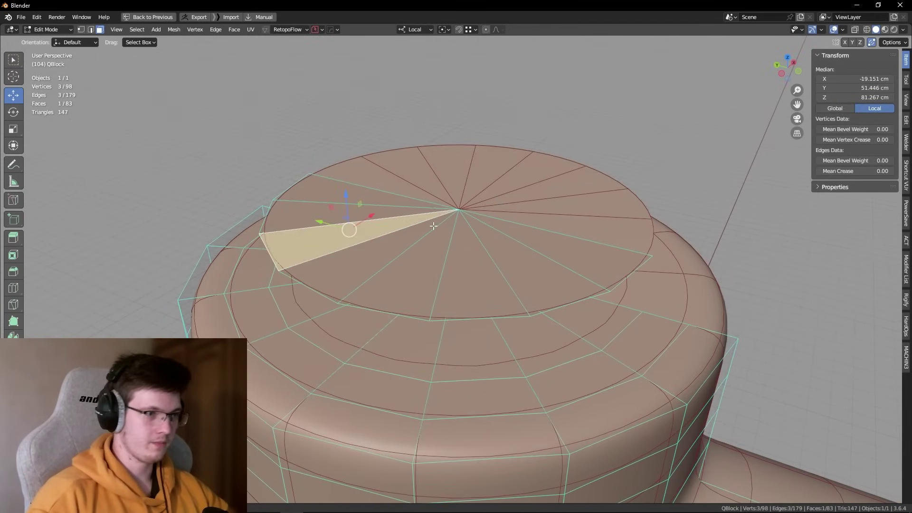
ctrl+click(532, 271)
middle_drag(532, 271, 486, 225)
key(Tab)
Step: Select the new disc object and apply Visual Geometry to Mesh
key(Tab)
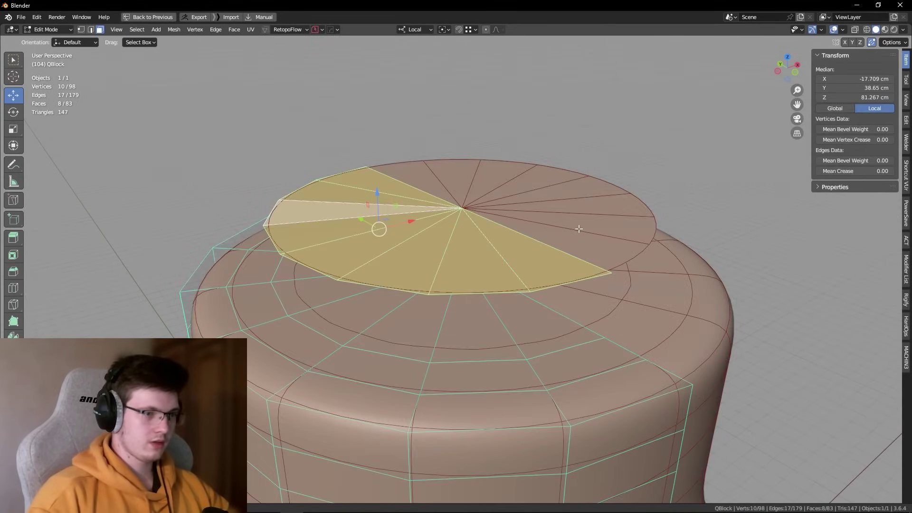
key(p)
click(577, 229)
key(Tab)
click(503, 232)
key(ctrl+a)
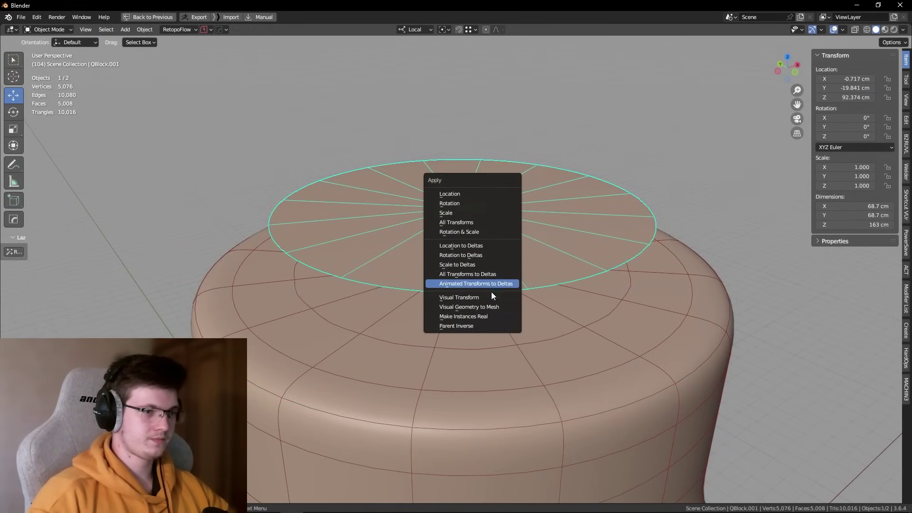
click(489, 310)
key(Tab)
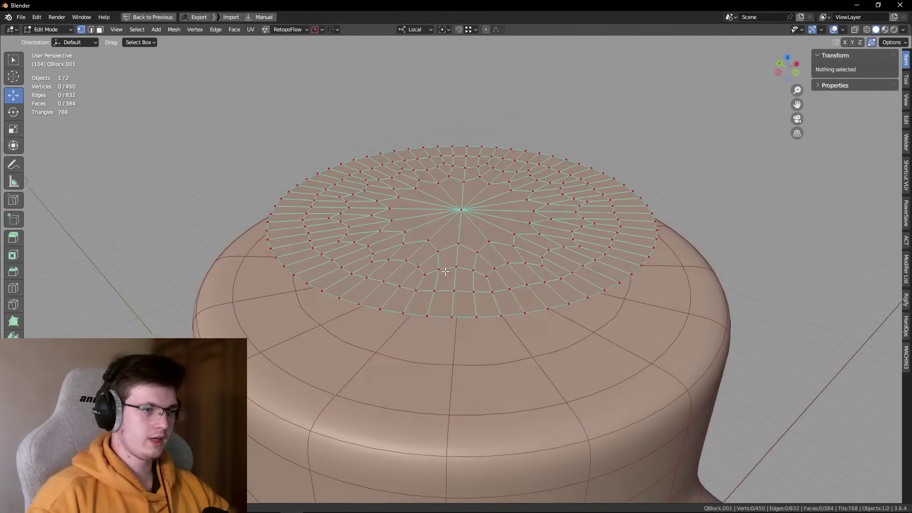
key(Tab)
Step: Compare pipe and disc modifiers, re-apply Visual Geometry to Mesh on QBlock.001, and edit it
shift+click(470, 287)
key(alt+space)
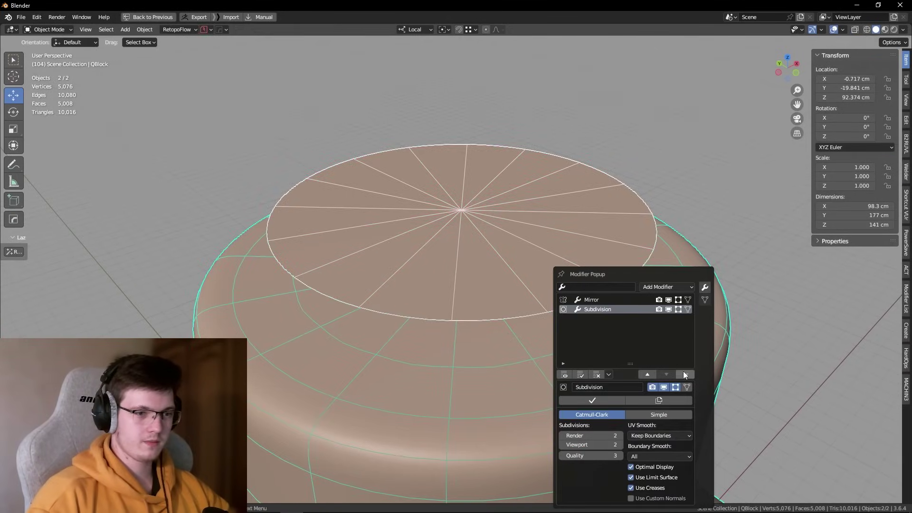
click(550, 266)
key(alt+space)
key(ctrl+a)
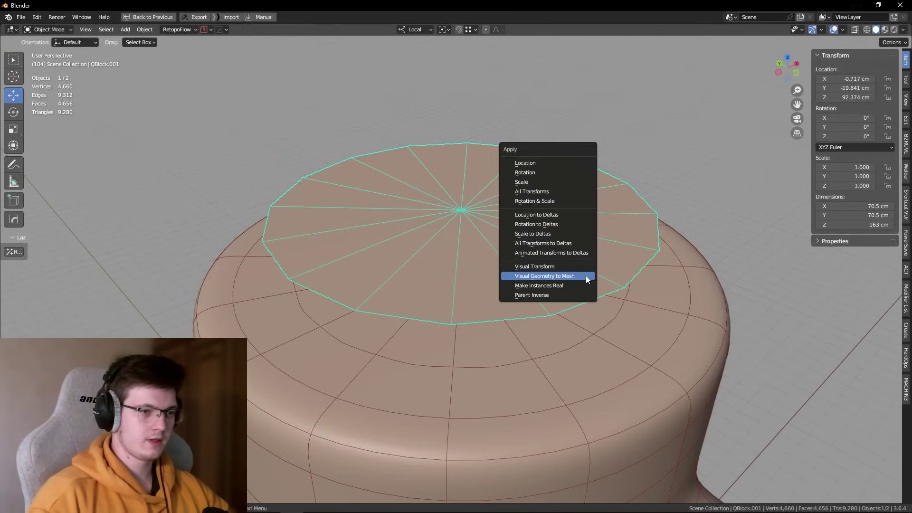
click(586, 276)
key(Tab)
Step: Dissolve the disc's centre into one face and extrude it upward into a ring
click(461, 209)
middle_drag(461, 209, 459, 275)
key(x)
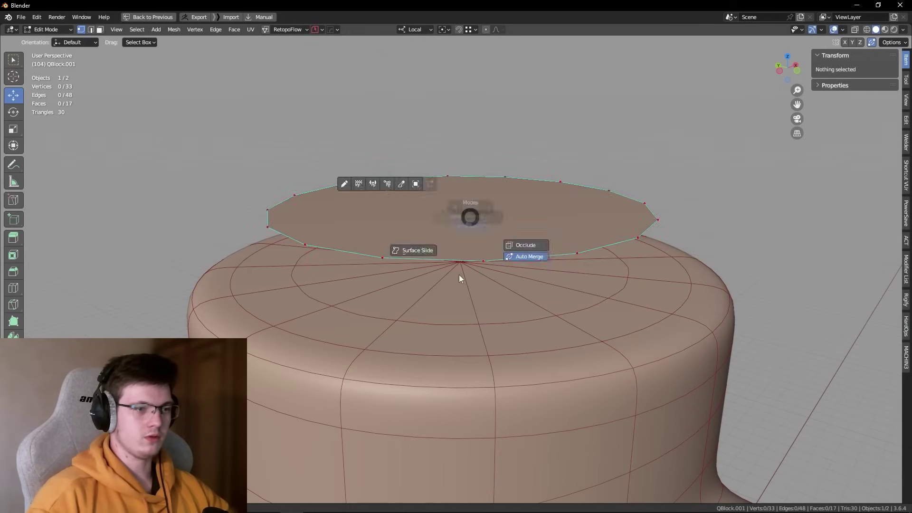
click(527, 257)
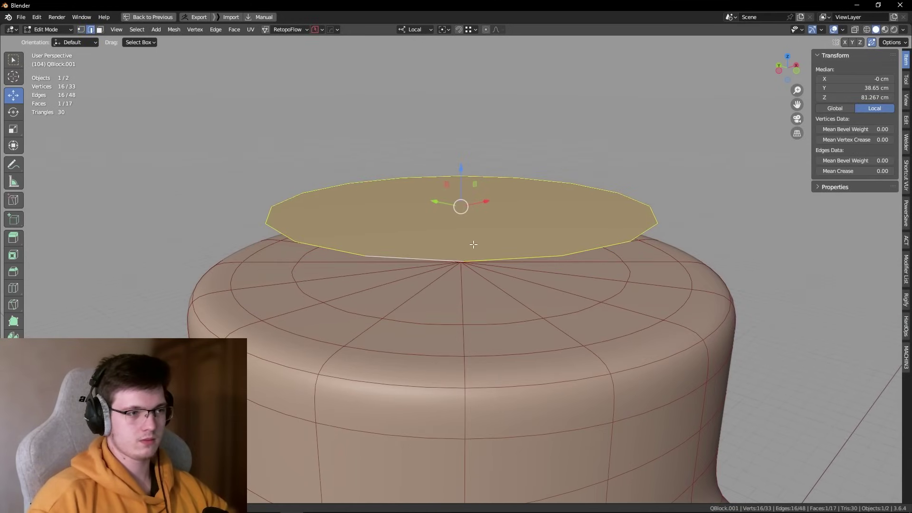
key(e)
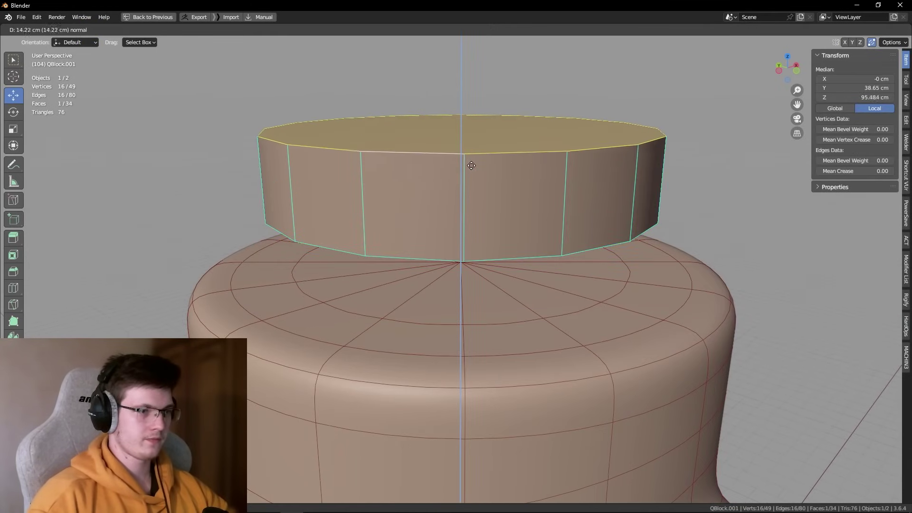
click(463, 157)
Step: Delete the insert's top face and recalculate all normals to point inside
middle_drag(542, 180, 527, 213)
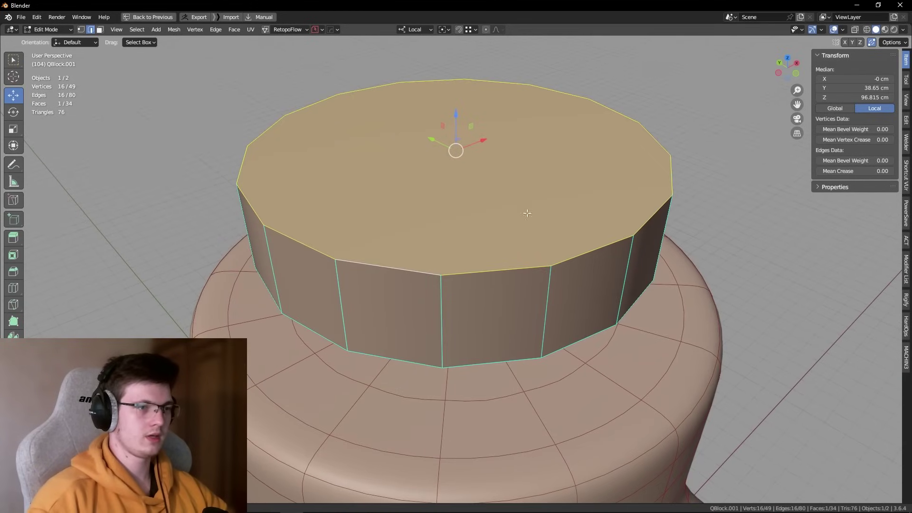
key(x)
click(566, 226)
key(a)
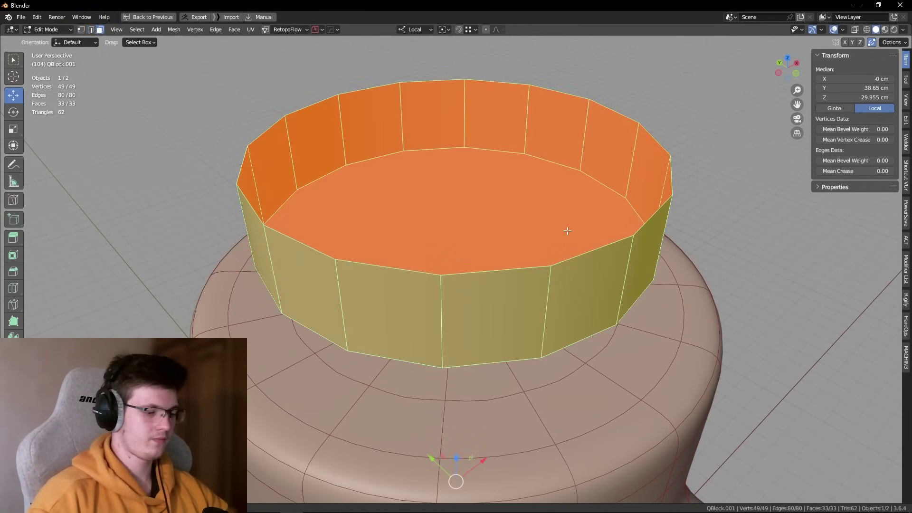
key(alt+n)
click(538, 251)
Step: Extrude and scale the top rim outward into a flange, then hide subdivision while editing
scroll(538, 251, down, 2)
alt+click(611, 195)
key(e)
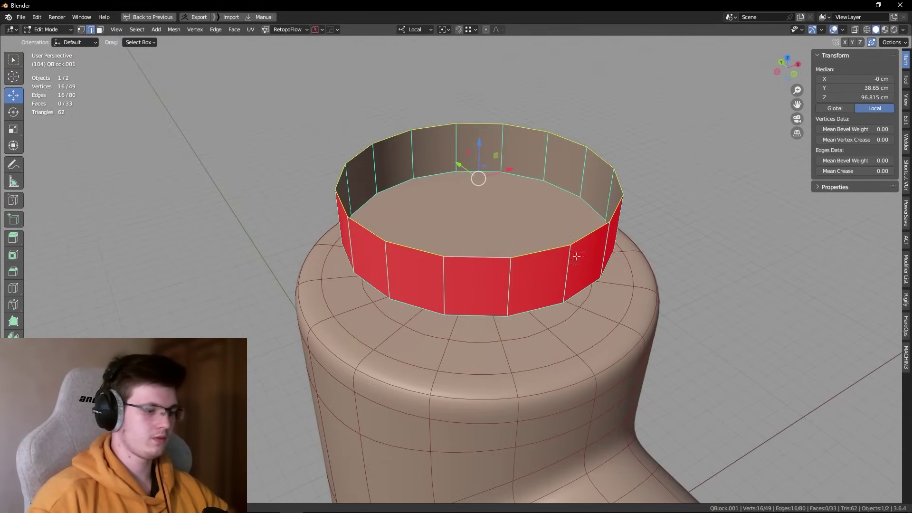
key(s)
click(656, 260)
key(Tab)
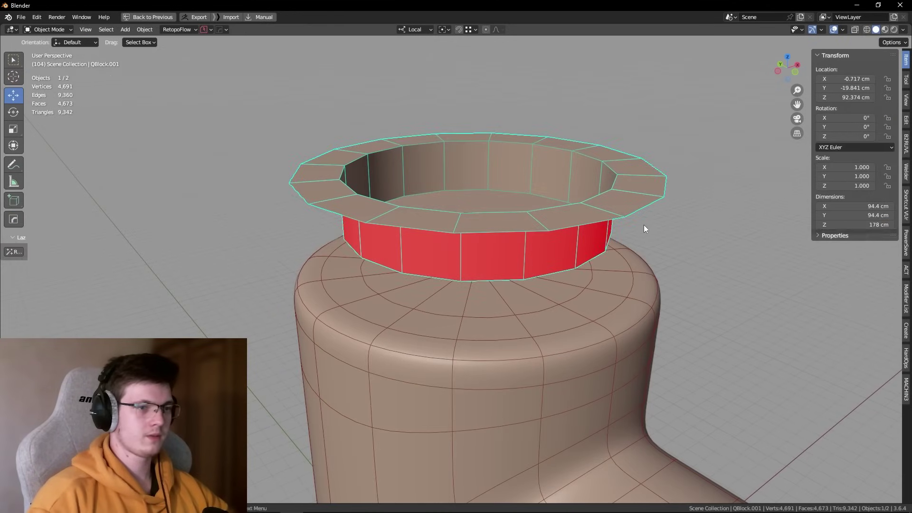
key(Tab)
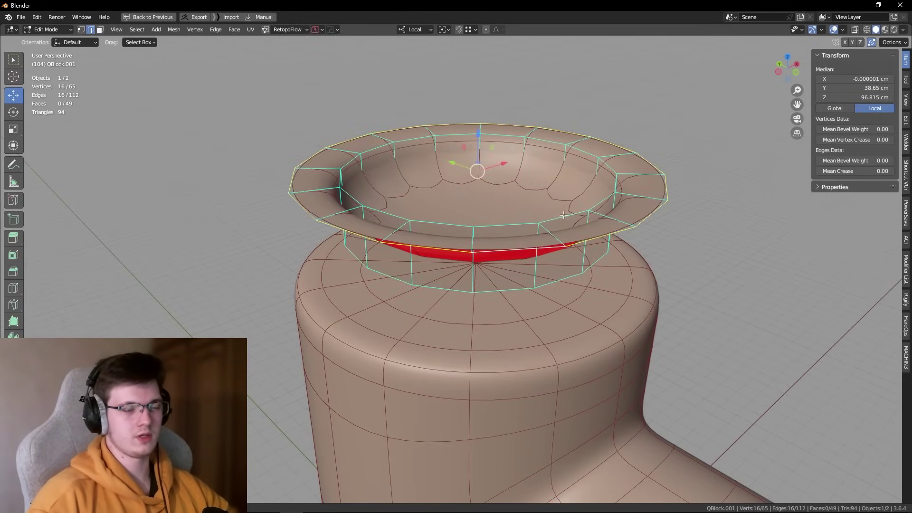
key(alt+space)
click(686, 246)
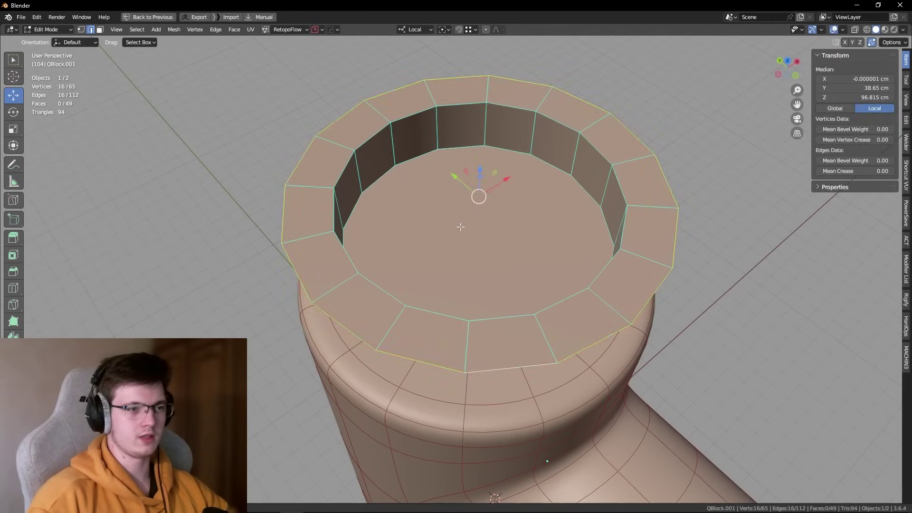
Step: Fill the floor loop, inset a ring into it, and view the smoothed bowl
key(f)
key(i)
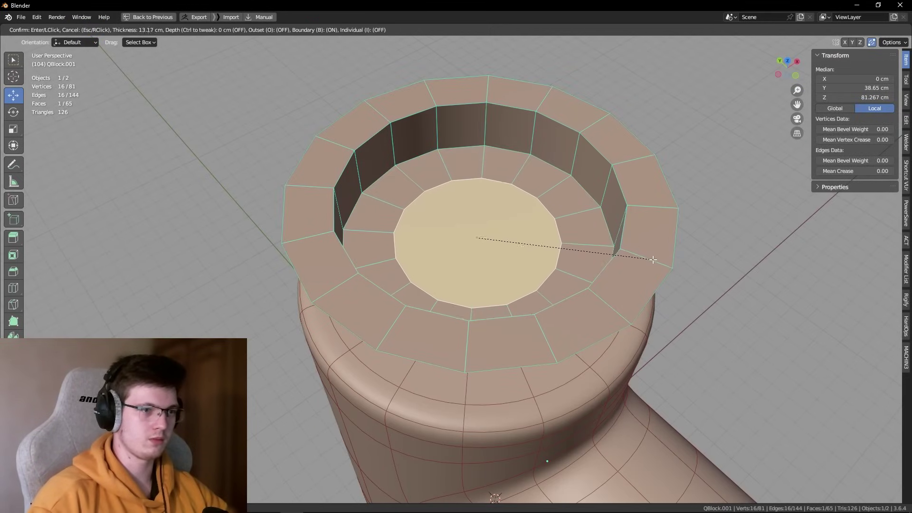
click(668, 261)
middle_drag(717, 269, 664, 251)
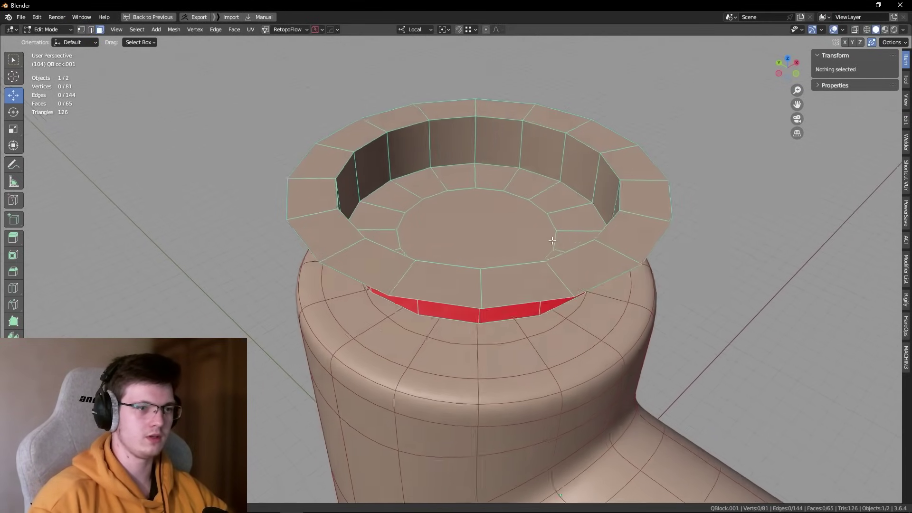
key(Tab)
key(ctrl+z)
key(ctrl+z)
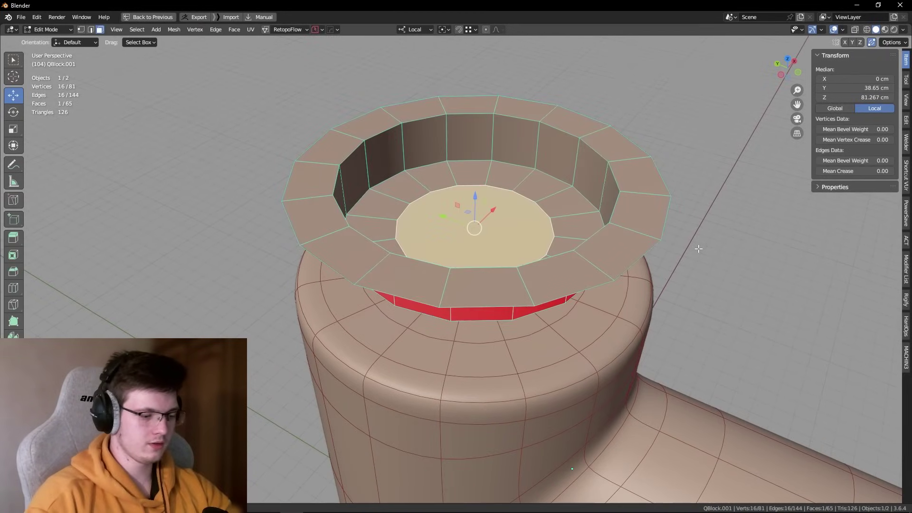
key(Tab)
middle_drag(697, 249, 568, 205)
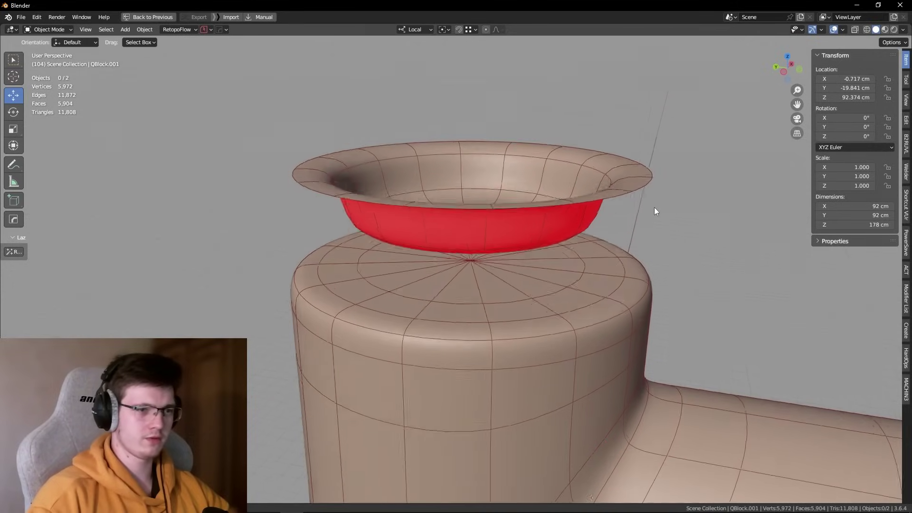
Step: Delete the bottom fan of faces from the bowl mesh
key(Tab)
scroll(584, 318, down, 5)
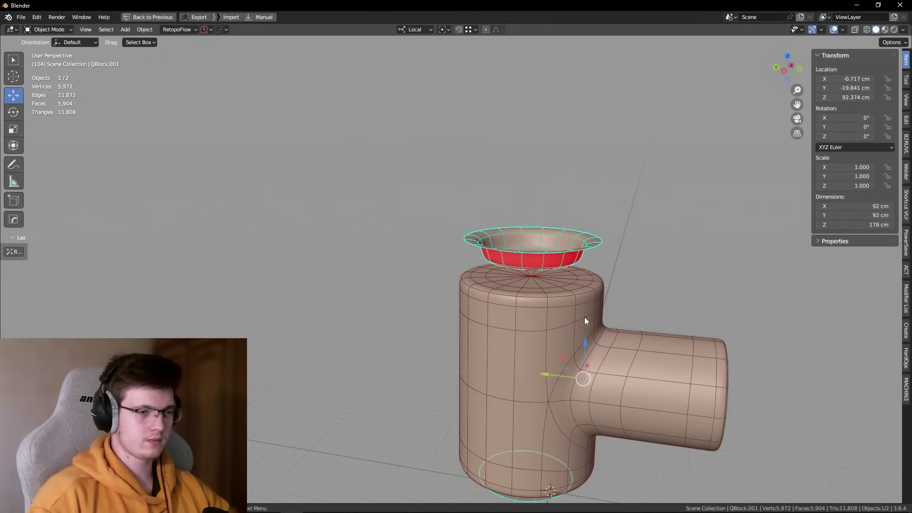
middle_drag(584, 317, 502, 371)
key(l)
key(x)
click(499, 386)
key(Tab)
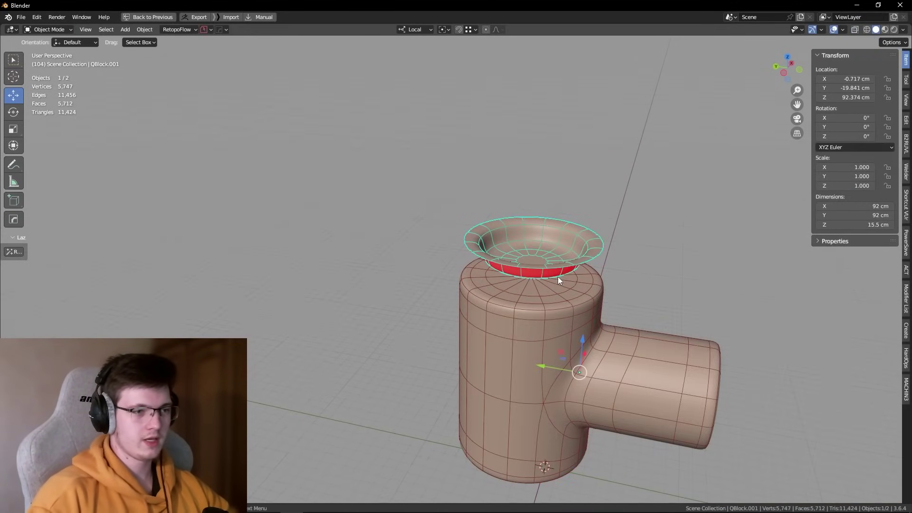
Step: Set the bowl's origin, scale it to 0.596, and move it down onto the cylinder top
key(shift+s)
click(597, 352)
key(s)
click(565, 245)
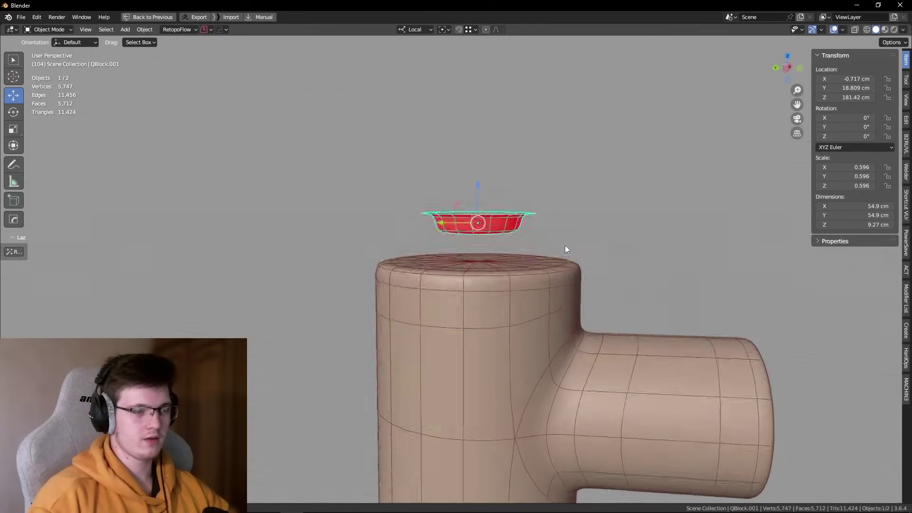
key(ctrl+KP_3)
key(g)
key(z)
click(523, 251)
Step: Show the overlays and mark the ring around the bowl with an annotation stroke
click(580, 263)
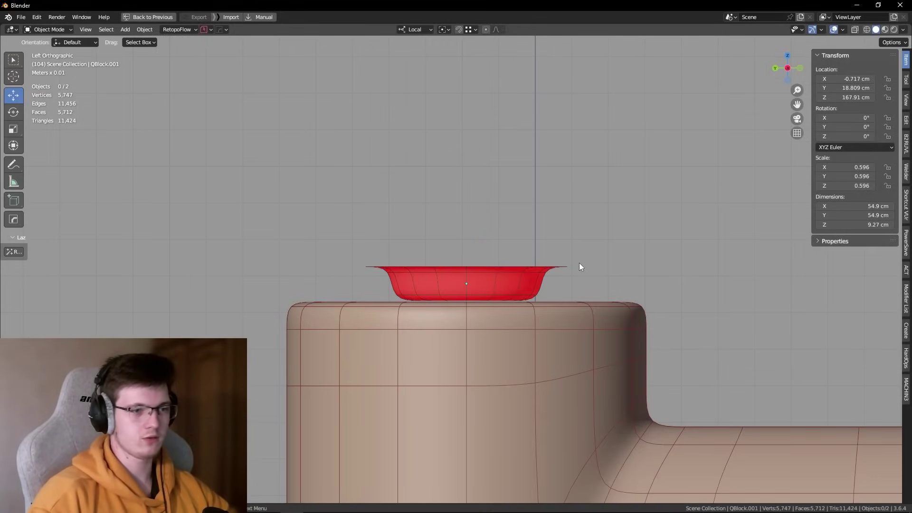
mouse_move(580, 264)
middle_down()
mouse_move(573, 301)
mouse_move(489, 226)
mouse_move(479, 246)
mouse_move(577, 308)
mouse_move(602, 295)
middle_up()
scroll(478, 246, down, 3)
scroll(454, 230, up, 3)
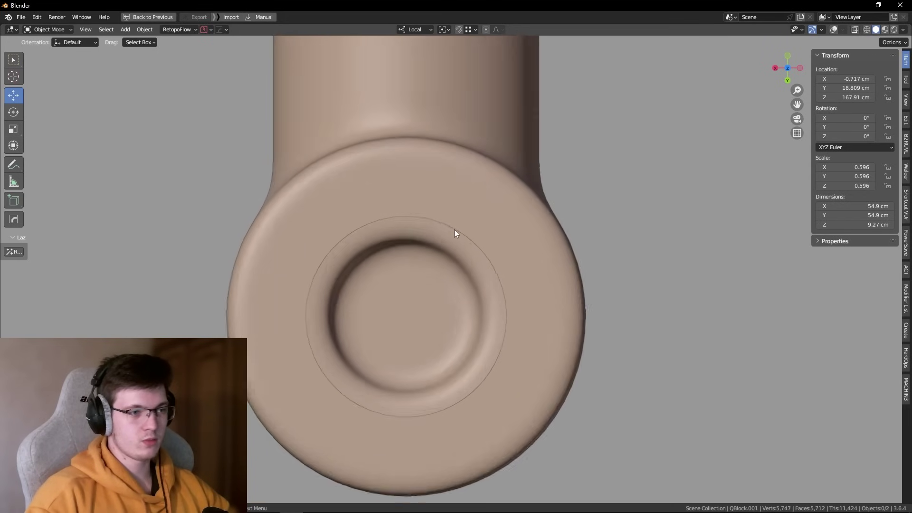
scroll(453, 232, up, 2)
key(d)
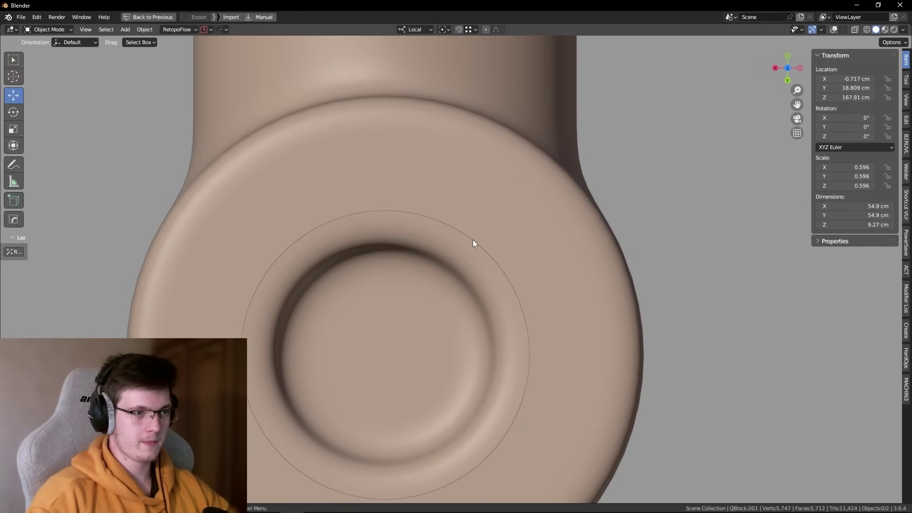
key(shift+alt+z)
mouse_move(454, 229)
mouse_down()
mouse_move(513, 273)
mouse_move(541, 352)
mouse_up()
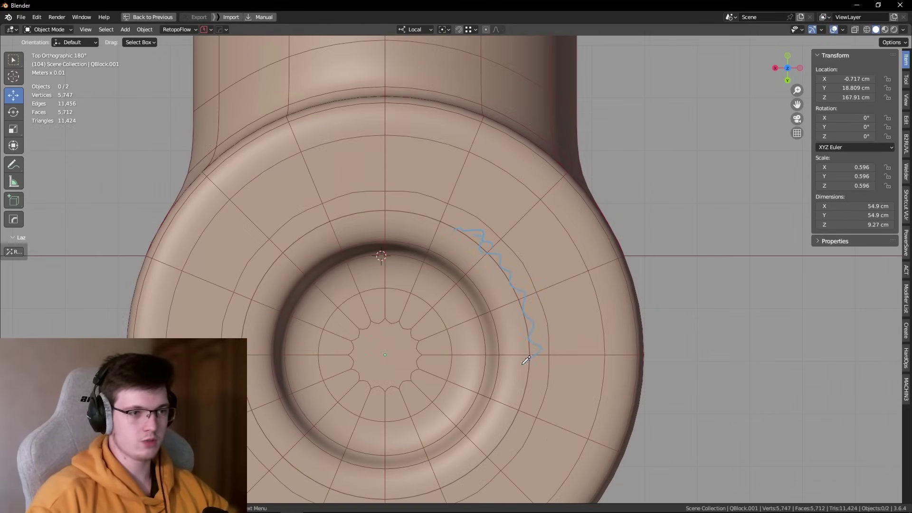
scroll(526, 354, down, 3)
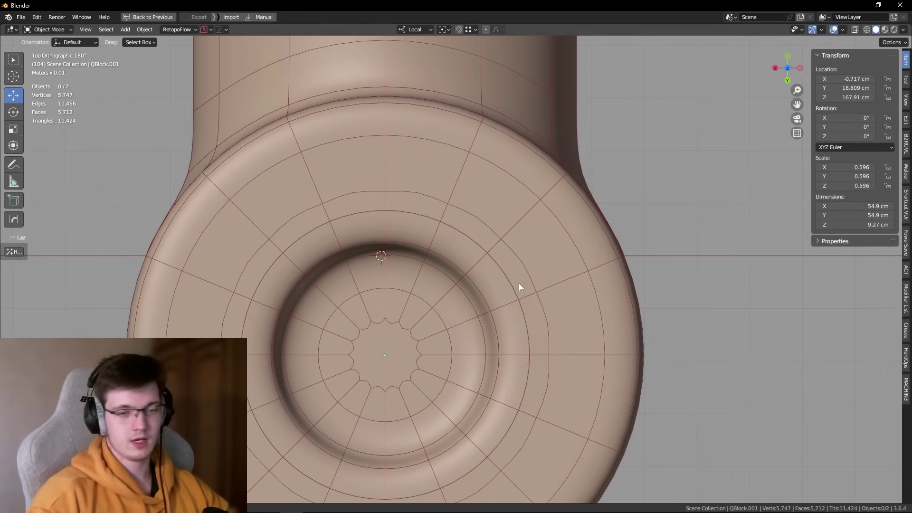
mouse_move(519, 283)
middle_down()
mouse_move(446, 232)
mouse_move(429, 248)
mouse_move(572, 223)
middle_up()
Step: From a side orthographic view, lower the bowl further into the pipe's top cap
click(431, 267)
key(alt+a)
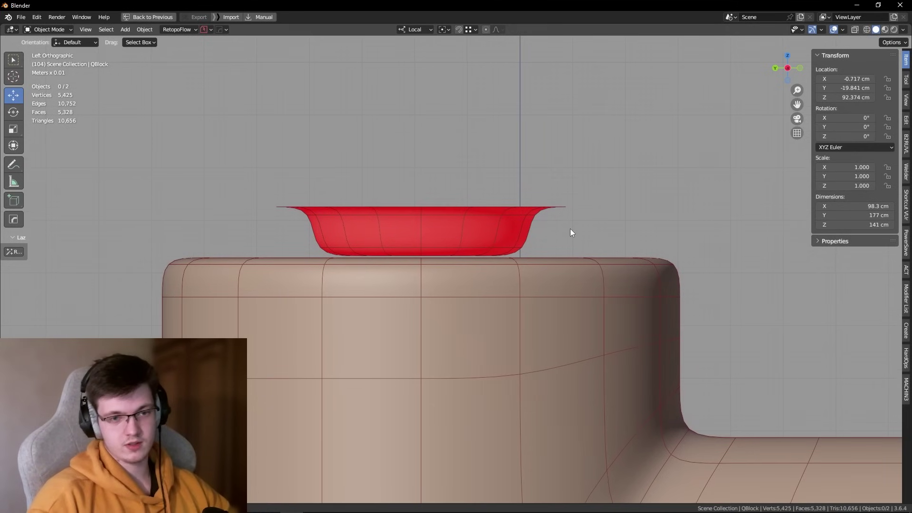
click(507, 229)
scroll(416, 232, up, 1)
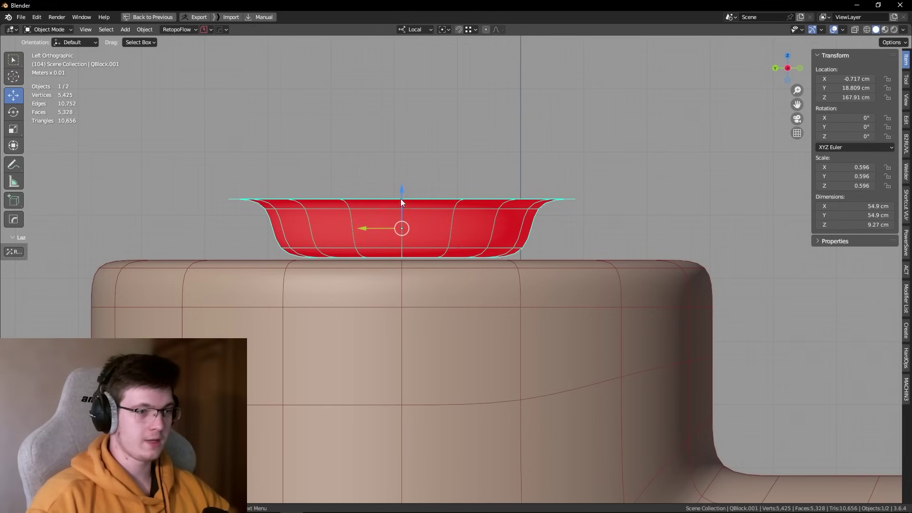
drag(401, 202, 418, 251)
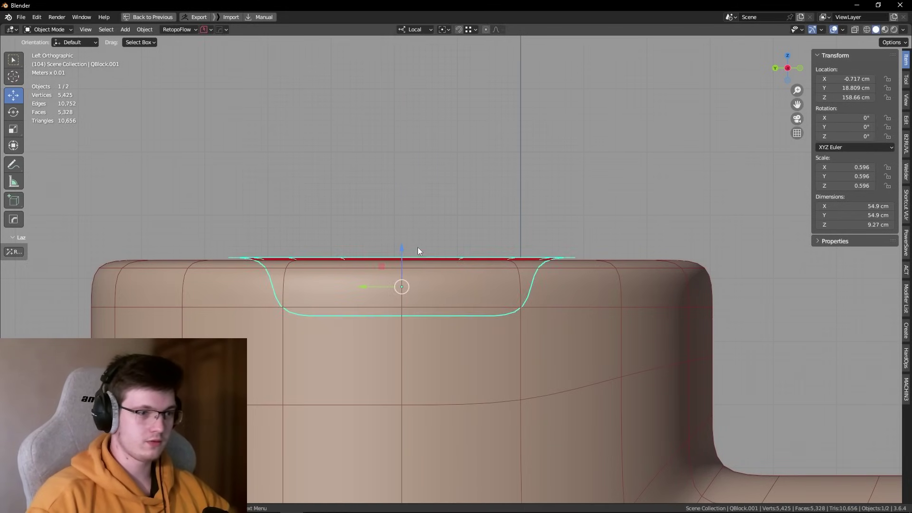
key(alt+a)
scroll(579, 284, up, 4)
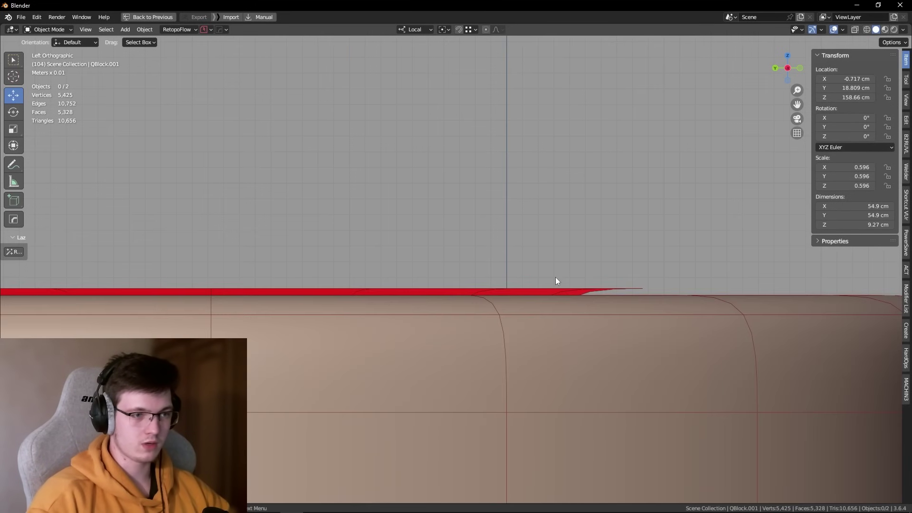
middle_drag(557, 281, 632, 287)
scroll(594, 293, down, 3)
click(632, 298)
key(Tab)
Step: Select the cap's edge loop around the bowl, trying and undoing an extrusion
alt+click(579, 274)
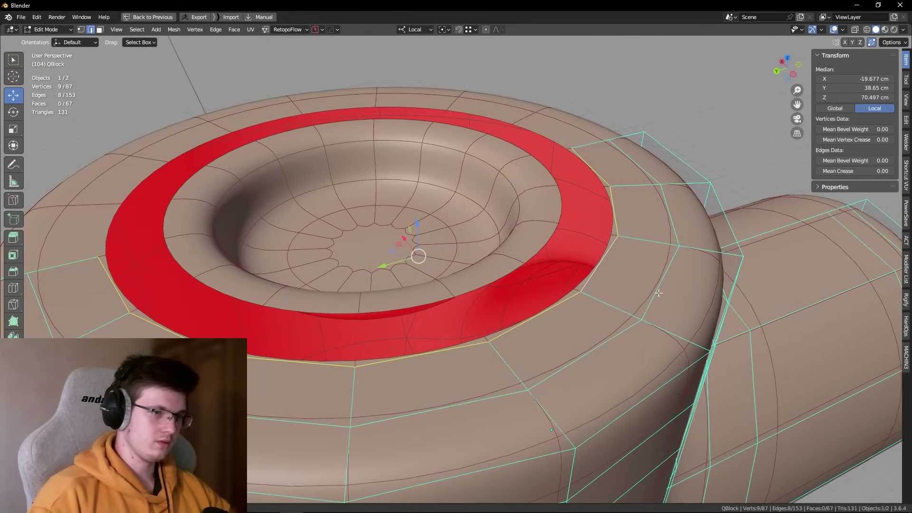
key(e)
key(Escape)
key(alt+s)
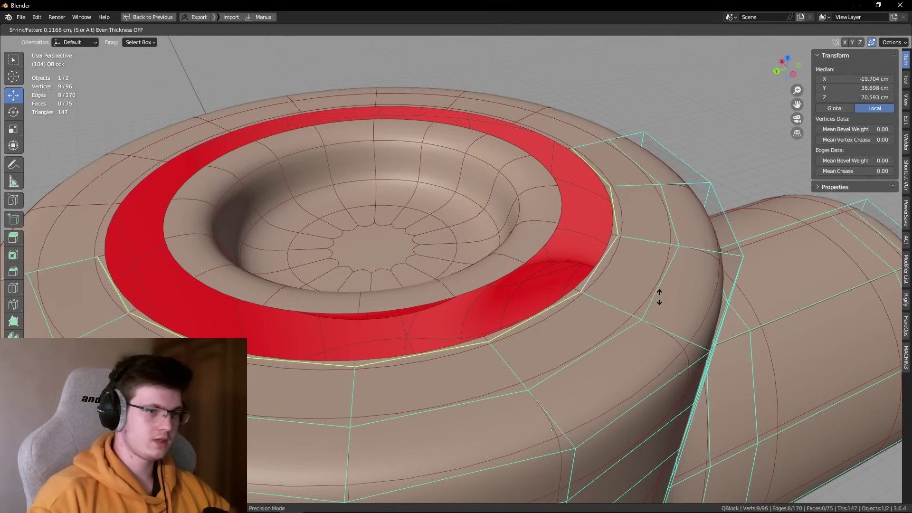
key(Escape)
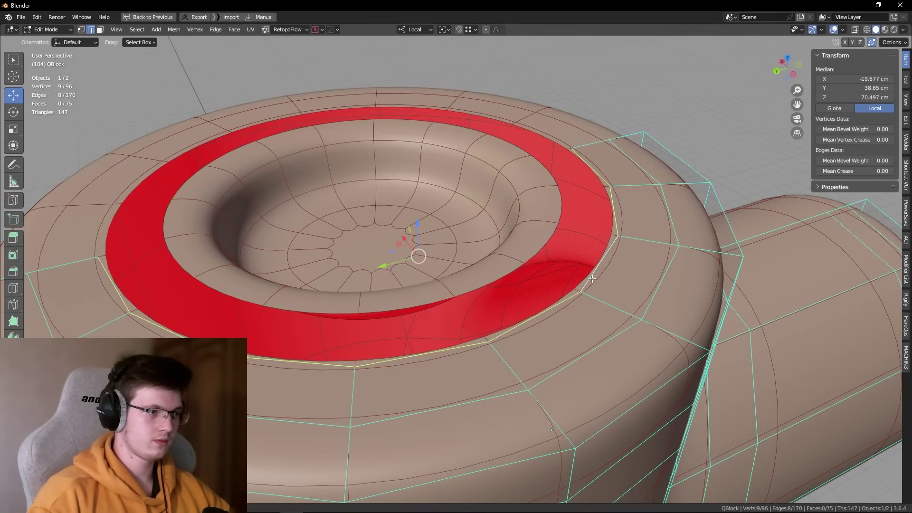
key(ctrl+z)
Step: Fill the loop with a face, inset it, and delete the inner face to open a hole
key(f)
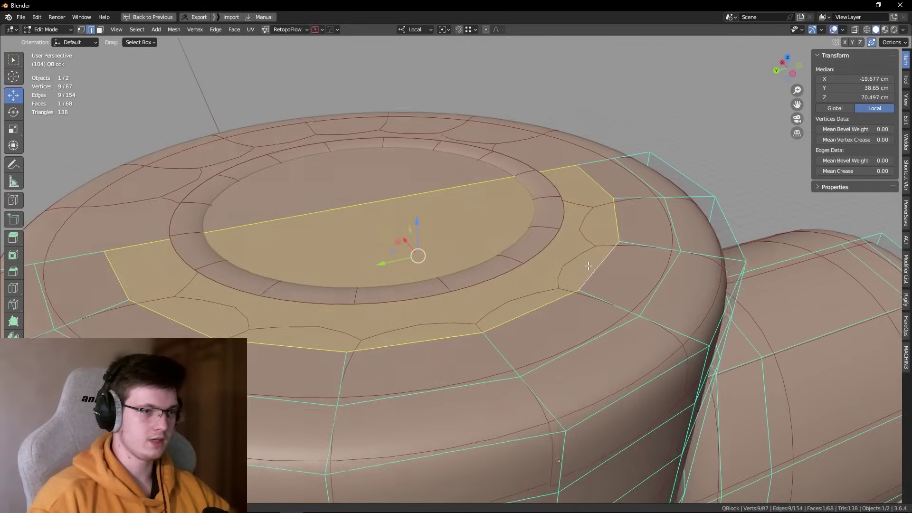
scroll(588, 267, up, 1)
key(i)
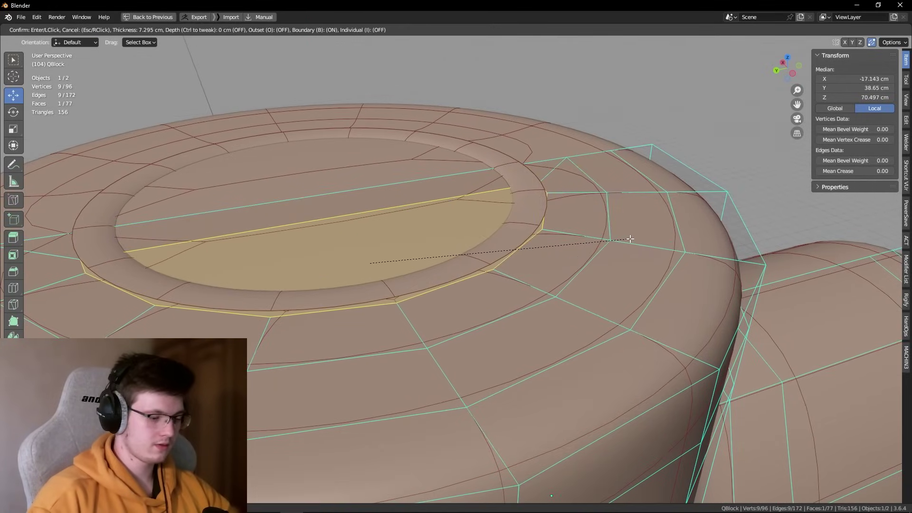
click(616, 238)
key(x)
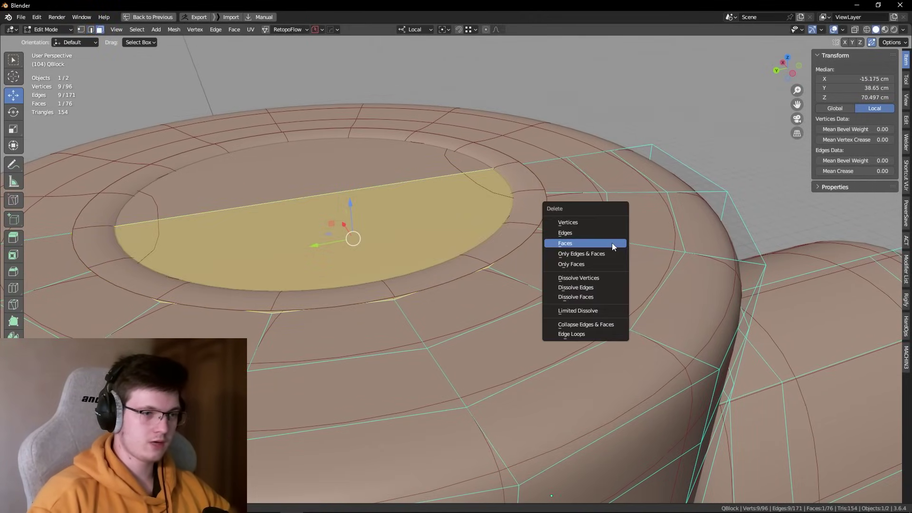
click(612, 243)
key(Tab)
mouse_move(502, 179)
middle_down()
mouse_move(486, 204)
mouse_move(540, 312)
middle_up()
click(545, 317)
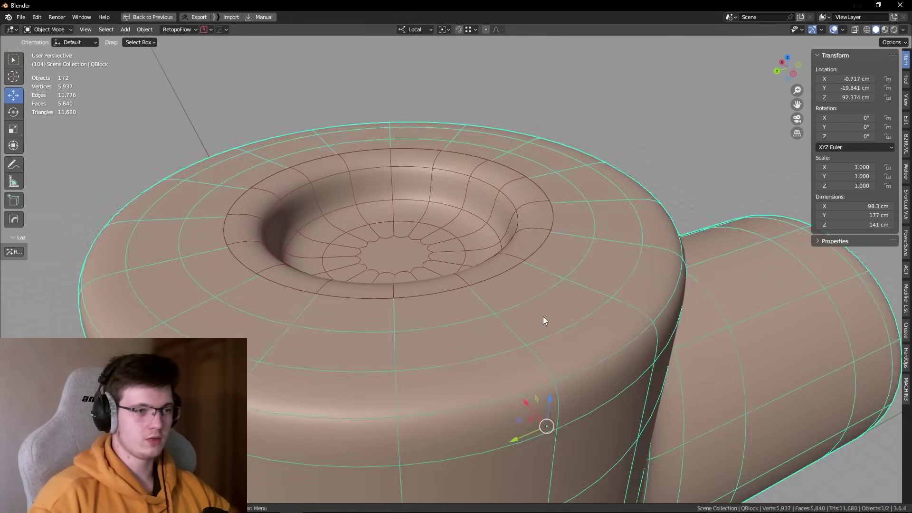
key(g)
click(567, 242)
middle_drag(567, 242, 537, 246)
click(516, 260)
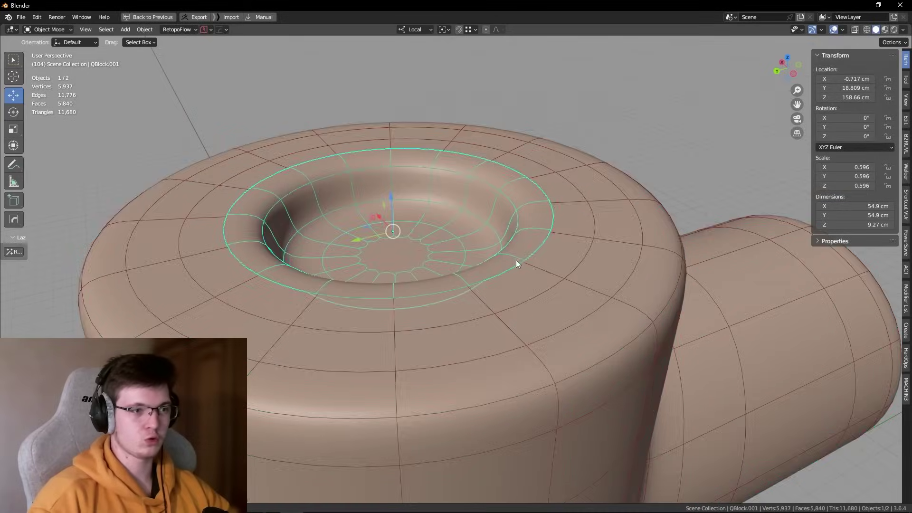
key(alt+a)
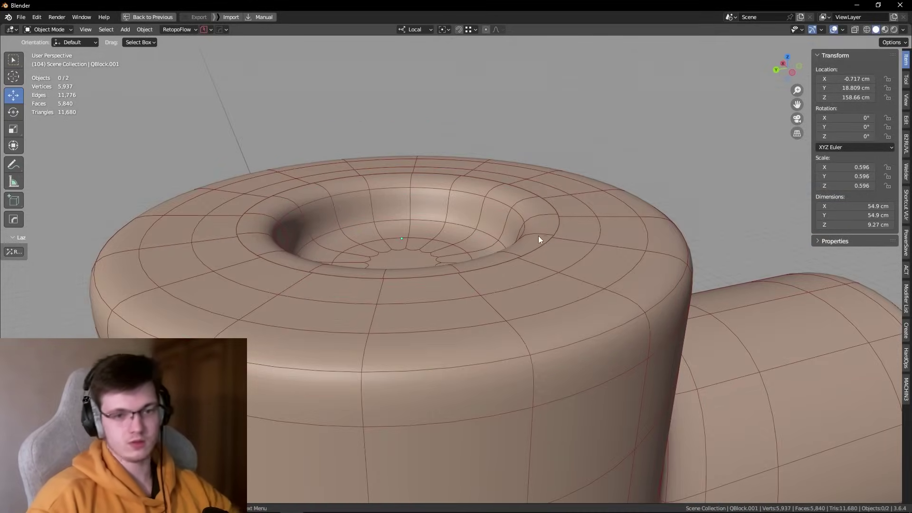
key(shift+alt+z)
mouse_move(538, 235)
middle_down()
mouse_move(492, 281)
mouse_move(527, 301)
middle_up()
scroll(516, 263, down, 4)
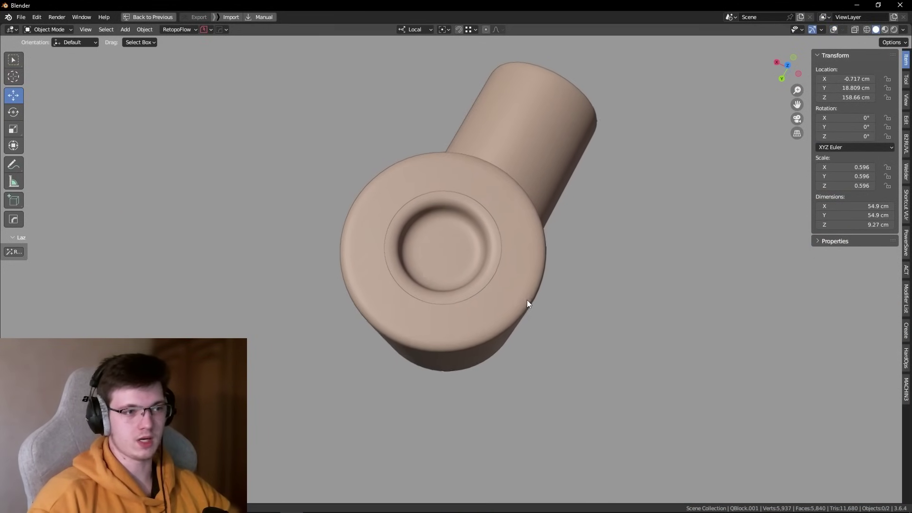
key(shift+alt+z)
middle_drag(543, 333, 446, 263)
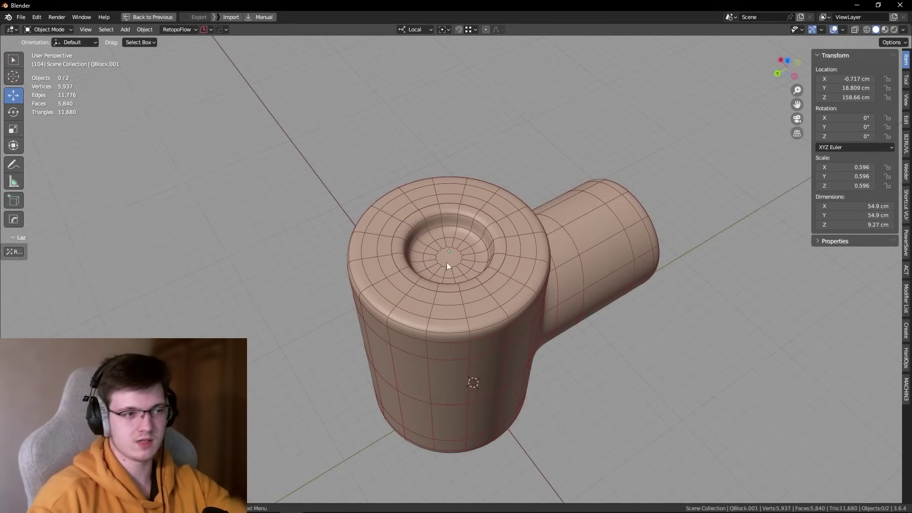
scroll(463, 264, up, 2)
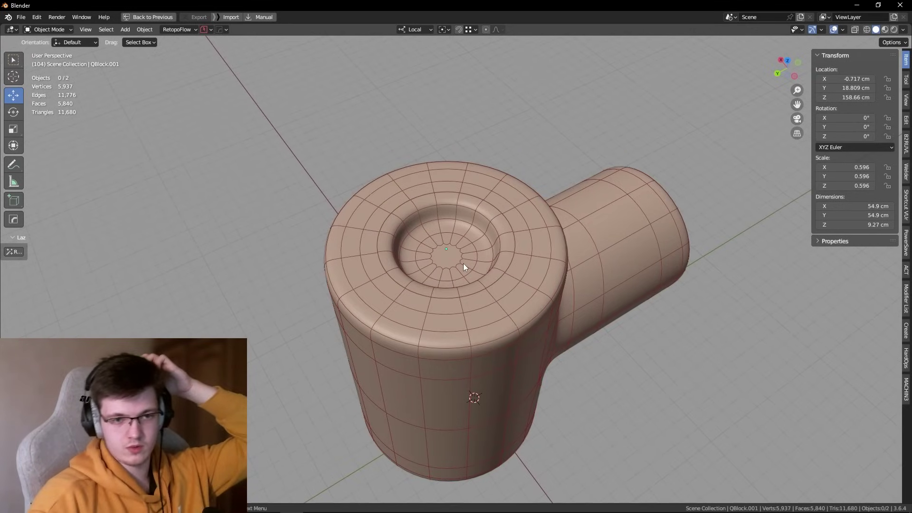
right_click(568, 326)
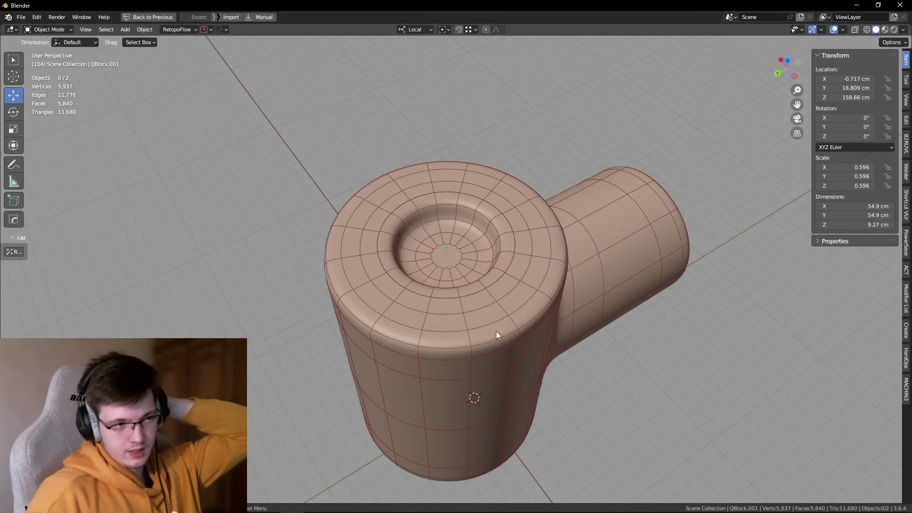
scroll(483, 298, up, 4)
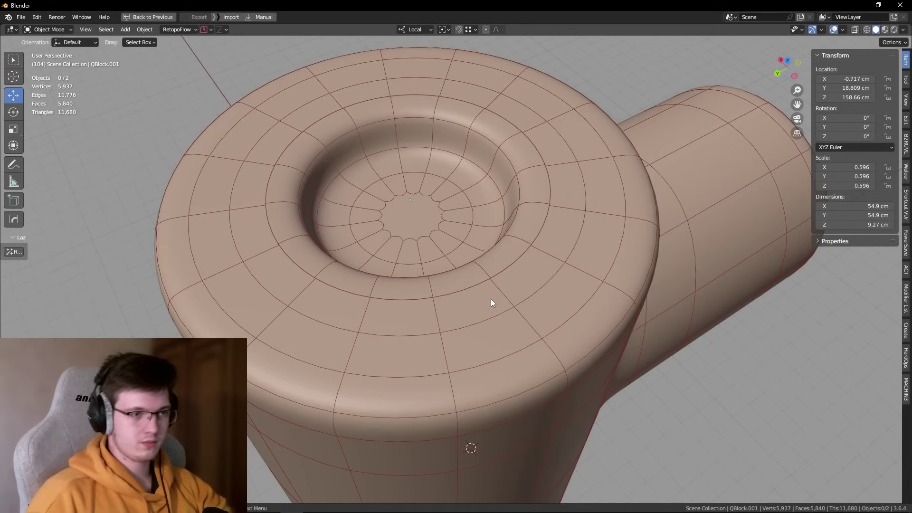
mouse_move(492, 301)
middle_down()
mouse_move(484, 233)
mouse_move(488, 280)
mouse_move(432, 242)
middle_up()
scroll(482, 232, down, 3)
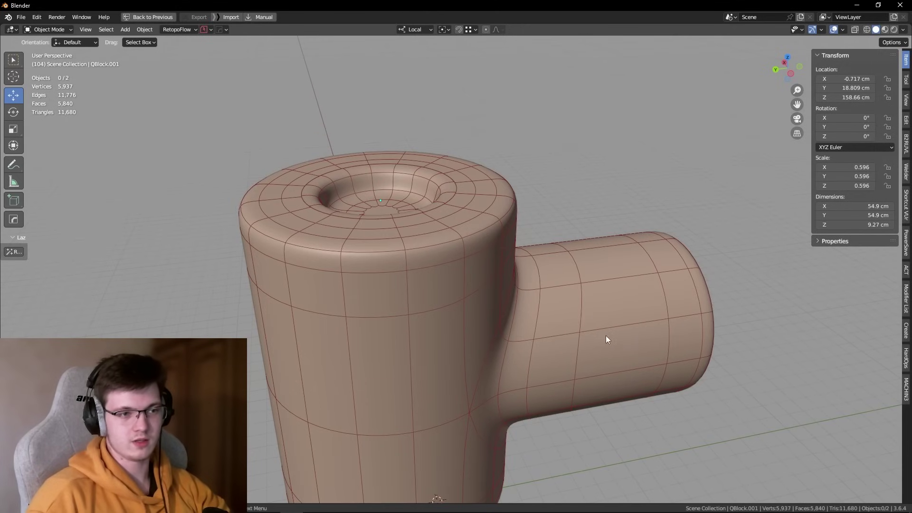
middle_drag(607, 338, 535, 330)
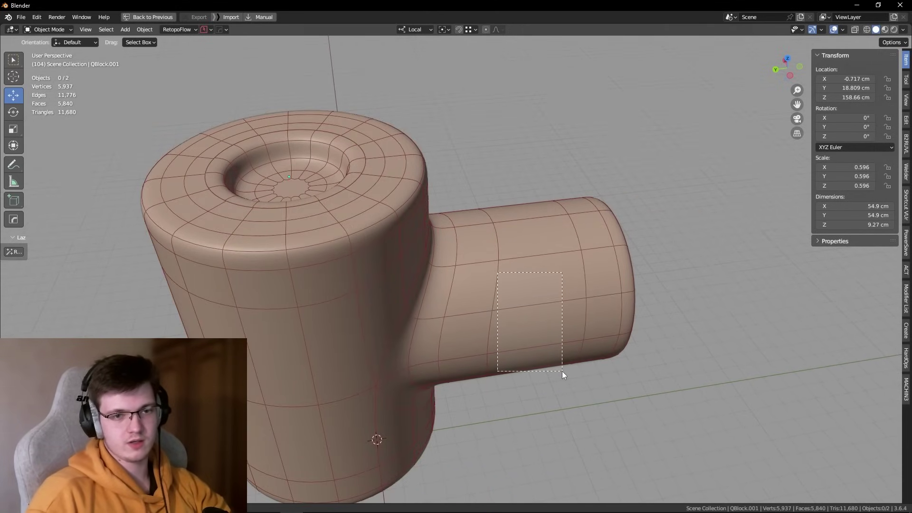
drag(555, 367, 557, 372)
middle_drag(558, 373, 586, 388)
drag(599, 400, 611, 400)
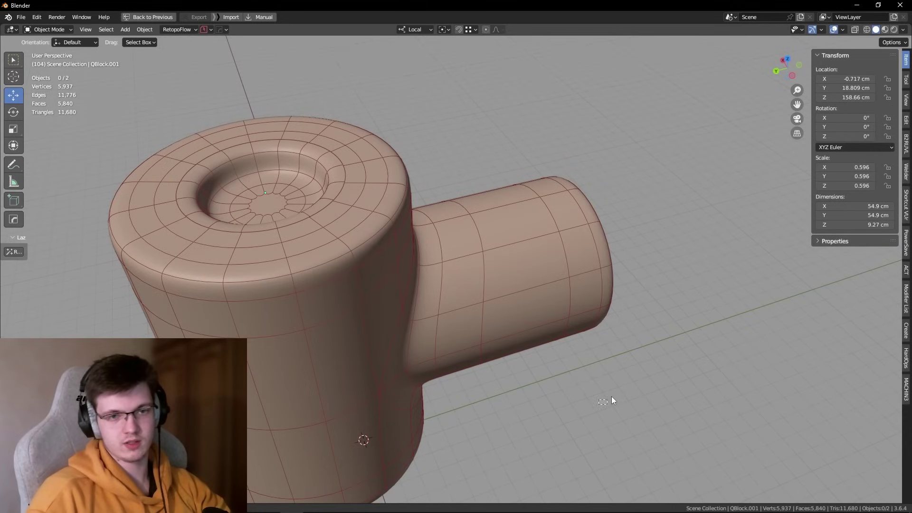
mouse_move(539, 373)
middle_down()
mouse_move(581, 349)
mouse_move(556, 354)
mouse_move(449, 270)
middle_up()
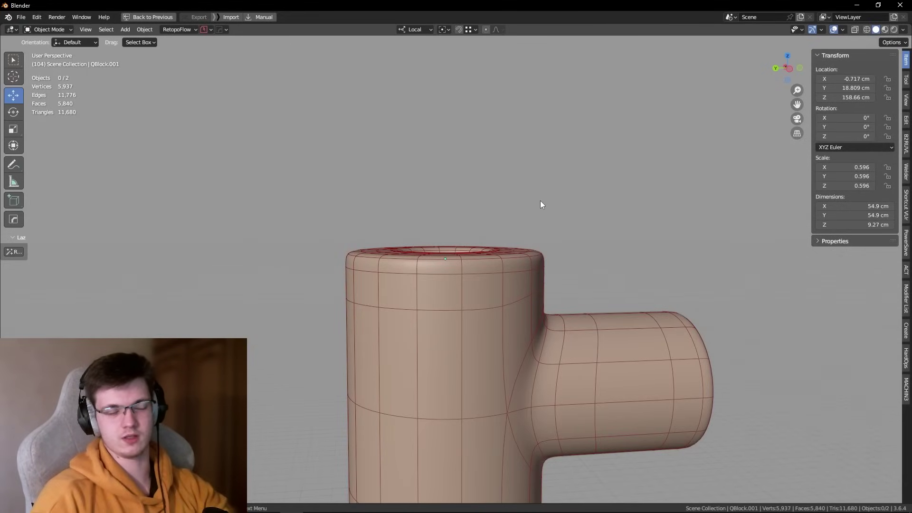
mouse_move(540, 200)
middle_down()
mouse_move(568, 253)
mouse_move(566, 320)
mouse_move(551, 311)
mouse_move(547, 351)
middle_up()
scroll(460, 472, up, 1)
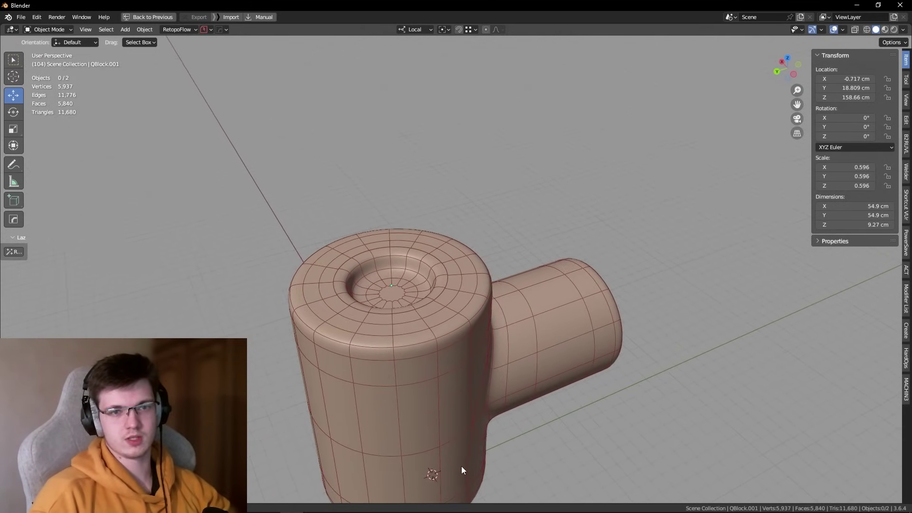
scroll(416, 367, up, 2)
Step: Select the pipe body and then the cup insert, leaving both in place
scroll(404, 360, up, 1)
click(389, 317)
key(g)
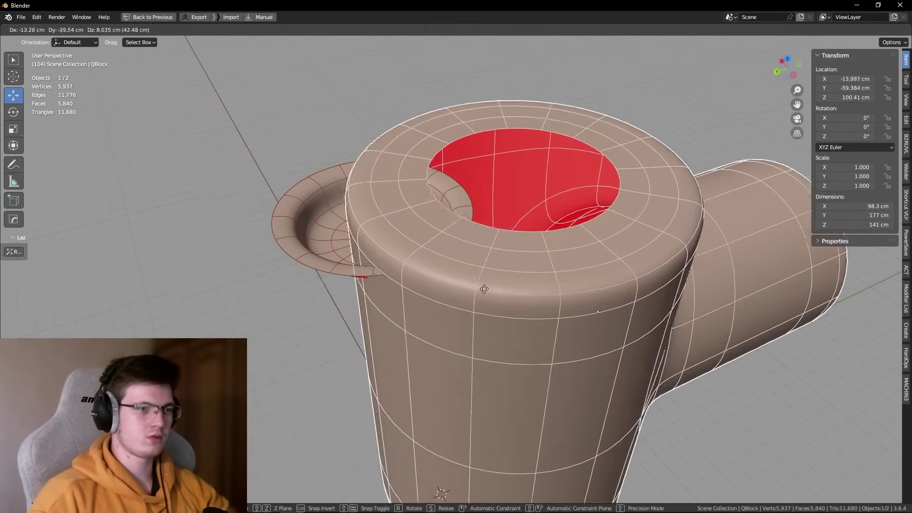
key(Escape)
click(407, 263)
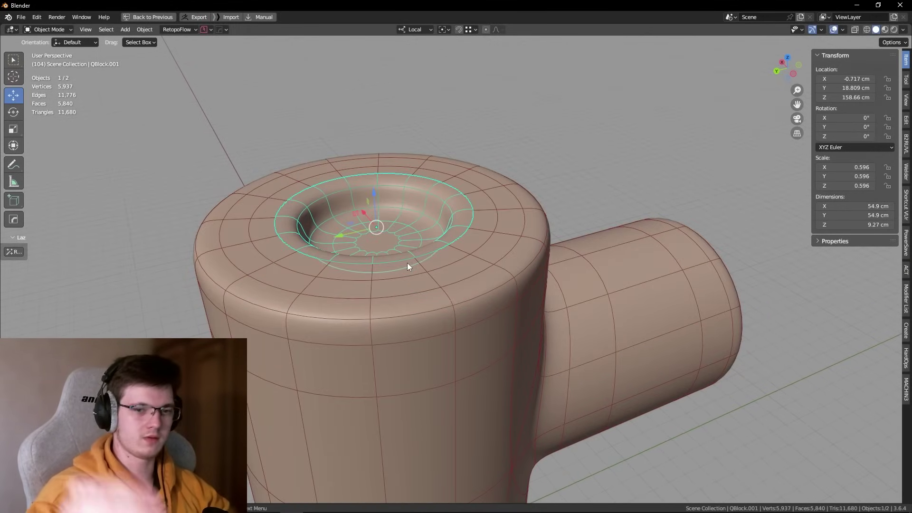
click(577, 177)
Step: Hide overlays, inspect the cap rim from several angles, and lower the cup to Z 158.45 cm
key(shift+alt+z)
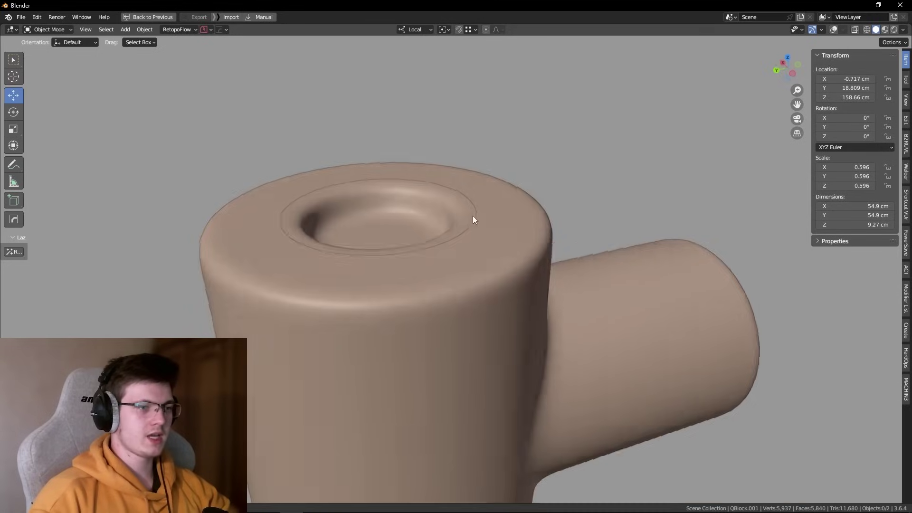
mouse_move(472, 215)
middle_down()
mouse_move(499, 240)
mouse_move(470, 223)
mouse_move(560, 251)
middle_up()
scroll(481, 225, up, 3)
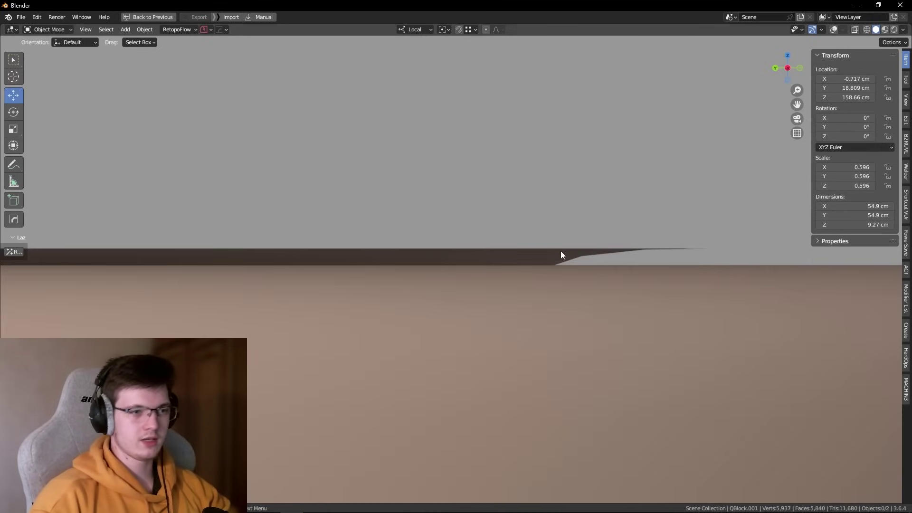
middle_drag(481, 258, 443, 261)
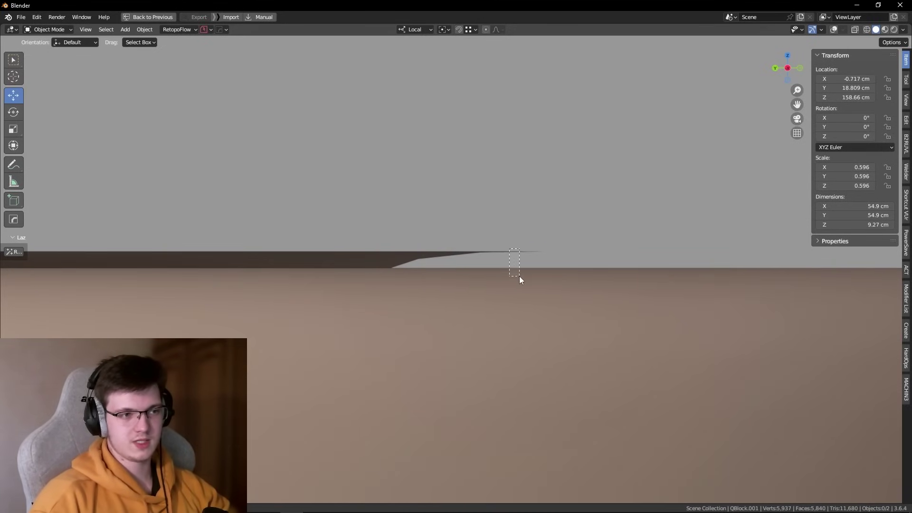
mouse_move(522, 269)
middle_down()
mouse_move(508, 283)
mouse_move(454, 270)
mouse_move(427, 307)
mouse_move(393, 301)
mouse_move(447, 249)
middle_up()
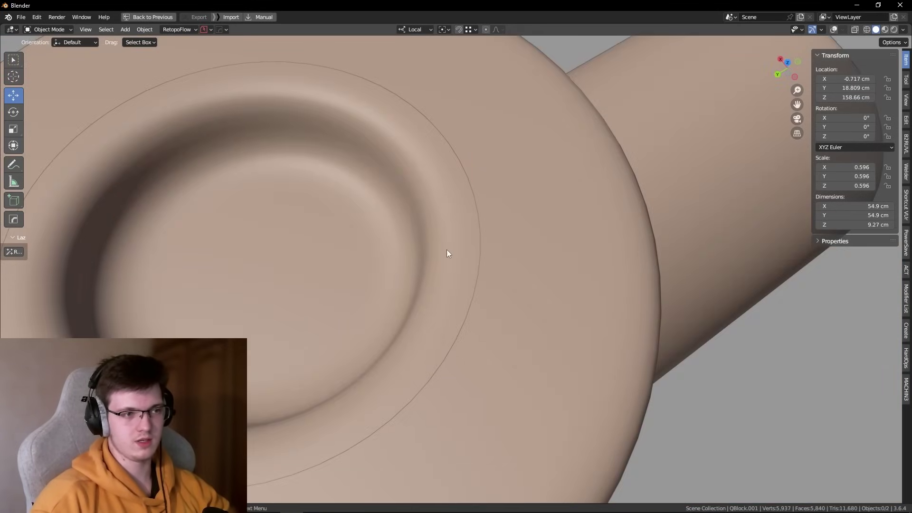
mouse_move(510, 254)
middle_down()
mouse_move(483, 269)
mouse_move(442, 328)
mouse_move(430, 280)
mouse_move(454, 281)
mouse_move(211, 318)
mouse_move(351, 272)
mouse_move(374, 305)
middle_up()
key(g)
key(z)
click(211, 317)
Step: Nudge the cup insert slightly further down
scroll(489, 270, down, 5)
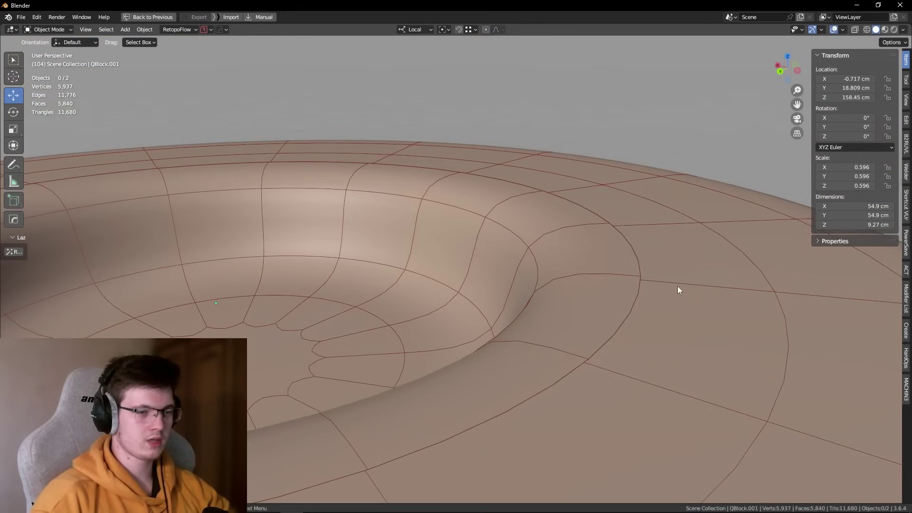
click(503, 290)
drag(284, 240, 281, 259)
click(281, 259)
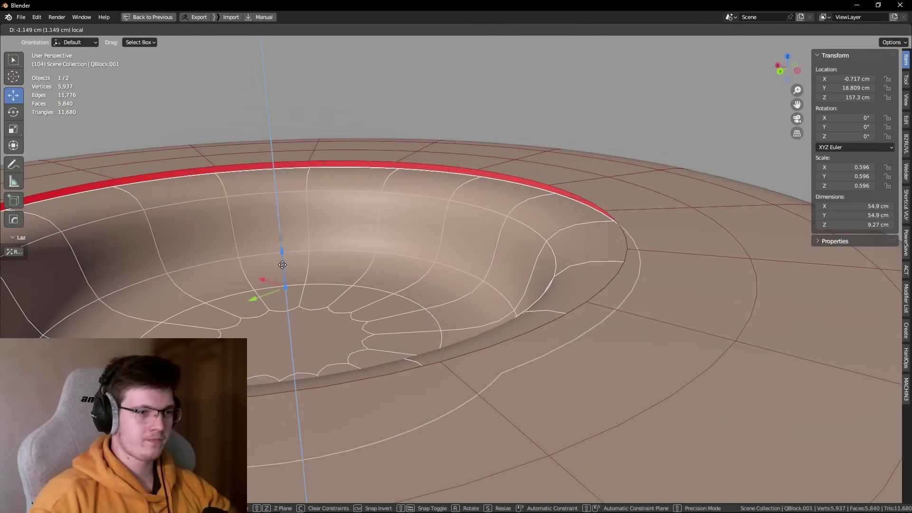
Step: Edge-slide the loop around the recess rim on the pipe mesh in see-through mode
key(Tab)
scroll(639, 317, up, 5)
key(Tab)
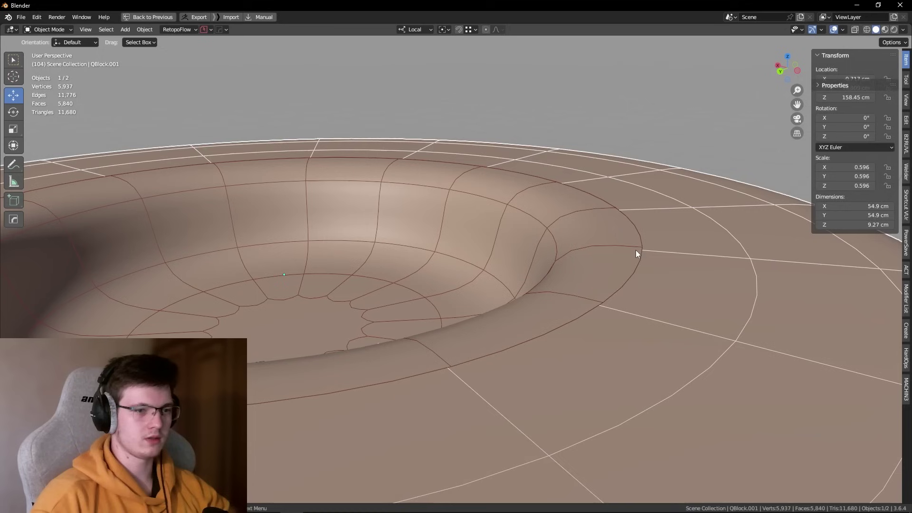
click(636, 250)
key(Tab)
key(alt+z)
alt+click(556, 322)
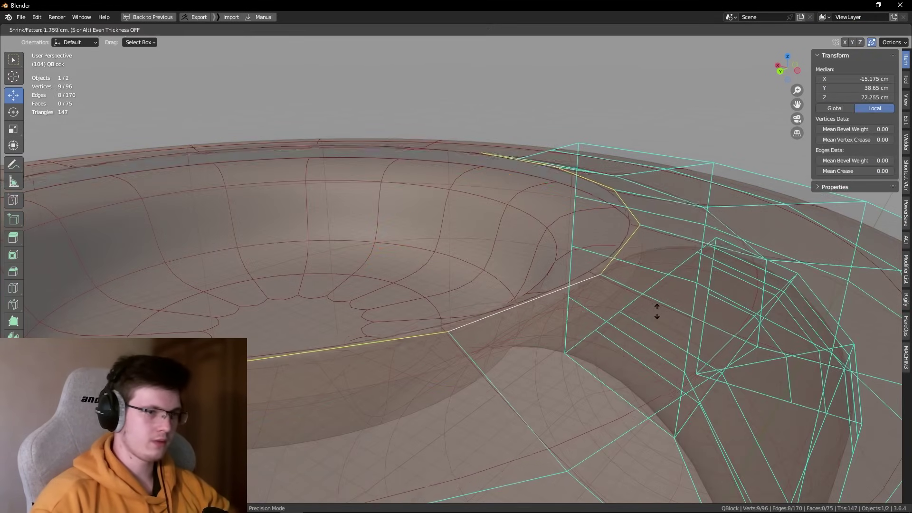
key(g)
key(g)
click(637, 316)
key(alt+z)
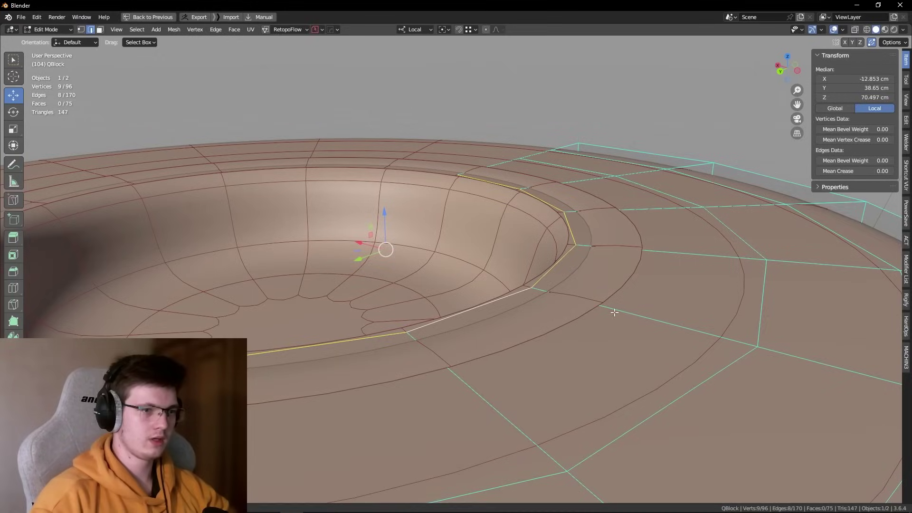
key(Tab)
Step: Raise the cup insert to Z 159.45 cm and check it from the back orthographic view
click(247, 275)
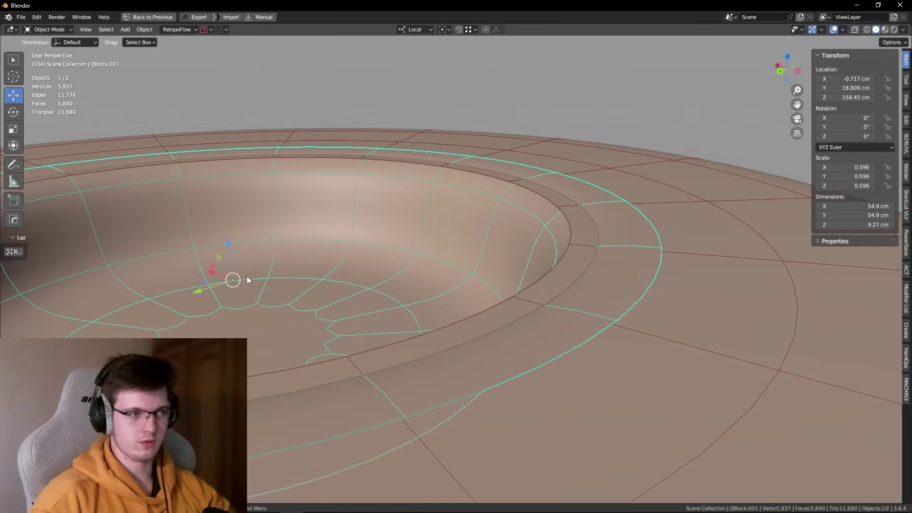
key(s)
click(600, 173)
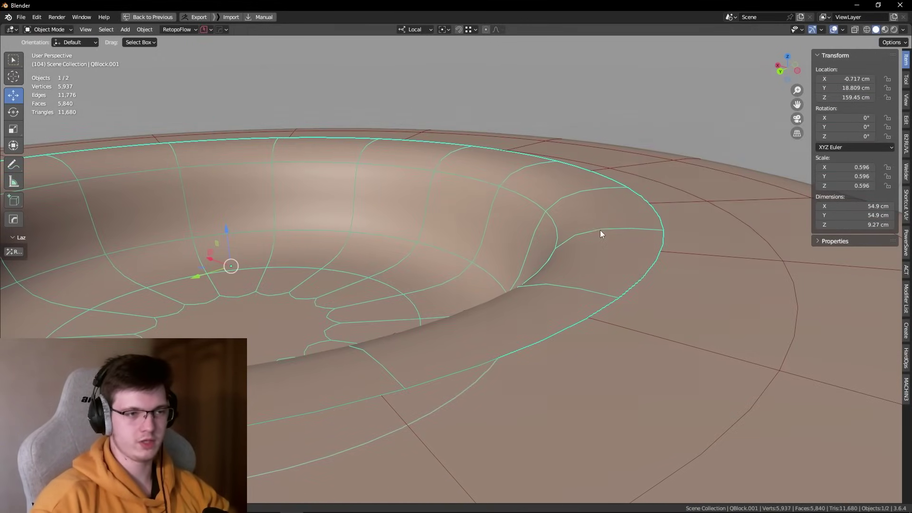
key(ctrl+KP_1)
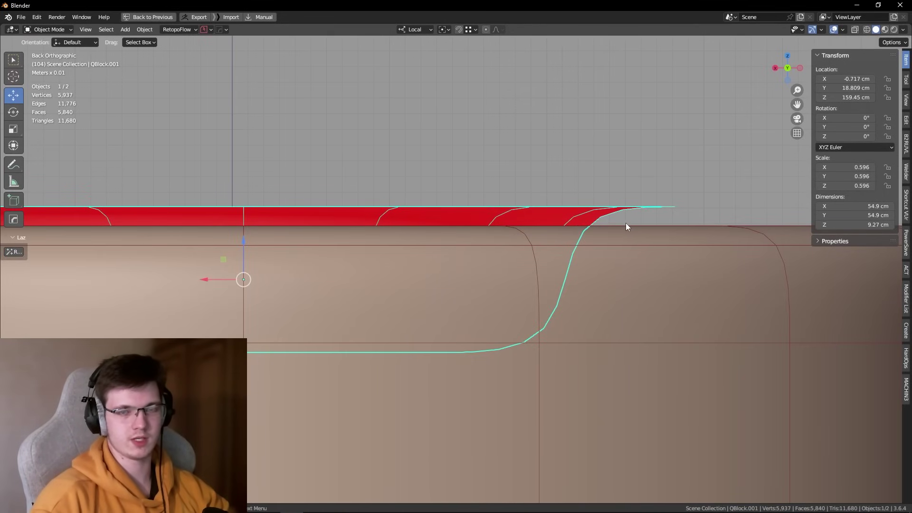
Step: Hide overlays and orbit around to inspect the recess in the smooth cap
middle_drag(596, 241, 497, 271)
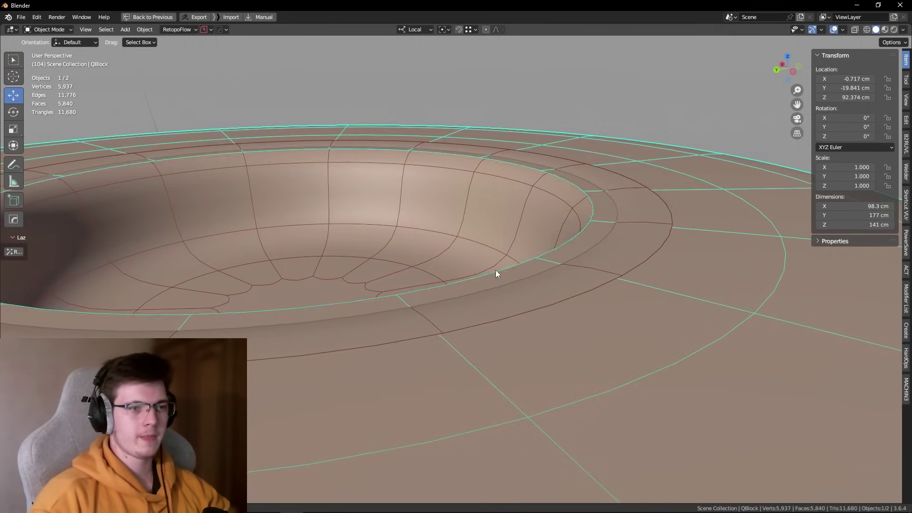
middle_drag(493, 218, 467, 276)
scroll(475, 280, down, 3)
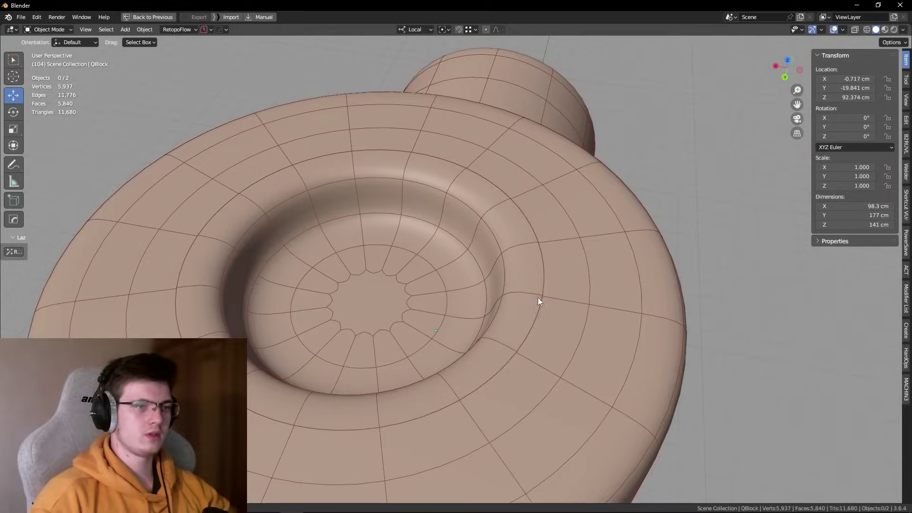
key(shift+alt+z)
middle_drag(714, 235, 514, 309)
Step: Turn off object outlines in viewport shading and show the overlays again
click(904, 30)
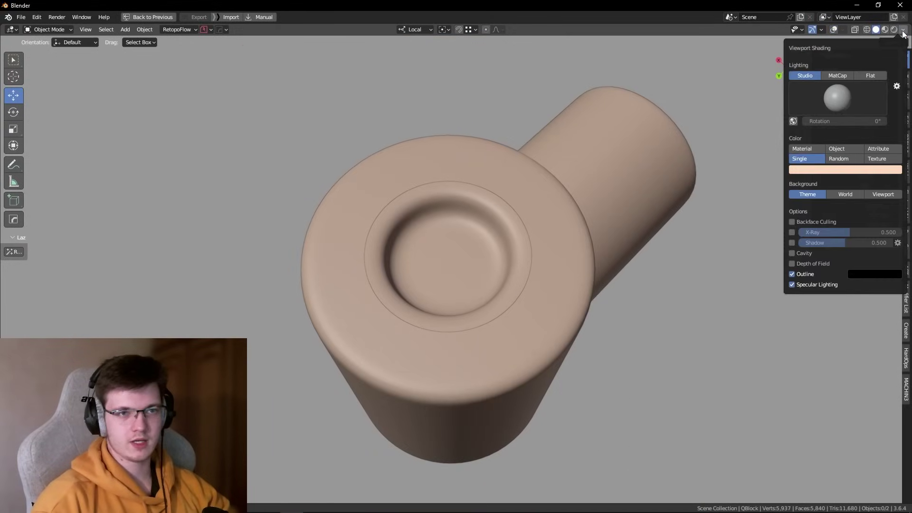
mouse_move(741, 314)
middle_down()
mouse_move(679, 315)
mouse_move(570, 239)
mouse_move(475, 252)
mouse_move(526, 208)
mouse_move(554, 161)
mouse_move(566, 177)
mouse_move(579, 173)
mouse_move(506, 230)
mouse_move(664, 171)
middle_up()
key(shift+alt+z)
click(903, 29)
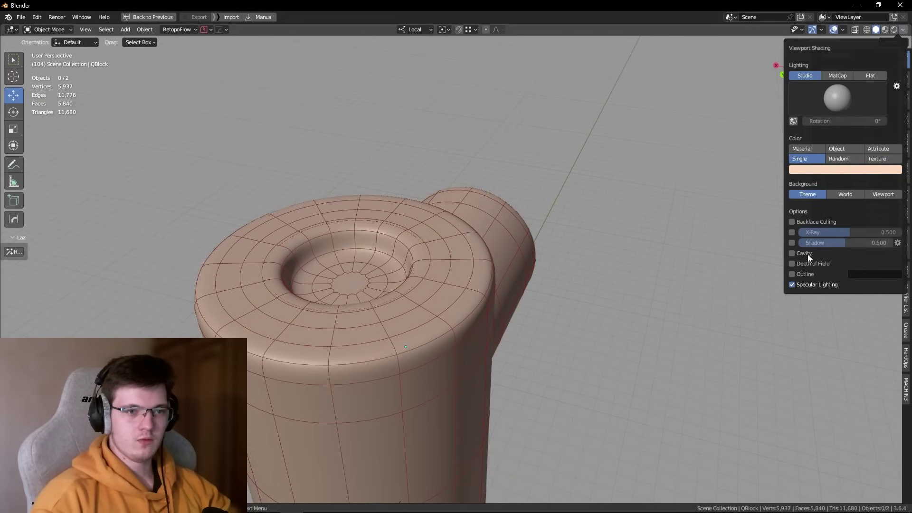
middle_drag(637, 267, 609, 254)
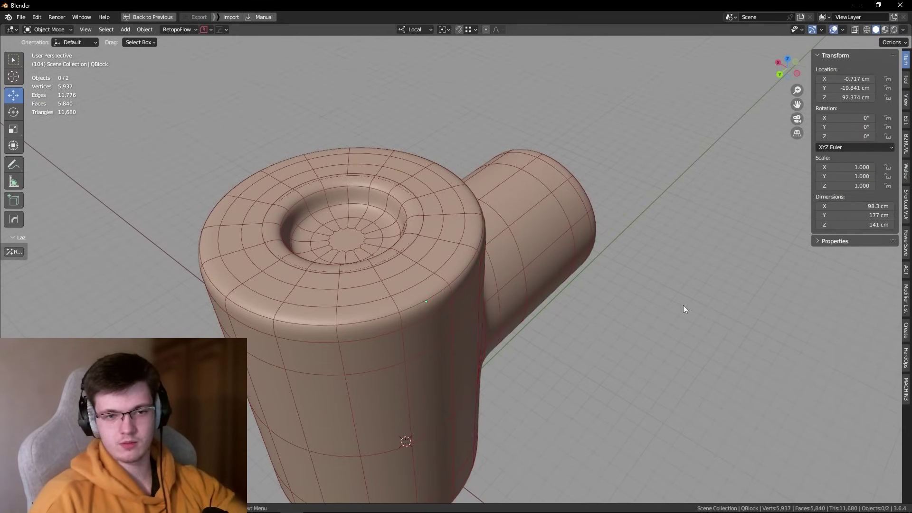
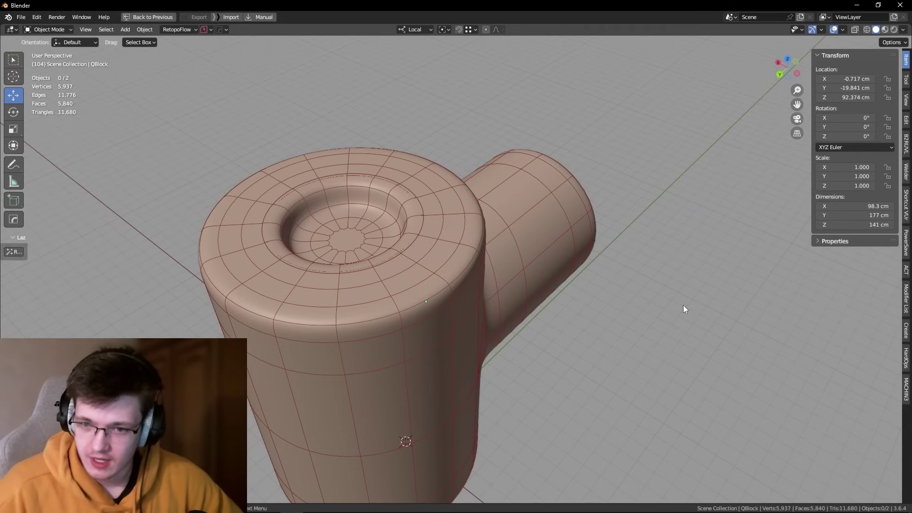
Step: Edge-slide the inner bowl's (QBlock.001) top rim loop outward in Edit Mode
click(337, 250)
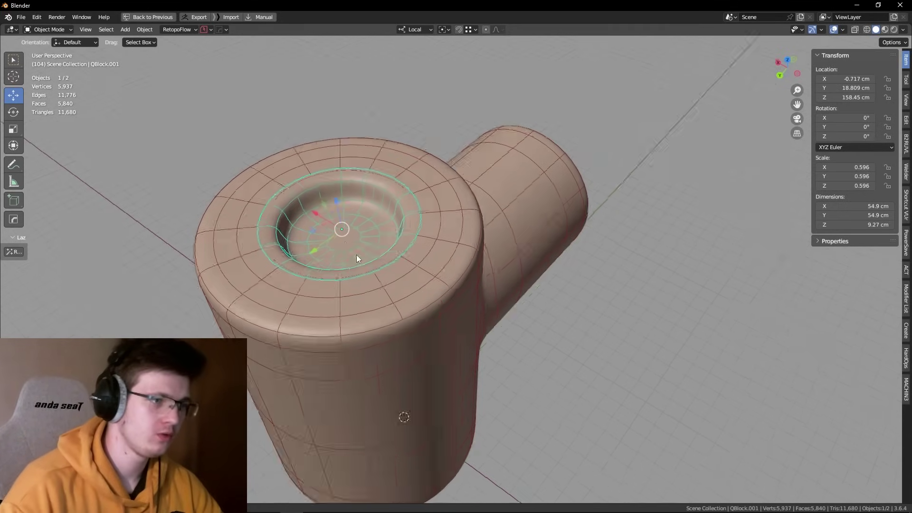
scroll(406, 229, up, 4)
key(Tab)
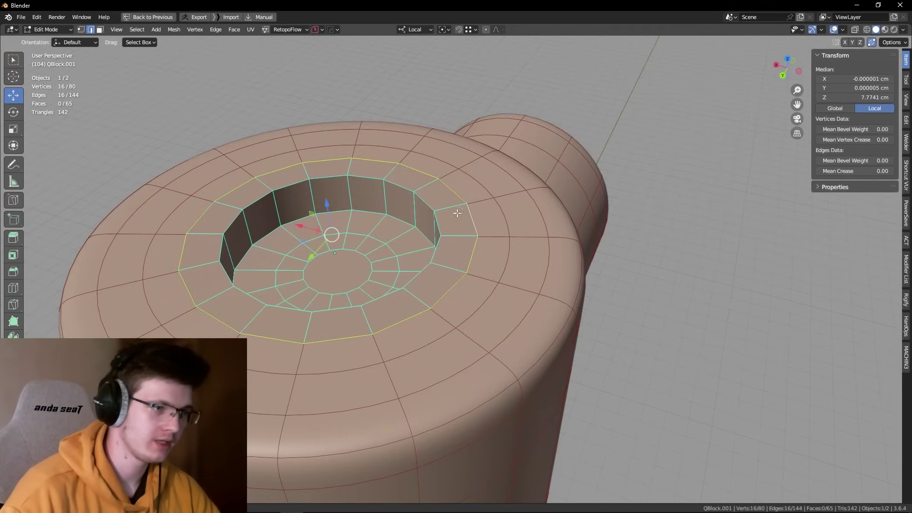
scroll(542, 279, up, 2)
scroll(541, 279, up, 2)
middle_drag(542, 279, 596, 287)
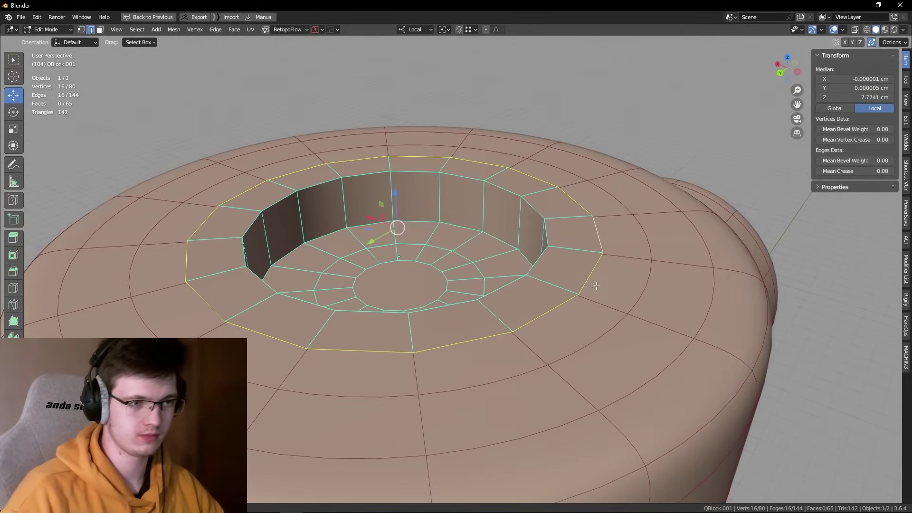
middle_drag(596, 285, 622, 295)
scroll(621, 296, down, 2)
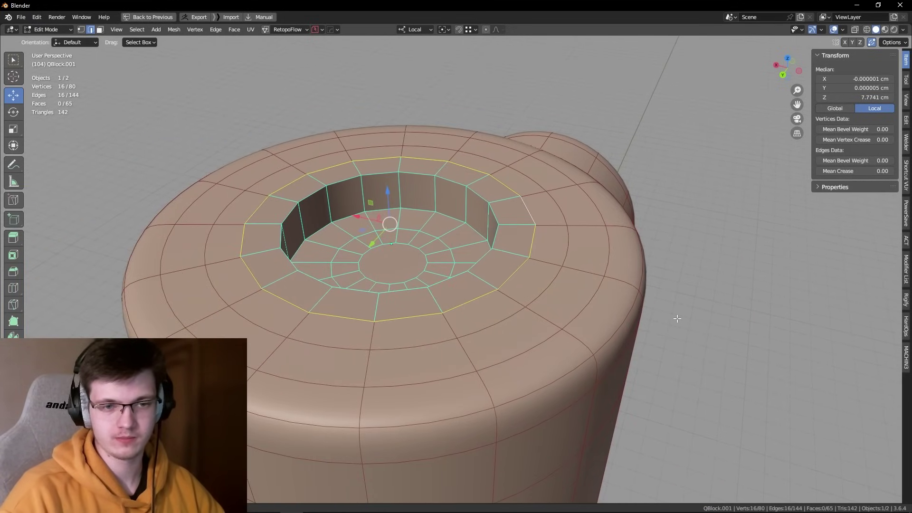
mouse_move(630, 328)
middle_down()
mouse_move(607, 301)
mouse_move(542, 264)
mouse_move(627, 264)
middle_up()
scroll(542, 265, up, 2)
key(g)
key(g)
click(601, 262)
Step: Edge-slide the matching loop along the outer mug's (QBlock) top rim
key(Tab)
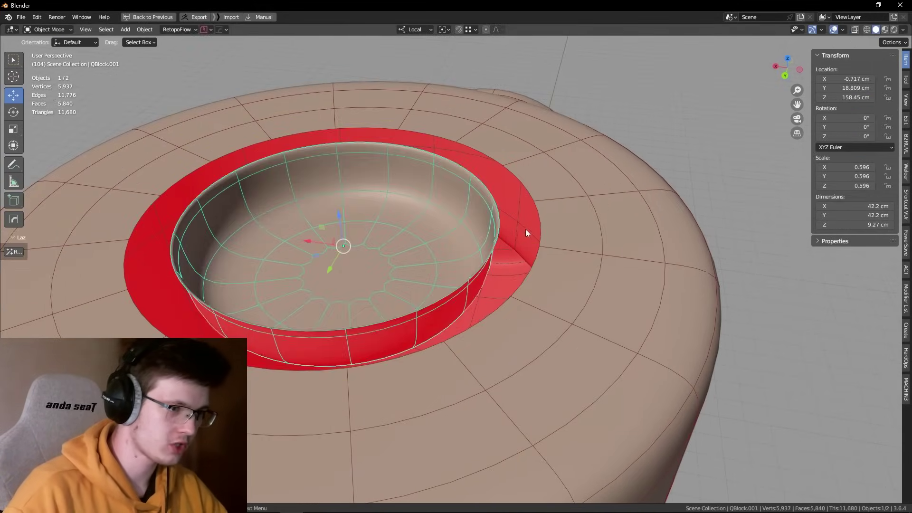
scroll(523, 230, up, 3)
scroll(516, 242, up, 3)
key(Tab)
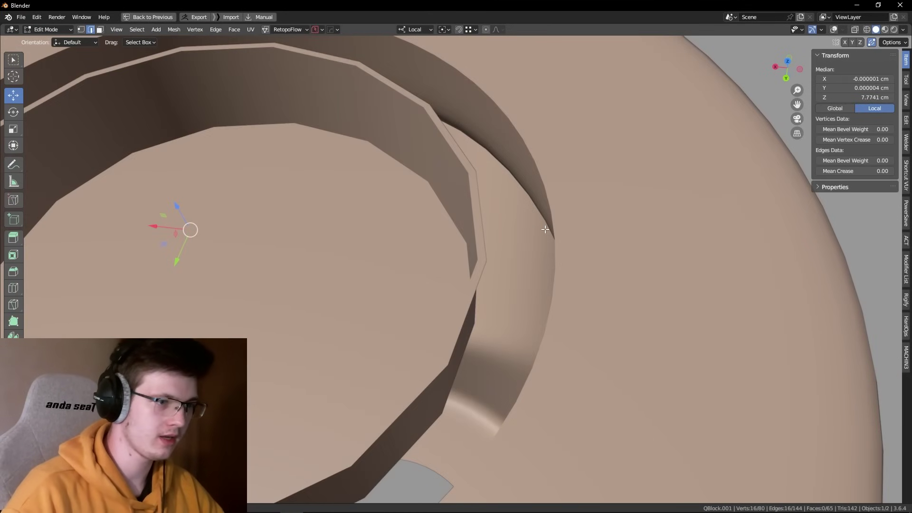
scroll(678, 258, down, 2)
scroll(672, 259, down, 2)
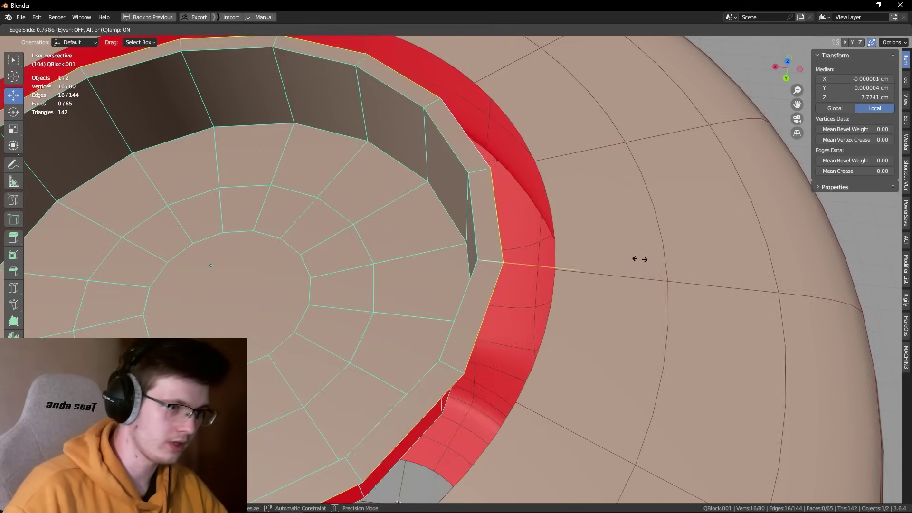
key(Tab)
mouse_move(638, 261)
middle_down()
mouse_move(630, 218)
mouse_move(538, 240)
middle_up()
scroll(537, 239, down, 2)
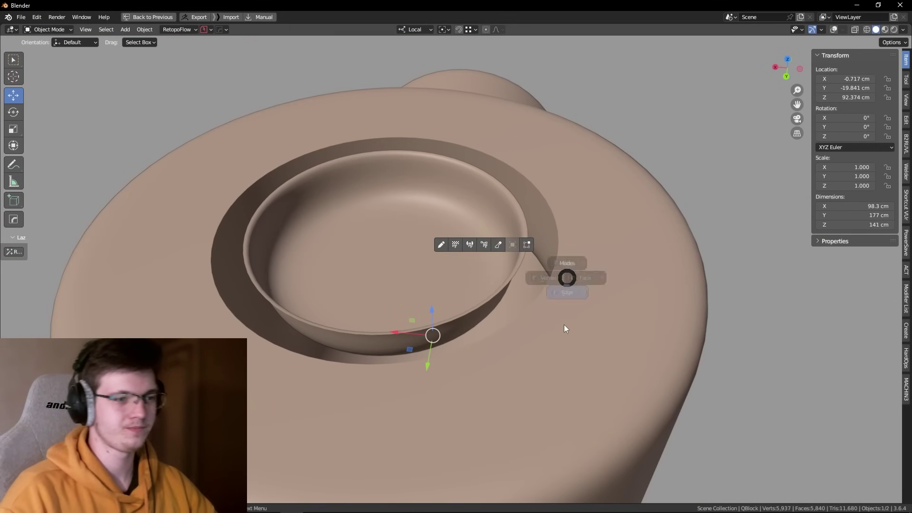
key(Tab)
key(g)
key(g)
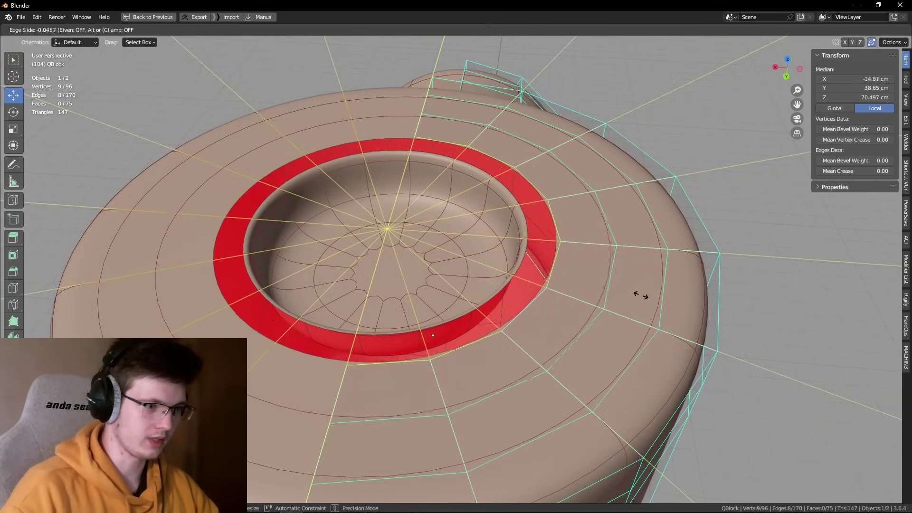
click(622, 292)
key(Tab)
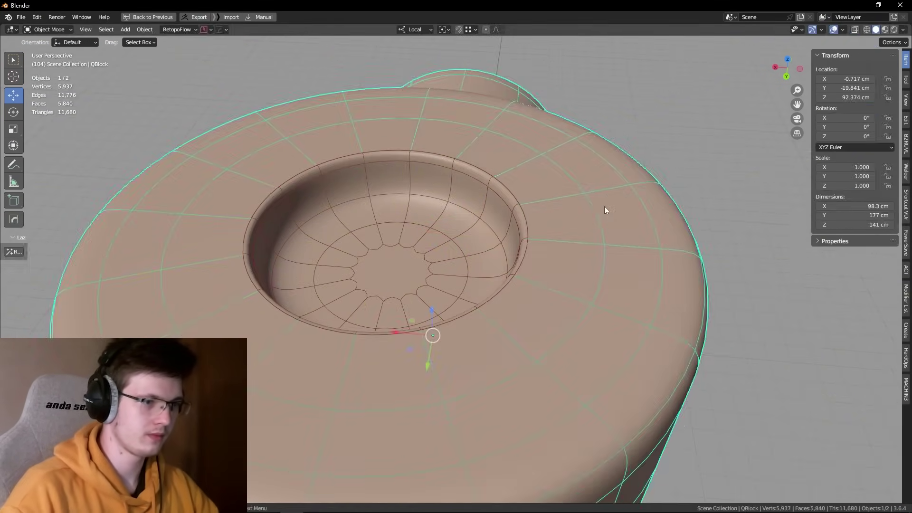
Step: Toggle overlays off and on to inspect the smoothed, rounded rim from several angles
mouse_move(605, 206)
middle_down()
mouse_move(564, 256)
mouse_move(520, 249)
middle_up()
scroll(521, 233, up, 2)
key(shift+alt+z)
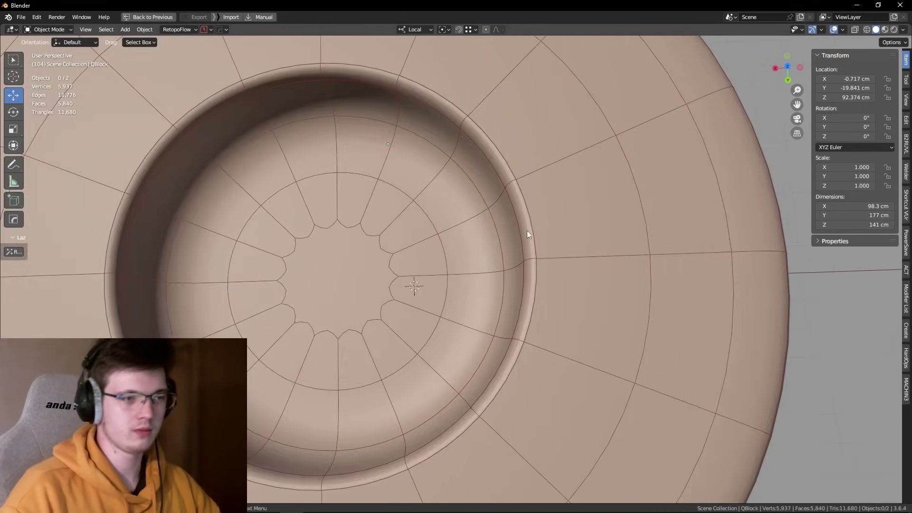
key(shift+alt+z)
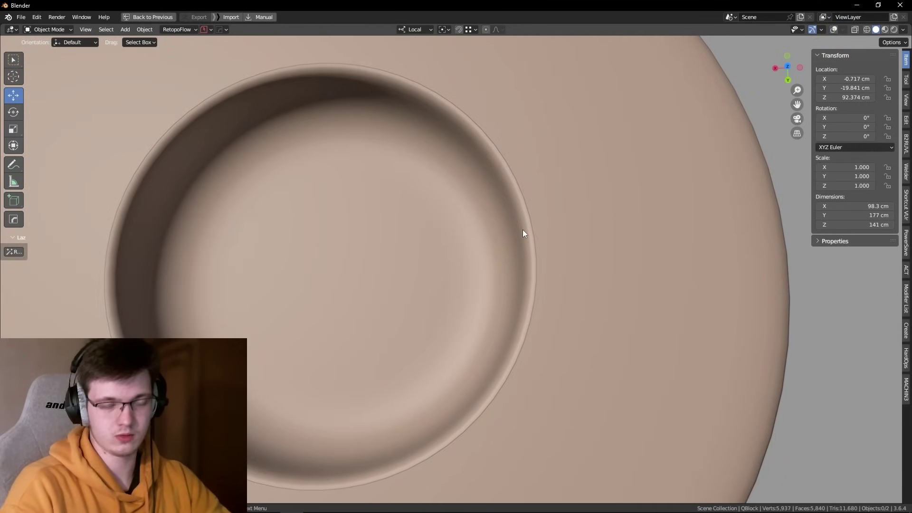
mouse_move(534, 237)
middle_down()
mouse_move(543, 202)
mouse_move(500, 269)
mouse_move(569, 318)
mouse_move(474, 281)
middle_up()
scroll(499, 268, down, 1)
scroll(498, 267, down, 2)
scroll(497, 268, down, 4)
key(shift+alt+z)
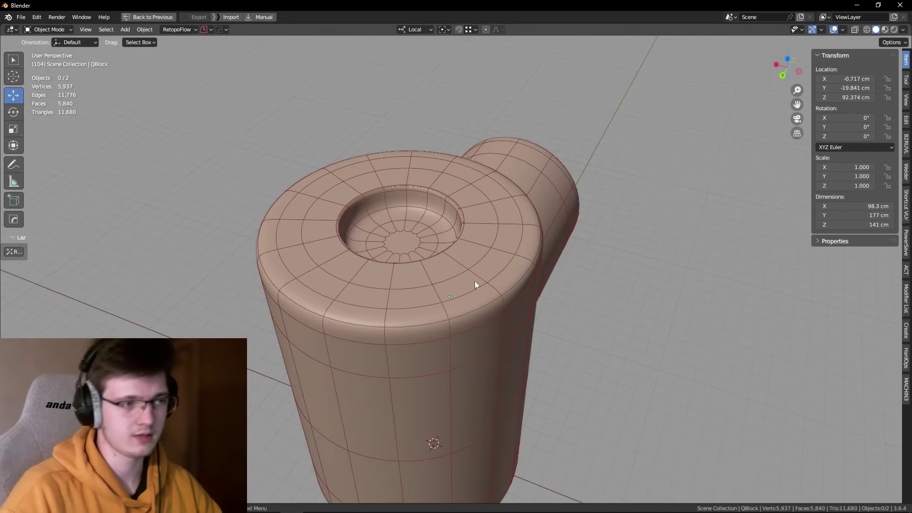
Step: Nudge QBlock.001 up a little along Z, then deselect it
click(401, 230)
drag(399, 212, 399, 204)
click(715, 299)
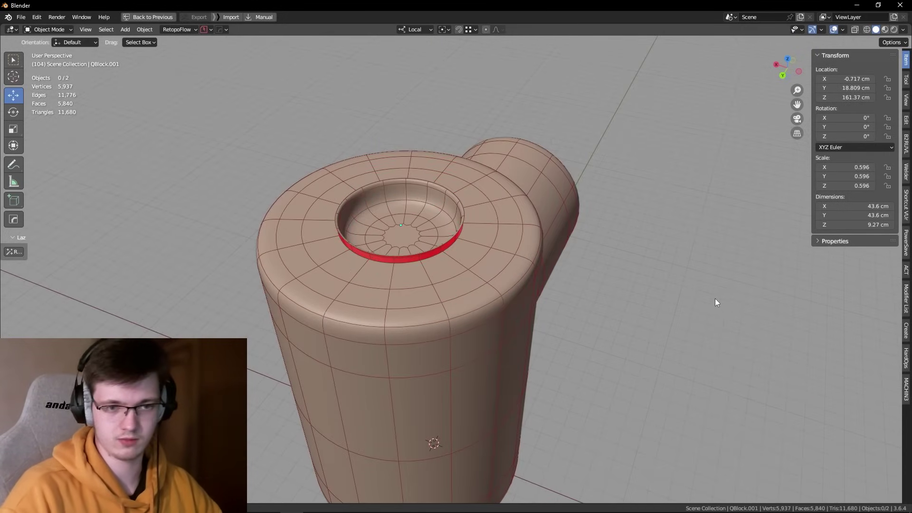
Step: Orbit to the handle end and enter Edit Mode on QBlock
mouse_move(714, 298)
middle_down()
mouse_move(669, 270)
mouse_move(660, 282)
middle_up()
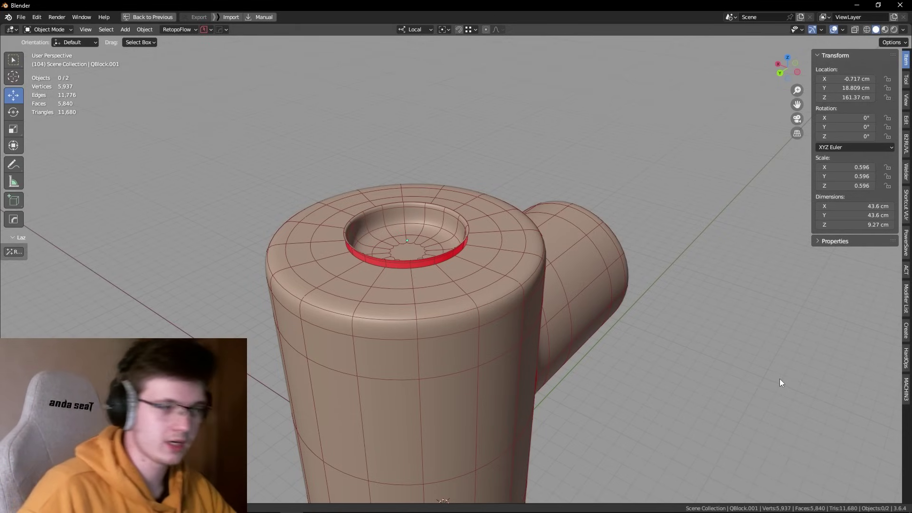
mouse_move(644, 357)
middle_down()
mouse_move(519, 348)
mouse_move(471, 269)
mouse_move(556, 303)
mouse_move(316, 249)
mouse_move(406, 203)
mouse_move(385, 186)
middle_up()
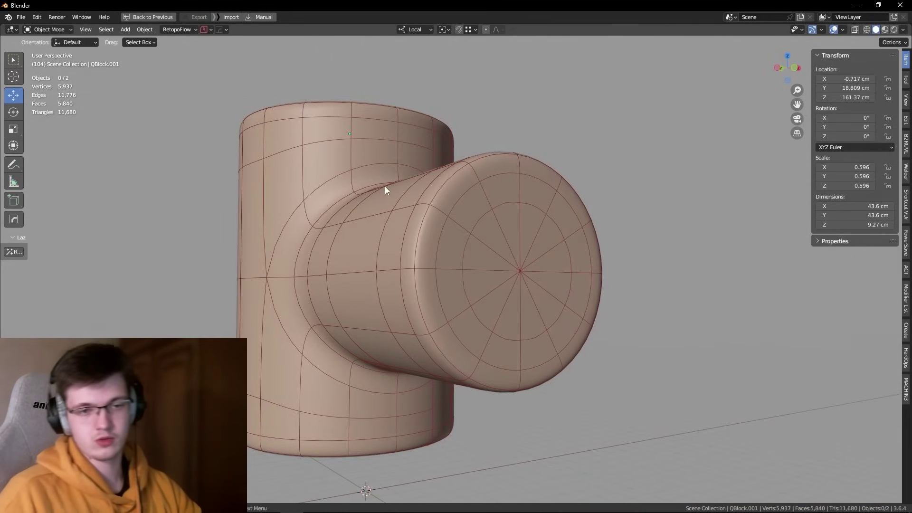
middle_drag(455, 210, 483, 237)
key(Tab)
Step: Create a first material for QBlock and switch to material preview shading
key(shift+alt+z)
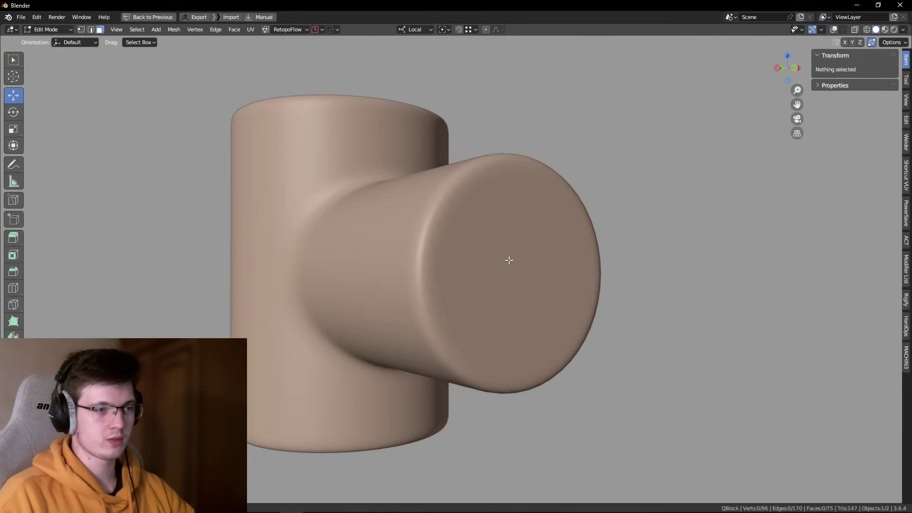
key(shift+alt+z)
key(ctrl+space)
click(733, 214)
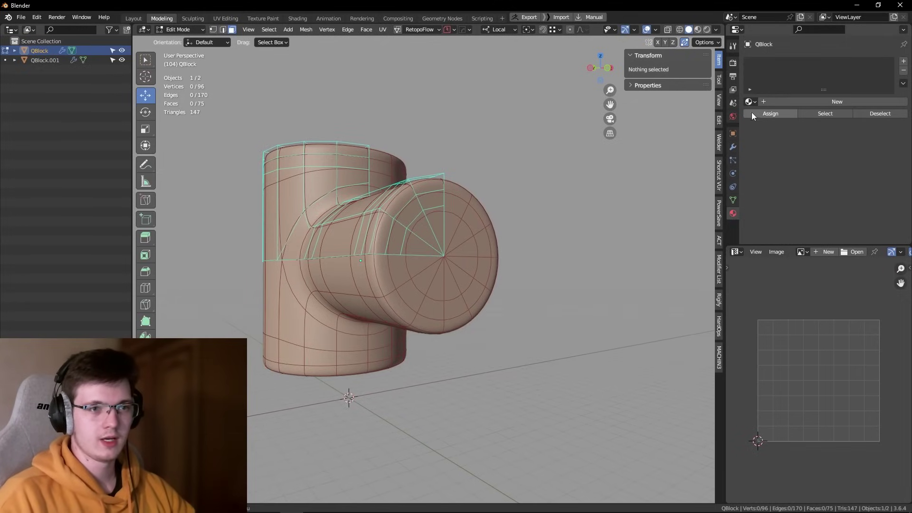
click(761, 102)
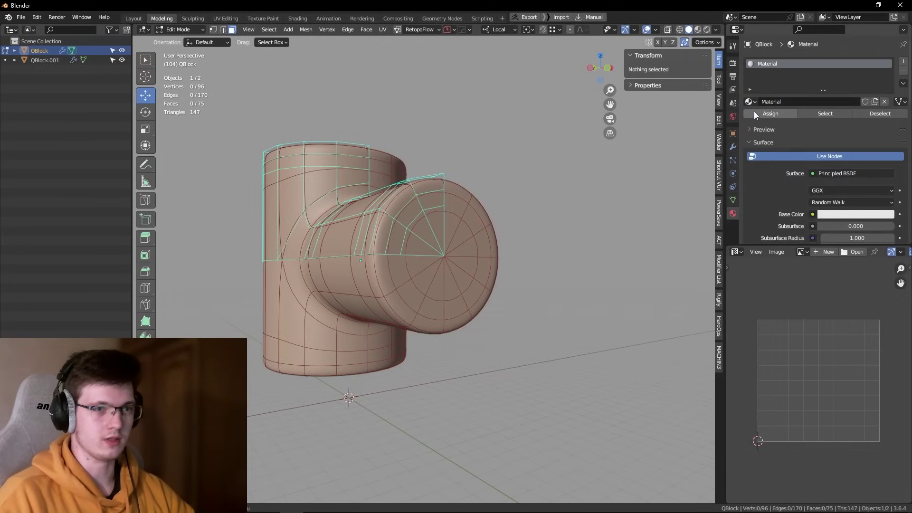
middle_drag(422, 222, 436, 220)
key(z)
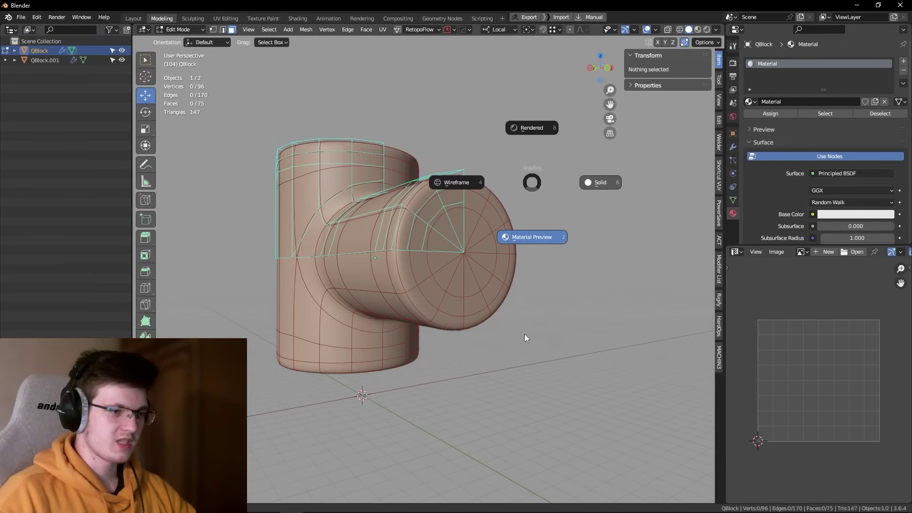
scroll(605, 184, up, 3)
Step: Add a second material slot with a new red base-colour material
click(905, 60)
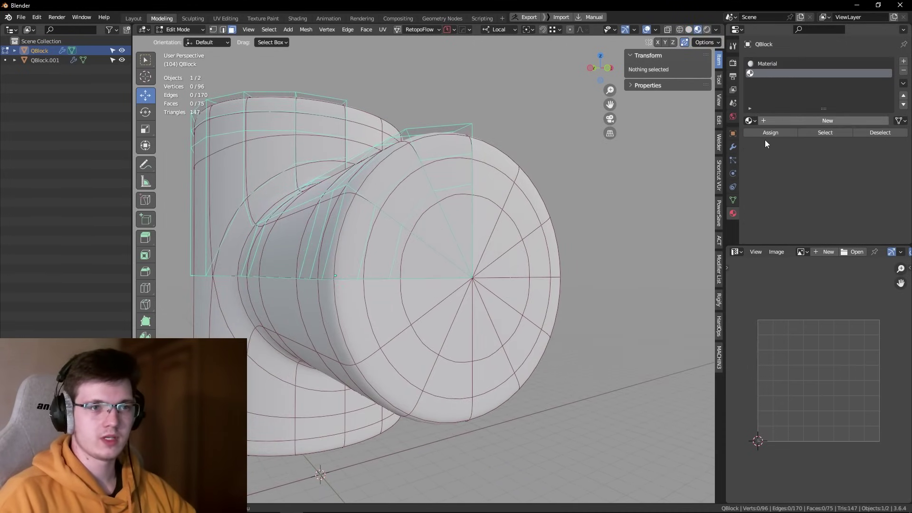
click(794, 118)
click(855, 233)
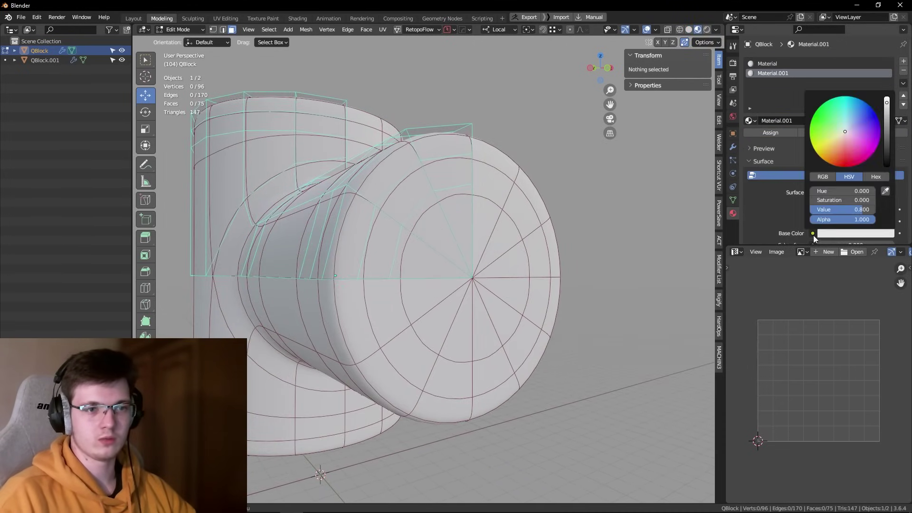
click(855, 233)
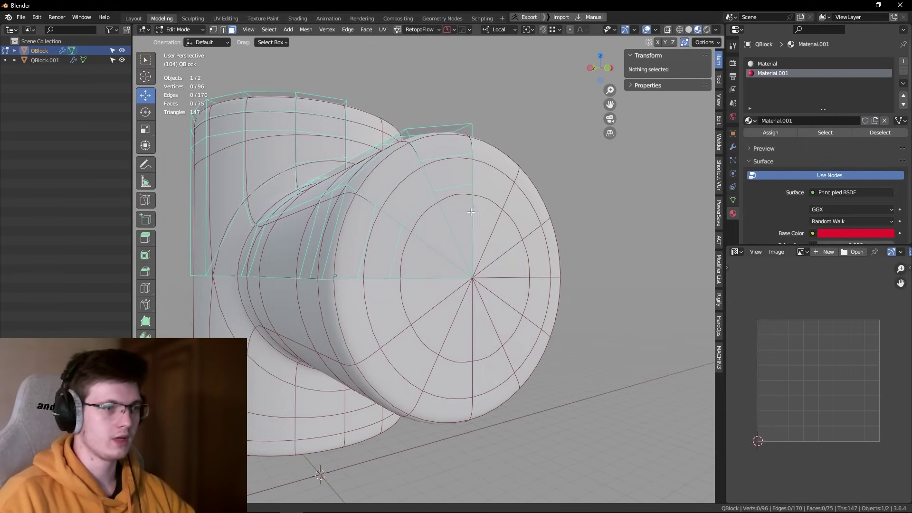
Step: Assign the red material to a quarter of the side cylinder's end-cap faces
middle_drag(471, 212, 492, 214)
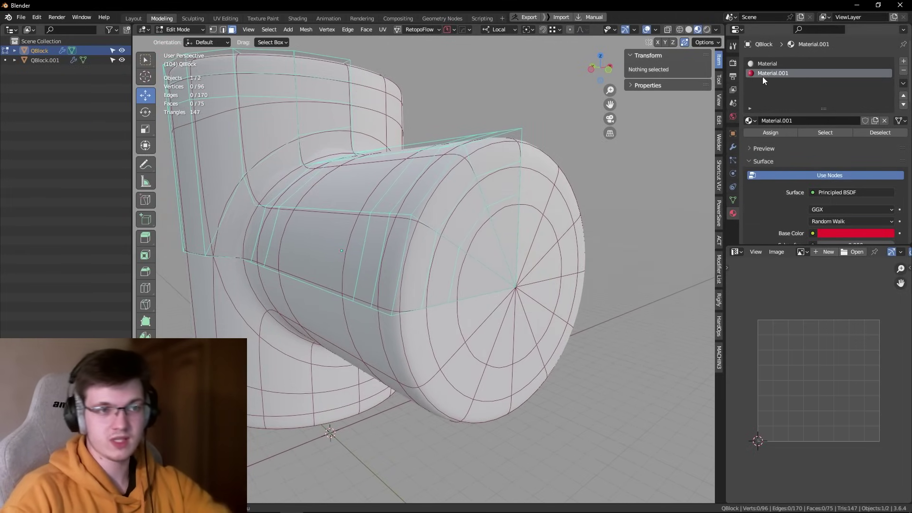
middle_drag(442, 209, 427, 201)
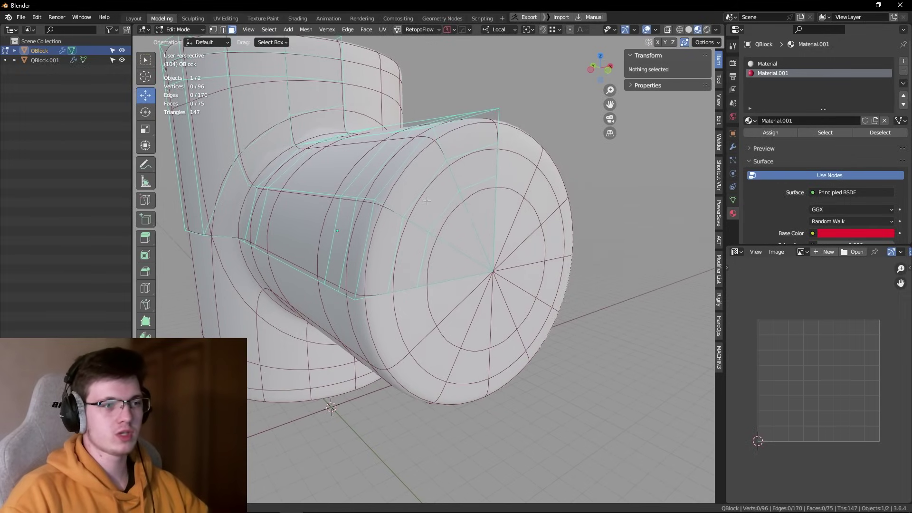
drag(427, 201, 489, 285)
middle_drag(490, 266, 492, 233)
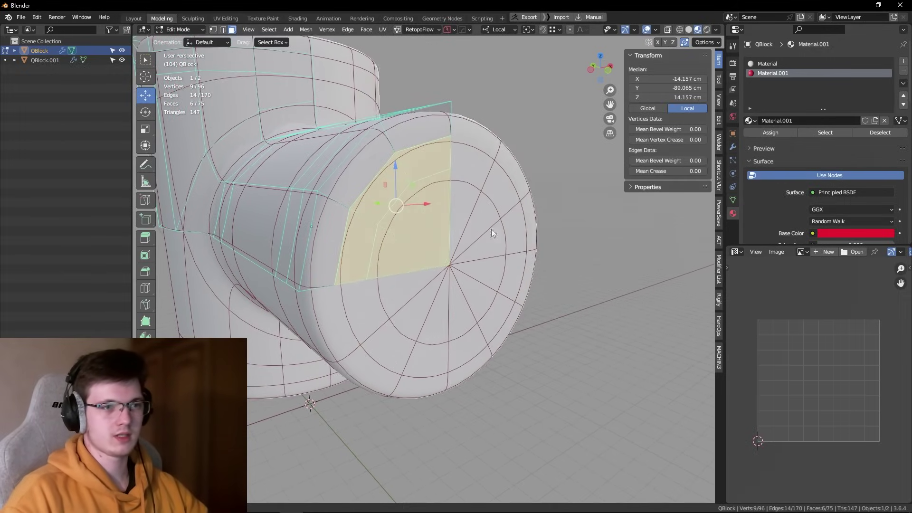
click(775, 135)
Step: Check the whole part, clear the face selection and return to Object Mode
key(Tab)
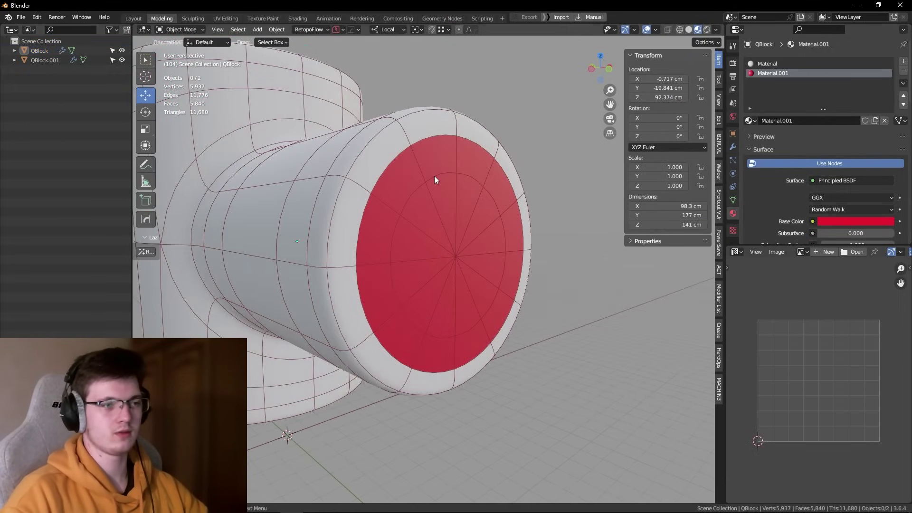
scroll(425, 178, down, 2)
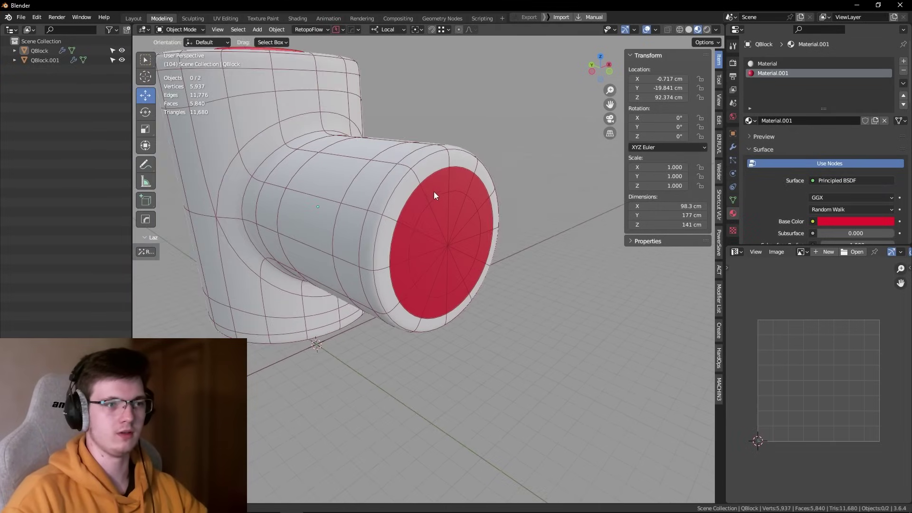
mouse_move(425, 201)
middle_down()
mouse_move(420, 146)
mouse_move(471, 249)
mouse_move(475, 204)
middle_up()
key(Tab)
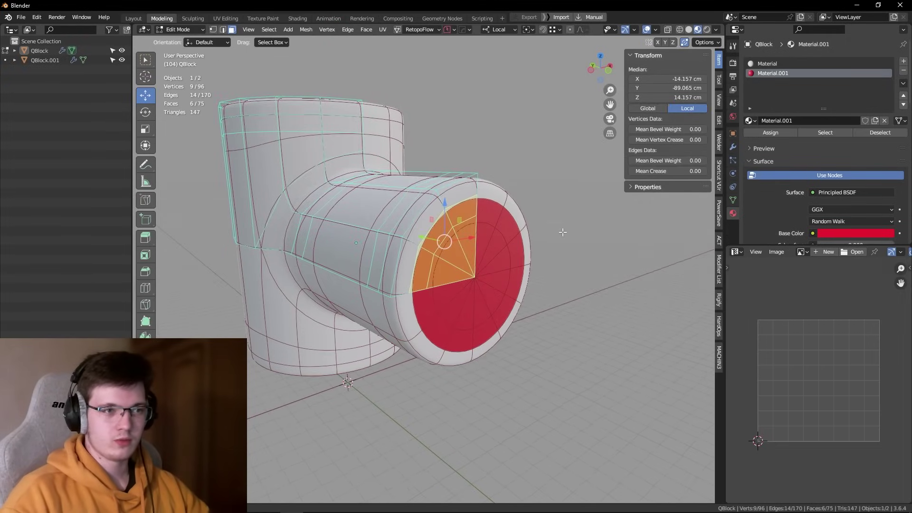
middle_drag(597, 200, 571, 200)
right_click(551, 215)
click(618, 232)
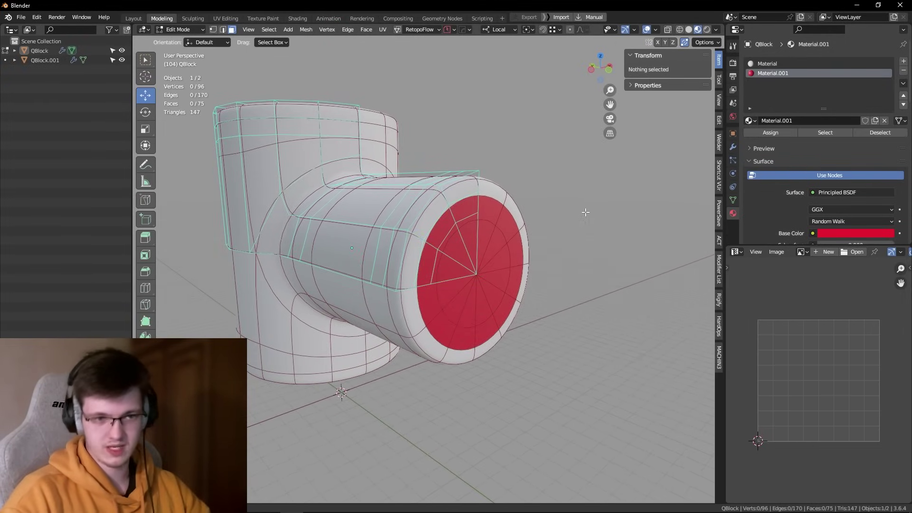
key(Tab)
mouse_move(564, 198)
middle_down()
mouse_move(535, 233)
mouse_move(664, 218)
middle_up()
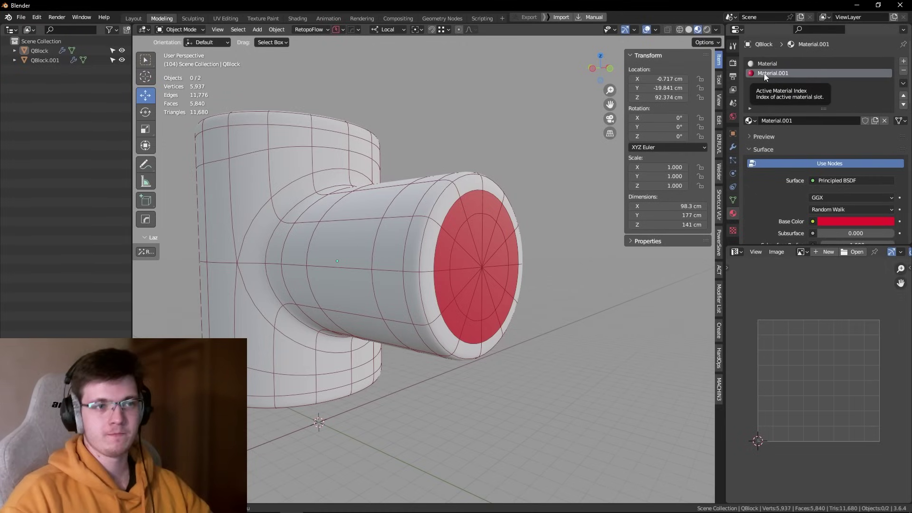
mouse_move(560, 164)
middle_down()
mouse_move(546, 172)
mouse_move(532, 136)
mouse_move(532, 154)
mouse_move(495, 129)
mouse_move(498, 121)
mouse_move(534, 164)
mouse_move(540, 202)
mouse_move(471, 227)
mouse_move(472, 207)
mouse_move(489, 267)
mouse_move(423, 158)
middle_up()
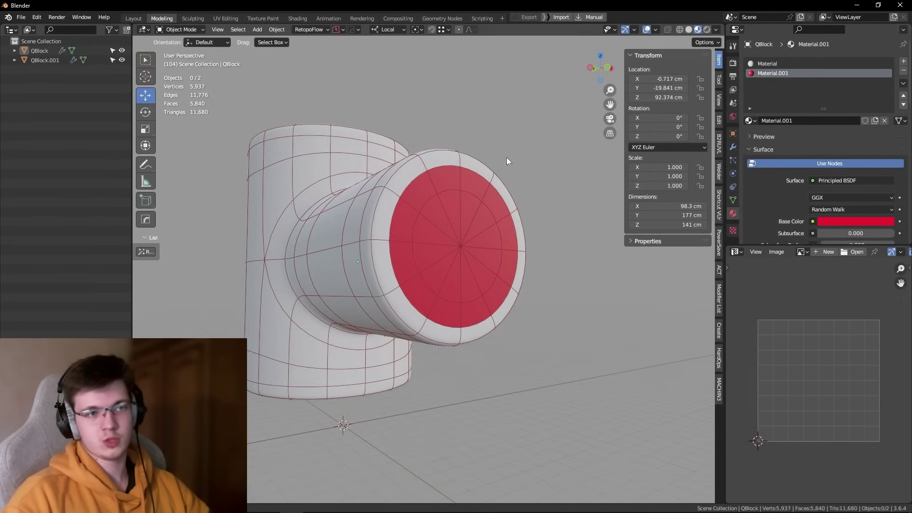
middle_drag(508, 162, 514, 213)
mouse_move(509, 261)
middle_down()
mouse_move(509, 245)
mouse_move(466, 227)
middle_up()
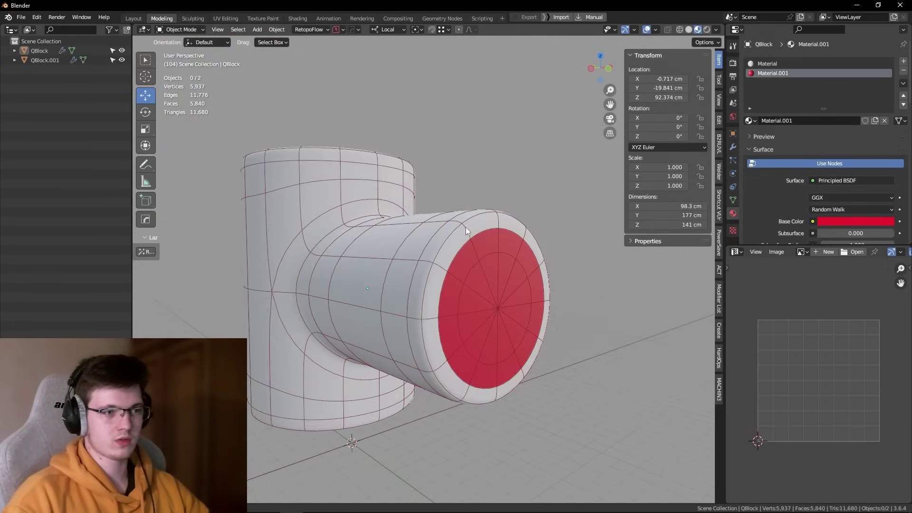
scroll(465, 227, up, 4)
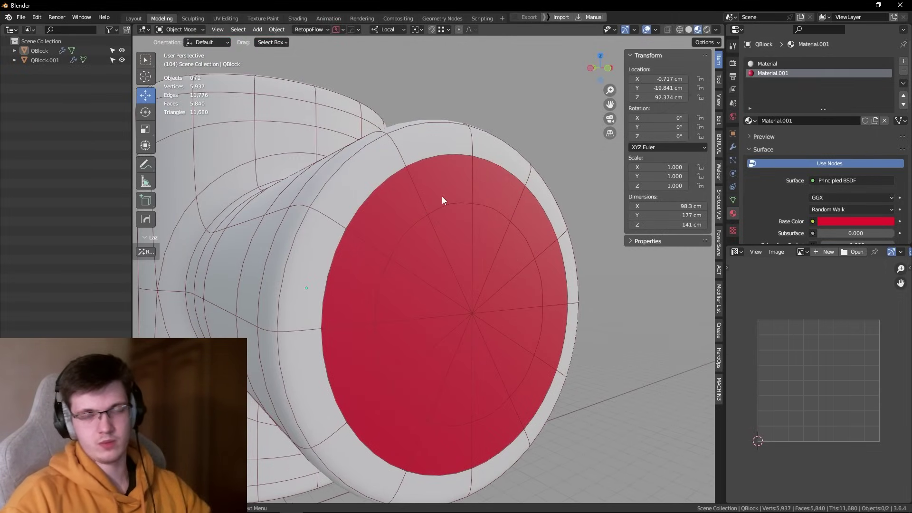
scroll(442, 200, down, 1)
scroll(435, 203, down, 1)
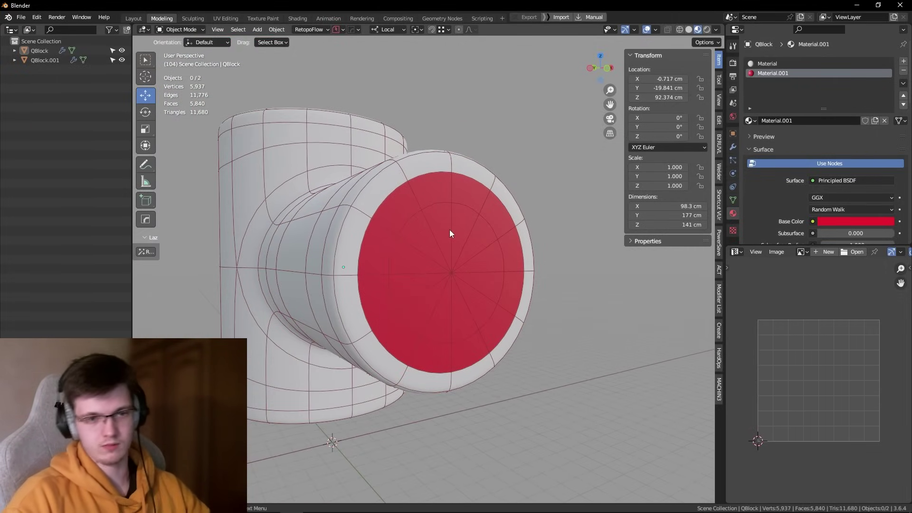
mouse_move(449, 230)
middle_down()
mouse_move(452, 265)
mouse_move(442, 238)
mouse_move(534, 261)
mouse_move(486, 240)
mouse_move(500, 247)
middle_up()
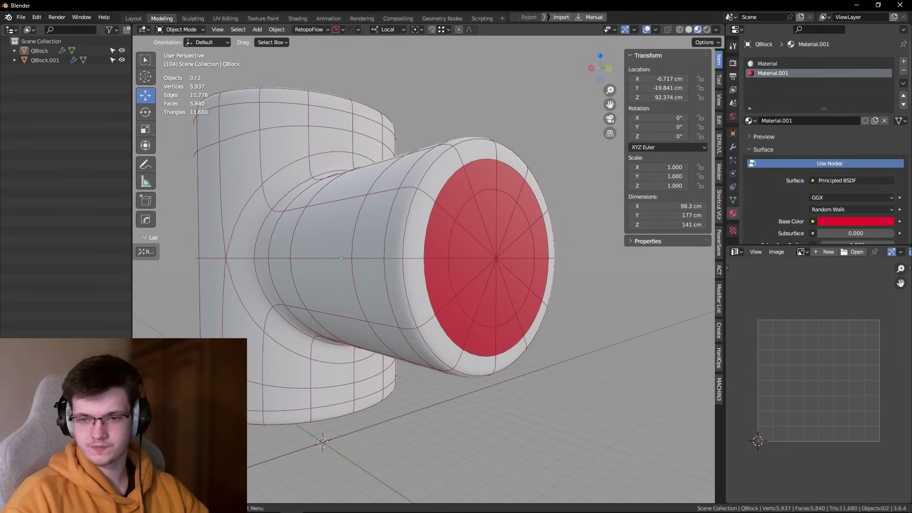
scroll(523, 355, down, 5)
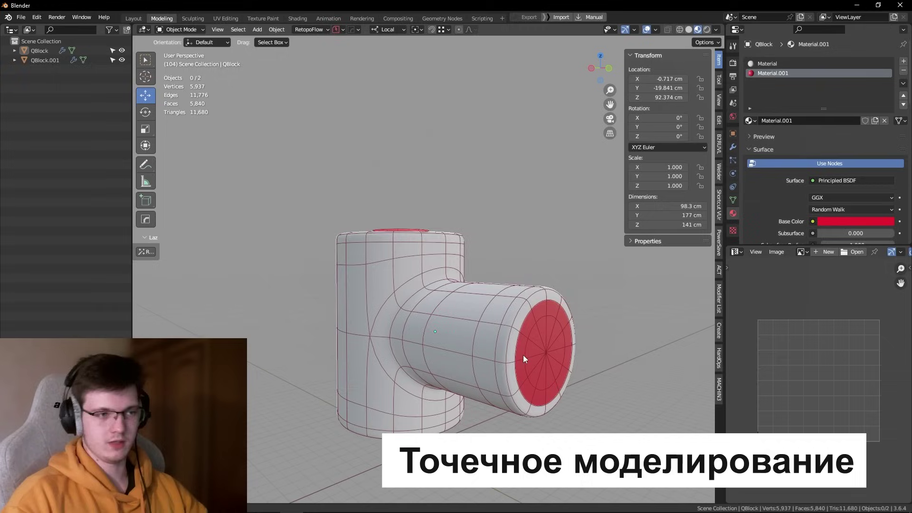
middle_drag(523, 355, 514, 301)
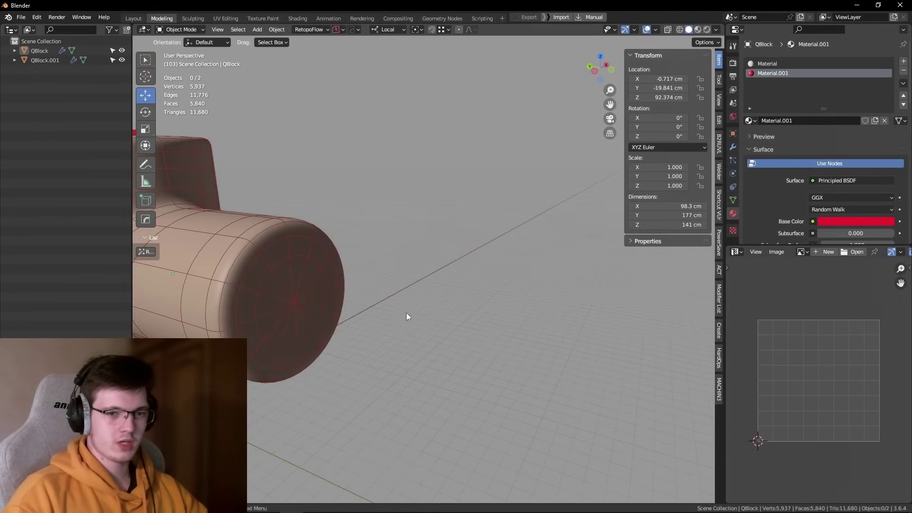
Step: Add a UV sphere and scale it to about 44.6 cm across
key(shift+a)
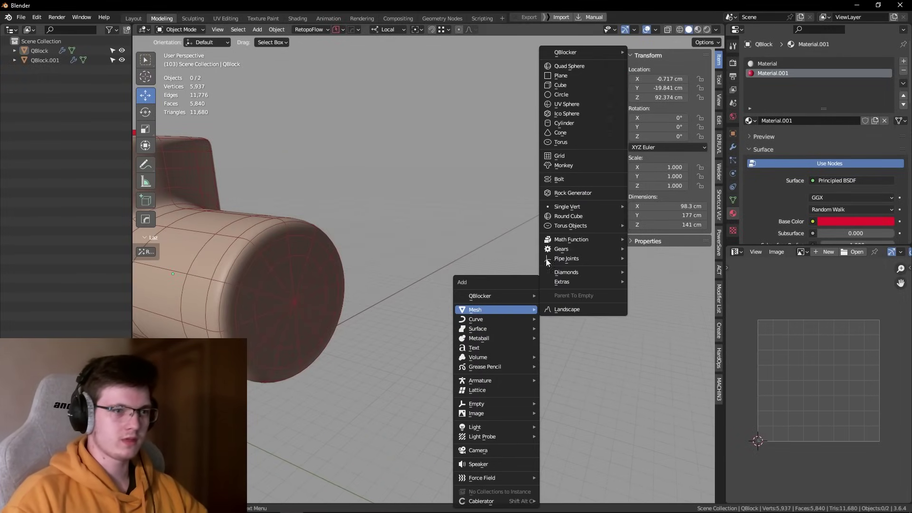
click(565, 105)
scroll(482, 270, down, 5)
key(s)
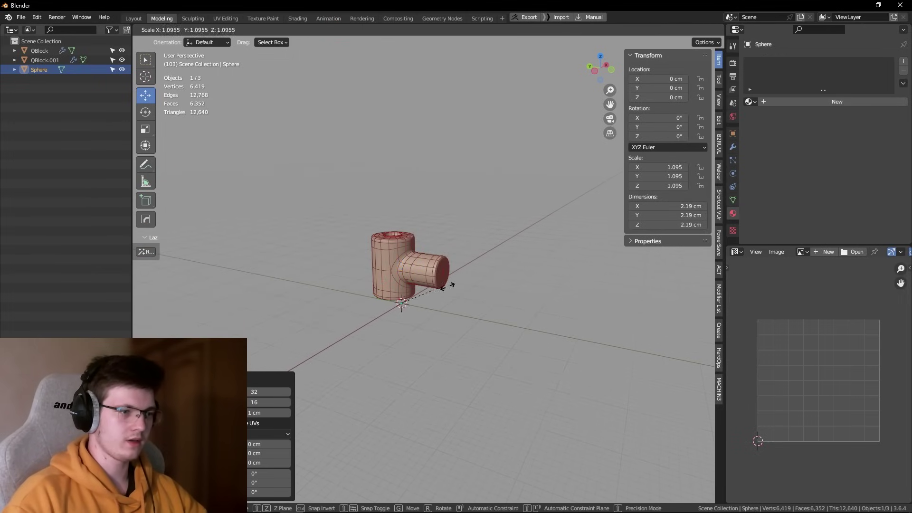
click(255, 340)
Step: Isolate the sphere in local view, add level-2 subdivision and shade it smooth
key(KP_Divide)
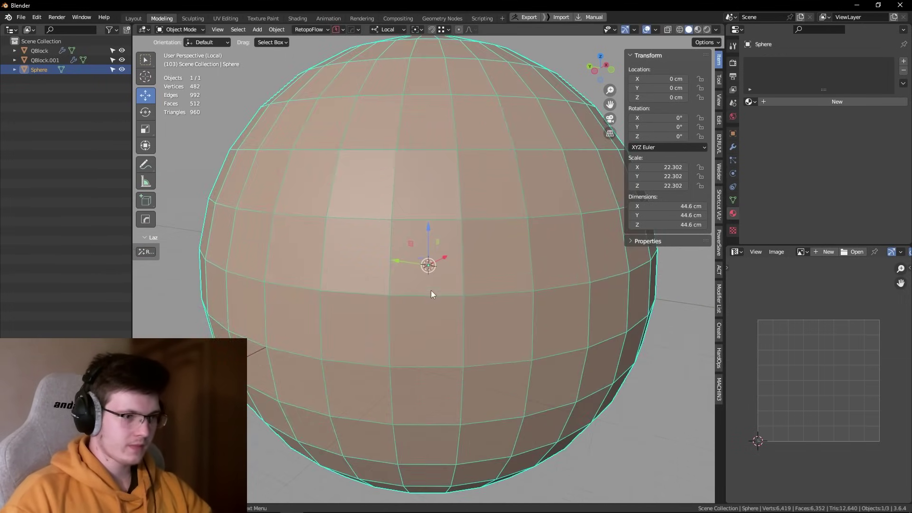
key(ctrl+1)
key(ctrl+2)
right_click(479, 293)
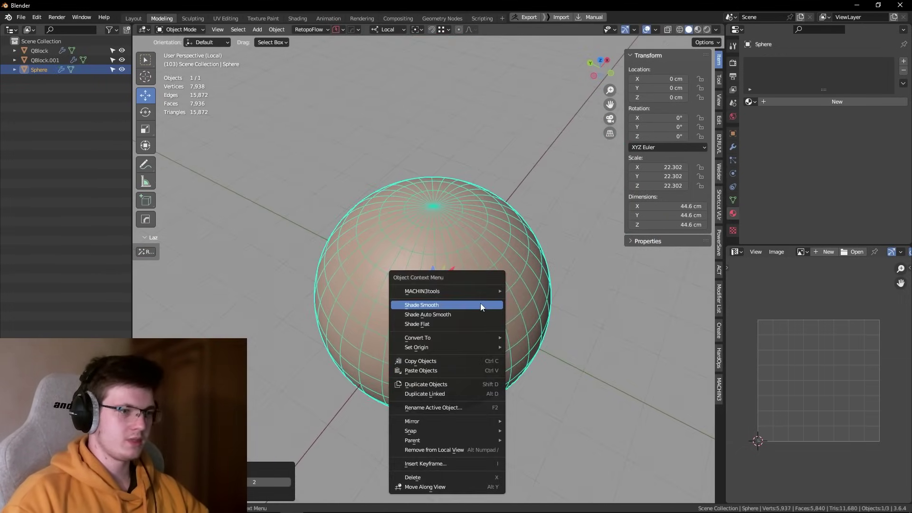
click(481, 303)
Step: Inspect the sphere's top pole from above, then enter Edit Mode with everything deselected
key(ctrl+space)
middle_drag(557, 324, 532, 323)
key(KP_7)
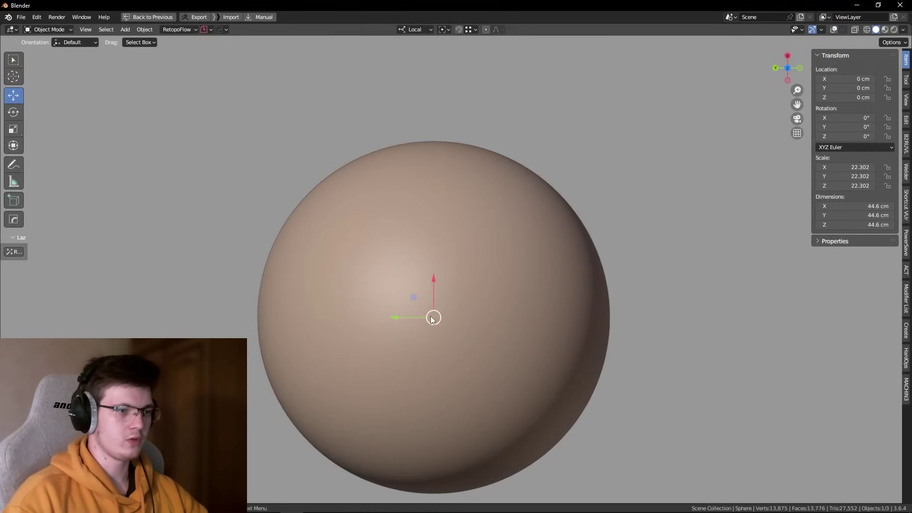
scroll(422, 318, up, 4)
key(shift+alt+z)
mouse_move(423, 258)
middle_down()
mouse_move(456, 246)
mouse_move(468, 270)
middle_up()
key(shift+alt+z)
scroll(427, 245, down, 5)
key(Tab)
key(alt+a)
scroll(456, 247, up, 6)
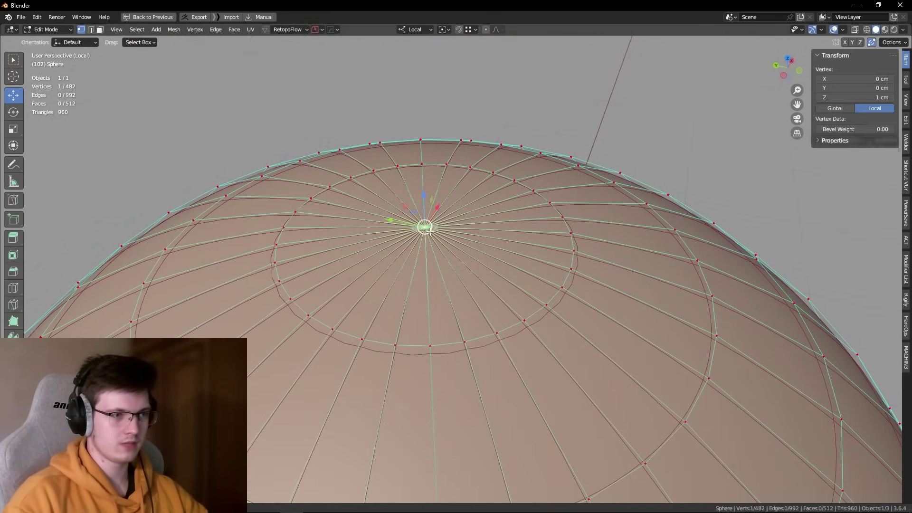
Step: Select the sphere's top pole vertex and view it straight down from above
click(428, 231)
middle_drag(432, 236, 432, 238)
key(shift+KP_7)
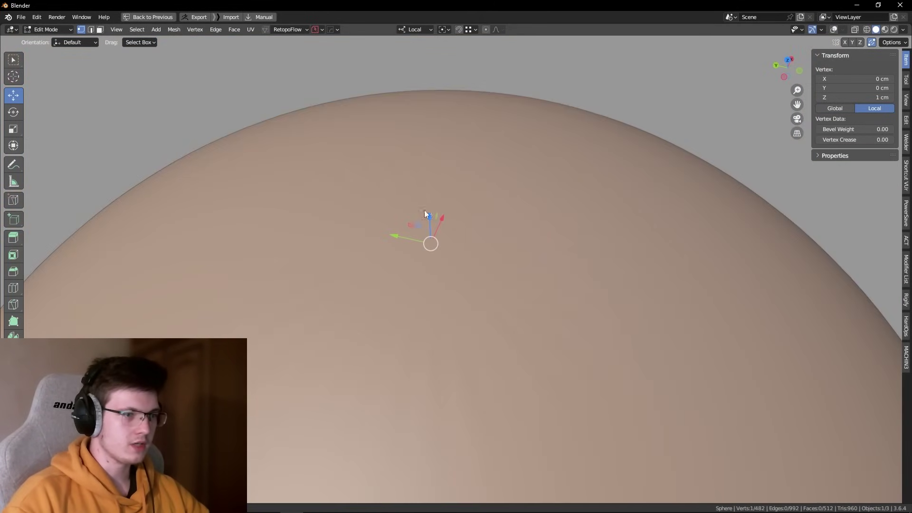
Step: Exit fullscreen and split the 3D view in two, framing the sphere on the right
key(ctrl+alt+space)
drag(723, 29, 370, 181)
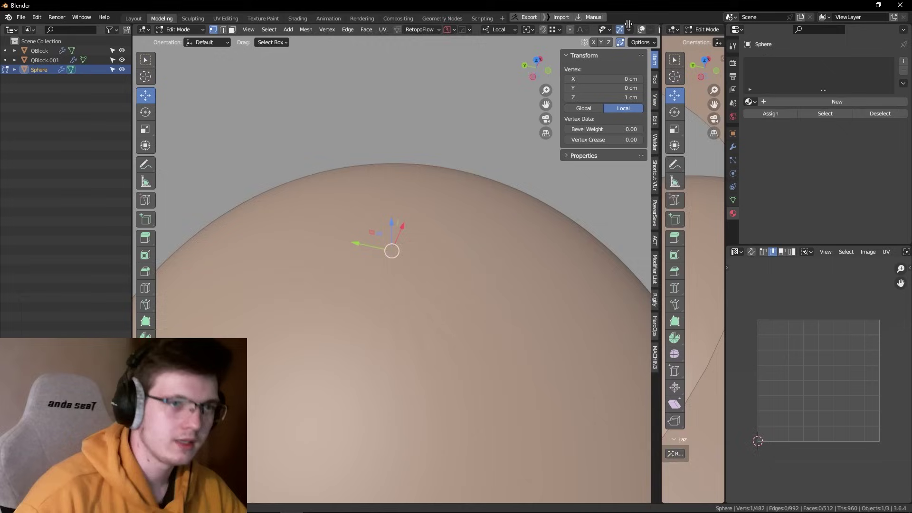
key(Home)
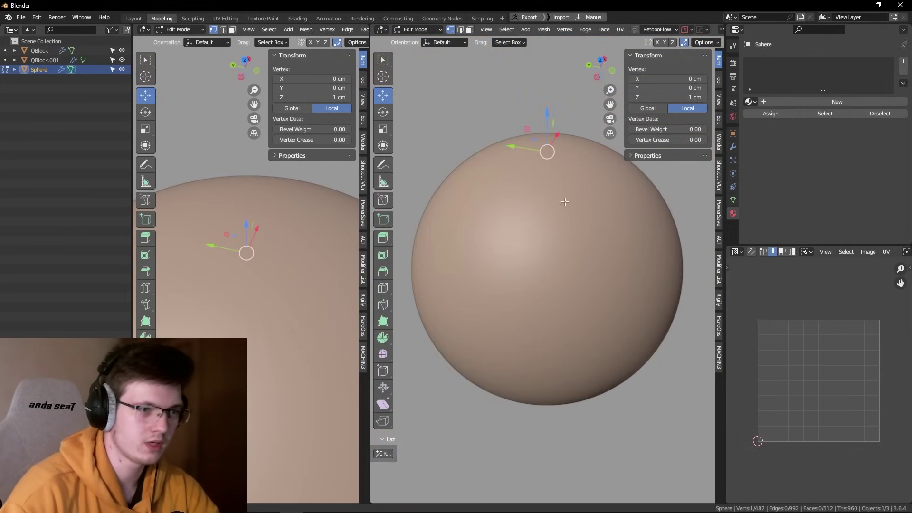
scroll(563, 202, up, 1)
scroll(564, 201, up, 2)
scroll(559, 242, up, 3)
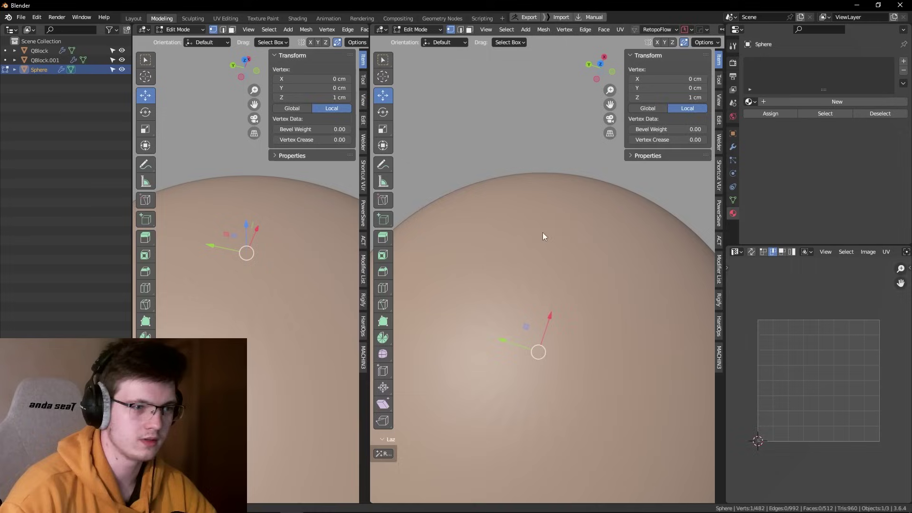
scroll(522, 252, down, 3)
scroll(499, 266, up, 3)
scroll(496, 269, up, 1)
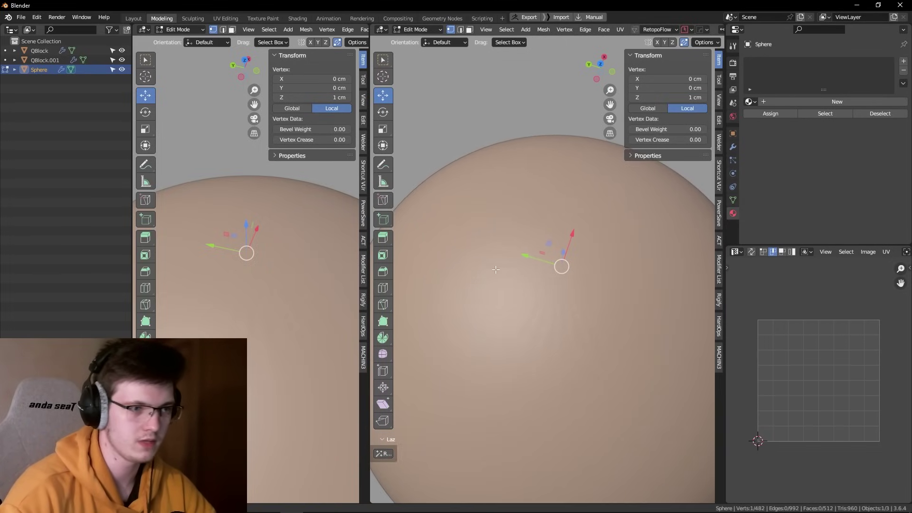
Step: Widen the left view, hide the right view's sidebar, and orbit the left view onto the pole
drag(370, 242, 417, 241)
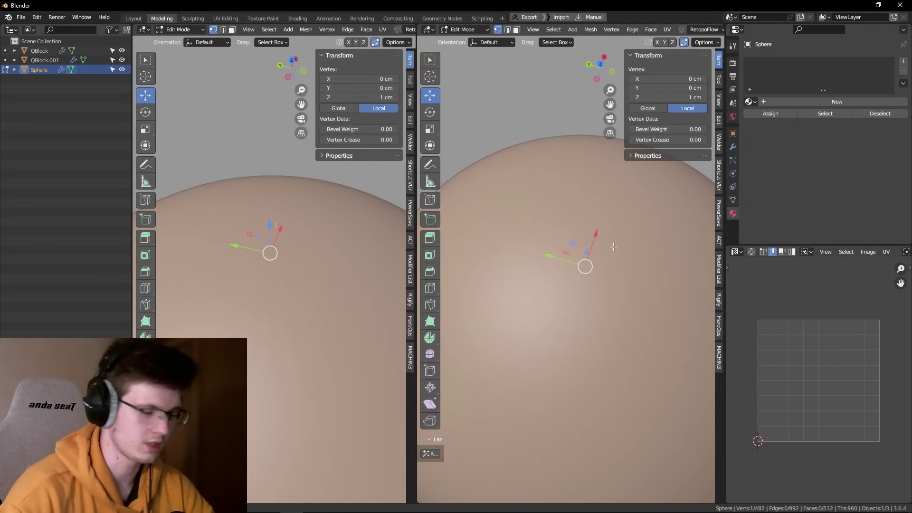
key(n)
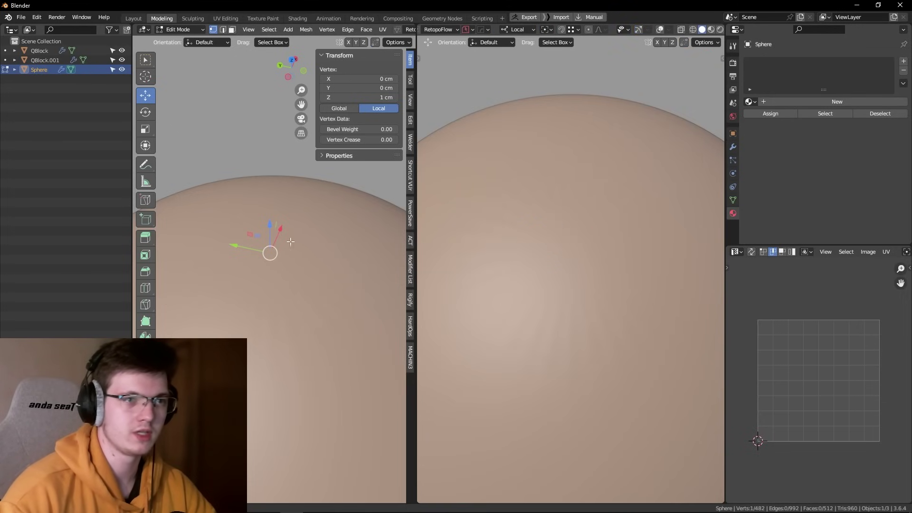
middle_drag(290, 242, 301, 228)
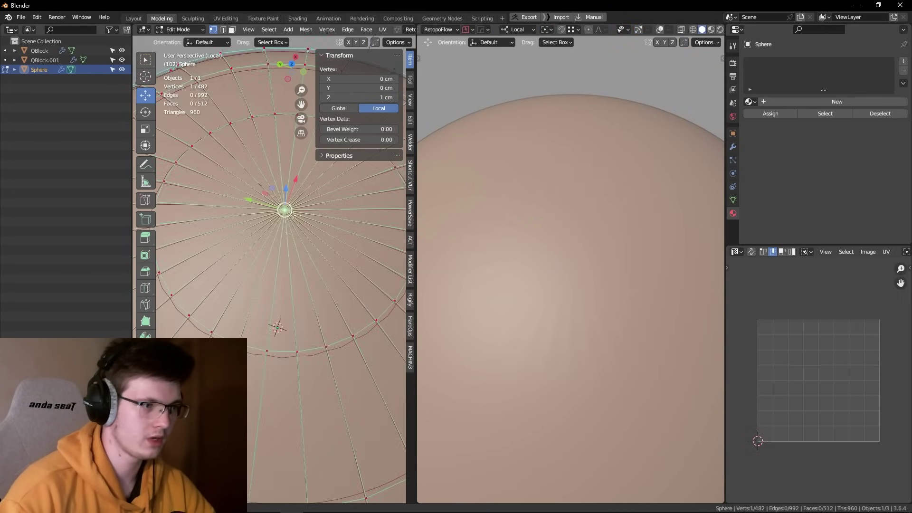
scroll(293, 213, up, 2)
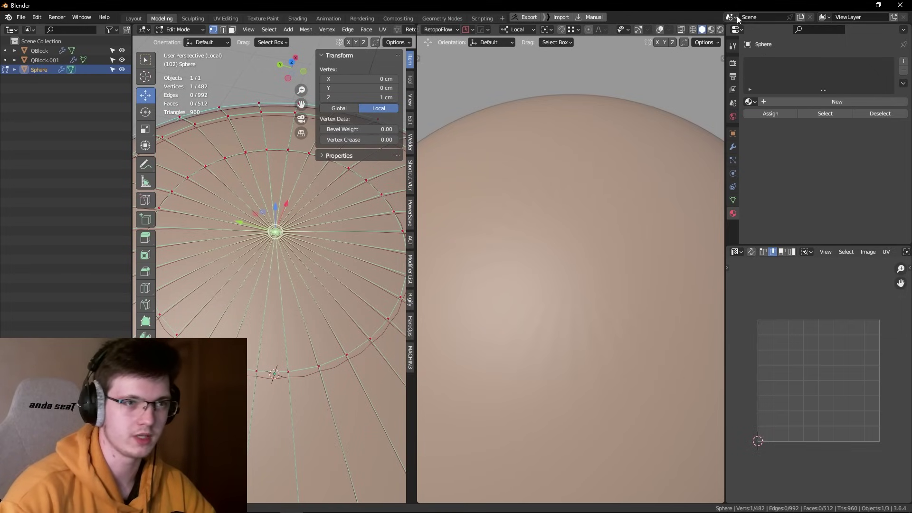
Step: Set the viewport lighting to MatCap with the shiny red matcap
click(716, 29)
click(708, 76)
click(708, 97)
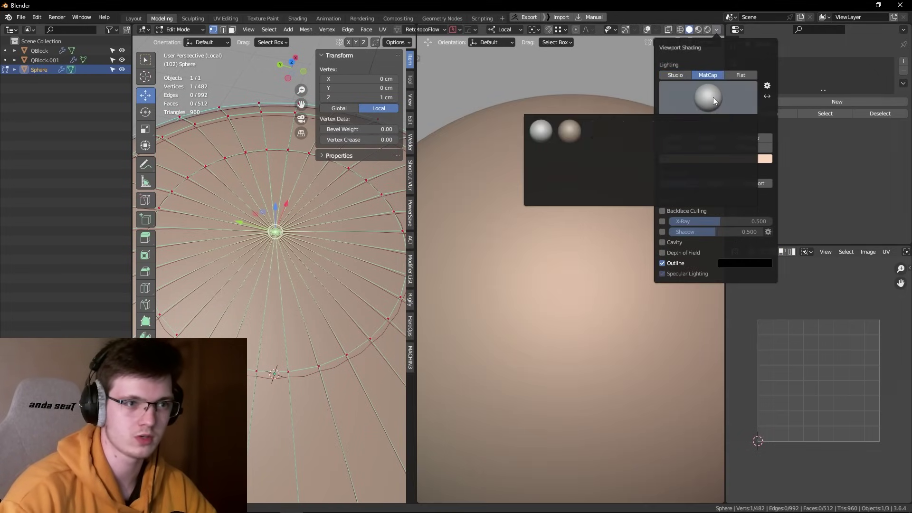
click(712, 159)
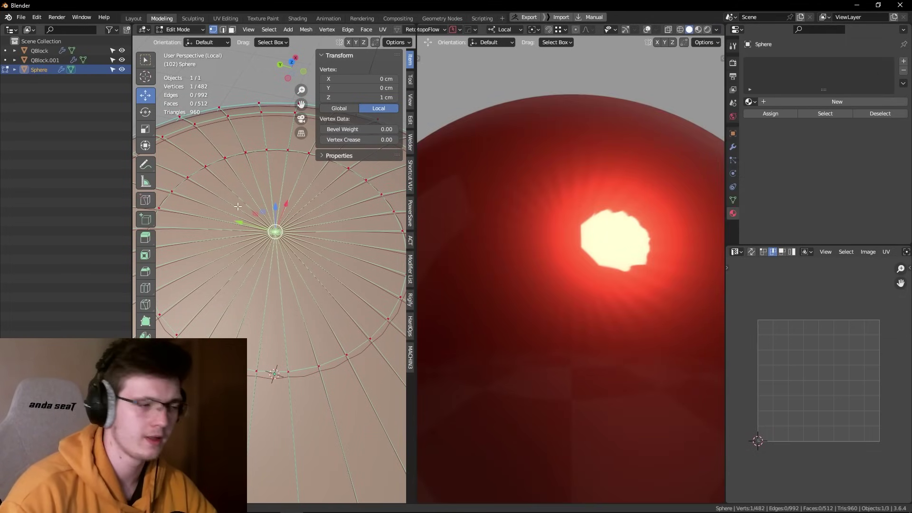
Step: Inset the ring of triangle faces around the sphere's top pole
middle_drag(273, 205, 289, 254)
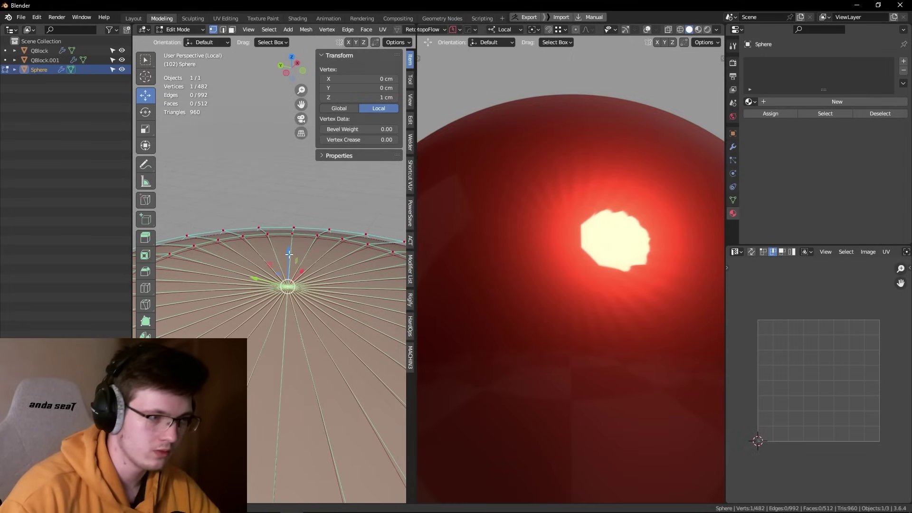
drag(288, 254, 289, 254)
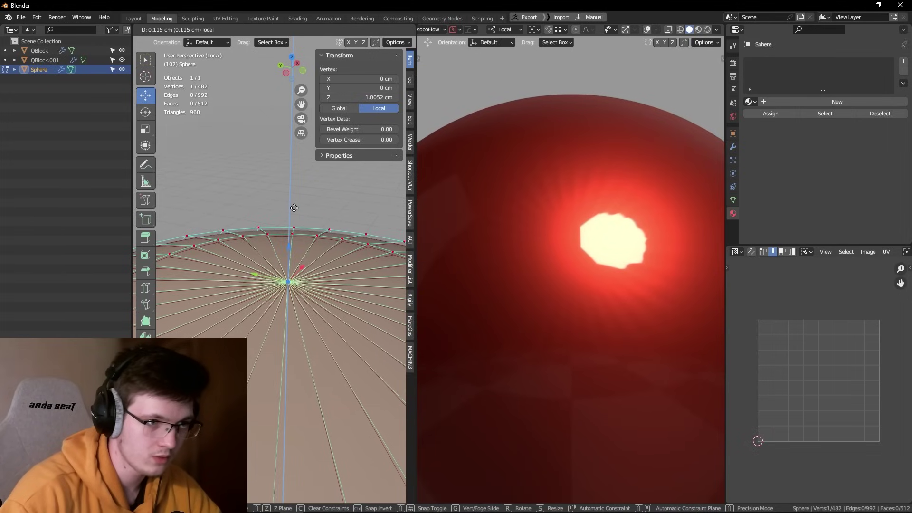
right_click(289, 244)
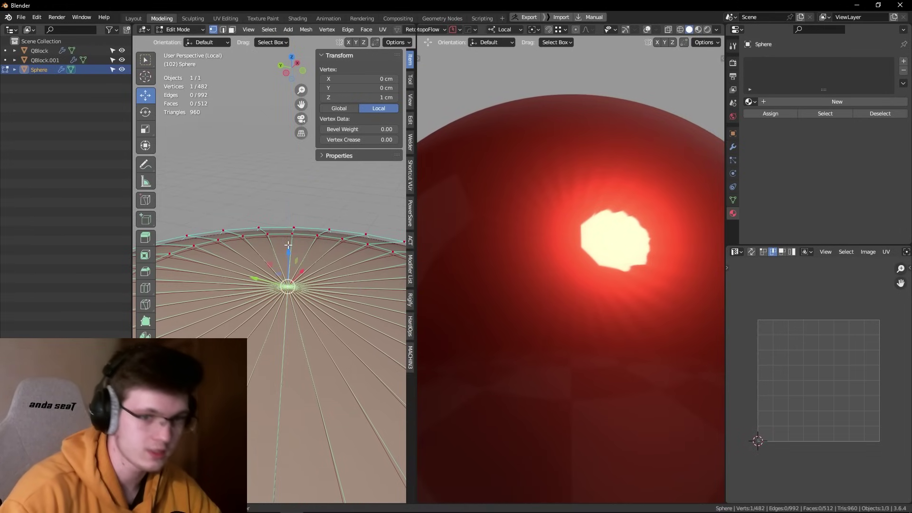
middle_drag(288, 245, 272, 275)
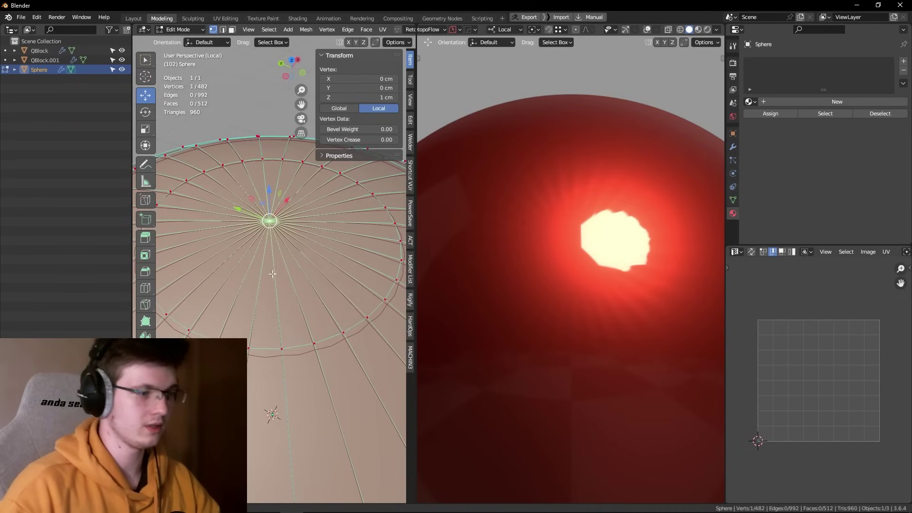
key(3)
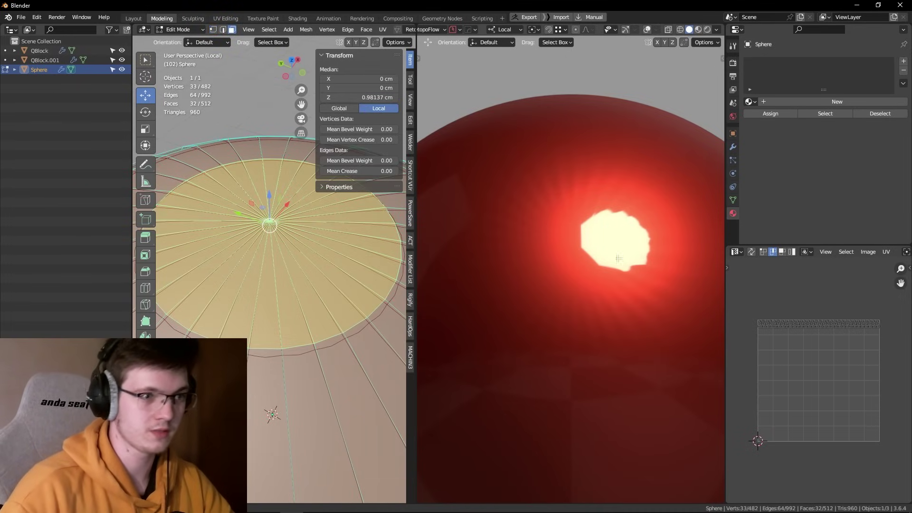
key(i)
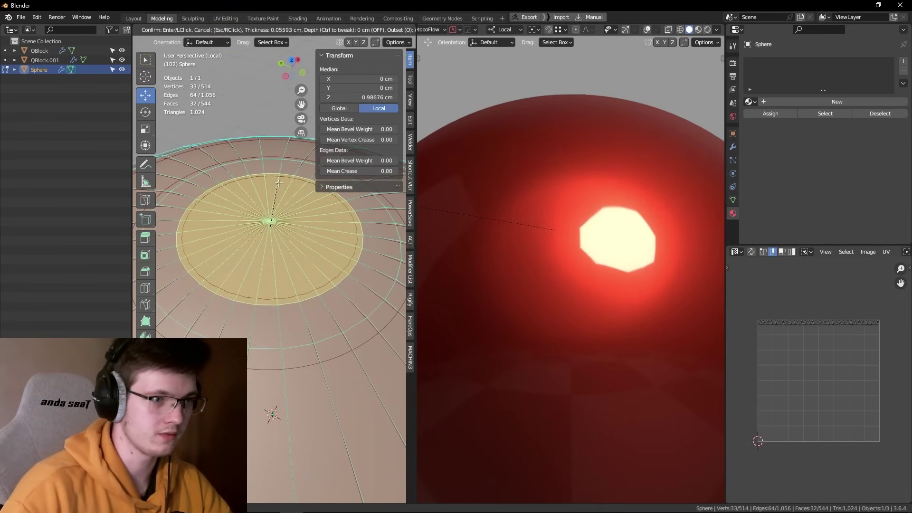
click(268, 235)
Step: Lower the pole vertex slightly along Z and return to Object Mode
key(1)
click(270, 235)
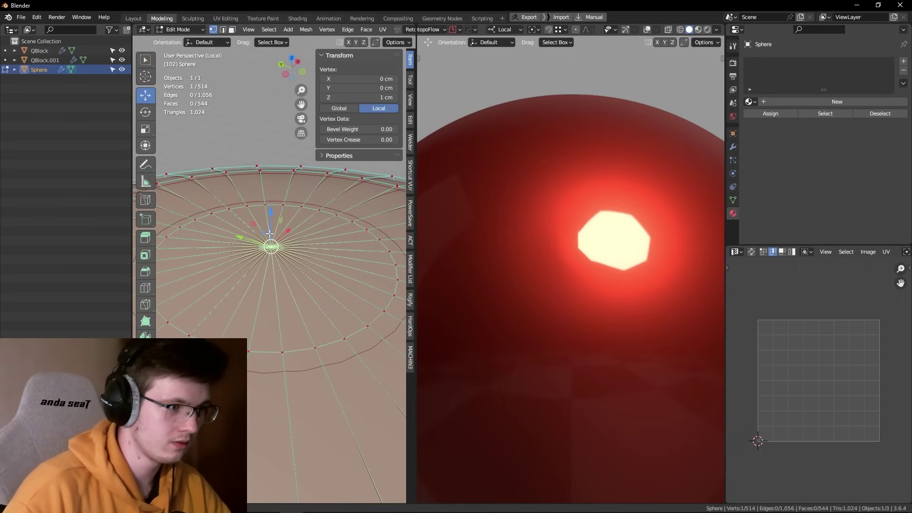
drag(269, 234, 272, 230)
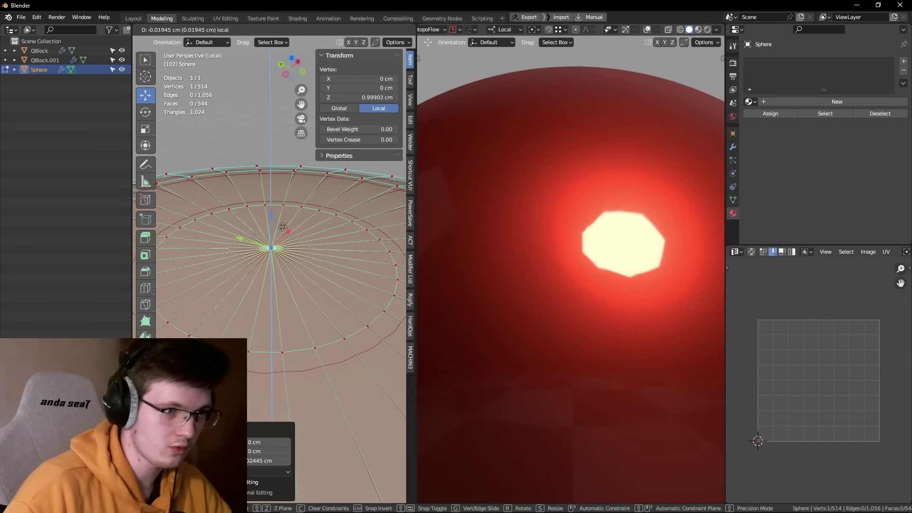
drag(285, 214, 285, 214)
key(Tab)
scroll(290, 263, down, 2)
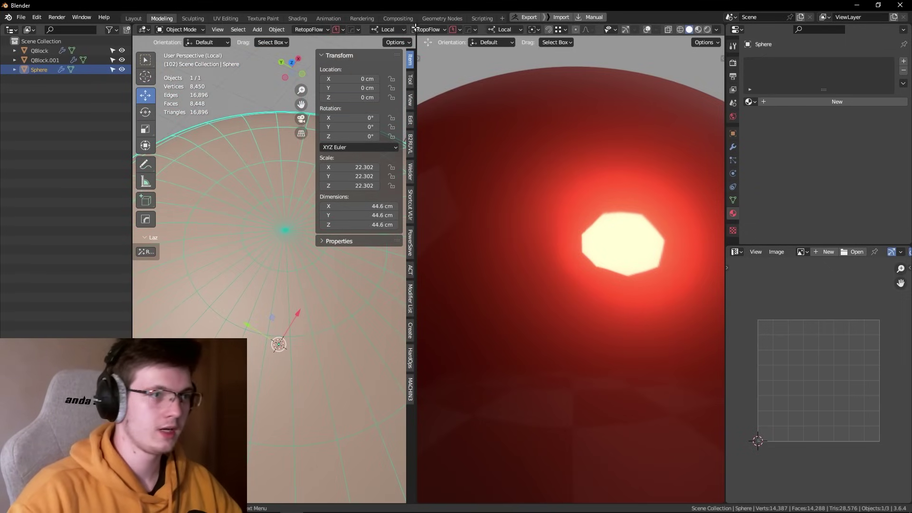
Step: Merge the two viewports into one and check the old sphere in Edit Mode with overlays on
drag(415, 27, 510, 55)
scroll(466, 158, down, 5)
key(Tab)
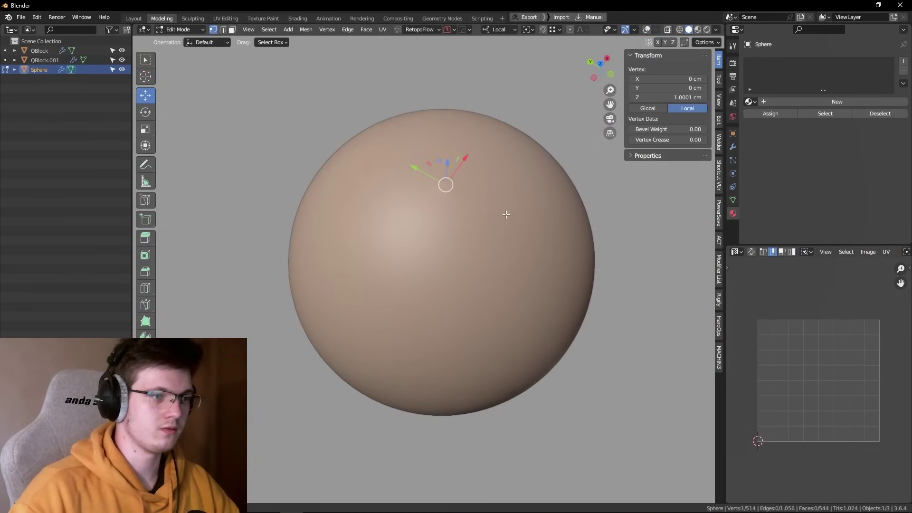
key(Tab)
scroll(515, 172, up, 3)
key(shift+alt+z)
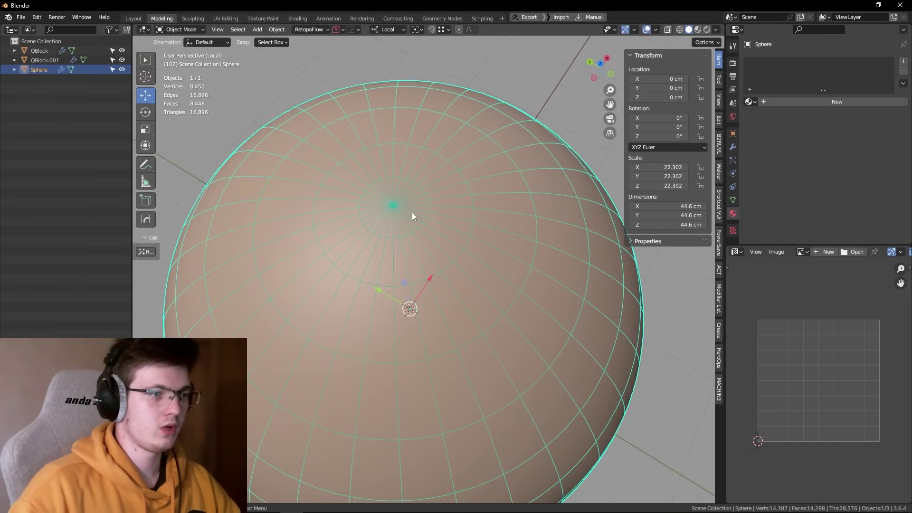
key(Tab)
scroll(412, 212, down, 5)
scroll(414, 190, up, 5)
key(Tab)
Step: Delete the old sphere and draw a new QBlocker SphereCube out from the scene centre
key(x)
click(414, 269)
key(shift+a)
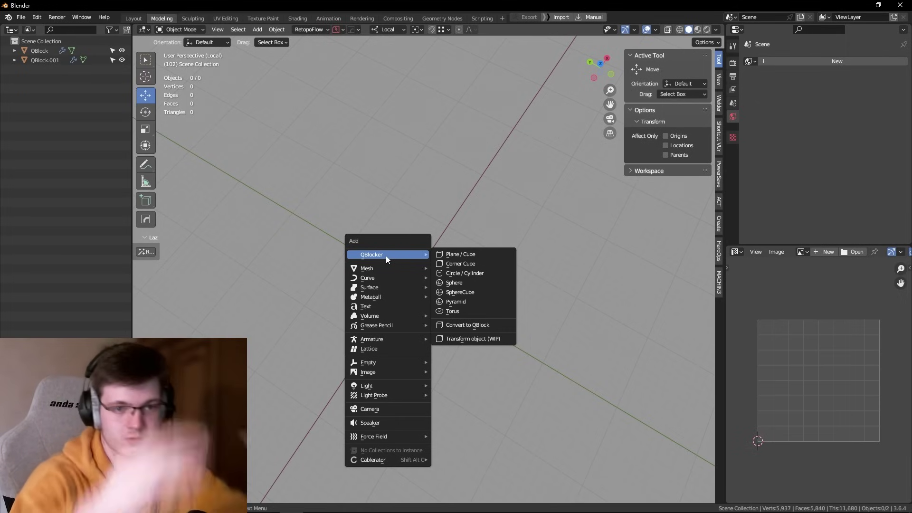
click(460, 294)
drag(409, 282, 503, 337)
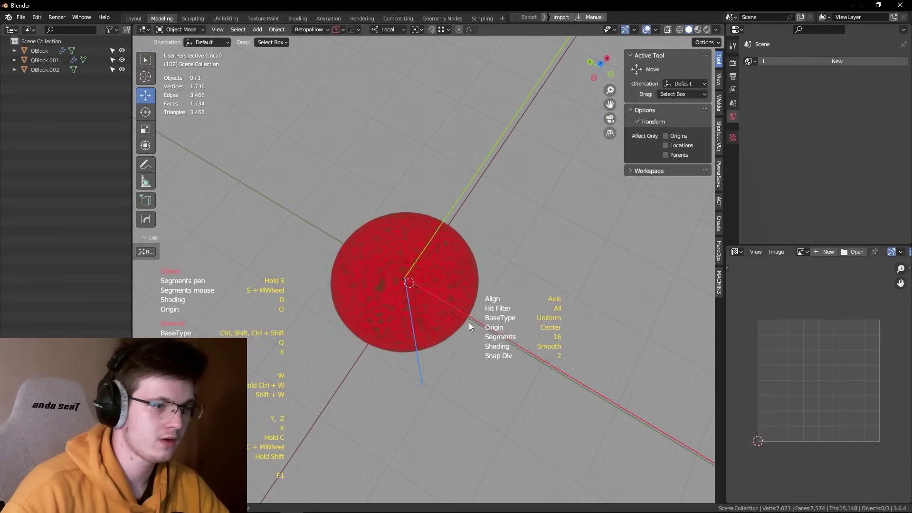
click(504, 338)
middle_drag(492, 261, 526, 121)
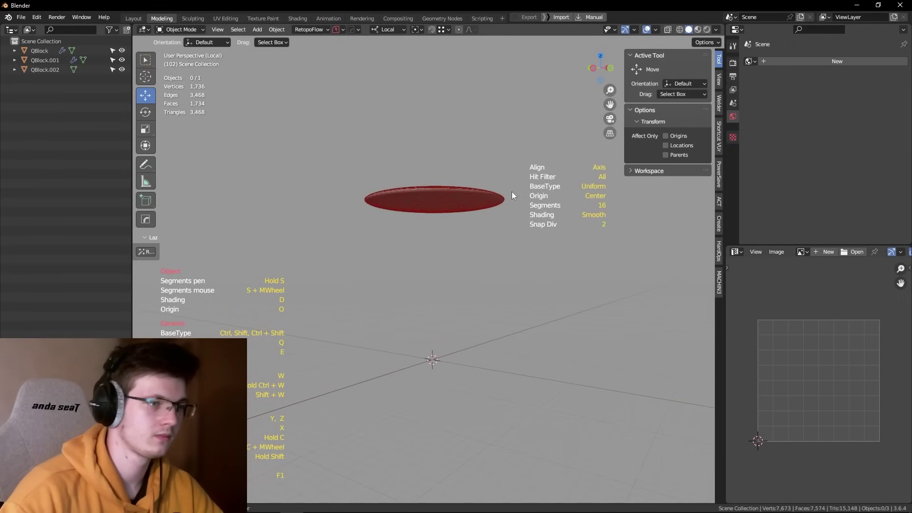
click(525, 119)
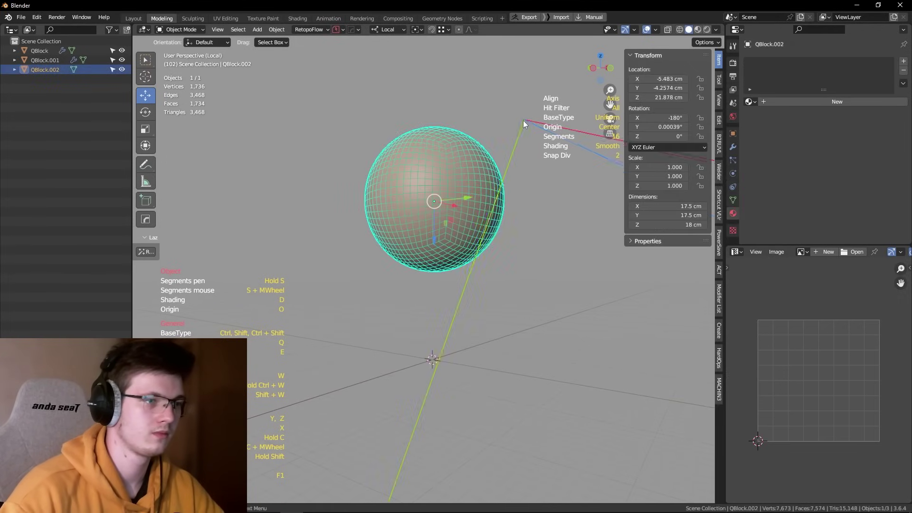
Step: Squash the SphereCube along Z to a 0.948 scale in side view
mouse_move(523, 121)
middle_down()
mouse_move(520, 179)
mouse_move(544, 221)
middle_up()
key(ctrl+KP_3)
key(s)
key(z)
key(z)
click(542, 193)
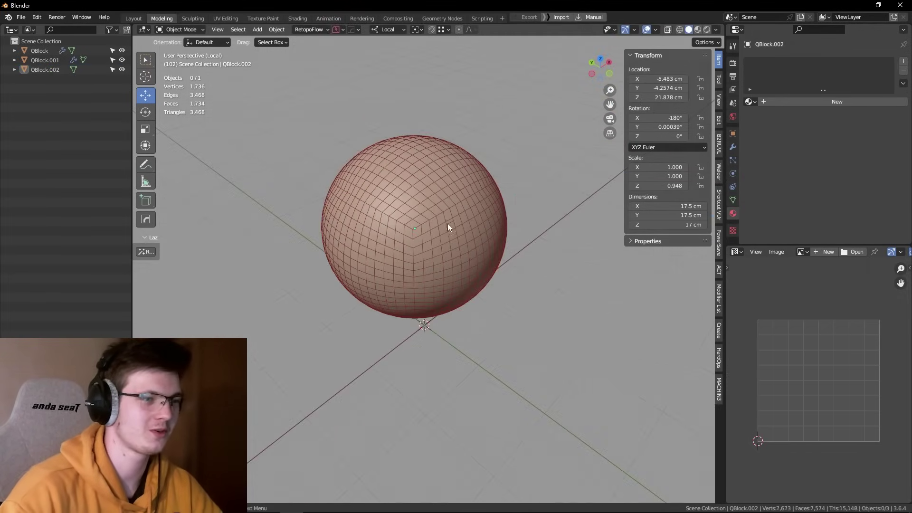
Step: Lower the SphereCube's QBlock Division count to 4
scroll(414, 228, up, 4)
click(414, 228)
click(733, 200)
scroll(788, 165, down, 5)
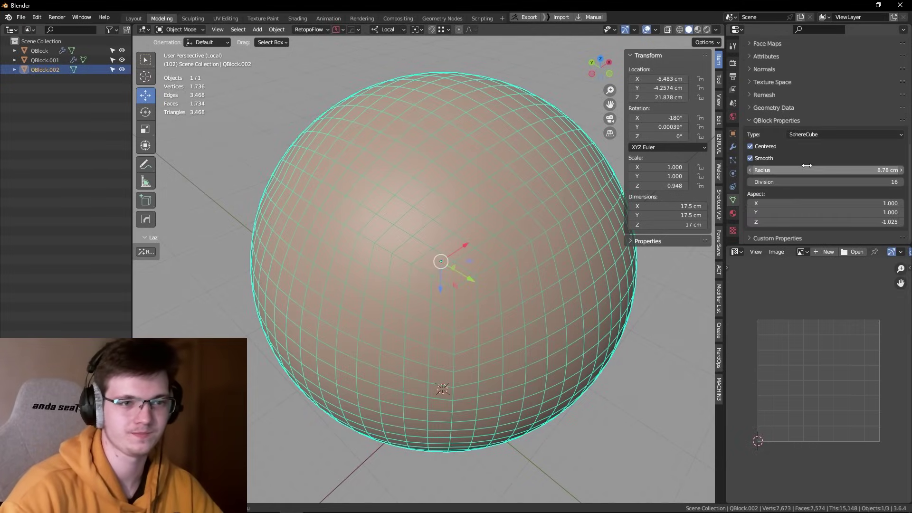
click(751, 183)
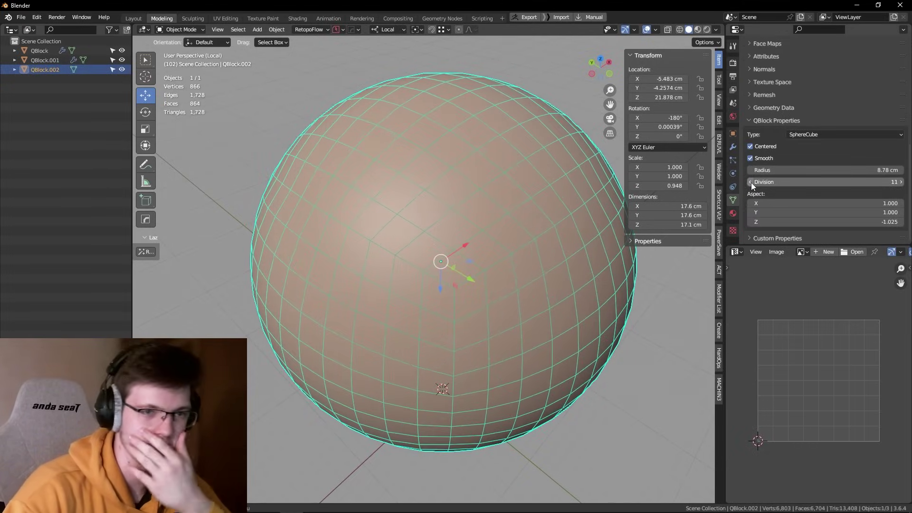
click(751, 183)
click(752, 183)
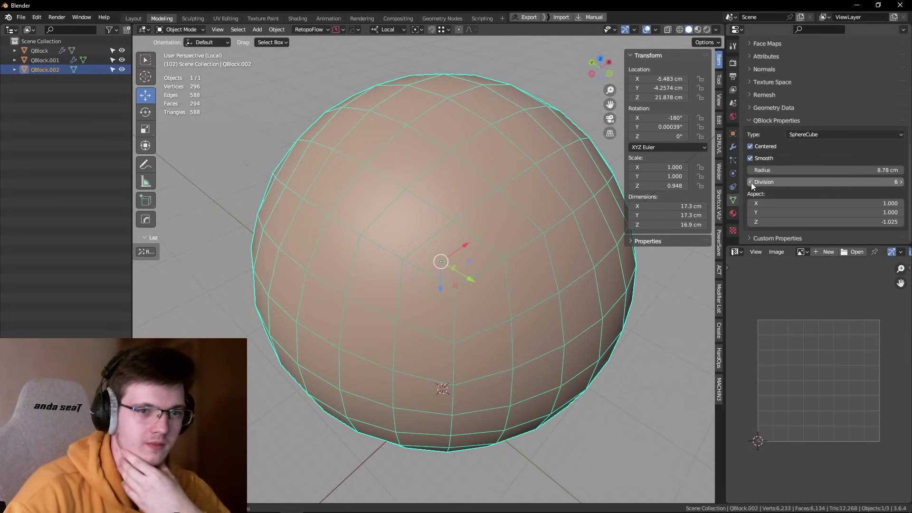
click(751, 183)
scroll(515, 187, down, 4)
scroll(539, 197, up, 2)
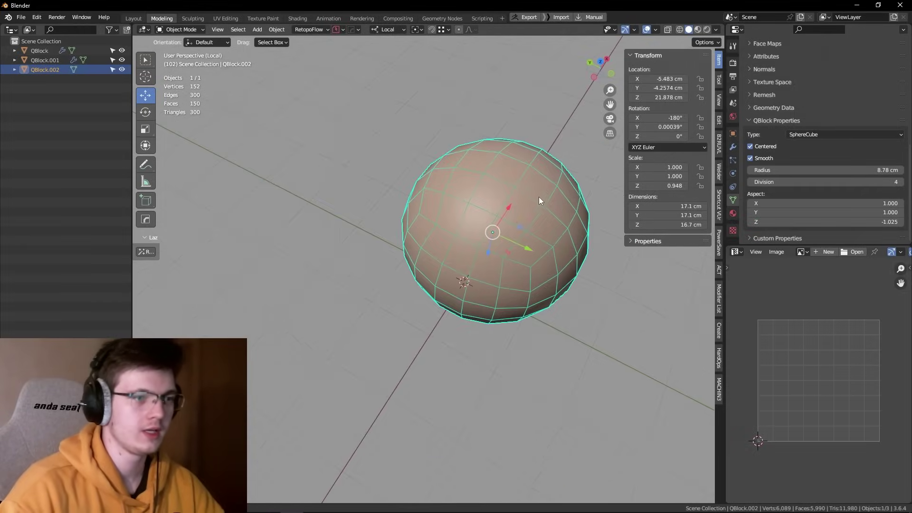
scroll(534, 244, down, 2)
Step: Smooth the sphere with level-2 subdivision and view it from top orthographic
key(ctrl+2)
key(shift+alt+z)
click(549, 276)
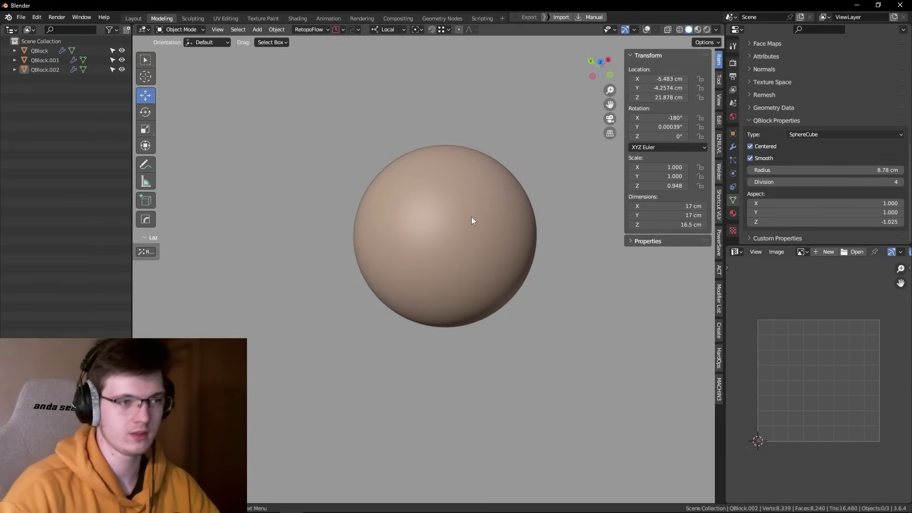
mouse_move(471, 217)
middle_down()
mouse_move(519, 263)
mouse_move(449, 248)
mouse_move(486, 189)
mouse_move(463, 192)
mouse_move(432, 231)
middle_up()
key(shift+alt+z)
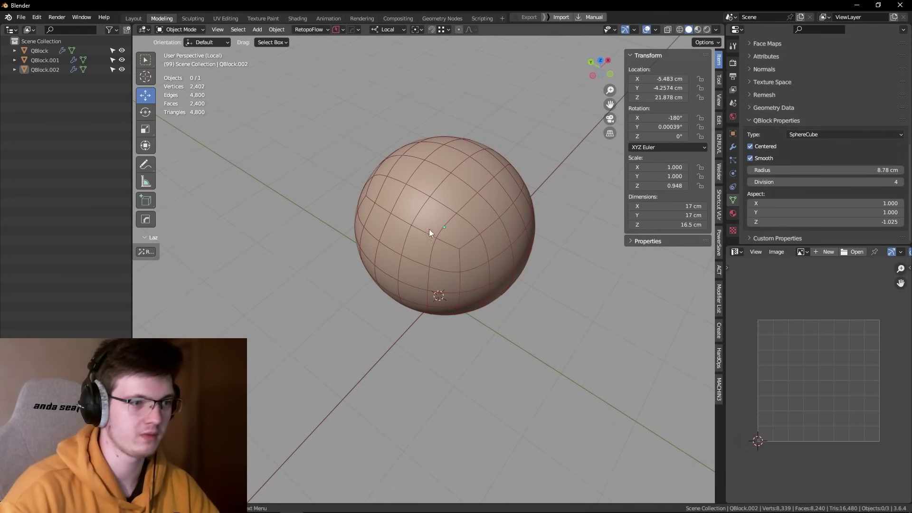
key(KP_7)
scroll(385, 214, up, 2)
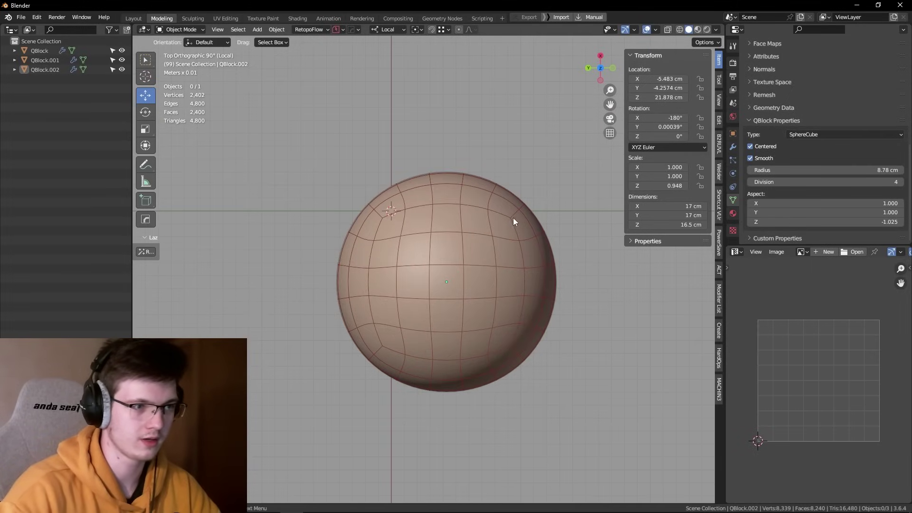
mouse_move(517, 293)
shift+middle_down()
mouse_move(494, 258)
mouse_move(584, 272)
shift+middle_up()
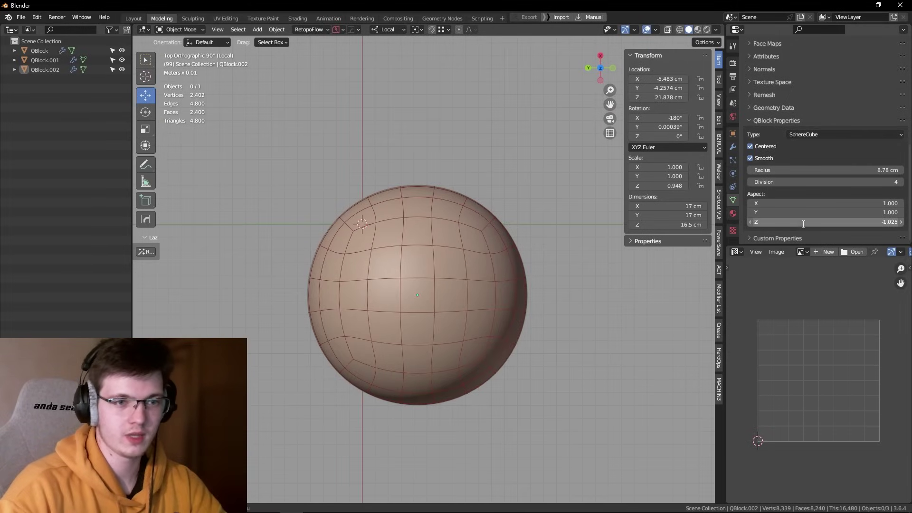
Step: Shade the viewport with a striped MatCap and maximize the 3D view
click(716, 29)
click(709, 76)
click(708, 102)
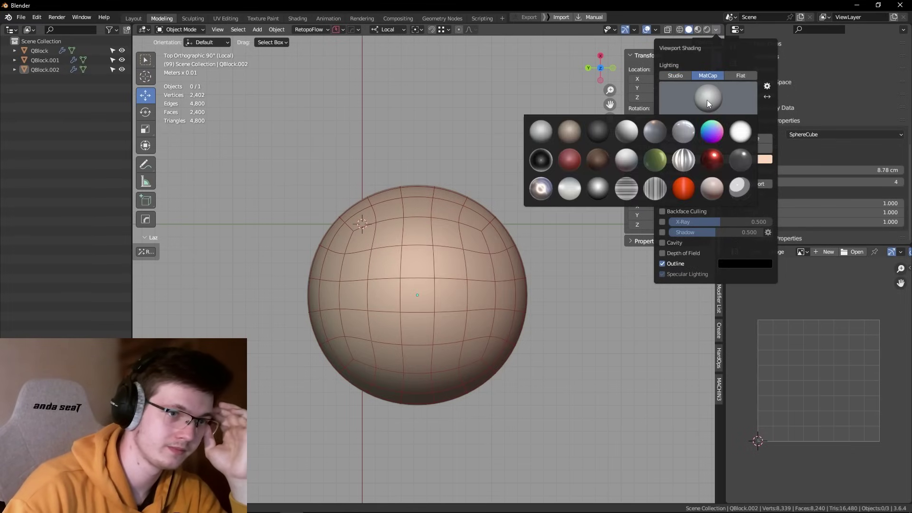
click(647, 190)
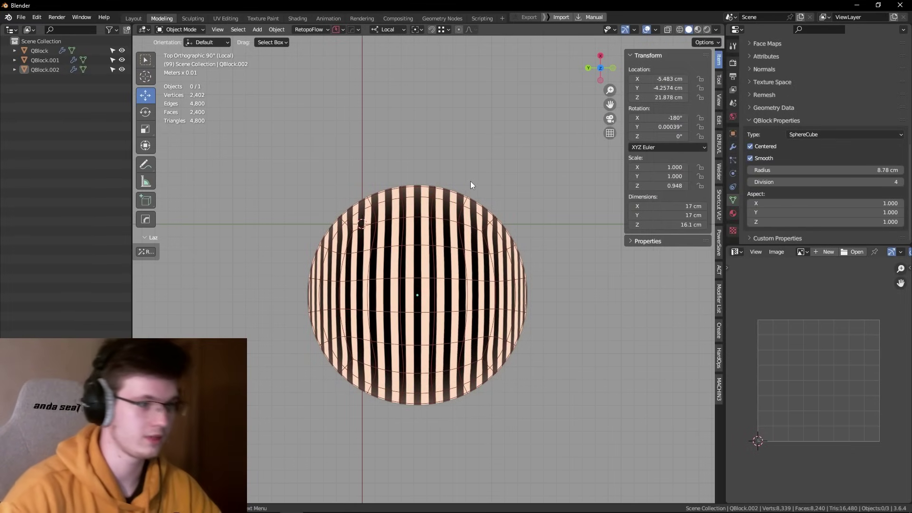
key(ctrl+space)
scroll(485, 200, up, 3)
scroll(499, 176, up, 1)
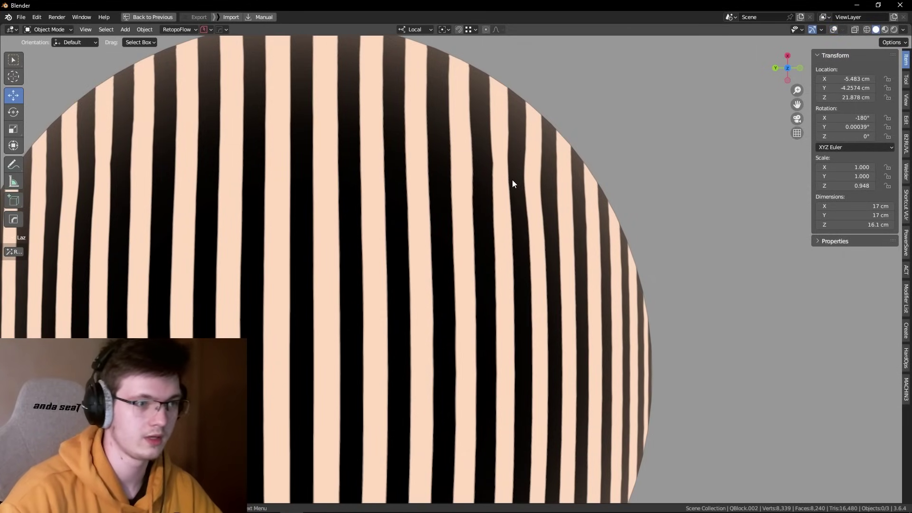
Step: Toggle the viewport overlays off and back on to inspect the sphere
key(shift+alt+z)
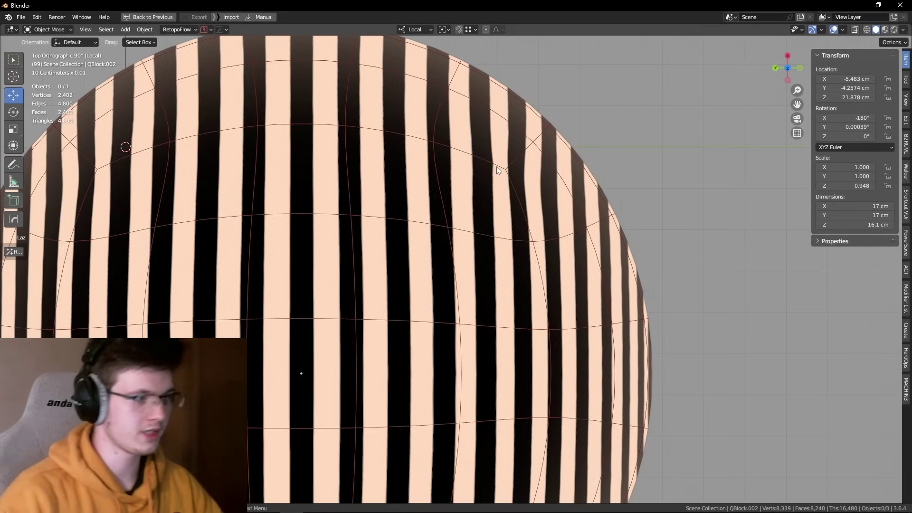
key(shift+alt+z)
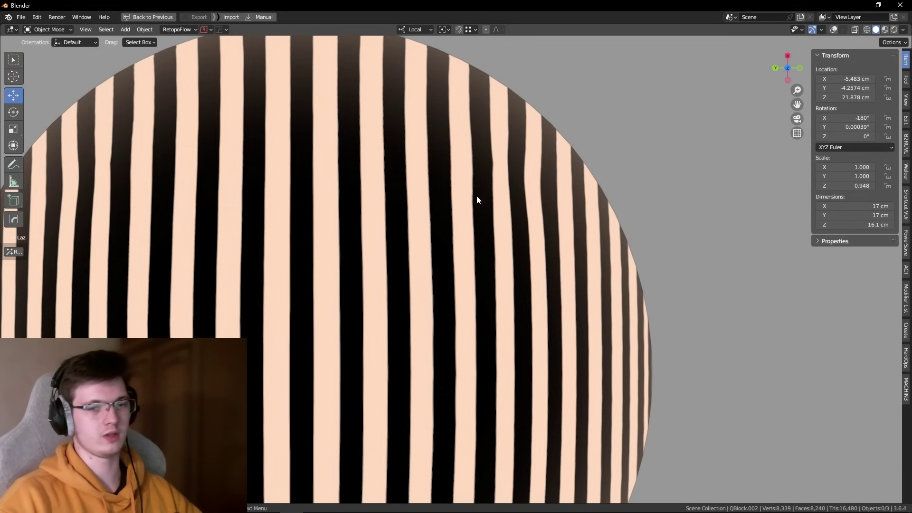
scroll(490, 195, up, 1)
key(shift+alt+z)
scroll(490, 192, down, 2)
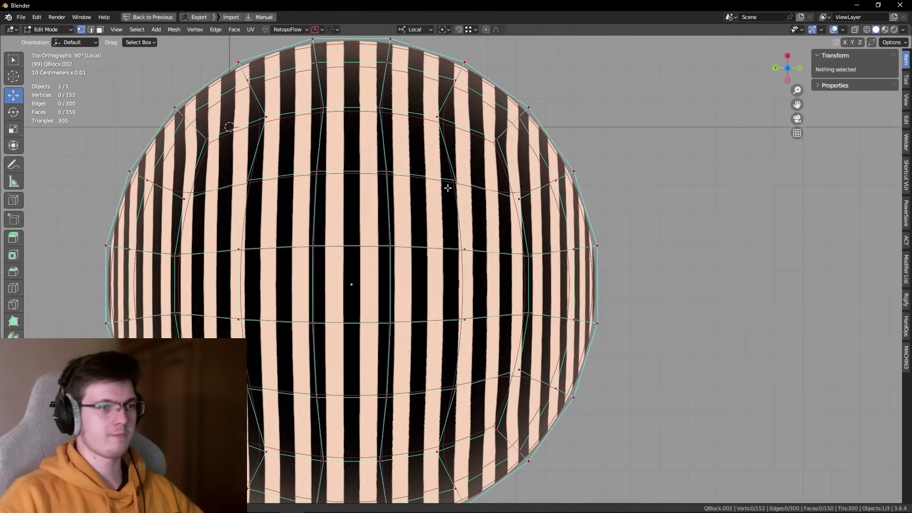
Step: In Edit Mode, add another vertex to the sphere's edge selection
key(Tab)
shift+click(206, 140)
shift+middle_drag(336, 393, 332, 299)
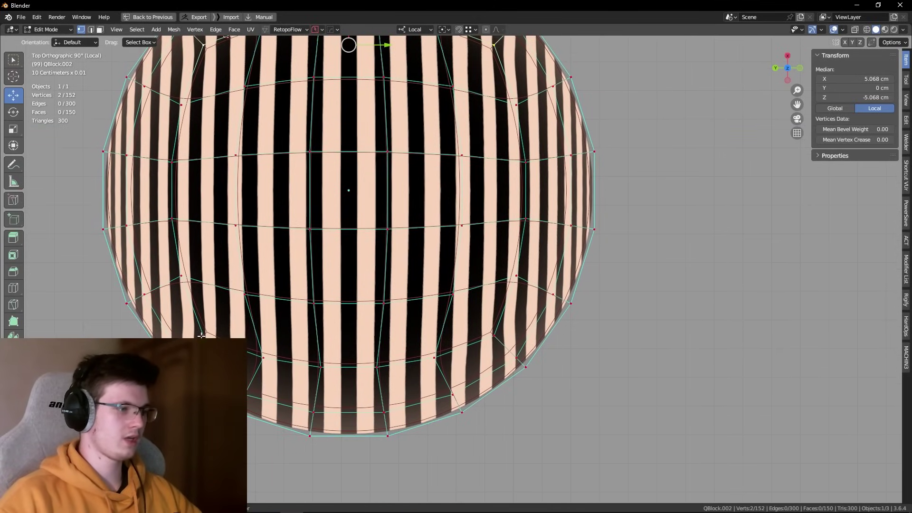
shift+middle_drag(352, 160, 361, 208)
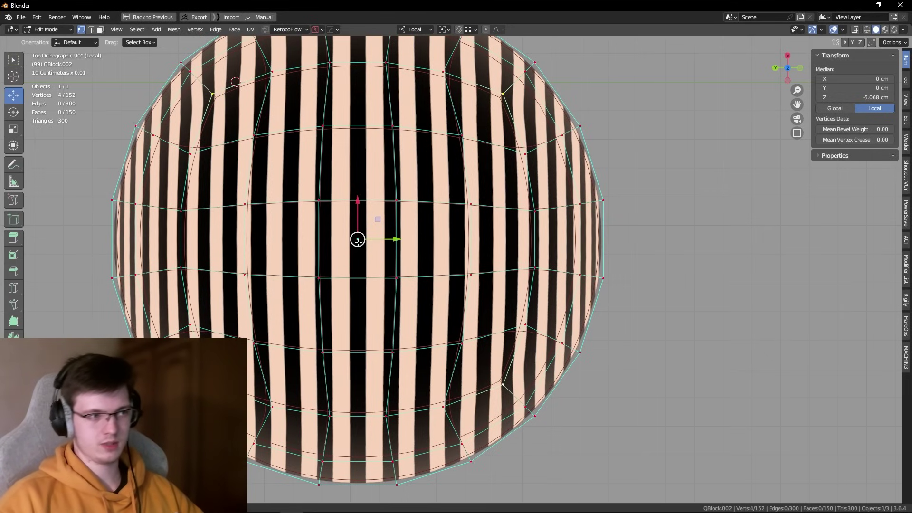
shift+middle_drag(438, 207, 436, 261)
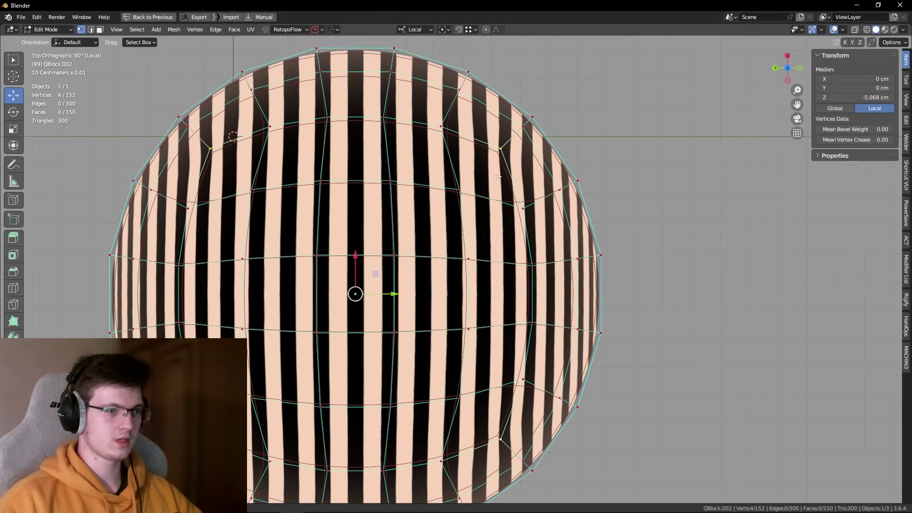
scroll(440, 203, up, 4)
scroll(440, 203, up, 4)
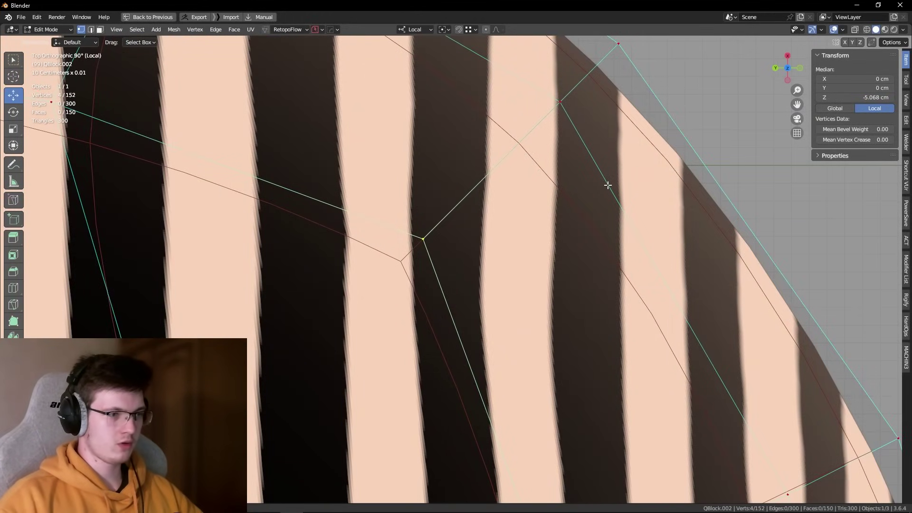
Step: Scale the selected vertices slightly inward to about 0.989 and return to Object Mode
key(s)
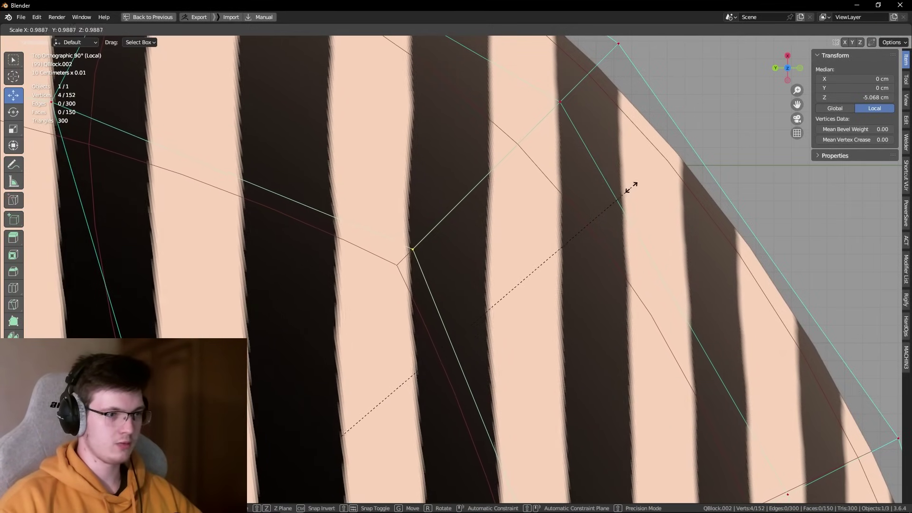
click(631, 188)
key(Tab)
scroll(604, 188, down, 8)
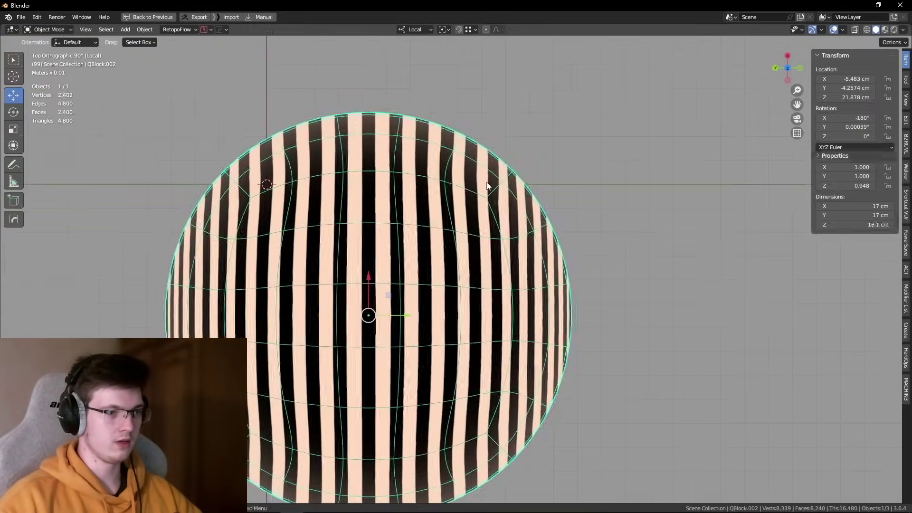
middle_drag(489, 186, 361, 124)
scroll(475, 171, down, 3)
Step: Switch the viewport lighting from MatCap to Studio
click(903, 30)
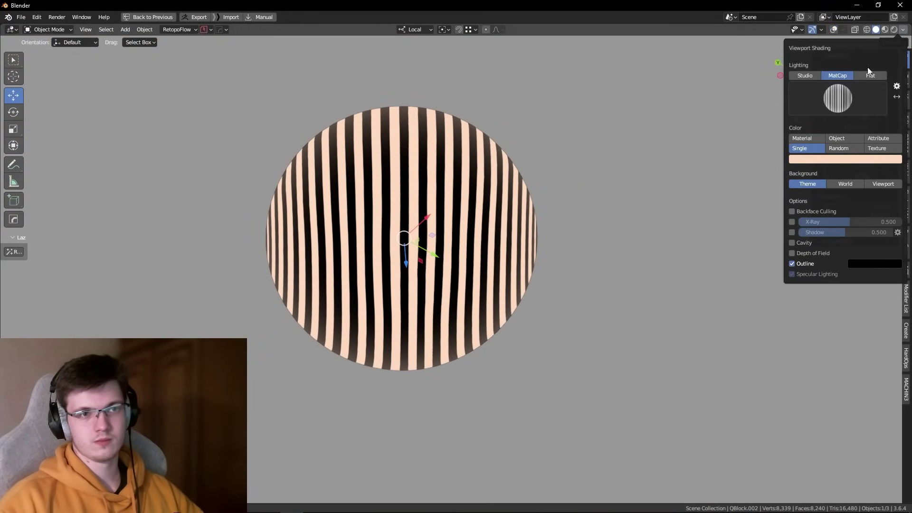
click(802, 75)
mouse_move(593, 195)
middle_down()
mouse_move(570, 219)
mouse_move(488, 220)
mouse_move(535, 235)
mouse_move(570, 198)
mouse_move(607, 218)
mouse_move(554, 246)
mouse_move(532, 225)
mouse_move(476, 236)
mouse_move(483, 184)
mouse_move(485, 289)
mouse_move(454, 214)
middle_up()
click(589, 208)
Step: Restore overlays and the normal layout in front view, then delete the striped sphere
key(shift+alt+z)
key(KP_1)
key(ctrl+space)
click(484, 302)
key(Delete)
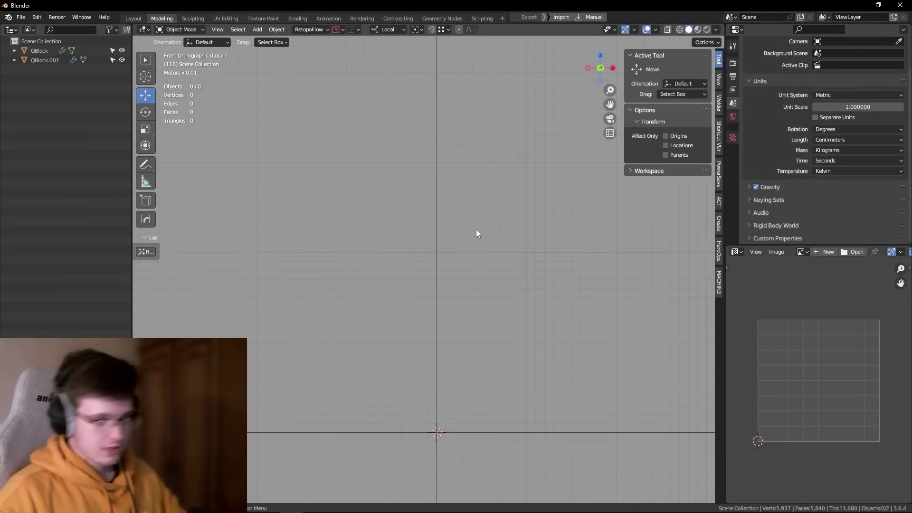
Step: Add a cylinder mesh and scale it up
key(shift+a)
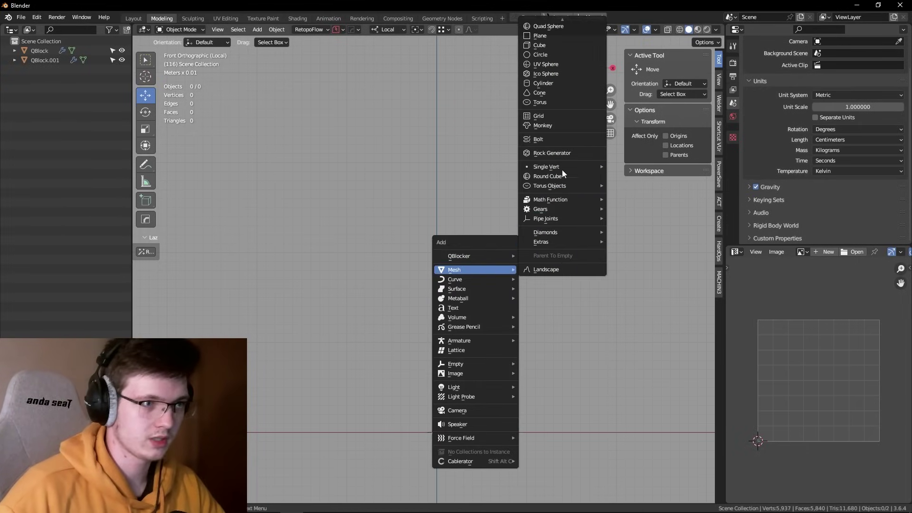
click(551, 82)
key(s)
click(638, 357)
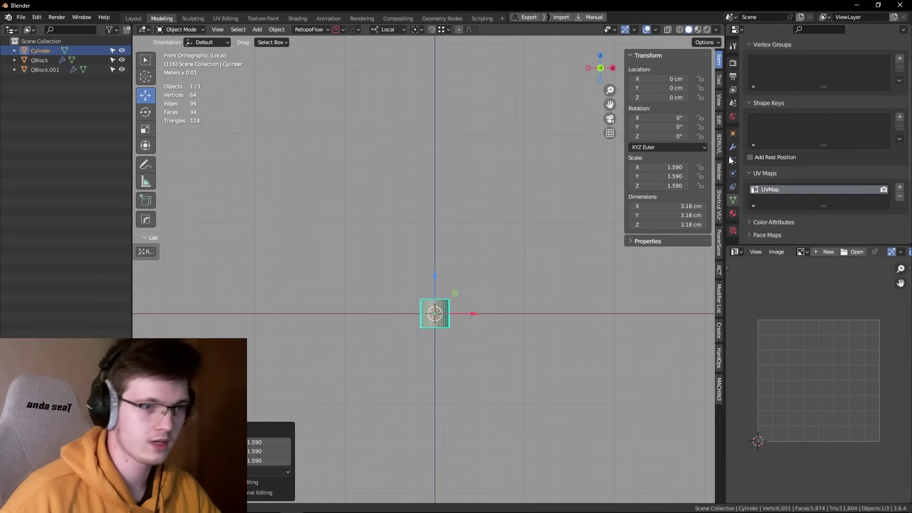
Step: Give the cylinder a Bevel modifier with a 0.3 cm offset
click(734, 147)
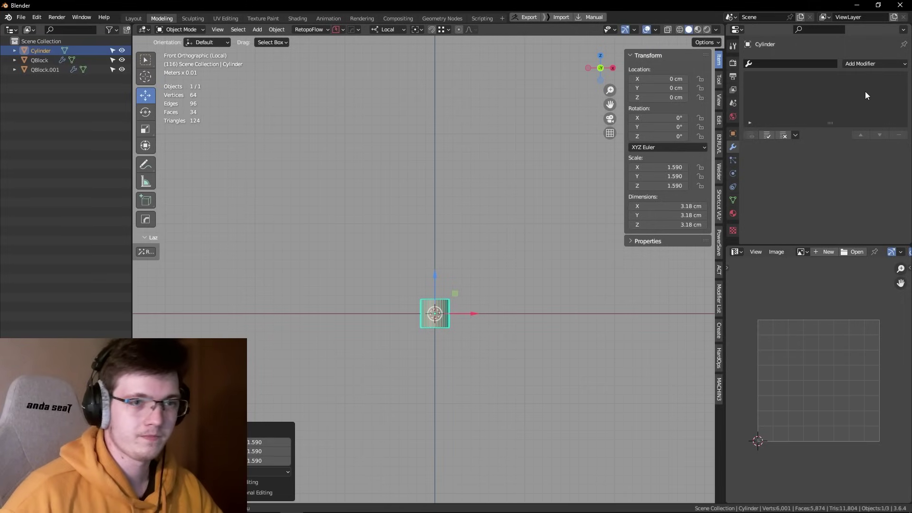
key(shift+a)
click(846, 75)
scroll(428, 245, up, 2)
scroll(455, 239, up, 3)
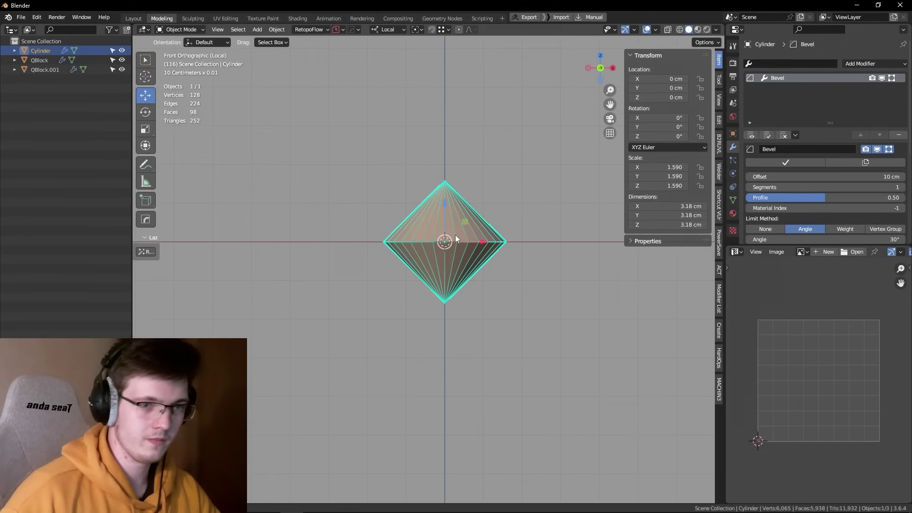
scroll(456, 239, up, 1)
drag(827, 177, 808, 177)
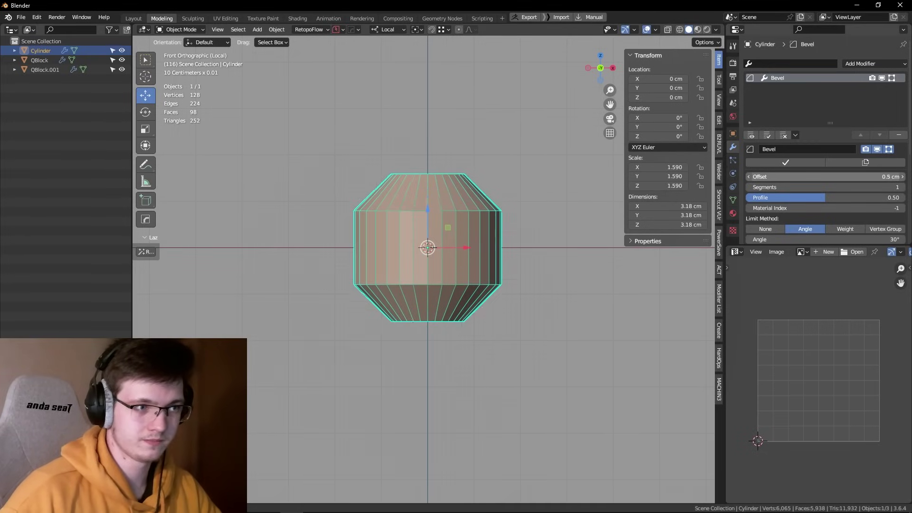
Step: Set the bevel to 2 segments and profile 1.00
middle_drag(475, 247, 518, 279)
key(KP_Decimal)
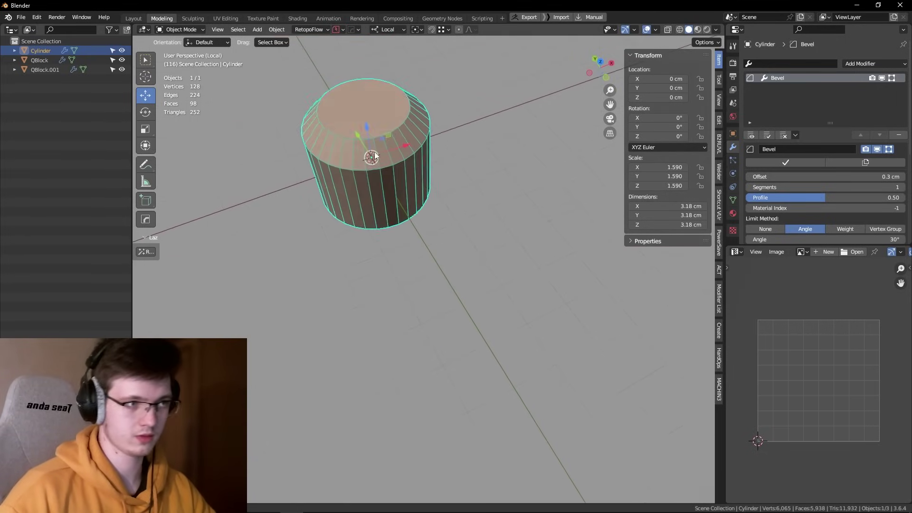
scroll(374, 153, up, 2)
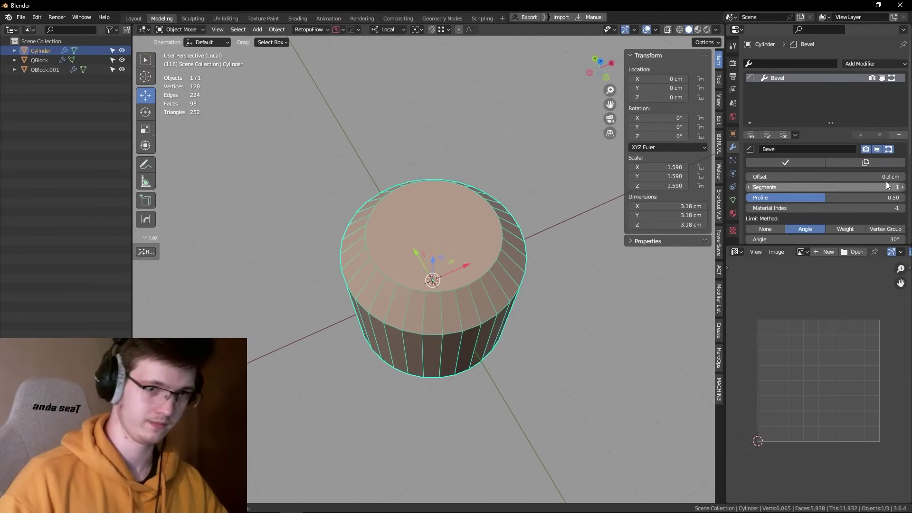
text(2)
key(Return)
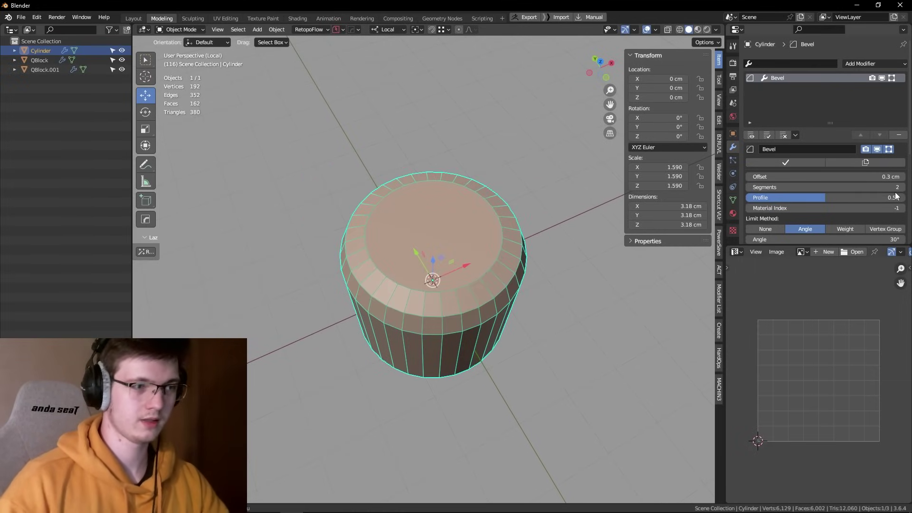
drag(851, 197, 903, 197)
Step: Enter Edit Mode and select only the cylinder's top face
scroll(861, 185, down, 3)
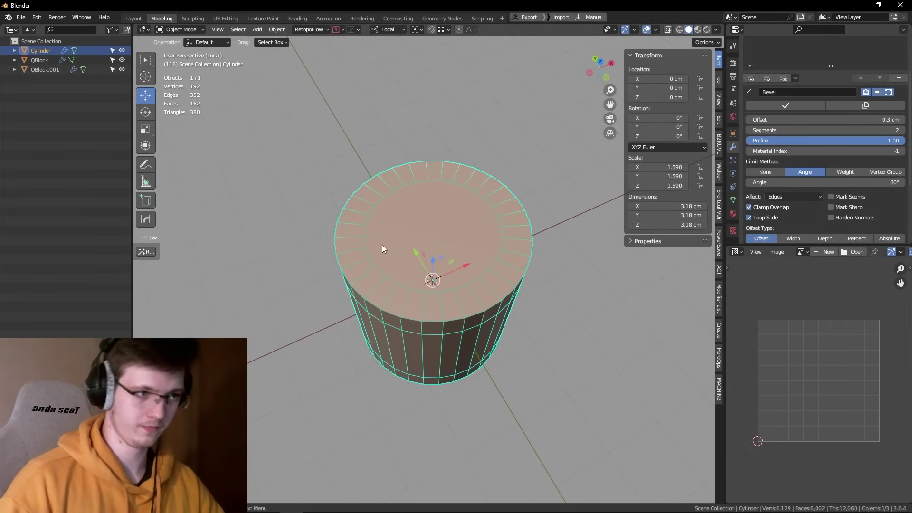
scroll(382, 245, up, 3)
mouse_move(402, 246)
middle_down()
mouse_move(418, 227)
mouse_move(395, 187)
middle_up()
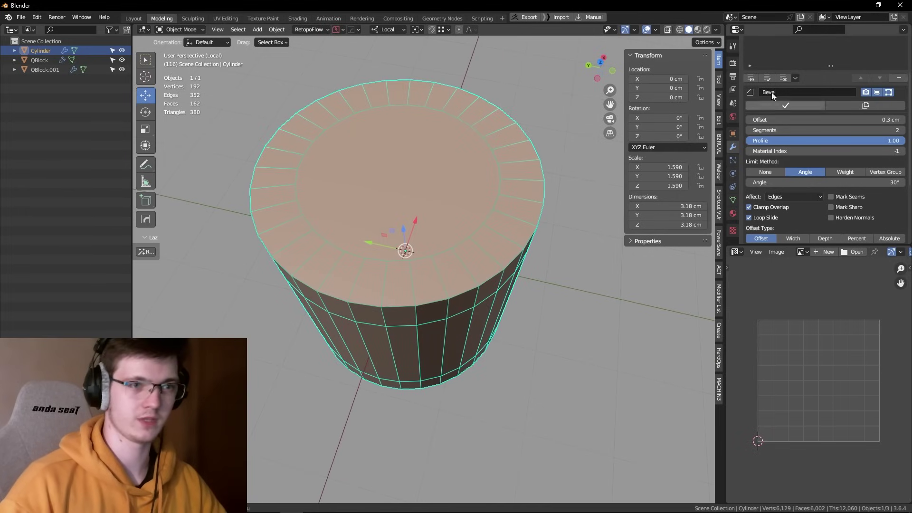
scroll(784, 103, up, 3)
key(Tab)
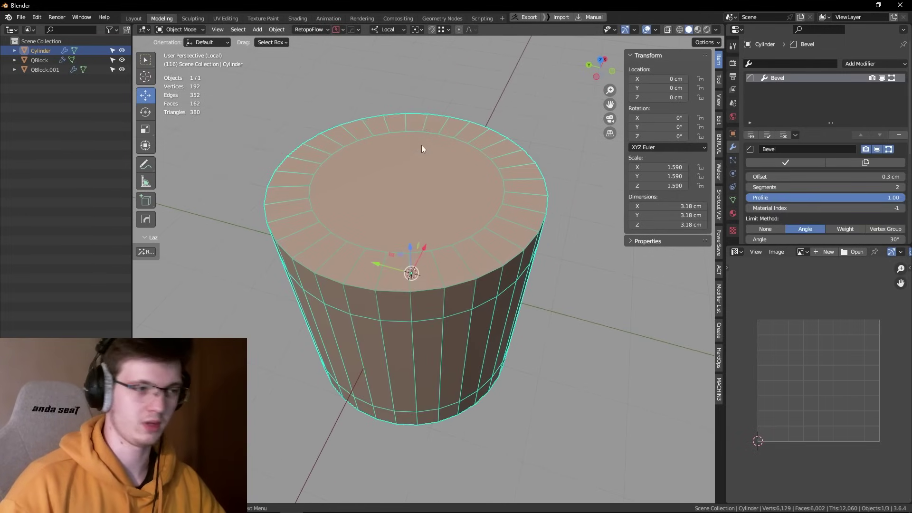
click(449, 177)
scroll(450, 177, up, 2)
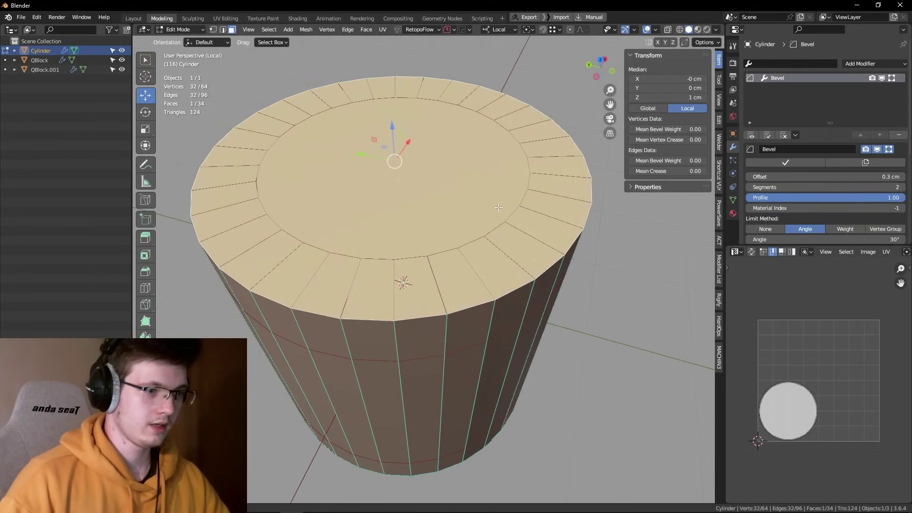
Step: Scale the top face along X and return to Object Mode
key(s)
key(x)
click(556, 221)
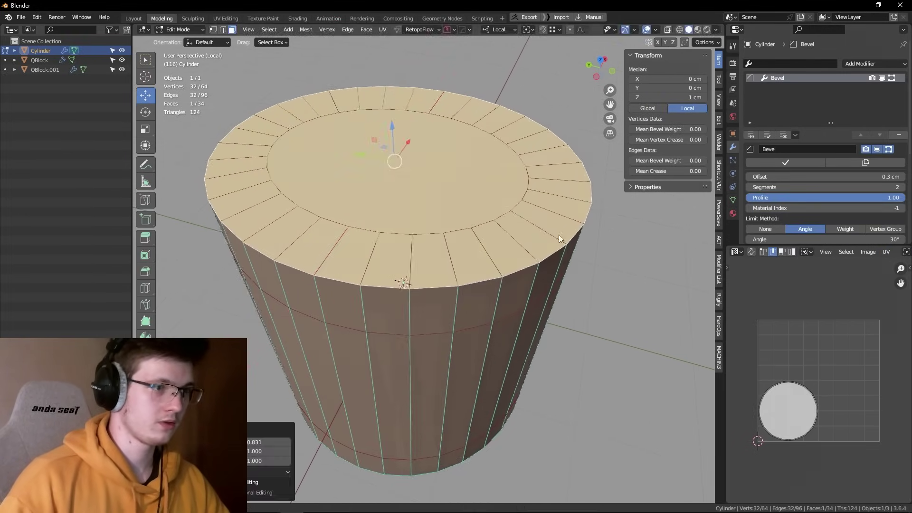
scroll(494, 175, down, 2)
mouse_move(556, 221)
middle_down()
mouse_move(494, 175)
mouse_move(442, 176)
middle_up()
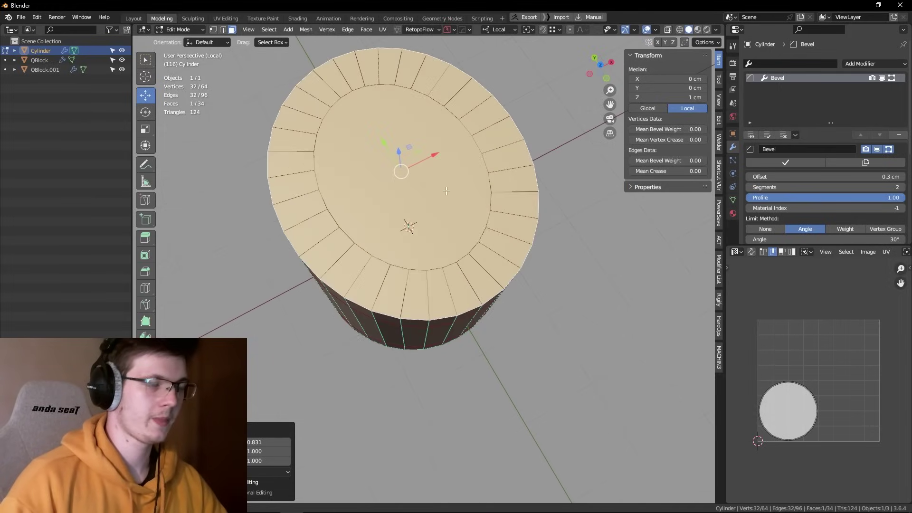
key(Tab)
scroll(440, 177, down, 2)
Step: Apply the cylinder's scale and go back into Edit Mode
key(ctrl+a)
click(431, 121)
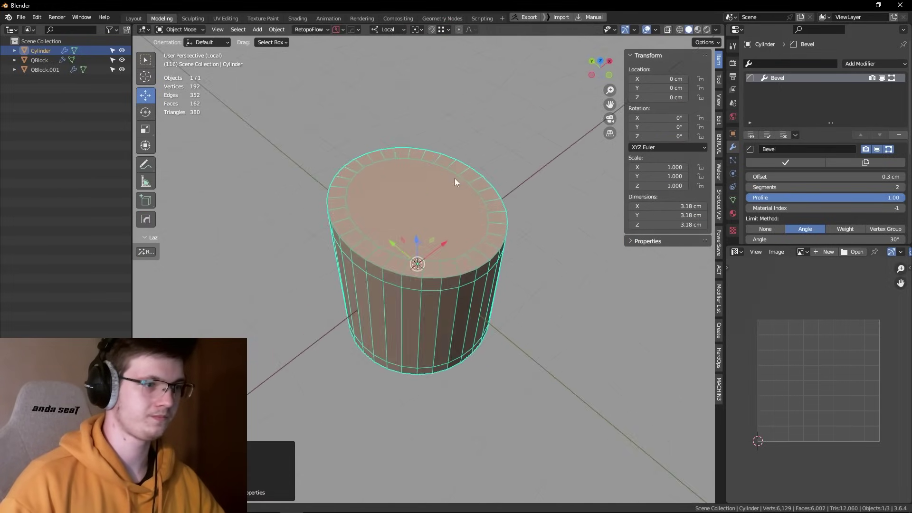
middle_drag(455, 178, 391, 186)
scroll(408, 195, up, 2)
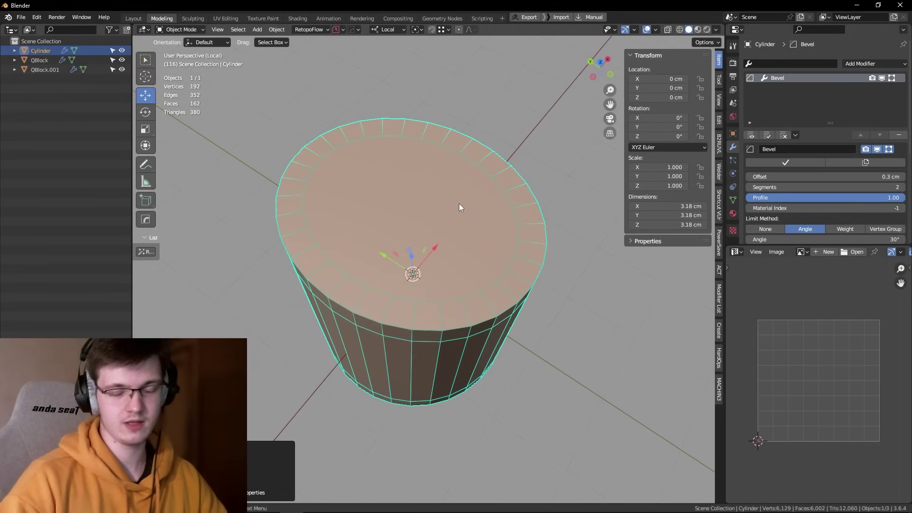
key(Tab)
middle_drag(459, 204, 534, 204)
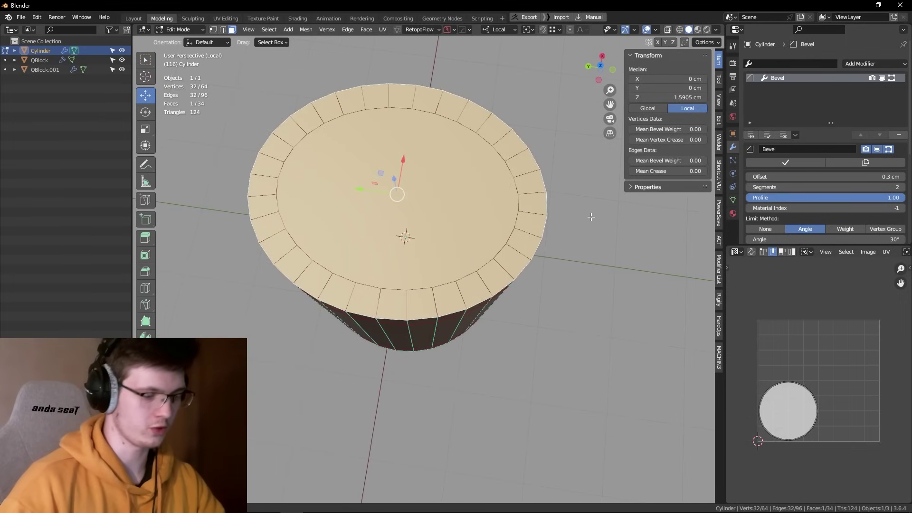
Step: Inset the top face and make the inset a perfect circle with LoopTools Circle
key(i)
click(560, 204)
key(KP_7)
right_click(551, 193)
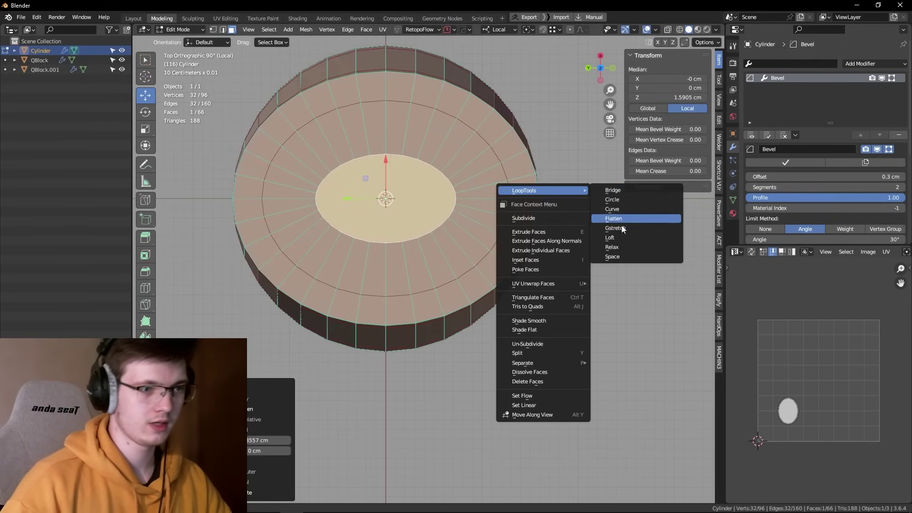
click(626, 200)
key(ctrl+space)
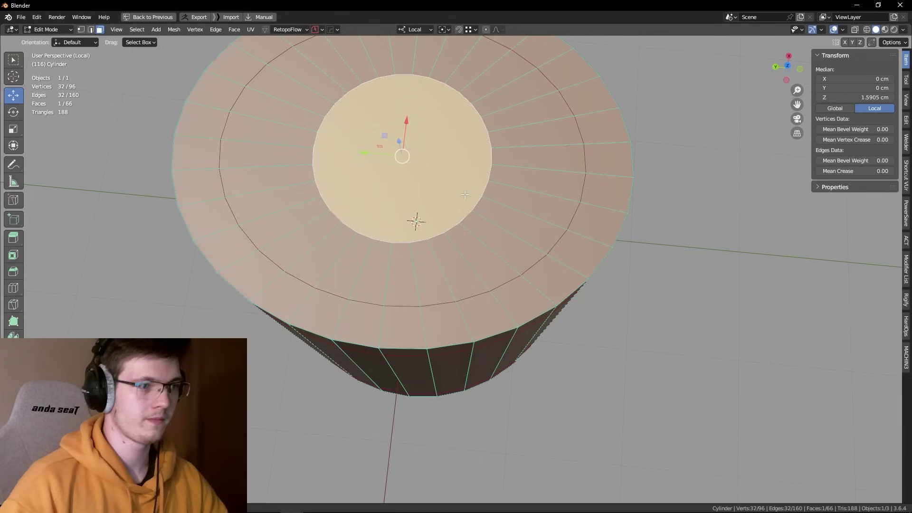
shift+middle_drag(463, 207, 523, 284)
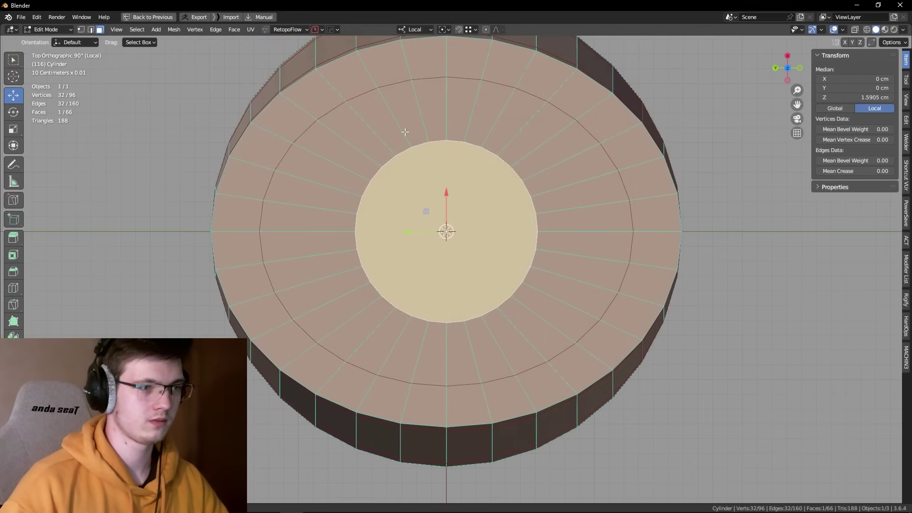
Step: Extrude the round inner face in place and sink it down into a recess
middle_drag(478, 247, 426, 206)
key(e)
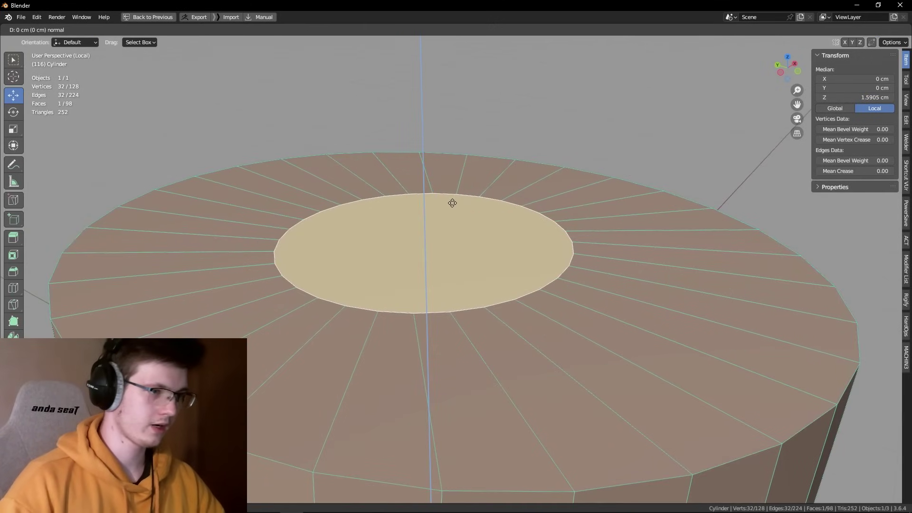
right_click(426, 206)
drag(427, 206, 442, 289)
scroll(442, 292, down, 3)
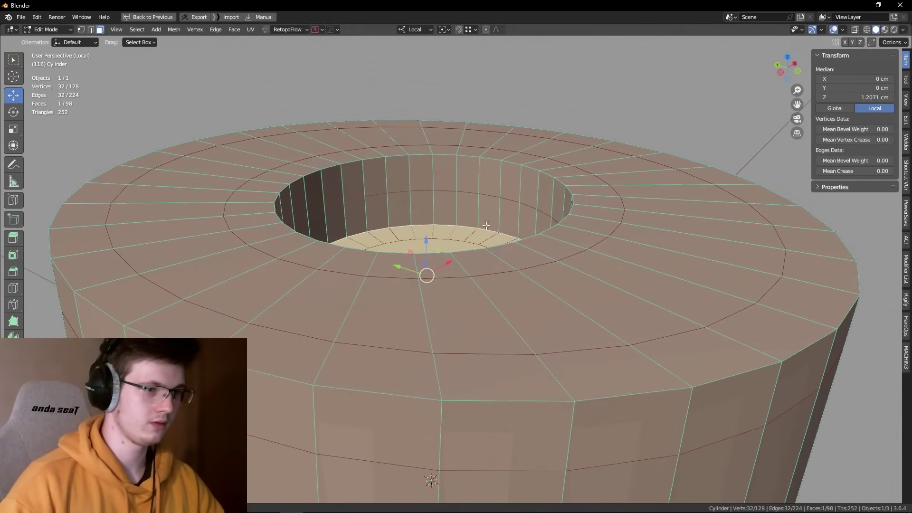
key(ctrl+space)
key(ctrl+Tab)
Step: Apply Shade Auto Smooth to the cylinder in Object Mode and deselect it
click(494, 199)
scroll(498, 221, up, 3)
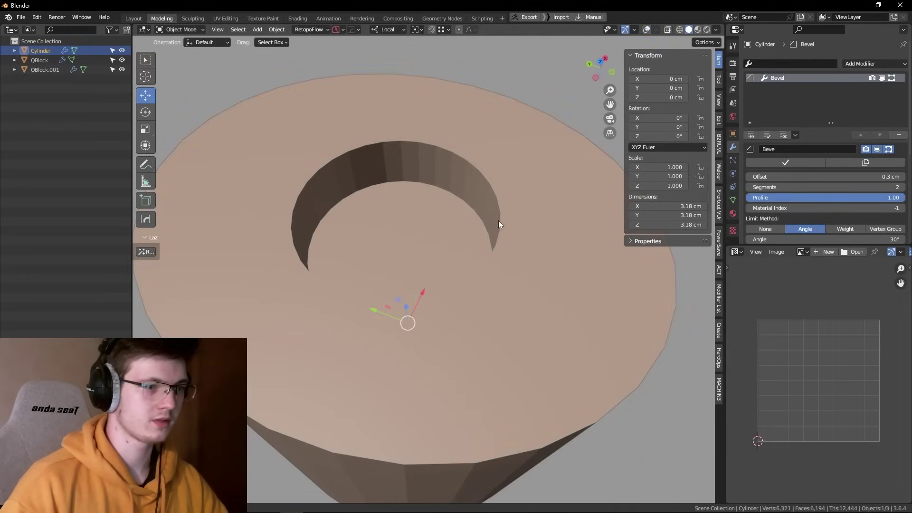
right_click(474, 217)
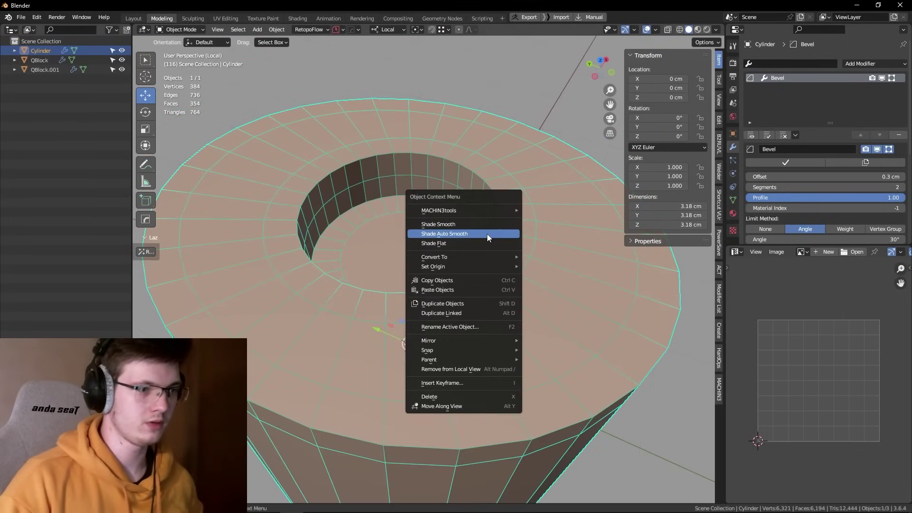
click(487, 234)
scroll(411, 210, down, 3)
key(alt+a)
Step: Orbit around the smoothed cylinder to inspect its top, side and hole
scroll(442, 229, up, 2)
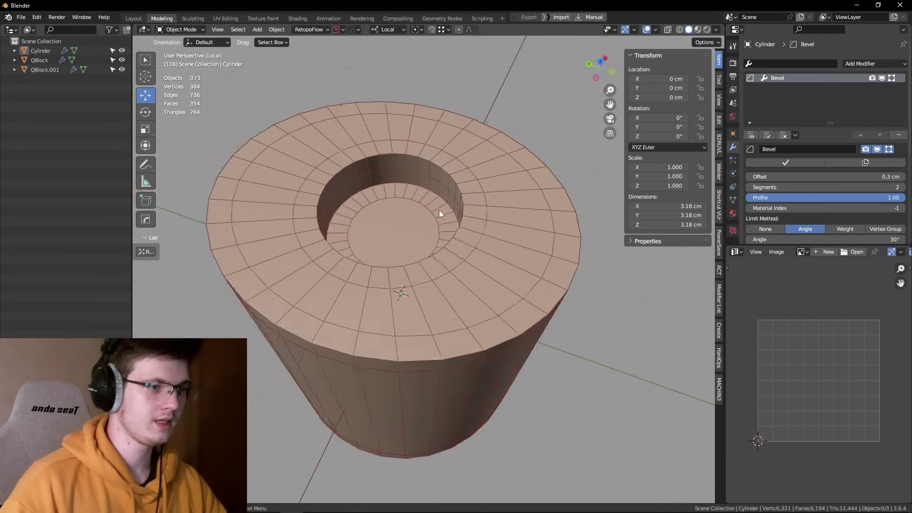
scroll(456, 190, up, 2)
scroll(450, 150, up, 1)
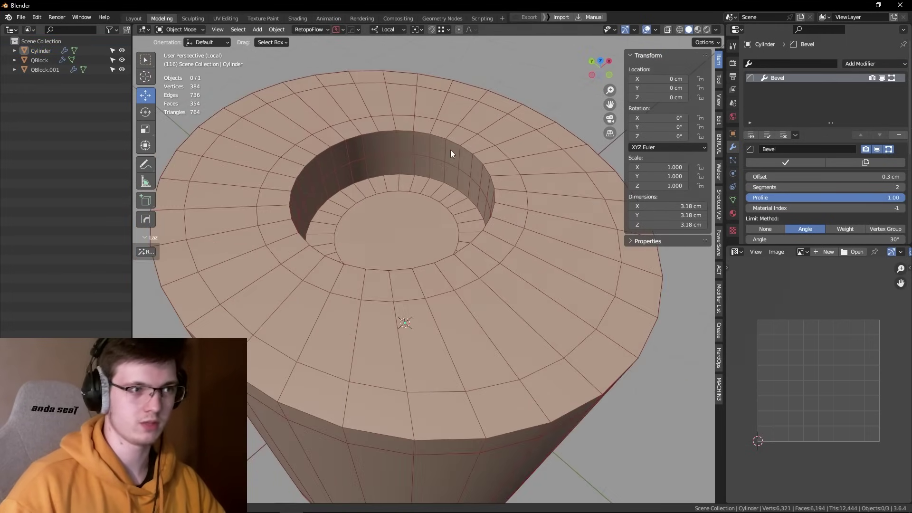
scroll(469, 167, up, 2)
scroll(496, 189, up, 2)
scroll(497, 220, down, 3)
alt+middle_drag(498, 220, 481, 213)
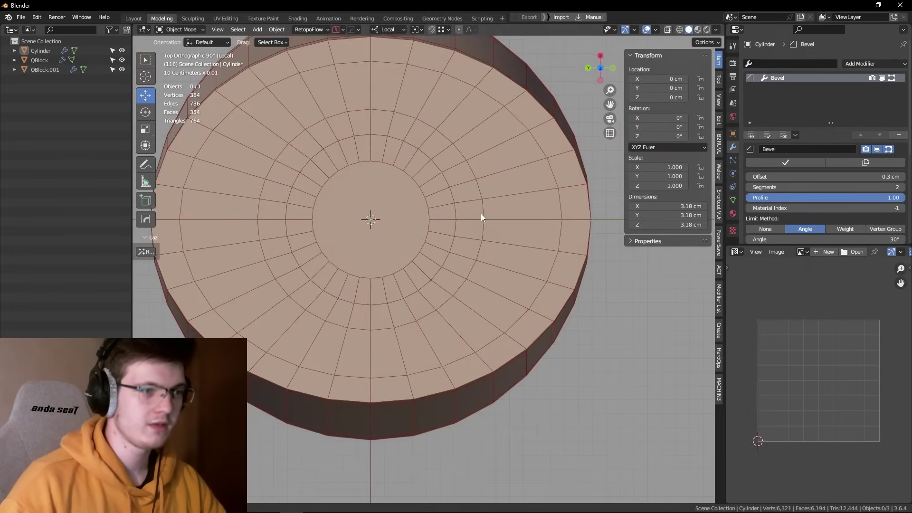
scroll(408, 178, up, 2)
scroll(475, 166, down, 2)
mouse_move(475, 164)
middle_down()
mouse_move(451, 167)
mouse_move(501, 178)
mouse_move(480, 250)
middle_up()
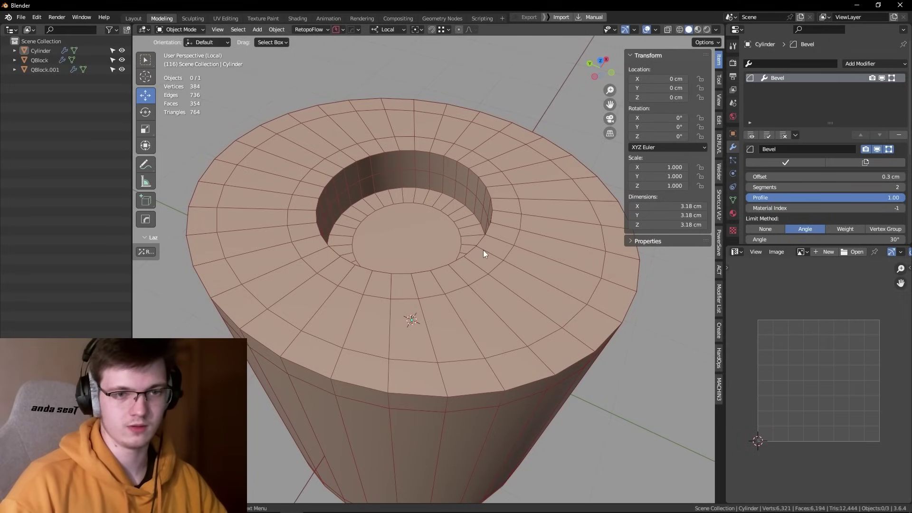
middle_drag(483, 244, 536, 169)
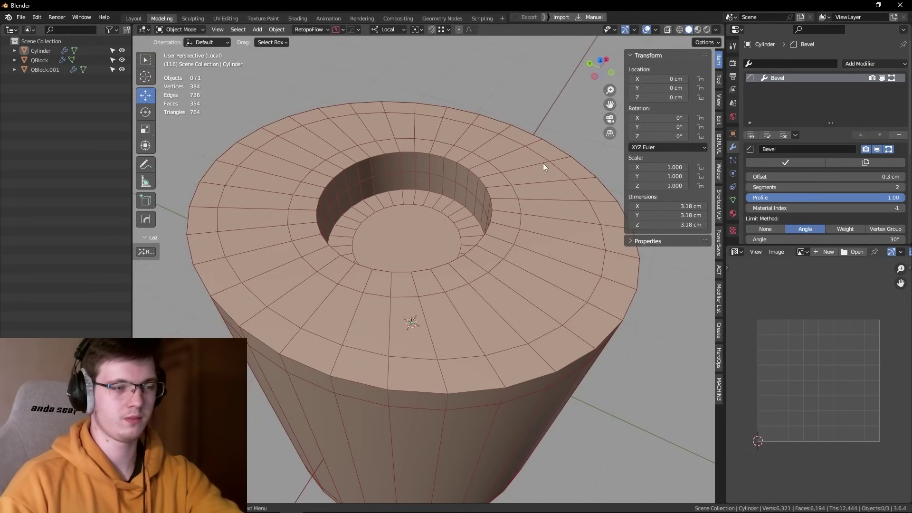
mouse_move(569, 204)
middle_down()
mouse_move(543, 298)
mouse_move(481, 255)
middle_up()
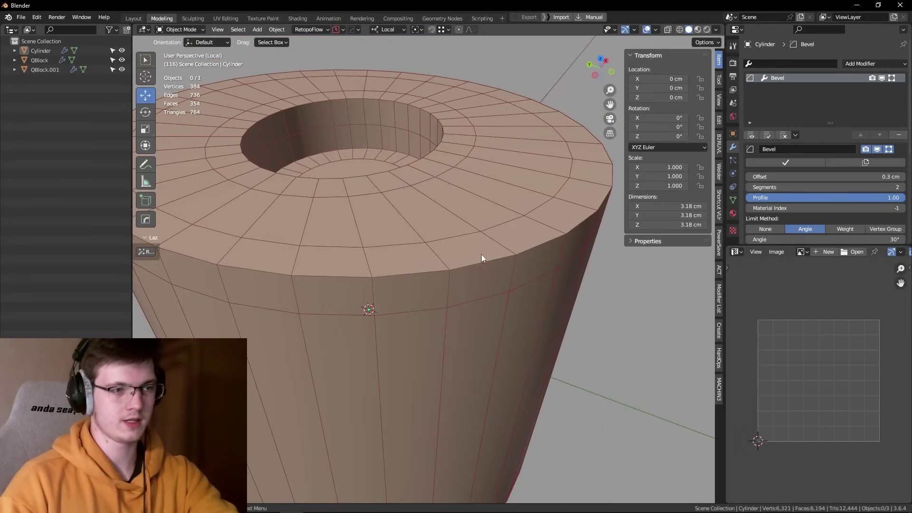
Step: Add a level-2 Subdivision Surface modifier to the cylinder and view the smoothed result
scroll(502, 264, down, 4)
click(503, 260)
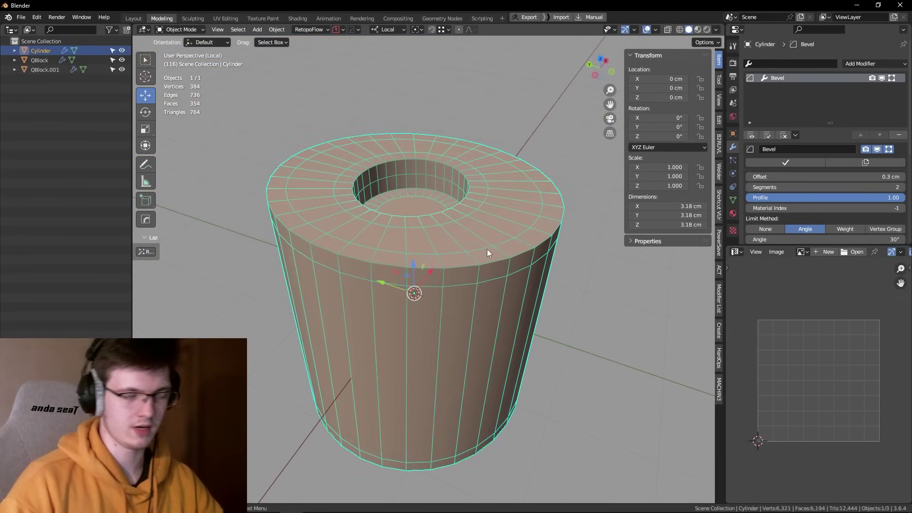
scroll(482, 247, up, 1)
key(ctrl+2)
scroll(418, 224, up, 3)
mouse_move(417, 223)
middle_down()
mouse_move(523, 255)
mouse_move(638, 359)
mouse_move(481, 232)
mouse_move(488, 209)
middle_up()
click(638, 358)
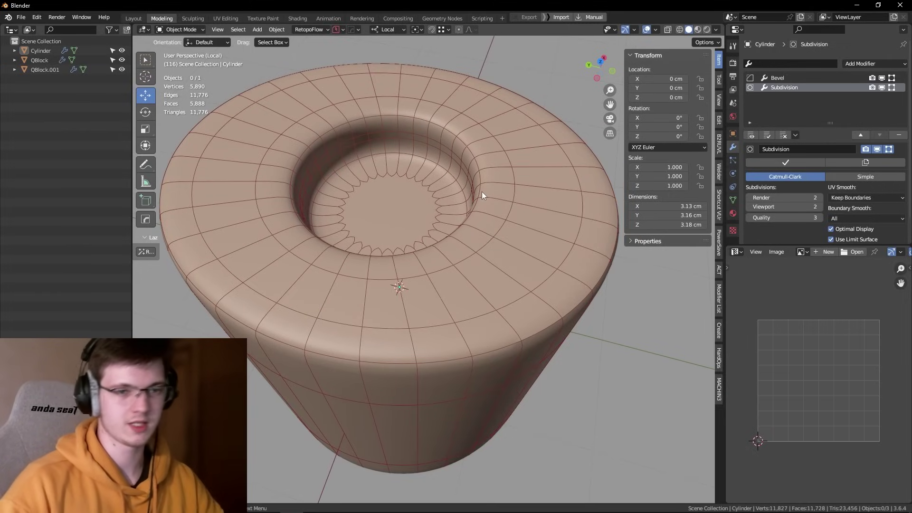
Step: Show the Bevel modifier settings and turn off Subdivision's viewport display
middle_drag(482, 192, 465, 230)
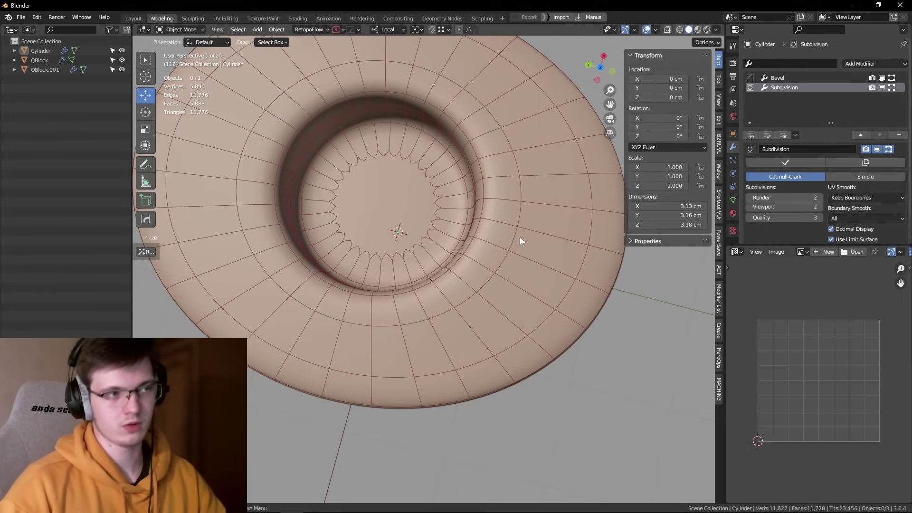
middle_drag(340, 116, 357, 184)
scroll(417, 182, down, 1)
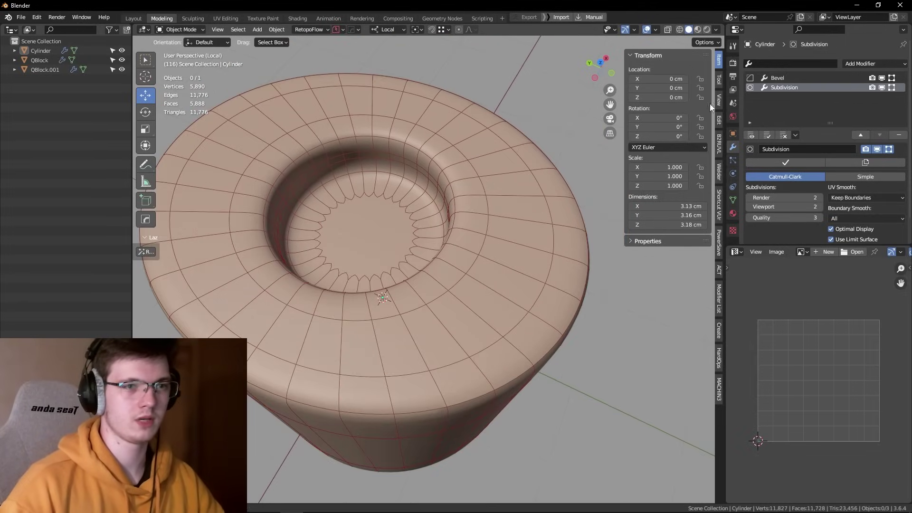
click(786, 78)
scroll(789, 161, down, 3)
scroll(782, 192, down, 2)
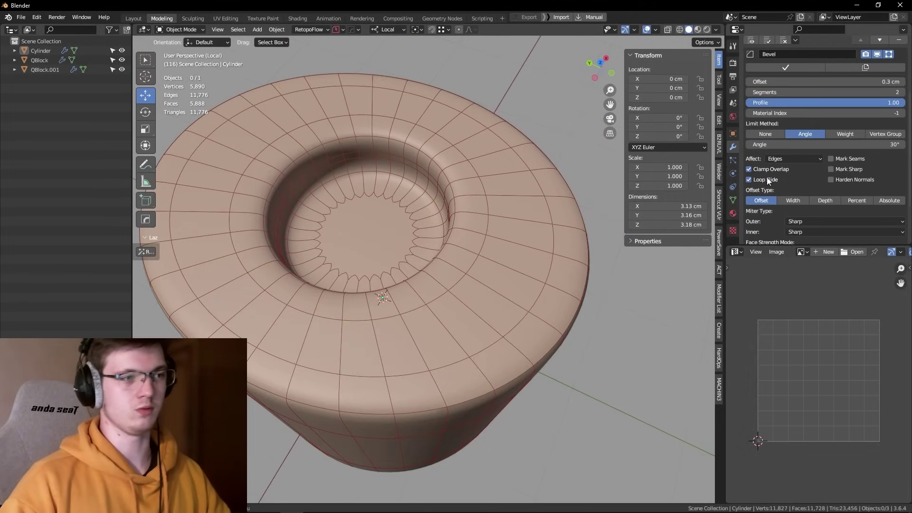
middle_drag(482, 215, 534, 212)
scroll(883, 90, up, 5)
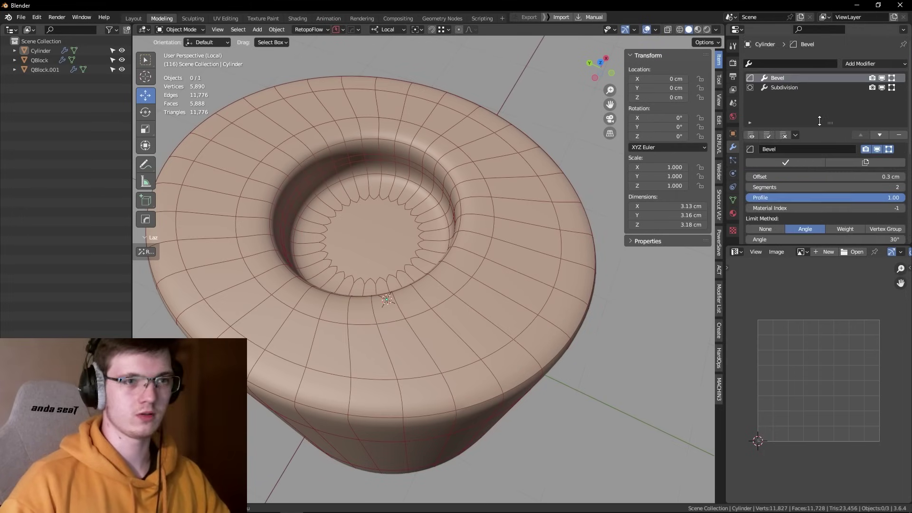
click(882, 89)
scroll(779, 195, down, 2)
scroll(775, 201, down, 2)
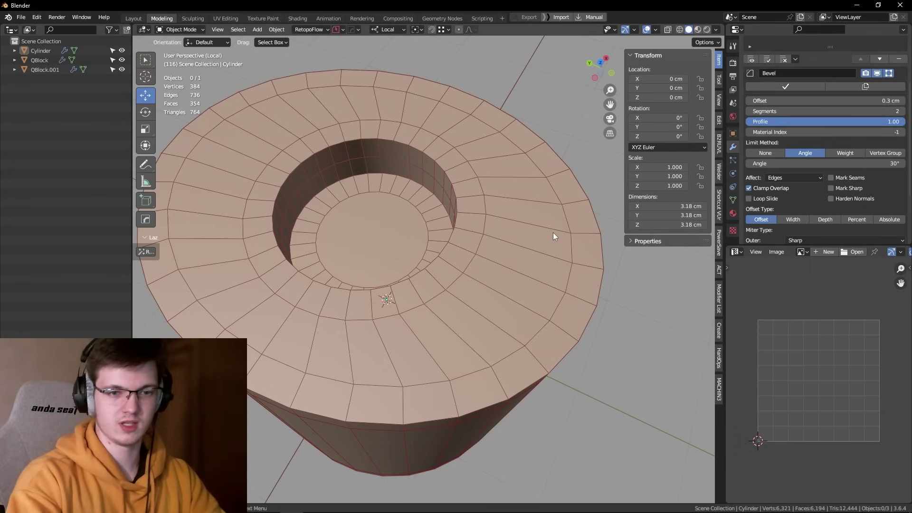
Step: View the rim from the top and turn Loop Slide off on the Bevel modifier
scroll(553, 232, up, 2)
scroll(537, 215, up, 2)
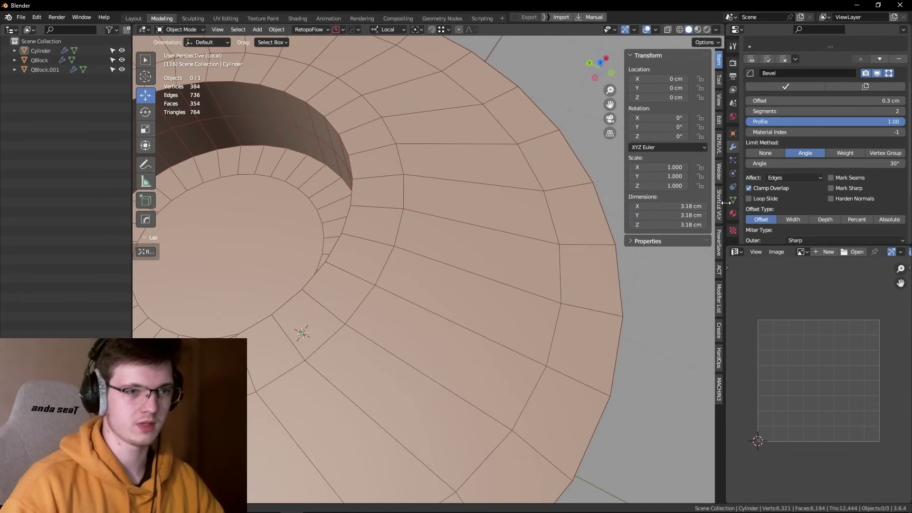
scroll(594, 215, up, 3)
mouse_move(503, 211)
alt+middle_down()
mouse_move(486, 227)
mouse_move(519, 243)
alt+middle_up()
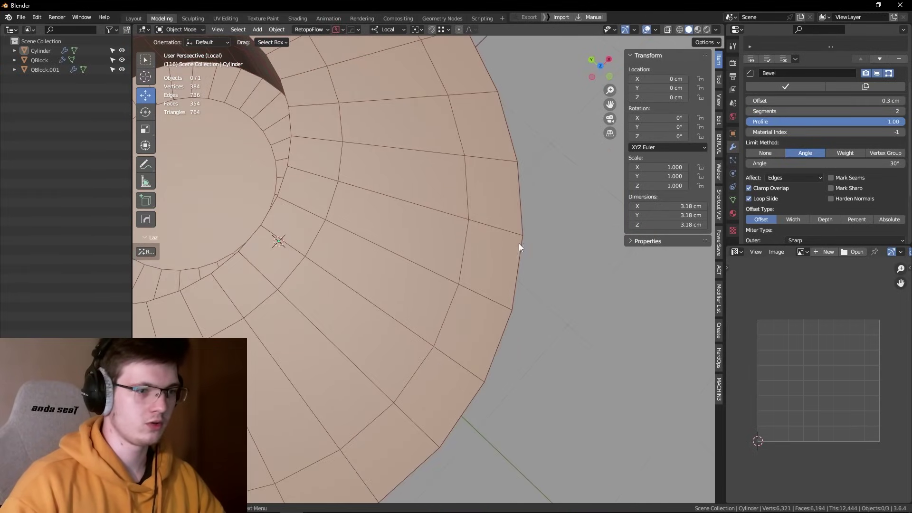
scroll(501, 247, up, 2)
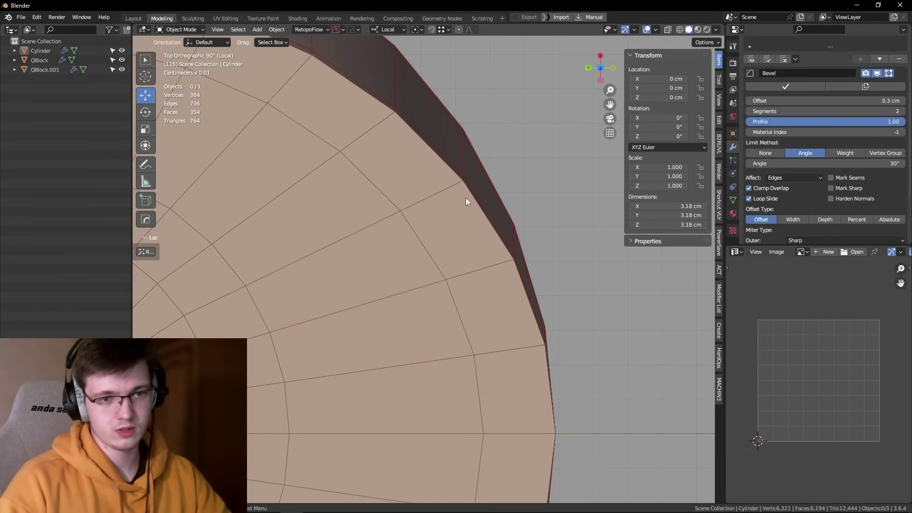
scroll(465, 197, down, 8)
scroll(404, 177, up, 1)
scroll(371, 171, up, 4)
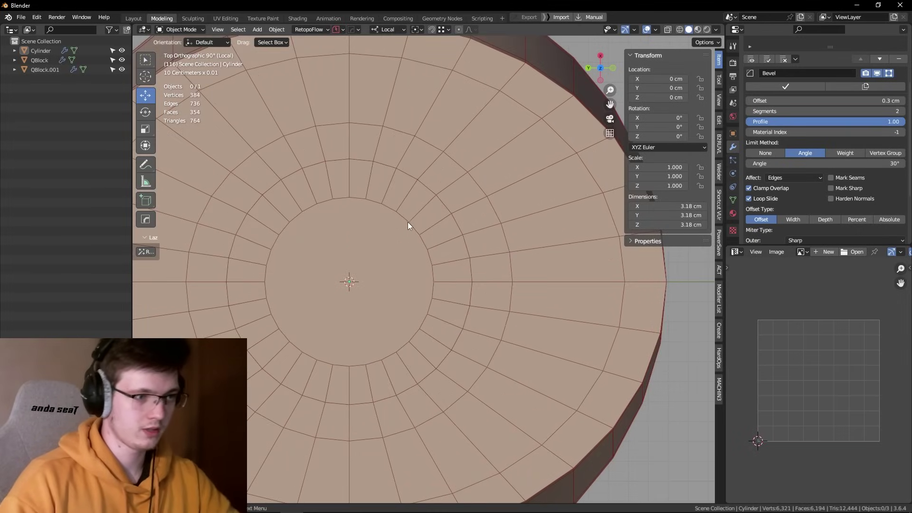
shift+middle_drag(407, 222, 368, 239)
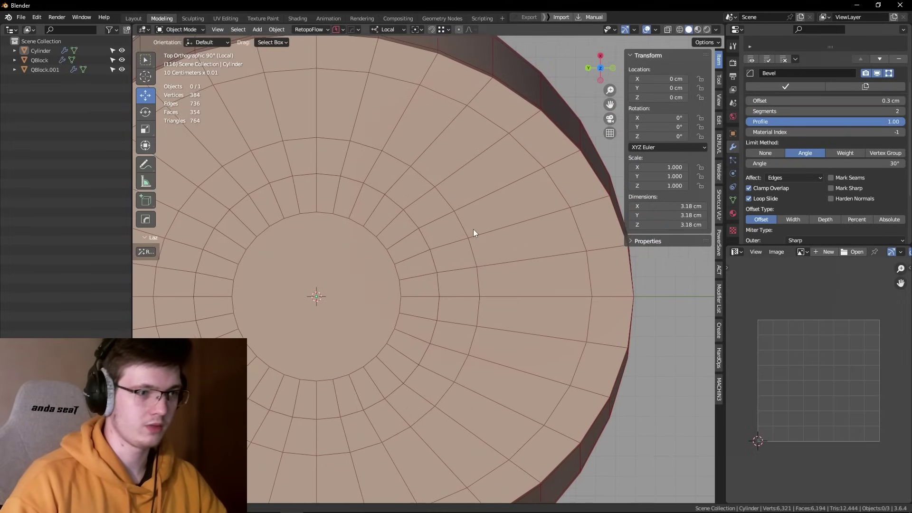
click(769, 199)
scroll(400, 207, up, 3)
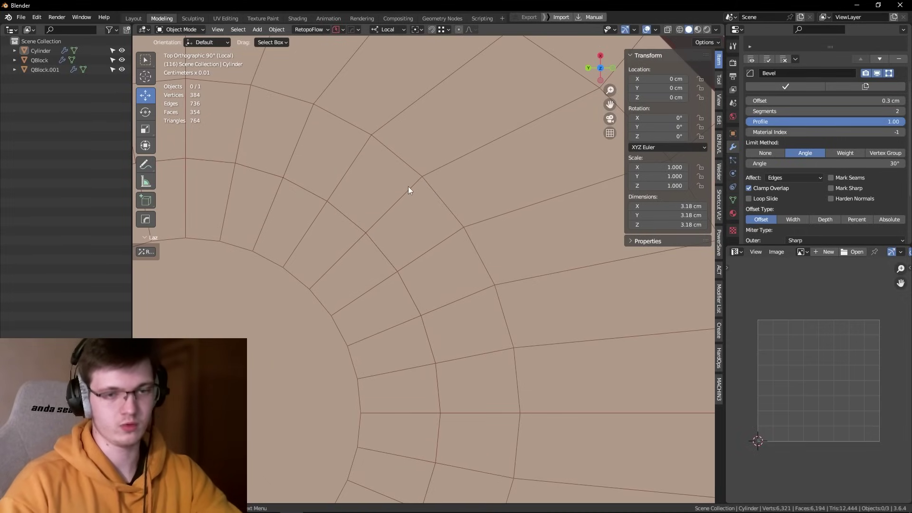
Step: Toggle Loop Slide back on to compare, then leave it off and view the whole cylinder
scroll(409, 187, down, 2)
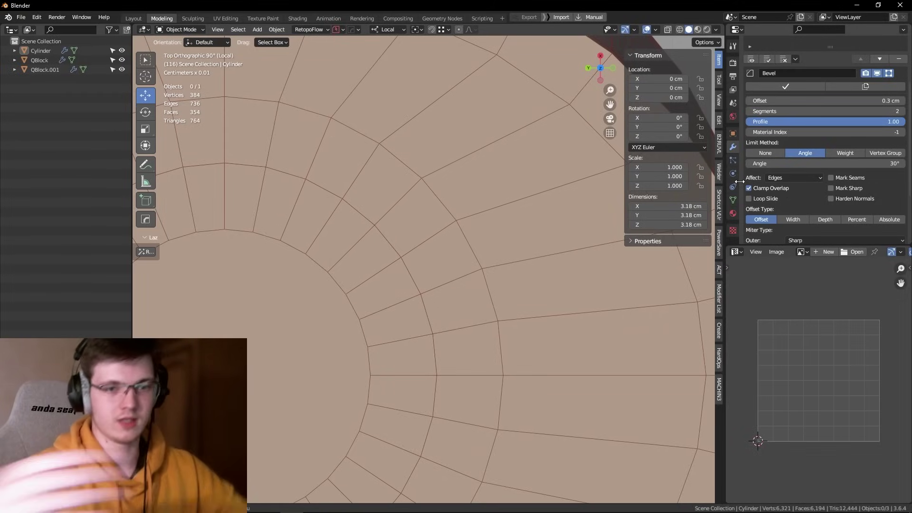
scroll(494, 145, down, 5)
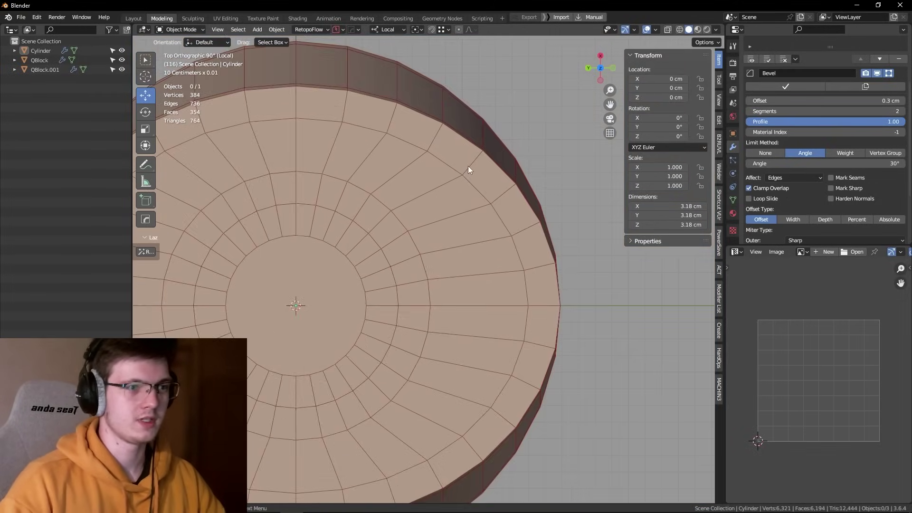
scroll(491, 145, up, 4)
click(755, 200)
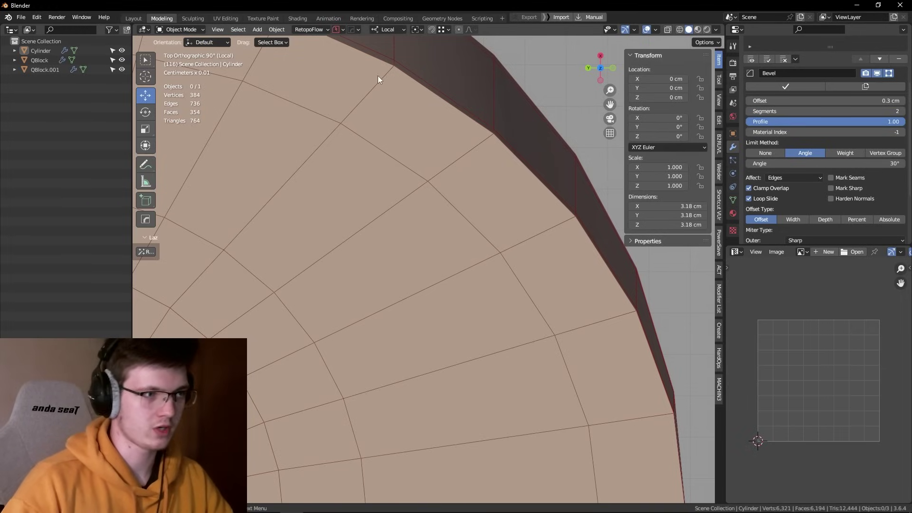
click(760, 202)
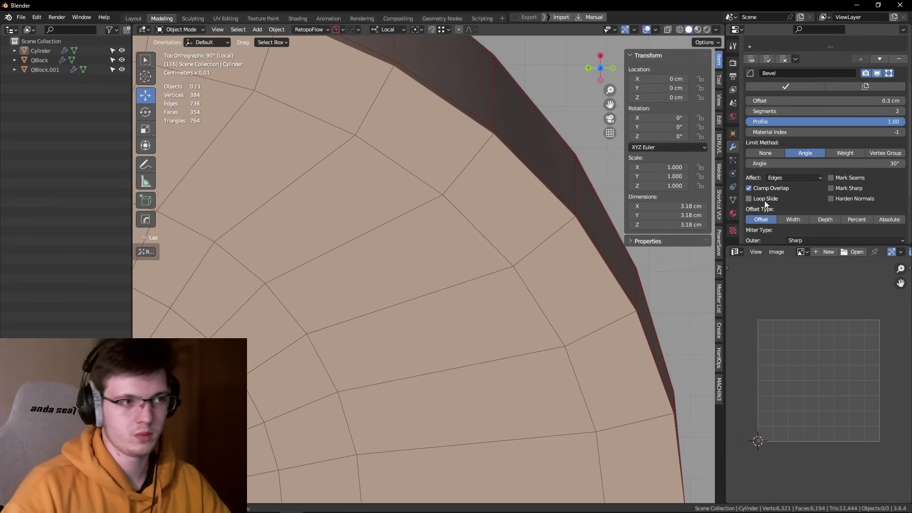
scroll(418, 99, down, 5)
mouse_move(425, 149)
middle_down()
mouse_move(419, 171)
mouse_move(470, 167)
mouse_move(465, 174)
middle_up()
scroll(420, 171, down, 2)
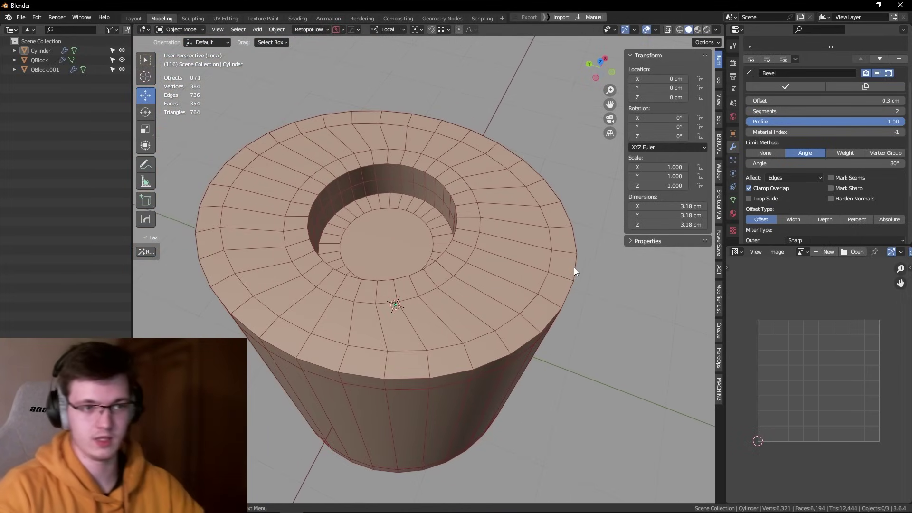
middle_drag(575, 271, 547, 267)
scroll(811, 190, down, 3)
scroll(811, 176, down, 2)
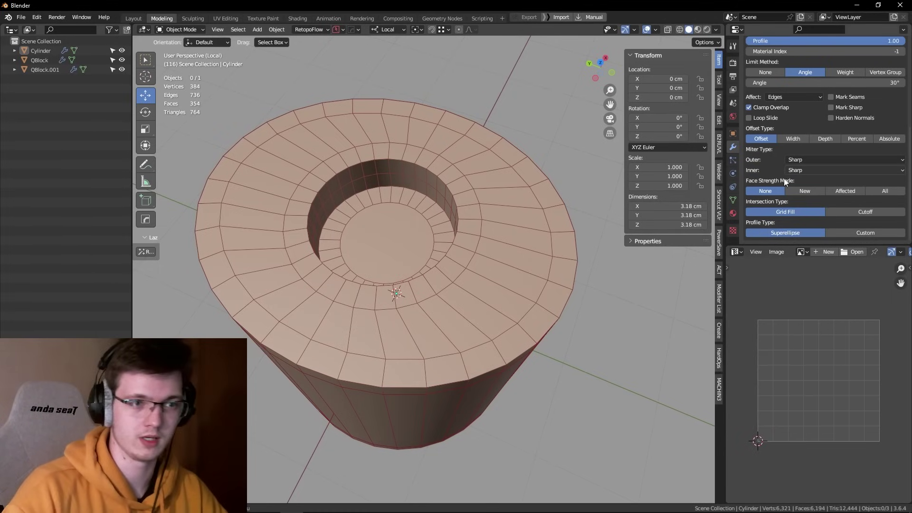
Step: Extrude one long top-rim face upward in Edit Mode to form a raised block
mouse_move(528, 209)
shift+middle_down()
mouse_move(503, 170)
mouse_move(489, 201)
mouse_move(504, 143)
shift+middle_up()
key(Tab)
click(489, 201)
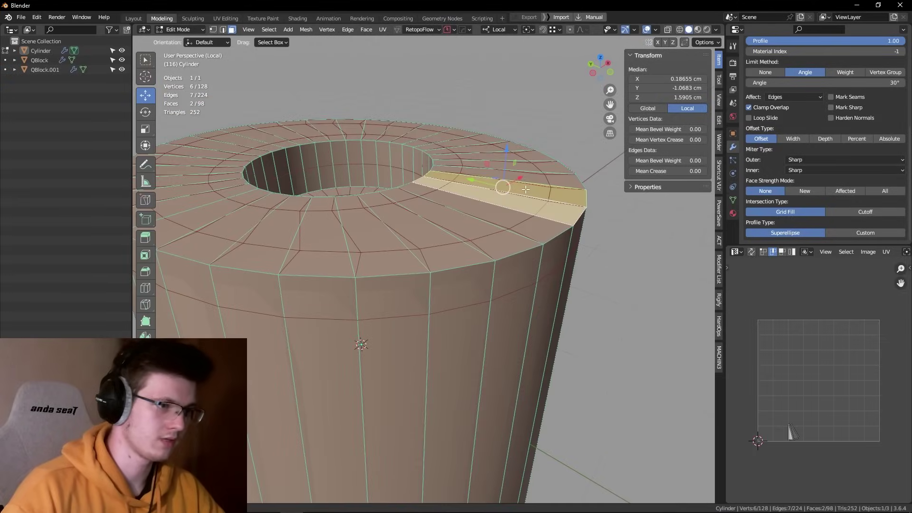
key(e)
click(521, 105)
key(Tab)
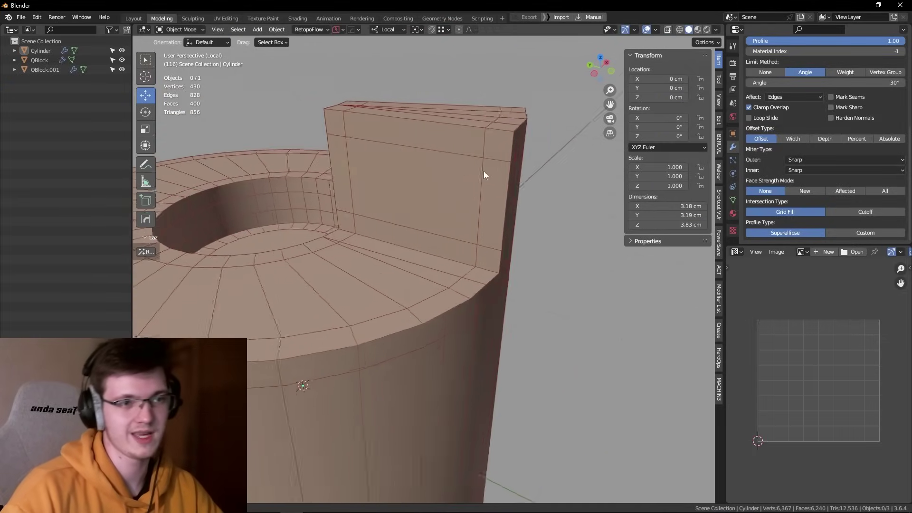
mouse_move(485, 199)
middle_down()
mouse_move(448, 227)
mouse_move(377, 190)
middle_up()
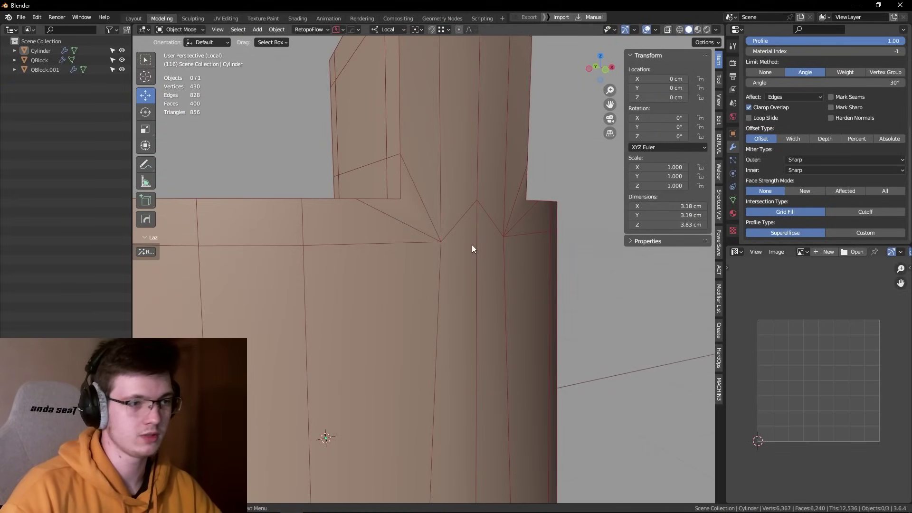
Step: Compare the Bevel's Outer Miter as Arc versus Sharp, finally leaving it on Arc
click(808, 160)
click(803, 187)
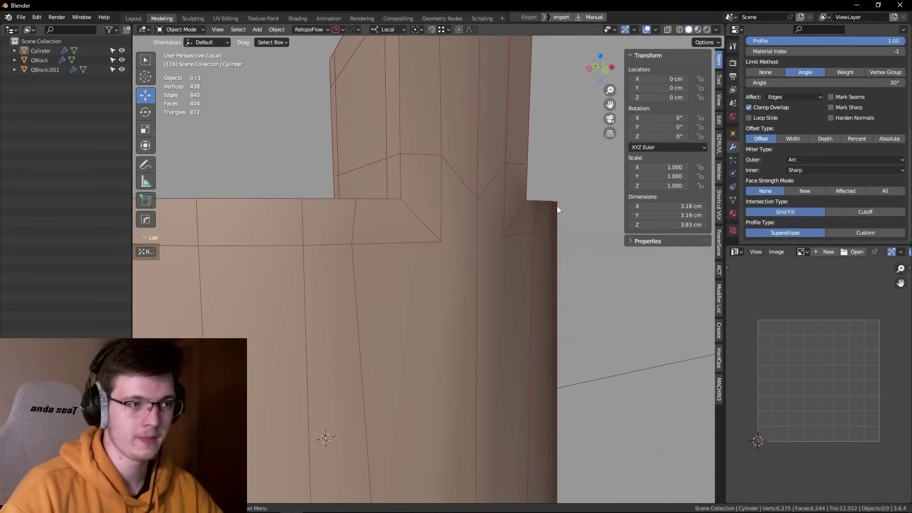
middle_drag(557, 206, 536, 219)
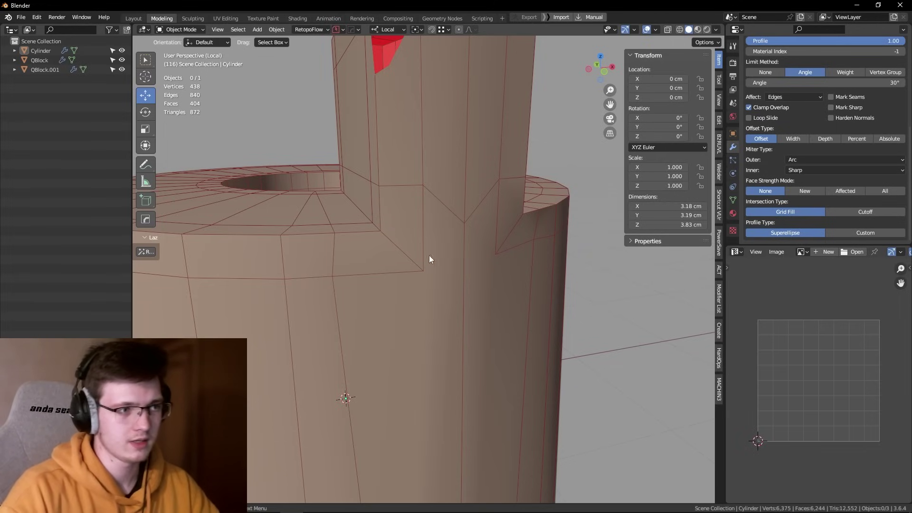
click(846, 160)
click(803, 170)
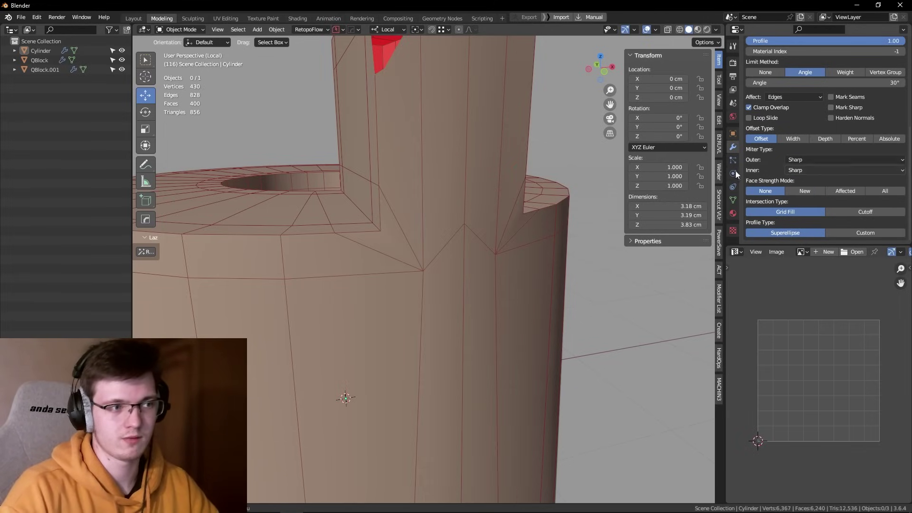
middle_drag(381, 180, 386, 187)
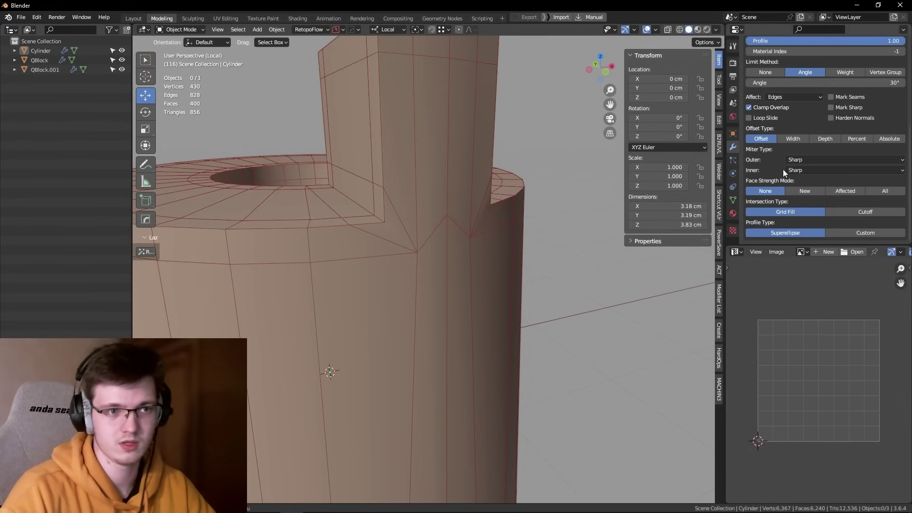
click(800, 160)
click(803, 190)
middle_drag(618, 257, 442, 224)
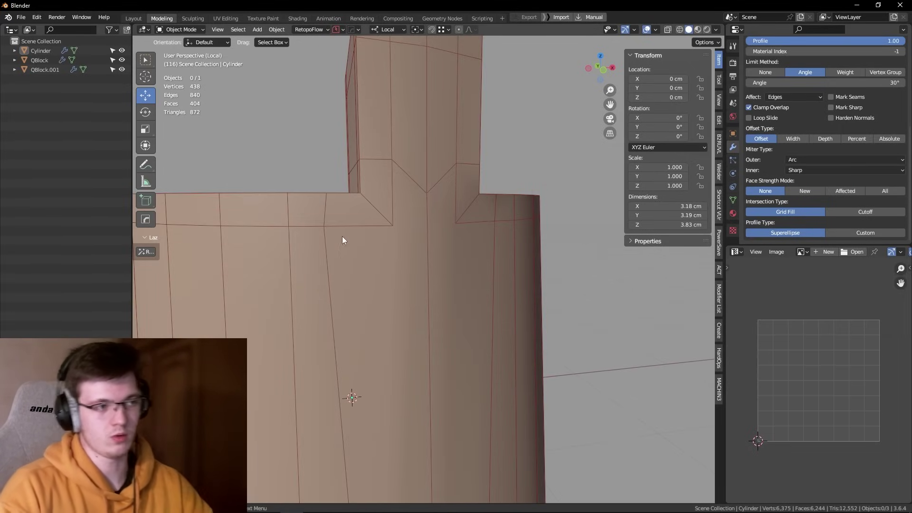
mouse_move(342, 239)
middle_down()
mouse_move(393, 269)
mouse_move(412, 236)
middle_up()
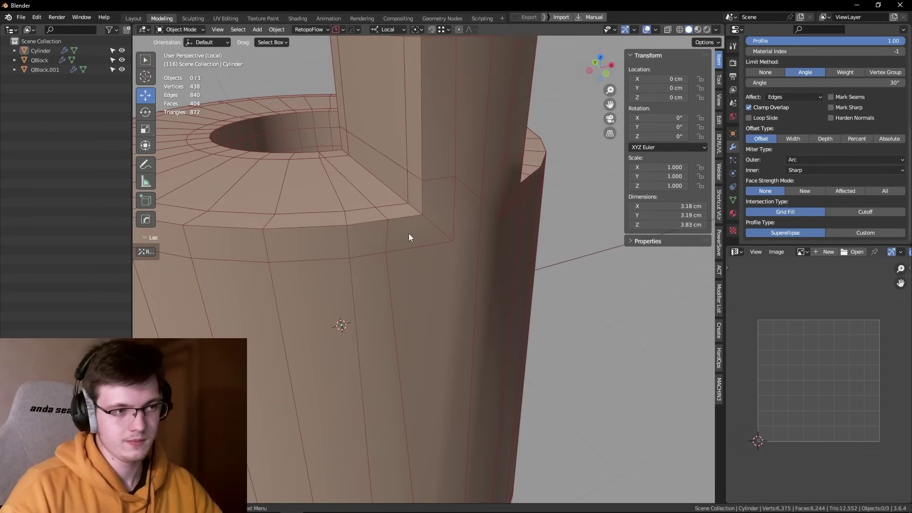
Step: Inspect a top-rim vertex of the cylinder in Edit Mode, then return to Object Mode
click(423, 233)
key(Tab)
scroll(770, 112, up, 5)
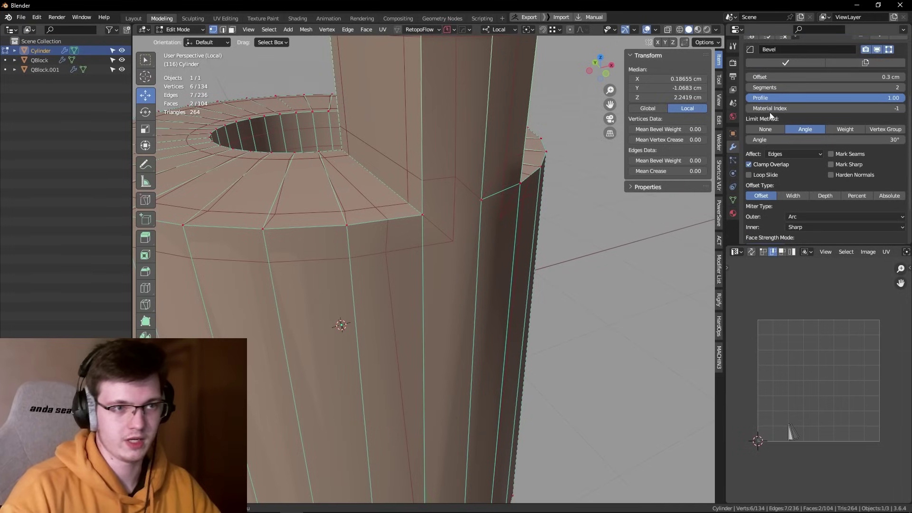
scroll(765, 67, up, 5)
middle_drag(418, 247, 428, 223)
click(427, 222)
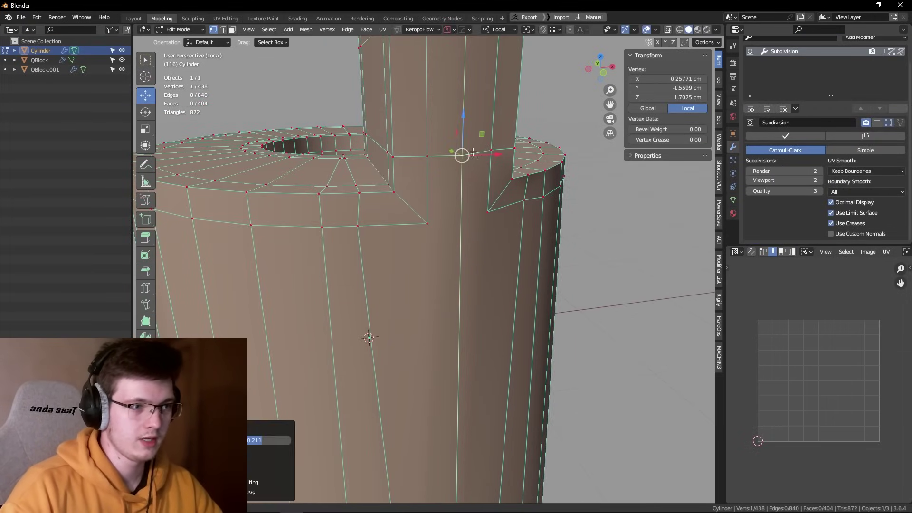
mouse_move(432, 240)
middle_down()
mouse_move(476, 247)
mouse_move(558, 238)
middle_up()
key(Tab)
scroll(547, 271, down, 4)
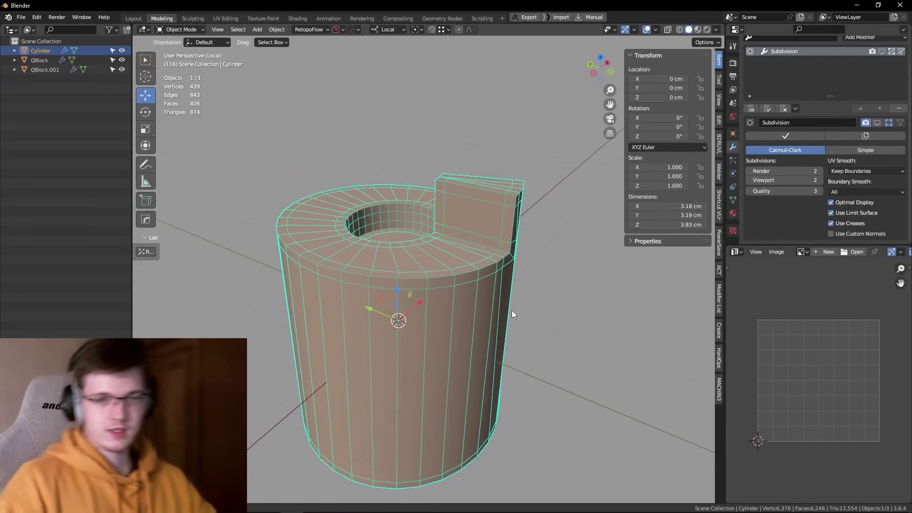
scroll(494, 294, up, 1)
Step: Delete the cylinder and purge all unused data from the file
key(Delete)
key(shift+a)
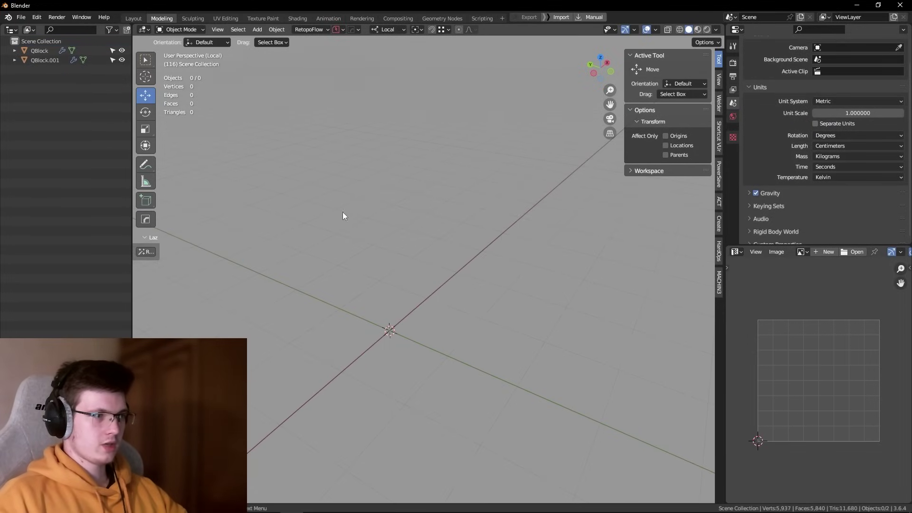
key(ctrl+s)
click(489, 156)
click(490, 185)
Step: Add a new cylinder mesh, scale it up, and deselect it
key(shift+a)
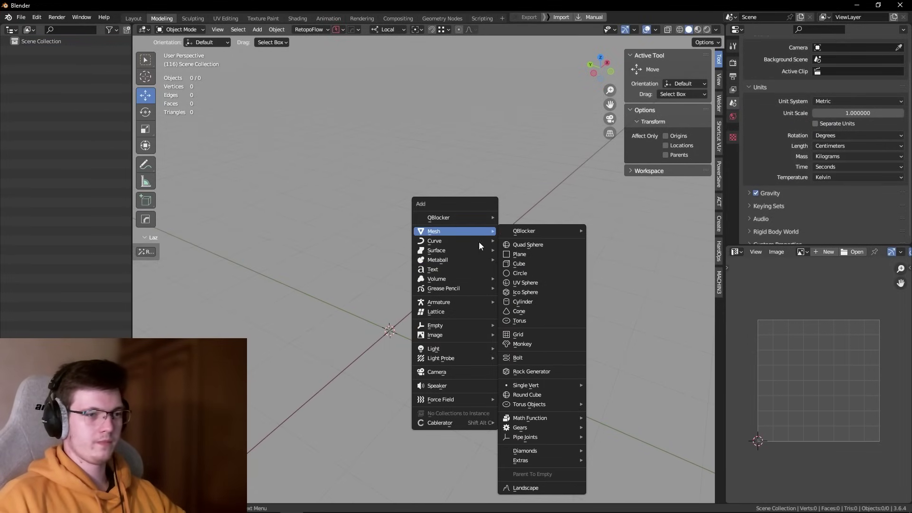
click(528, 303)
key(s)
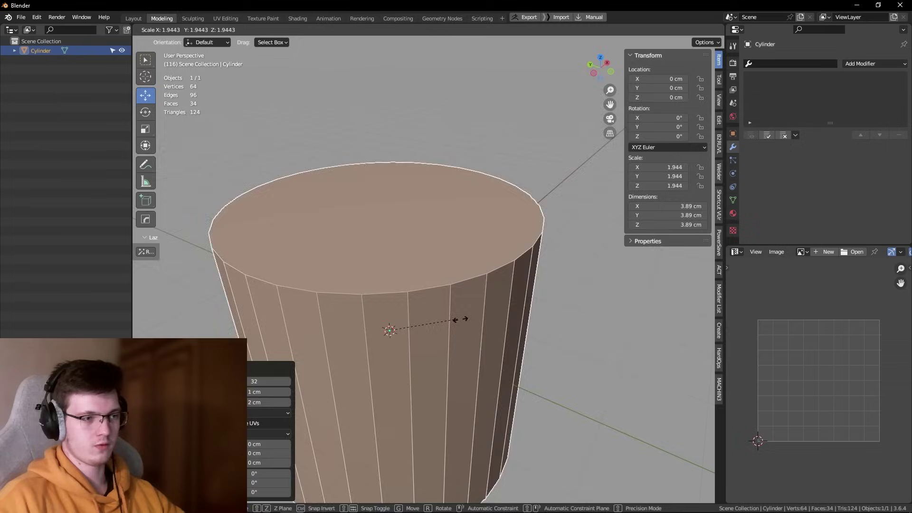
click(432, 269)
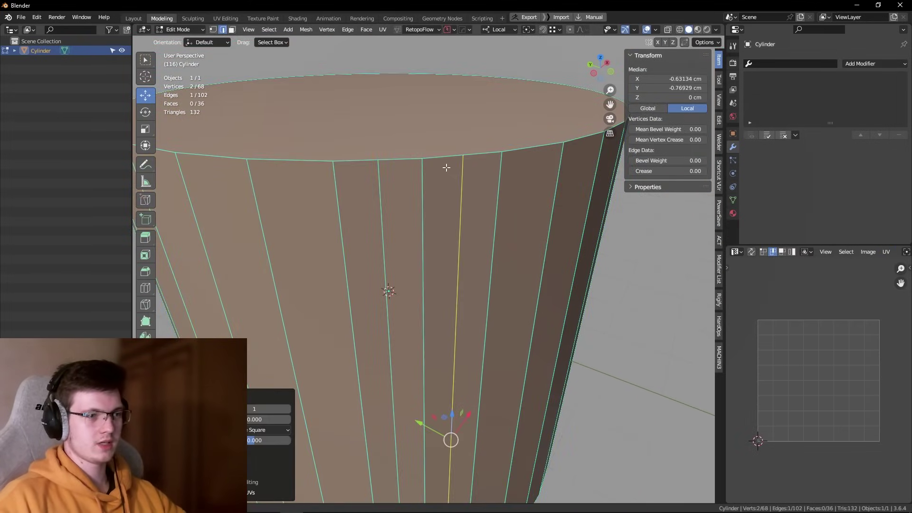
key(alt+a)
mouse_move(603, 281)
middle_down()
mouse_move(428, 205)
mouse_move(450, 216)
middle_up()
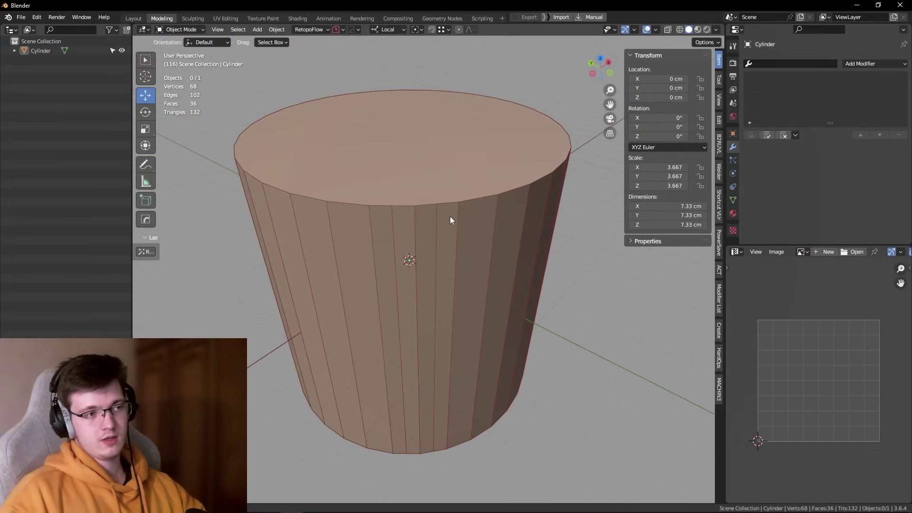
Step: Apply LoopTools Circle to the cylinder's top face in Edit Mode, then undo it
click(449, 217)
key(Tab)
click(489, 159)
right_click(475, 162)
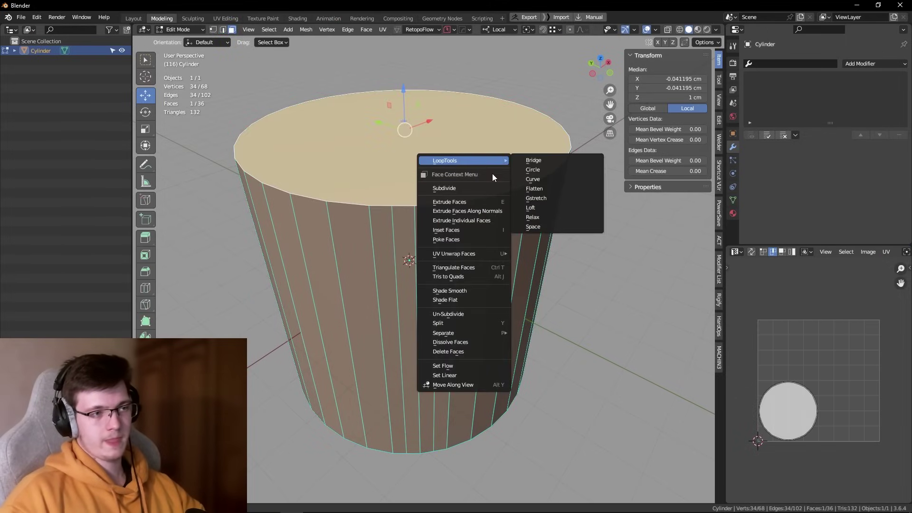
click(546, 169)
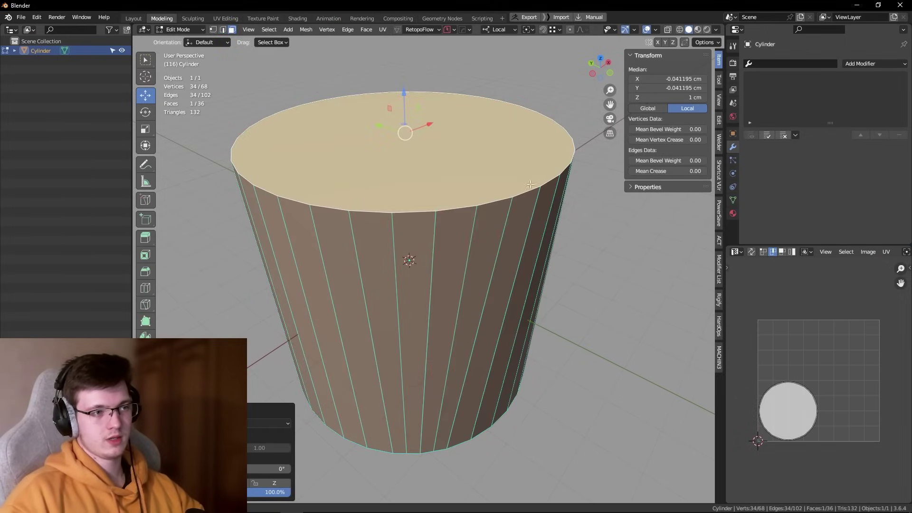
key(ctrl+z)
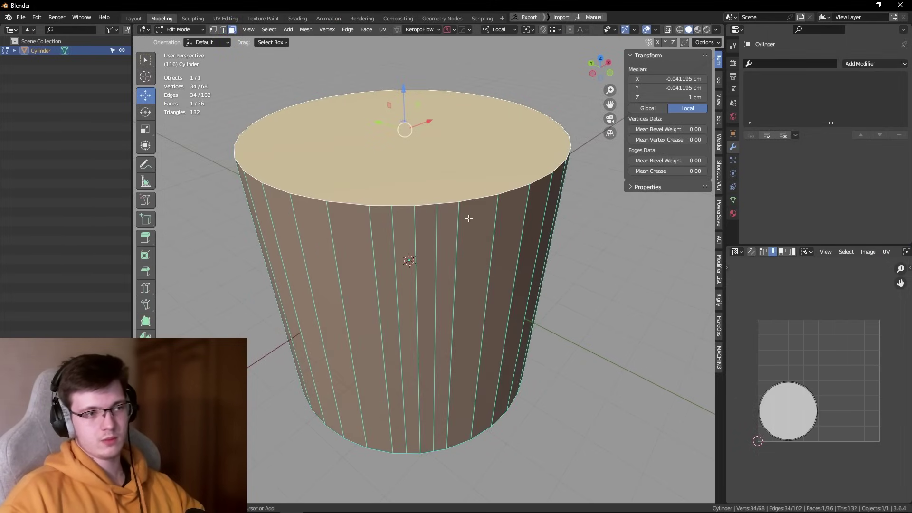
Step: Bevel the top rim edge and view the cylinder from the top in Object Mode
key(ctrl+b)
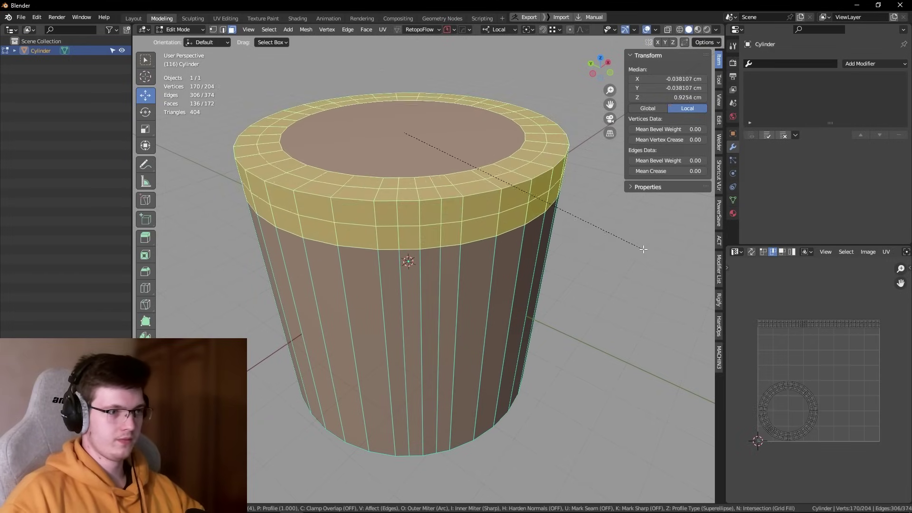
click(426, 231)
key(alt+a)
key(Tab)
key(KP_7)
scroll(479, 244, up, 3)
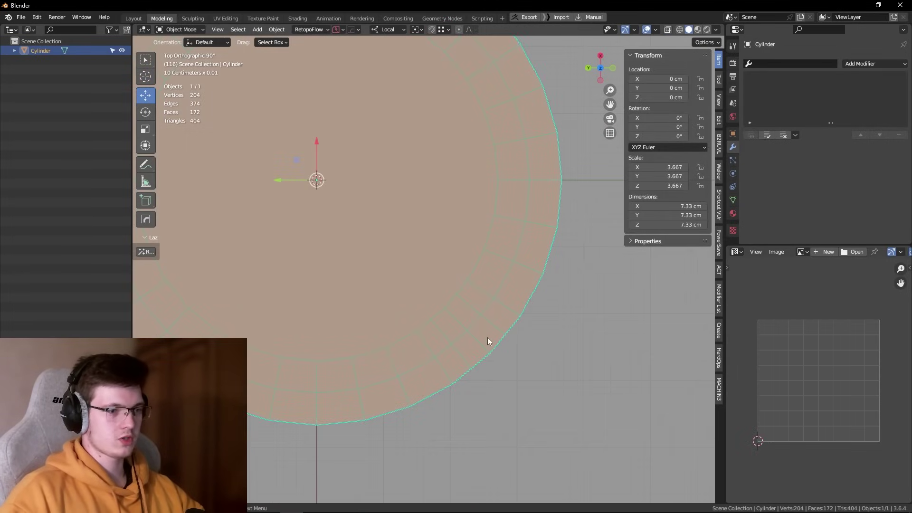
shift+middle_drag(488, 338, 491, 311)
click(492, 312)
scroll(445, 323, up, 2)
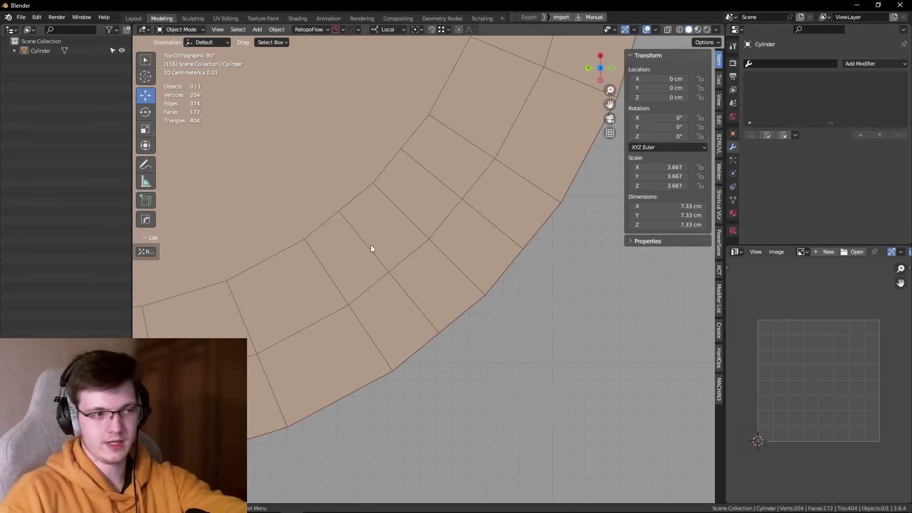
scroll(423, 304, down, 2)
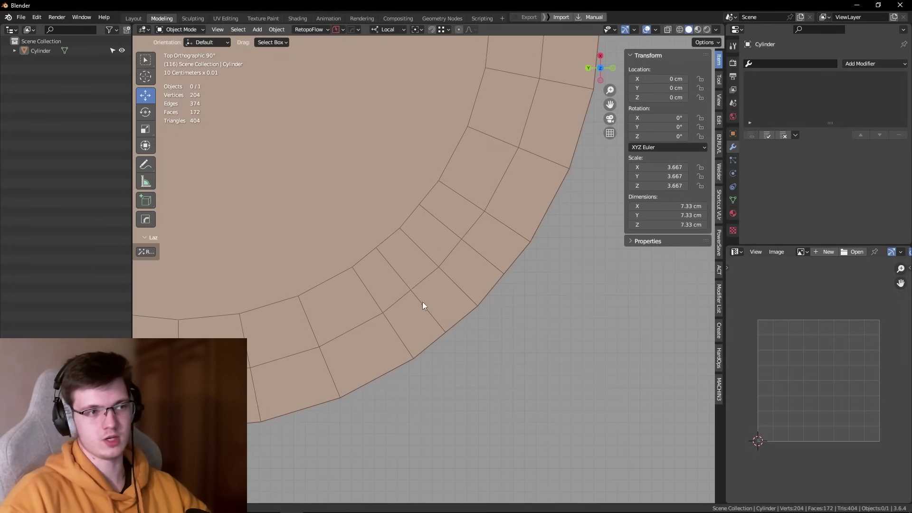
mouse_move(380, 213)
middle_down()
mouse_move(386, 239)
mouse_move(431, 292)
middle_up()
Step: Maximize the 3D view, add level-2 subdivision, and hide overlays to judge the smooth cup
key(ctrl+space)
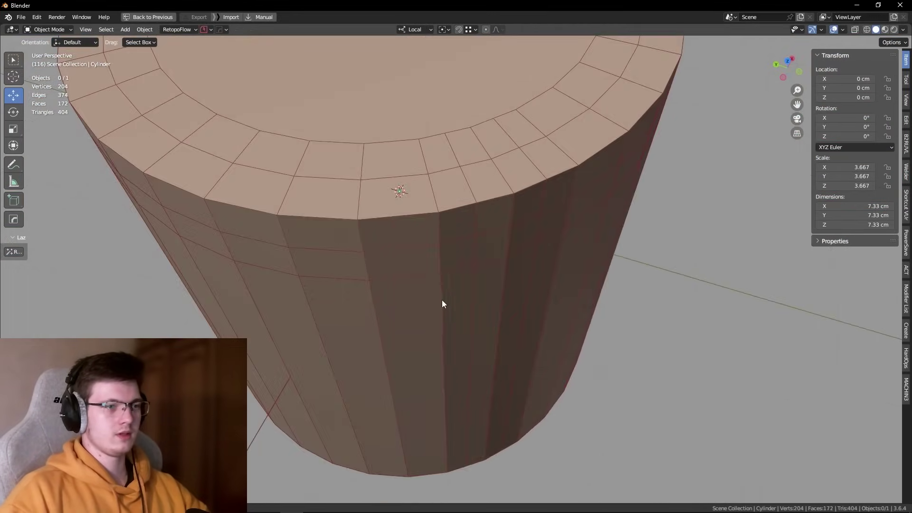
click(461, 274)
key(ctrl+2)
key(shift+alt+z)
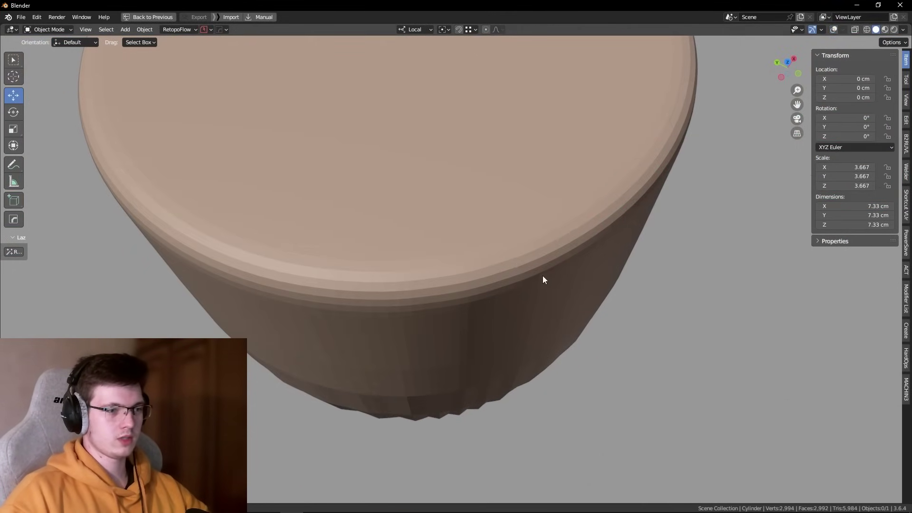
right_click(348, 264)
scroll(598, 242, down, 5)
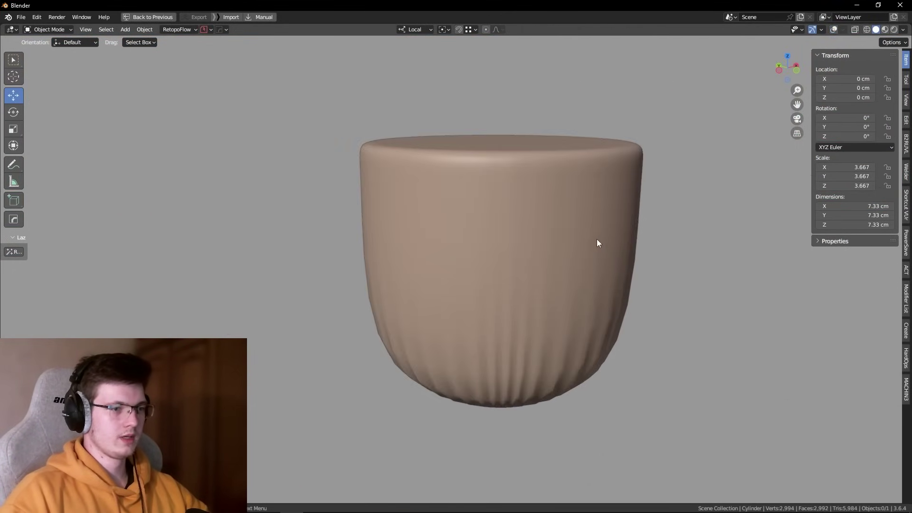
mouse_move(598, 243)
middle_down()
mouse_move(494, 208)
mouse_move(495, 216)
middle_up()
Step: Select the cup's bottom edge loop in Edit Mode and inspect the cup top
click(486, 234)
key(Tab)
scroll(475, 367, up, 3)
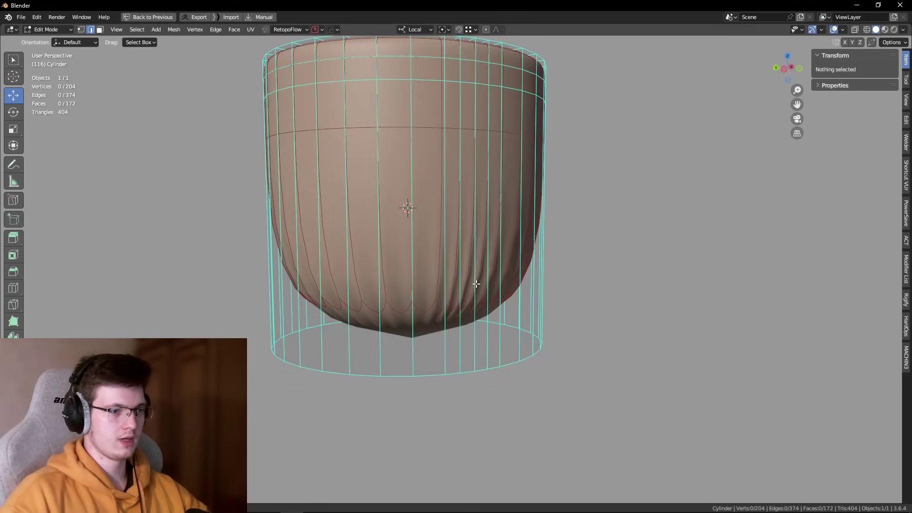
alt+click(472, 328)
key(Tab)
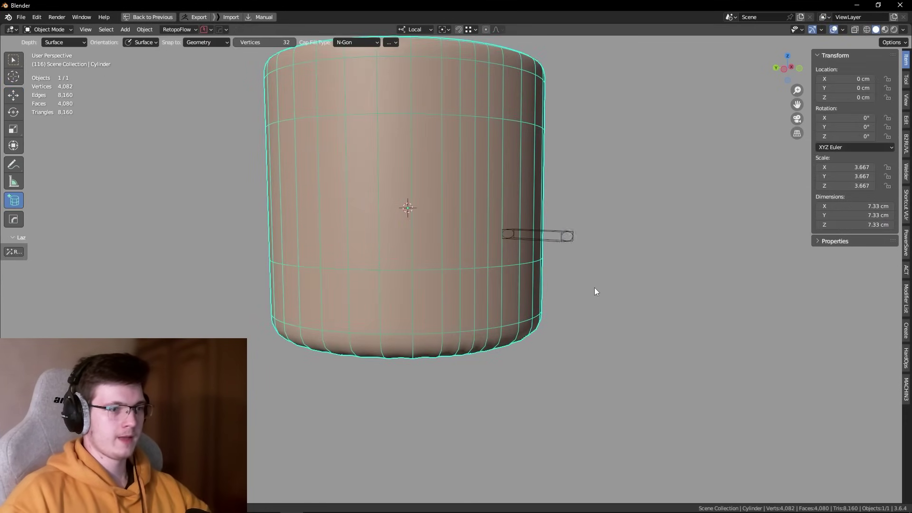
key(Tab)
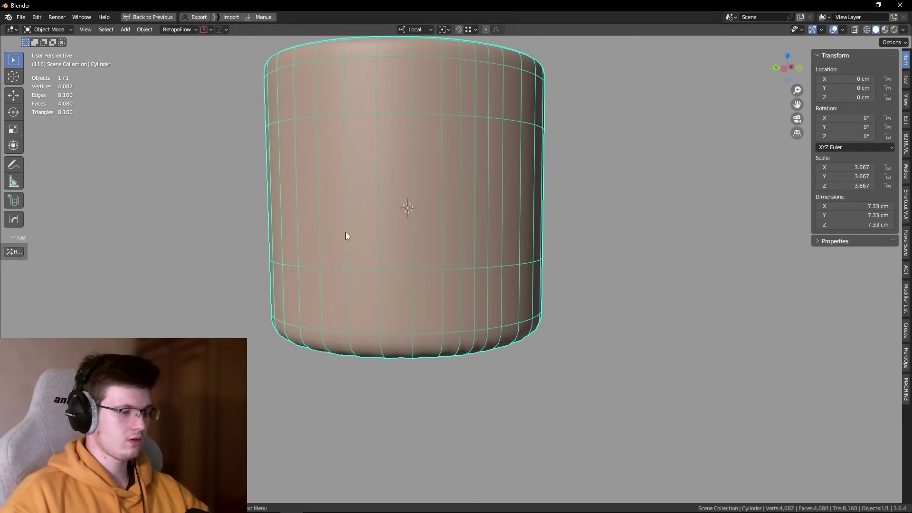
mouse_move(346, 232)
middle_down()
mouse_move(429, 268)
mouse_move(509, 182)
mouse_move(505, 283)
mouse_move(515, 275)
middle_up()
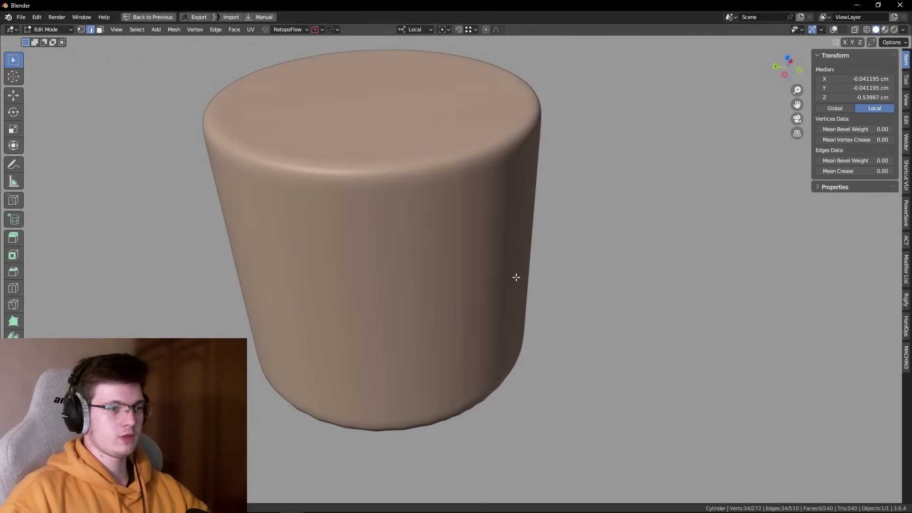
scroll(515, 275, down, 2)
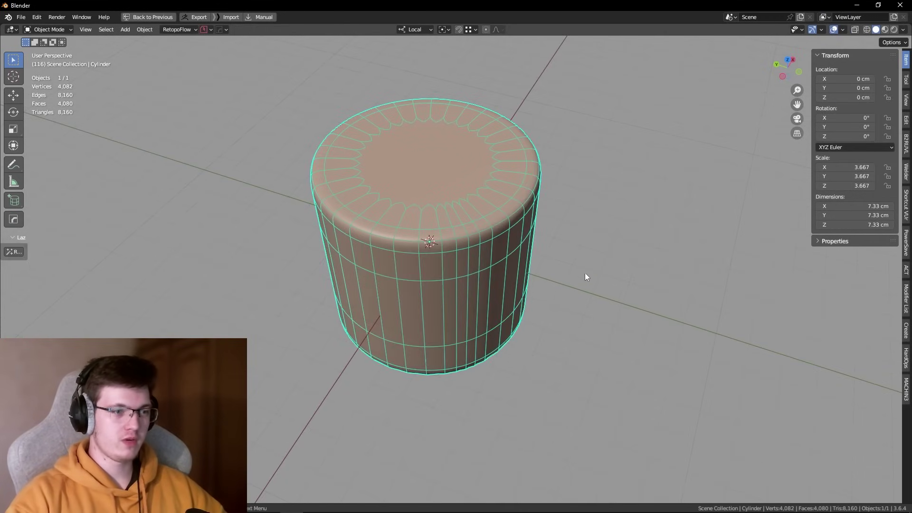
key(Tab)
scroll(568, 251, up, 4)
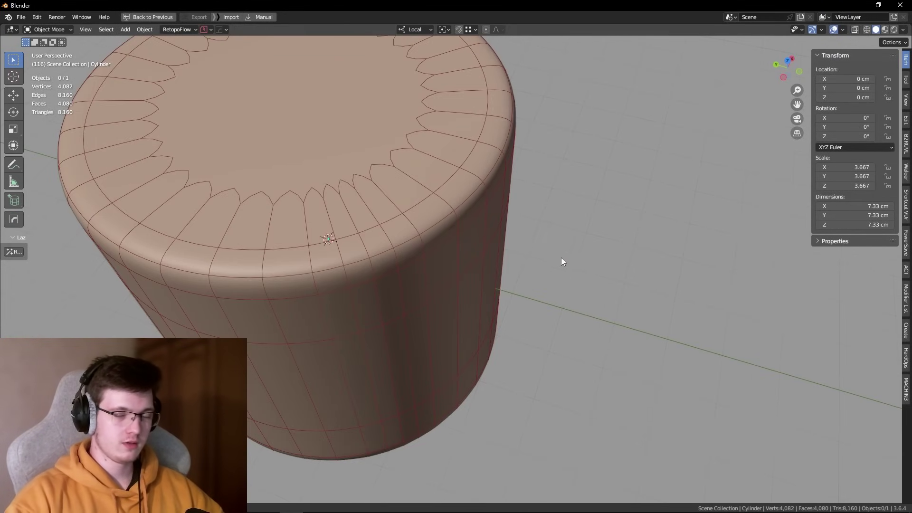
Step: Cut a new edge loop just below the cylinder's top rim without sliding it
middle_drag(561, 257, 383, 289)
key(ctrl+r)
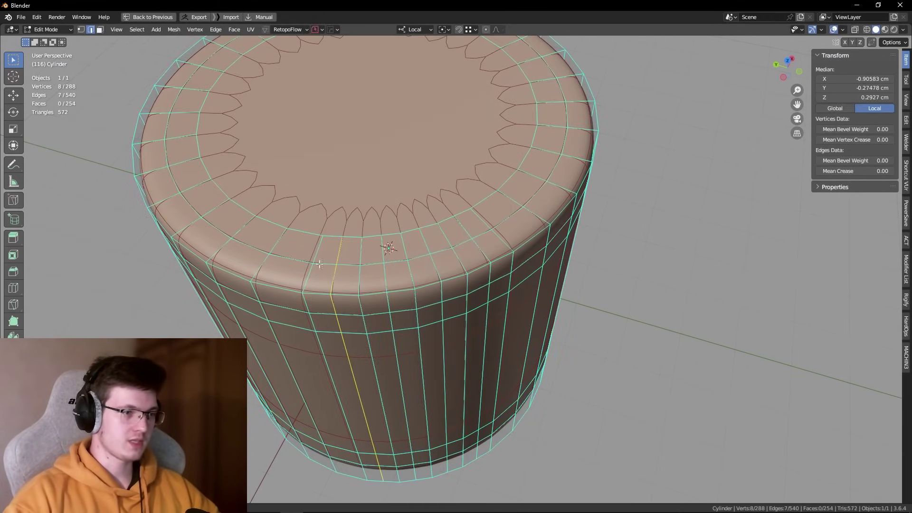
click(375, 291)
right_click(373, 293)
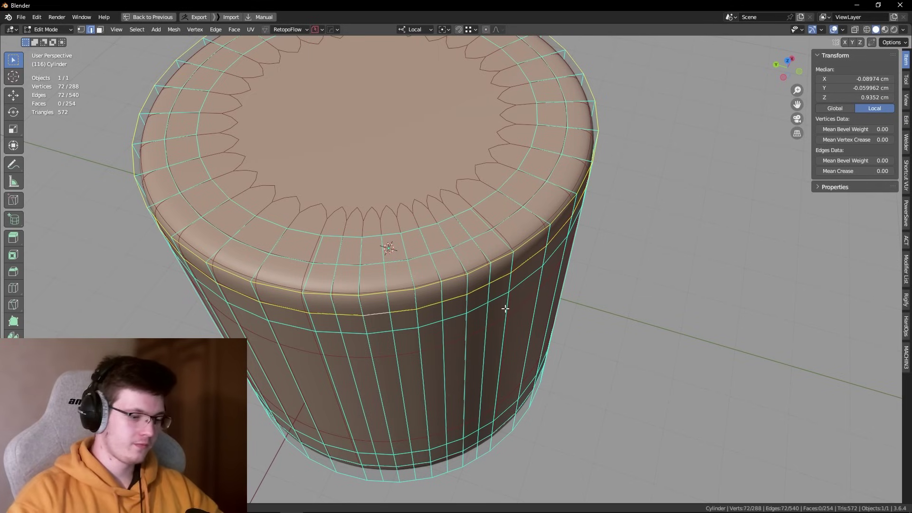
Step: Try LoopTools Circle on every loop around the cylinder, then undo it
key(alt+w)
key(alt+w)
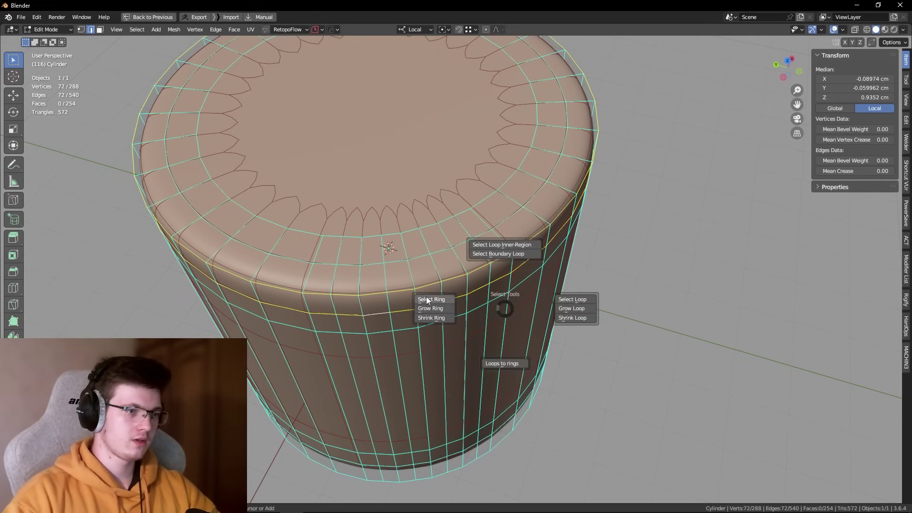
click(430, 299)
middle_drag(430, 300, 675, 243)
right_click(675, 243)
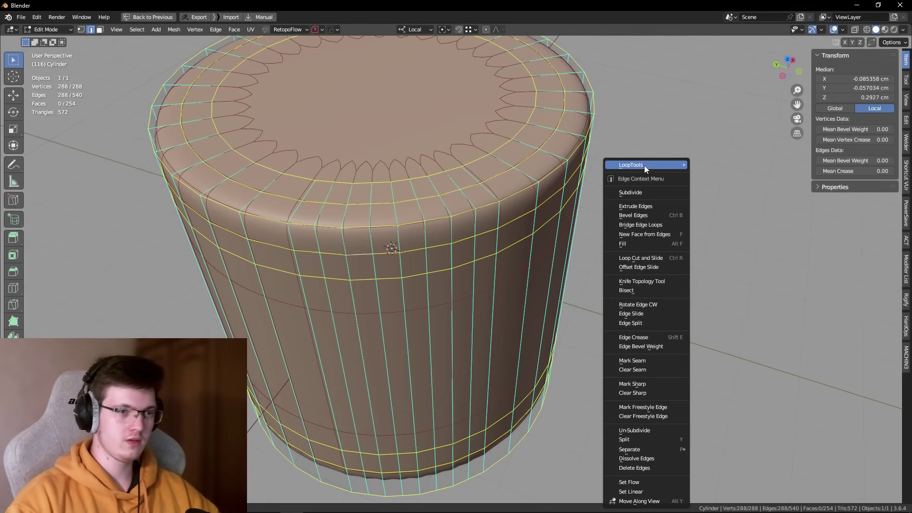
mouse_move(645, 165)
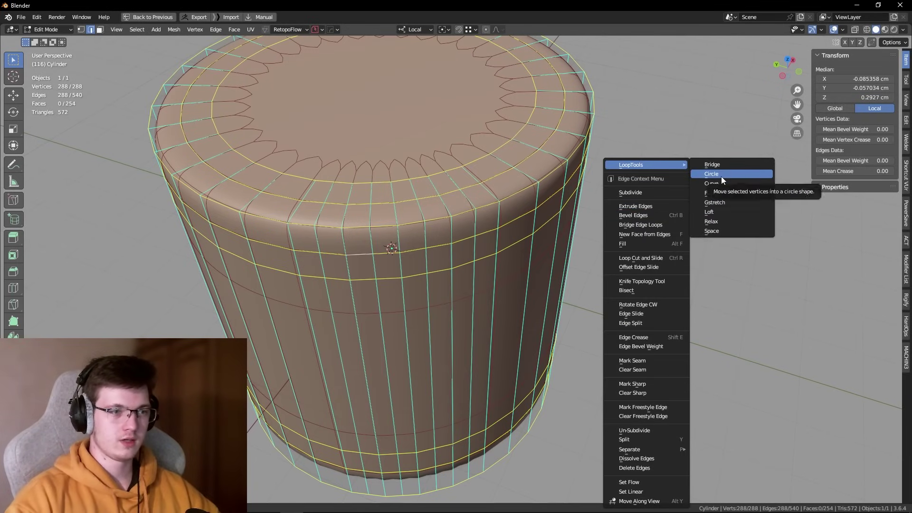
click(721, 176)
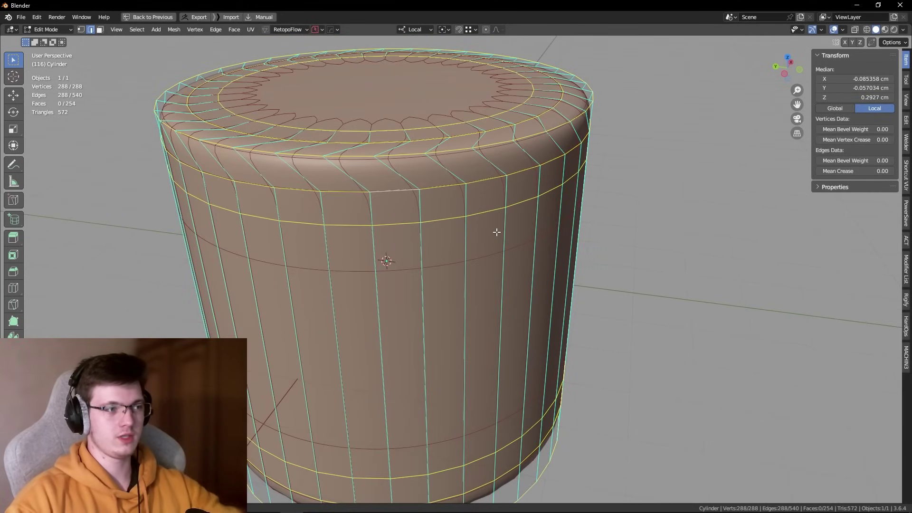
middle_drag(496, 232, 496, 243)
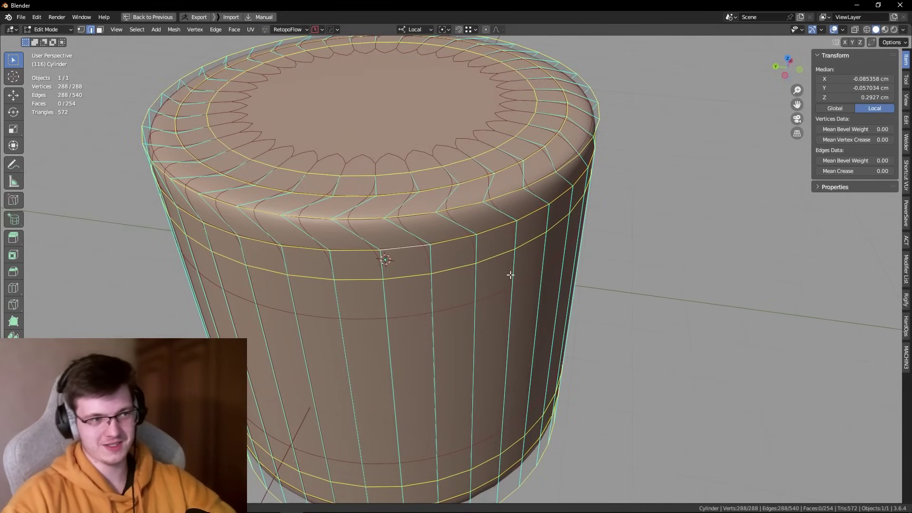
key(ctrl+z)
Step: Make the outer top rim loop and the next loop perfectly round with LoopTools Circle
shift+click(421, 176)
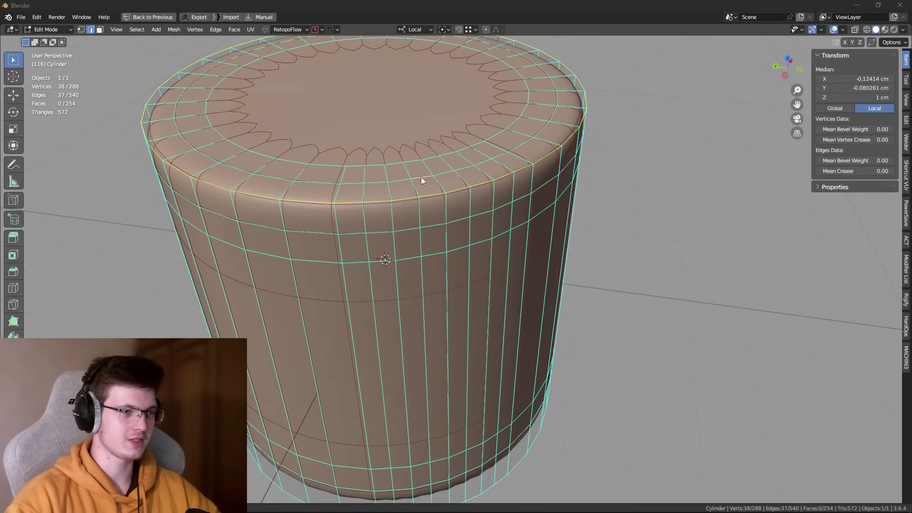
alt+shift+click(422, 180)
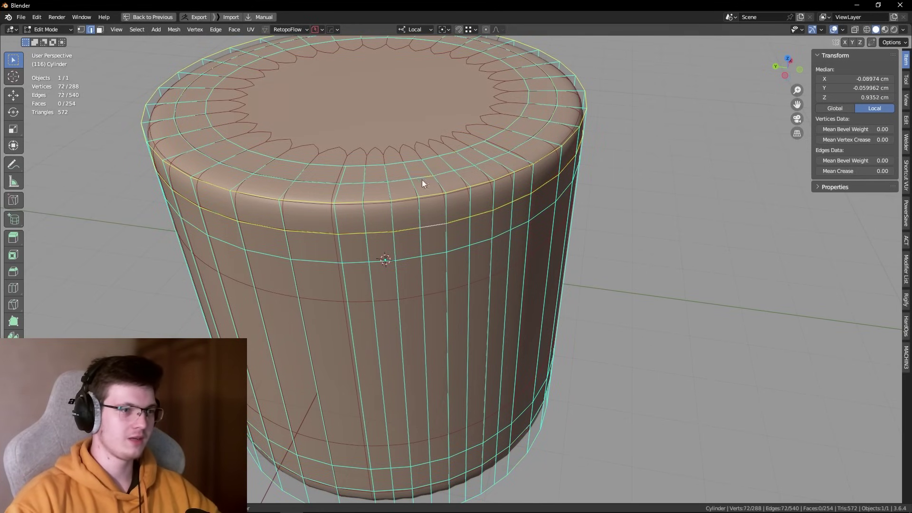
right_click(660, 188)
click(711, 174)
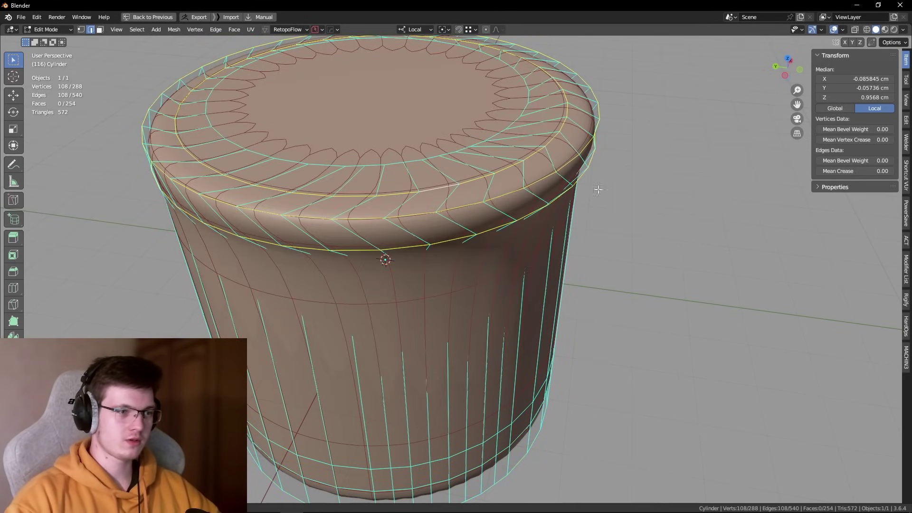
Step: Rotate the inner loop on the top slightly while viewing from straight above
mouse_move(618, 238)
middle_down()
mouse_move(532, 259)
mouse_move(551, 288)
middle_up()
click(531, 259)
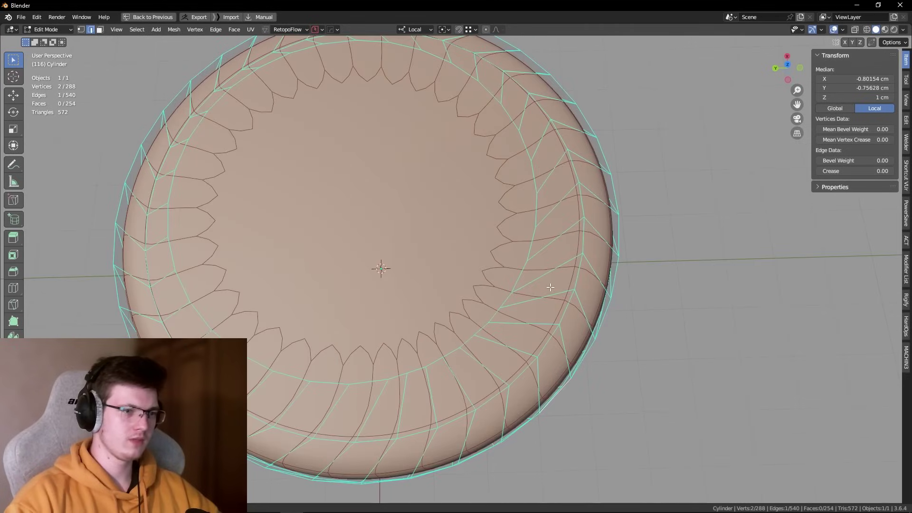
alt+click(607, 306)
key(KP_7)
key(r)
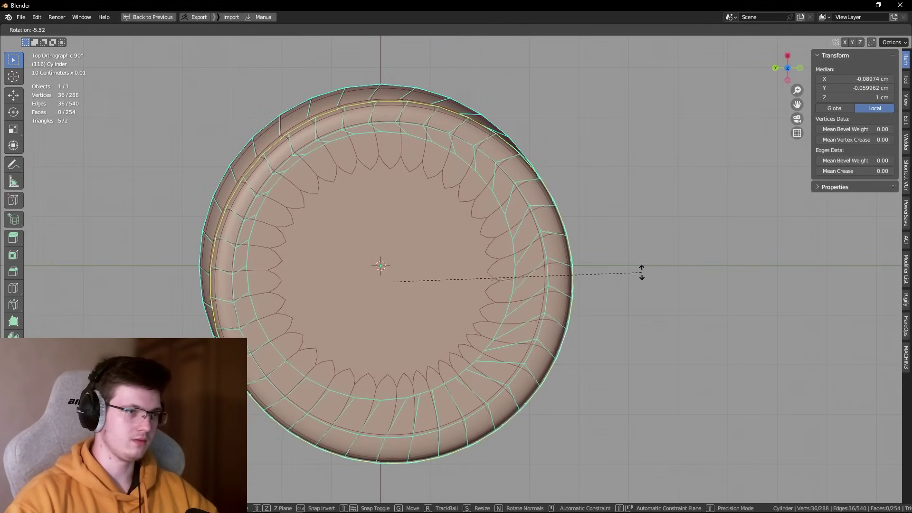
click(637, 253)
Step: Check the smooth result in Object Mode, then return to editing the cylinder mesh
key(Tab)
mouse_move(637, 252)
middle_down()
mouse_move(576, 191)
mouse_move(625, 247)
middle_up()
click(625, 247)
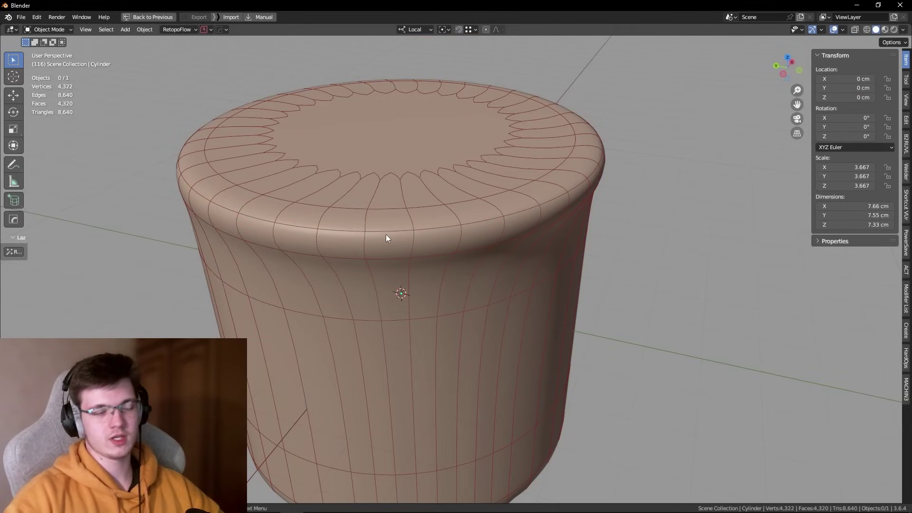
click(386, 234)
key(Tab)
Step: Switch to edge selection and select the loop around the top rim
scroll(386, 235, up, 5)
middle_drag(399, 241, 408, 247)
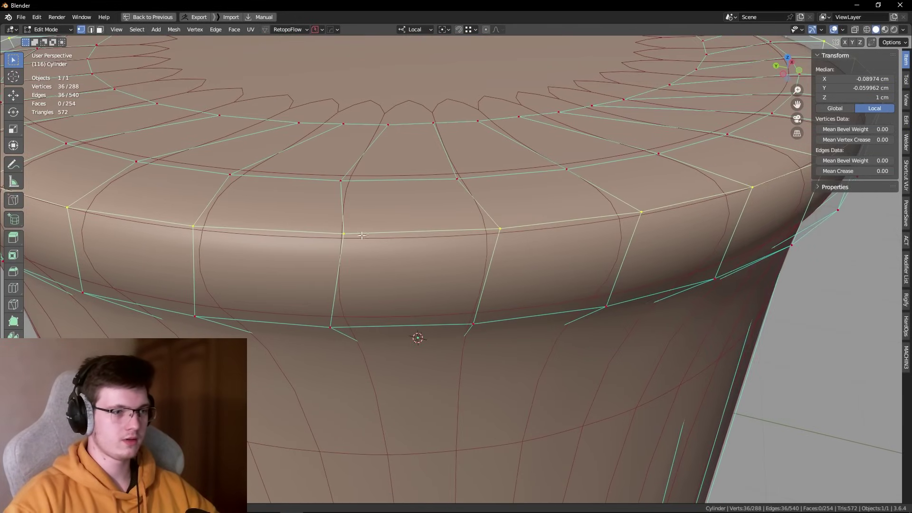
key(ctrl+Tab)
click(415, 251)
scroll(564, 230, down, 8)
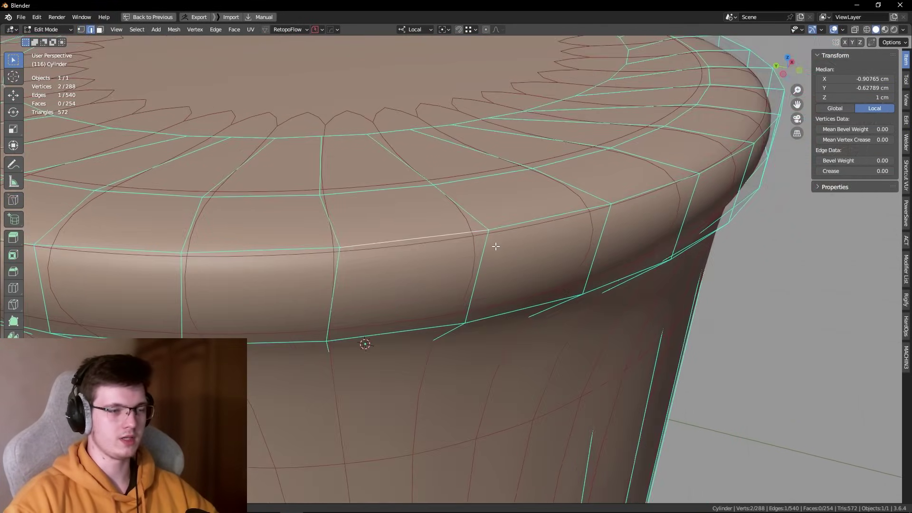
click(503, 259)
key(Tab)
key(Tab)
alt+click(503, 259)
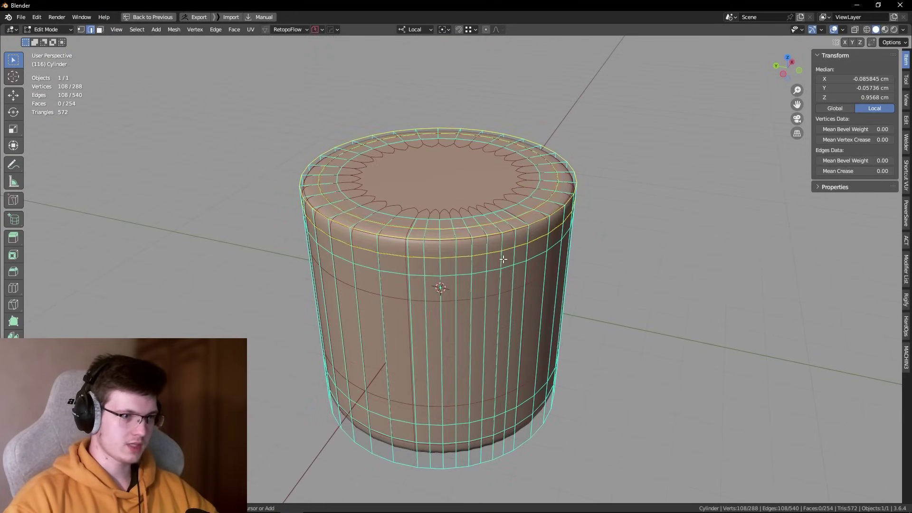
Step: Inspect individual top rim edges up close, then clear the edge selection
scroll(462, 257, up, 4)
scroll(462, 256, up, 3)
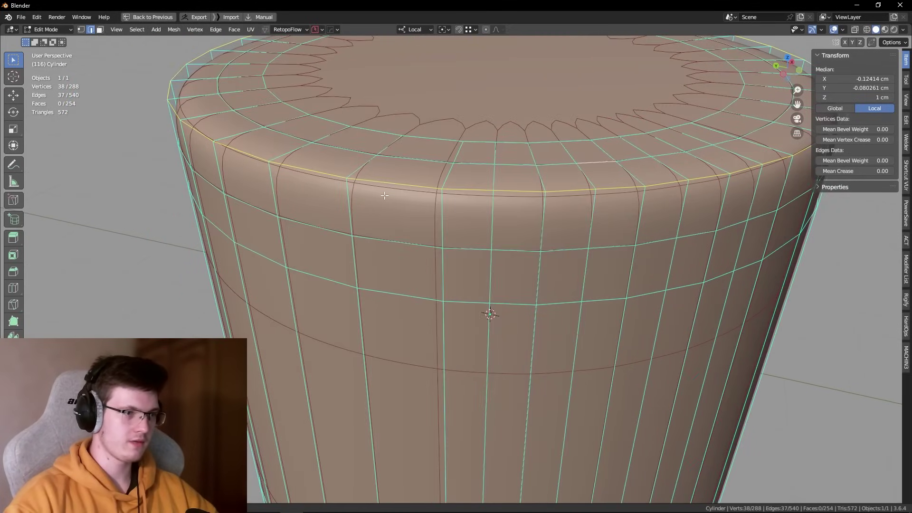
click(430, 131)
click(360, 146)
middle_drag(360, 146, 375, 200)
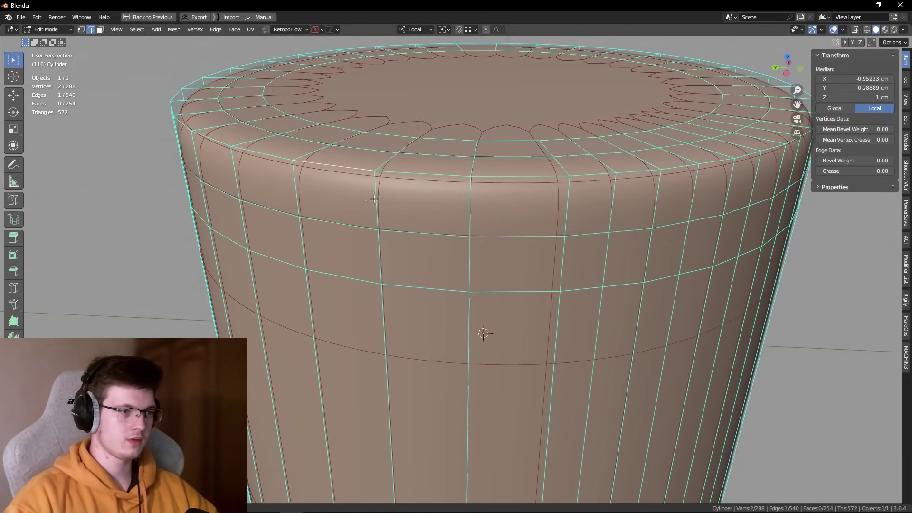
middle_drag(479, 215, 465, 254)
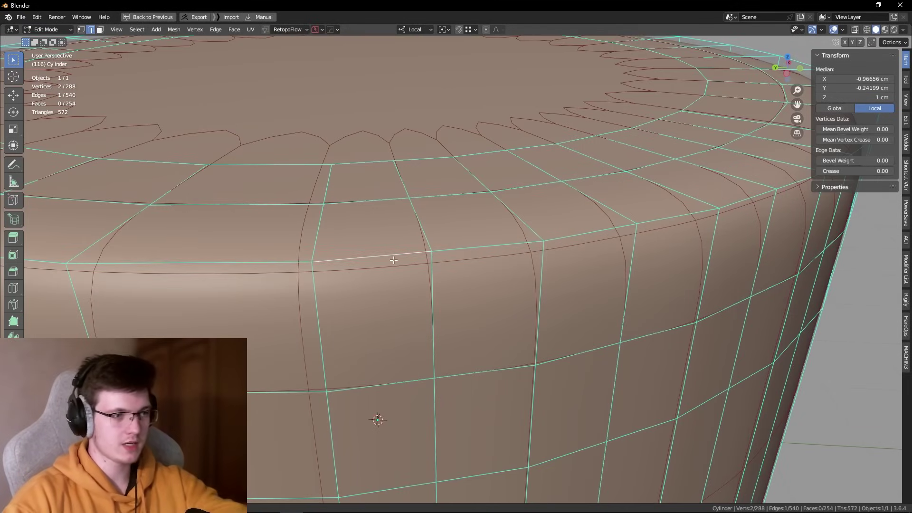
click(679, 221)
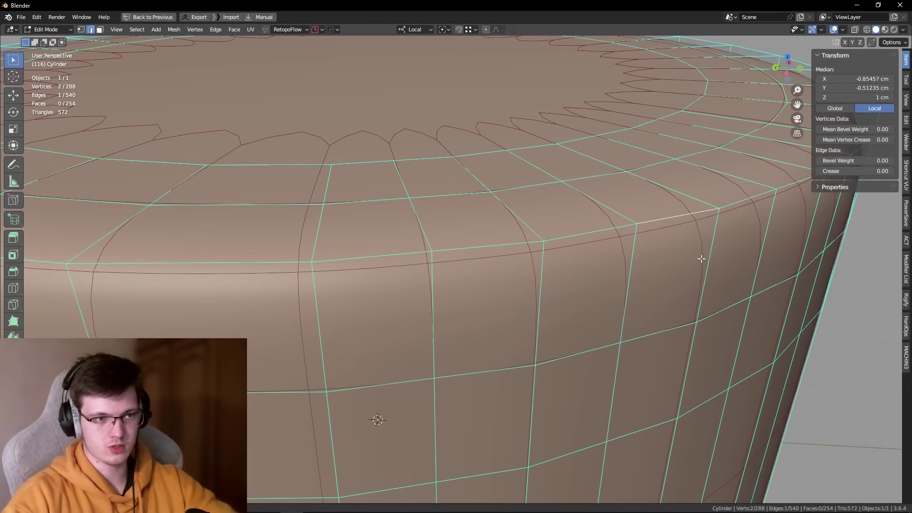
scroll(550, 281, down, 5)
click(740, 313)
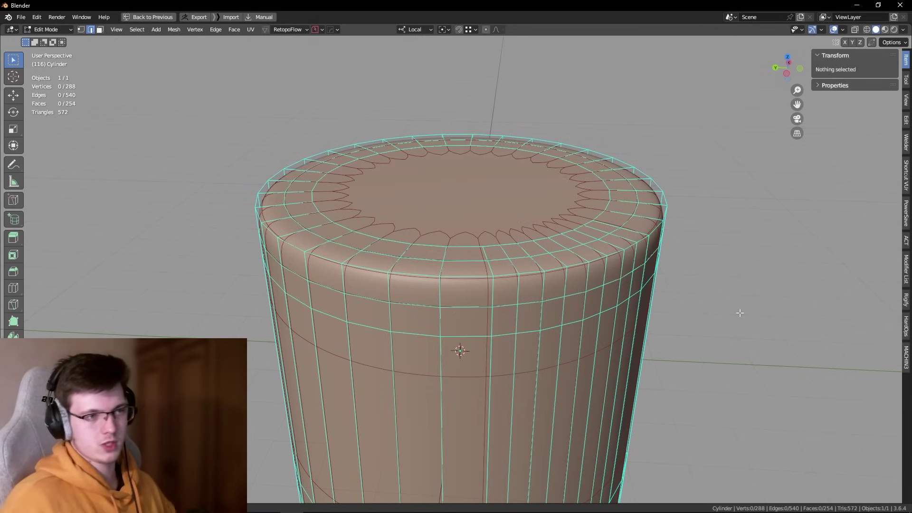
scroll(699, 309, down, 5)
Step: Restore the full window layout, exit Edit Mode and delete the cylinder, leaving an empty scene
key(ctrl+space)
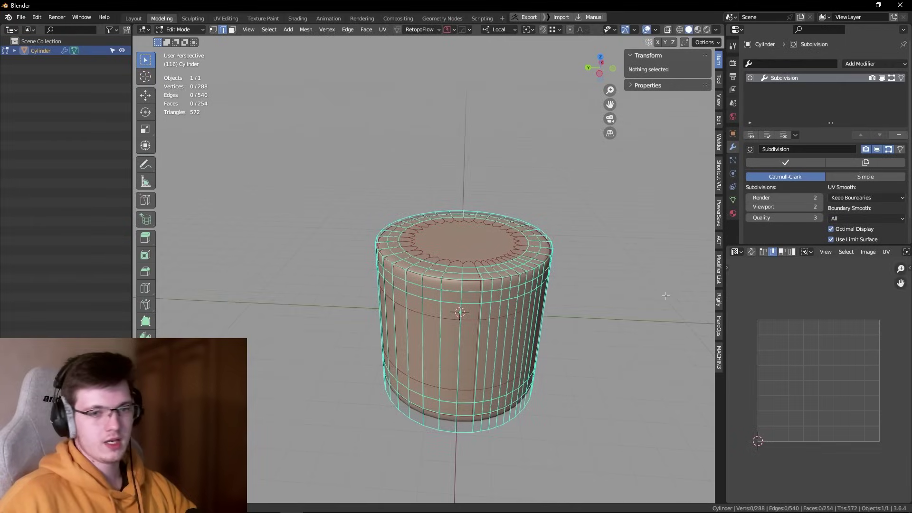
scroll(664, 298, up, 1)
key(Tab)
key(Delete)
mouse_move(529, 256)
middle_down()
mouse_move(555, 278)
mouse_move(548, 292)
middle_up()
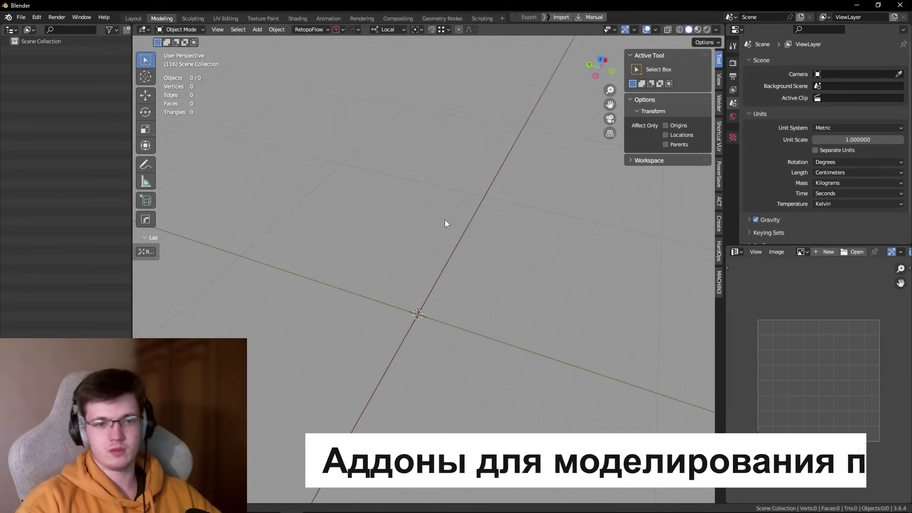
mouse_move(445, 220)
middle_down()
mouse_move(422, 212)
mouse_move(425, 247)
mouse_move(407, 204)
mouse_move(434, 269)
mouse_move(444, 251)
mouse_move(418, 263)
mouse_move(413, 246)
middle_up()
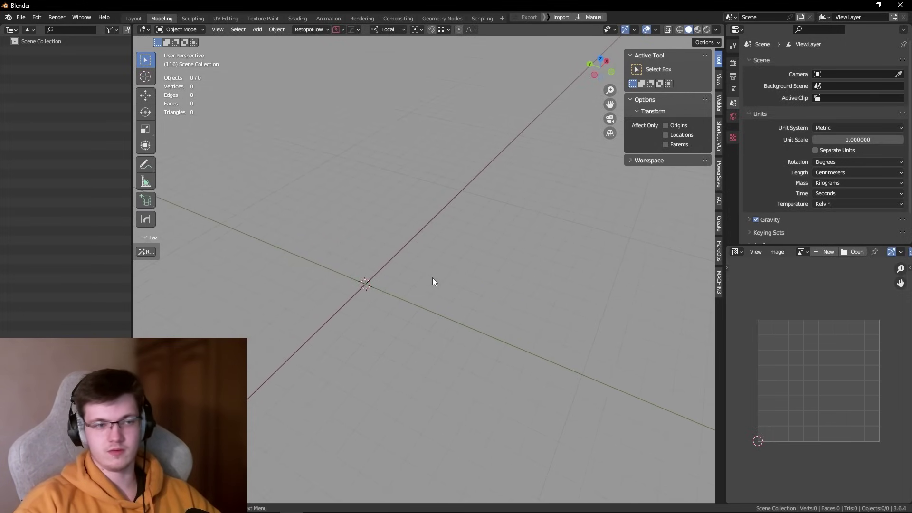
key(shift+a)
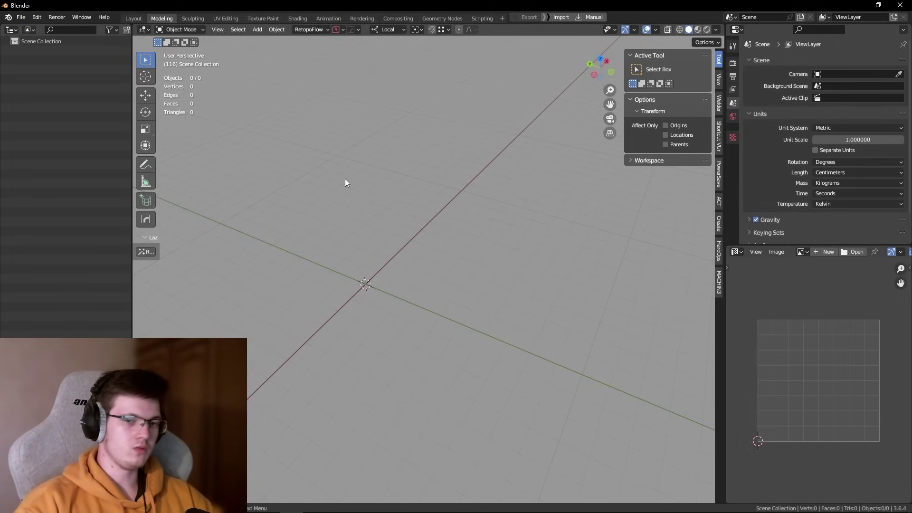
middle_drag(415, 246, 397, 258)
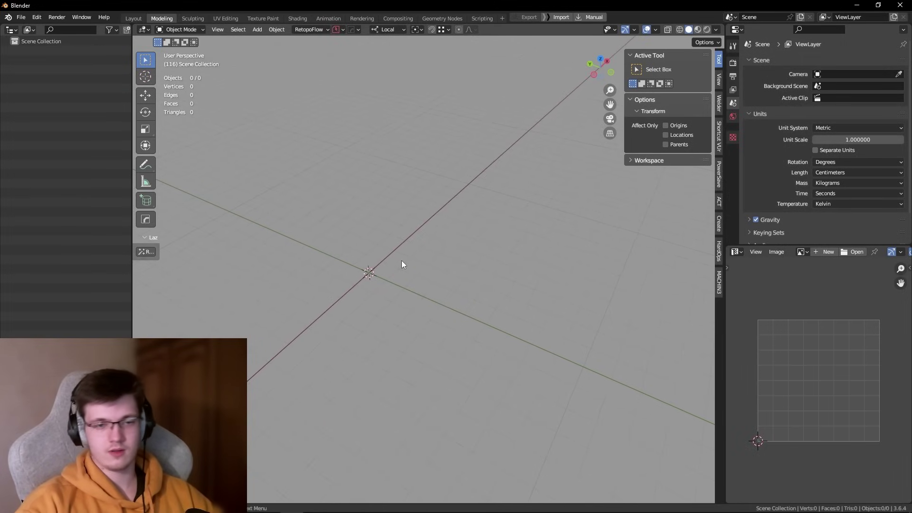
mouse_move(402, 264)
middle_down()
mouse_move(426, 274)
mouse_move(387, 269)
mouse_move(422, 287)
mouse_move(426, 275)
middle_up()
middle_drag(480, 306, 480, 302)
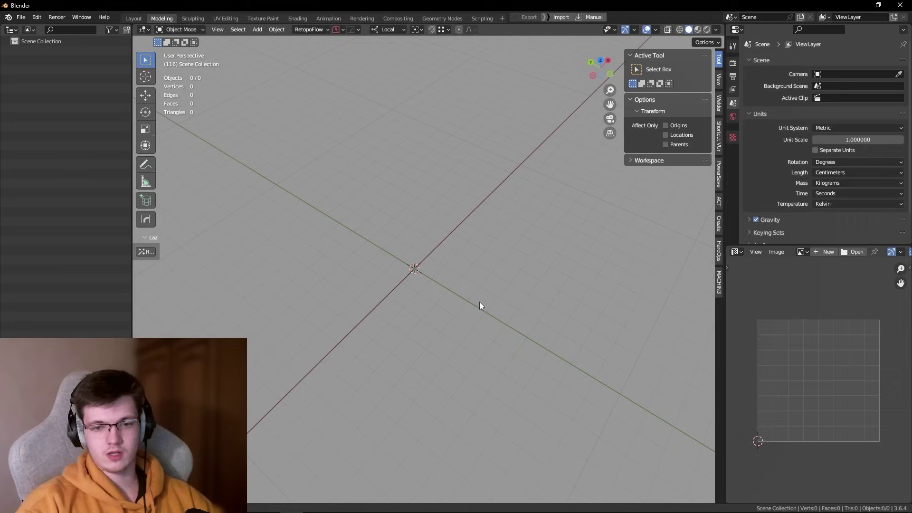